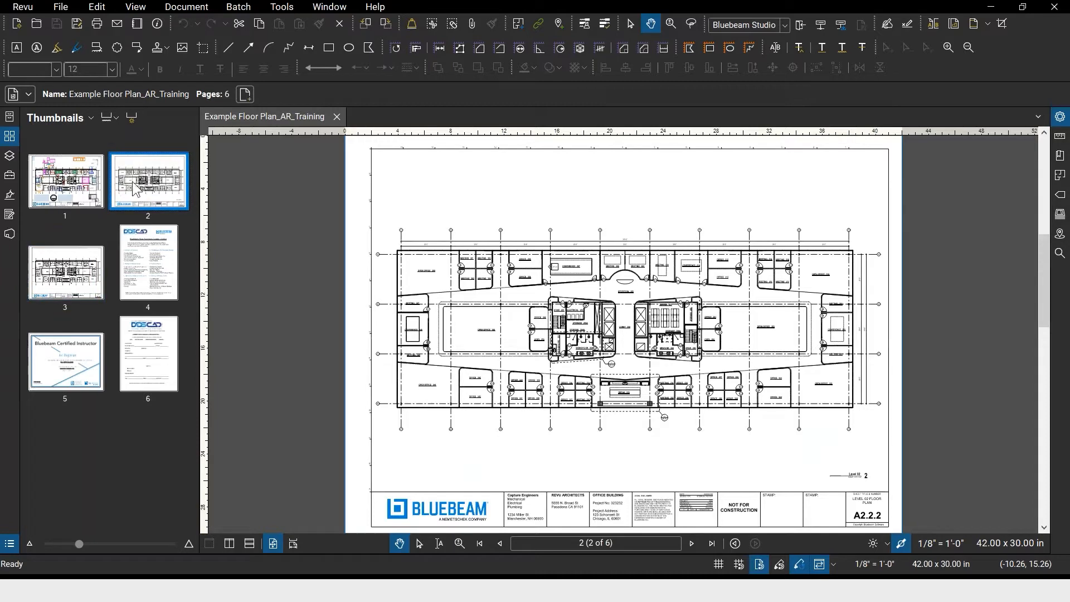
- View pages 2 and 3 of the training floor plan document to examine how the two layouts differ
left_click(77, 270)
left_click(137, 189)
scroll(655, 356, "up", 3)
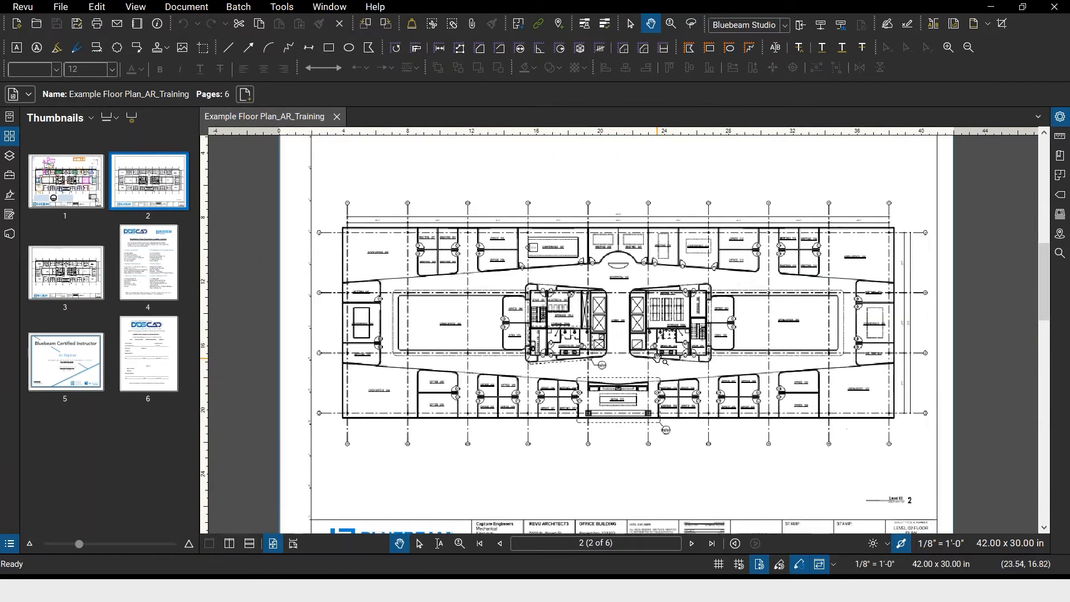
left_click(67, 283)
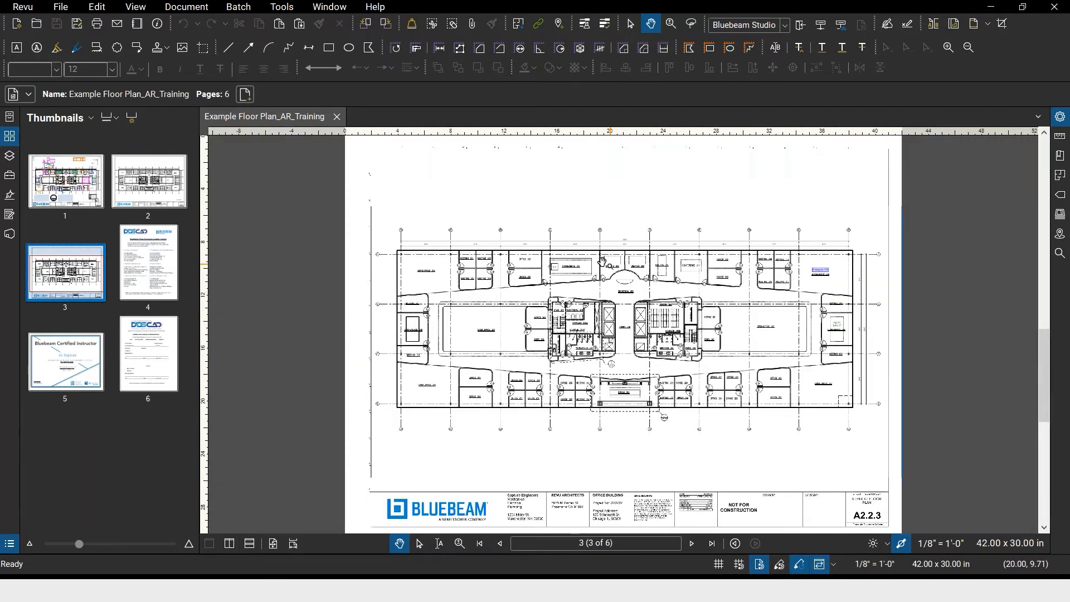
- Open A2.2.1 - LEVEL 02 FLOOR PLAN and A2.2.1 - LEVEL 02 FLOOR PLAN_Rev1 from the Floor Plans For Presentations category
left_click(10, 119)
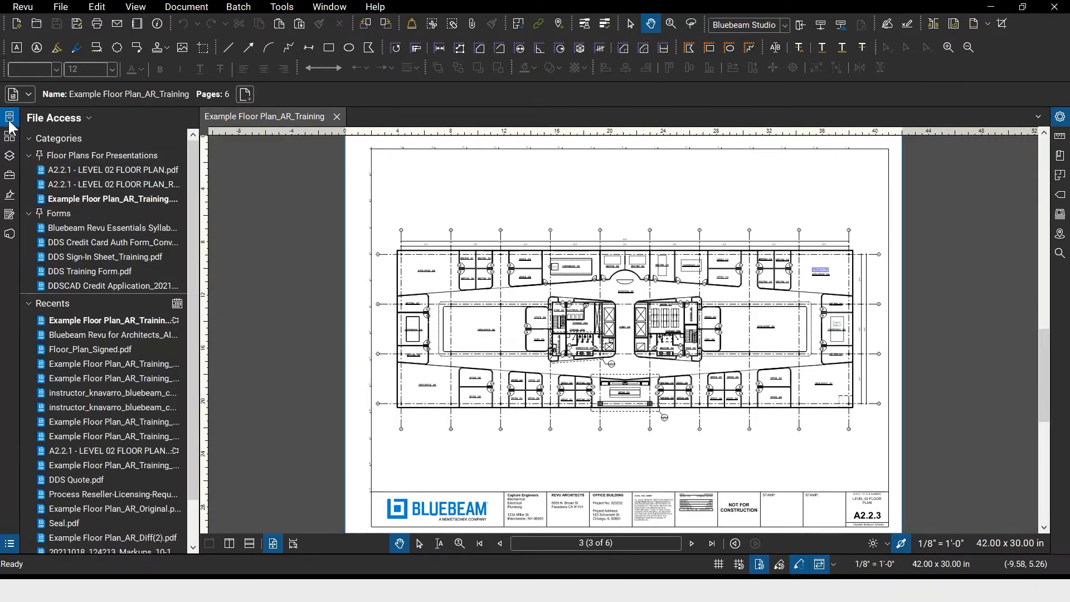
left_click(110, 171)
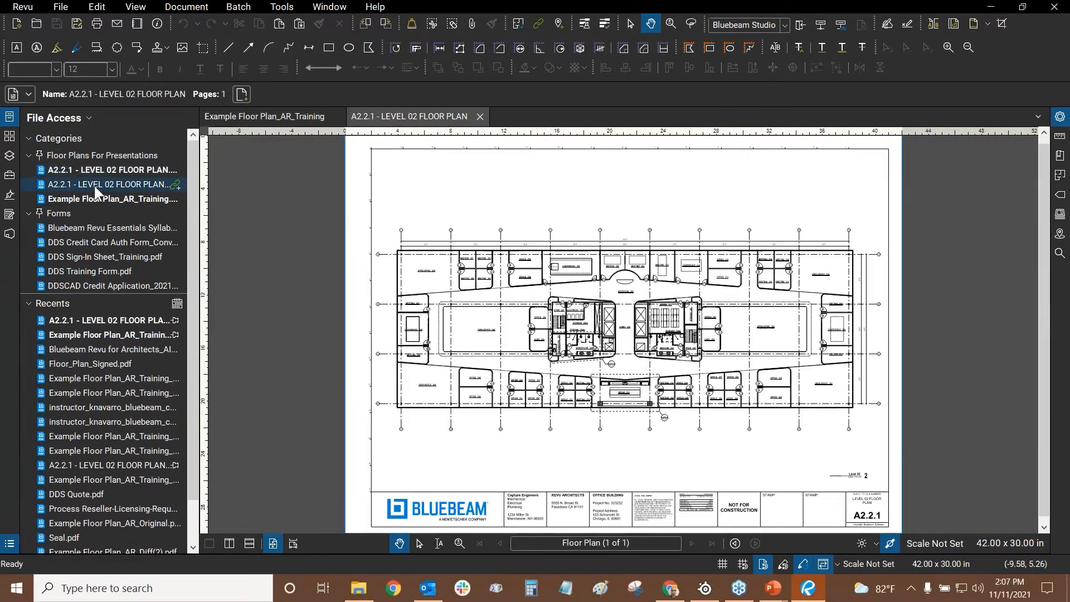
left_click(93, 186)
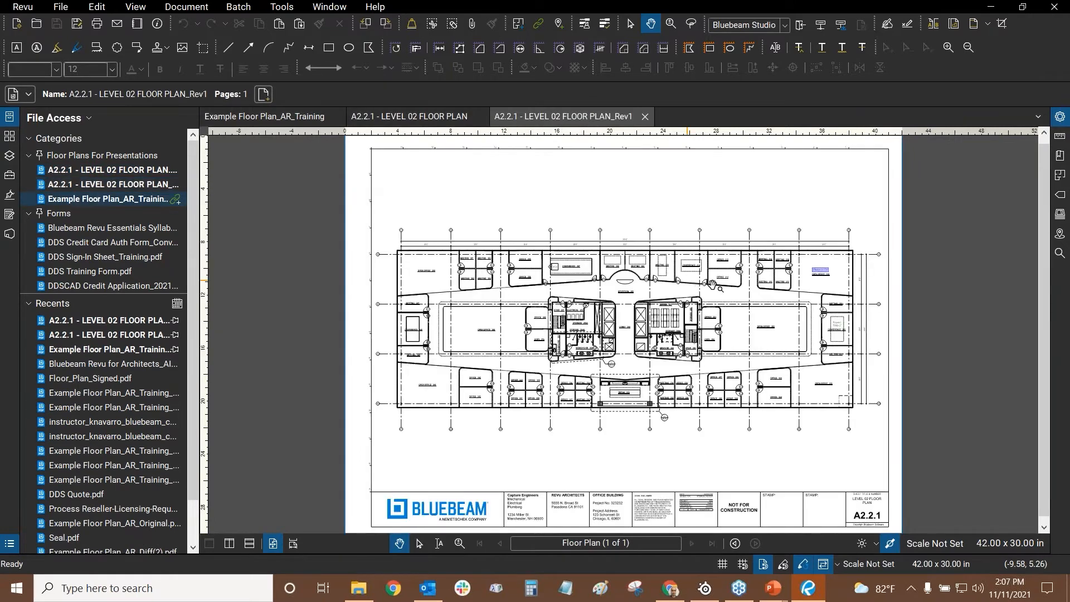
- Alternate between the original level 02 floor plan and its Rev1 version to examine them by eye
left_click(415, 120)
left_click(589, 112)
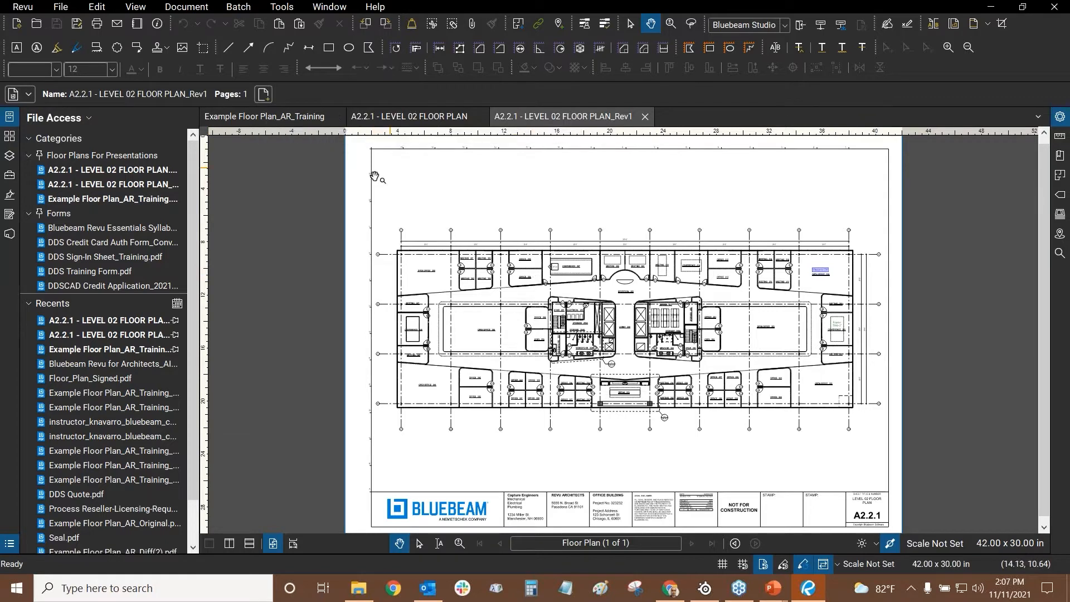
left_click(412, 117)
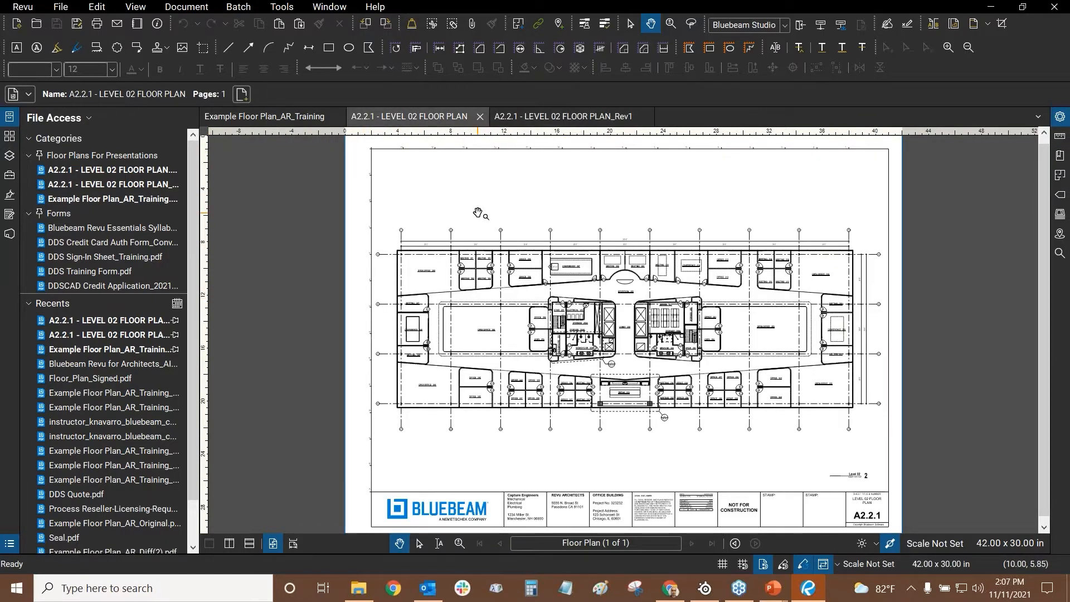
- Show the page thumbnails and close the Example Floor Plan_AR_Training document
left_click(302, 113)
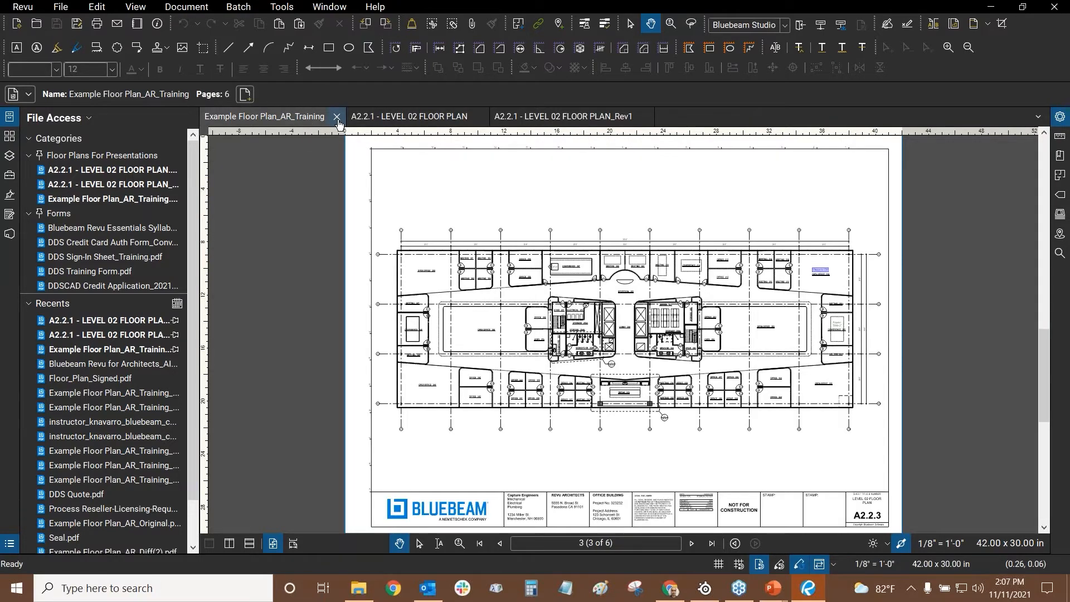
left_click(9, 136)
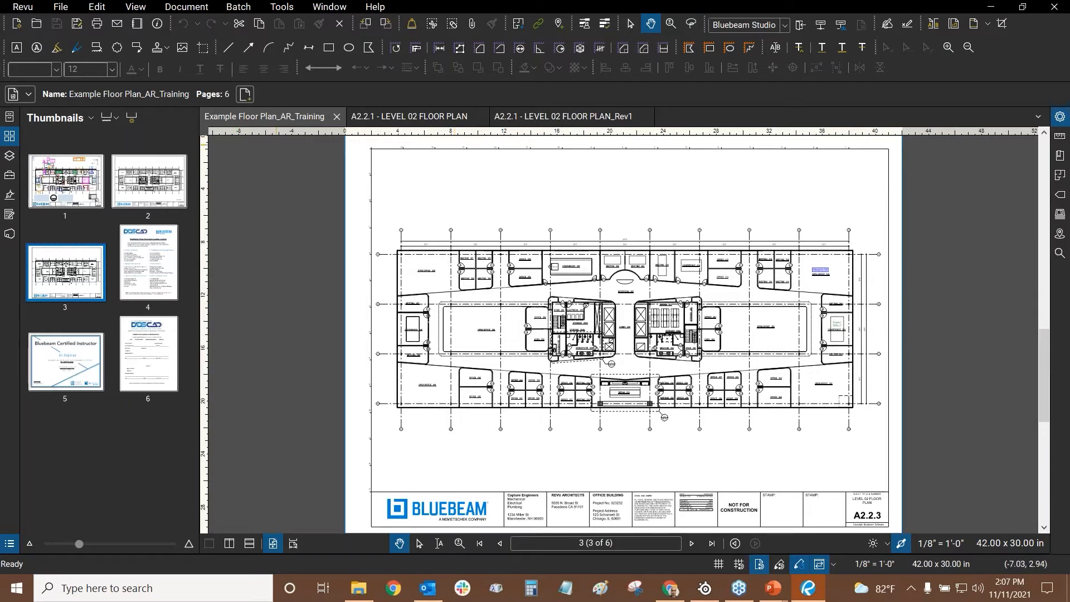
left_click(337, 116)
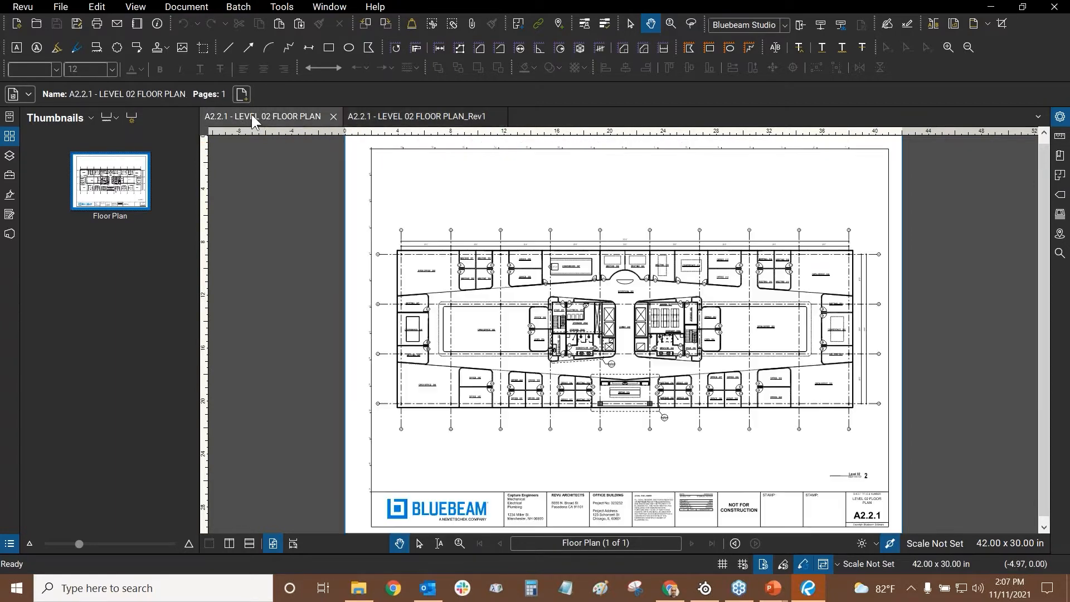
- Set up Compare Documents with A2.2.1 - LEVEL 02 FLOOR PLAN.pdf as Document A and A2.2.1 - LEVEL 02 FLOOR PLAN_Rev1.pdf as Document B
left_click(186, 7)
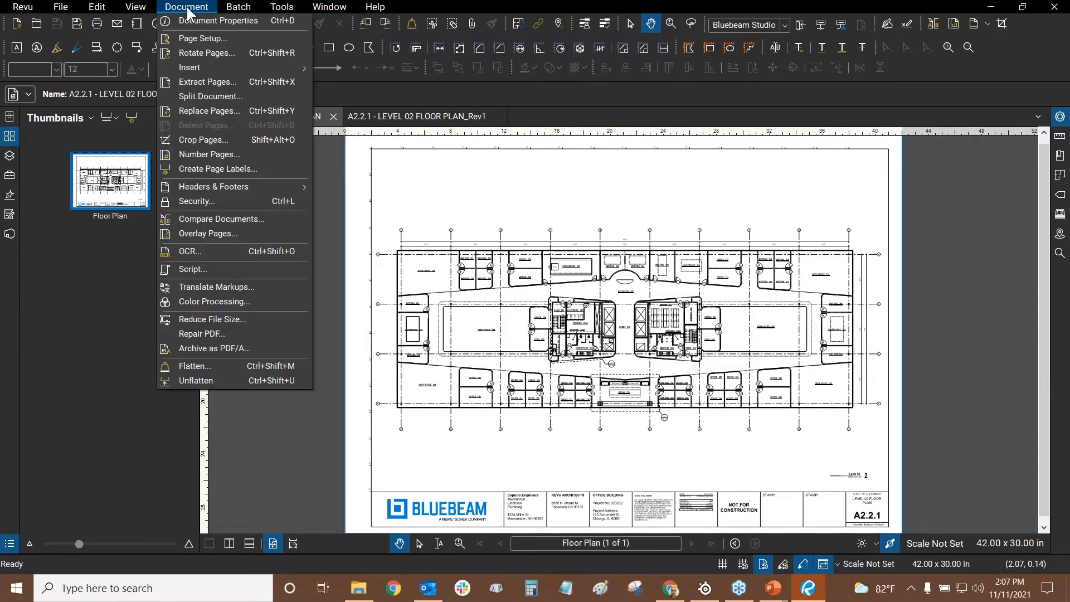
left_click(189, 218)
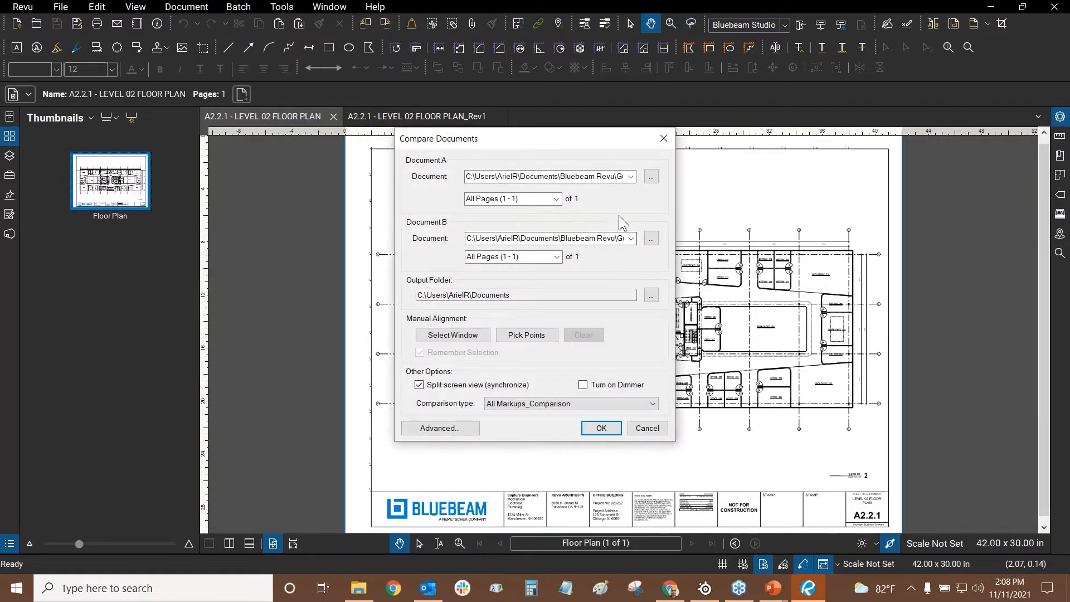
left_click(631, 178)
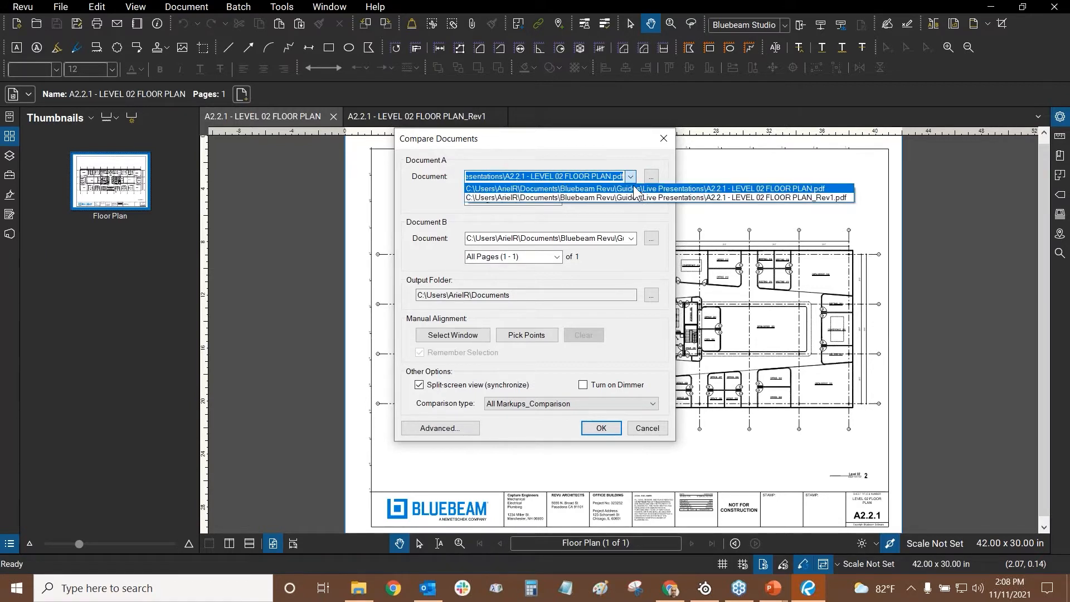
left_click(636, 189)
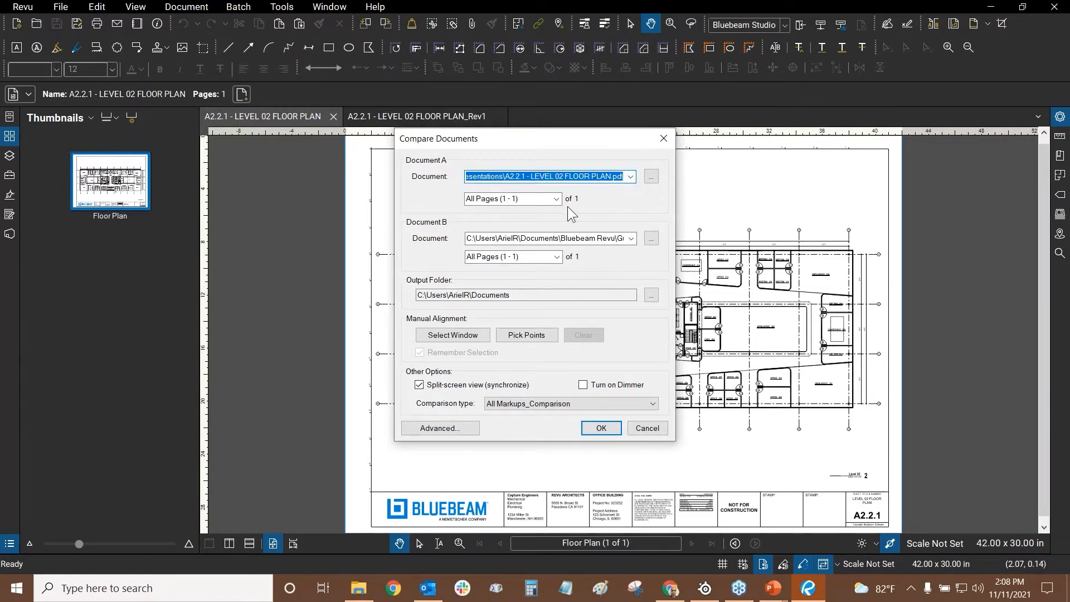
left_click(631, 239)
left_click(634, 240)
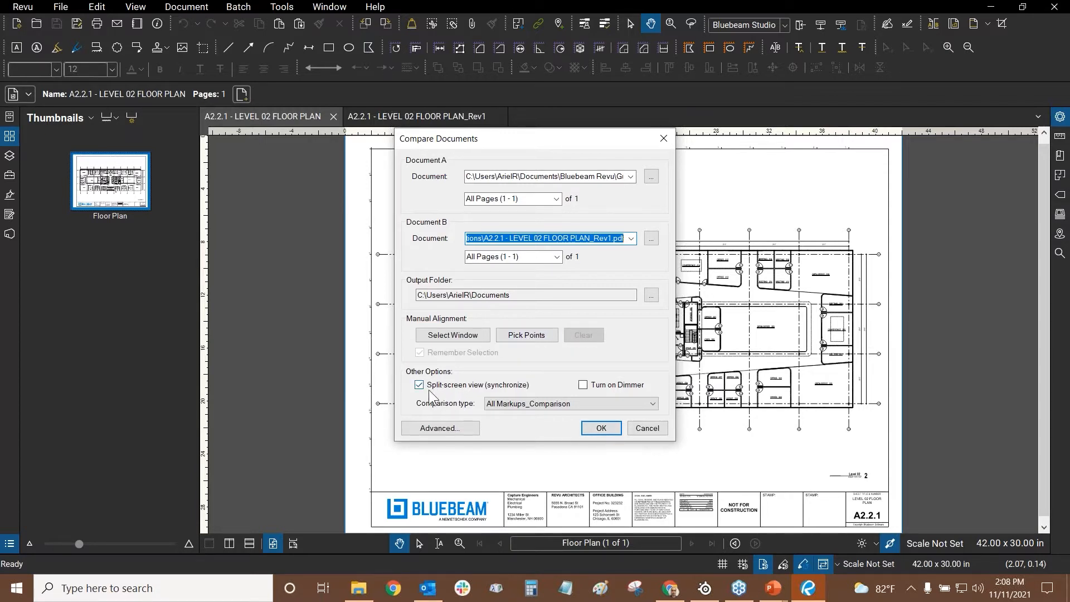
- Review the available comparison types and the advanced comparison options, including the rendering DPI choices, without changing the settings
left_click(537, 401)
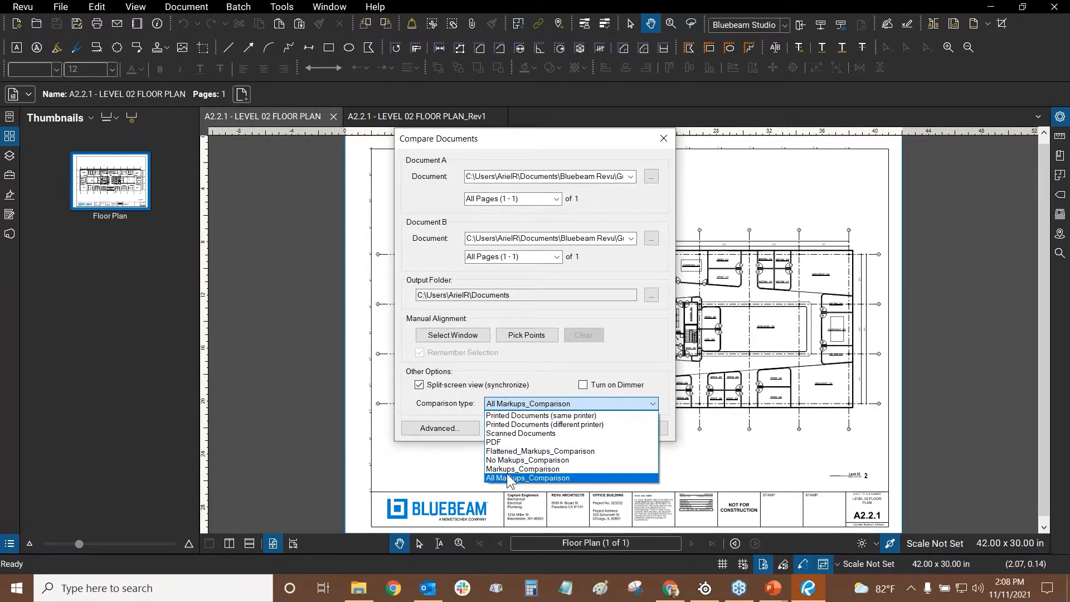
left_click(638, 324)
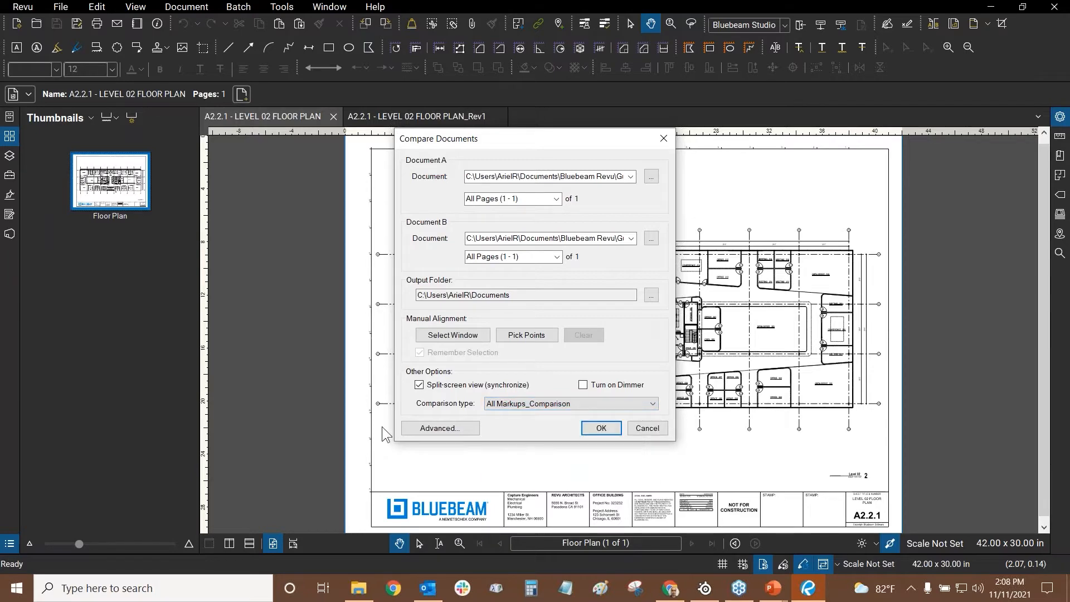
left_click(452, 429)
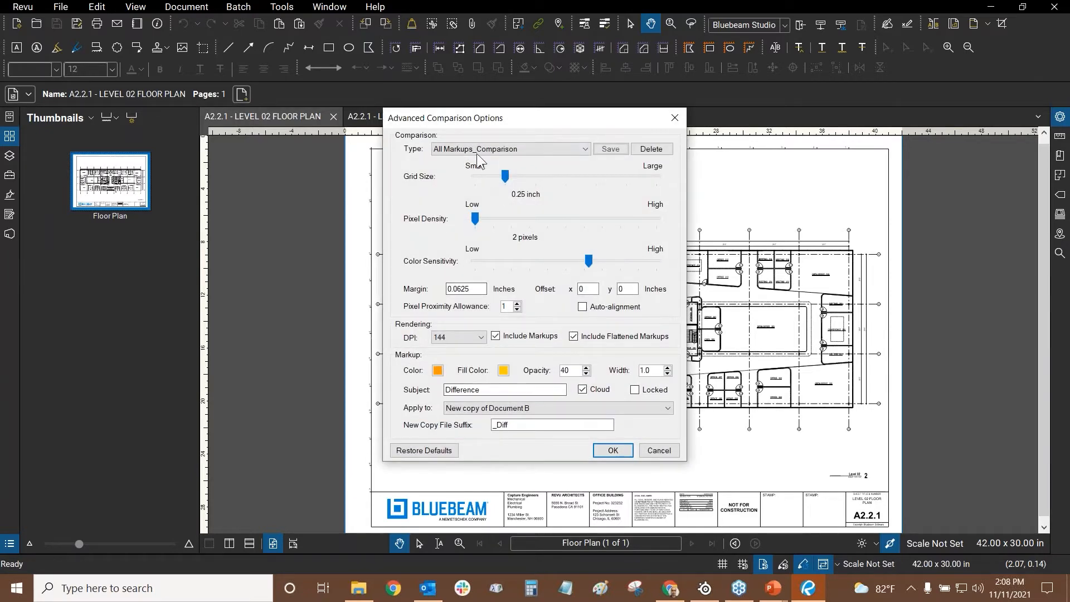
left_click(531, 148)
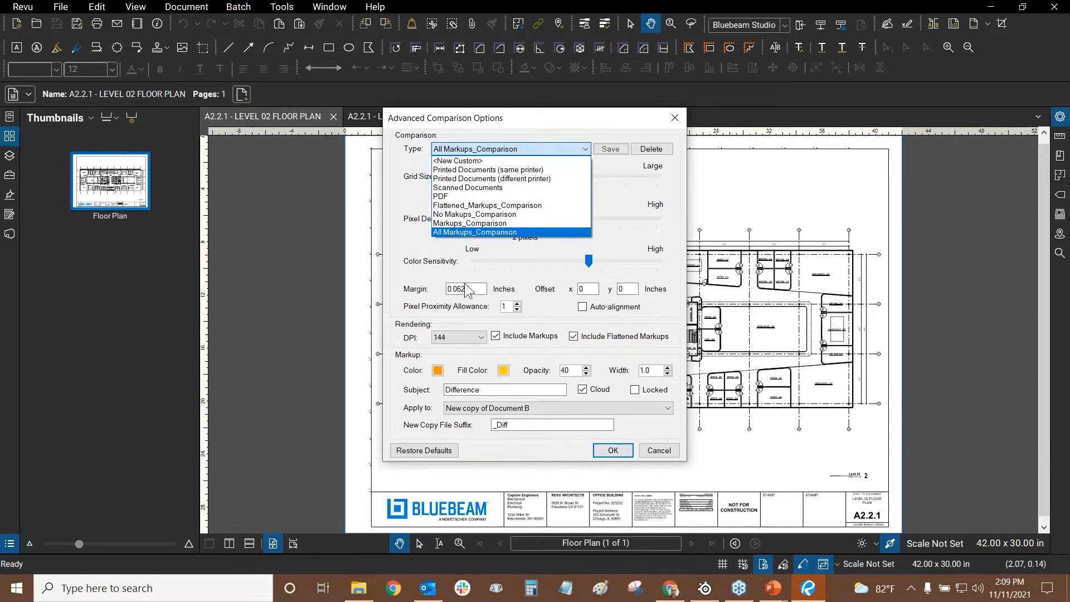
left_click(594, 136)
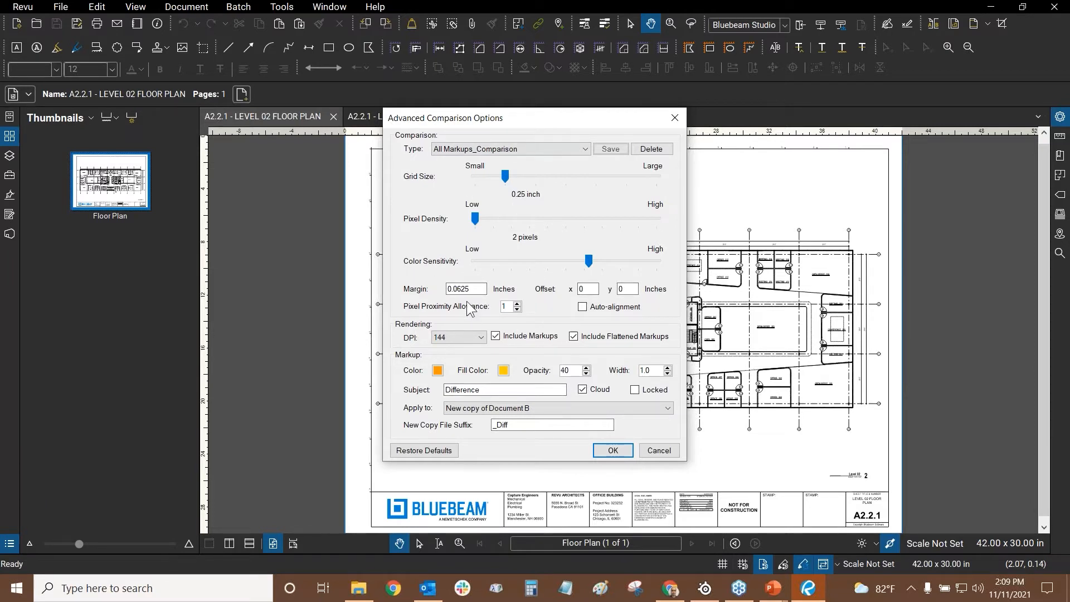
key("ctrl")
key("ctrl")
left_click(550, 149)
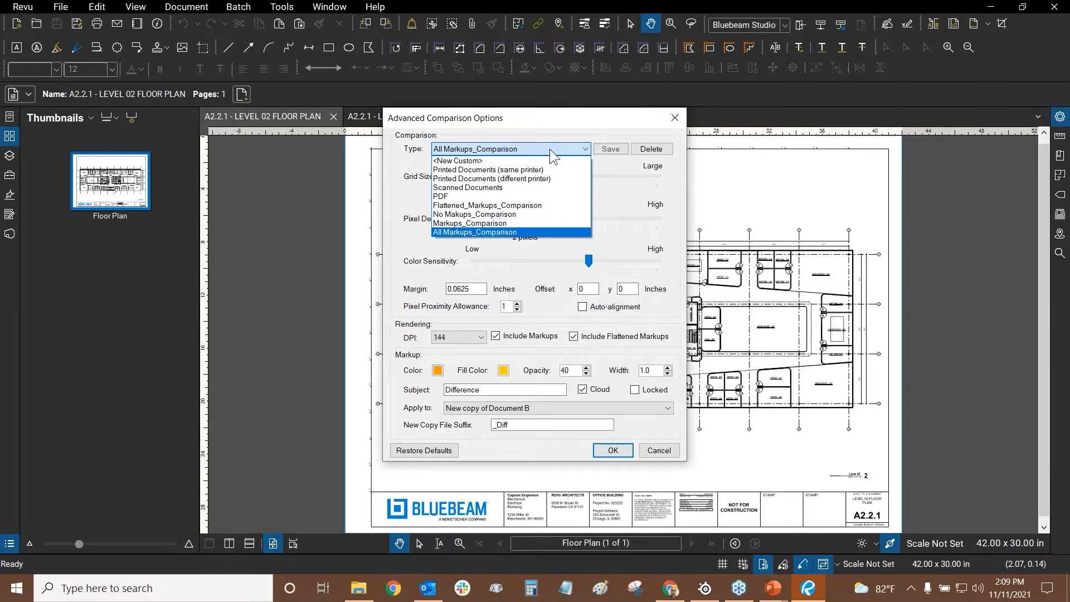
left_click(572, 117)
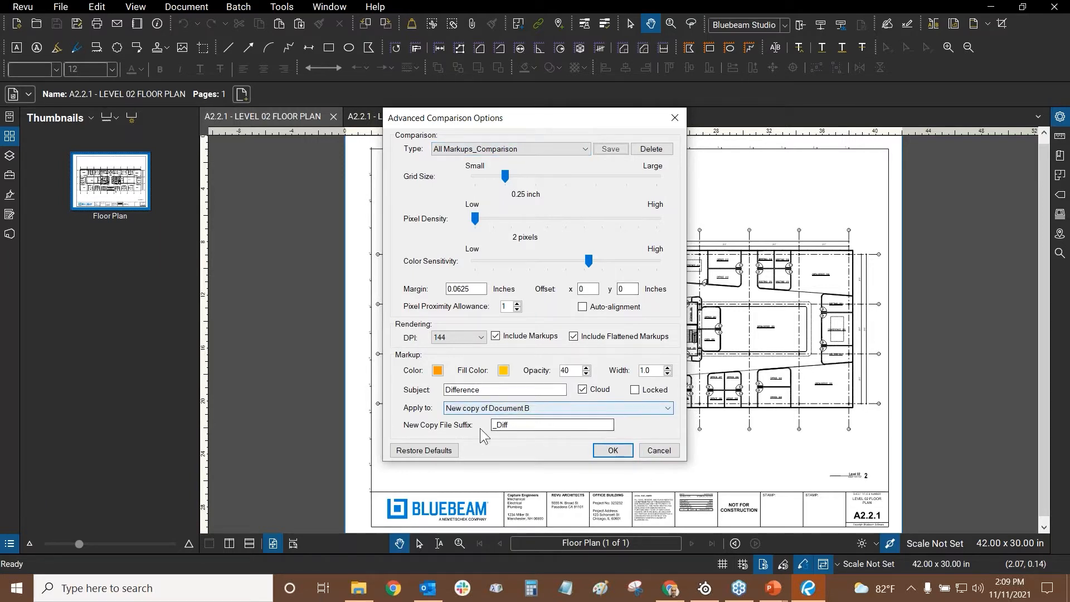
left_click(451, 341)
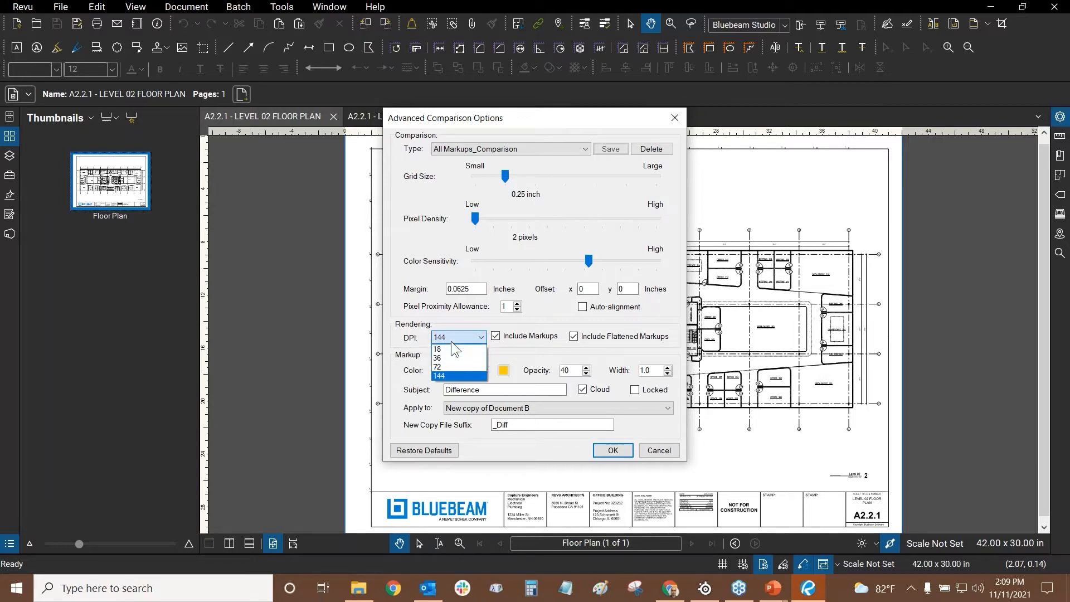
left_click(446, 377)
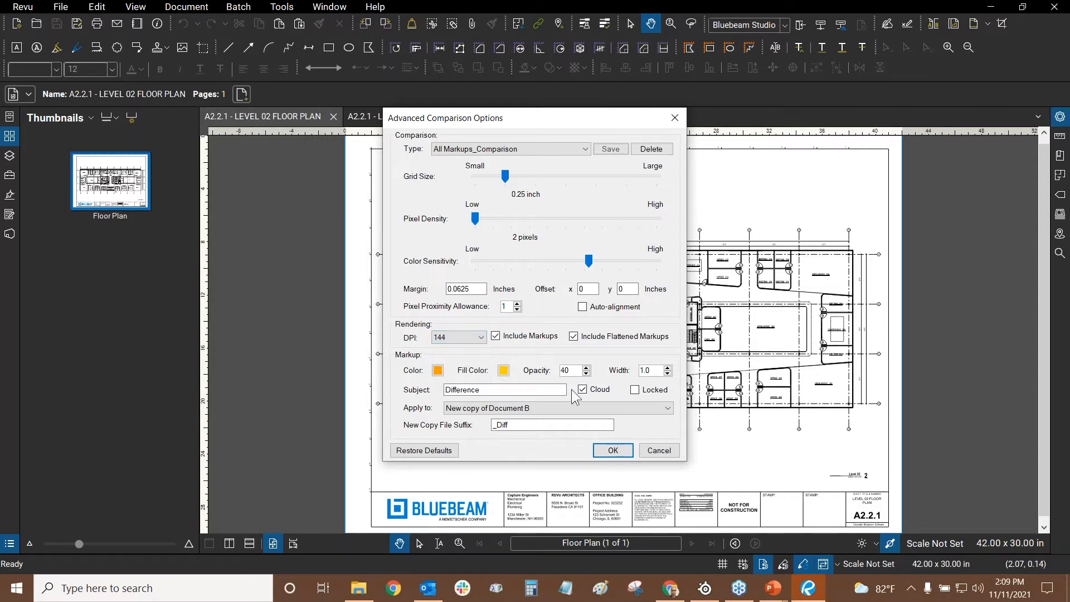
left_click(660, 451)
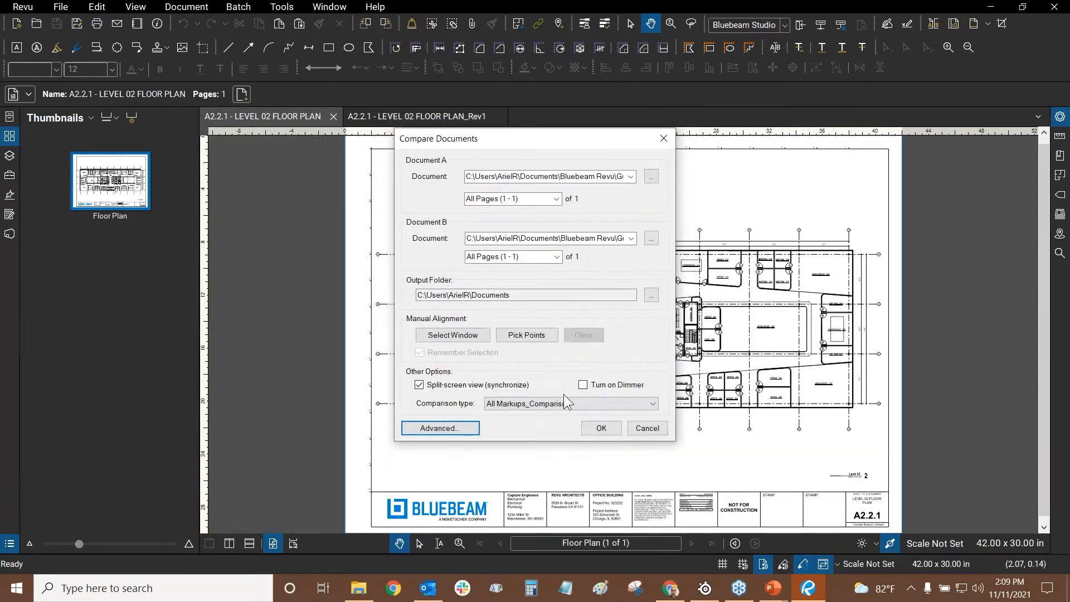
- Run the document comparison and move the resulting Rev1_Diff document ahead of the Rev1 document
left_click(602, 428)
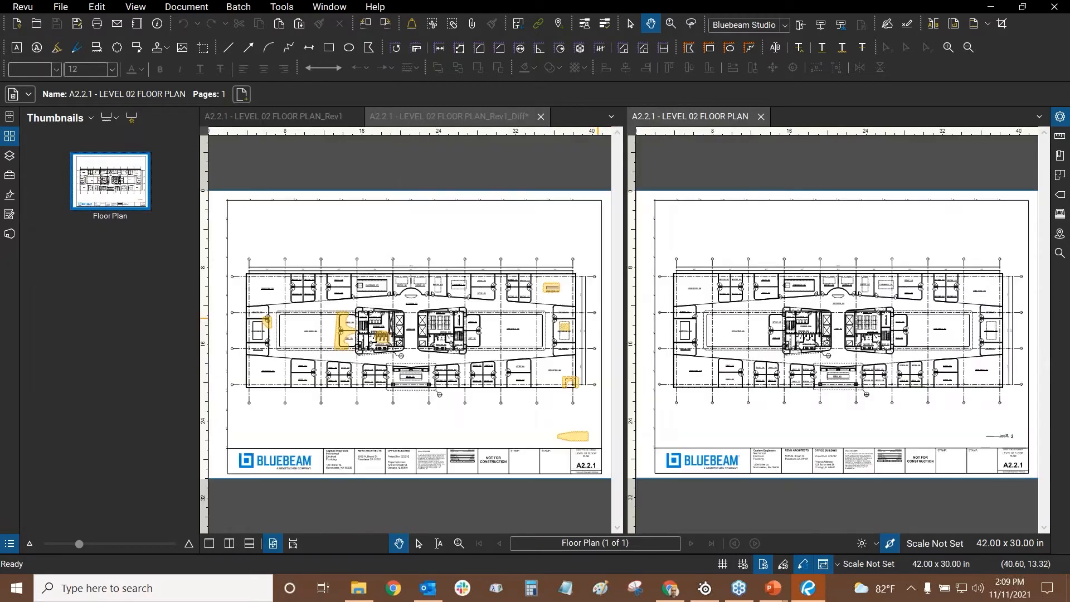
left_click(466, 118)
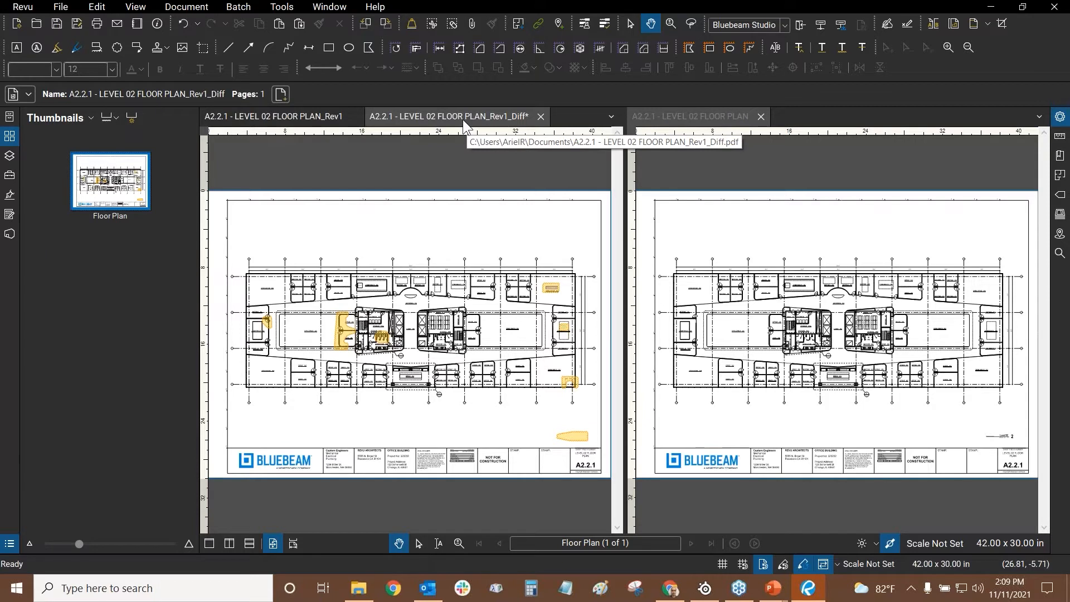
left_click_drag(245, 120, 242, 119)
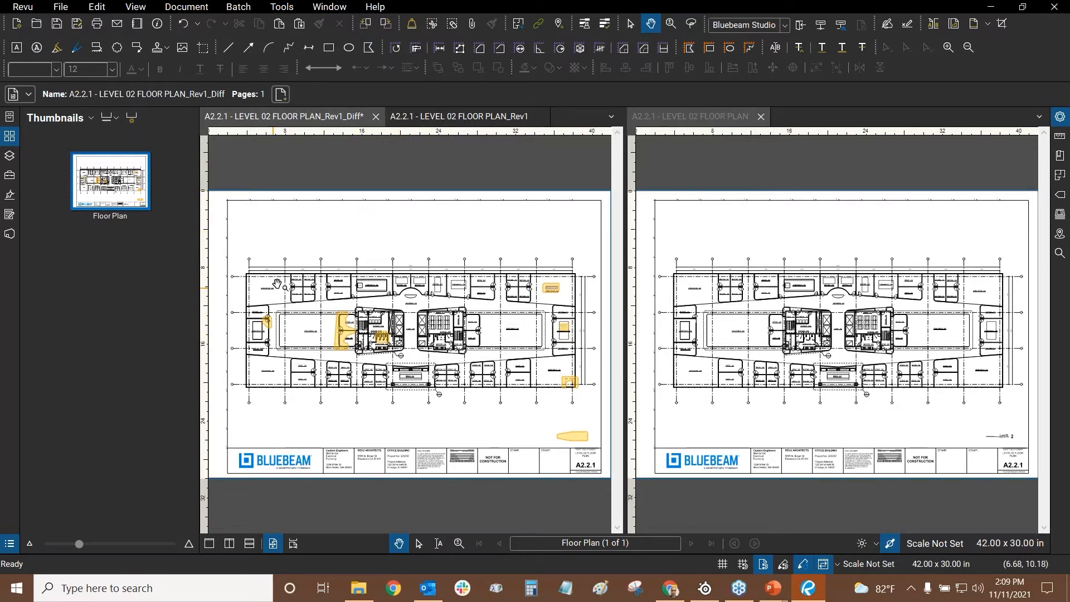
- Examine the clouded difference at door 246A of Conference 246 against the same area of the original plan
scroll(277, 284, "up", 5)
scroll(355, 276, "up", 5)
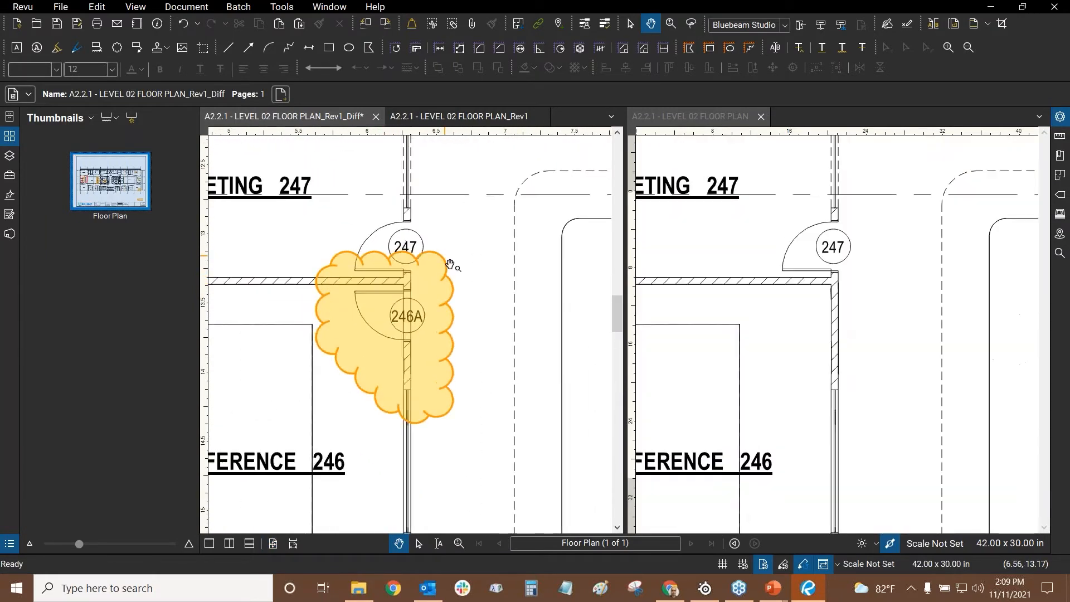
left_click_drag(497, 248, 530, 258)
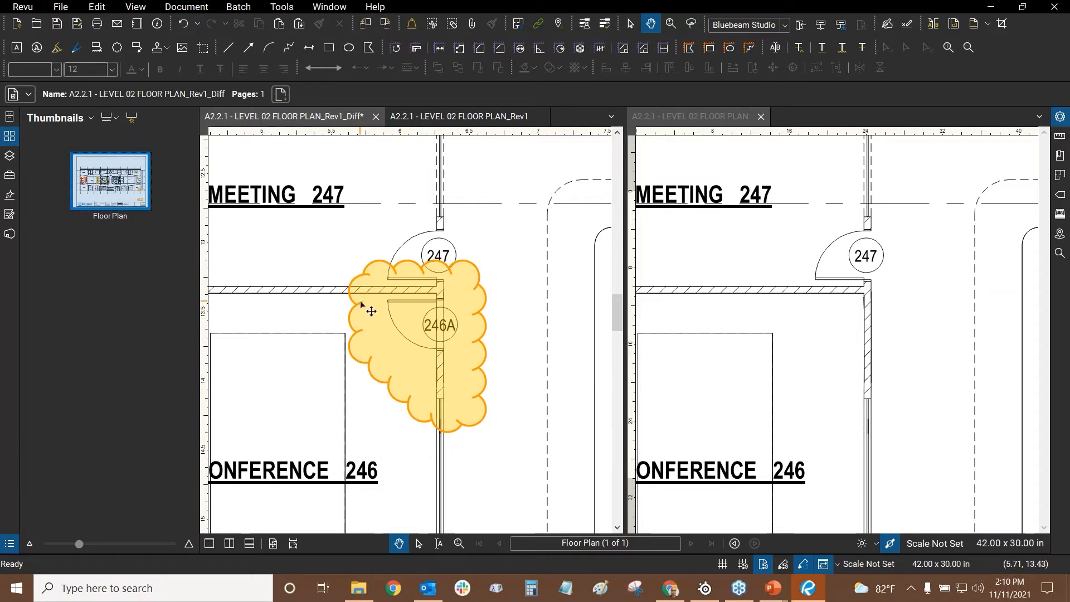
scroll(410, 312, "up", 2)
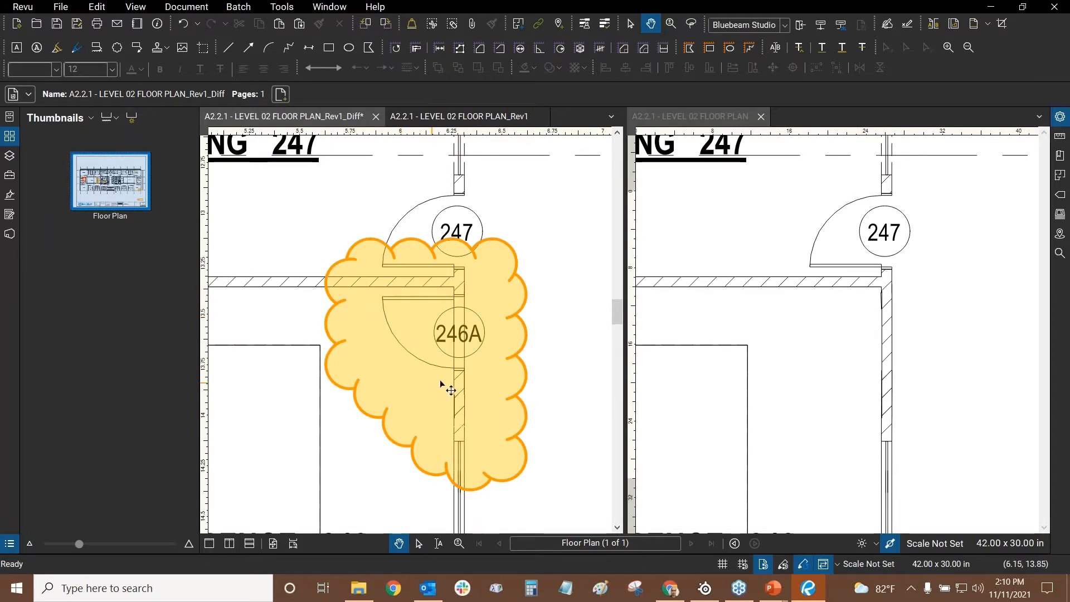
left_click(772, 252)
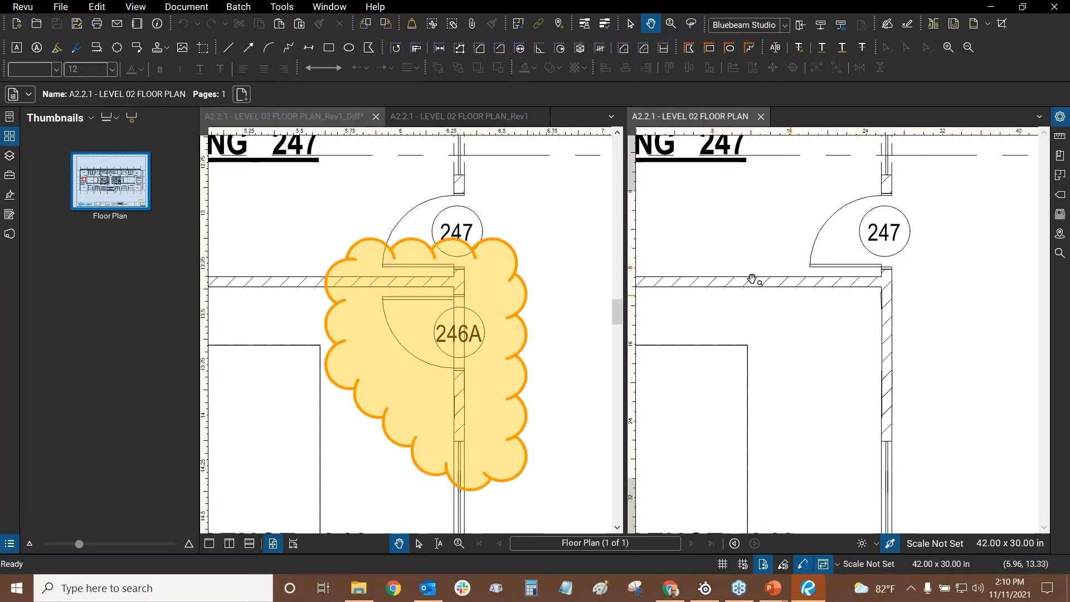
left_click(519, 283)
scroll(505, 248, "down", 2)
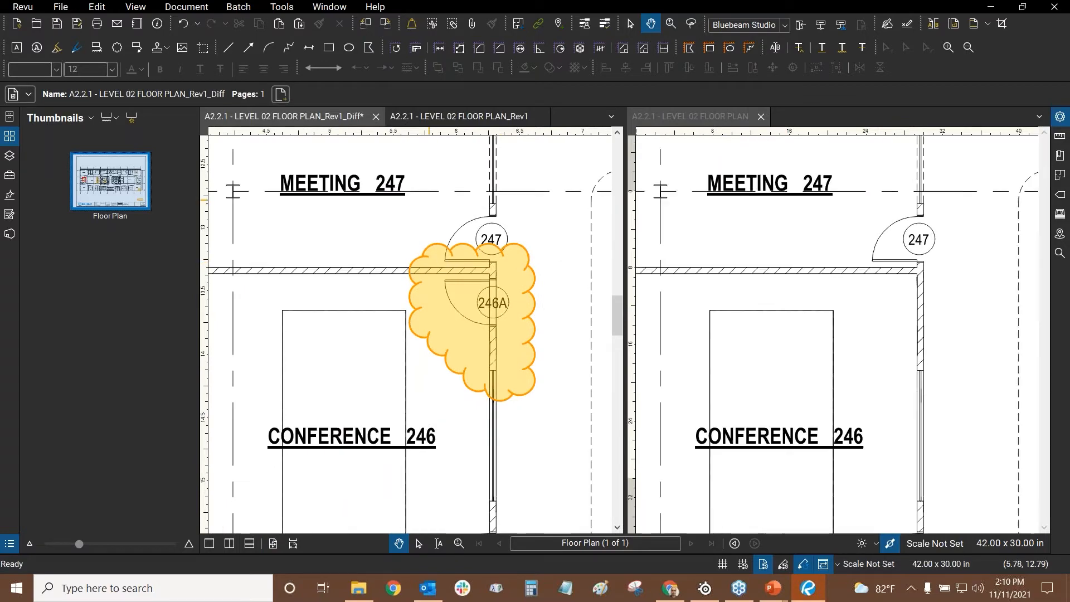
- Examine the clouded difference around Office 249 and Copy 250 against the same area of the original plan
scroll(565, 263, "down", 5)
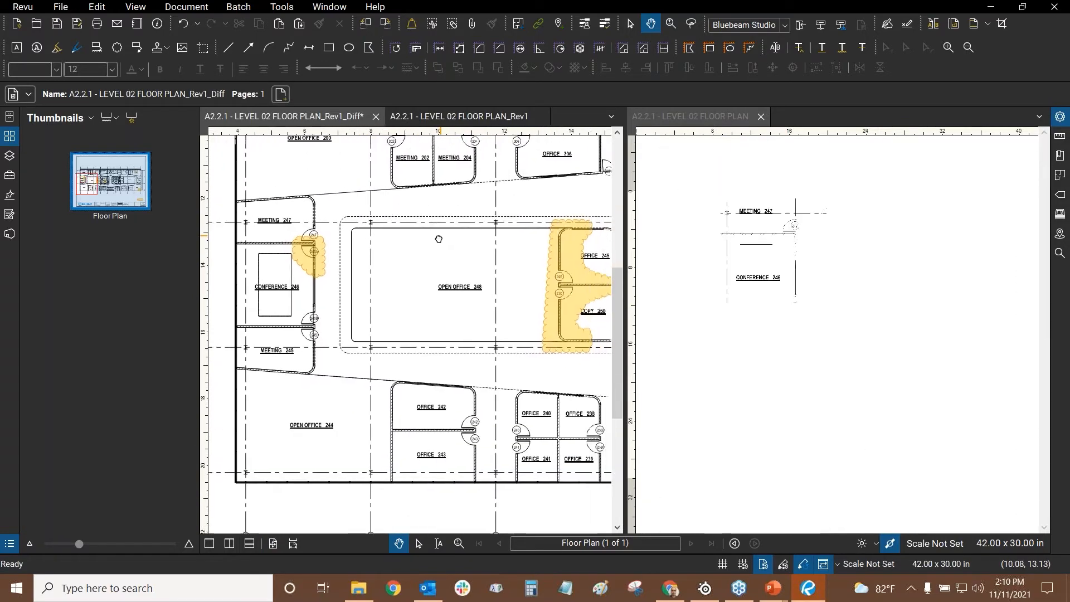
left_click_drag(576, 271, 390, 279)
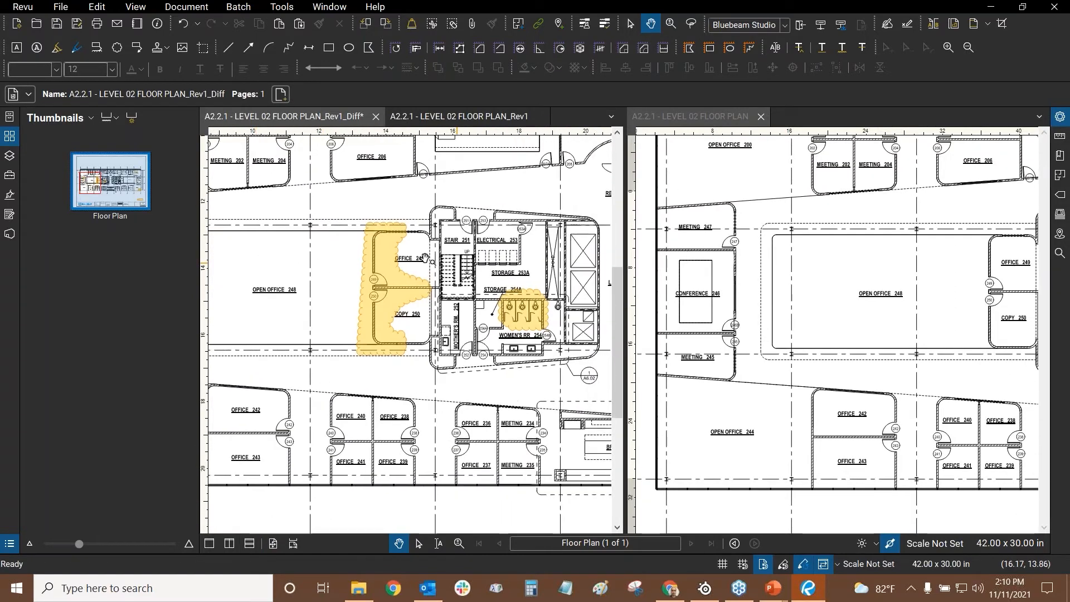
scroll(389, 278, "up", 4)
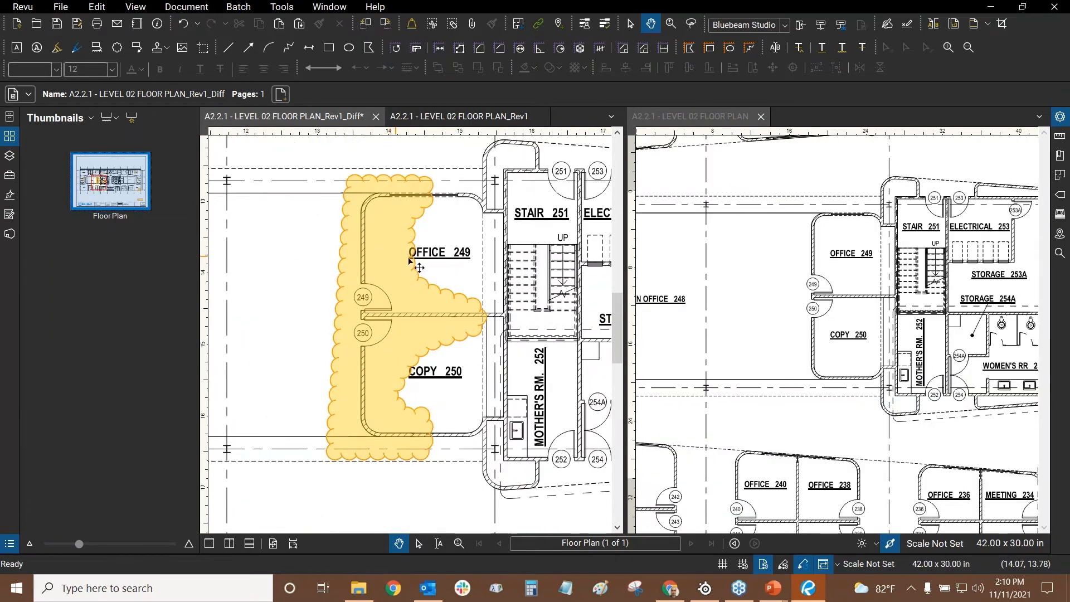
scroll(441, 245, "up", 3)
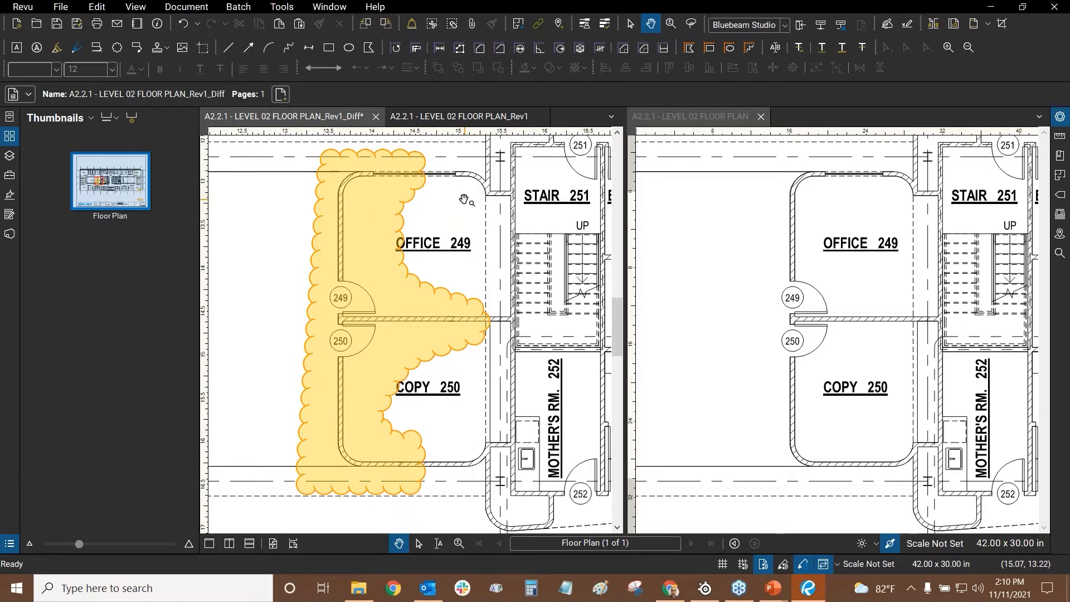
left_click(187, 7)
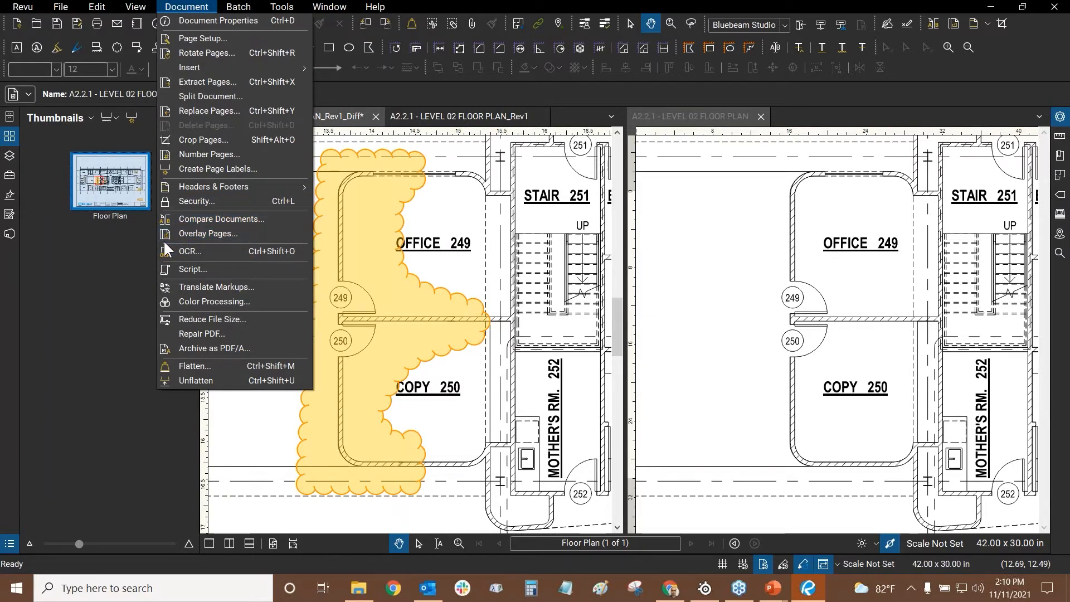
left_click(894, 96)
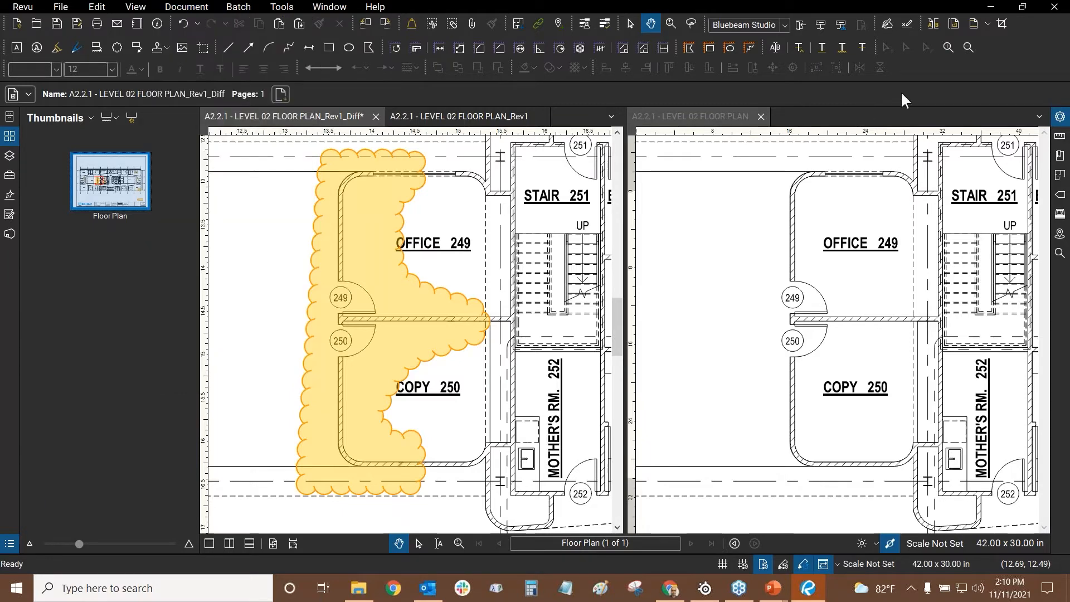
left_click(959, 22)
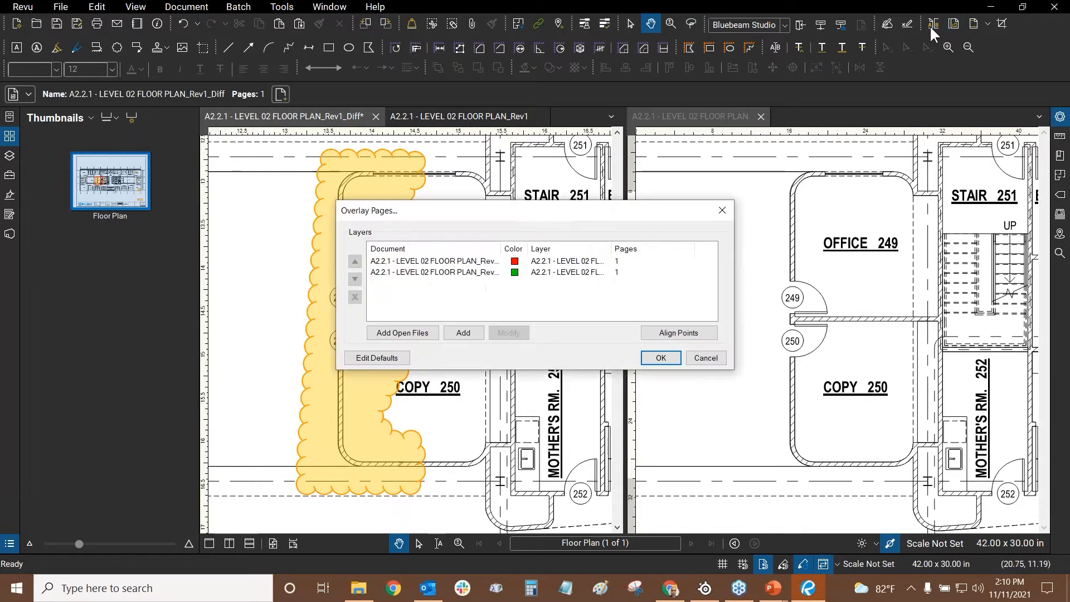
left_click_drag(506, 248, 532, 248)
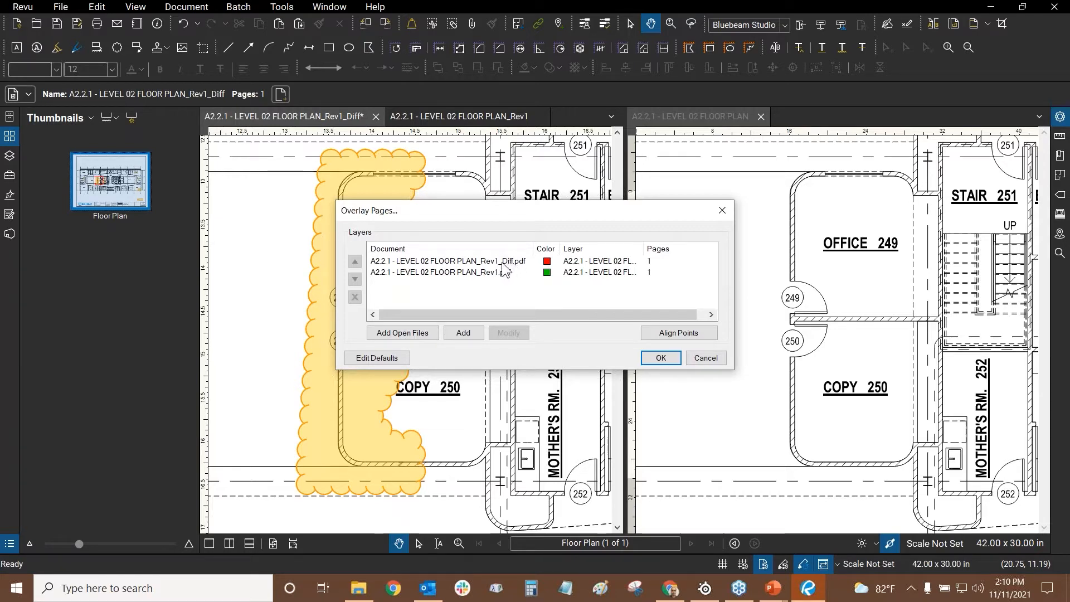
left_click(704, 359)
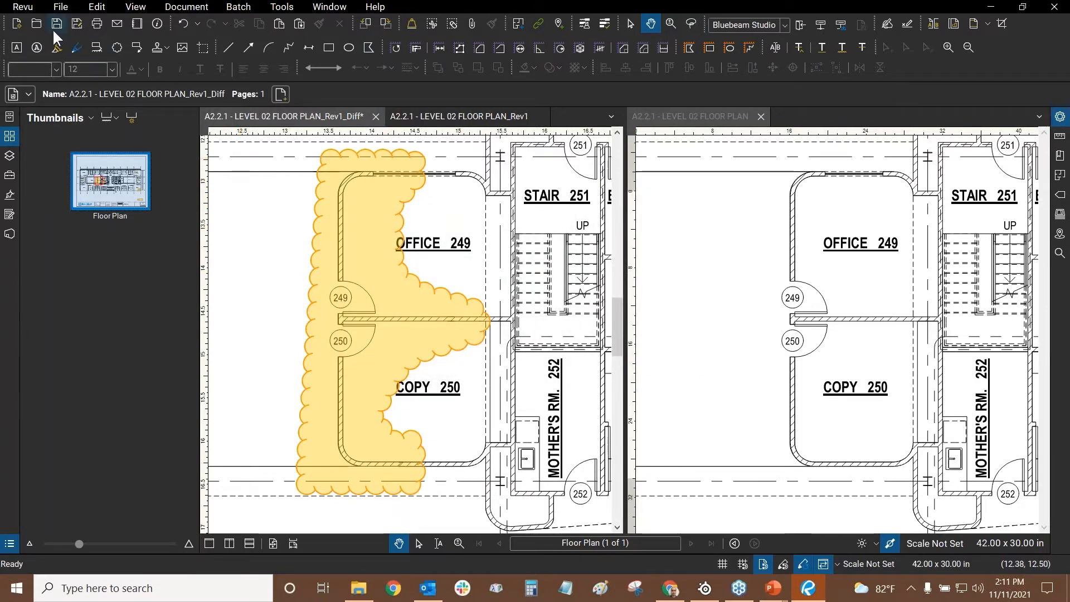
- Save the comparison document as A2.2.1 - LEVEL 02 FLOOR PLAN_Rev1_Diff_Training.pdf in the Bluebeam Revu folder and close it
left_click(62, 9)
left_click(85, 170)
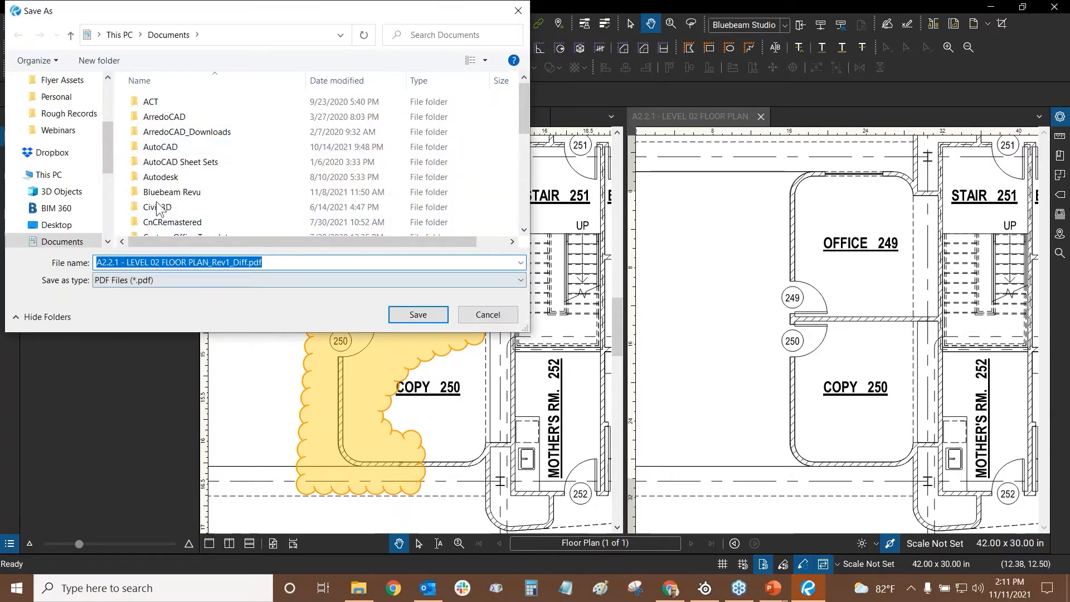
double_click(180, 195)
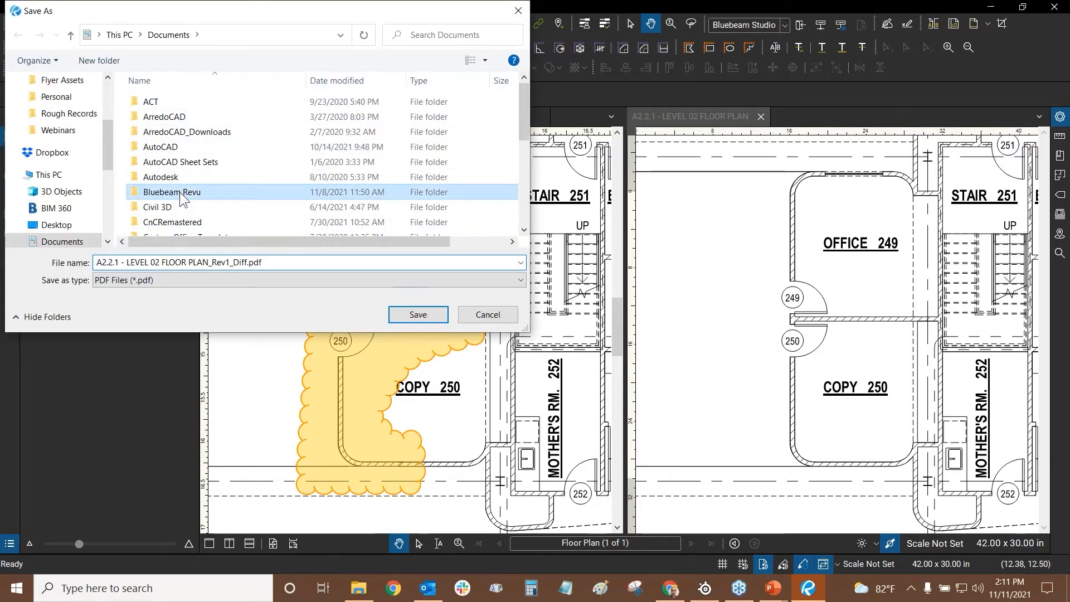
left_click(245, 262)
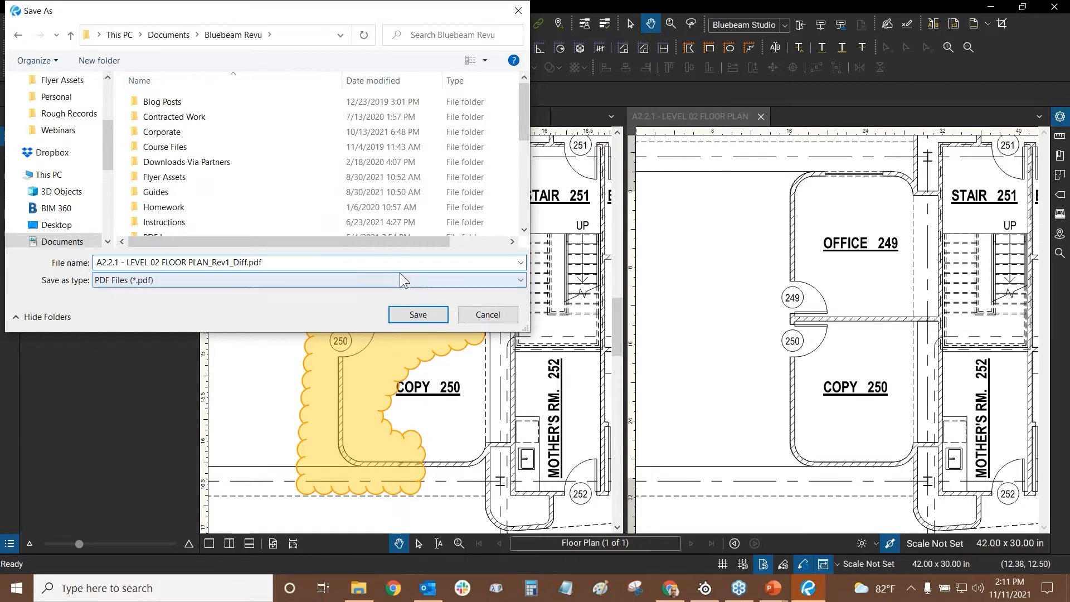
type("_Training")
left_click(417, 312)
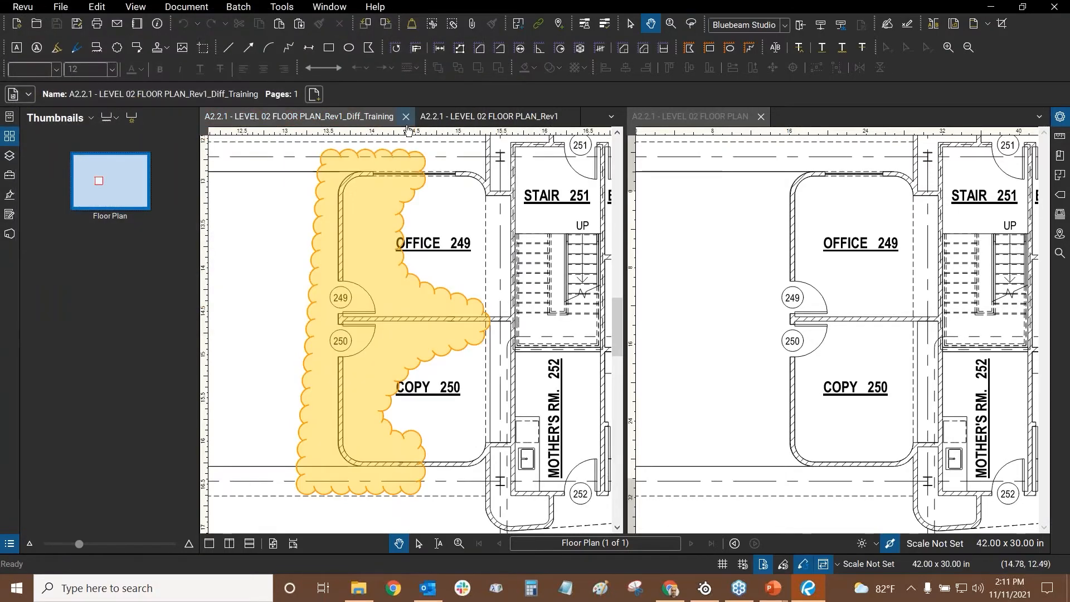
left_click(406, 116)
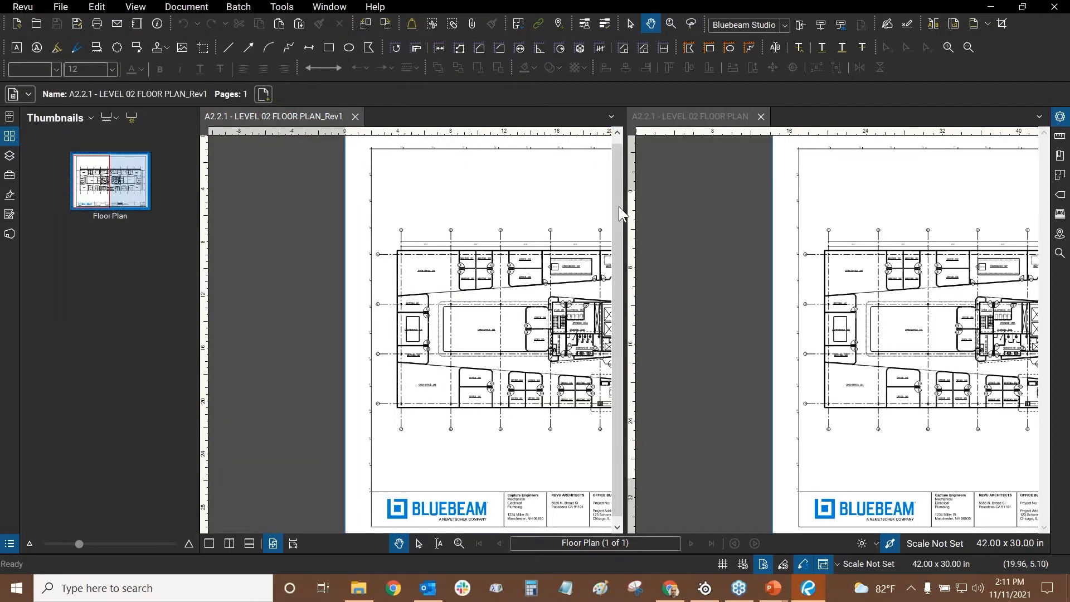
- Merge the split view into one pane with the original floor plan ahead of Rev1, and fit the page to the view
scroll(494, 191, "down", 3)
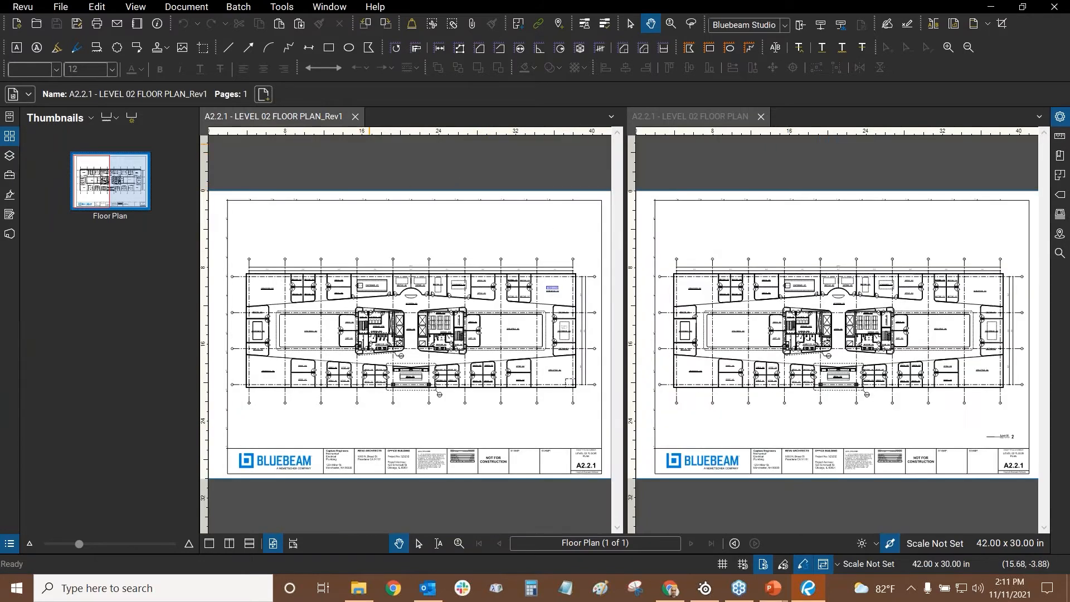
left_click(690, 116)
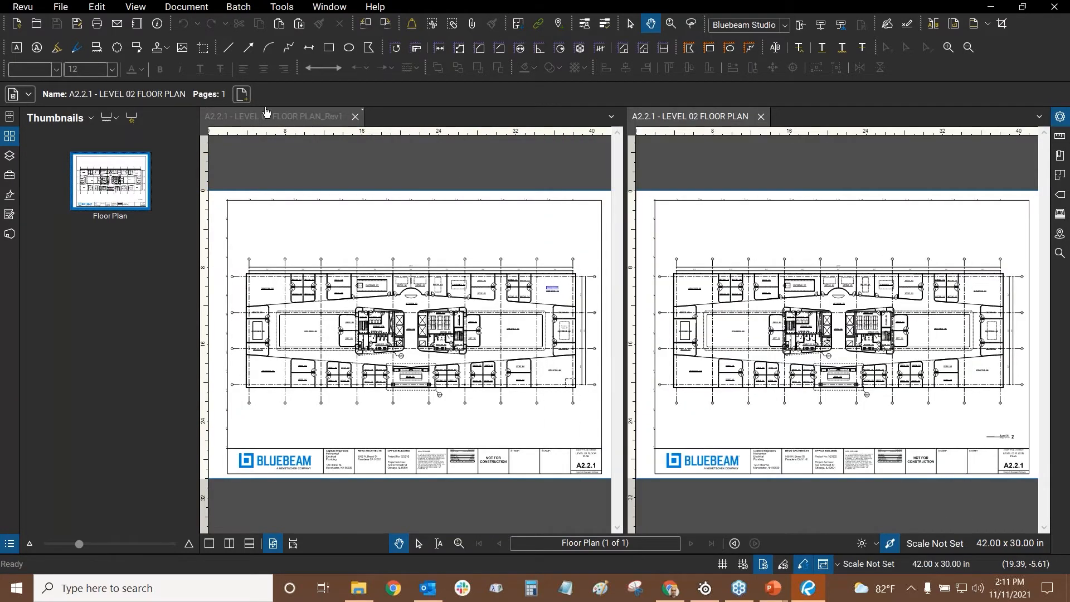
left_click_drag(203, 115, 204, 115)
left_click(418, 116)
left_click(295, 117)
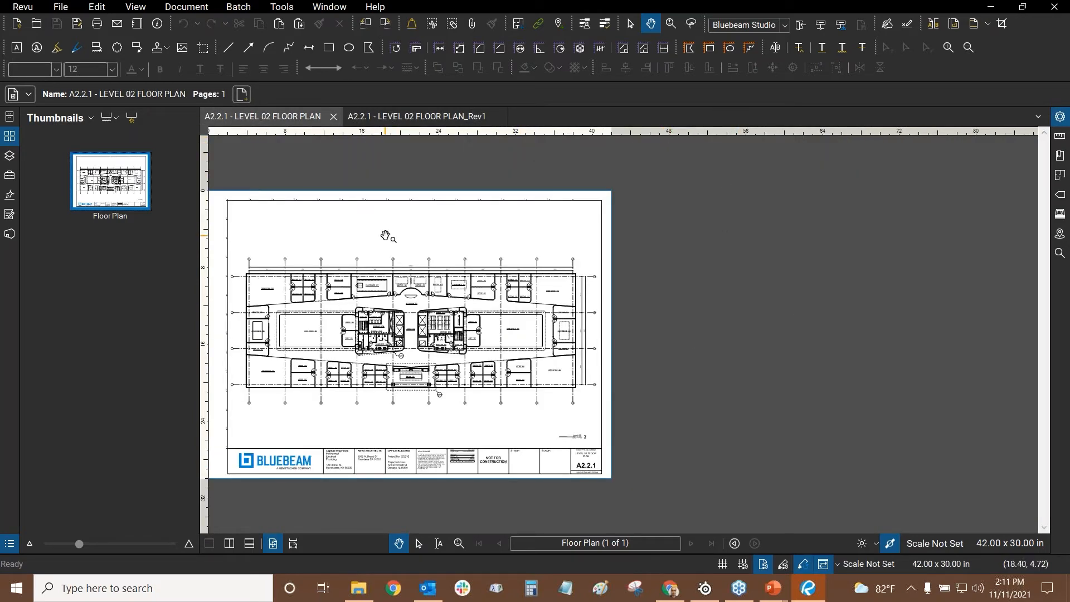
key("ctrl+9")
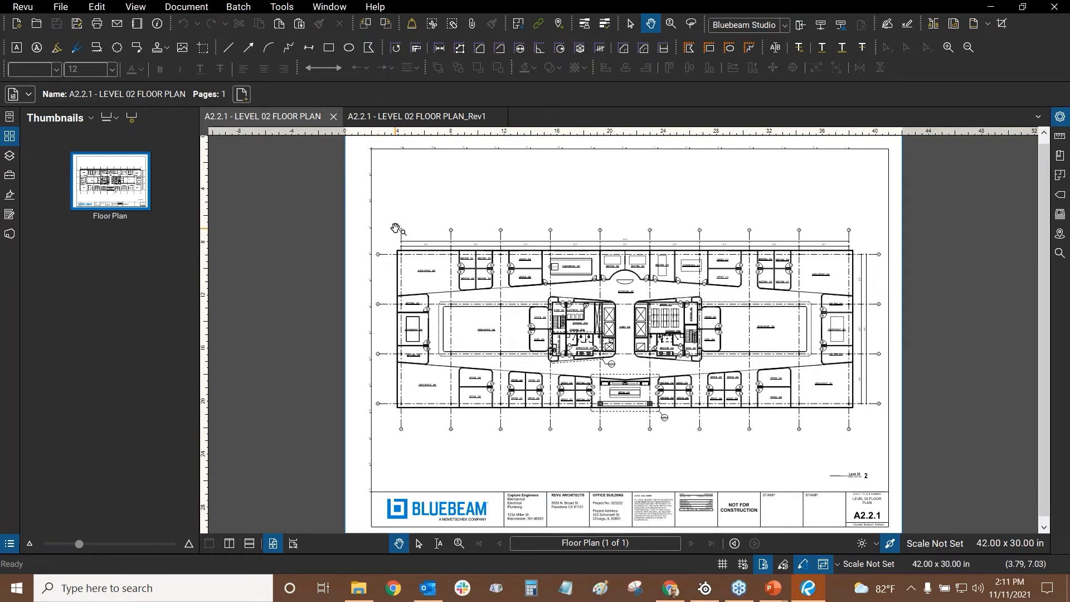
left_click(208, 545)
- View the Rev1 floor plan and return to the original floor plan
key("ctrl")
key("ctrl")
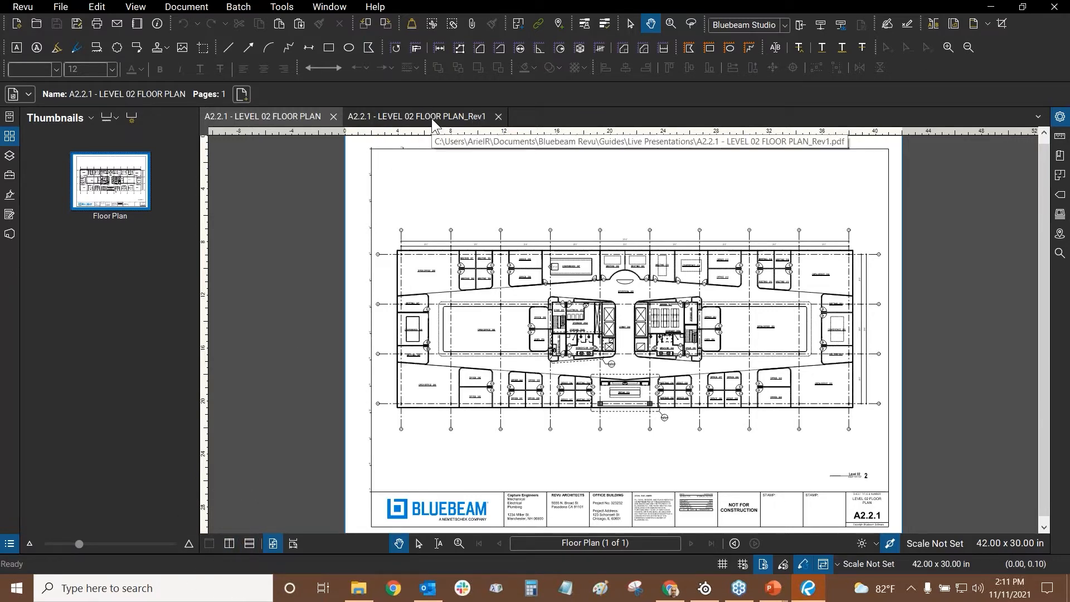
left_click(412, 123)
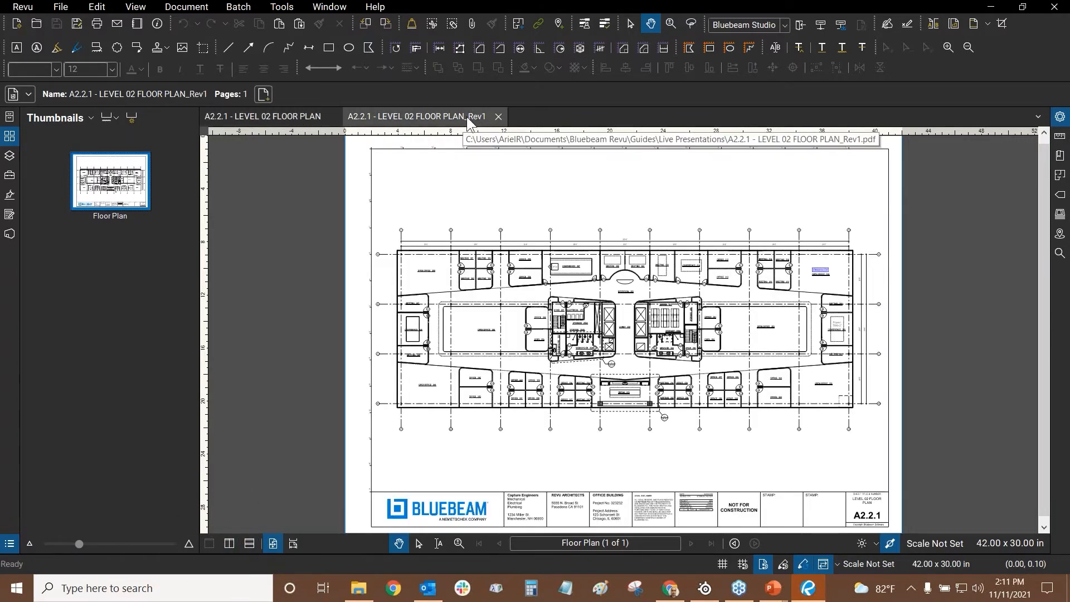
left_click(272, 116)
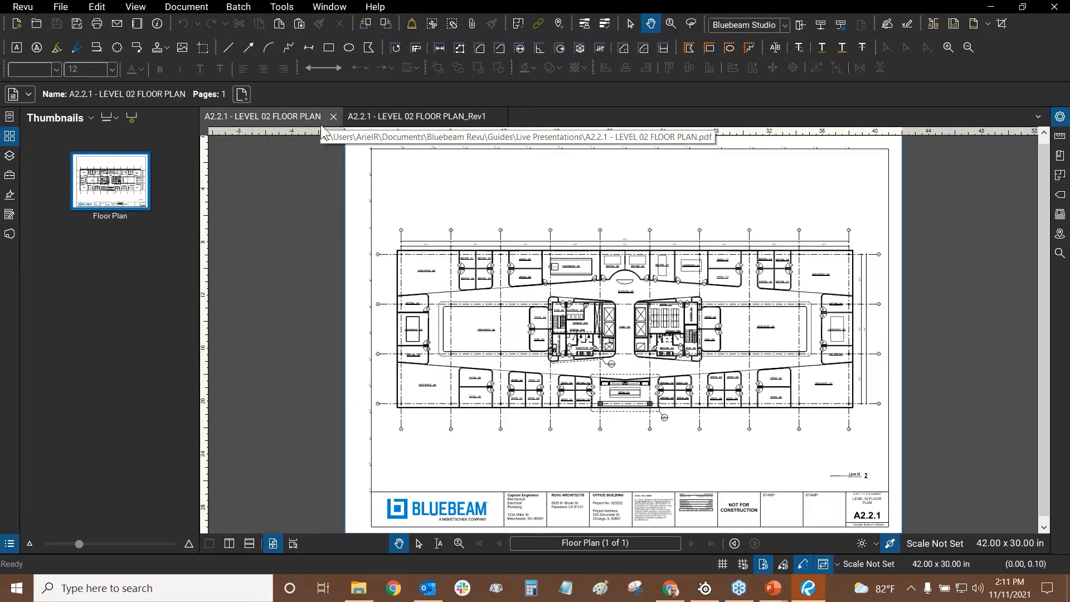
- Start Overlay Pages with the original and Rev1 floor plans, and widen the Document and Layer columns to show the full names
left_click(955, 24)
mouse_move(500, 249)
left_mouse_down()
mouse_move(549, 249)
mouse_move(519, 249)
left_mouse_up()
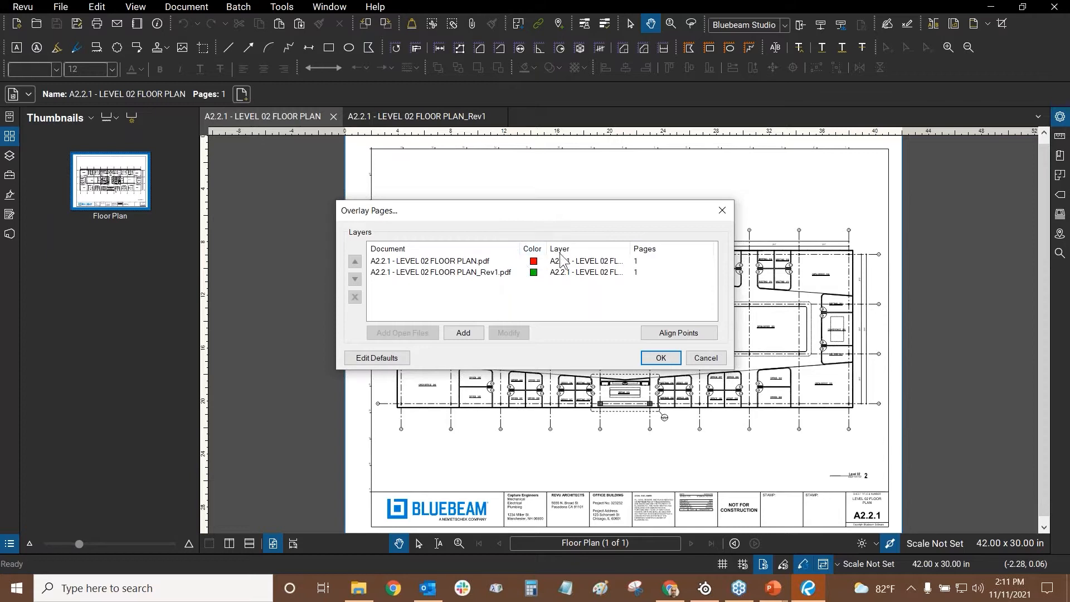
left_click_drag(630, 248, 687, 252)
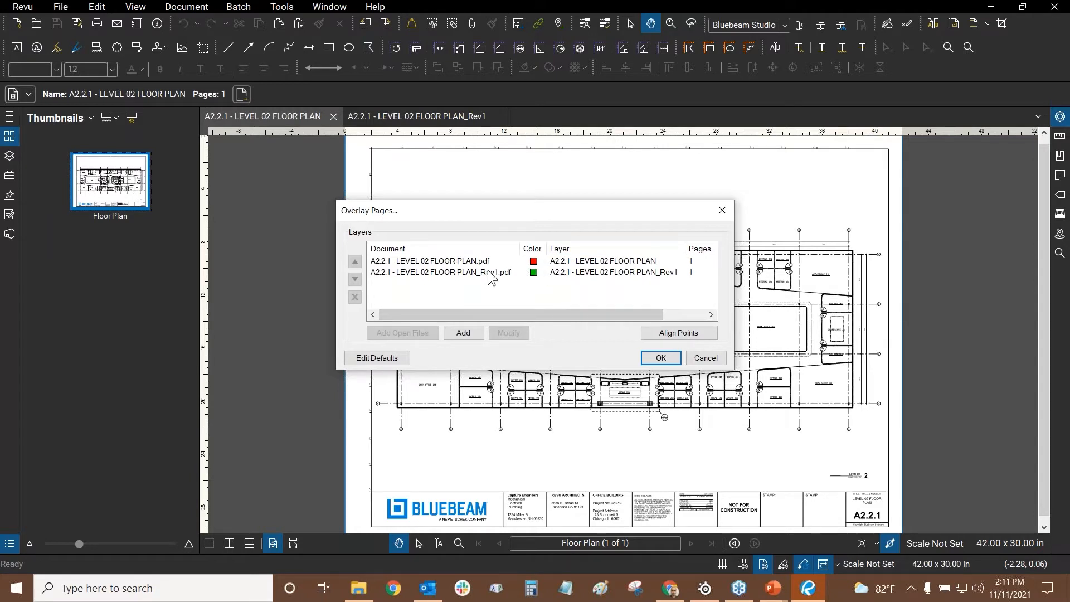
- Review the overlay layer settings of the original plan and the Rev1 plan without changing them
left_click(466, 262)
left_click(493, 274)
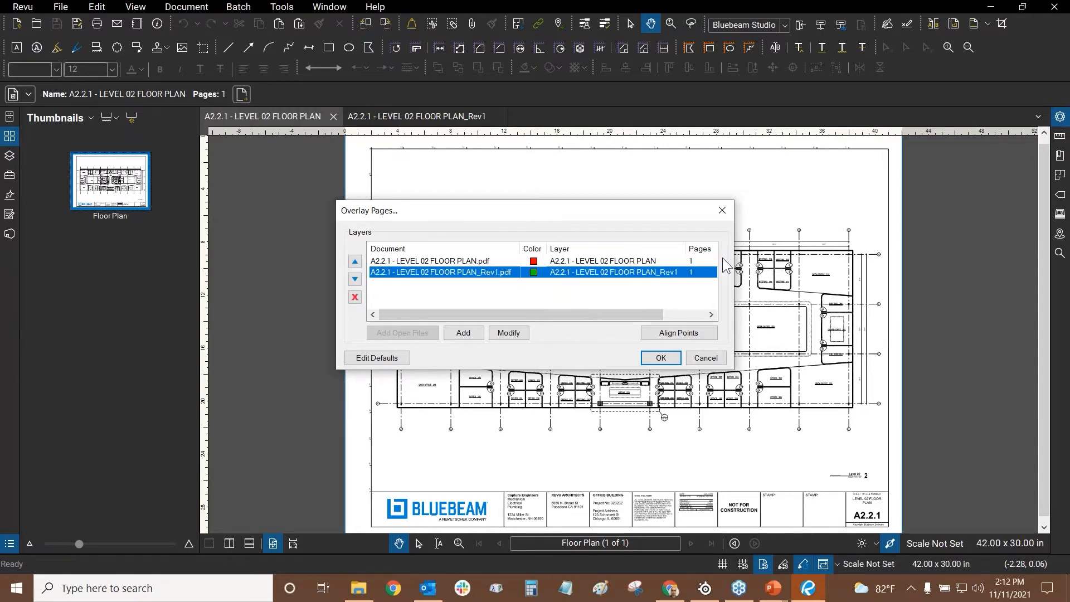
left_click(432, 263)
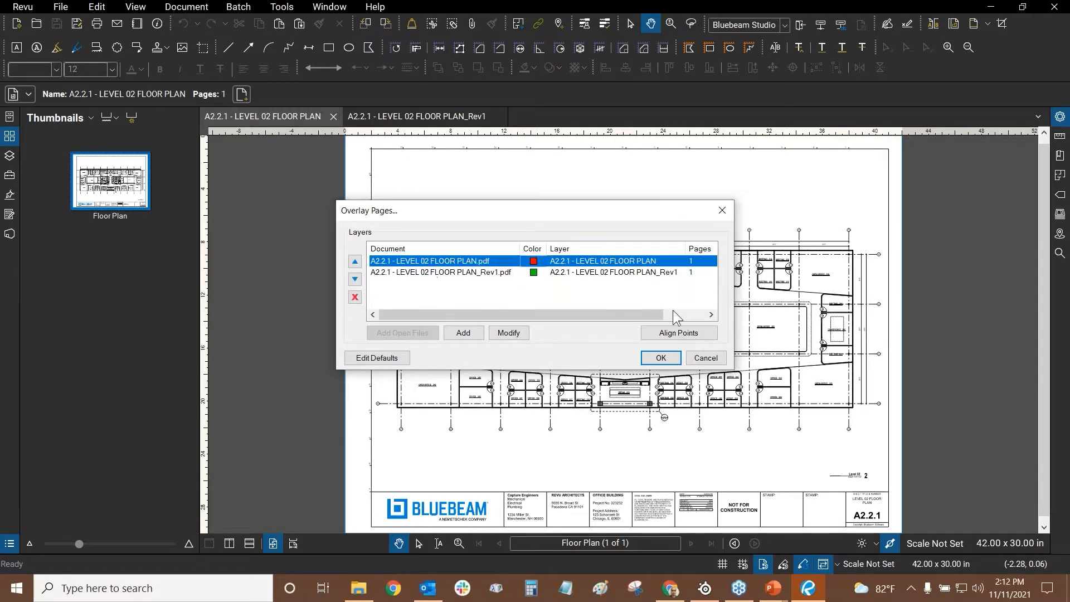
left_click(508, 333)
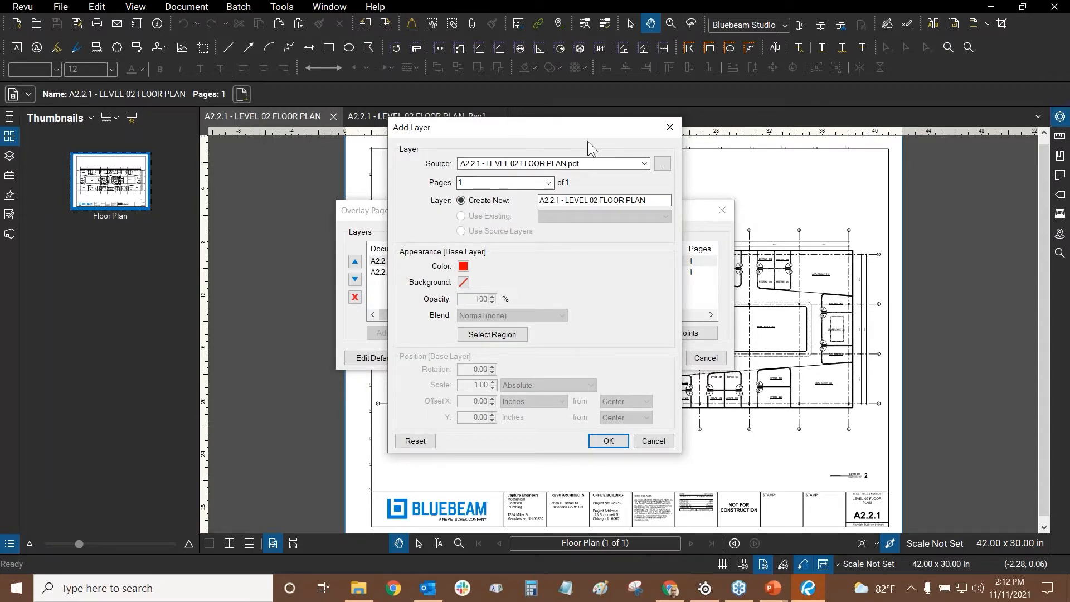
left_click(646, 440)
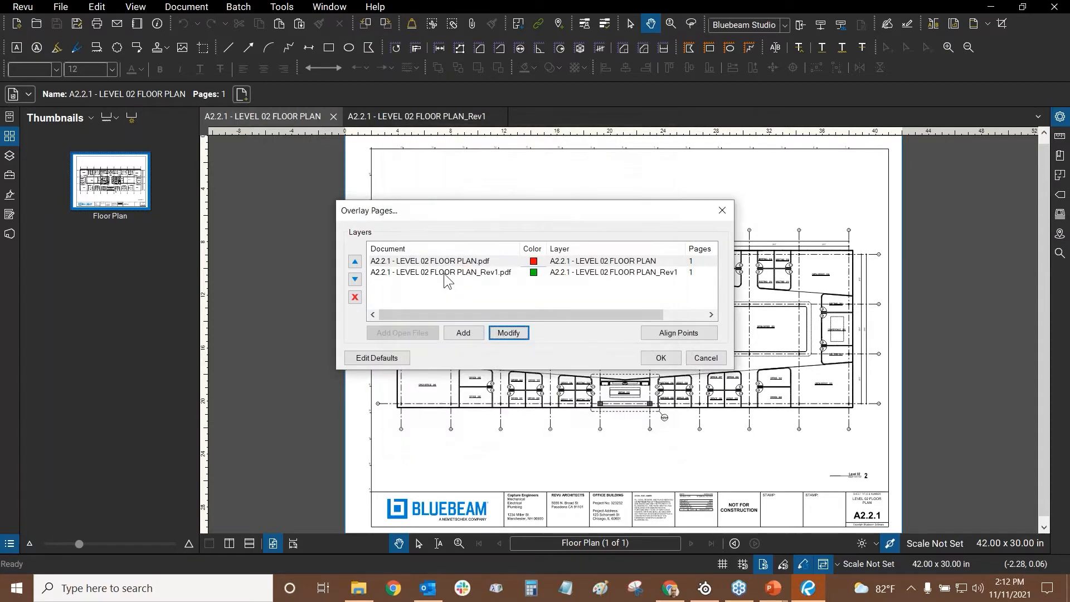
double_click(446, 273)
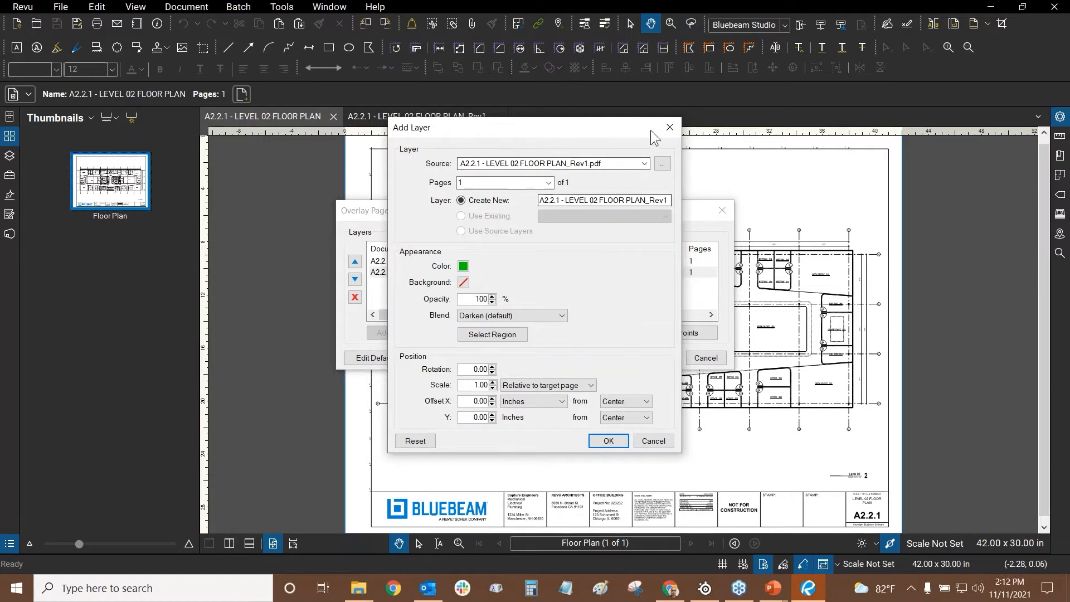
left_click(652, 441)
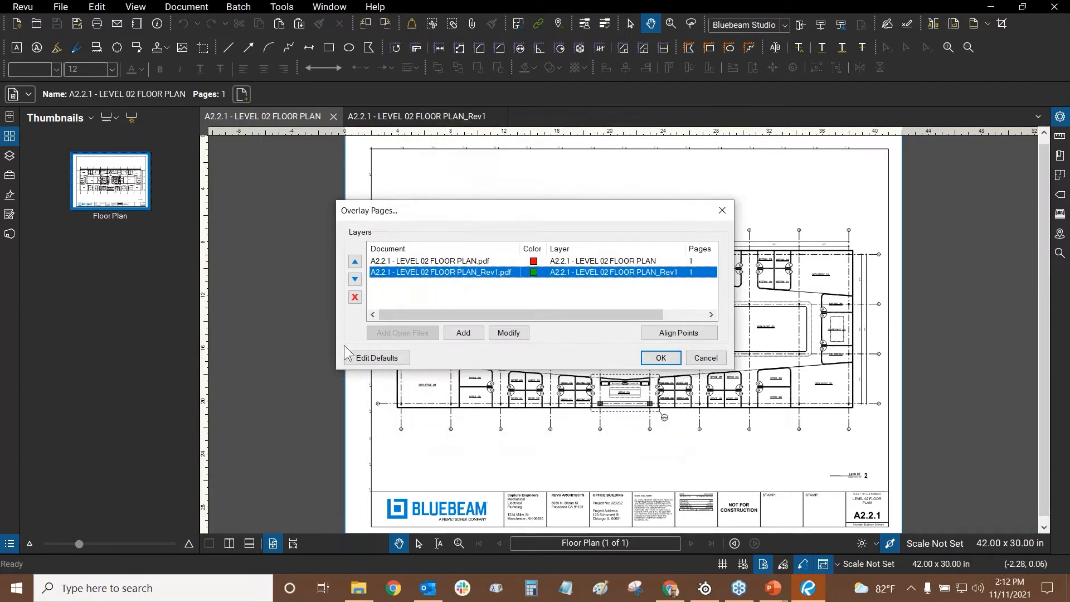
- Set the overlay default colors to magenta for Layer 4 and cyan for Layer 5
left_click(370, 360)
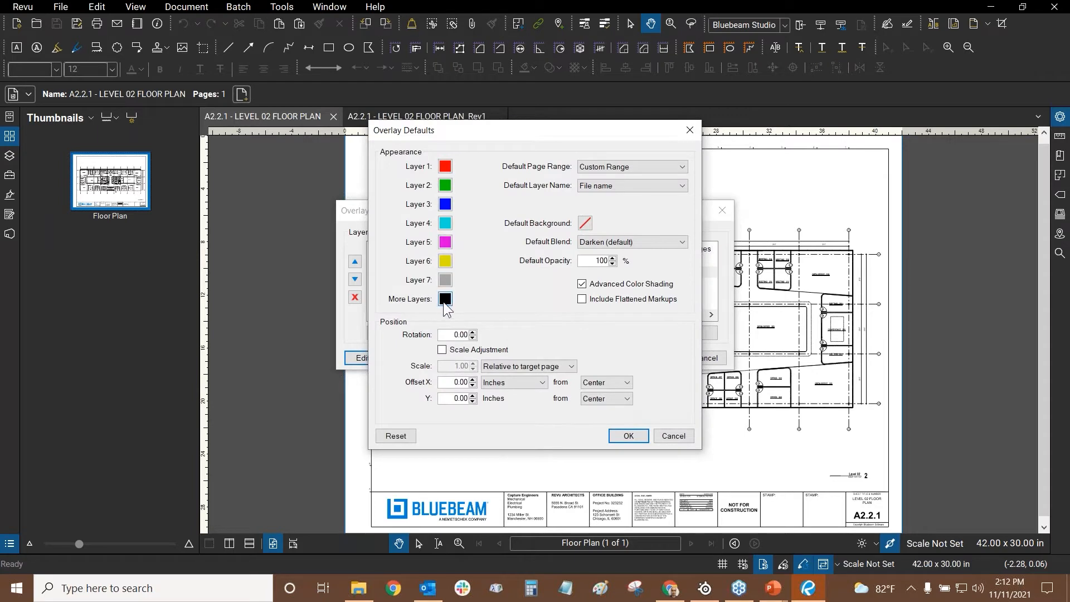
left_click(446, 223)
left_click(449, 279)
left_click(446, 242)
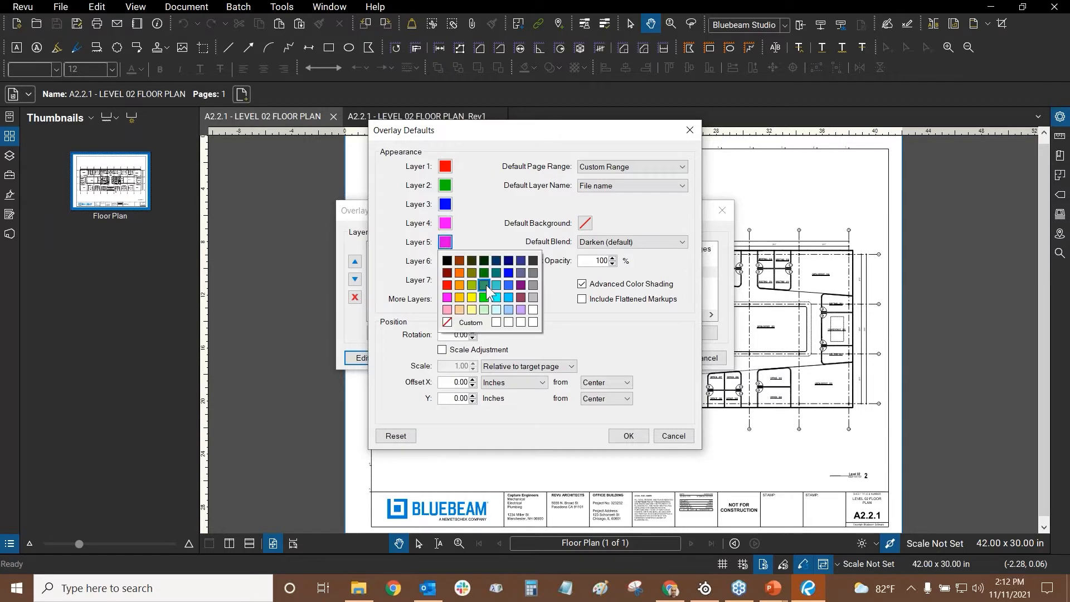
left_click(509, 297)
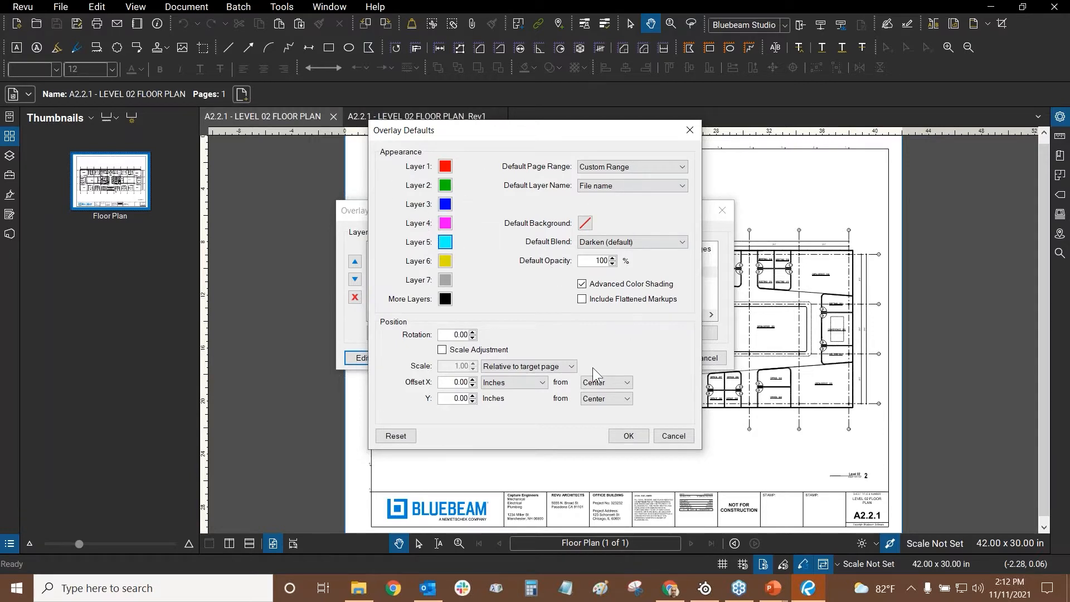
left_click(629, 437)
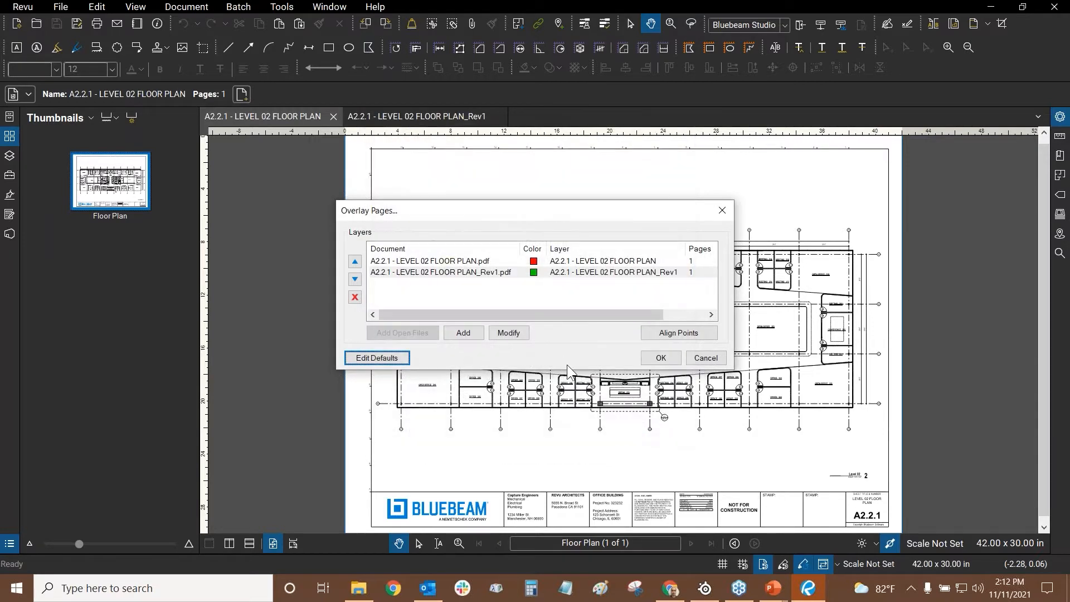
- Generate the overlay with the original floor plan in red and the Rev1 floor plan in green
left_click(439, 296)
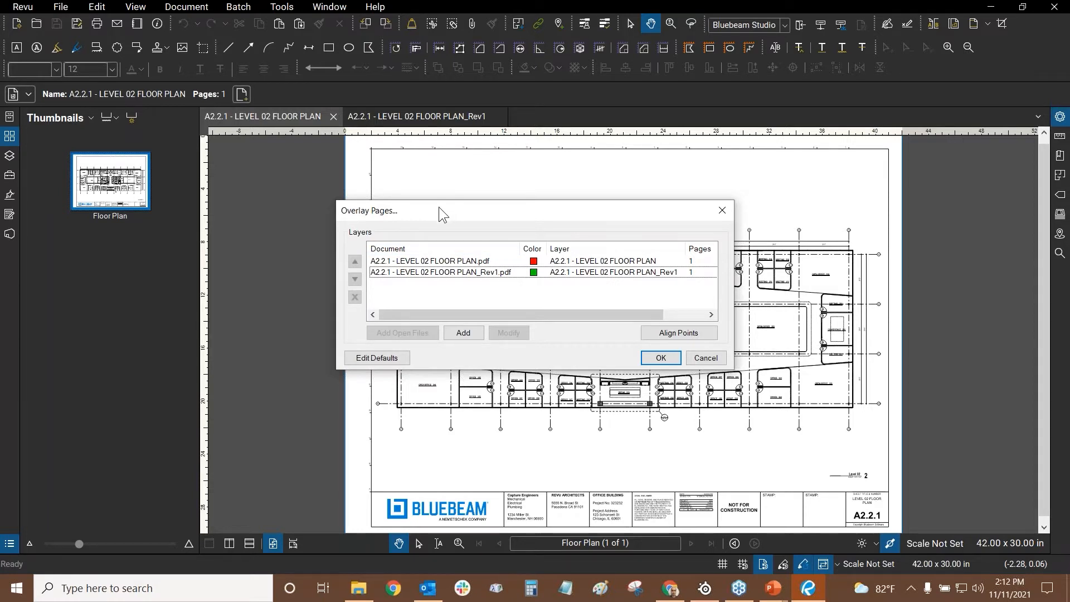
left_click(660, 360)
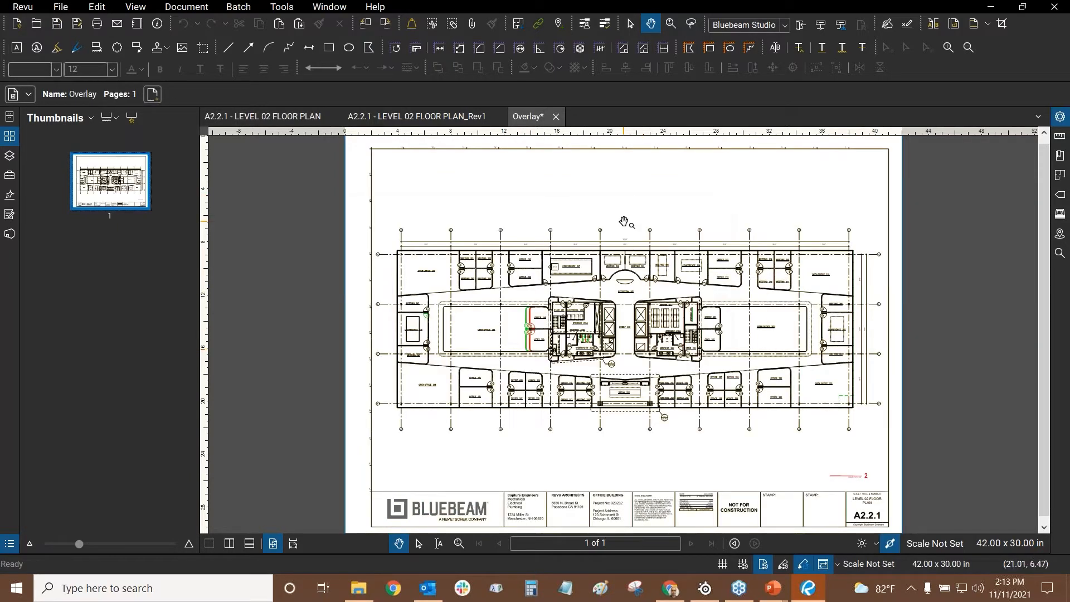
- Open the recent file A2.2.1 - LEVEL 02 FLOOR PLAN_Rev1_Diff_Training.pdf
left_click(61, 7)
left_click(426, 193)
left_click(11, 118)
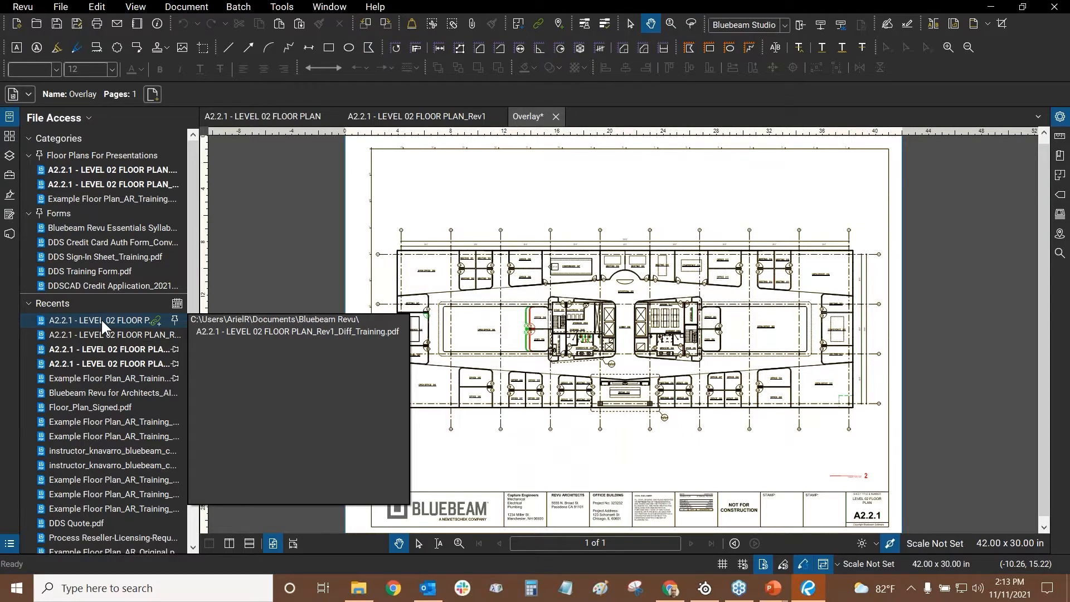
left_click(101, 319)
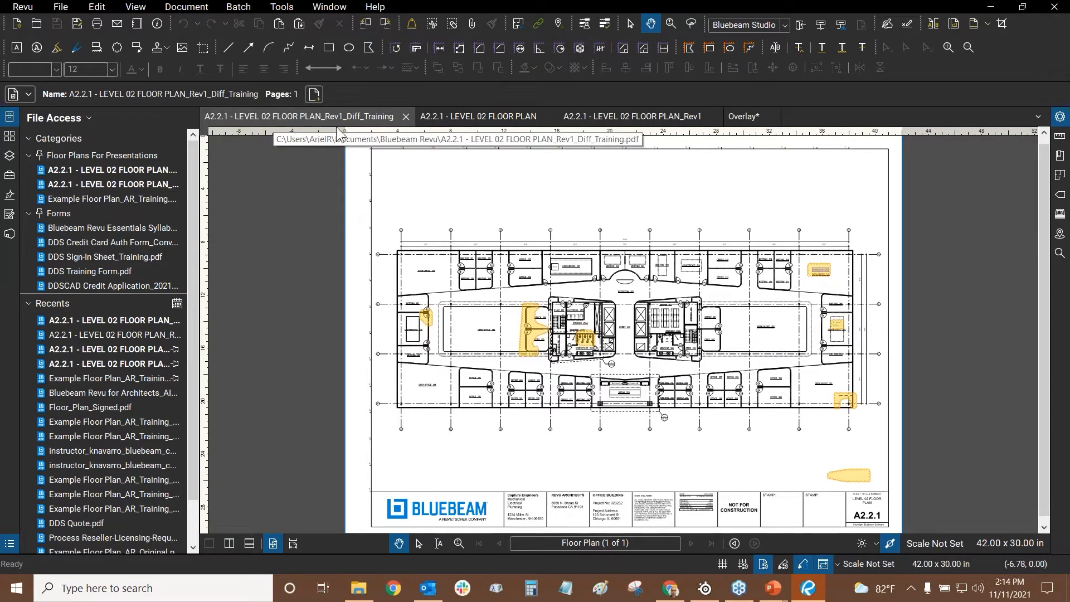
- Split the view vertically with the Rev1_Diff_Training document in one pane and only the Overlay document in the other, closing the duplicate
left_click(226, 544)
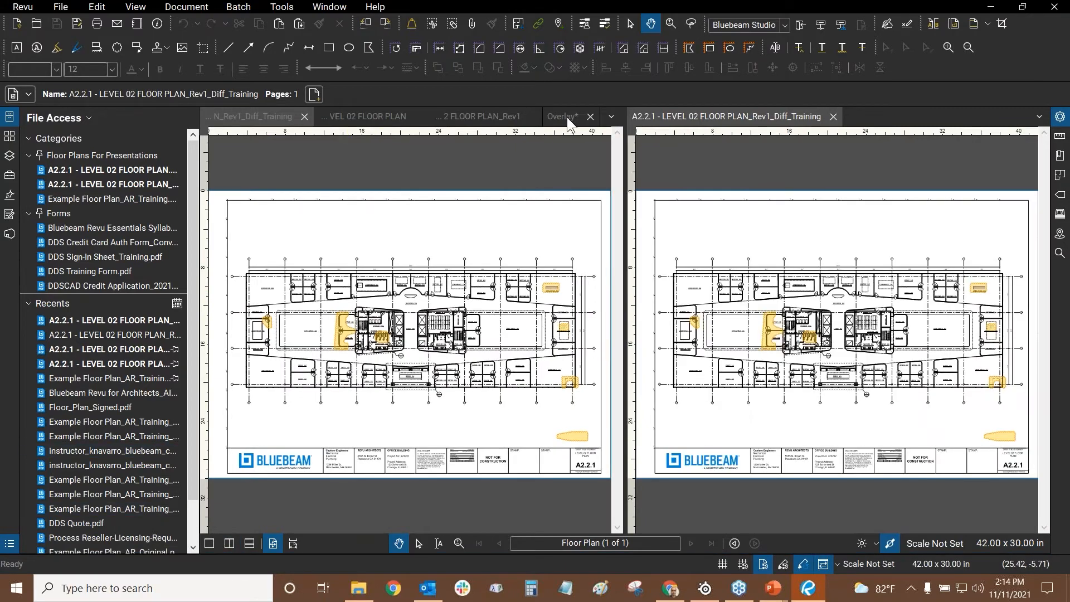
left_click(567, 117)
left_click_drag(561, 115, 900, 129)
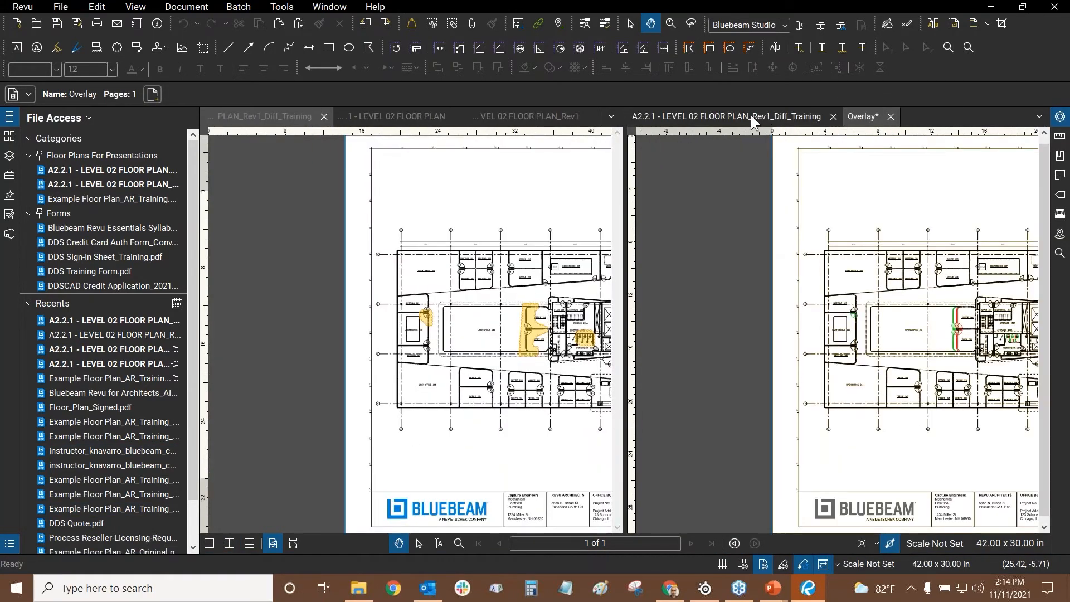
left_click(751, 115)
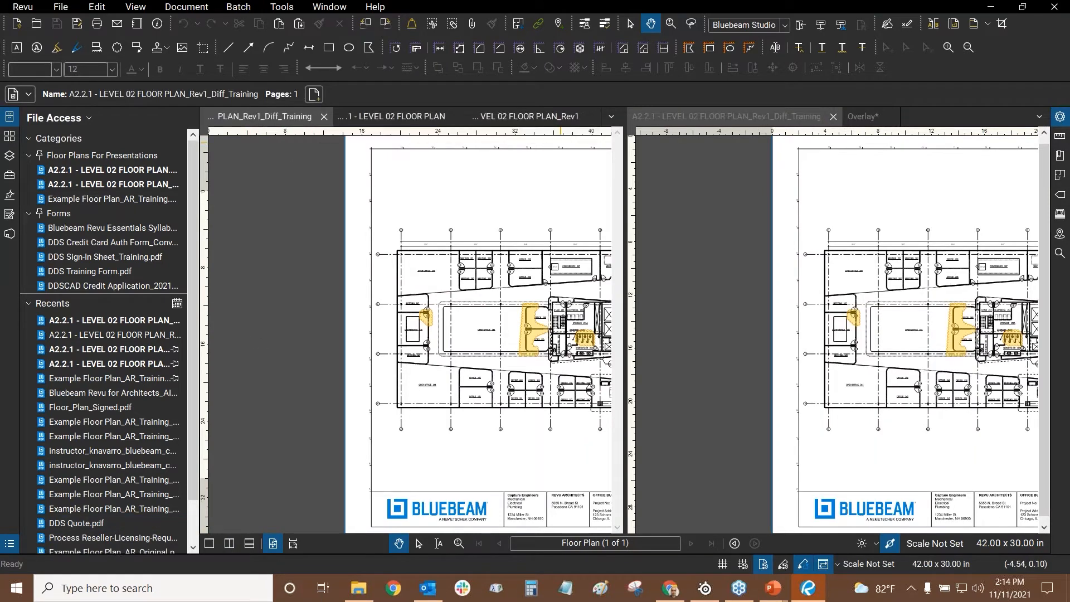
left_click(834, 117)
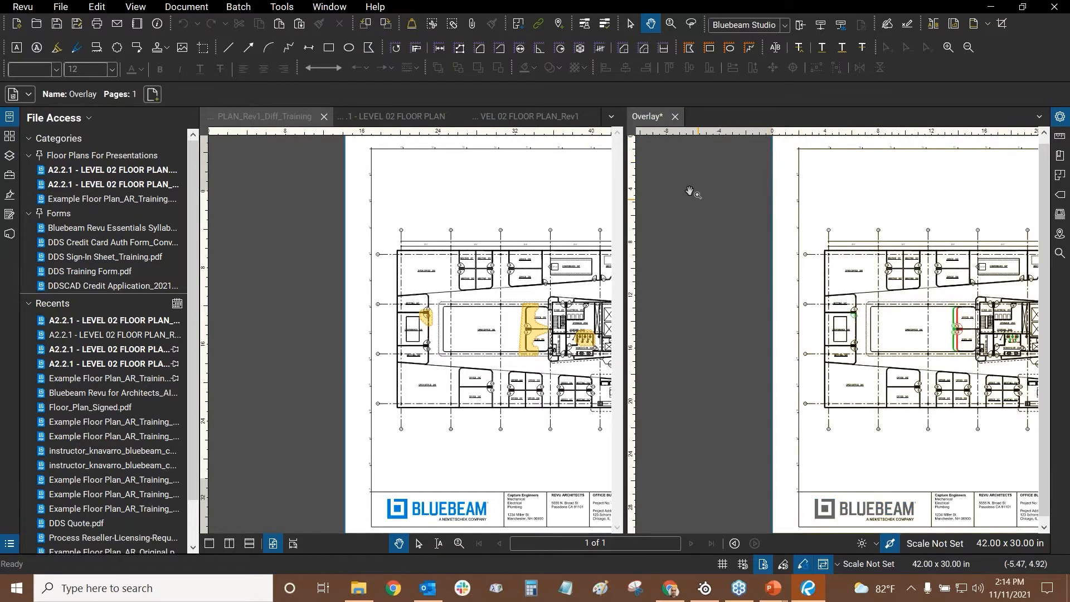
left_click(283, 118)
- Compare the clouded change at door 246A near Conference 246 with the same area in the overlay
left_click_drag(520, 328, 461, 307)
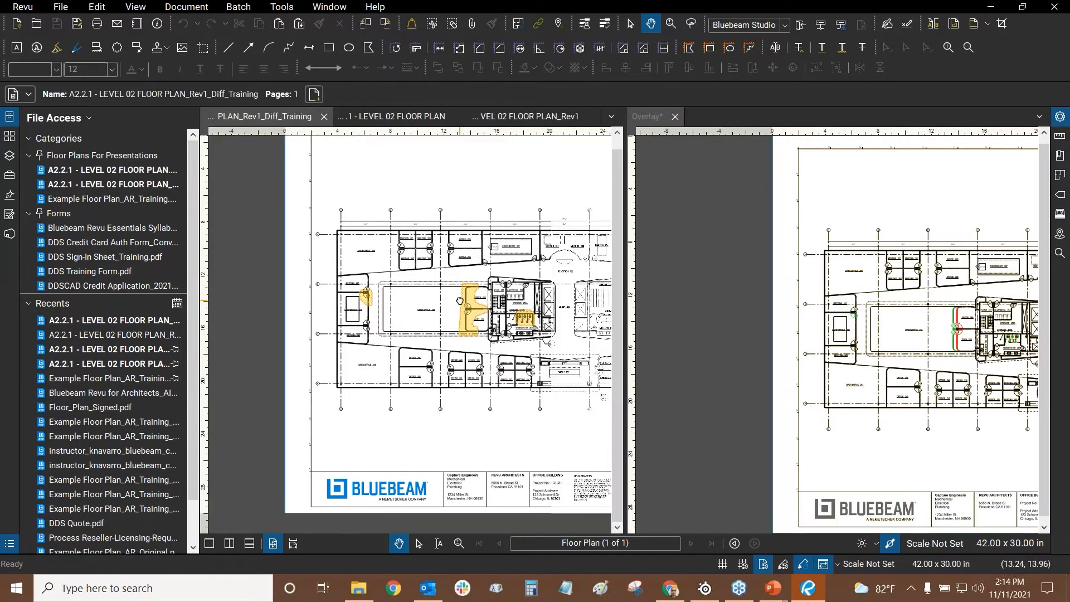
scroll(362, 301, "up", 5)
scroll(362, 280, "up", 5)
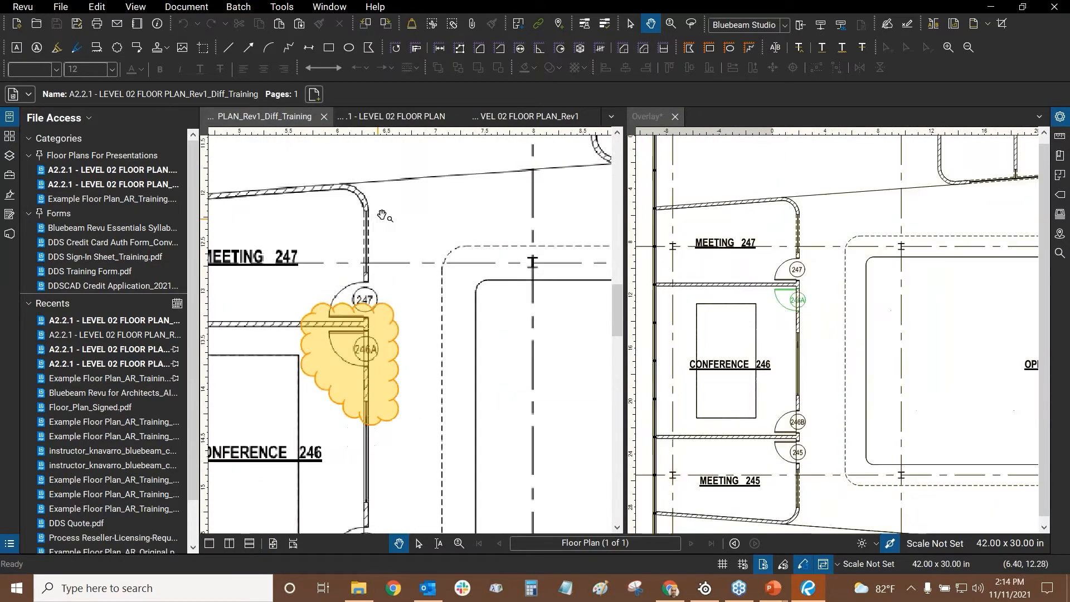
scroll(472, 290, "up", 3)
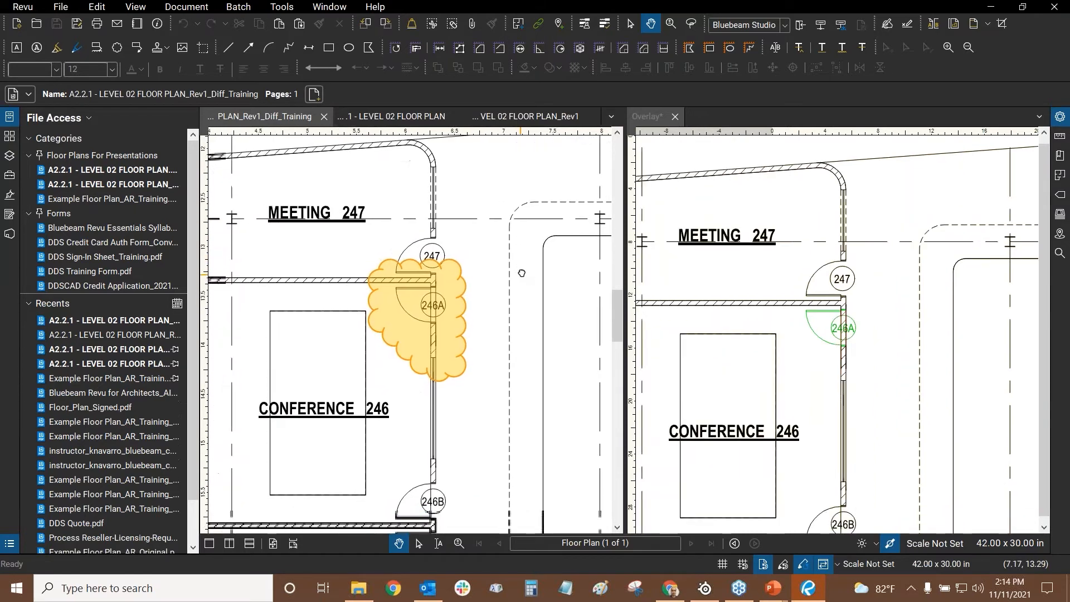
scroll(460, 278, "up", 1)
left_click_drag(461, 278, 449, 225)
scroll(426, 226, "up", 1)
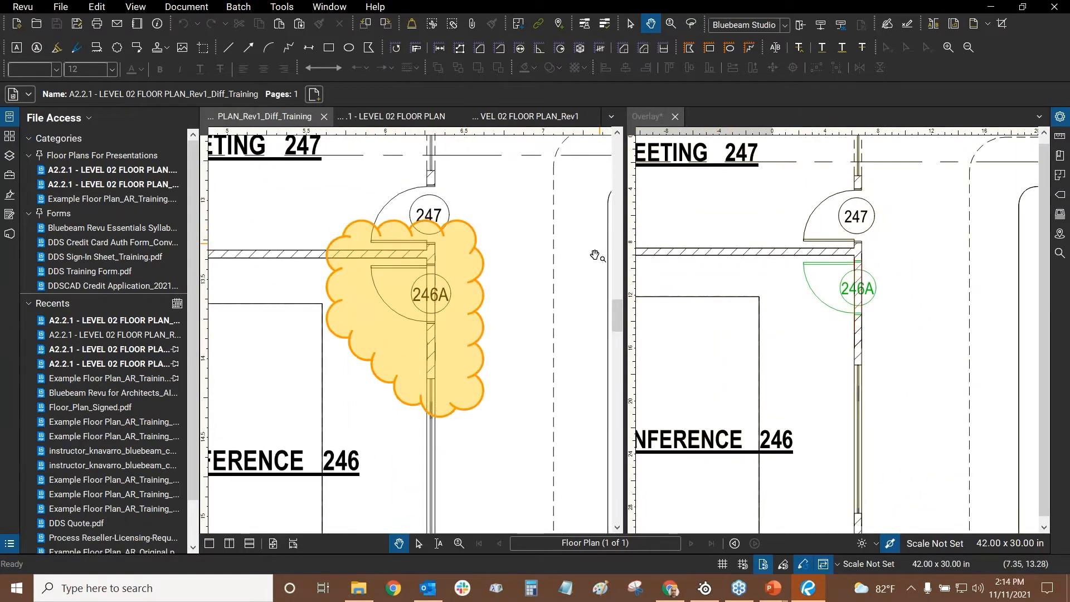
- Turn on the Form toolbar
left_click(823, 564)
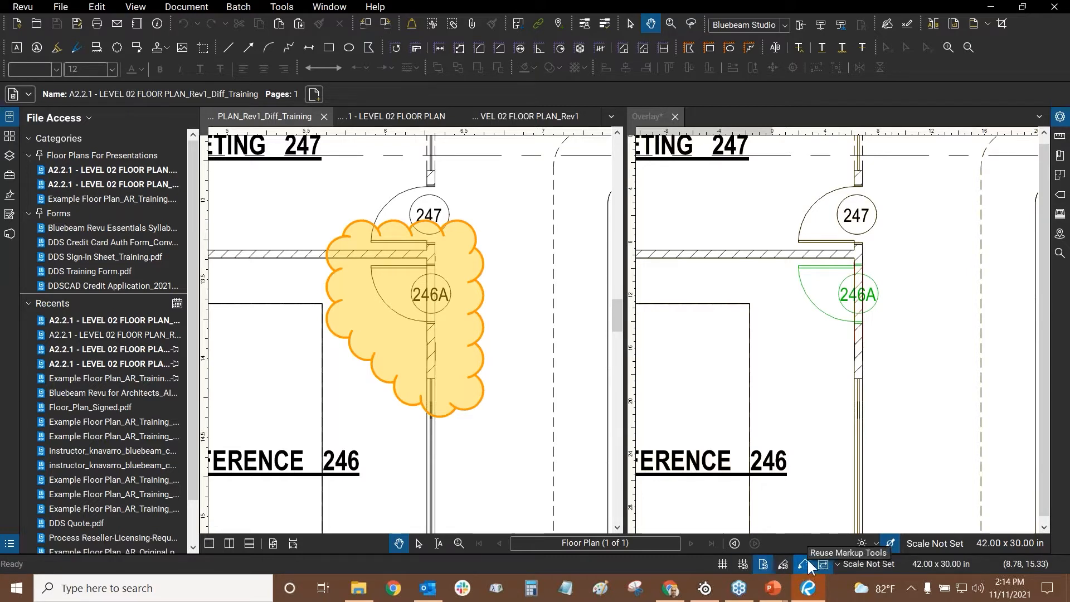
left_click(284, 6)
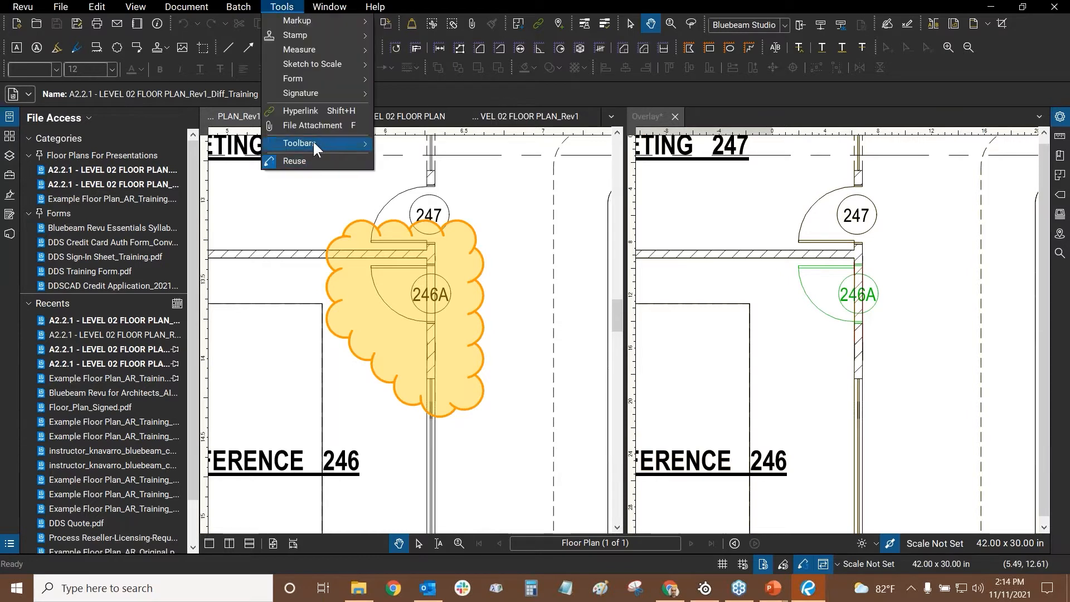
mouse_move(314, 143)
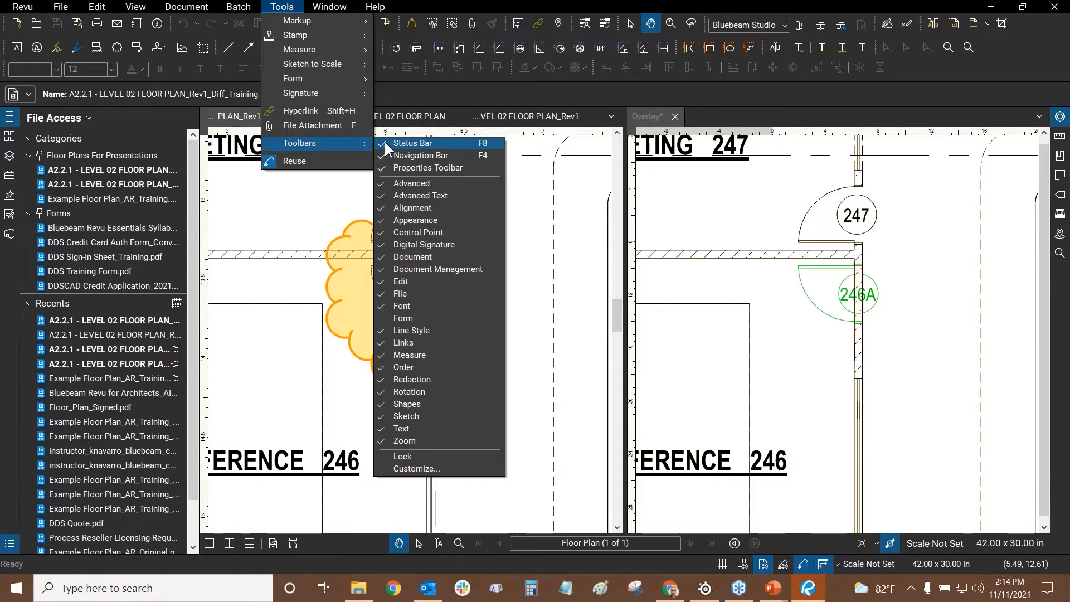
left_click(410, 322)
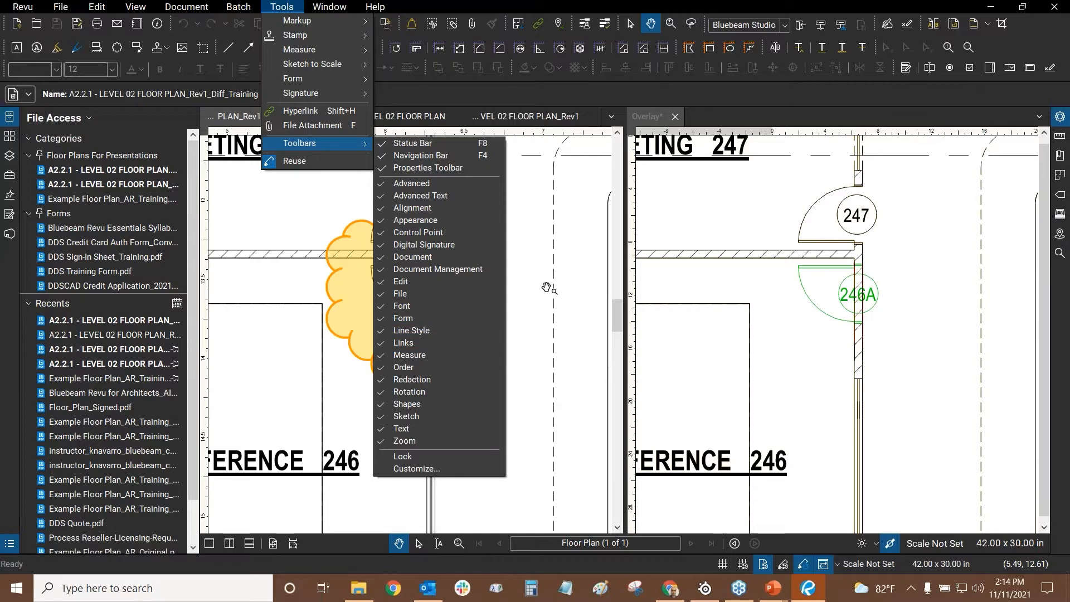
left_click(551, 260)
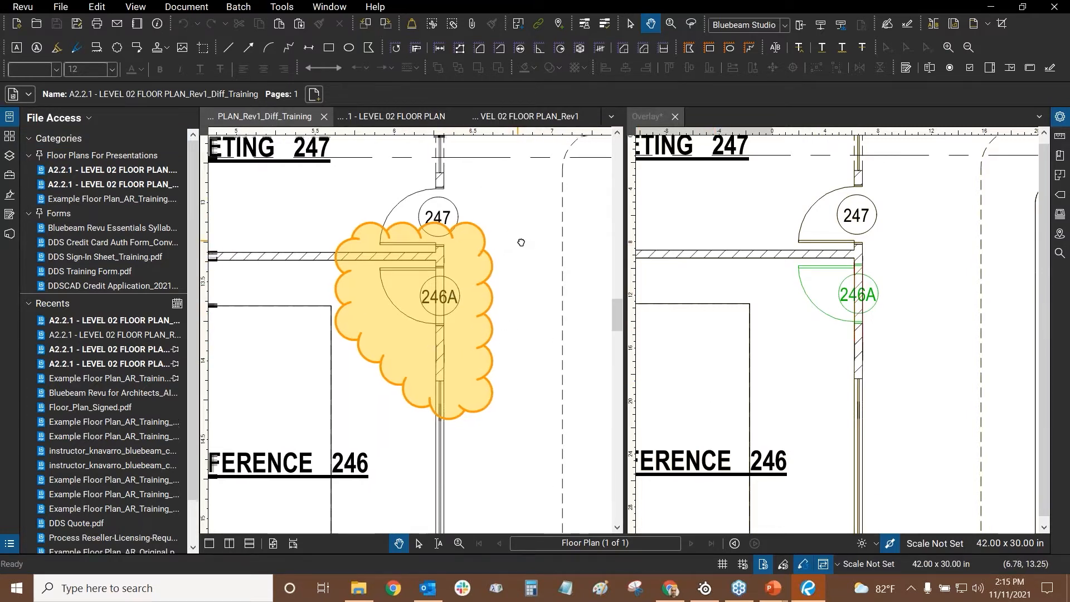
- Compare door 246A and the walls of Office 249 and Copy 250 in the difference document and the overlay
scroll(473, 267, "up", 3)
scroll(449, 271, "up", 1)
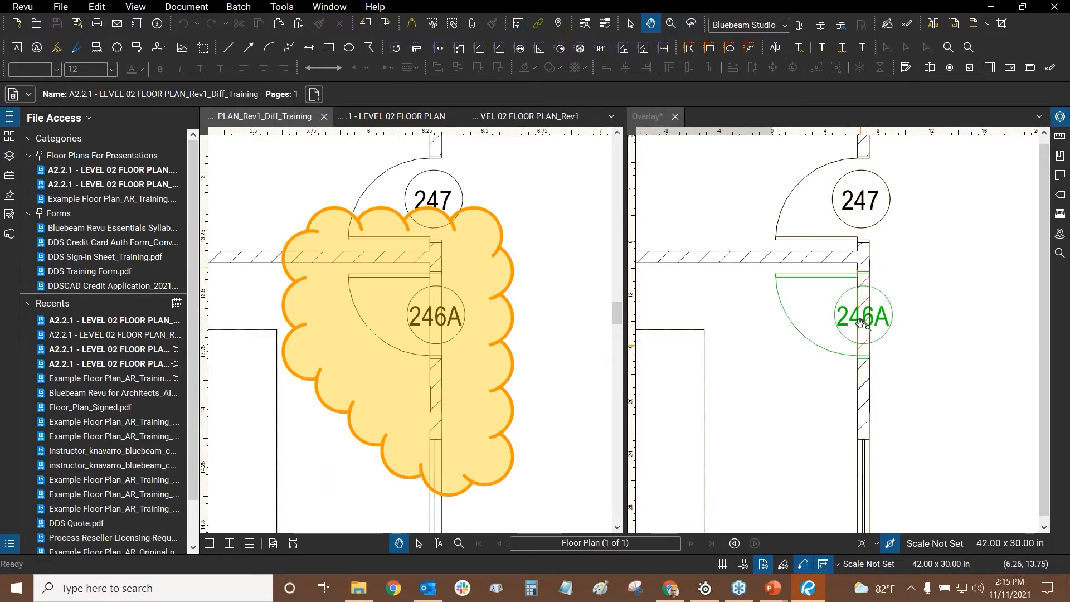
scroll(506, 259, "down", 5)
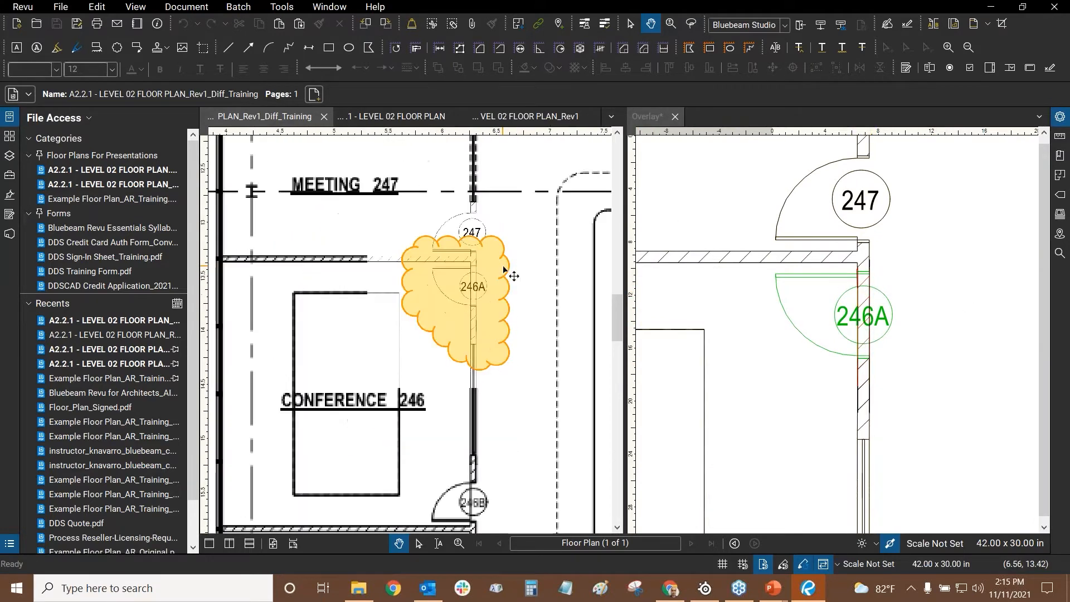
scroll(533, 294, "up", 4)
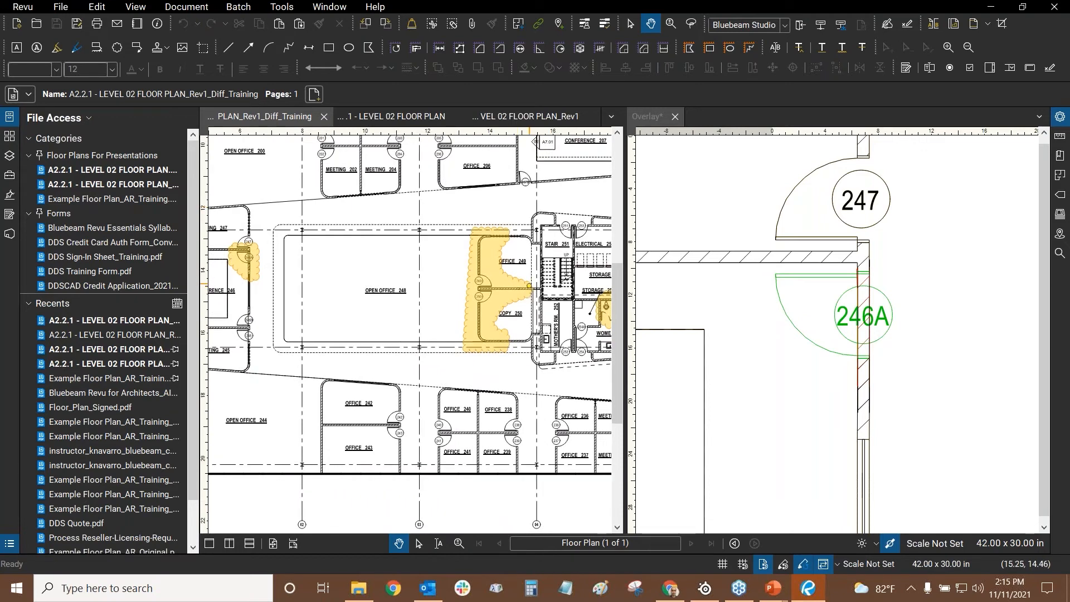
left_click_drag(483, 246, 466, 243)
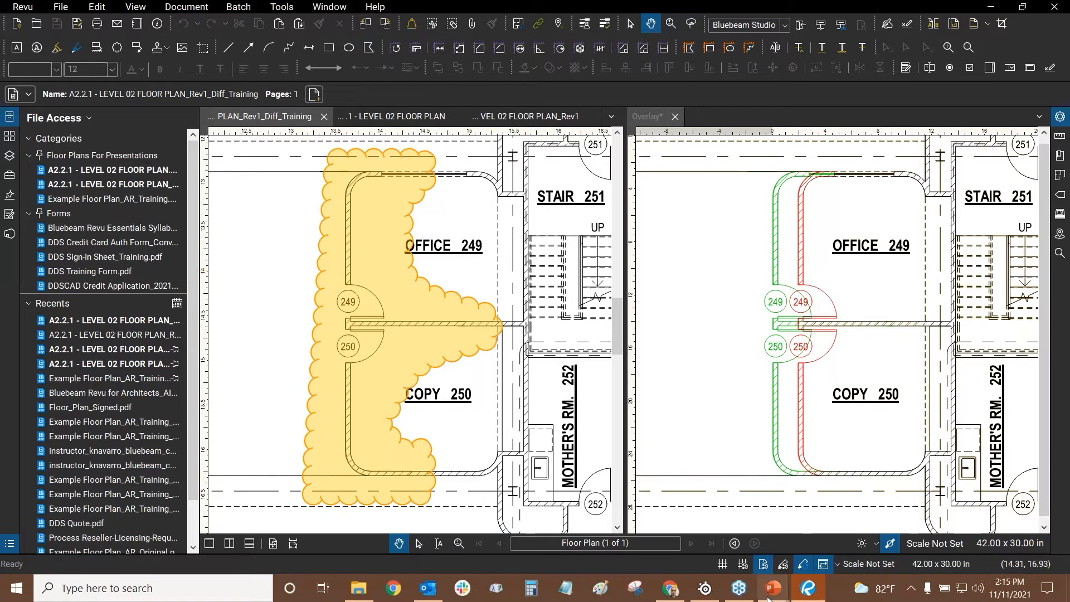
- Switch to the PowerPoint slideshow, go back to the title slide with the comparison images, and return to Bluebeam Revu
mouse_move(768, 598)
left_click(754, 539)
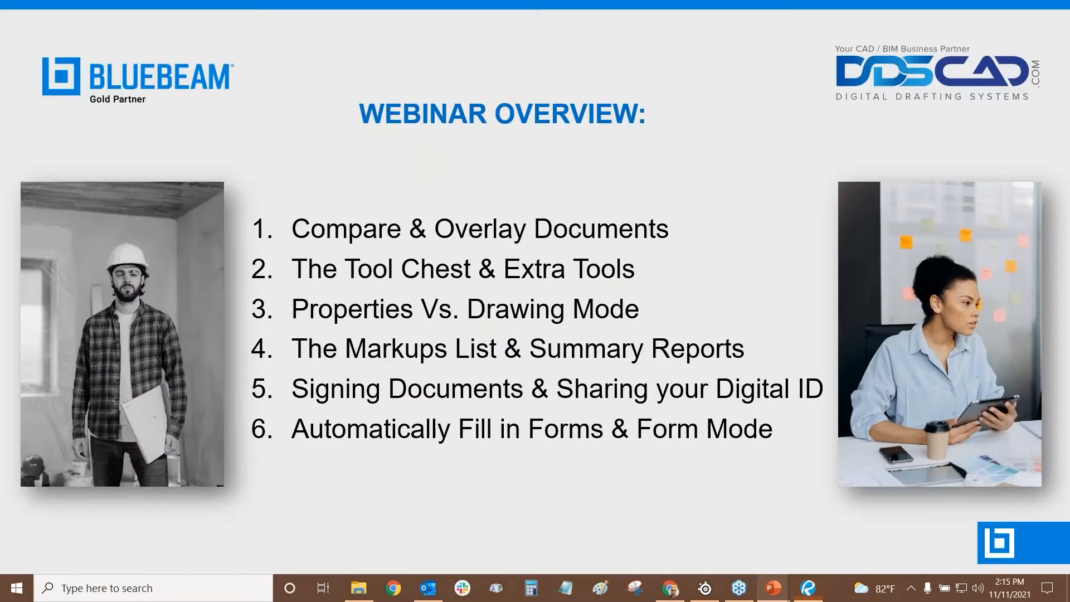
key("Left")
key("Left")
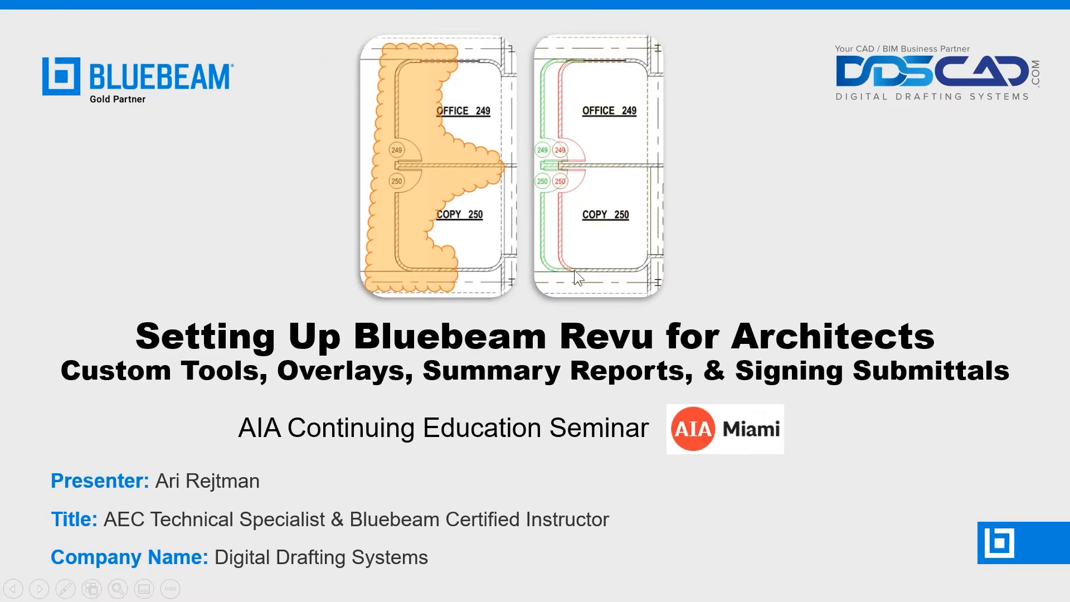
key("alt+Tab")
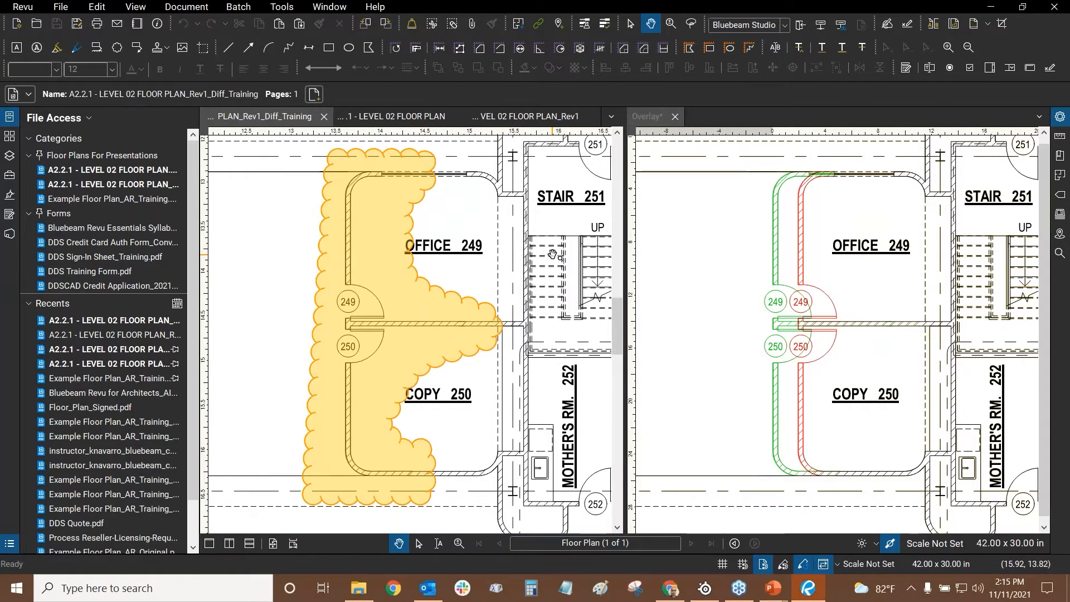
- Compare the clouded toilet stalls in Women's RR 254 with their colored linework in the overlay
left_click_drag(582, 280, 469, 260)
scroll(469, 261, "down", 4)
left_click_drag(589, 240, 432, 234)
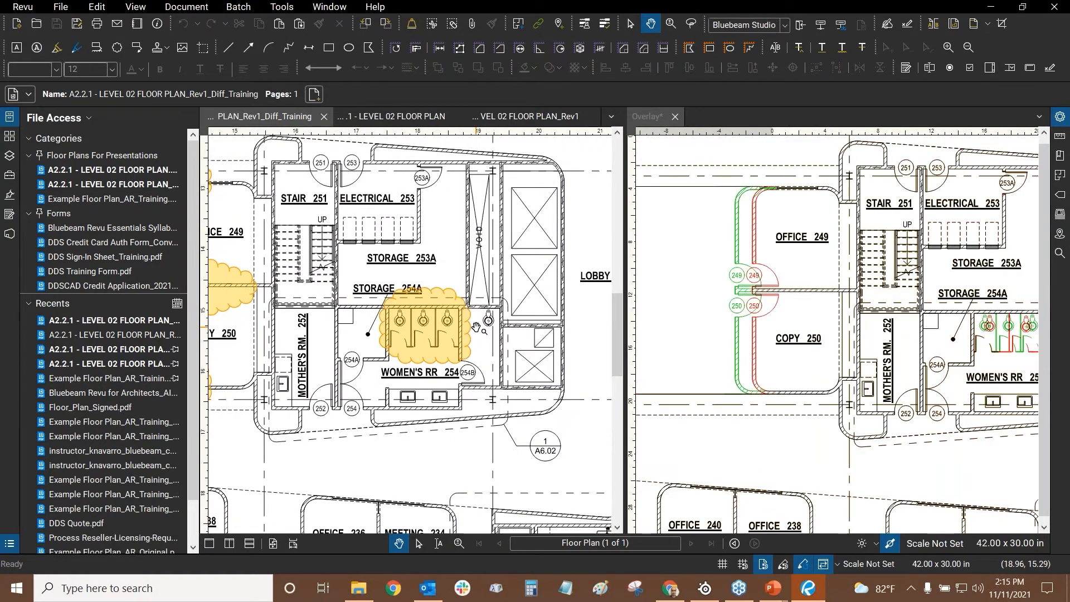
scroll(432, 234, "up", 4)
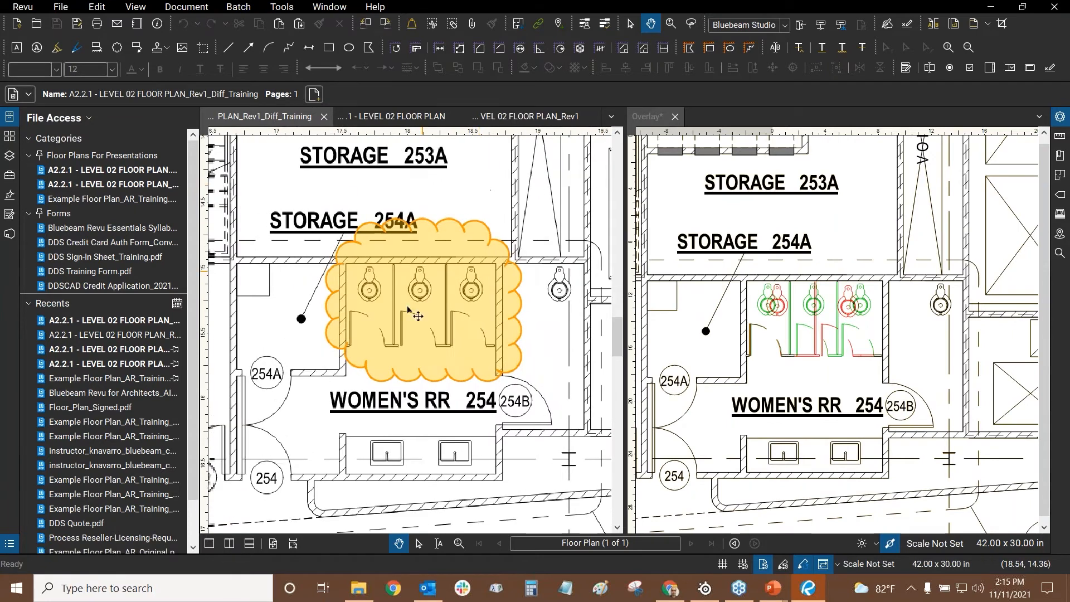
scroll(425, 357, "up", 3)
left_click_drag(482, 219, 475, 230)
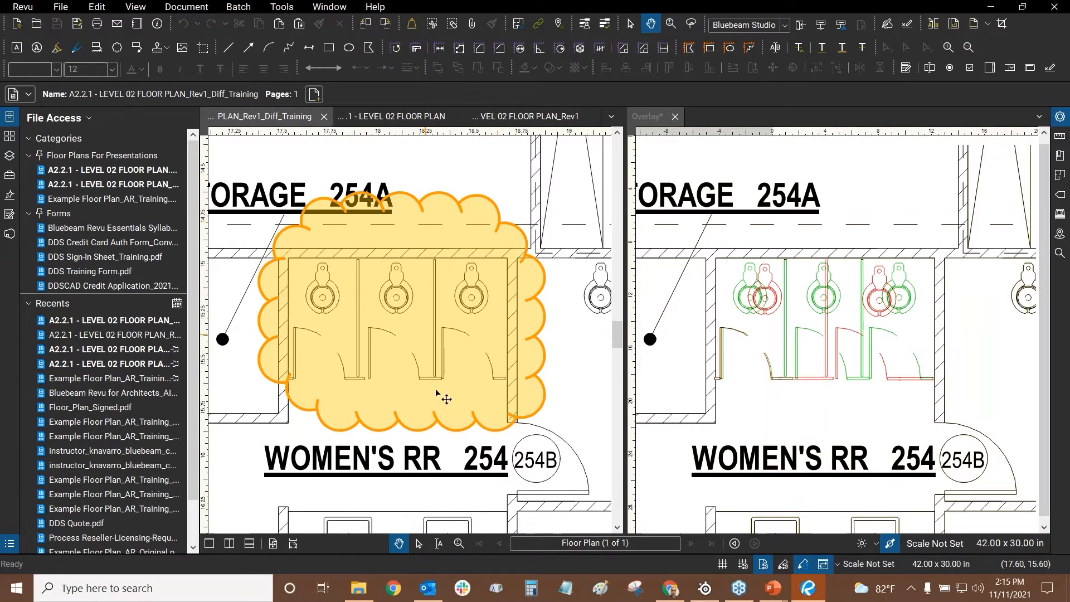
scroll(404, 262, "down", 2)
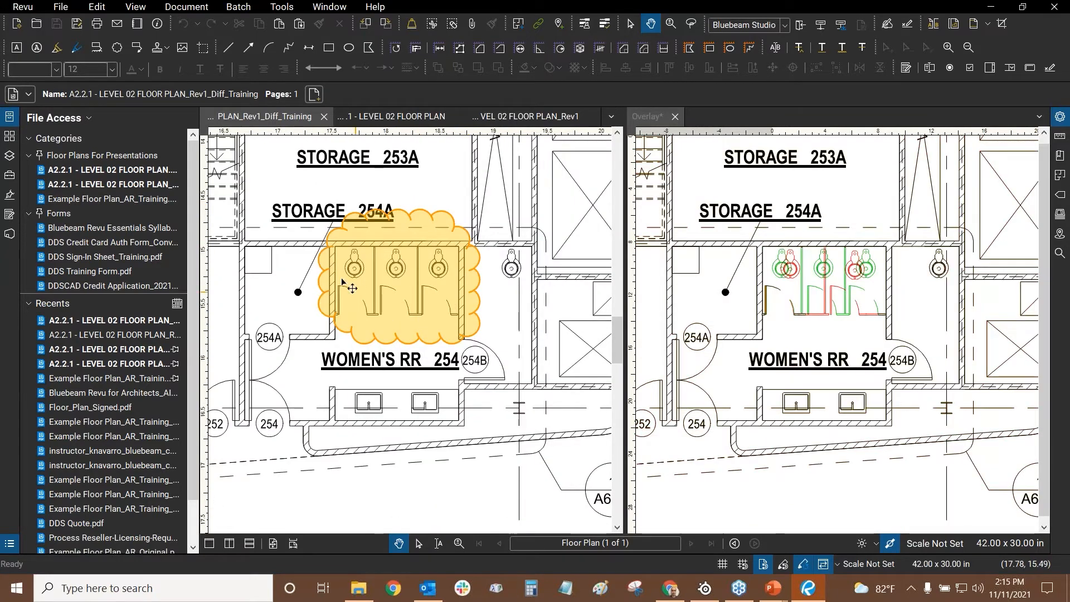
- Compare the scale label area and the clouded corner of Open Office 222 in both documents
scroll(396, 292, "down", 5)
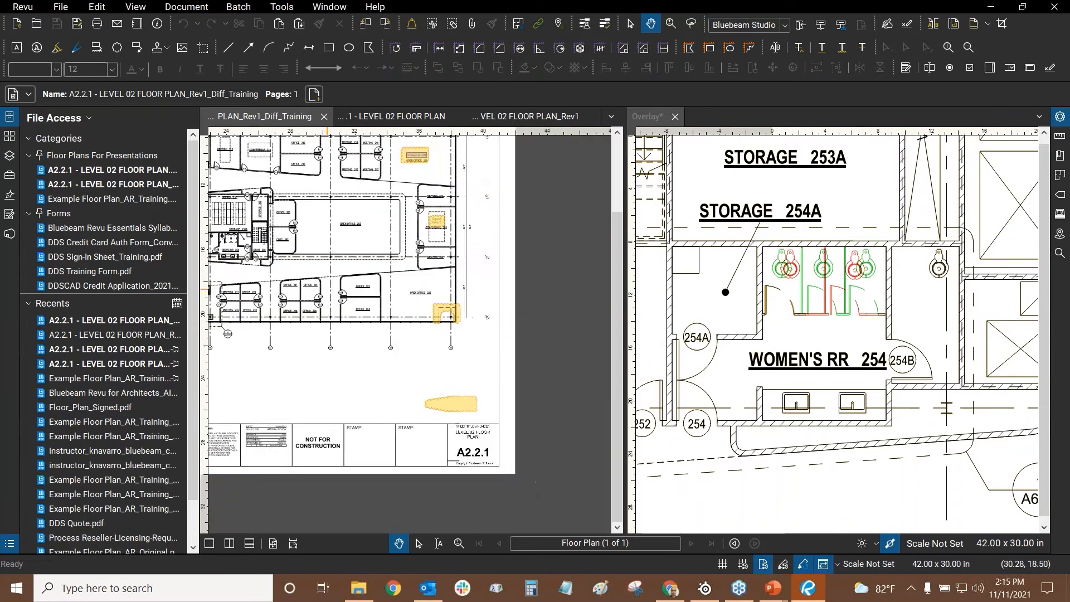
scroll(479, 363, "up", 5)
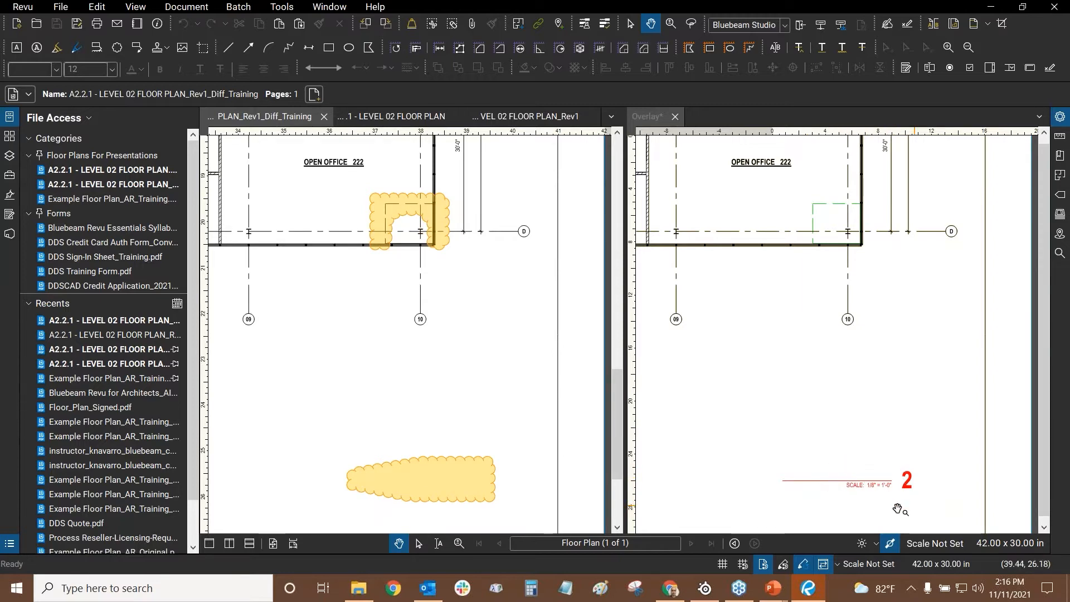
scroll(429, 267, "up", 8)
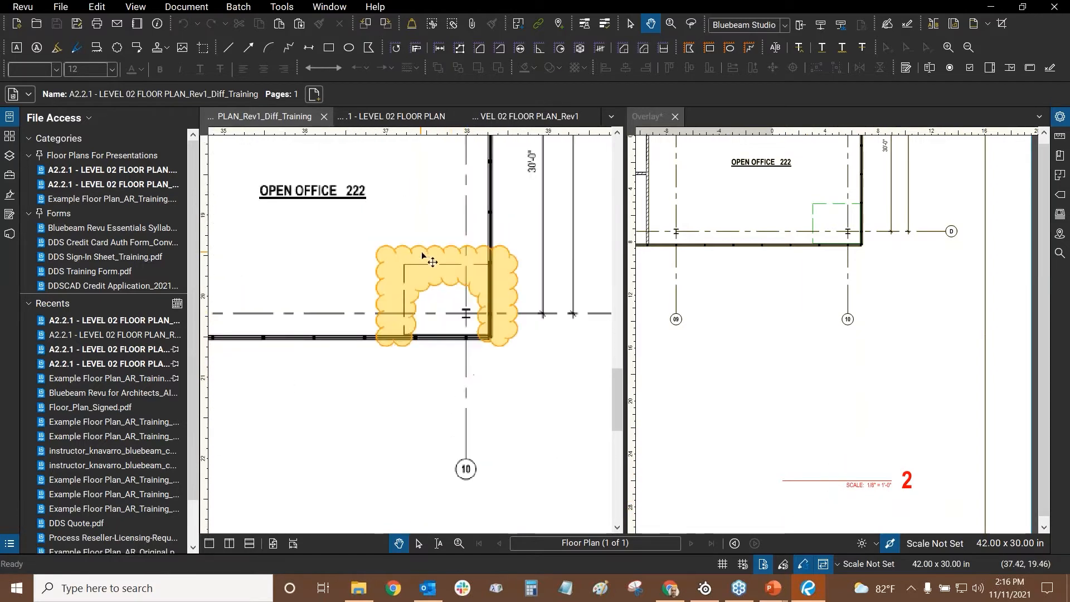
left_click_drag(468, 228, 414, 223)
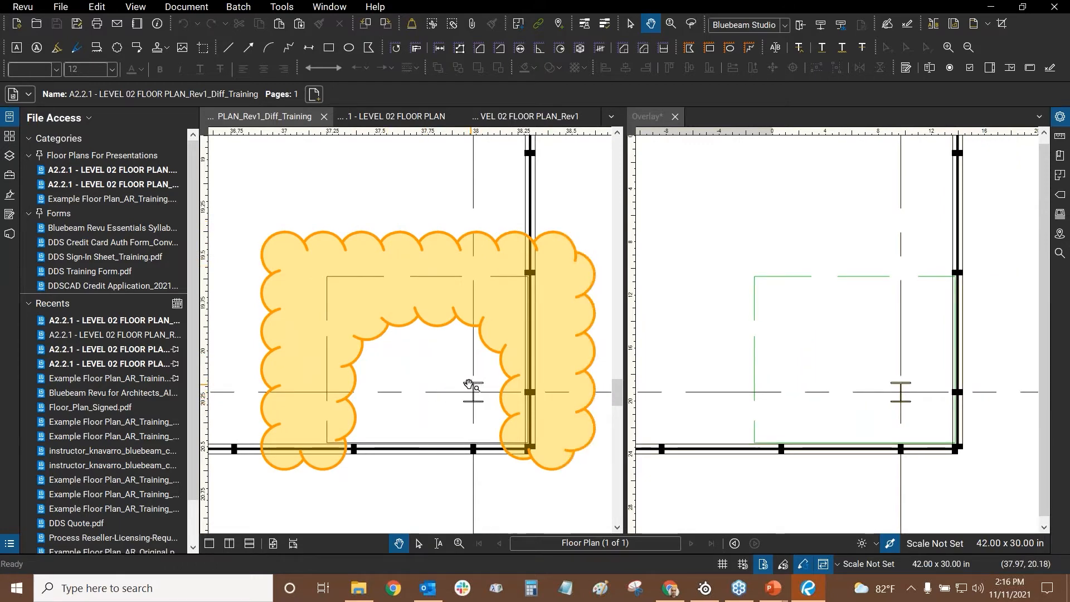
- Compare the clouded text notes at Open Office 218 and Conference 265 with the same rooms in the overlay
scroll(471, 393, "down", 8)
scroll(441, 312, "up", 3)
left_click_drag(457, 256, 450, 256)
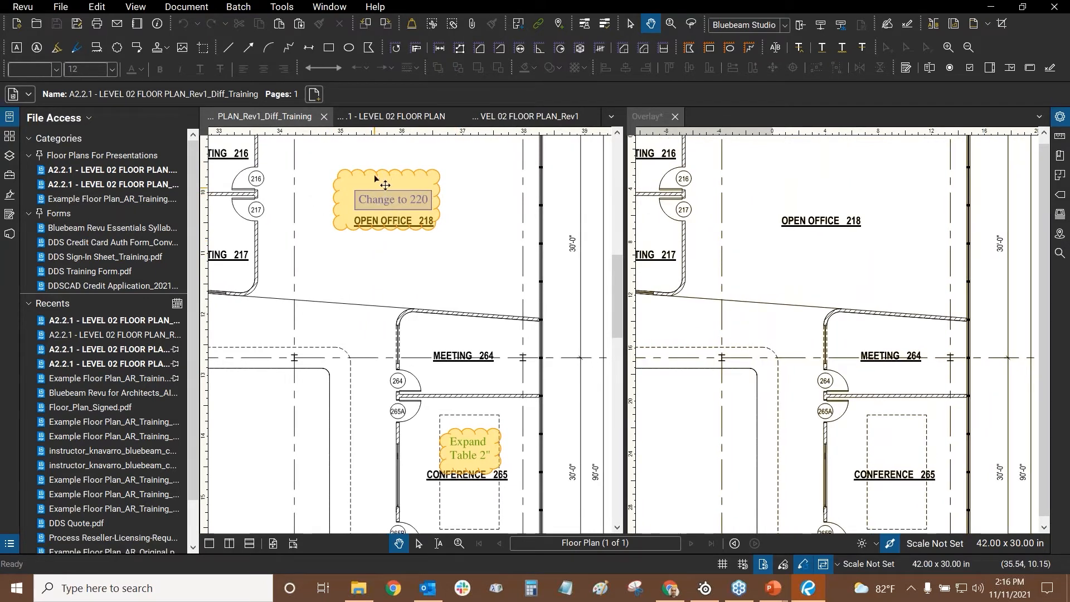
left_click(737, 216)
mouse_move(735, 196)
left_mouse_down()
mouse_move(759, 245)
mouse_move(743, 238)
left_mouse_up()
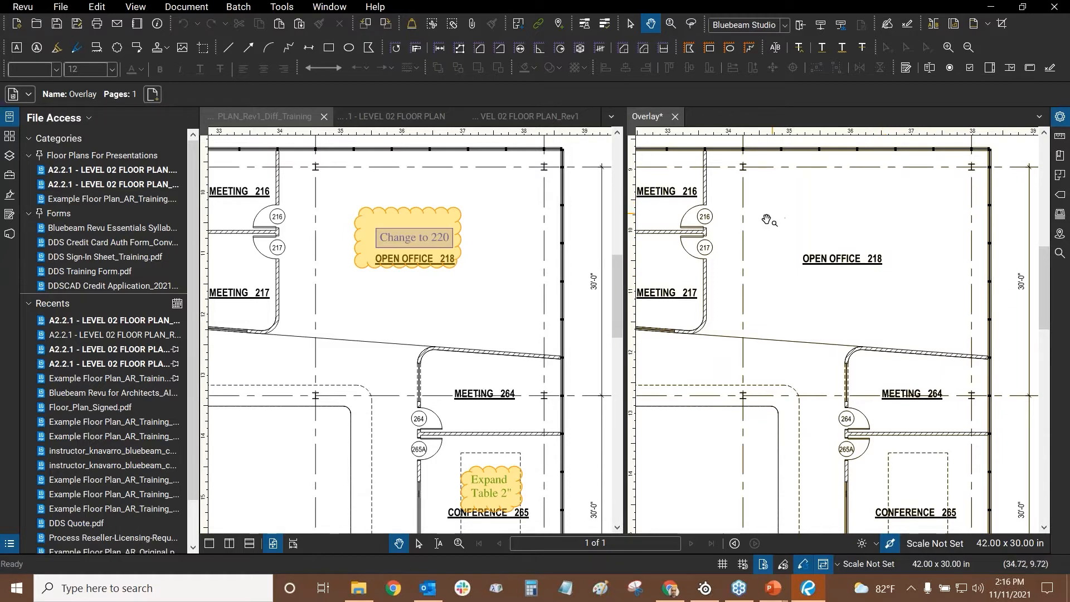
- Show the full floor plan sheet in both panes and make the Rev1_Diff_Training document active
scroll(761, 218, "down", 2)
scroll(852, 198, "down", 3)
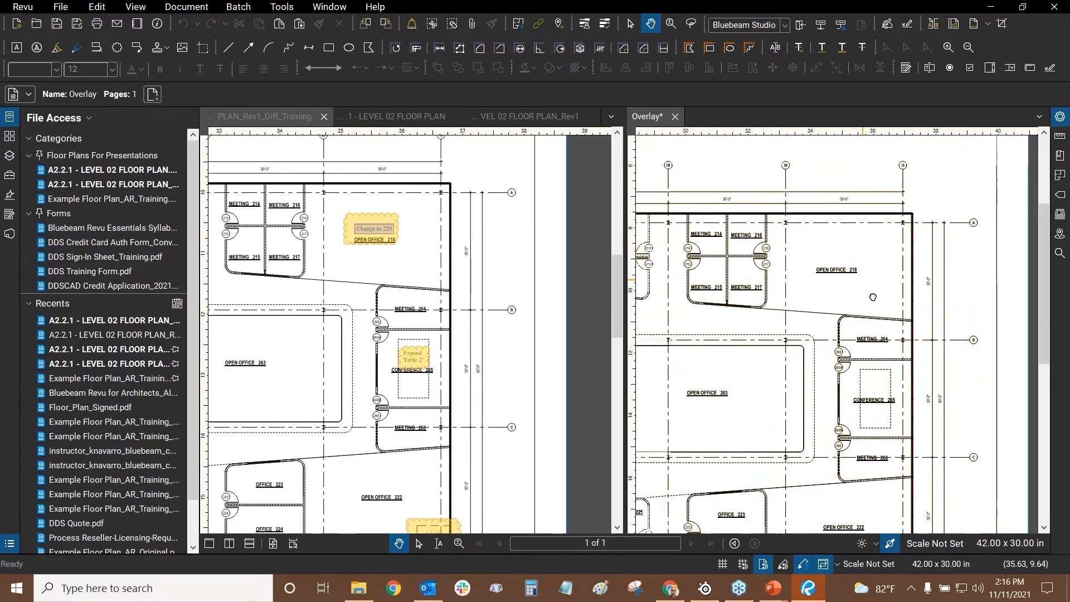
scroll(850, 195, "down", 3)
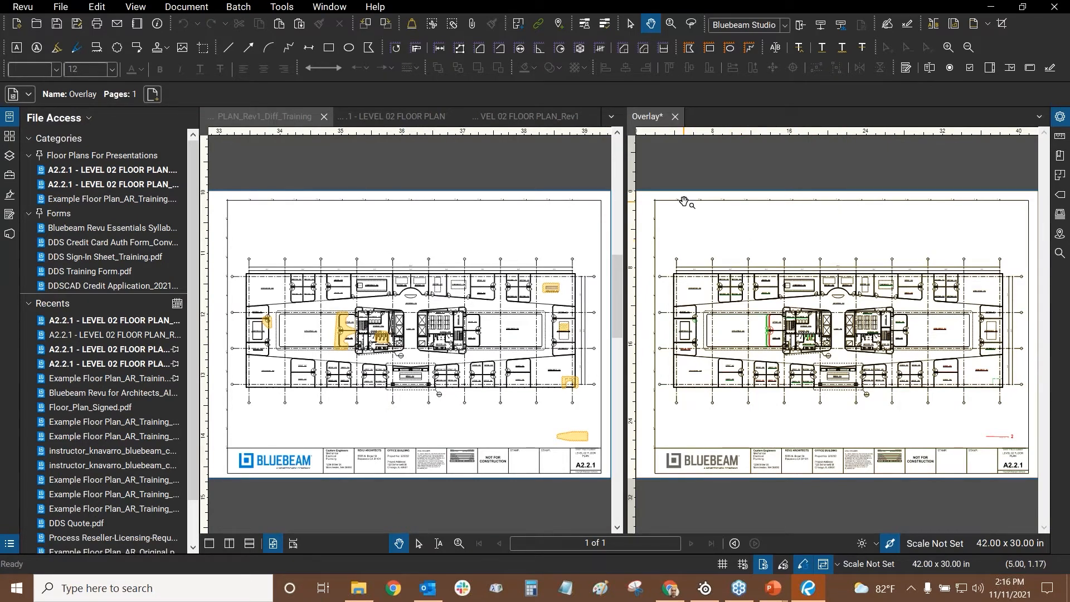
left_click(461, 219)
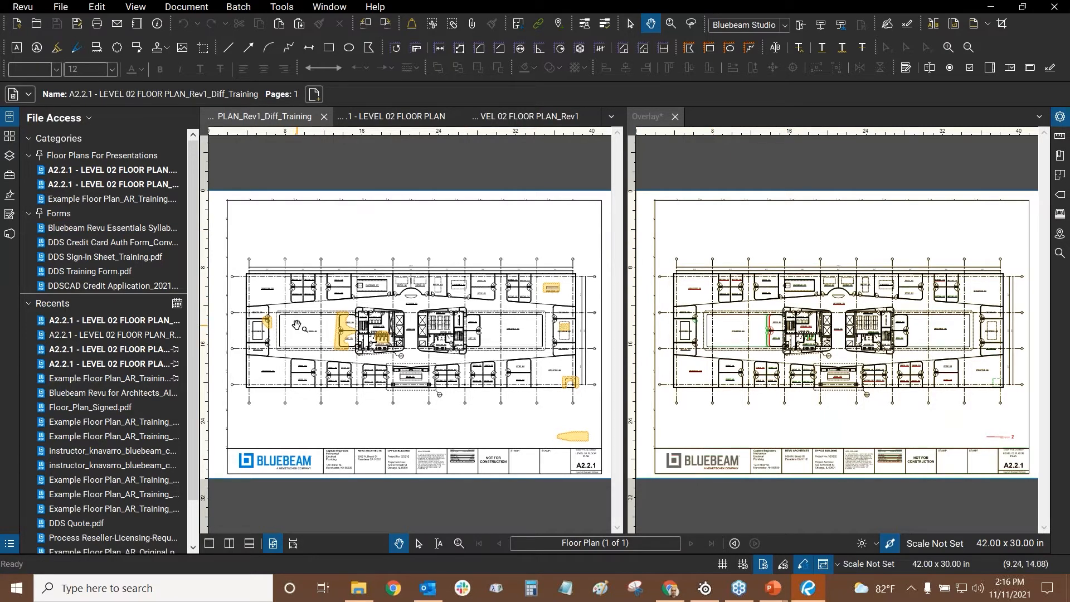
- Switch to the PowerPoint slide show and show the Webinar Overview slide
key("alt+Tab")
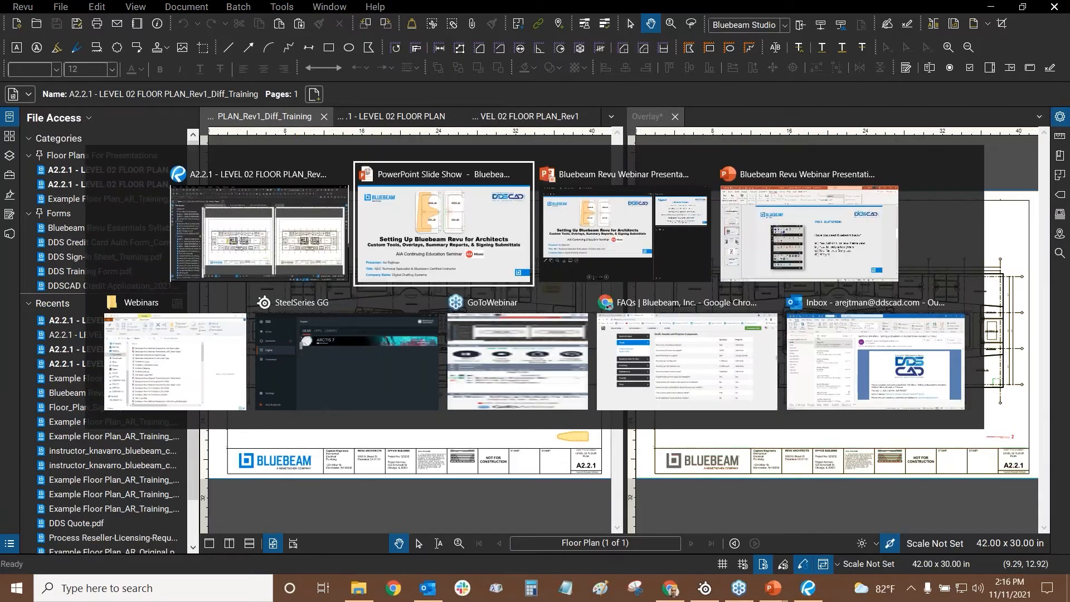
scroll(444, 295, "down", 3)
scroll(440, 287, "down", 1)
scroll(441, 286, "up", 1)
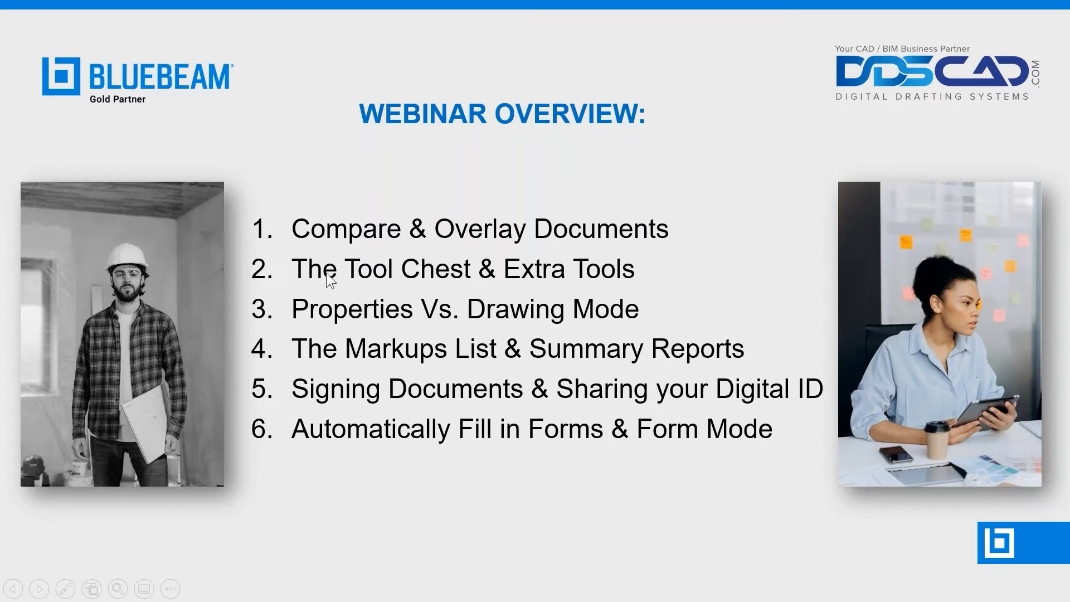
- Return to Bluebeam Revu and close the Rev1_Diff_Training, Overlay and Rev1 documents without saving the overlay
key("alt+Tab")
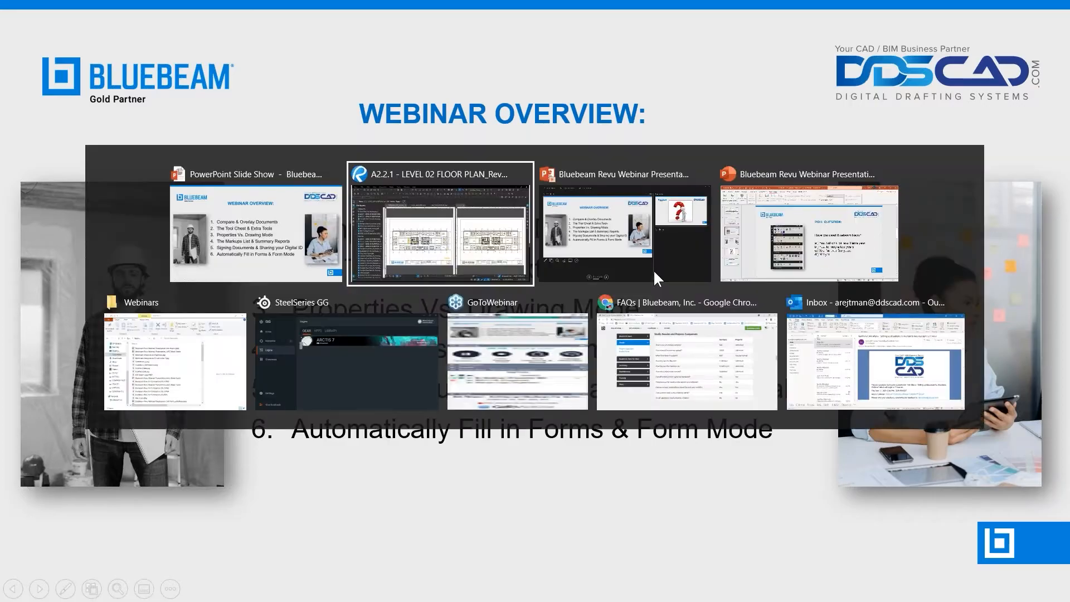
left_click(323, 116)
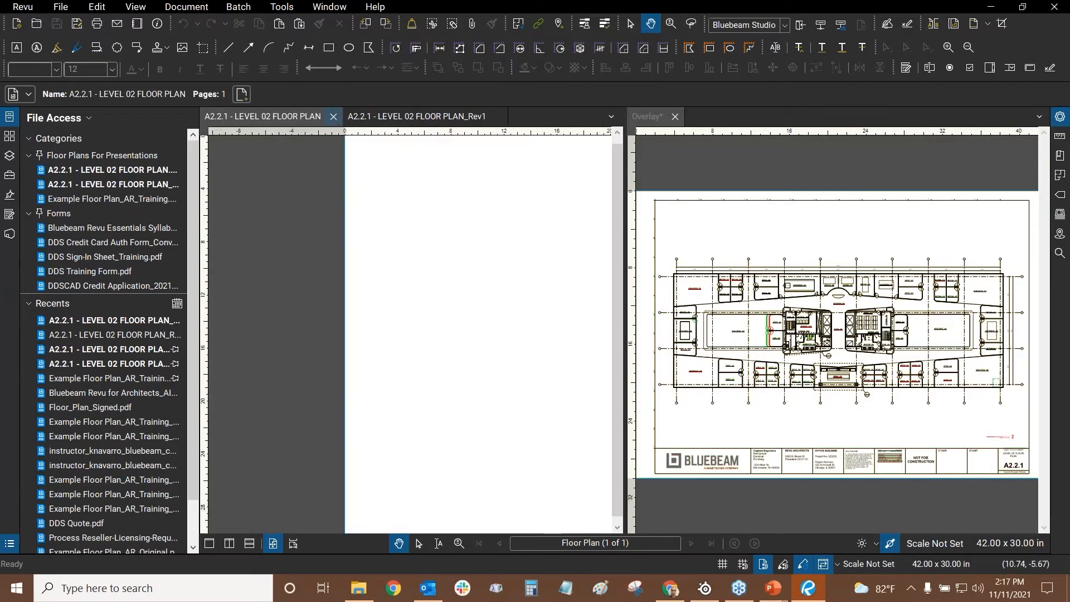
left_click(675, 117)
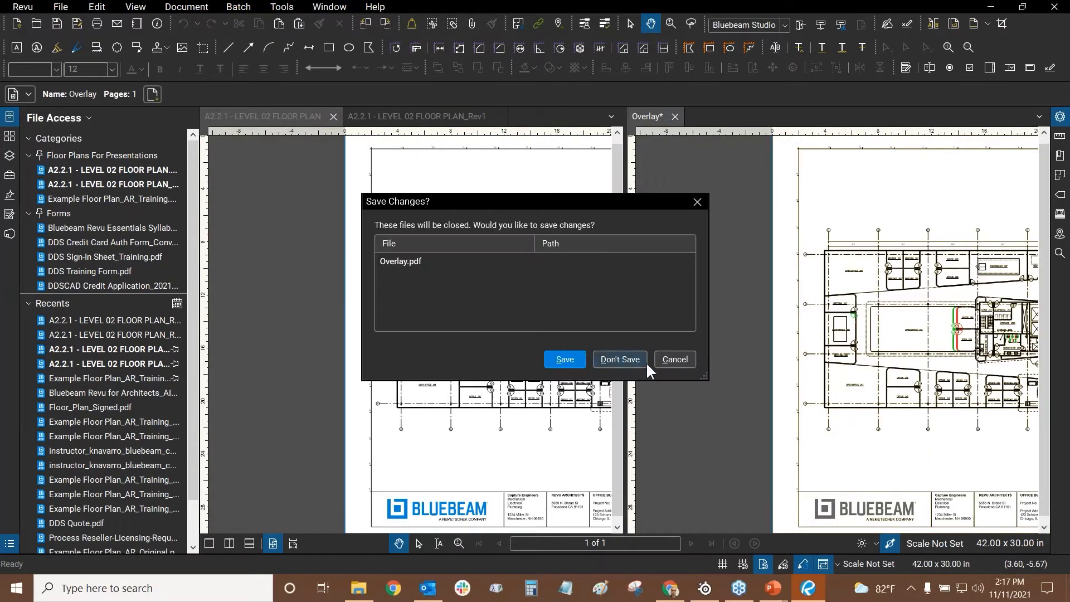
left_click(615, 358)
left_click(397, 115)
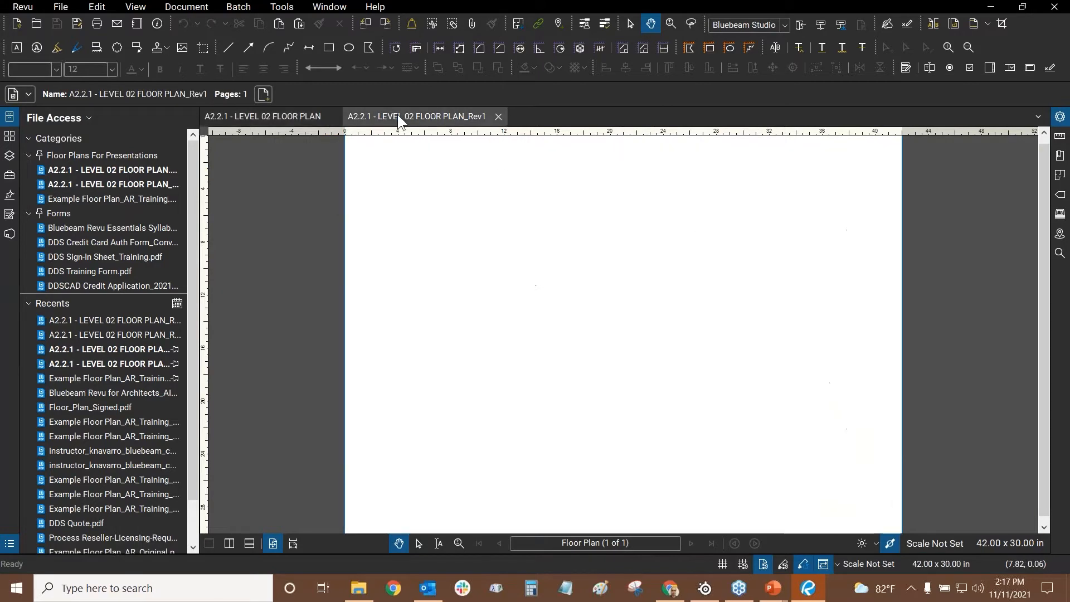
left_click(497, 117)
- Open Example Floor Plan_AR_Training at page 1 and close the original level 02 floor plan
left_click(105, 198)
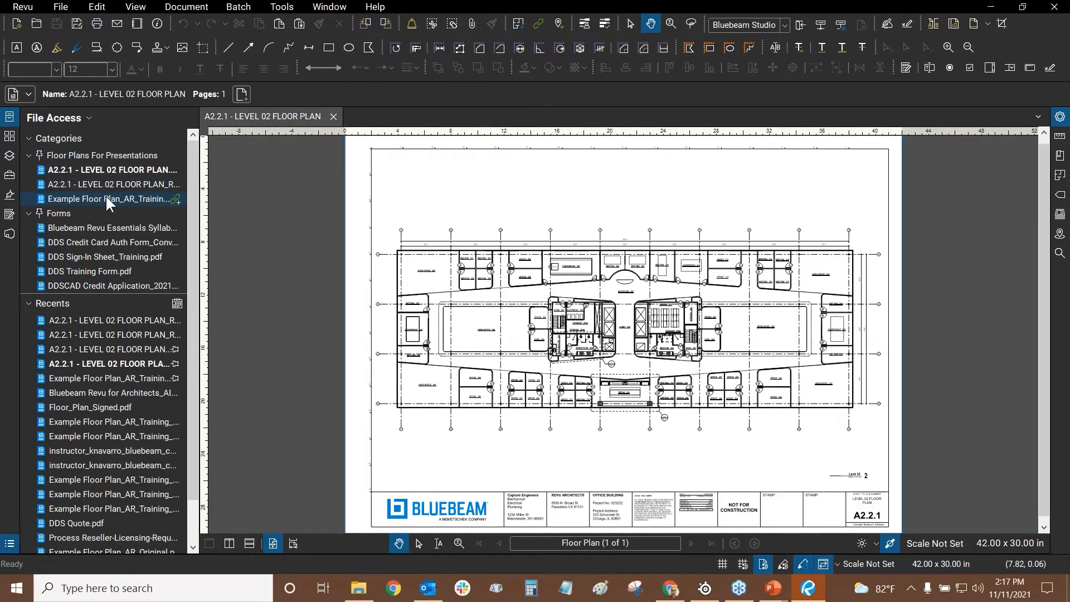
left_click(334, 116)
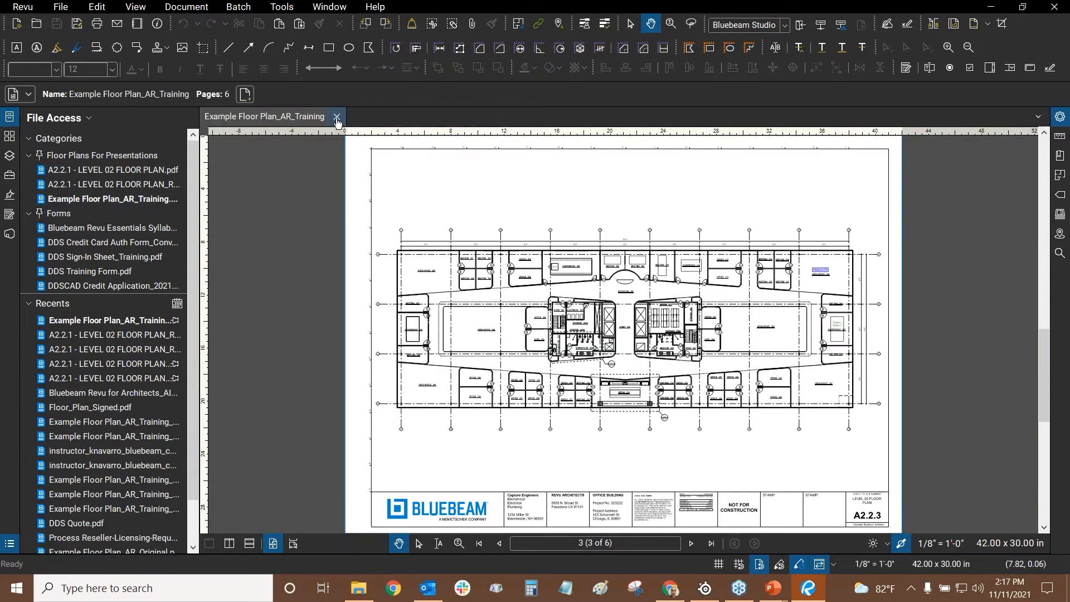
left_click(9, 136)
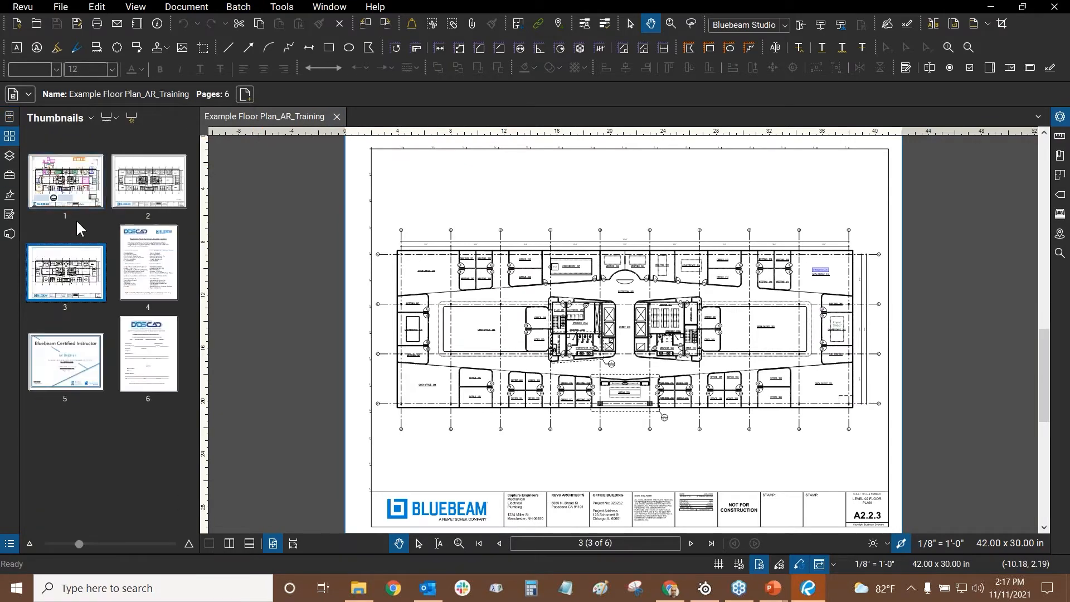
left_click(75, 192)
left_click(8, 117)
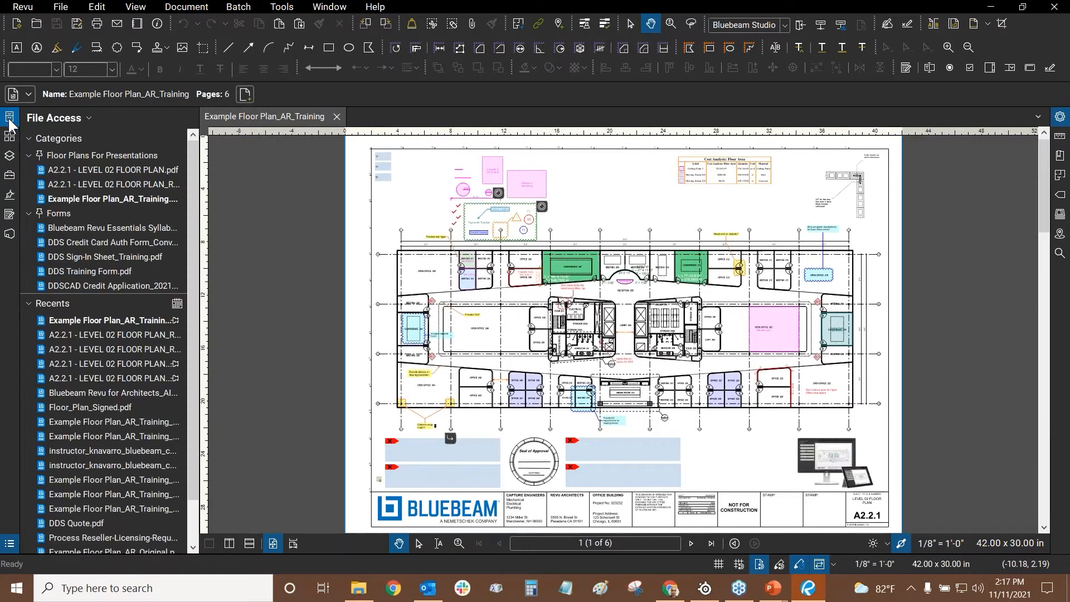
left_click(9, 117)
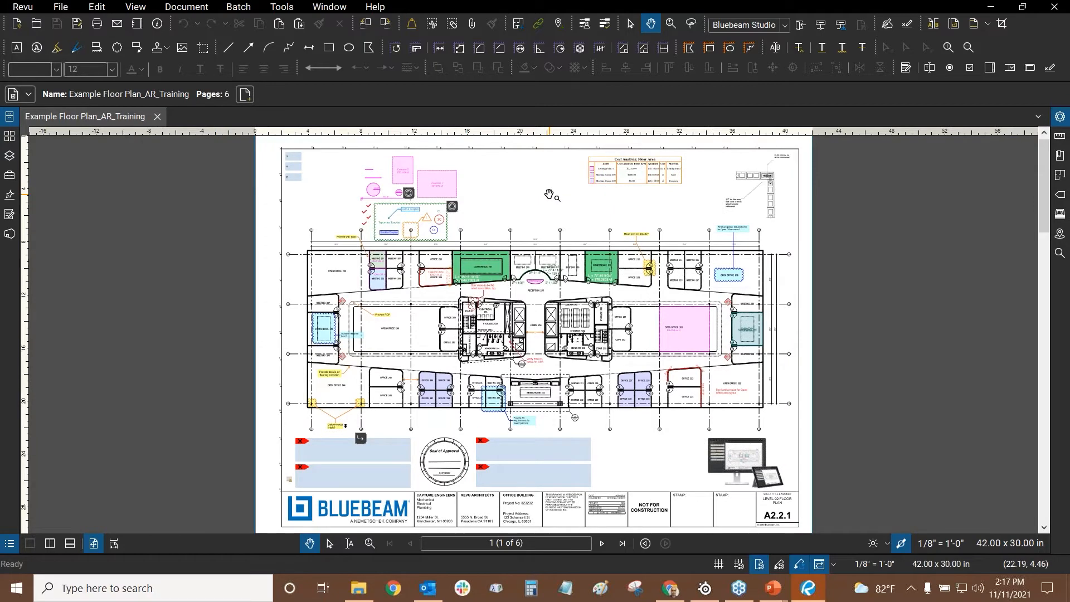
- Display the Tool Chest and examine the tool sets to which the Concrete 1 area markup can be added
left_click(9, 176)
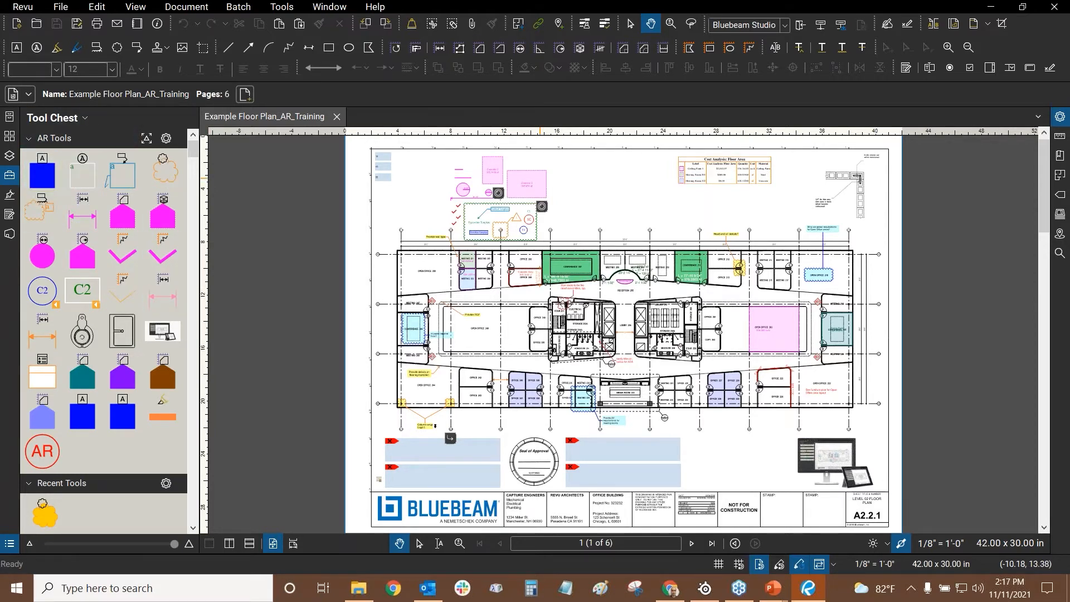
left_click_drag(594, 174, 518, 242)
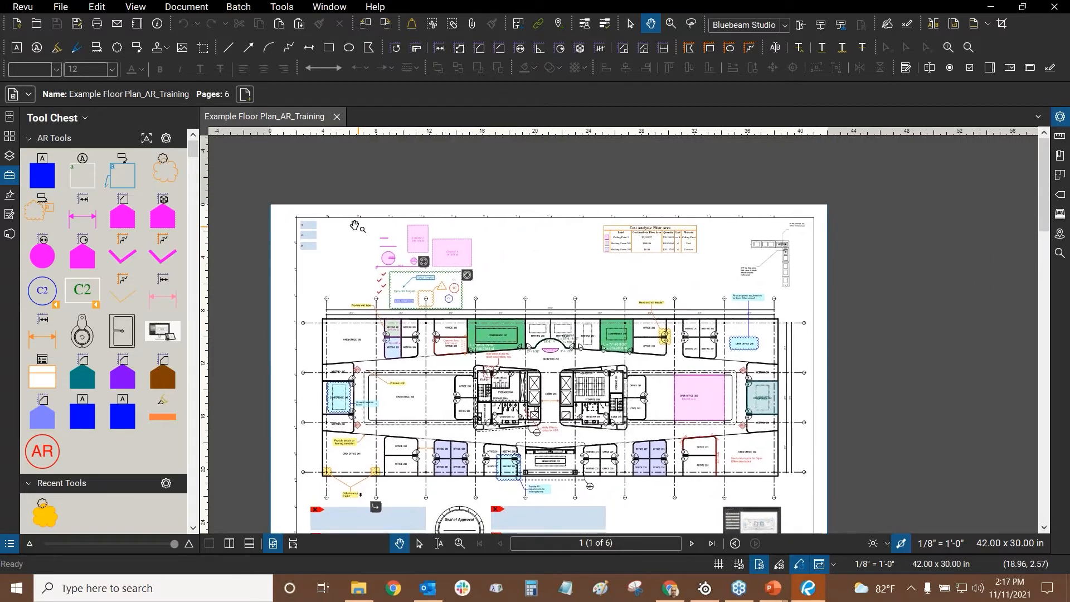
scroll(373, 235, "up", 13)
left_click_drag(662, 265, 546, 237)
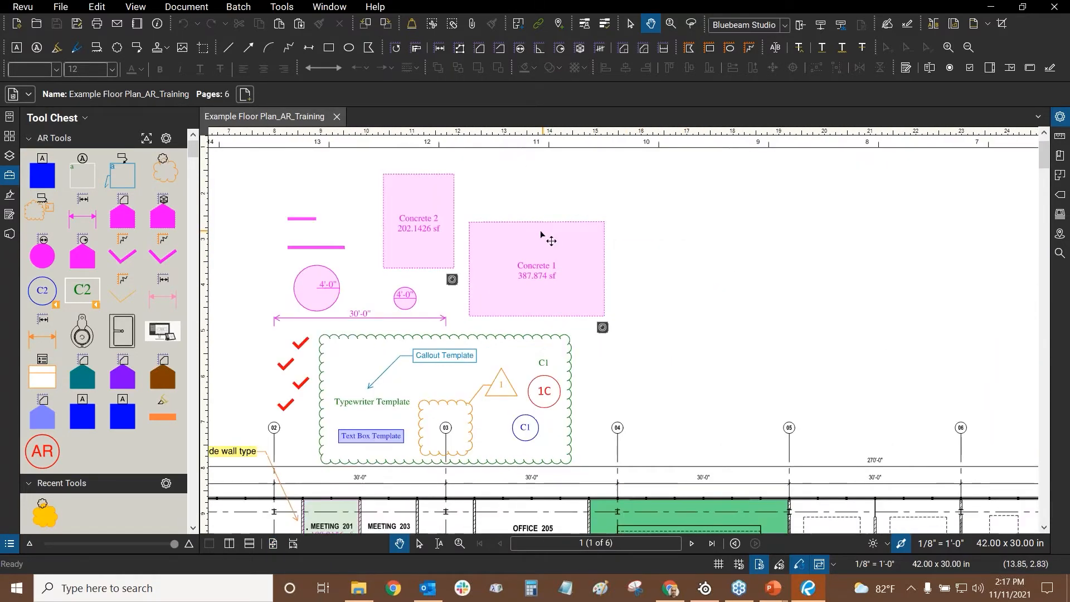
left_click(530, 273)
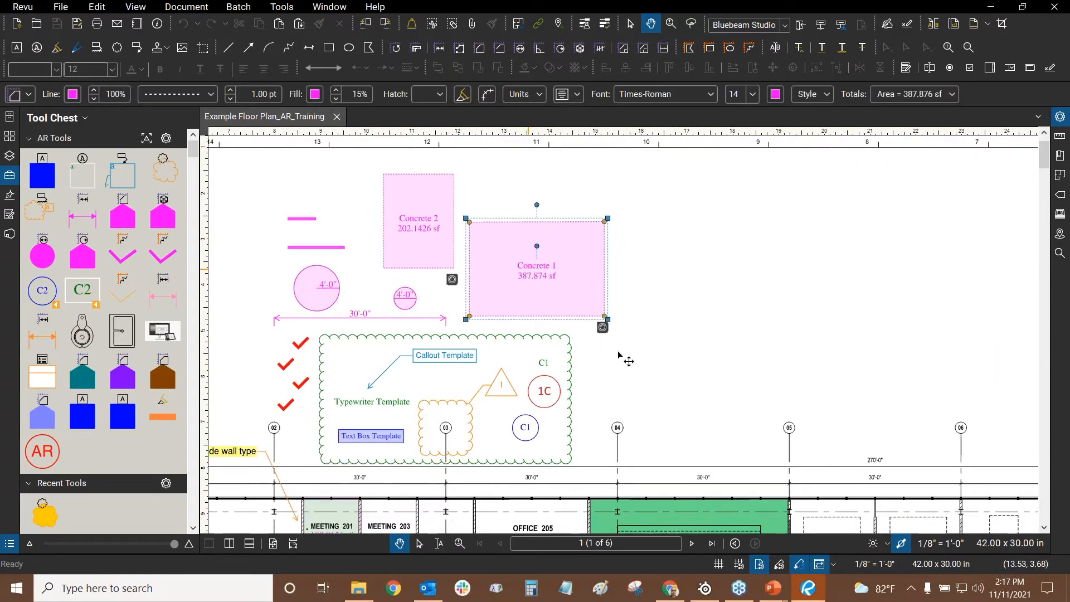
right_click(530, 274)
mouse_move(613, 521)
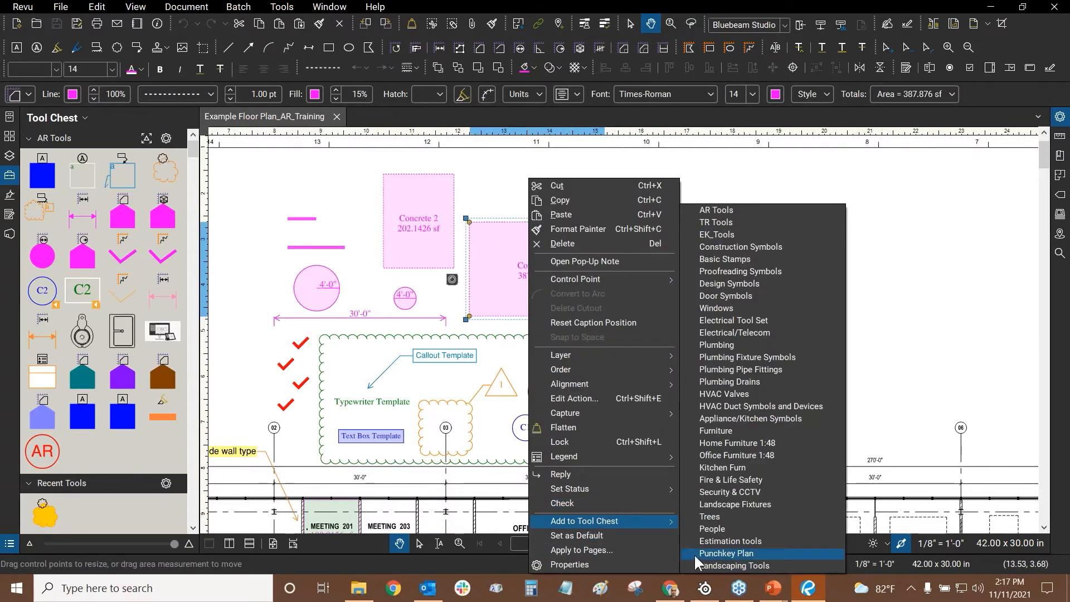
left_click(892, 345)
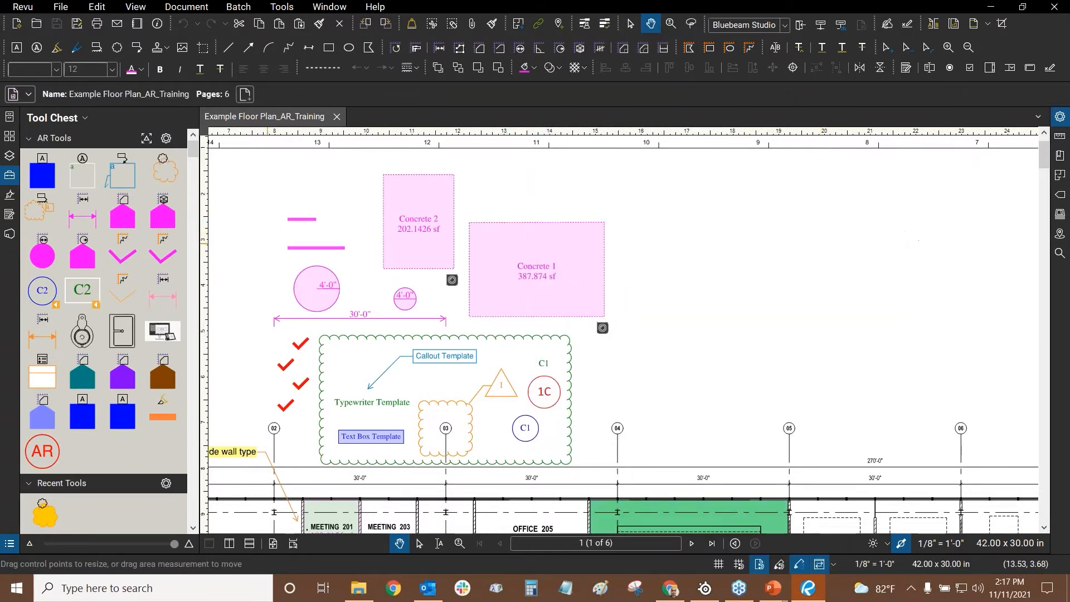
- Place the blue AR Tools text box reading "with unique data" in the blank area between Concrete 1 and the cost analysis table
left_click(42, 176)
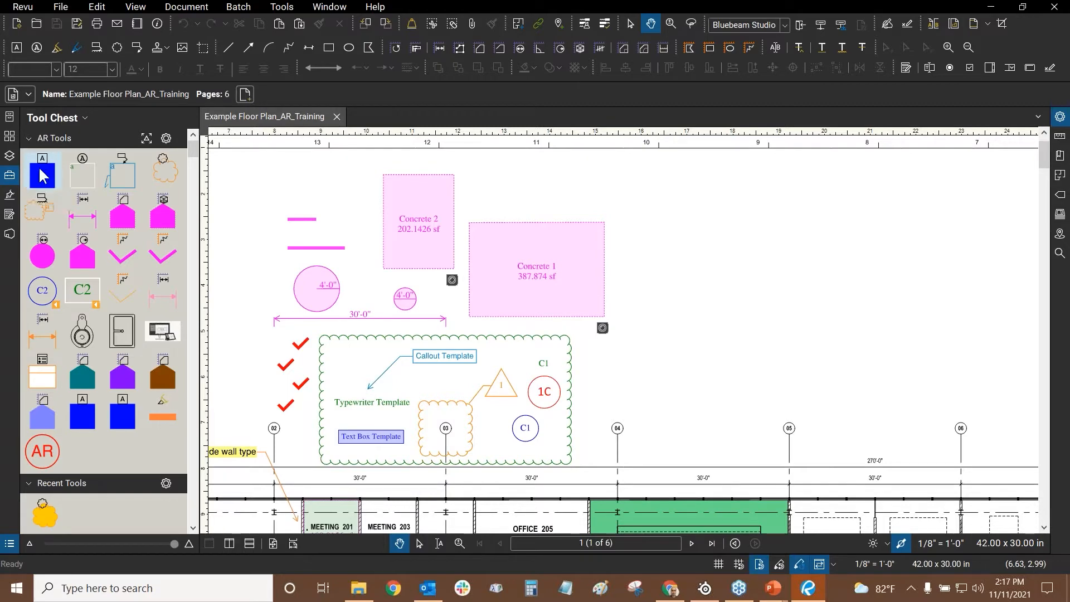
left_click_drag(762, 292, 585, 323)
scroll(584, 324, "down", 3)
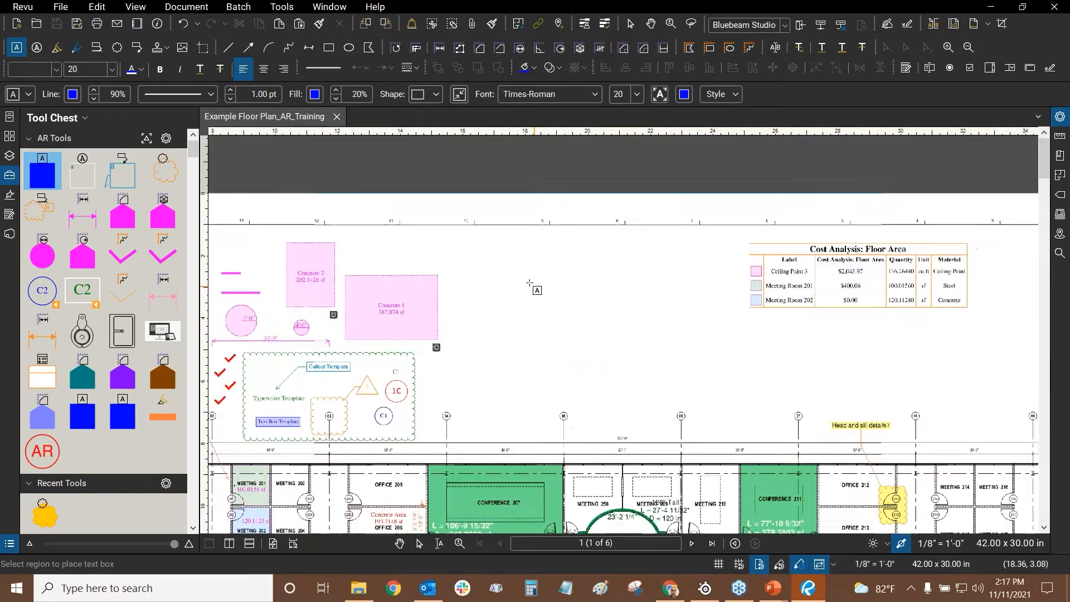
left_click_drag(477, 247, 716, 402)
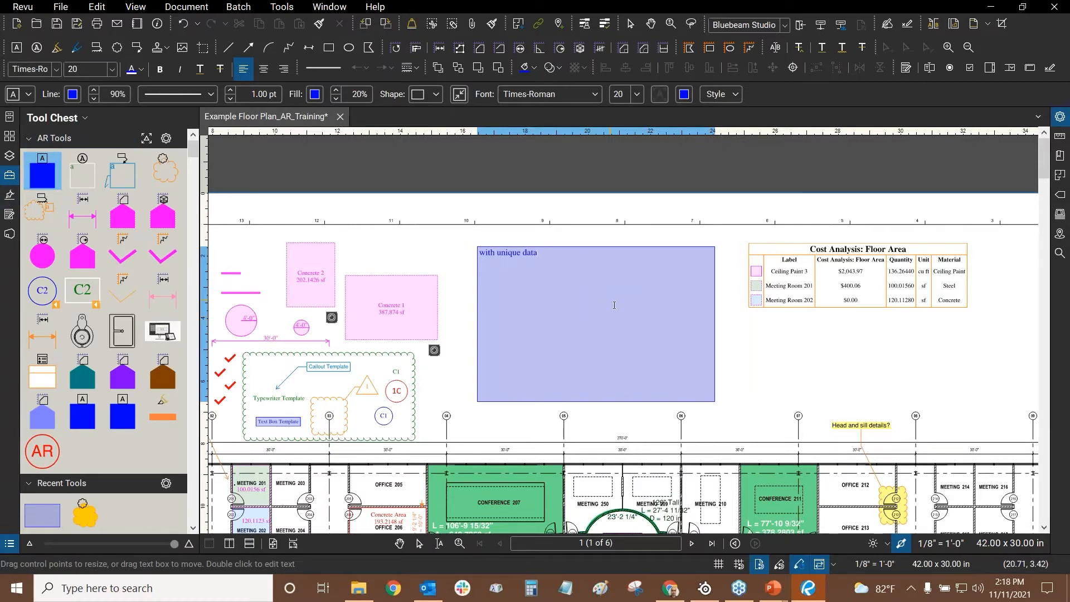
scroll(647, 301, "up", 1)
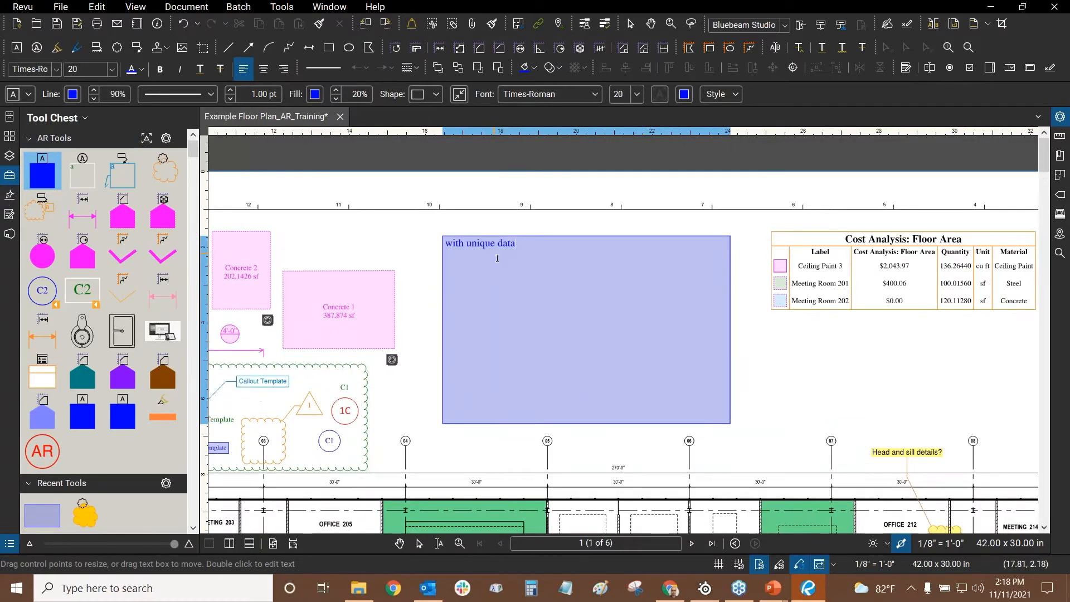
key("Escape")
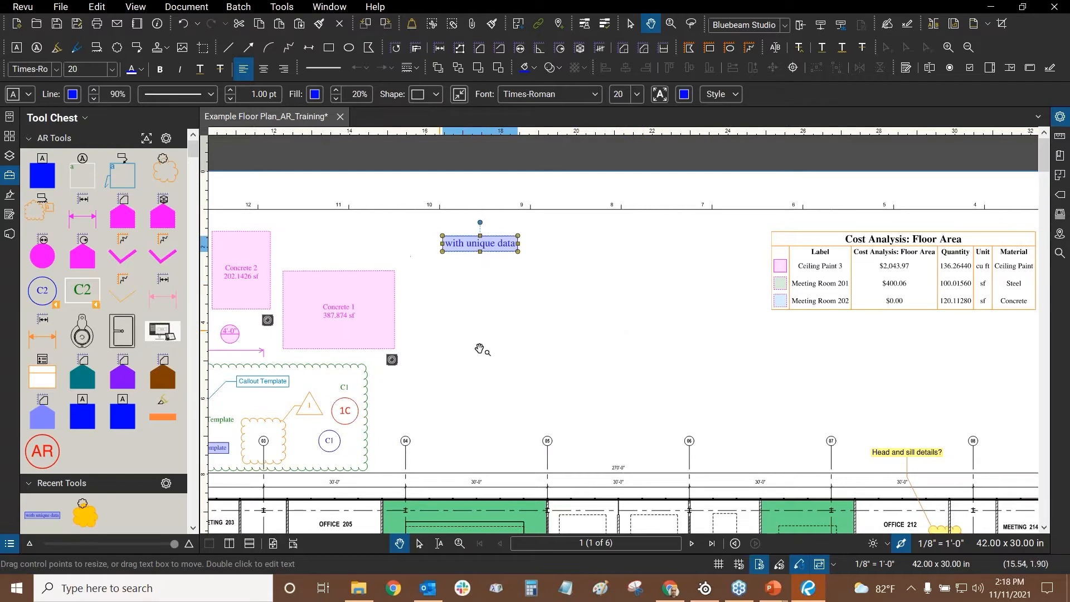
left_click(531, 335)
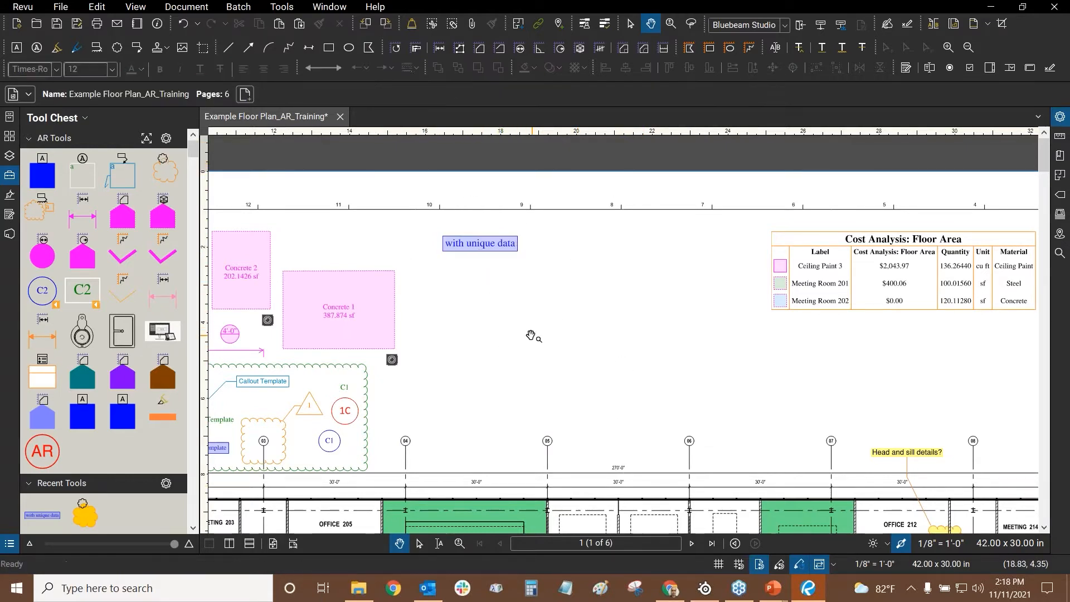
- Examine the Reuse Tools option in the markup tool preferences
left_click(14, 8)
left_click(49, 34)
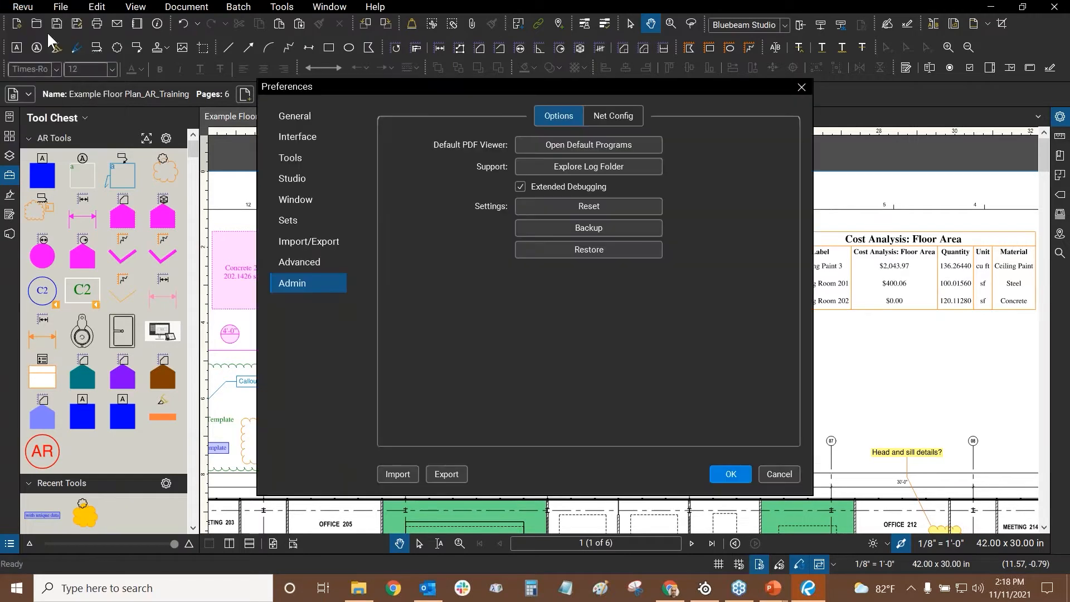
left_click(289, 157)
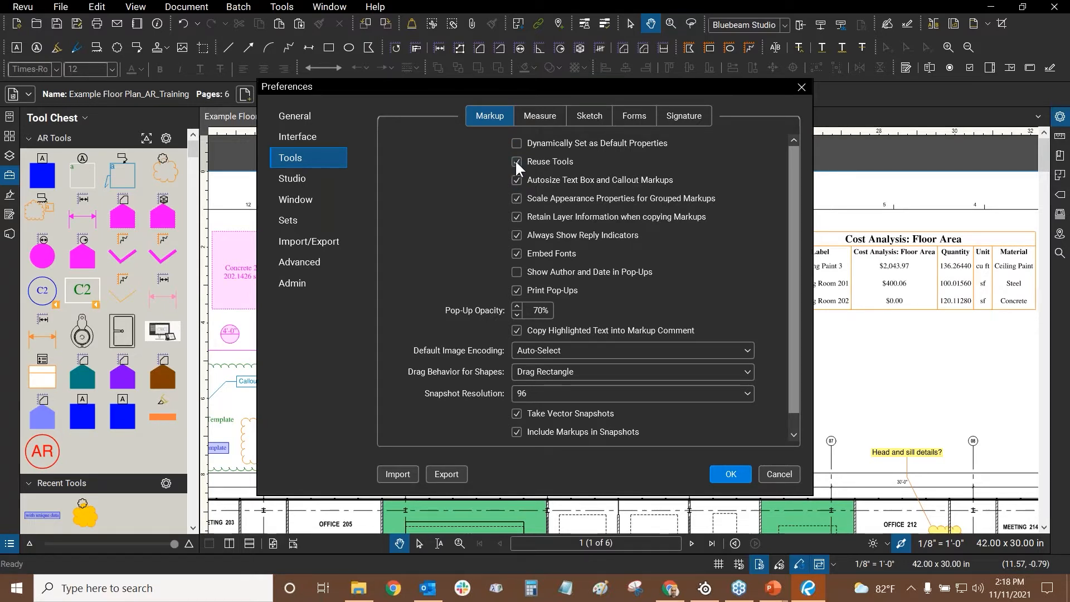
left_click(801, 88)
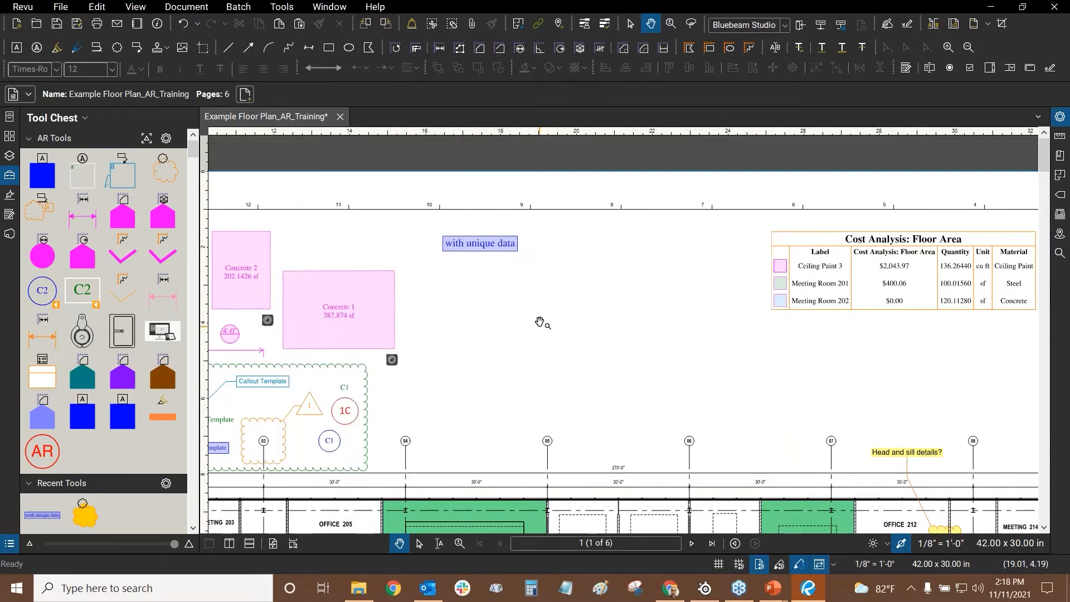
left_click_drag(548, 302, 561, 282)
scroll(562, 282, "up", 1)
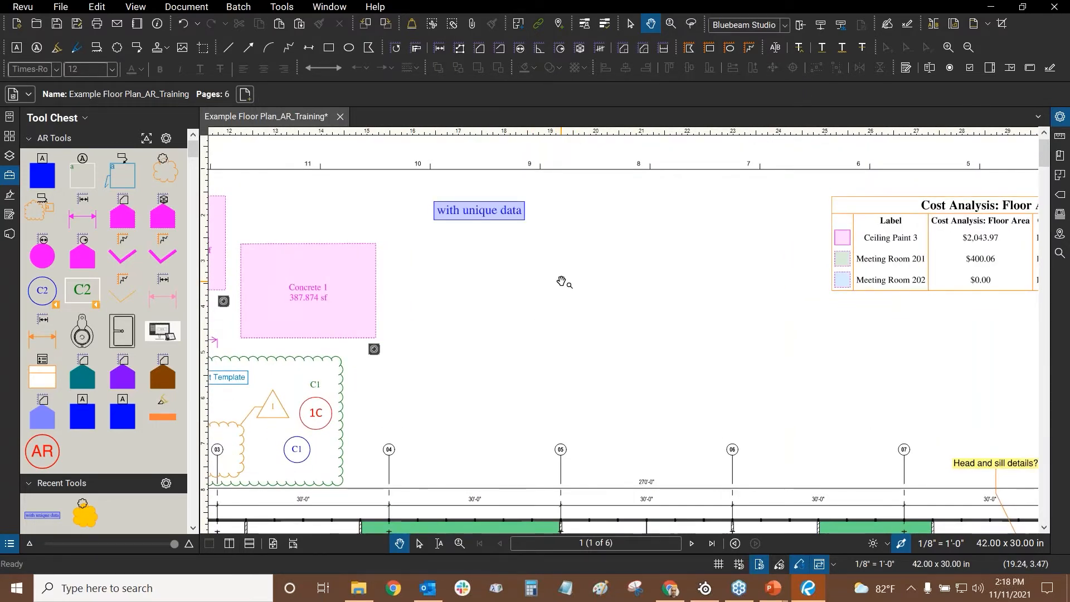
scroll(562, 282, "down", 1)
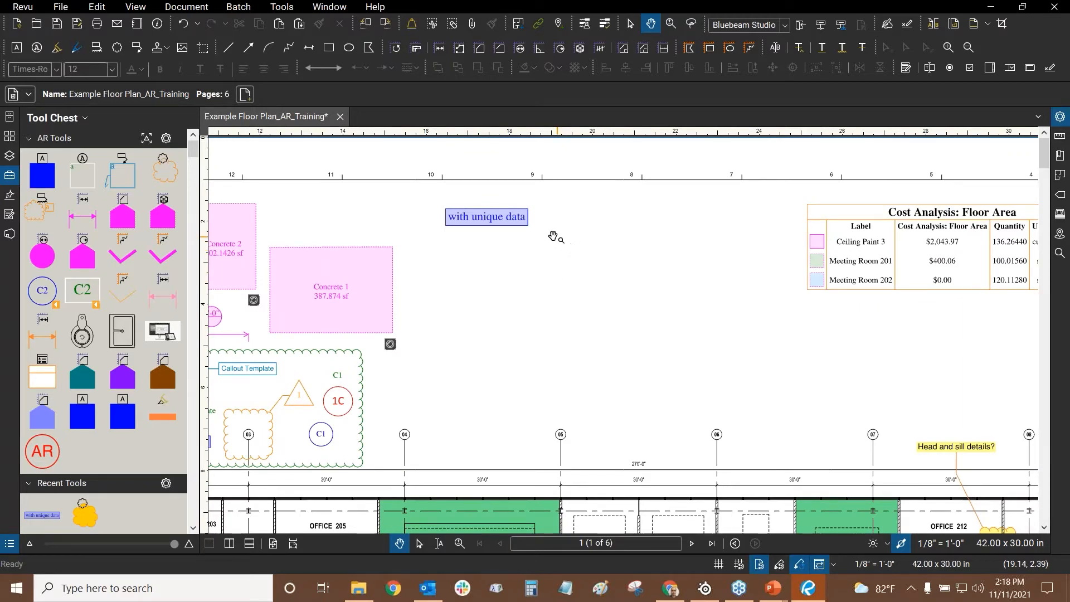
scroll(557, 237, "down", 2)
scroll(559, 224, "up", 3)
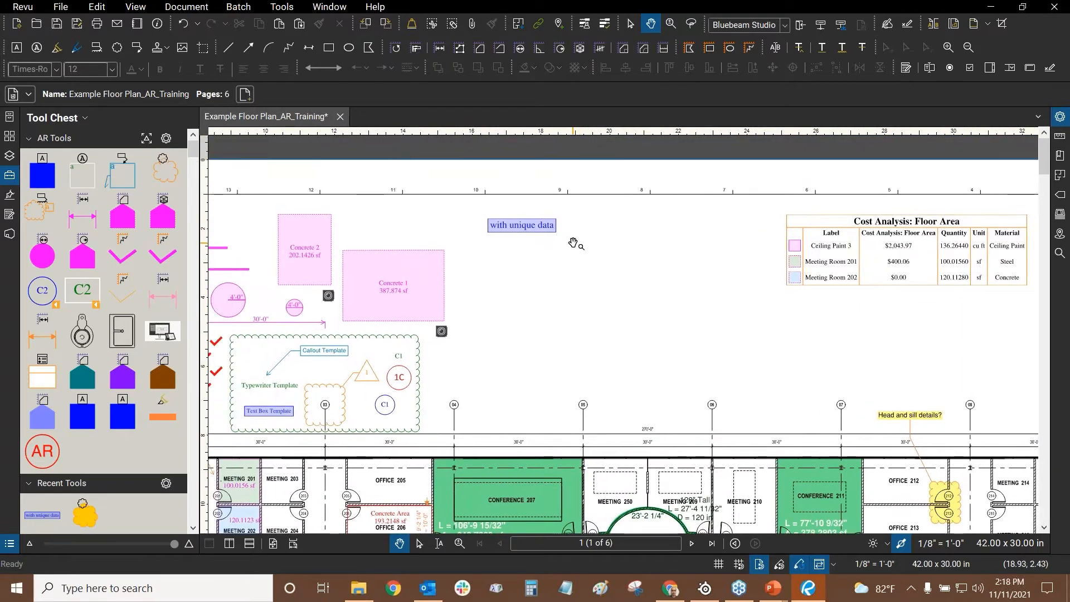
scroll(514, 247, "down", 2)
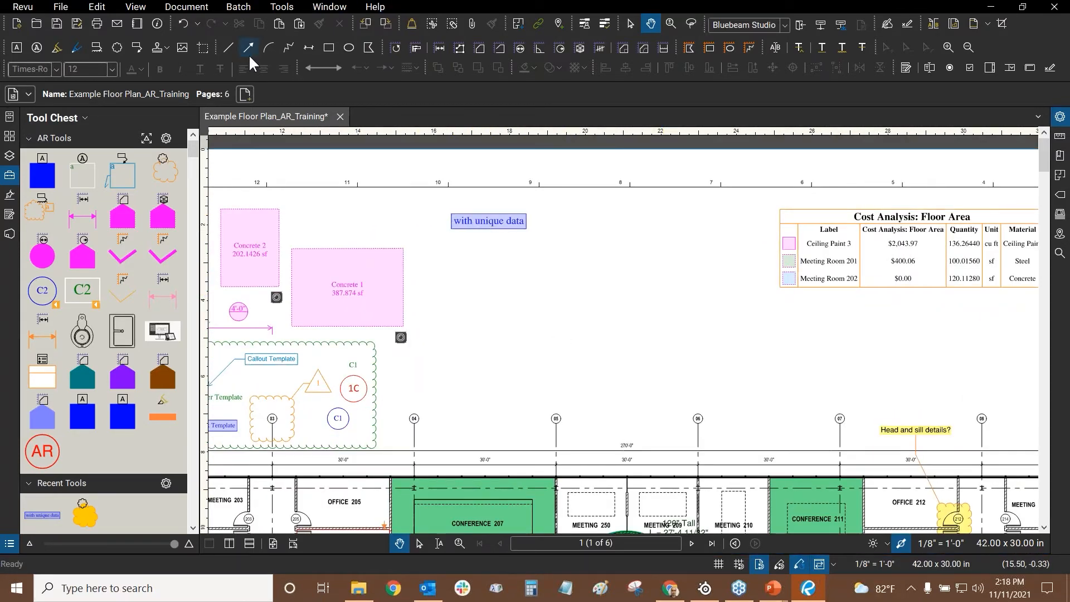
- Draw five separate red 1 pt lines in a row across the blank area below the "with unique data" text box
left_click(222, 49)
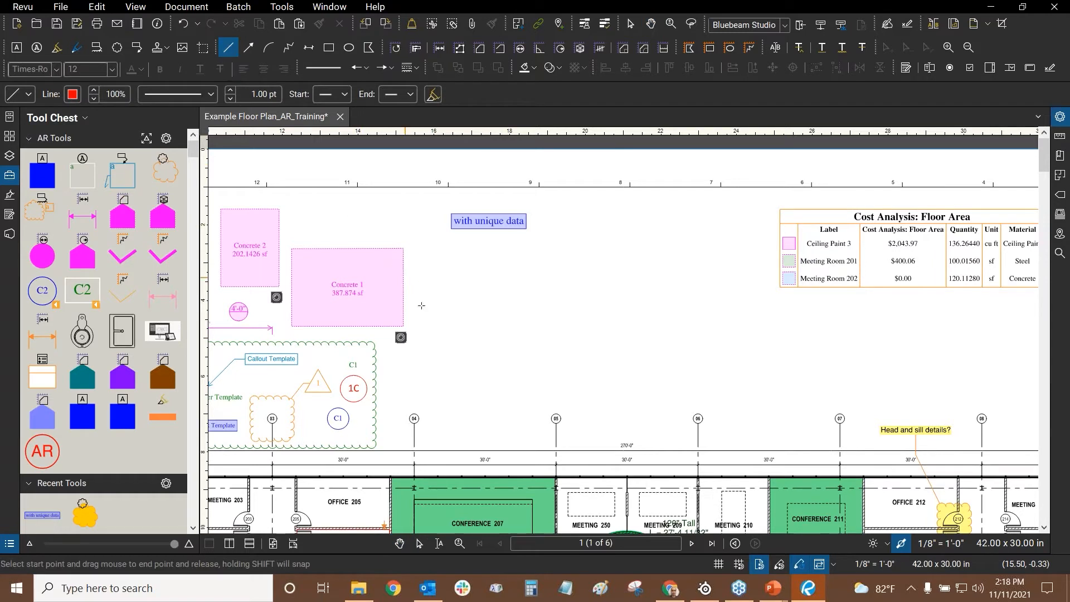
left_click_drag(435, 372, 456, 268)
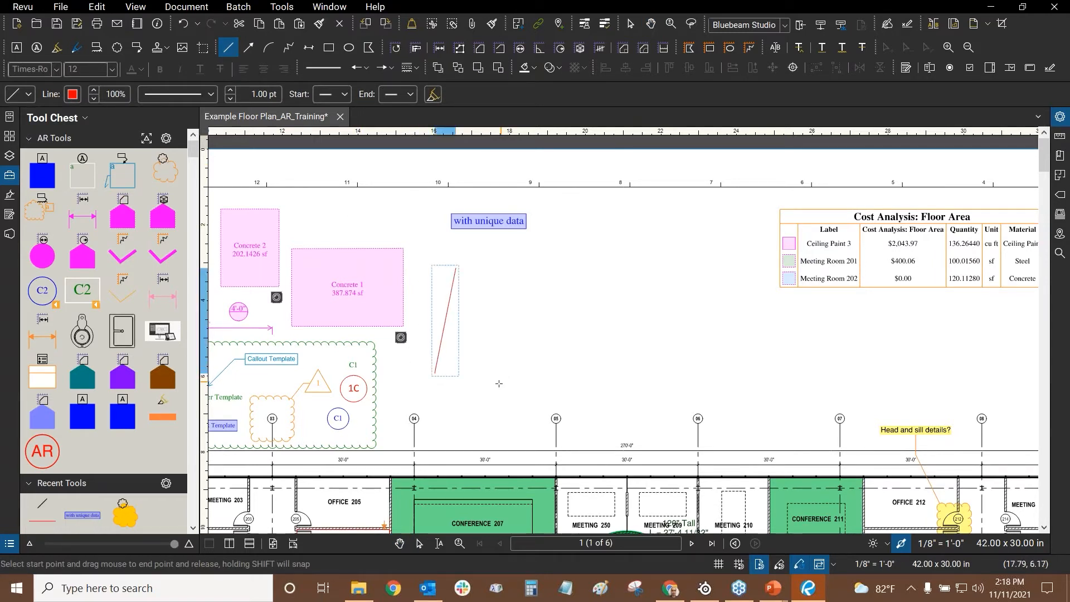
left_click_drag(492, 358, 504, 229)
left_click_drag(518, 384, 547, 249)
left_click_drag(565, 334, 595, 266)
left_click_drag(603, 377, 619, 238)
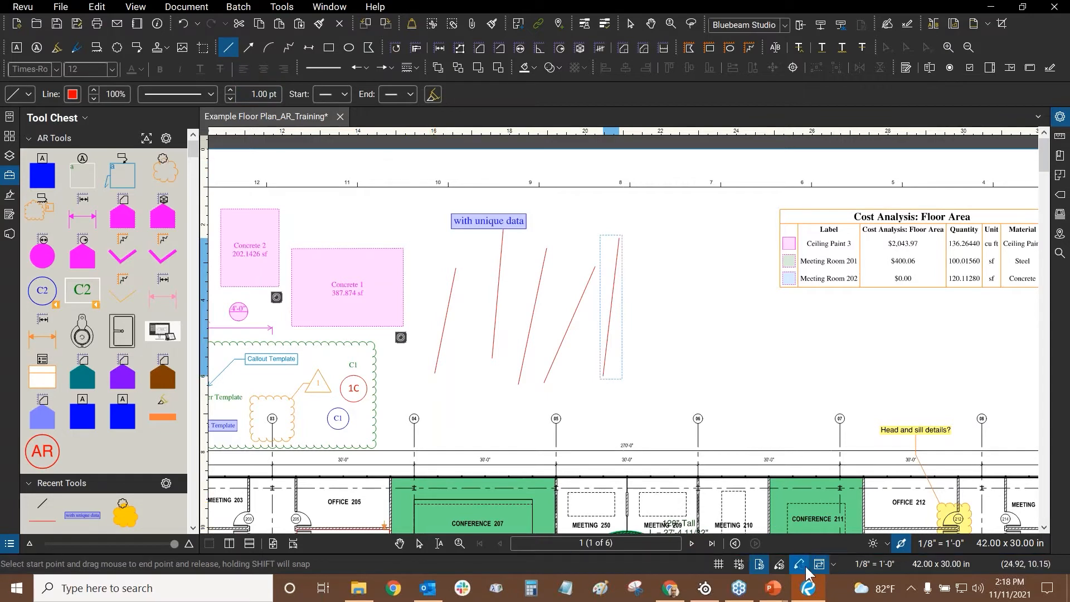
- Turn off tool reuse and draw one more red line beyond the last of the five lines
key("Escape")
left_click(228, 49)
left_click_drag(639, 405, 652, 272)
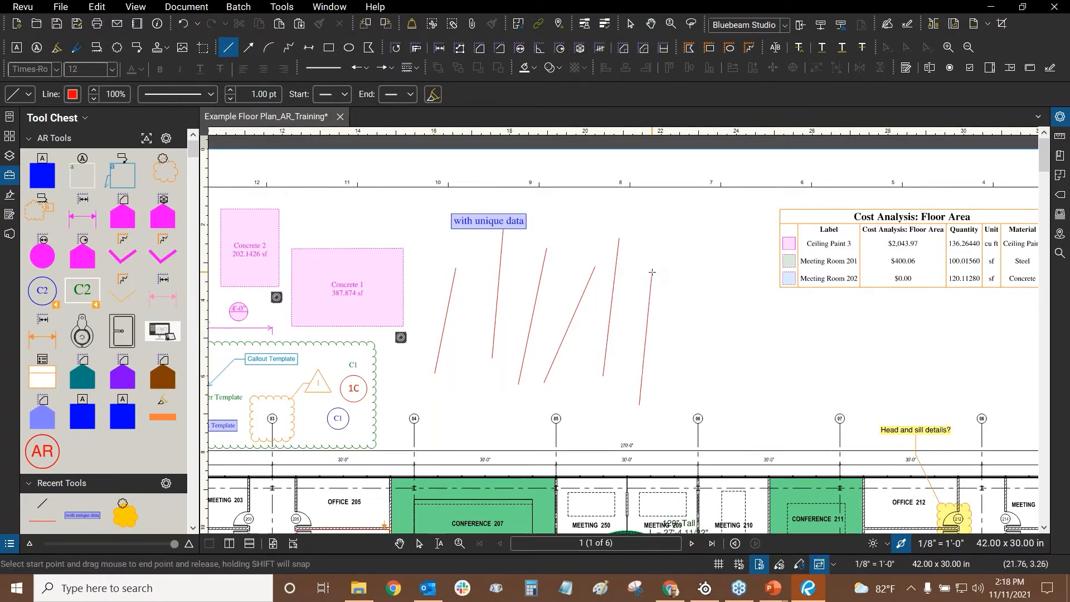
left_click(708, 301)
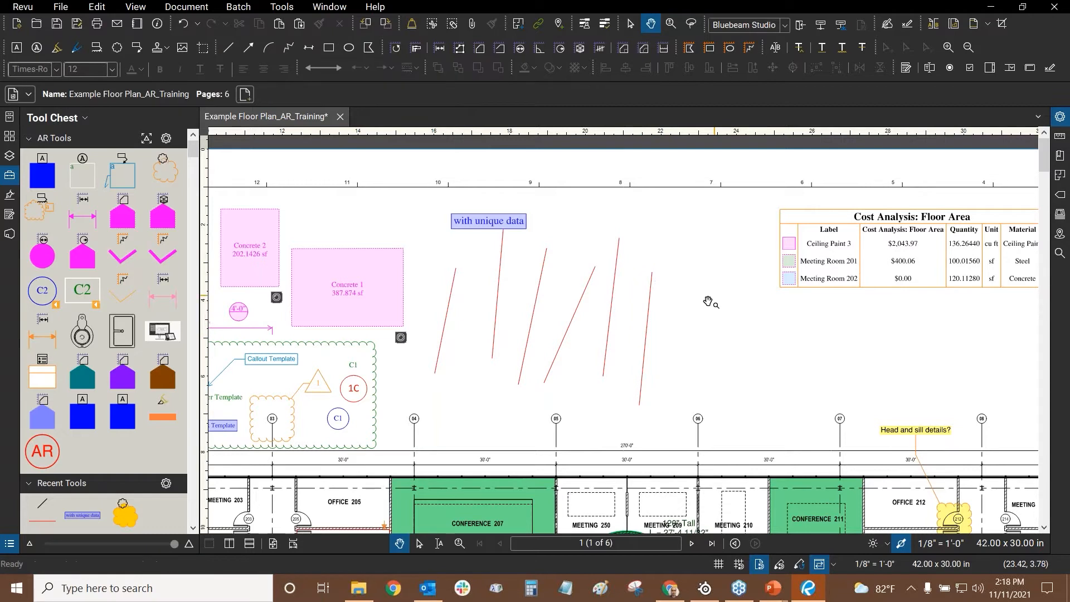
- Draw one more red 1 pt line past the end of the row and turn tool reuse back on
left_click(228, 47)
left_click_drag(683, 232, 671, 358)
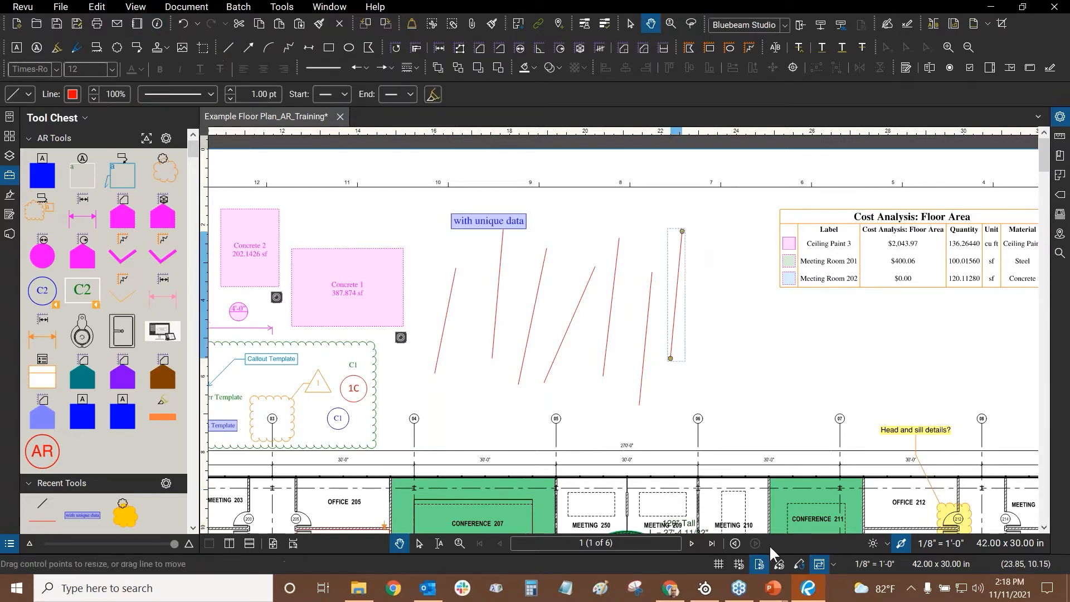
left_click(800, 564)
left_click(711, 298)
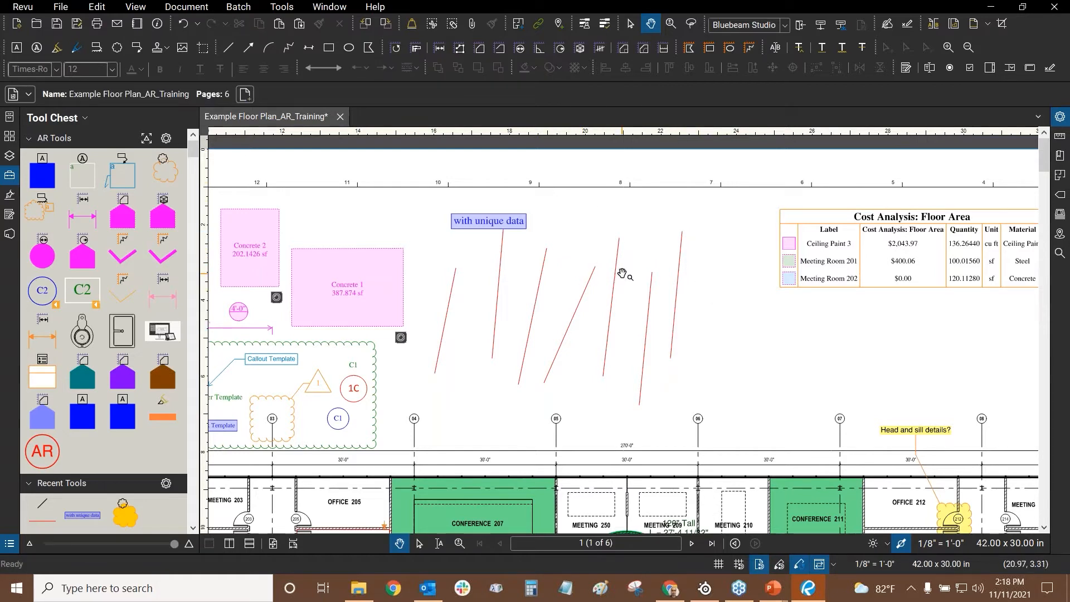
- Select all seven red lines below the "with unique data" text box and delete them
left_click(421, 545)
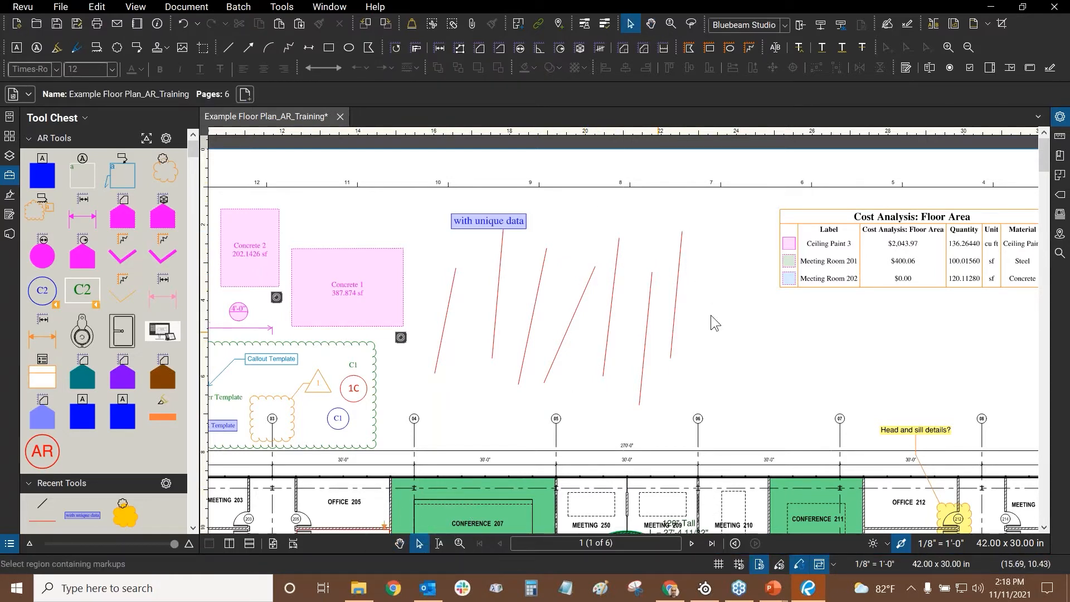
left_click_drag(733, 274, 436, 361)
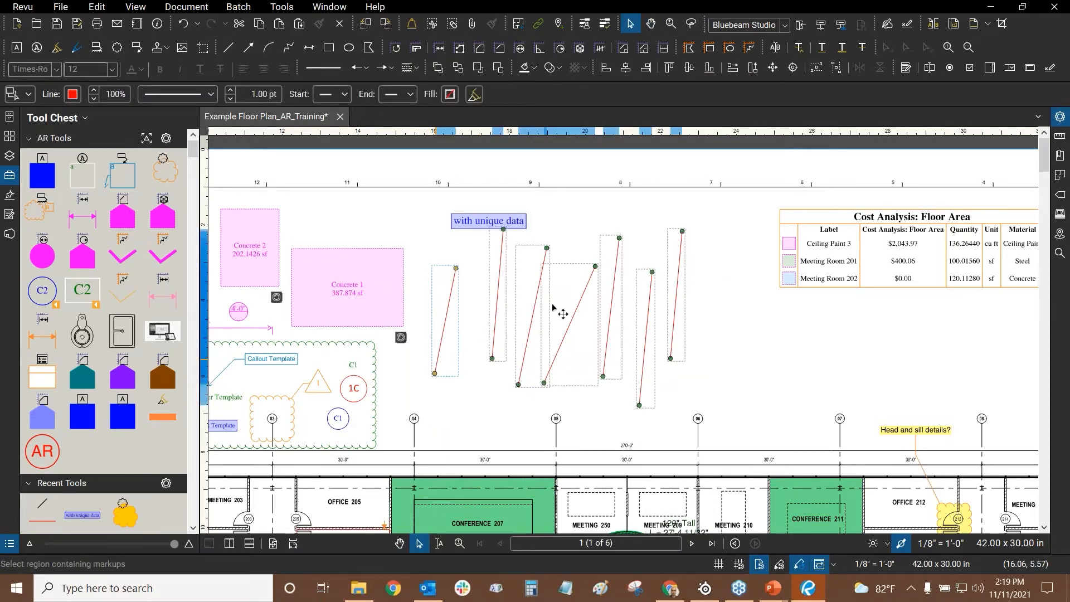
key("Delete")
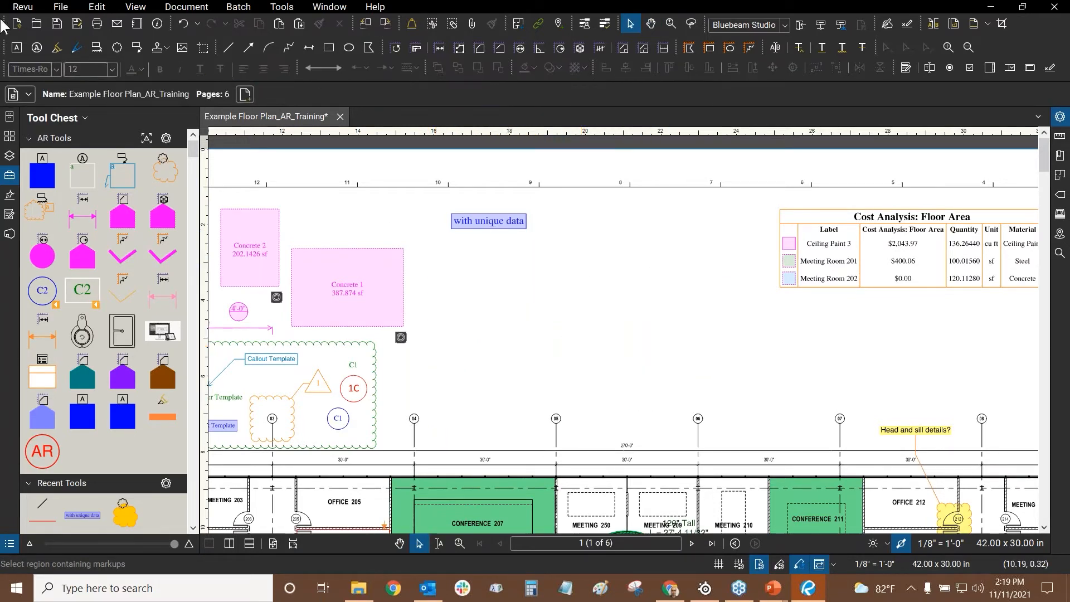
- Draw two crossing red 1 pt lines in the blank area below the "with unique data" text box
left_click(228, 48)
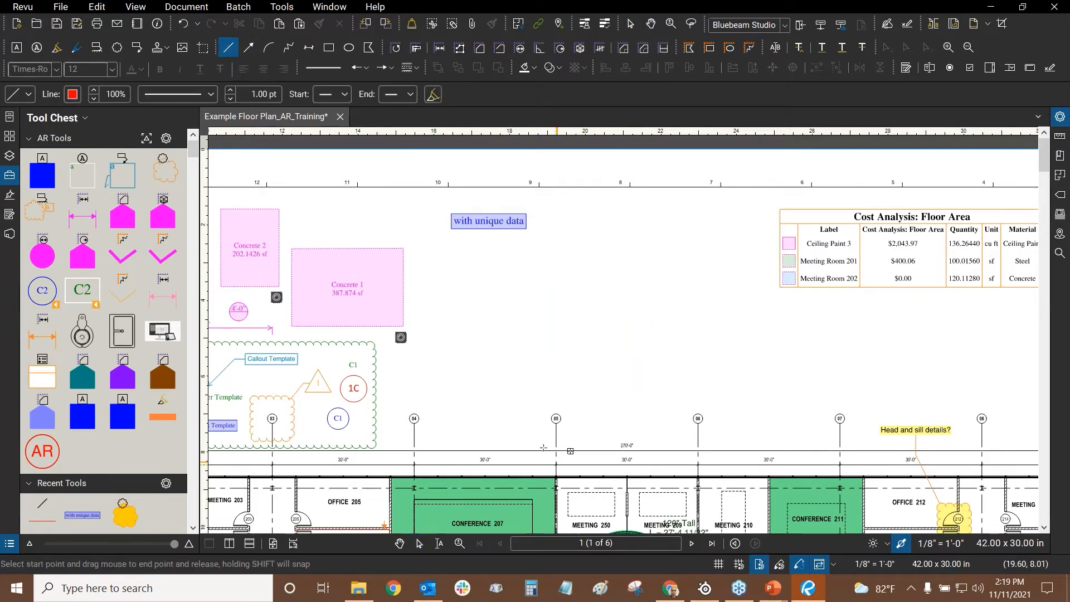
left_click_drag(510, 368, 580, 254)
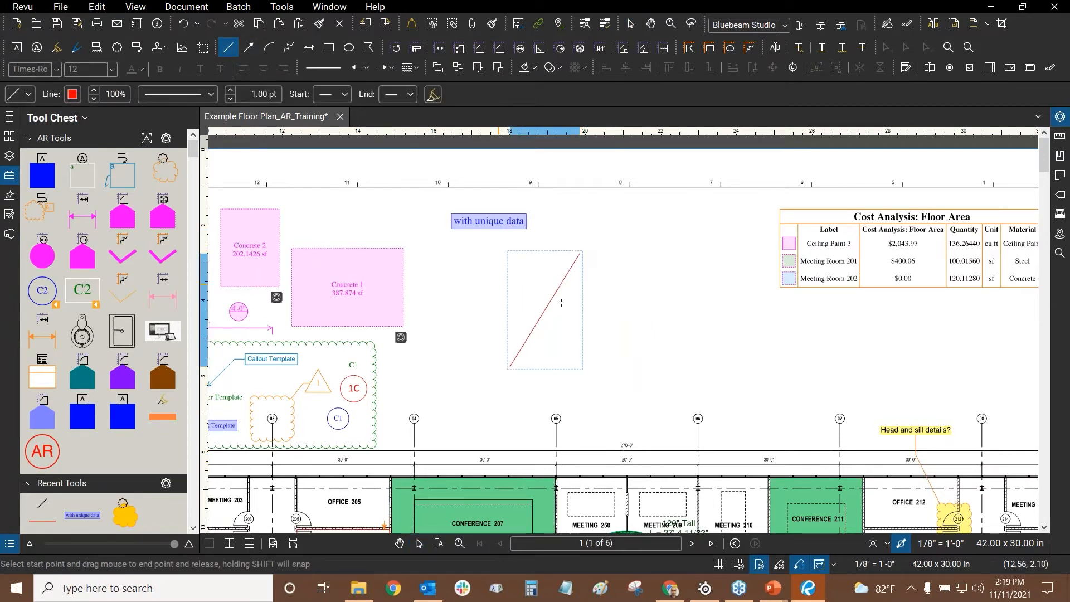
left_click_drag(609, 312, 503, 283)
key("Escape")
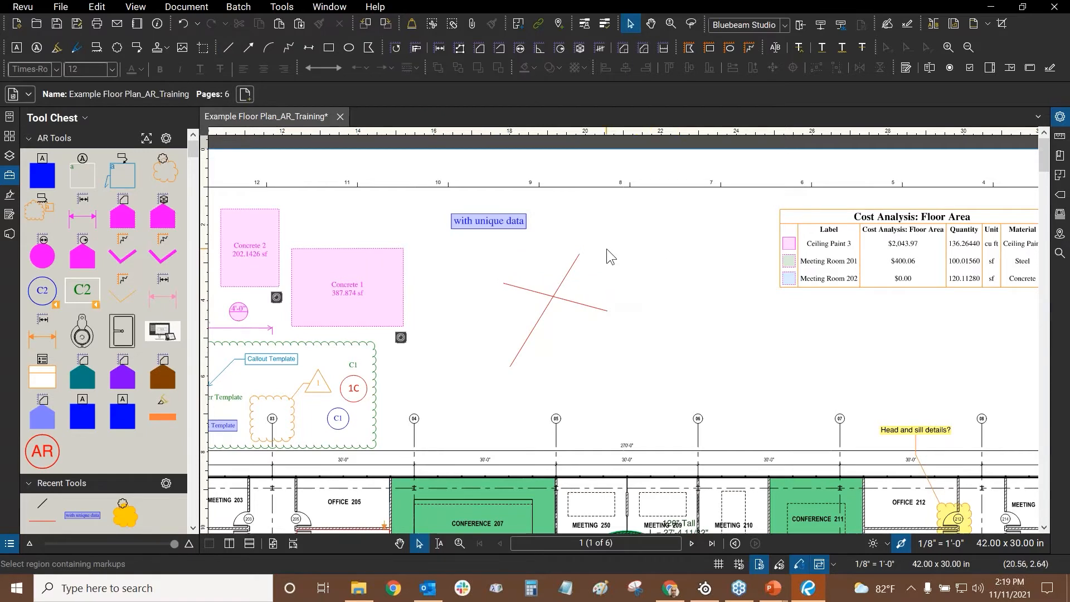
- Compare selecting the two crossing lines with a right-to-left crossing window and with left-to-right windows that partly and fully enclose them
scroll(607, 248, "up", 2)
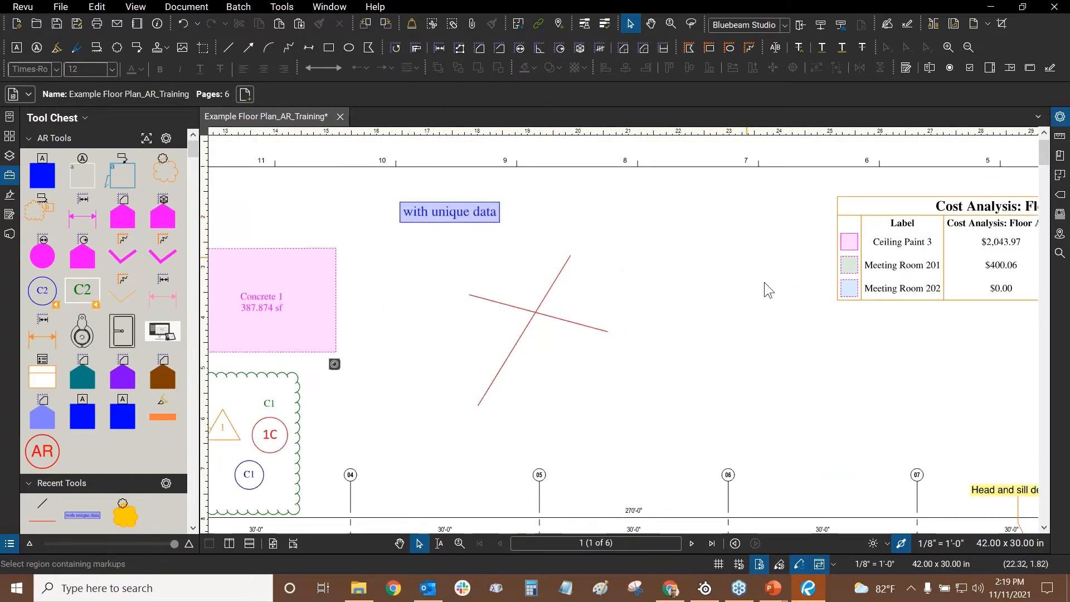
left_click_drag(687, 215, 546, 364)
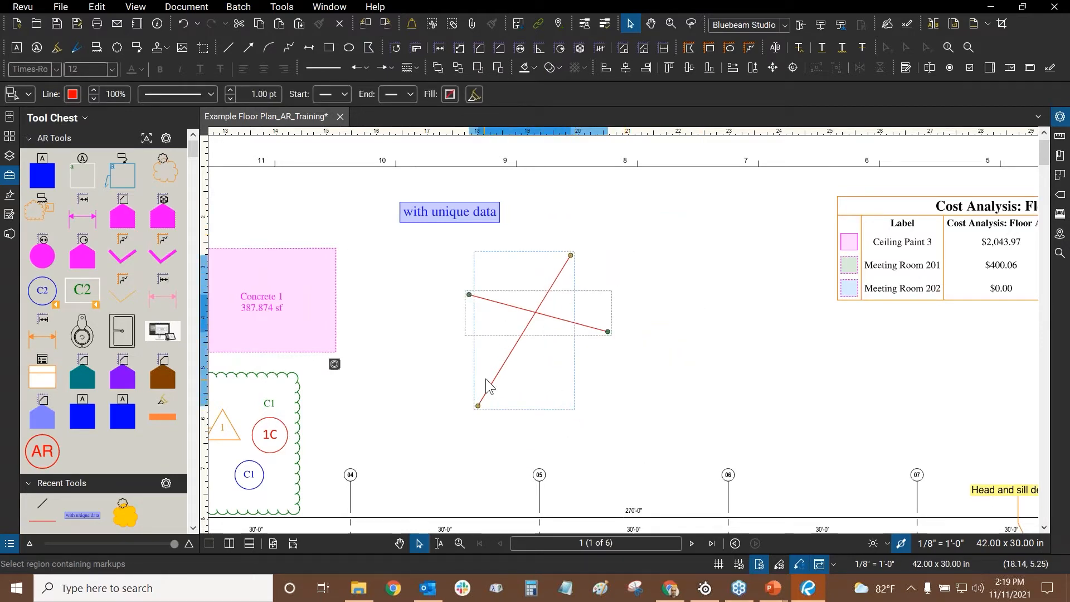
left_click(453, 362)
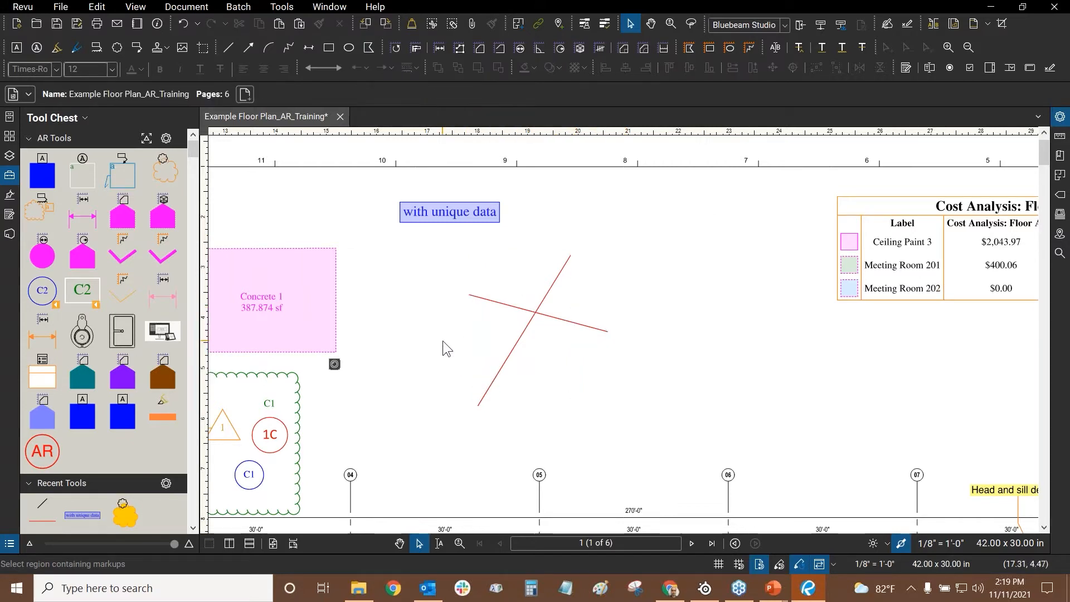
left_click_drag(376, 233, 540, 440)
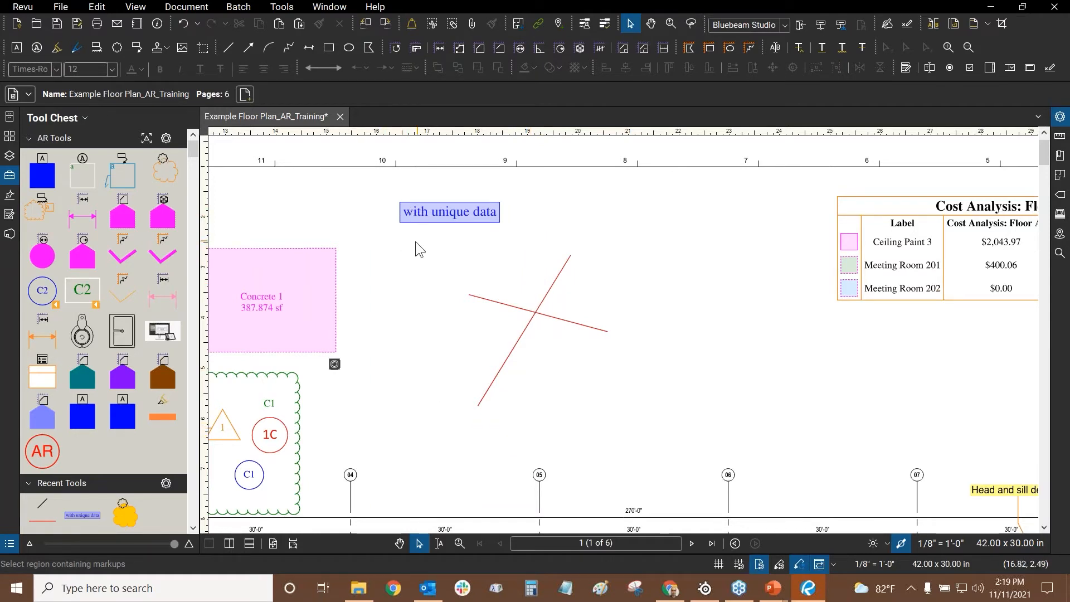
left_click_drag(390, 229, 670, 438)
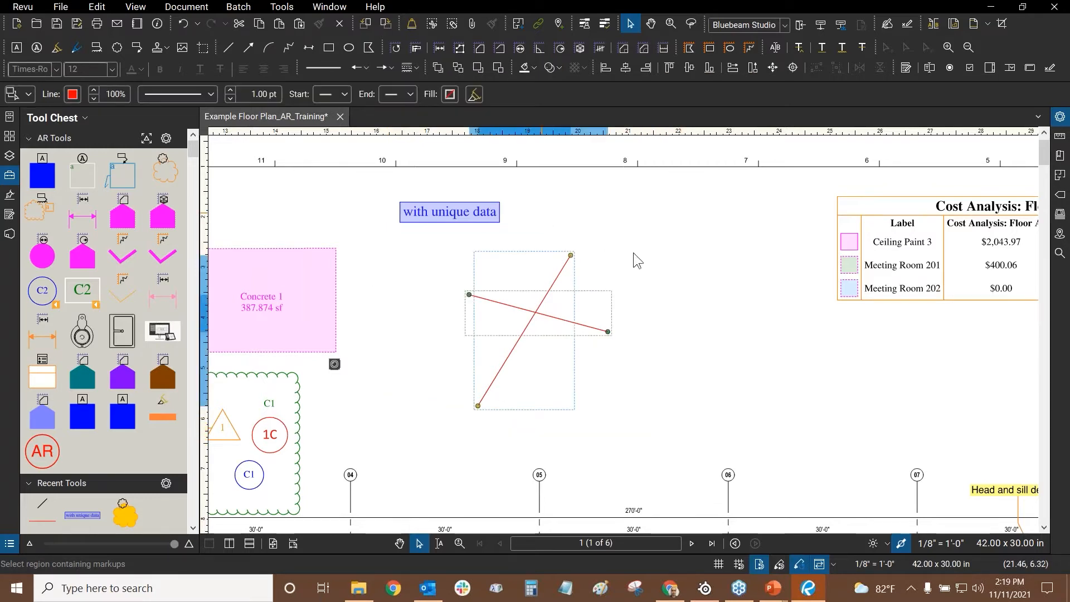
left_click(606, 269)
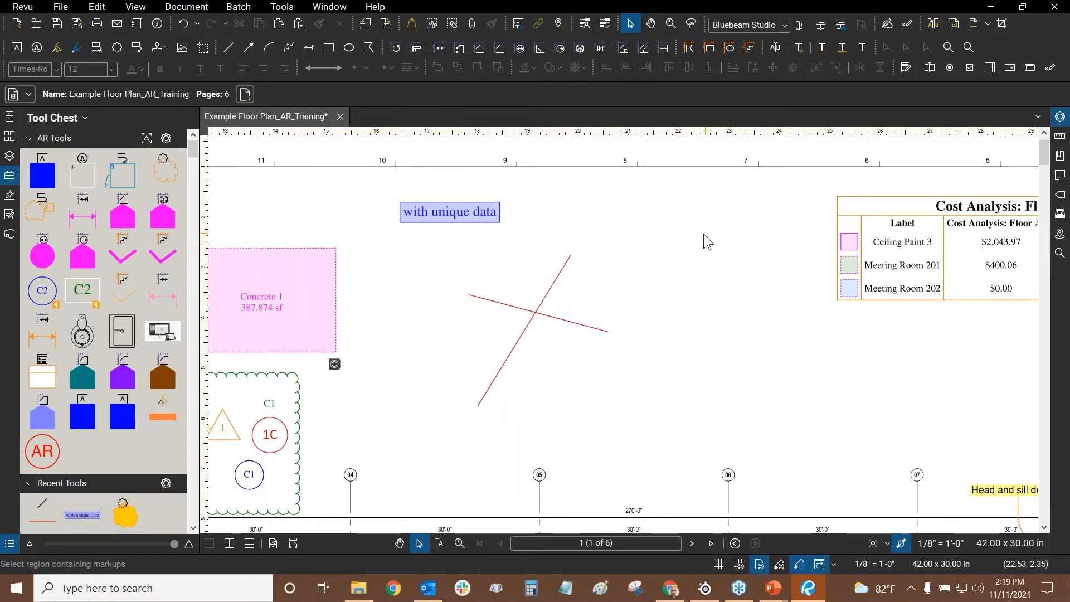
- Select both crossing red lines with a crossing window and delete them
left_click_drag(693, 271, 453, 376)
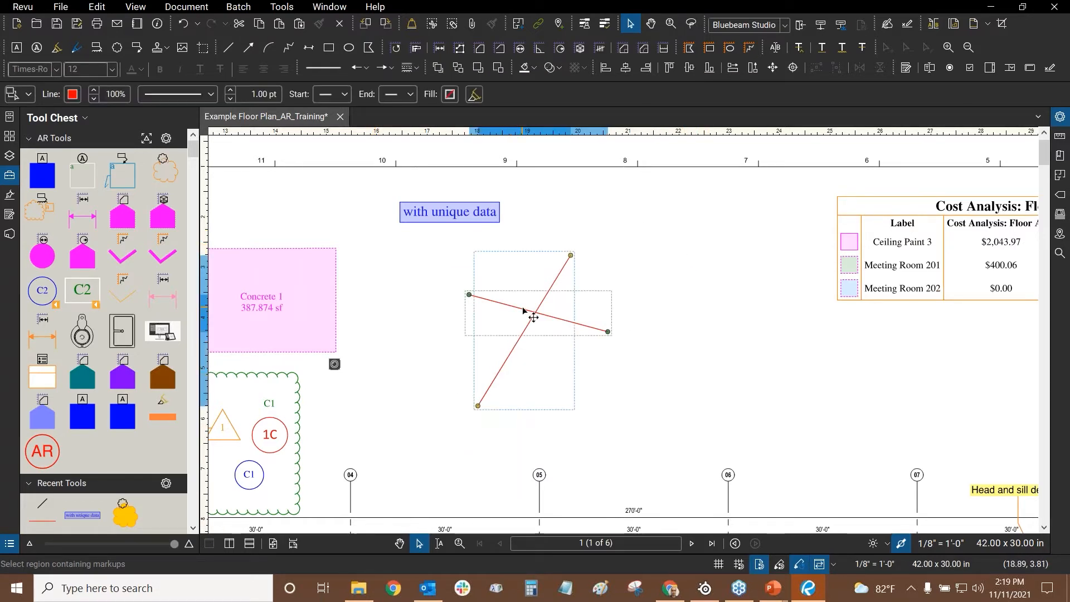
key("Delete")
- Examine the "with unique data" text box and the Text Box Template inside the green cloud
left_click_drag(466, 205, 534, 230)
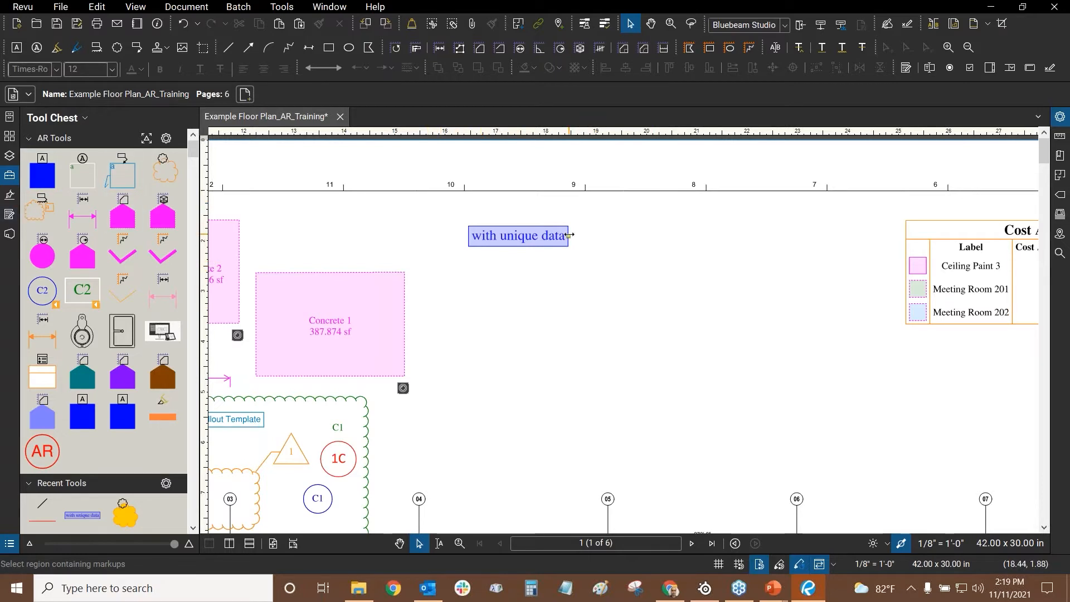
scroll(552, 240, "up", 3)
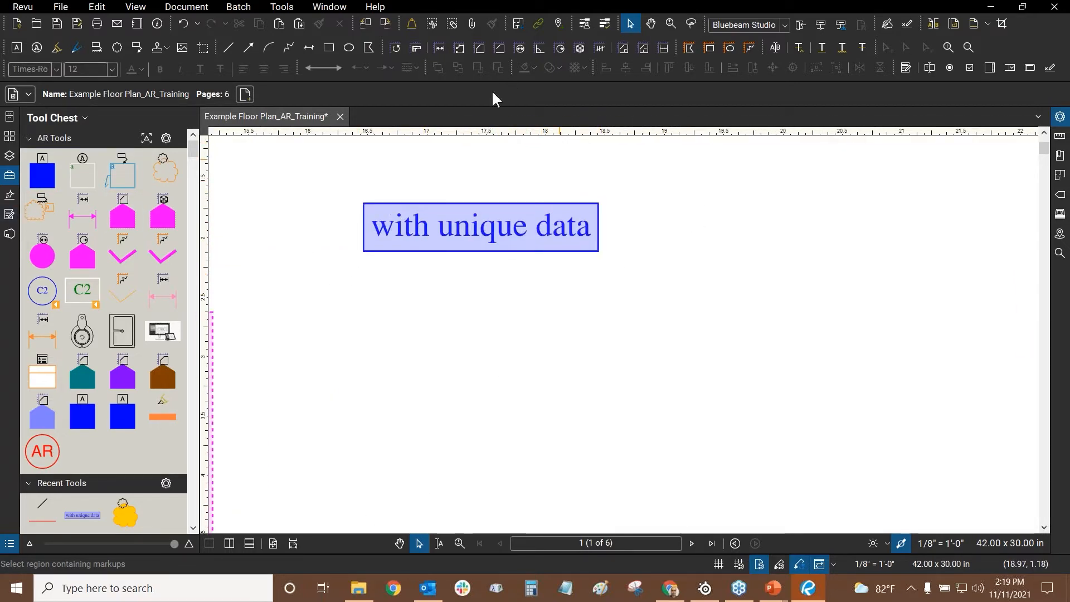
scroll(480, 292, "down", 3)
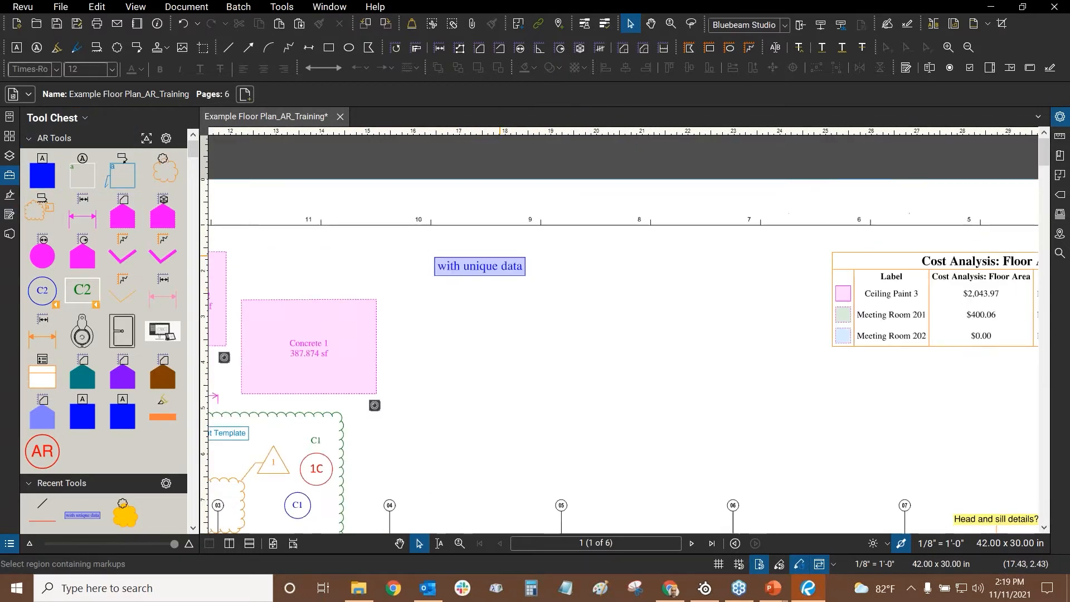
scroll(496, 287, "down", 4)
left_click_drag(503, 287, 724, 207)
scroll(490, 331, "up", 5)
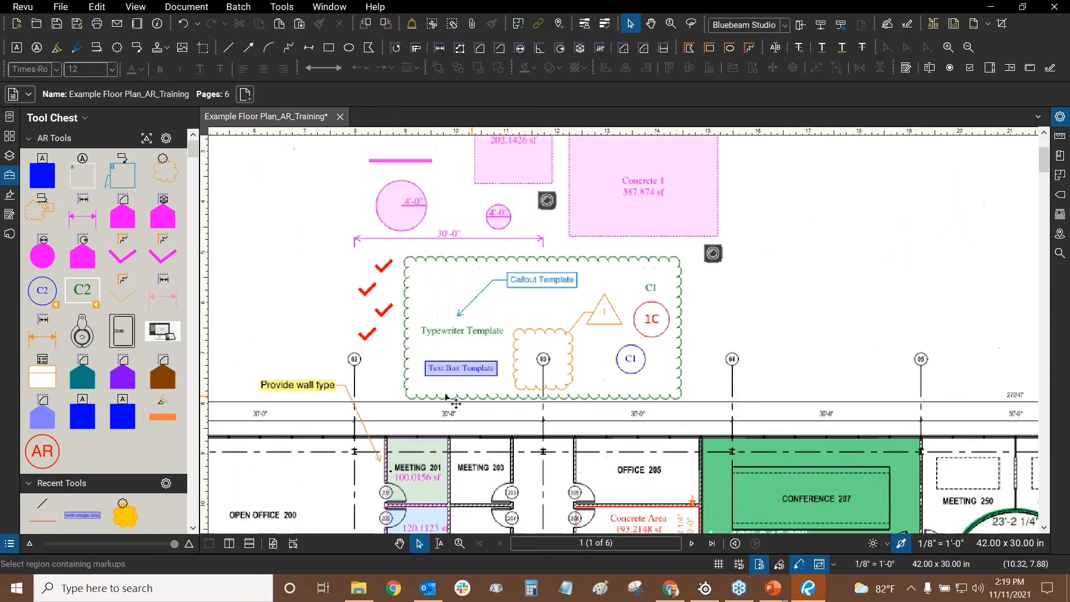
scroll(447, 397, "up", 4)
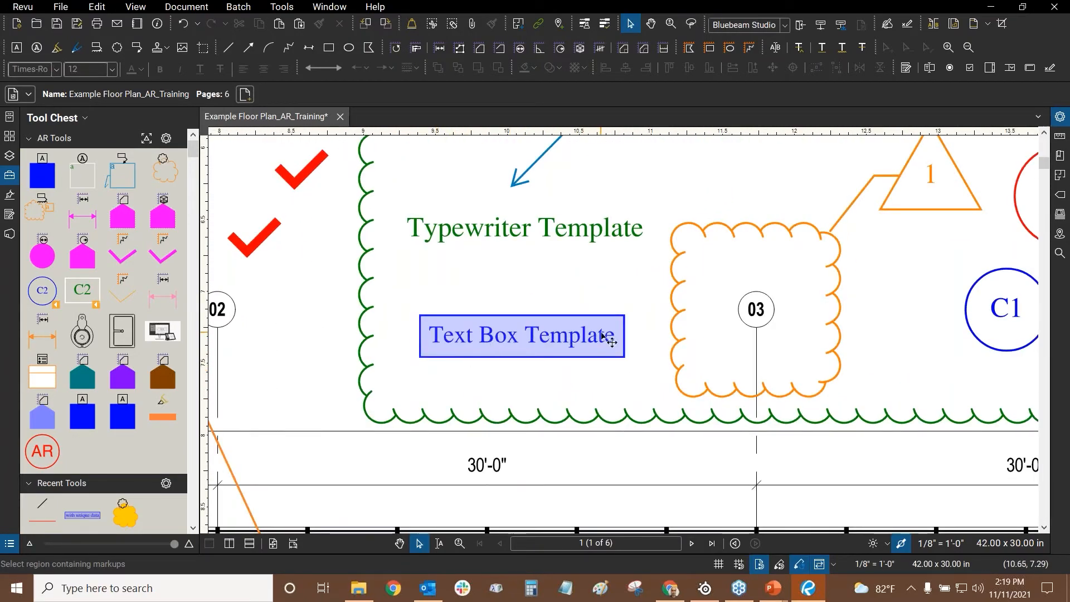
scroll(611, 336, "down", 5)
left_click_drag(701, 282, 415, 382)
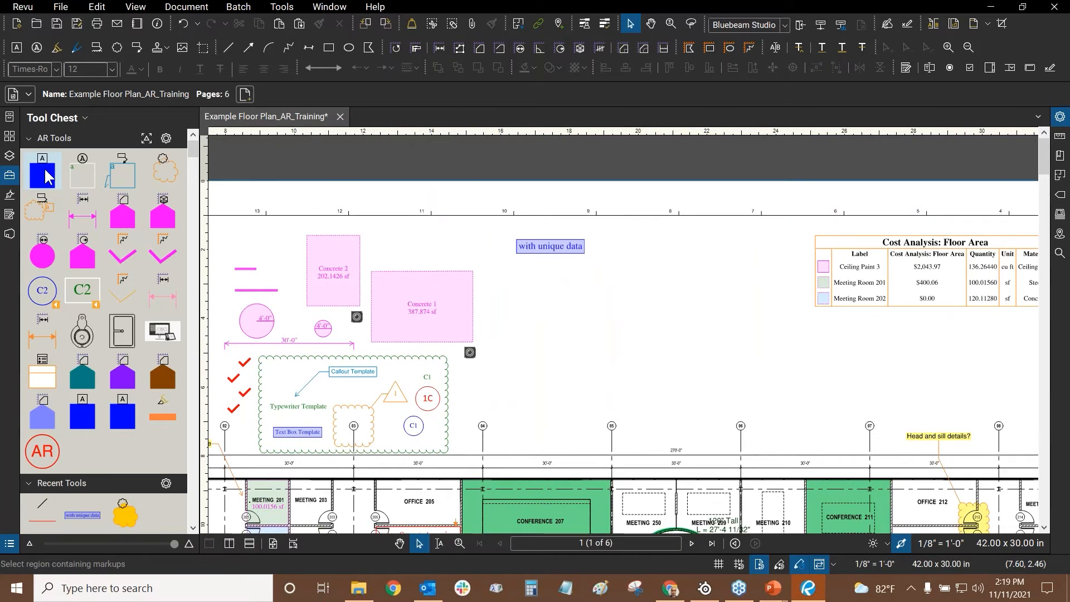
- Switch the AR Tools text box to drawing mode and place a "Text Box Template" copy just below the "with unique data" box
left_click(47, 179)
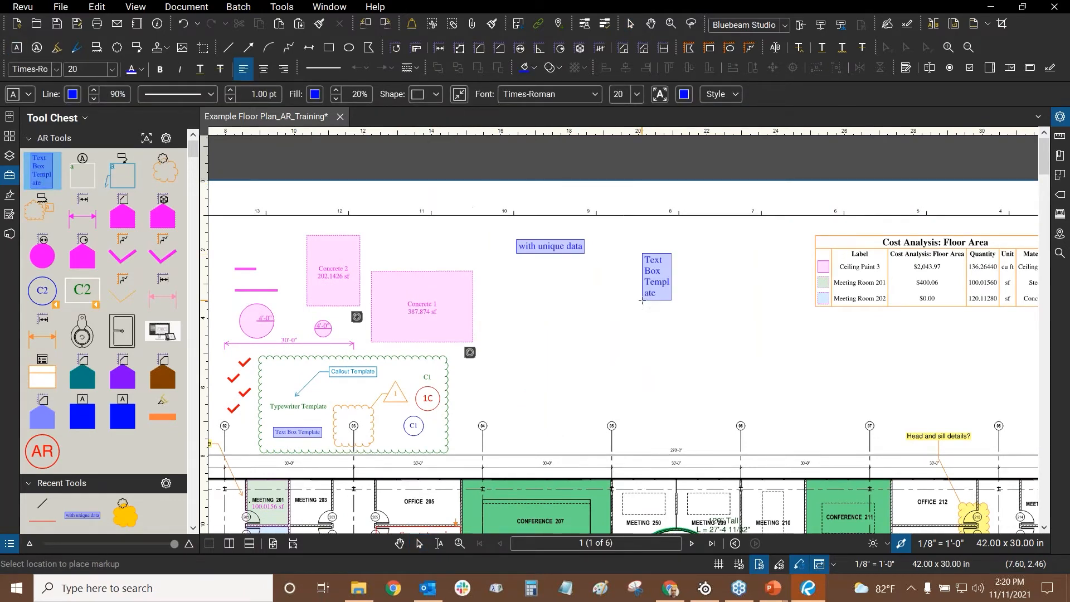
scroll(551, 334, "up", 2)
left_click_drag(559, 306, 511, 306)
left_click(491, 313)
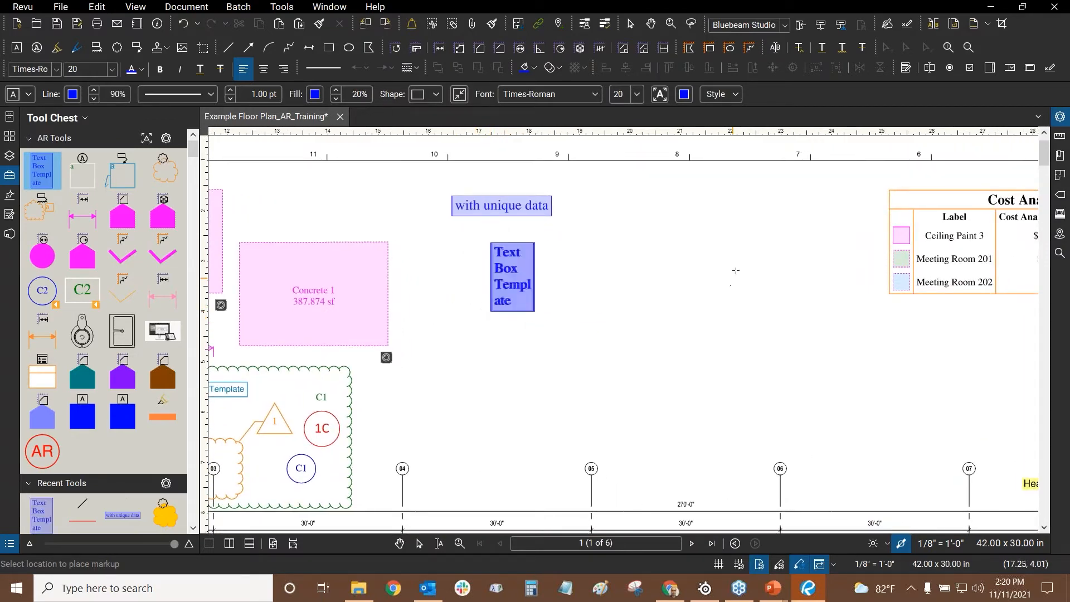
key("Escape")
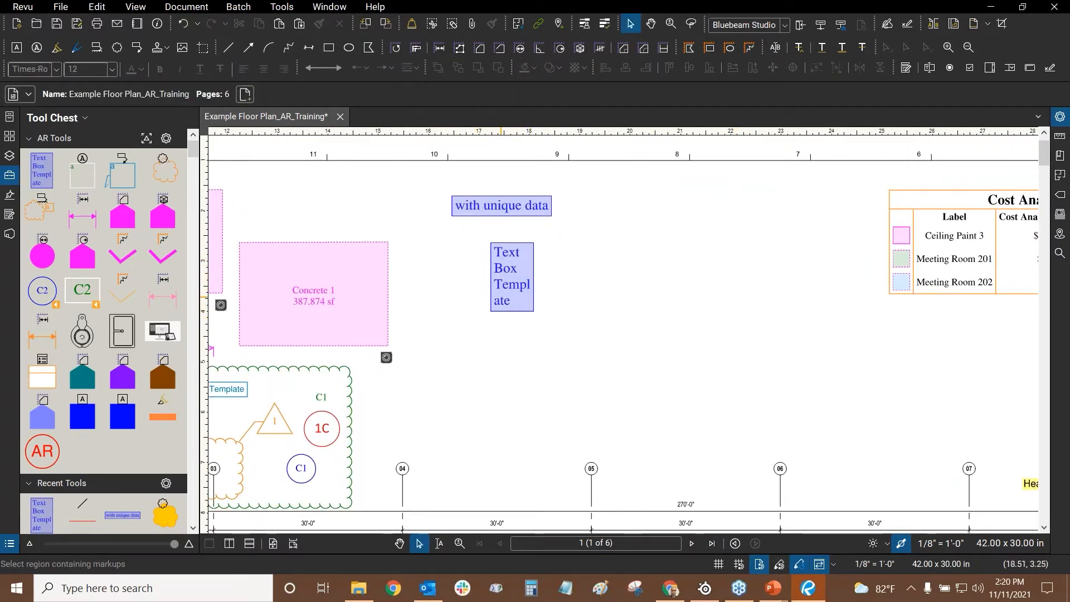
- Widen the placed "Text Box Template" copy so its text fits on one line and autosize the box to the text
left_click(520, 291)
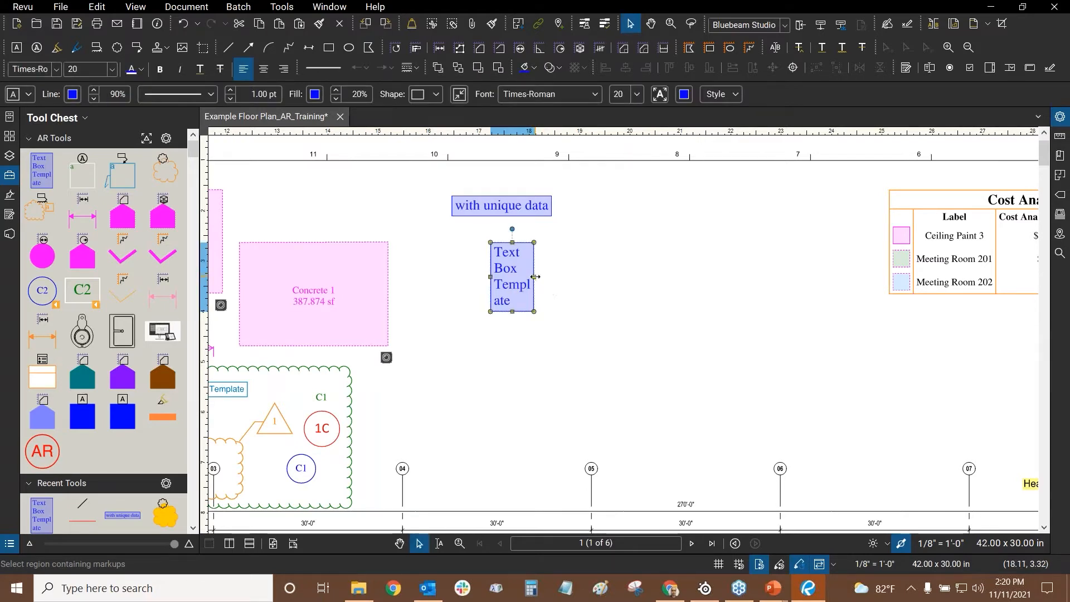
left_click_drag(535, 277, 827, 276)
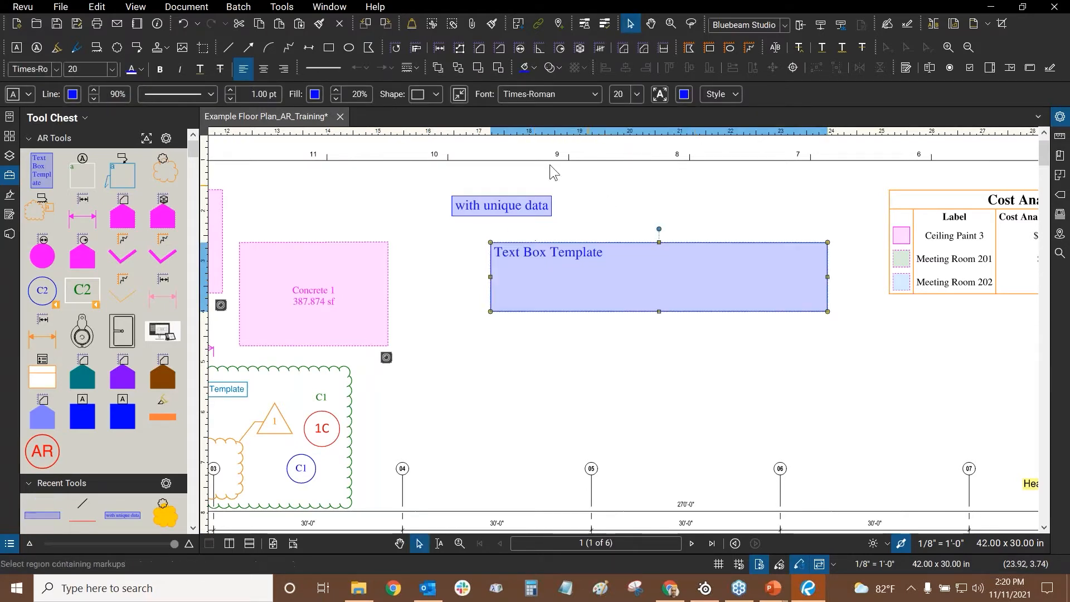
left_click(460, 95)
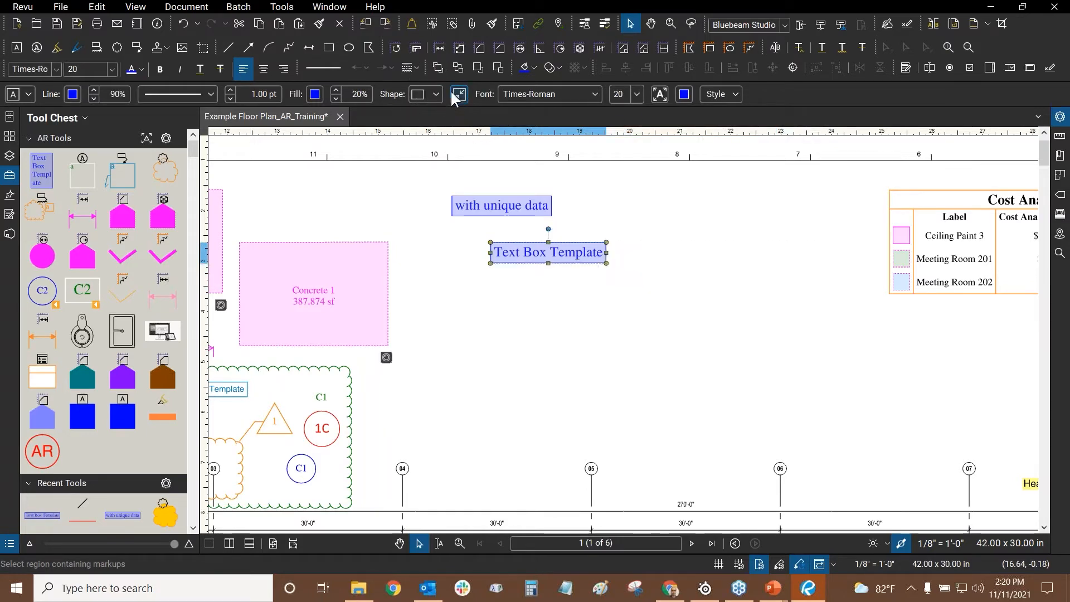
- Delete the placed "Text Box Template" copy and the "with unique data" text box, leaving the original template in the green cloud
mouse_move(533, 270)
left_mouse_down()
mouse_move(830, 221)
mouse_move(808, 224)
left_mouse_up()
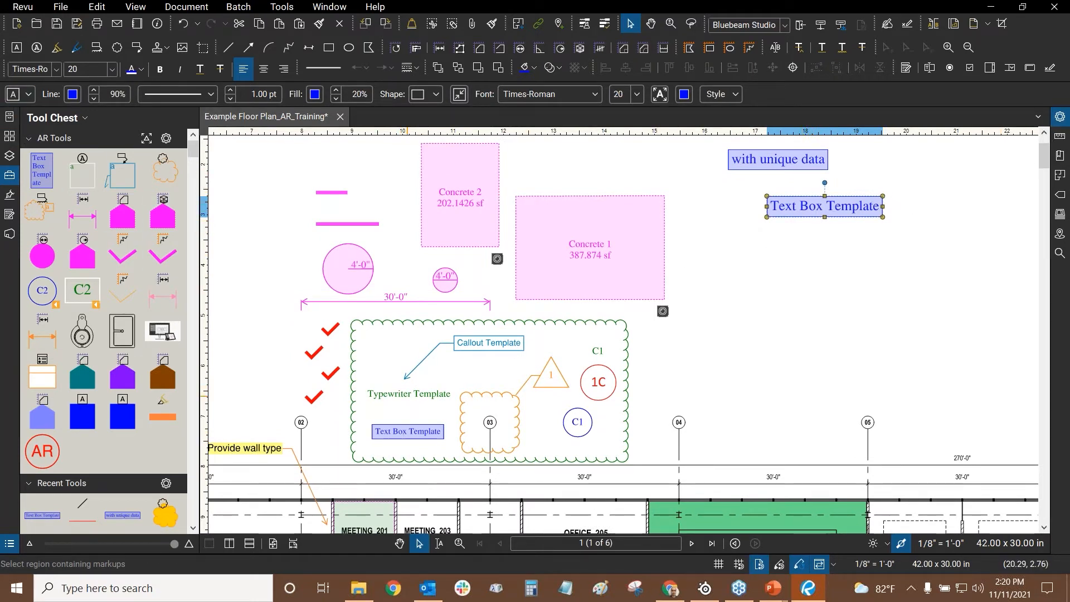
left_click(395, 438)
left_click(809, 278)
left_click_drag(807, 278, 600, 382)
left_click_drag(727, 279, 496, 372)
left_click_drag(761, 279, 713, 264)
key("Delete")
left_click_drag(632, 213, 458, 268)
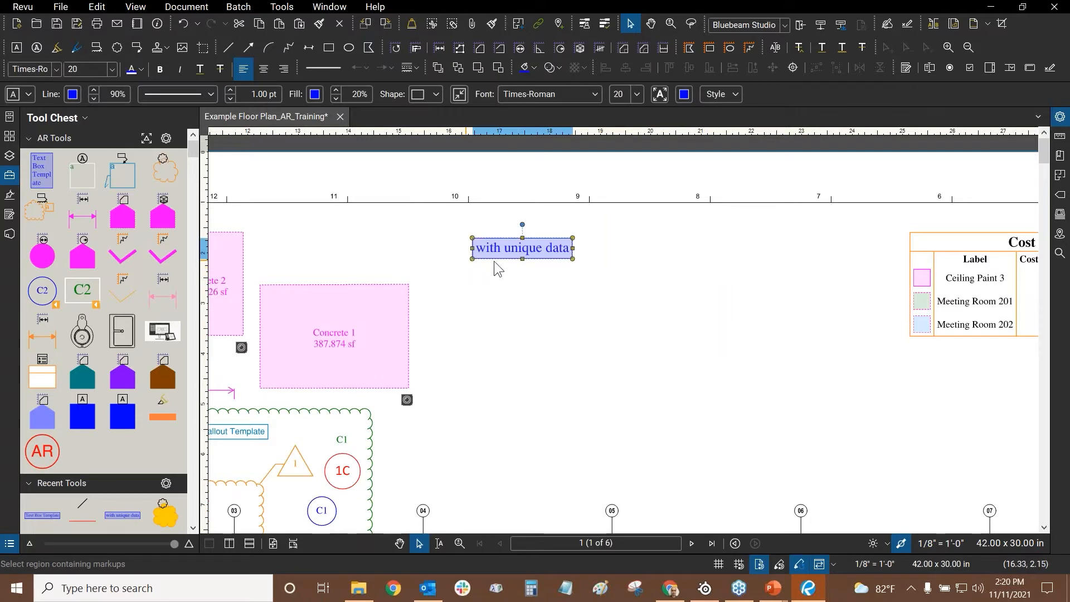
key("Delete")
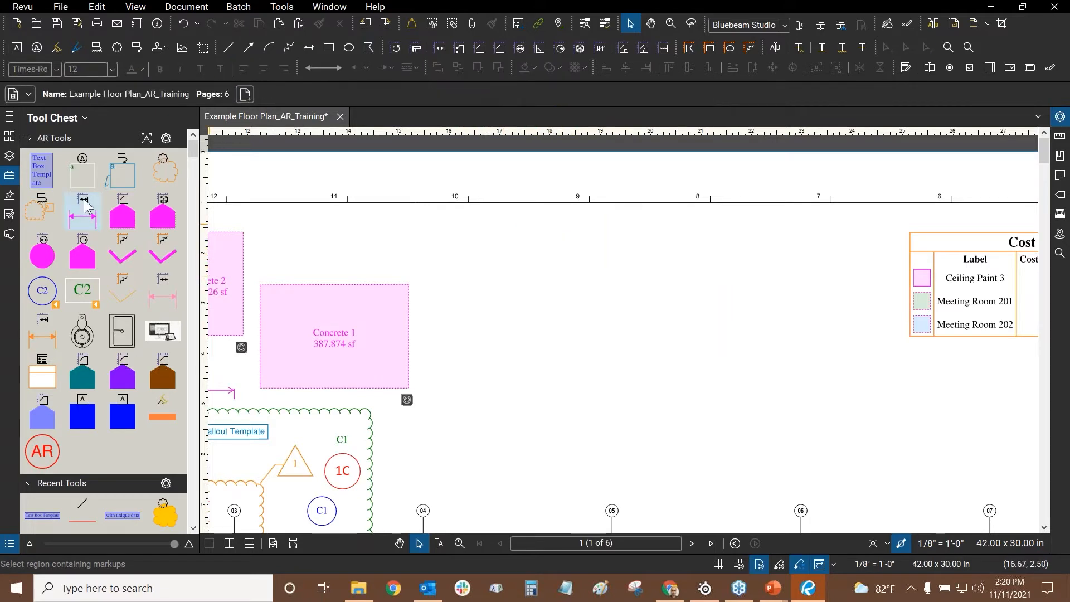
- Switch the AR Tools typewriter, callout, cloud, cloud with callout, length and area tools to drawing mode without placing any markup
left_click(76, 176)
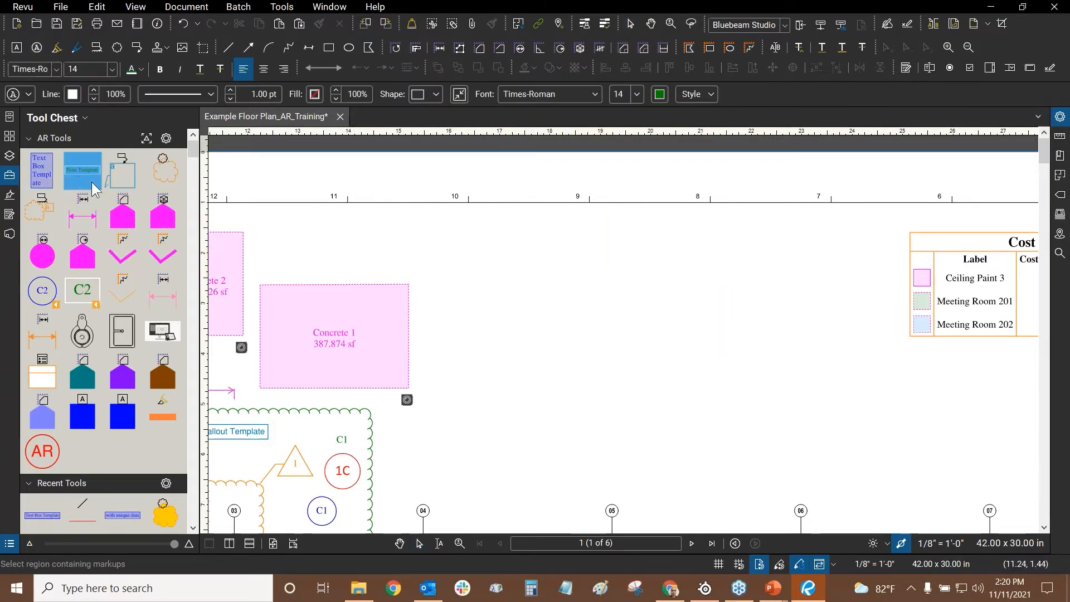
left_click(170, 176)
left_click(40, 210)
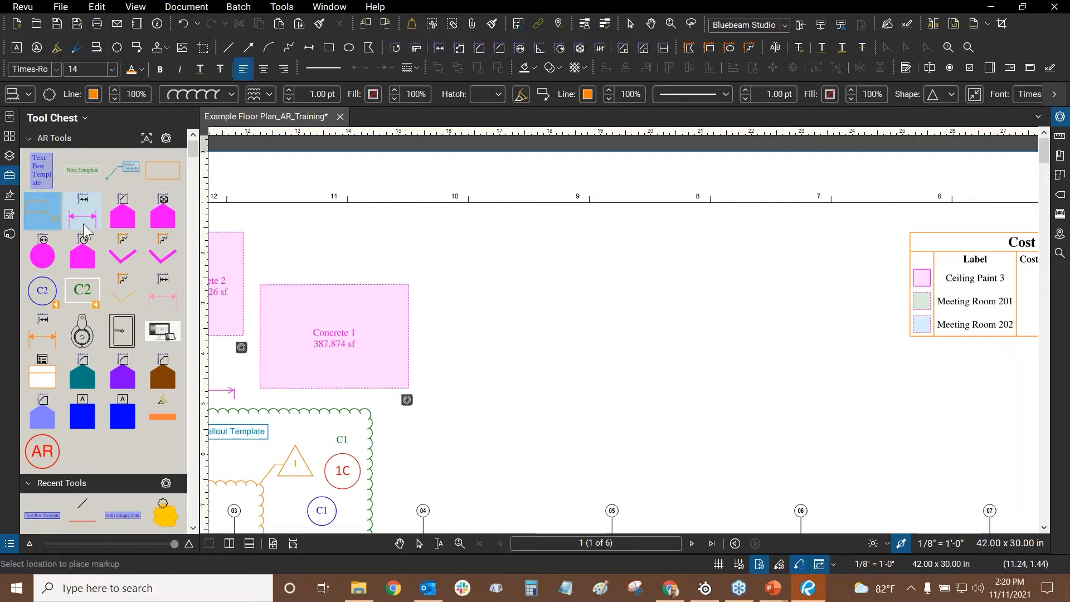
left_click(83, 223)
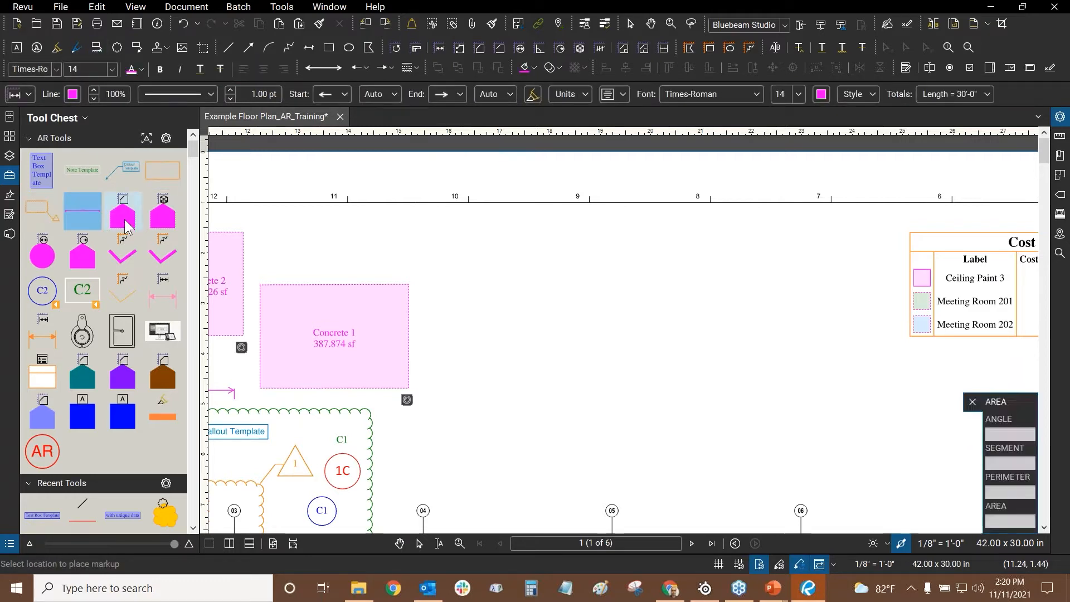
left_click(124, 220)
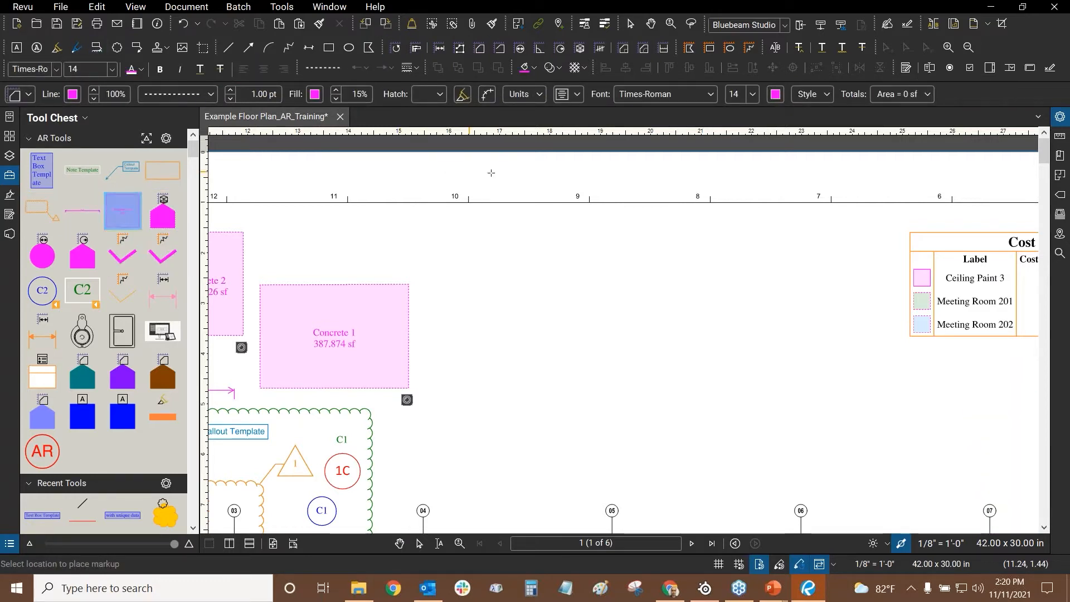
key("Escape")
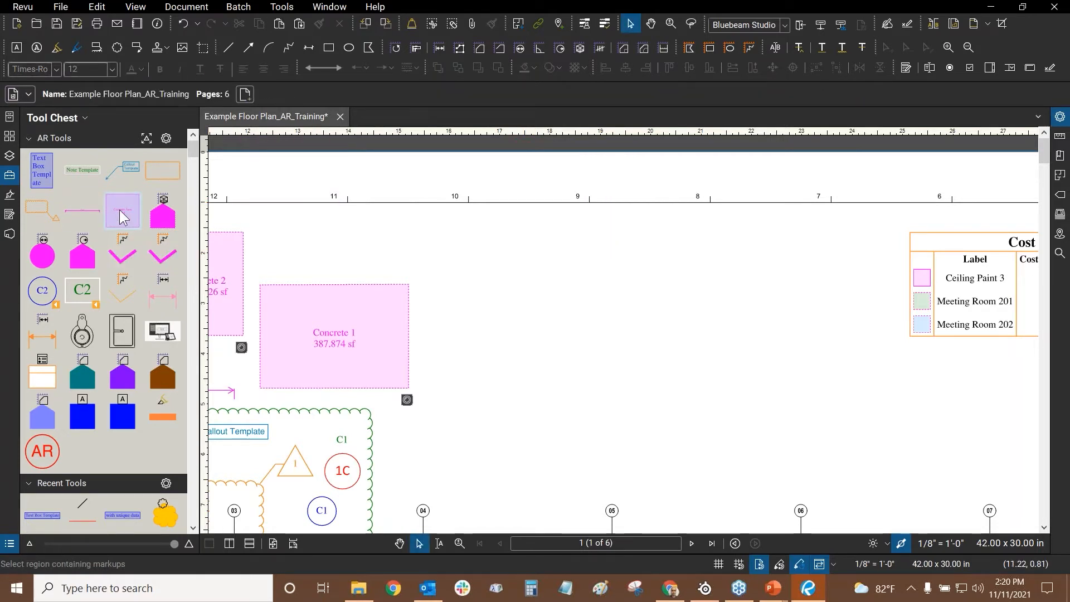
- Open the properties of the AR Tools area measurement tool and review its general, appearance and custom settings
left_click(122, 215)
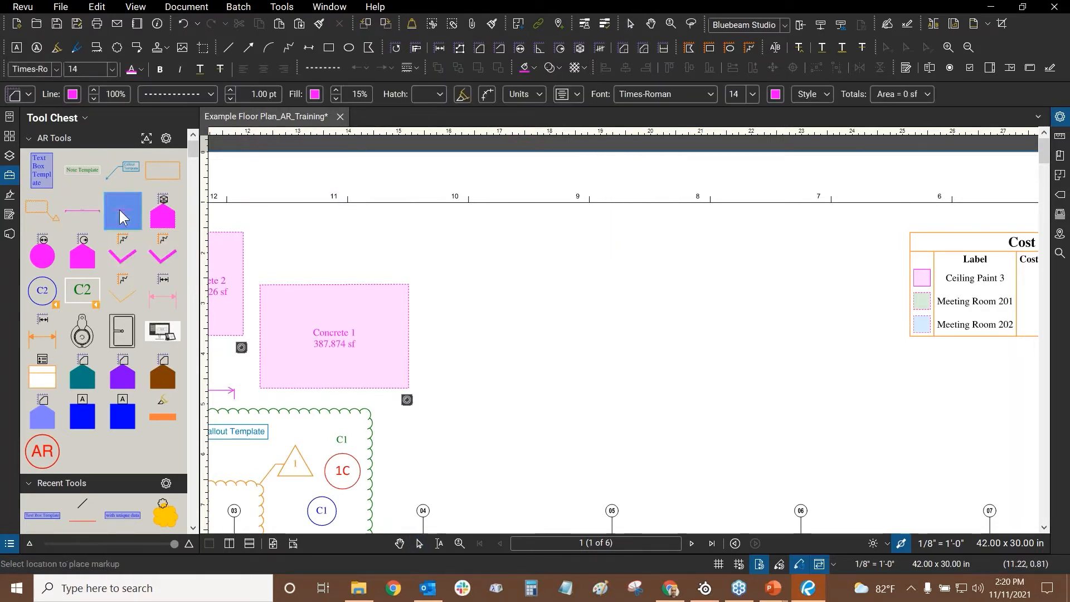
left_click(1060, 118)
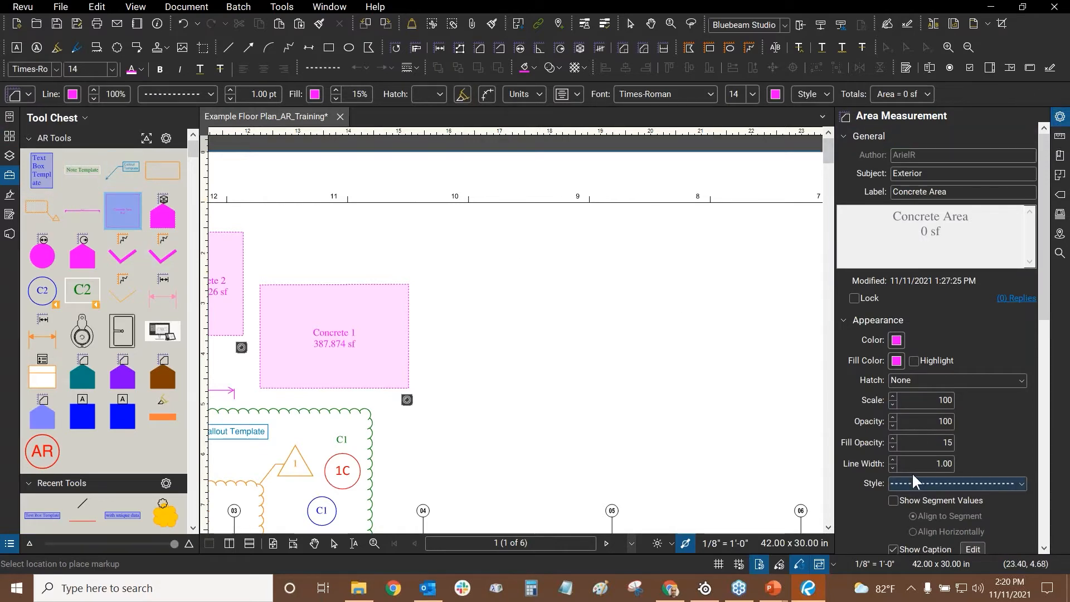
scroll(1046, 273, "down", 5)
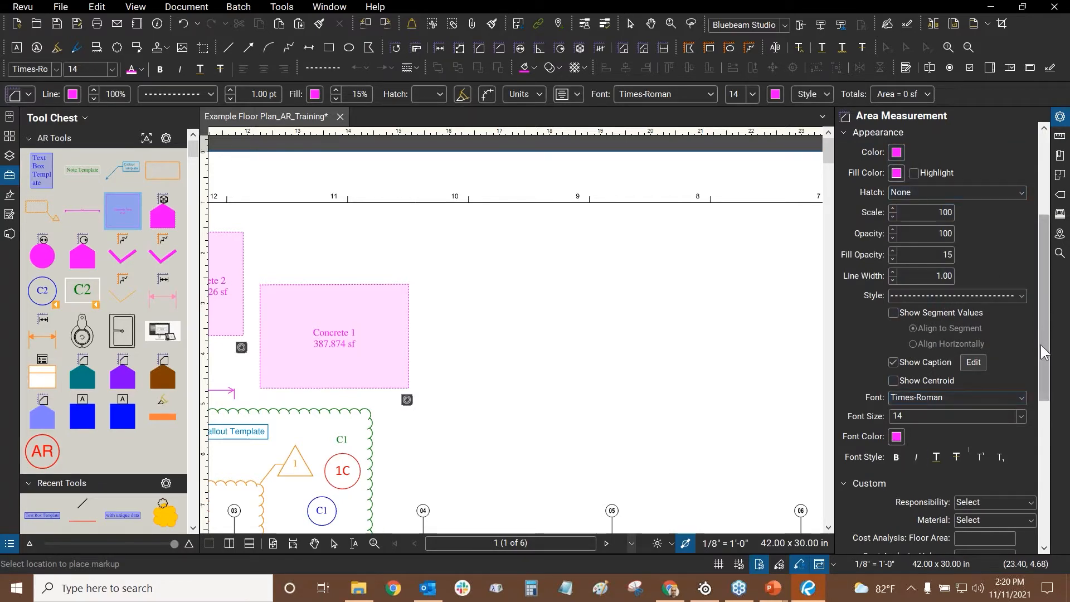
left_click_drag(1045, 335, 1055, 212)
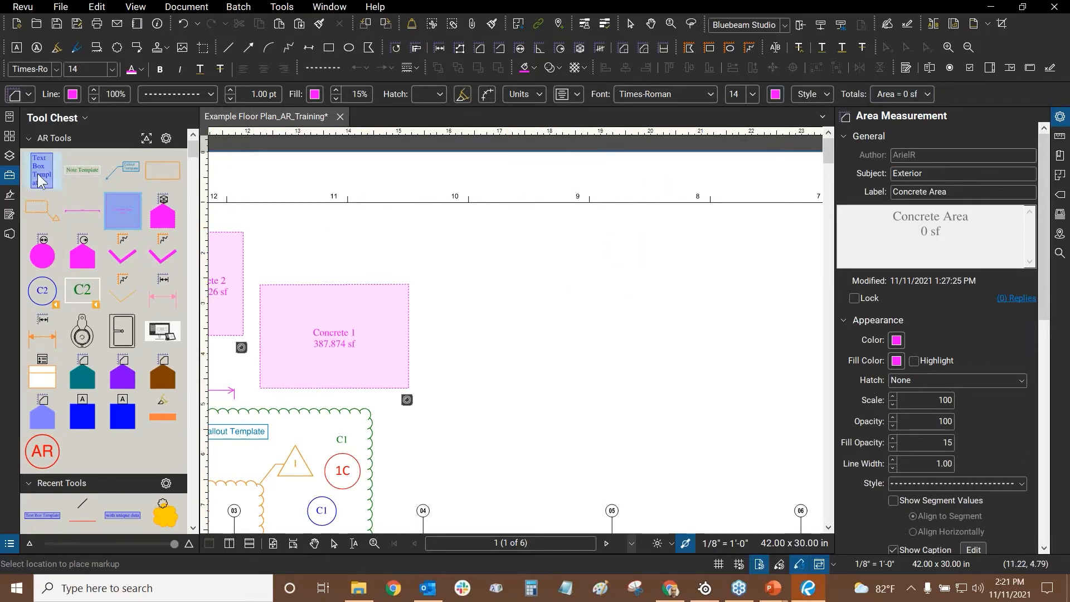
- Switch the AR Tools volume, area, length, cloud with callout, cloud and callout tools to drawing mode
left_click(160, 226)
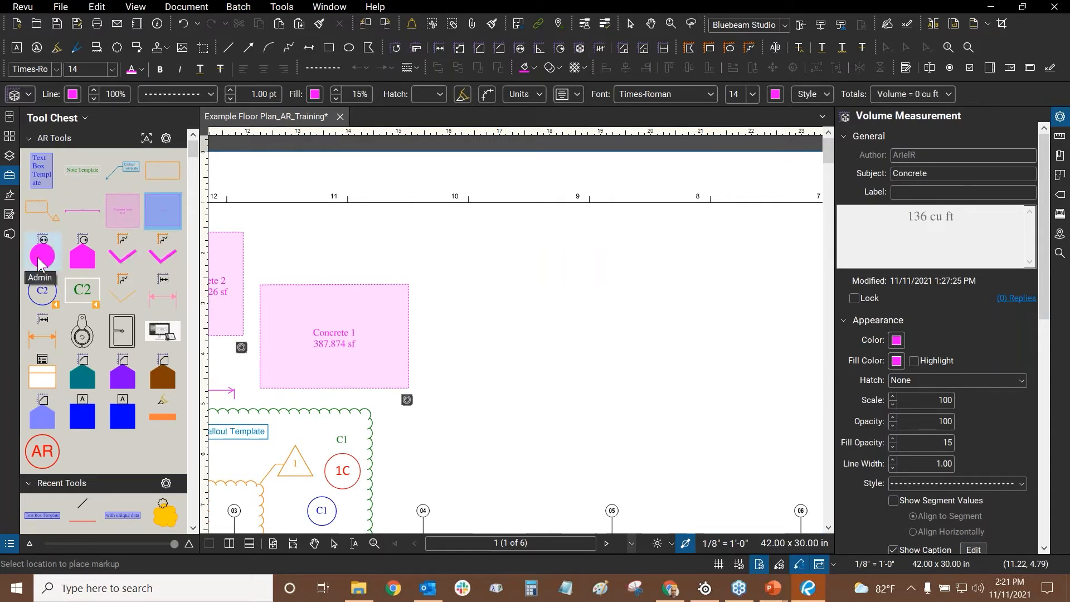
left_click(122, 212)
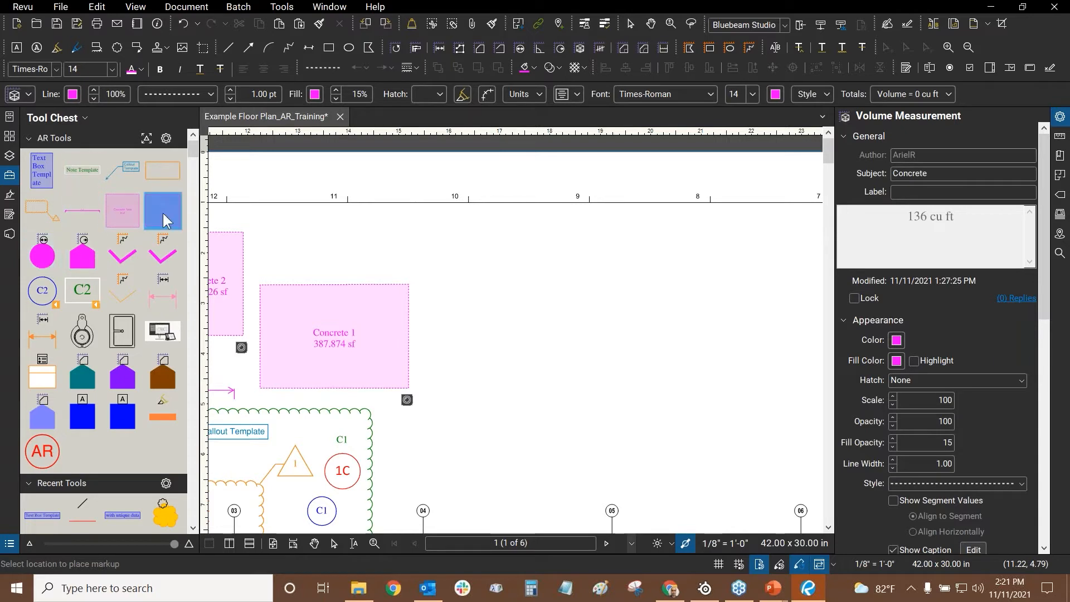
left_click(92, 222)
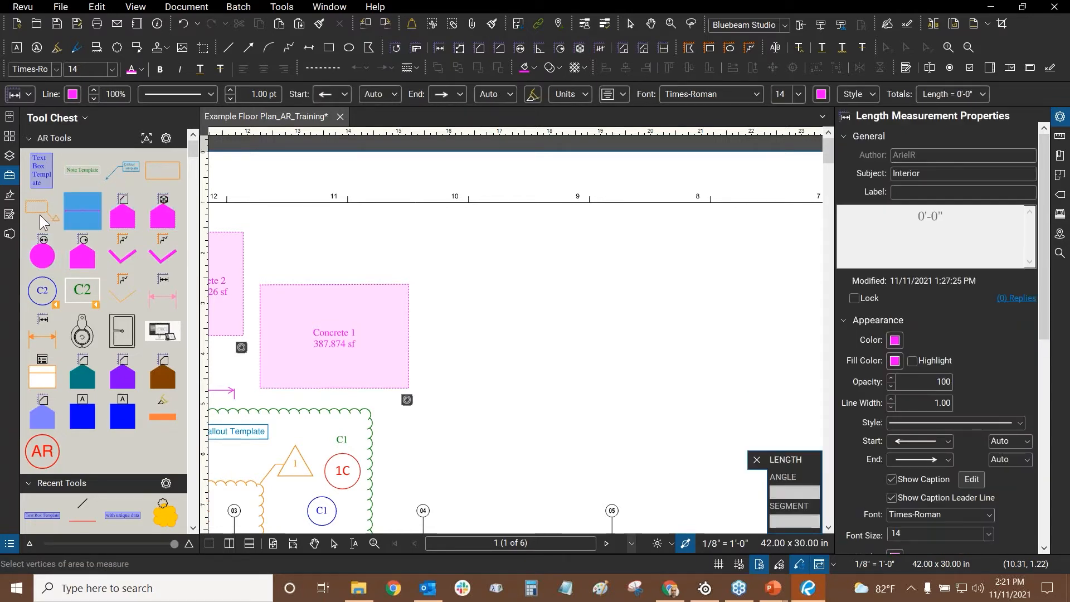
left_click(39, 214)
left_click(165, 170)
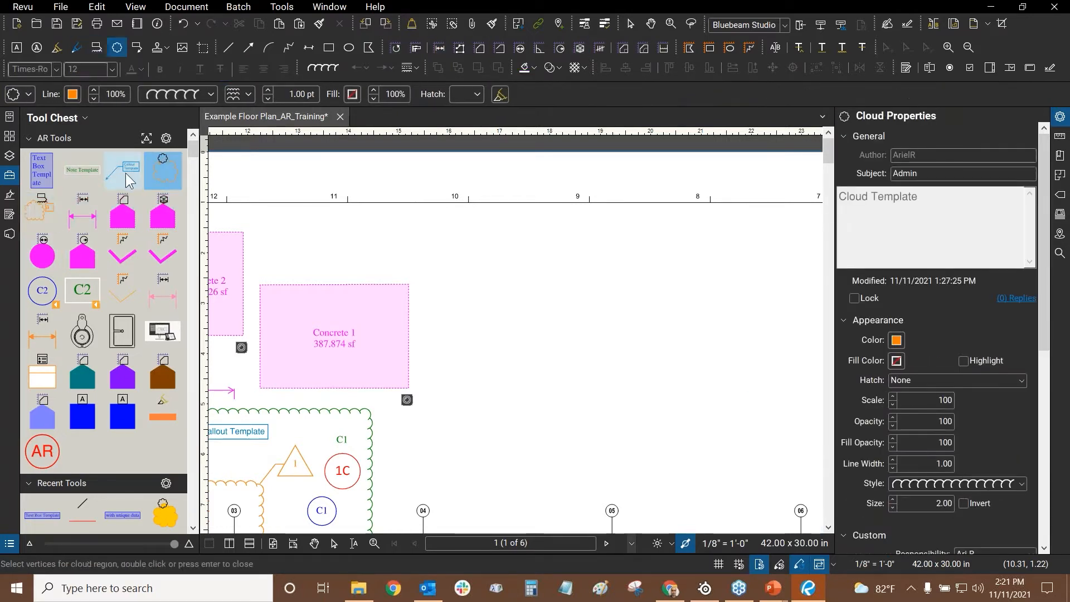
left_click(120, 173)
- Toggle the AR Tools cloud to properties mode and back to drawing mode without placing a cloud
left_click(162, 170)
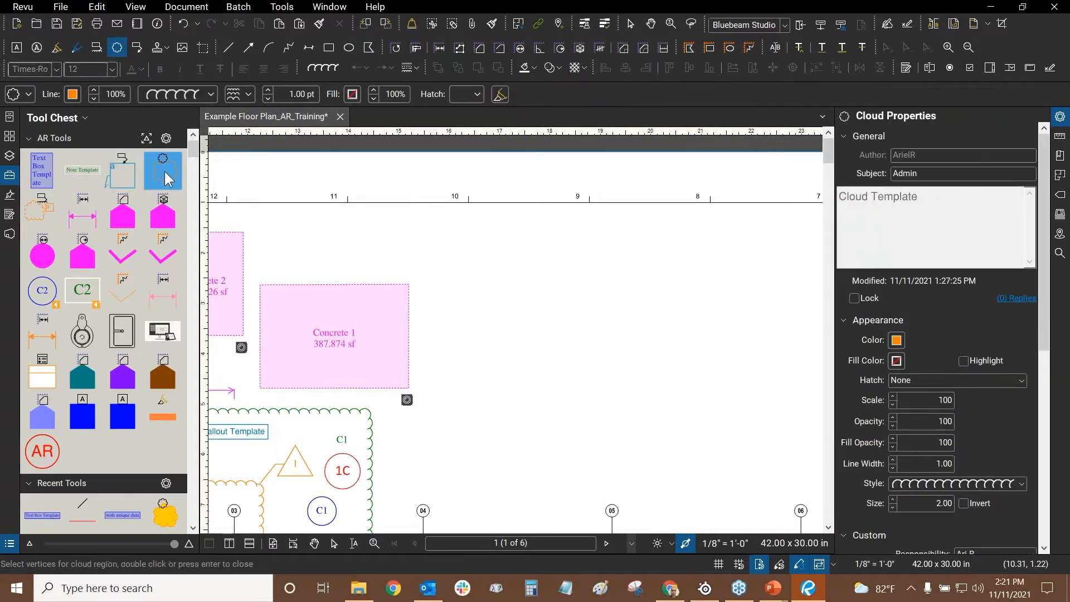
double_click(167, 174)
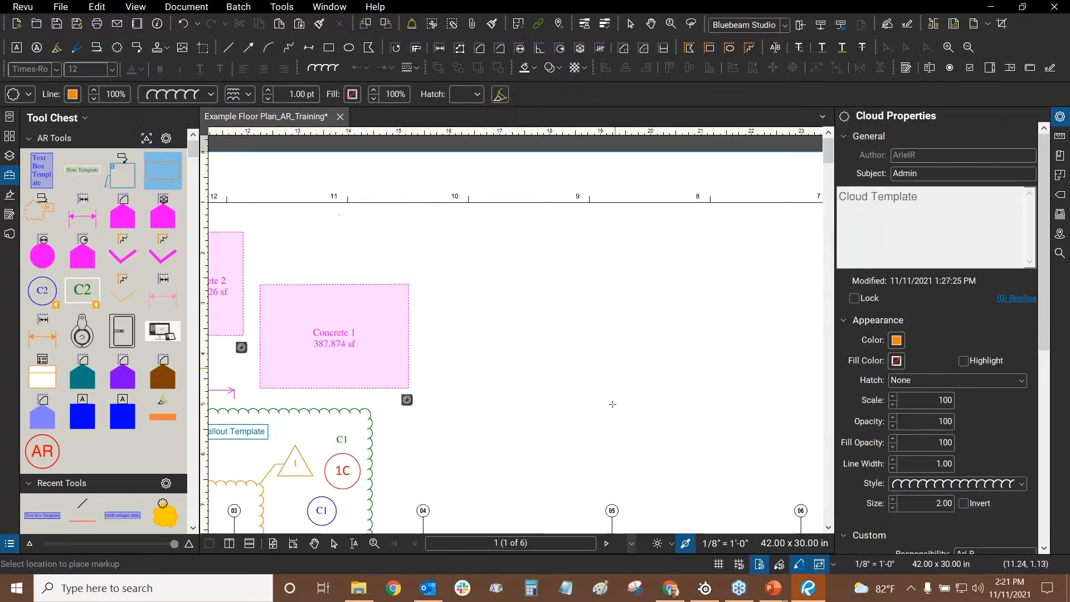
scroll(480, 369, "down", 3)
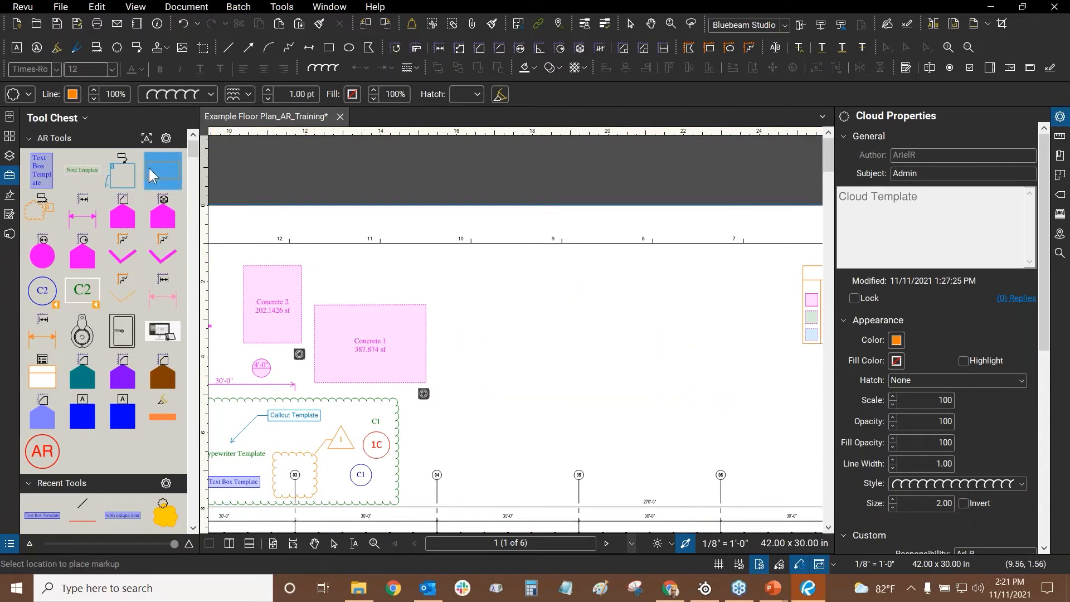
left_click(163, 173)
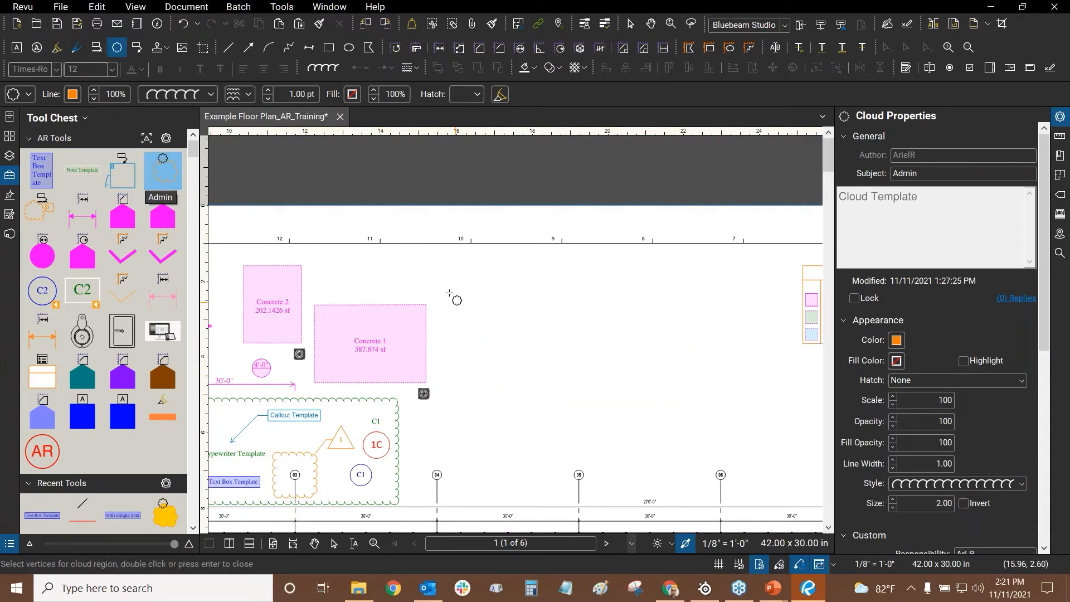
left_click_drag(440, 265, 532, 306)
key("Escape")
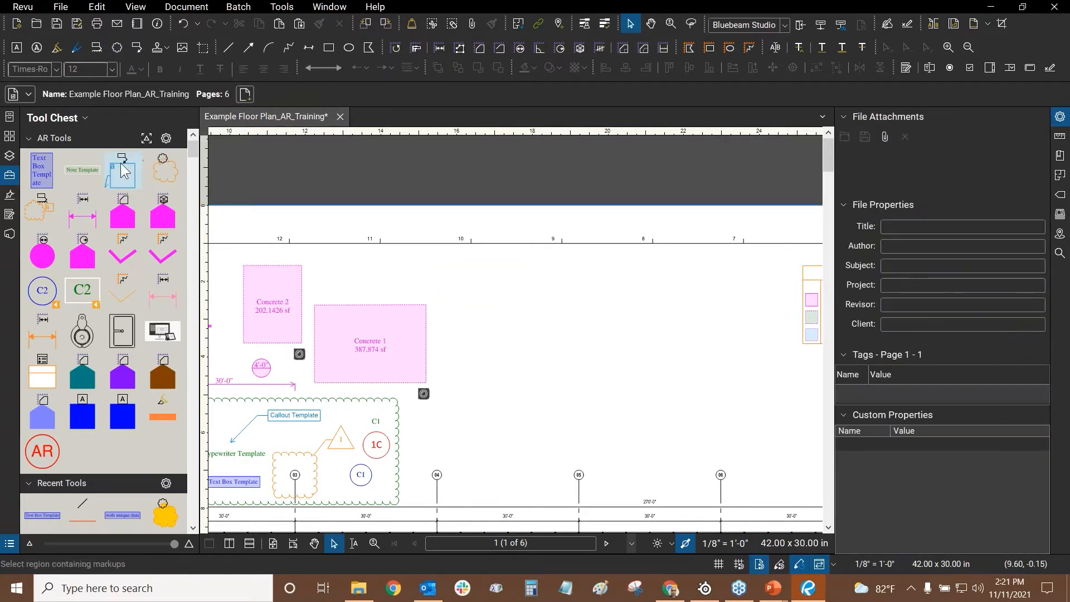
- Switch the AR Tools typewriter and text box to drawing mode without placing any markup
left_click(120, 177)
left_click(83, 173)
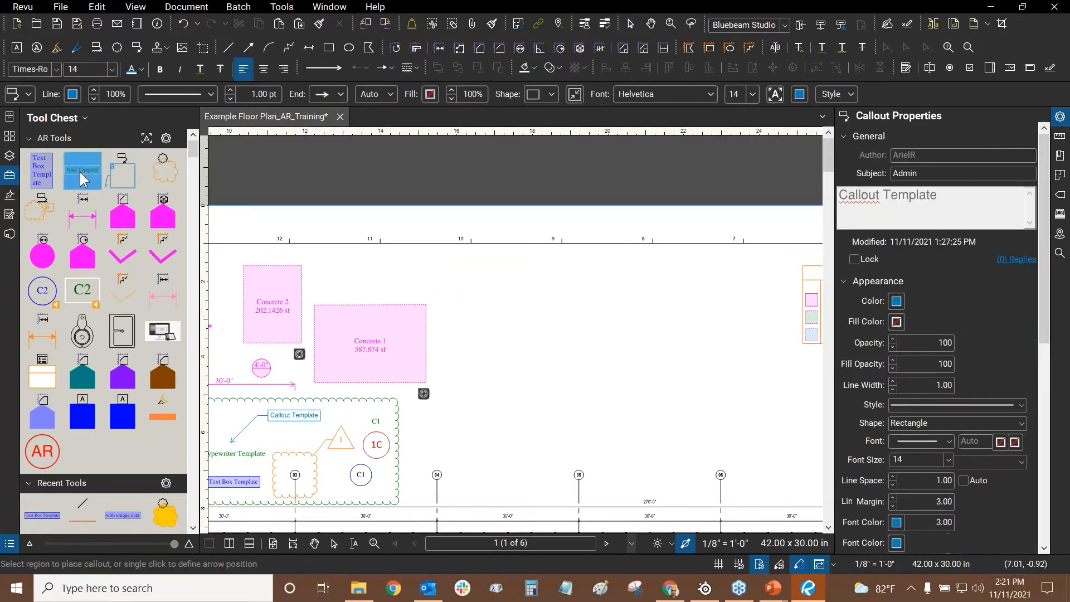
left_click(47, 182)
scroll(537, 241, "down", 1)
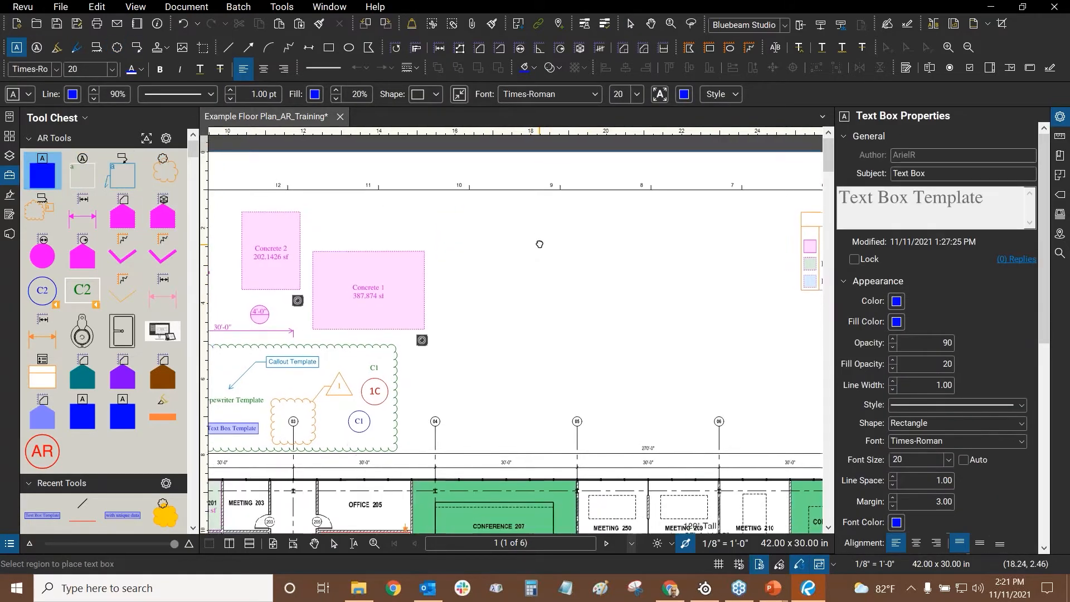
key("Escape")
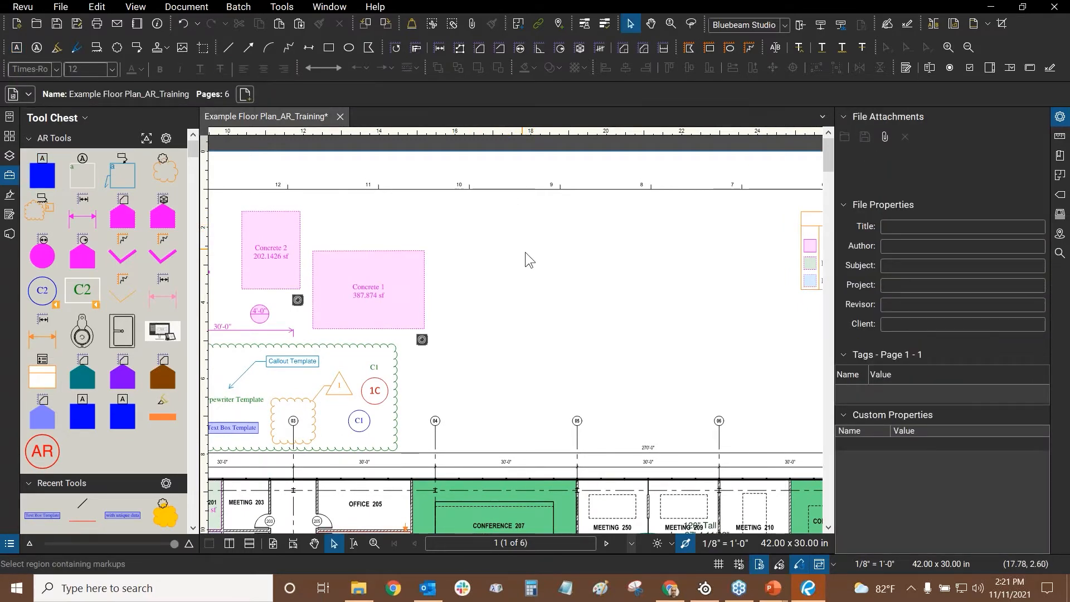
- Place the circled "AR" symbol from AR Tools in the blank area to the right of the Concrete 1 area
left_click_drag(528, 259, 485, 228)
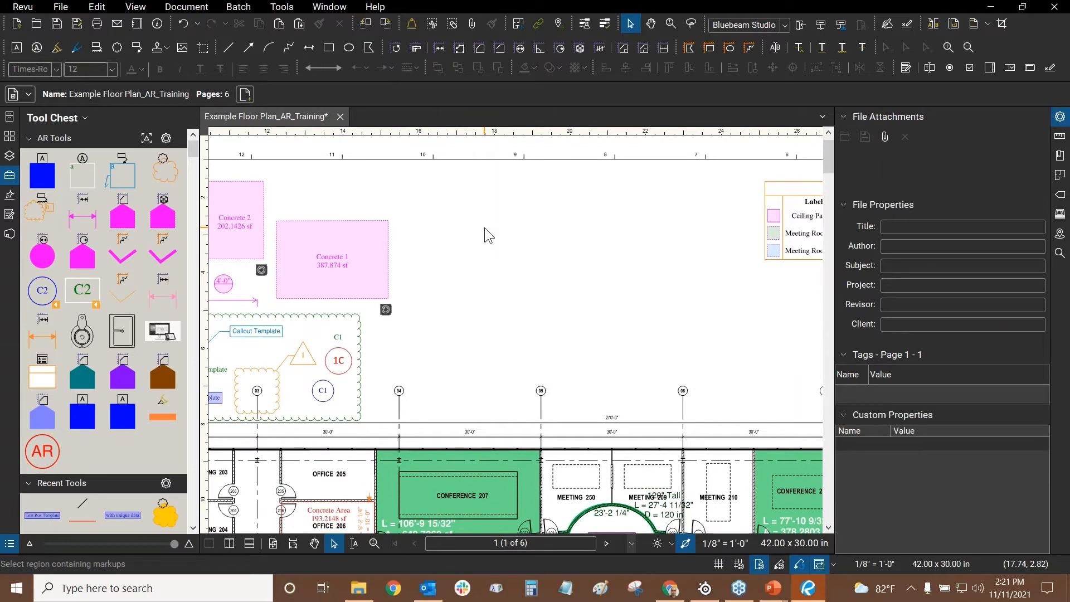
left_click(42, 451)
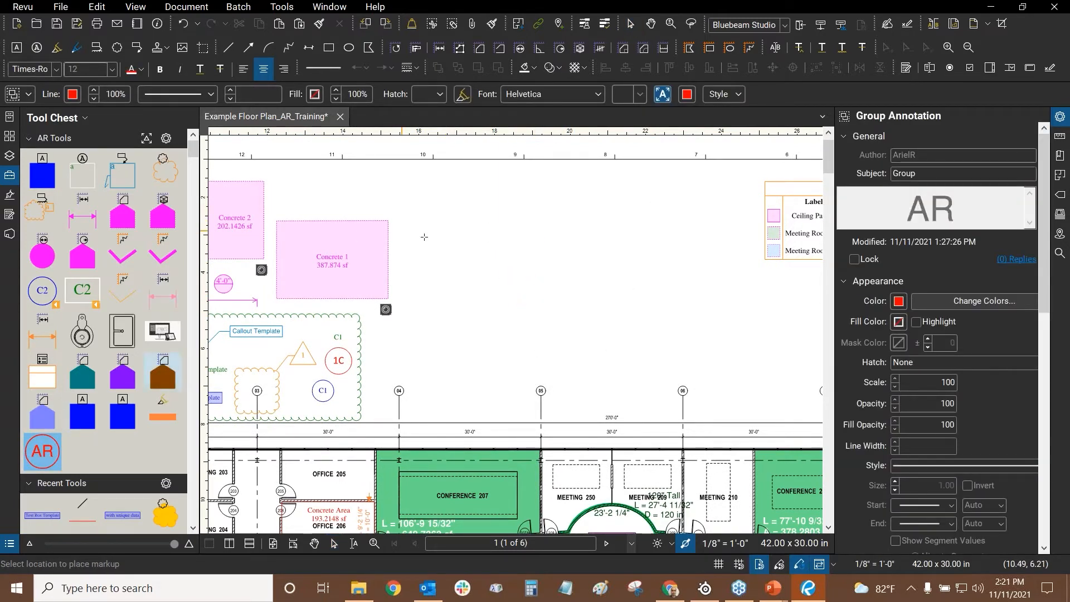
scroll(491, 269, "up", 2)
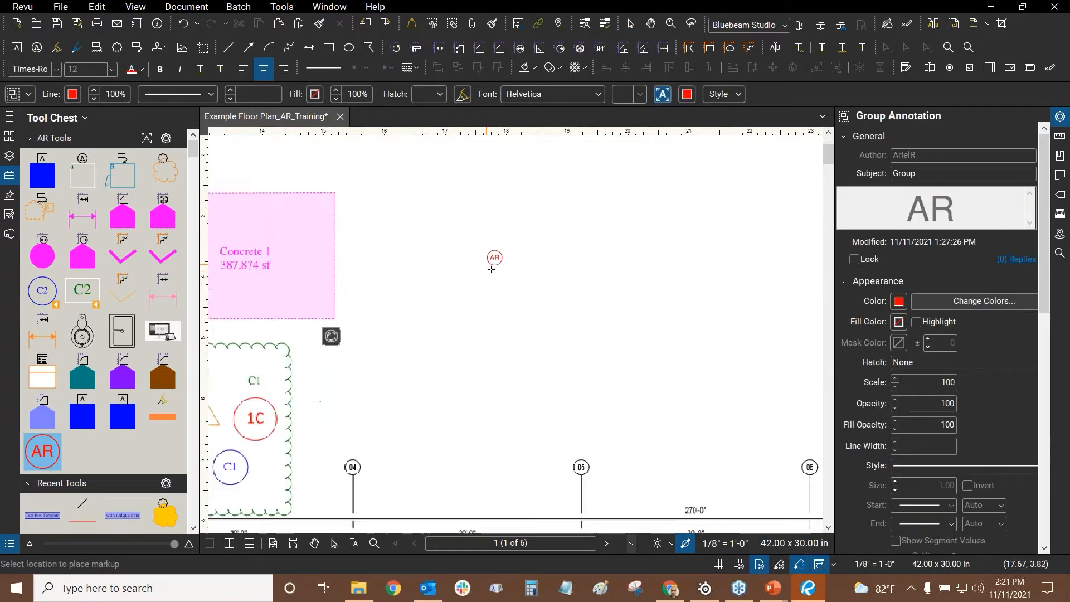
left_click(444, 273)
key("Escape")
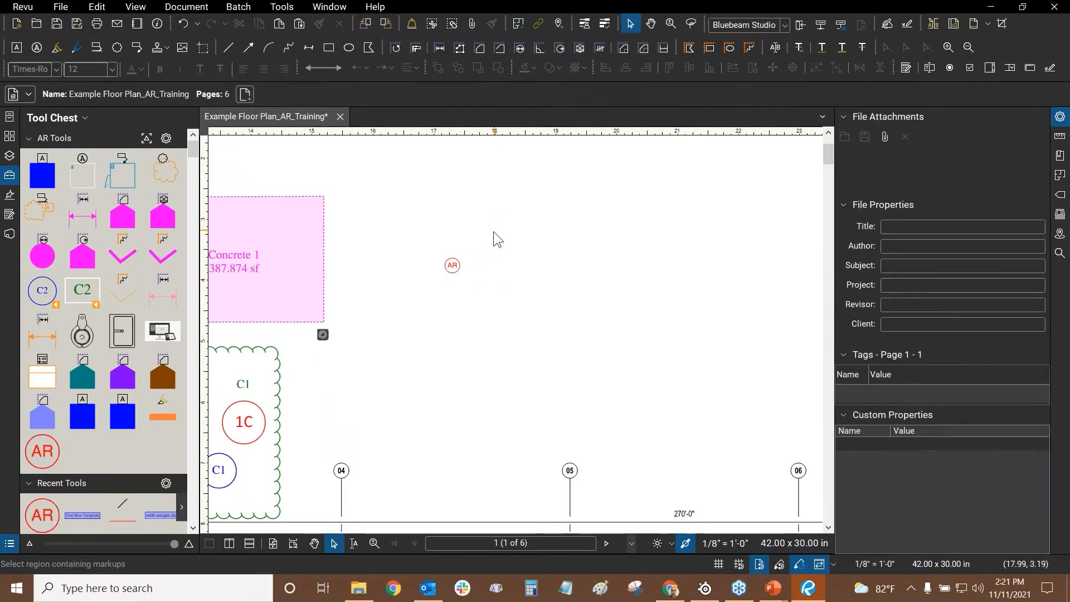
- Ungroup the placed "AR" symbol into its separate text and circle
left_click(461, 267)
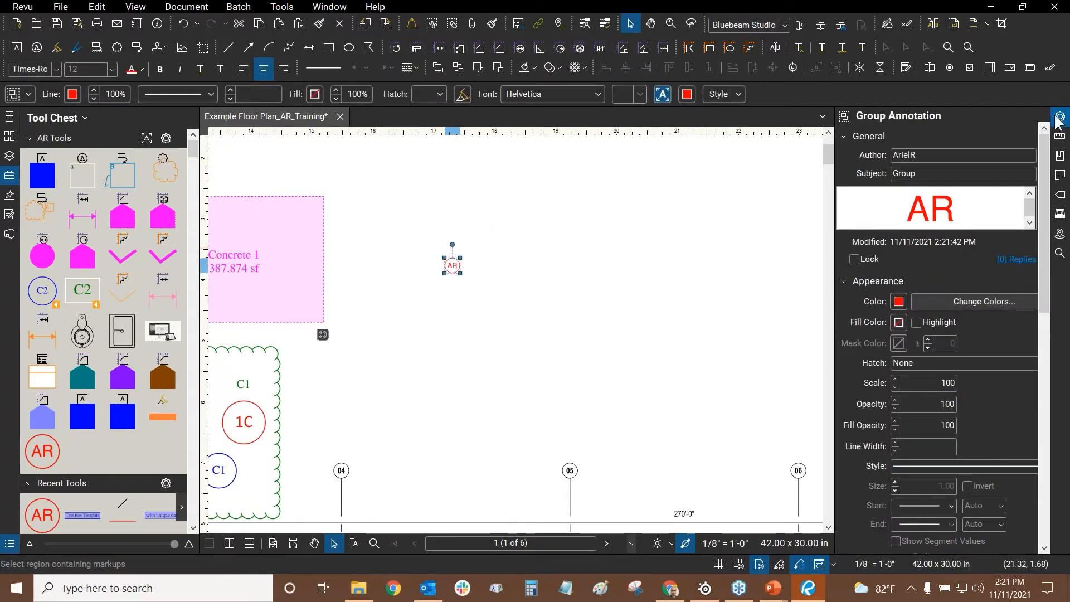
scroll(446, 256, "up", 5)
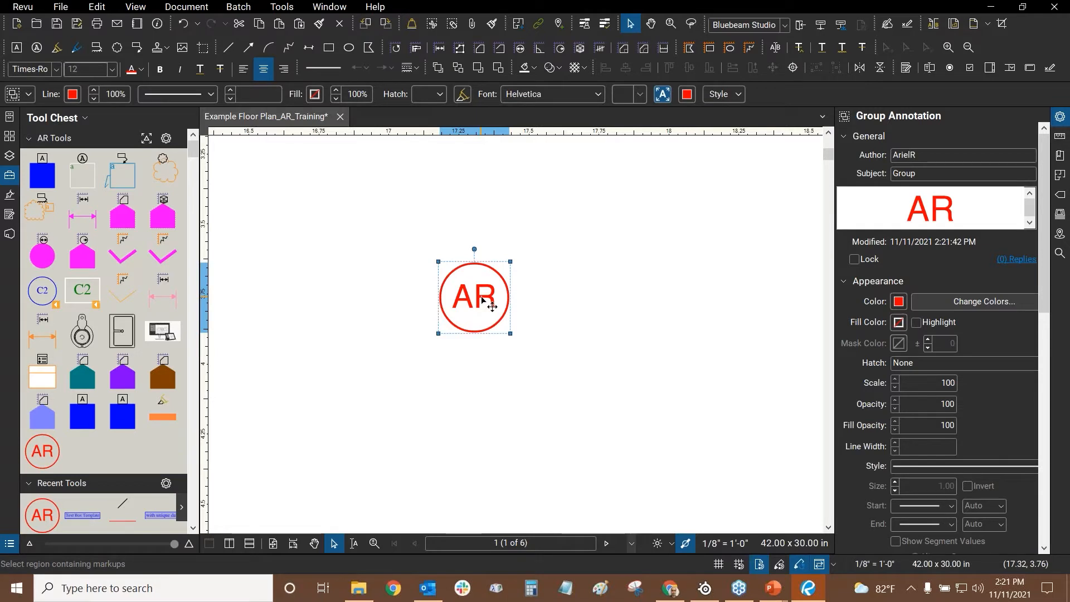
right_click(483, 301)
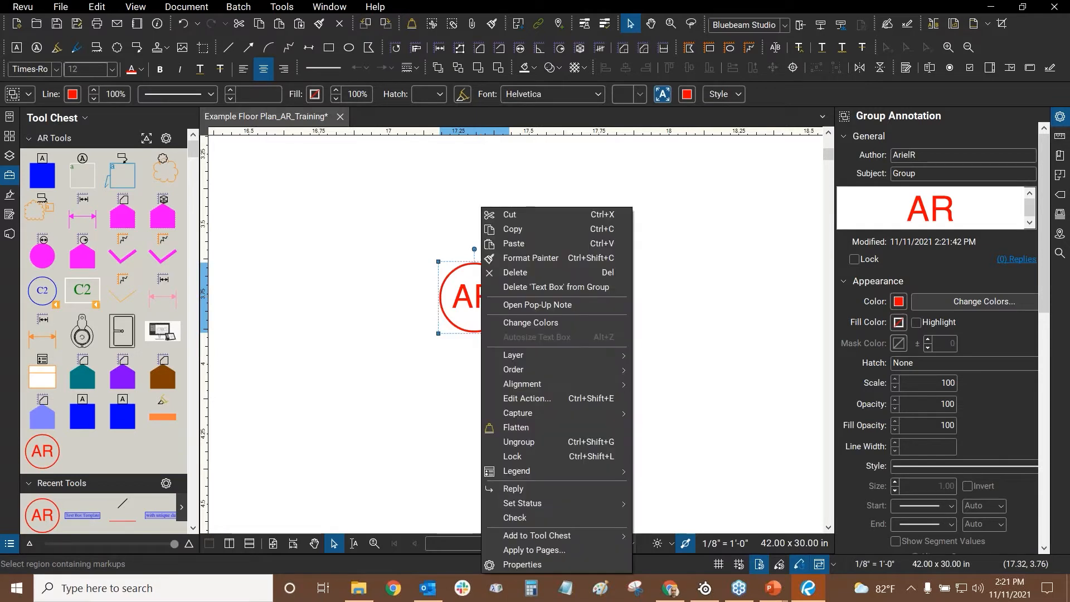
left_click(536, 444)
left_click(472, 423)
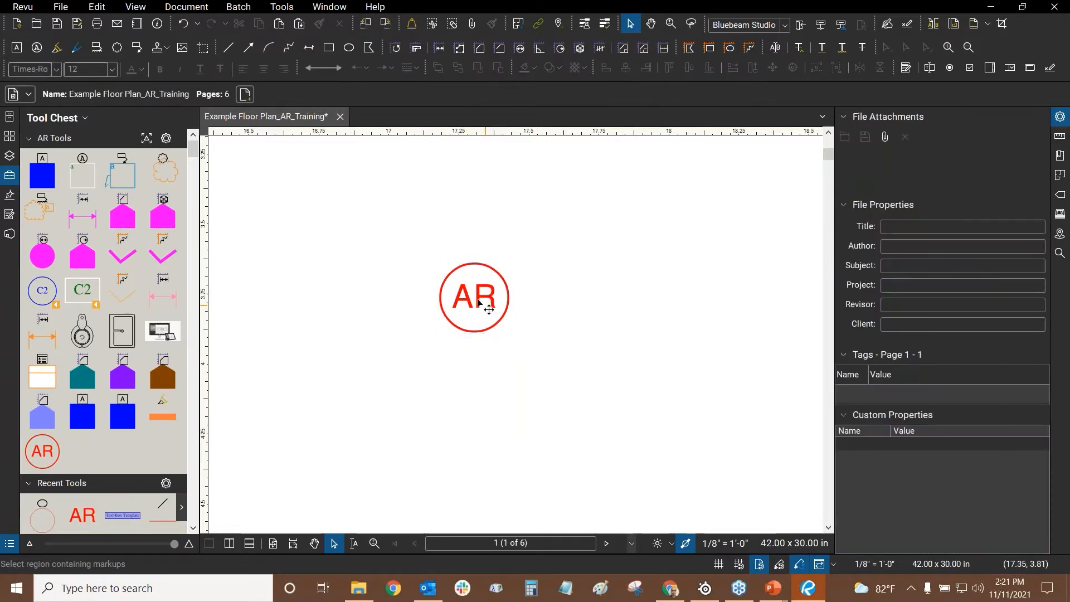
- Select the symbol's text and circle individually and inspect their properties
left_click(473, 290)
left_click(467, 265)
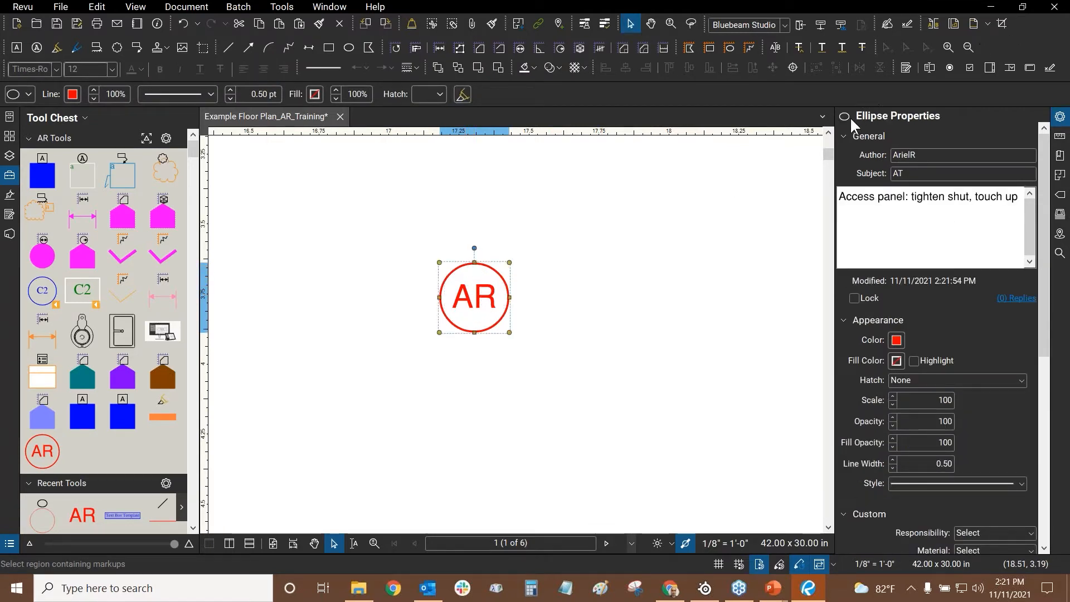
left_click(524, 328)
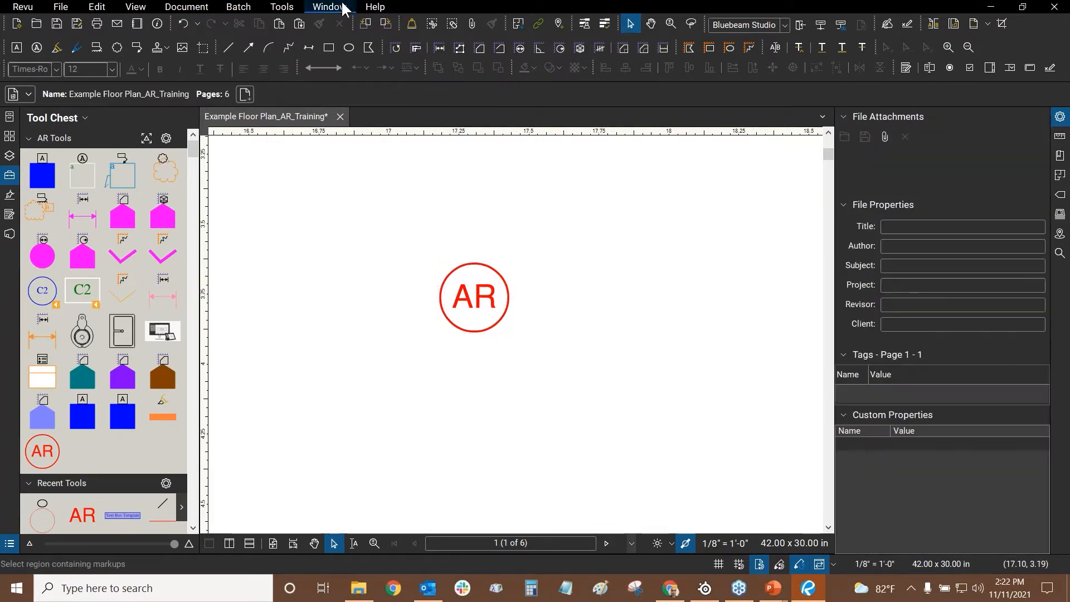
left_click(281, 23)
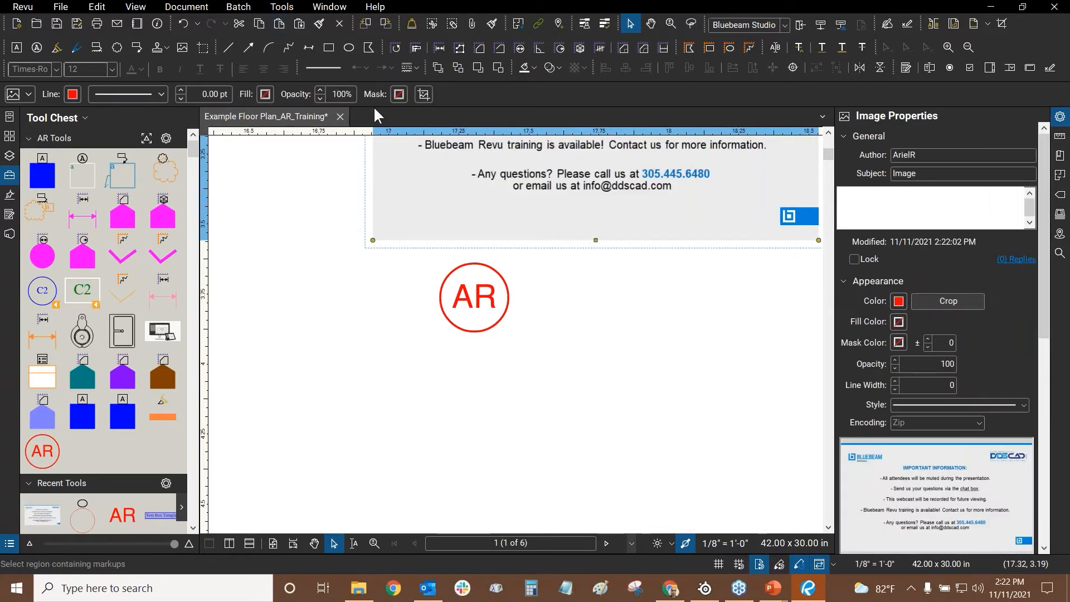
left_click(303, 152)
scroll(574, 237, "down", 3)
left_click(584, 205)
key("Delete")
- Review the markup tools available for drawing text and shapes without adding a markup
left_click(283, 8)
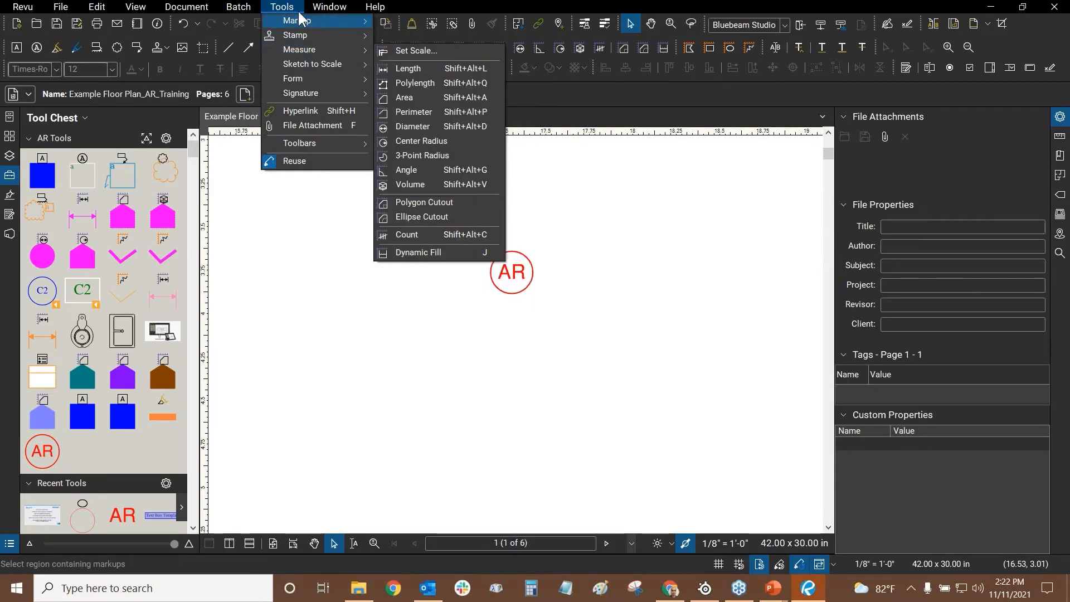
mouse_move(303, 21)
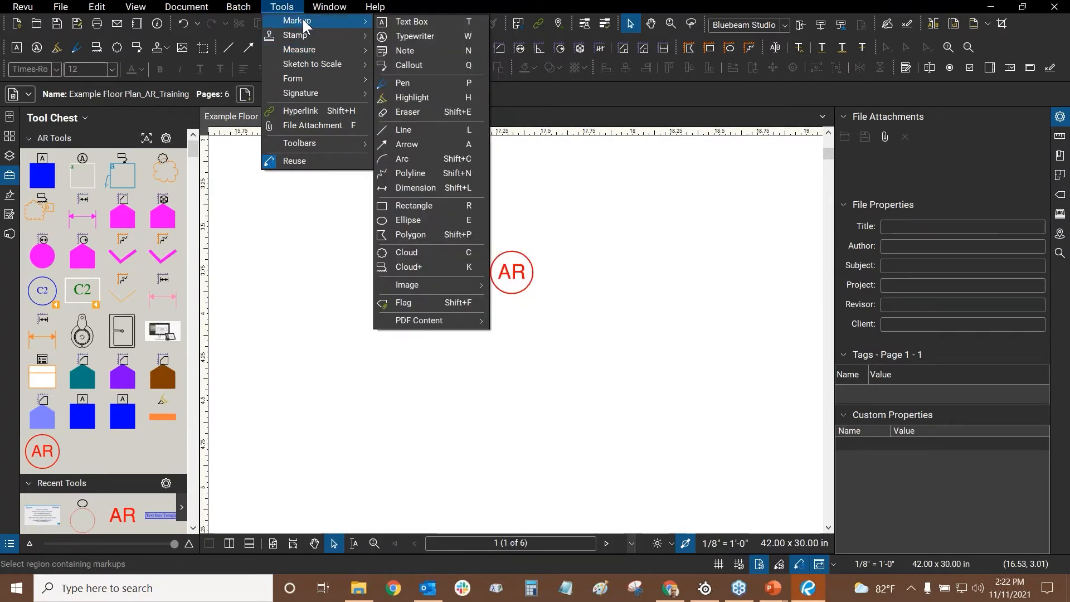
left_click(403, 219)
scroll(392, 234, "down", 3)
left_click_drag(399, 221, 452, 214)
key("Escape")
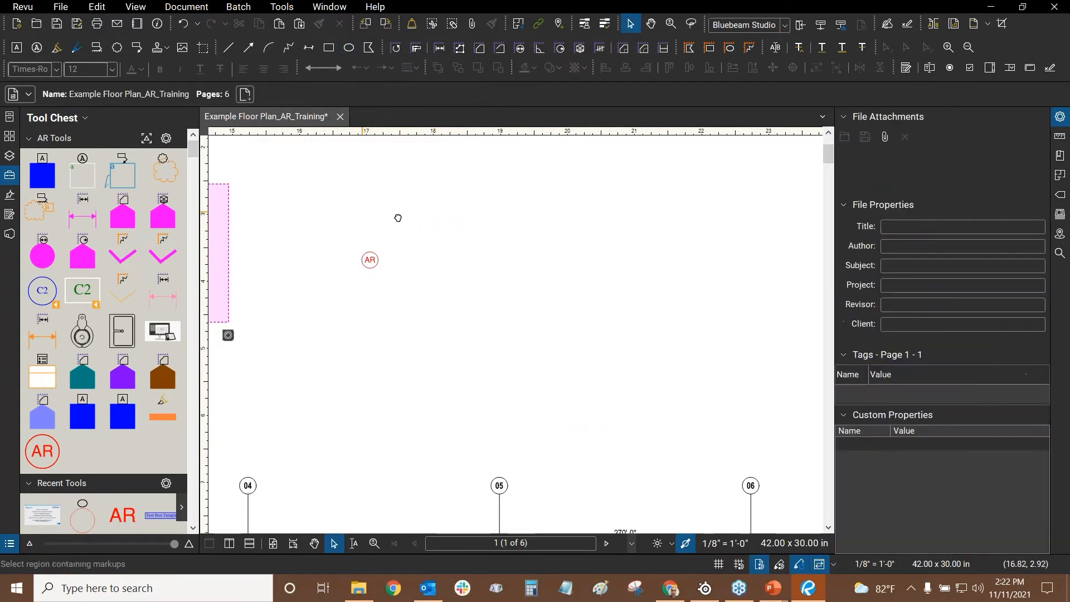
- Window-select the "AR" text and its surrounding circle and group them into one symbol
scroll(349, 223, "up", 5)
left_click(582, 287)
left_click_drag(705, 178, 404, 383)
right_click(562, 272)
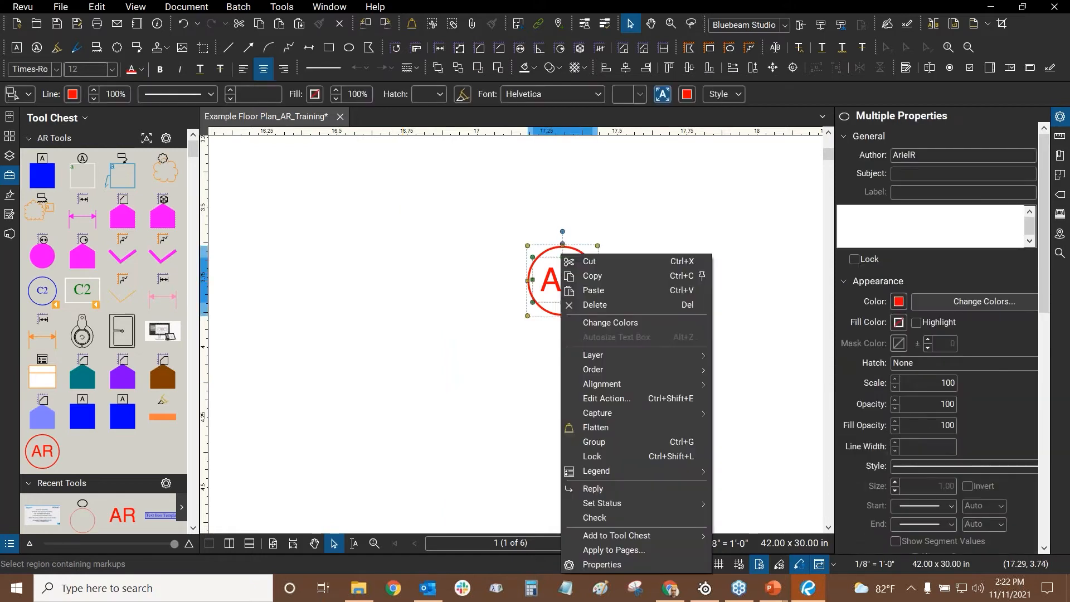
left_click(601, 442)
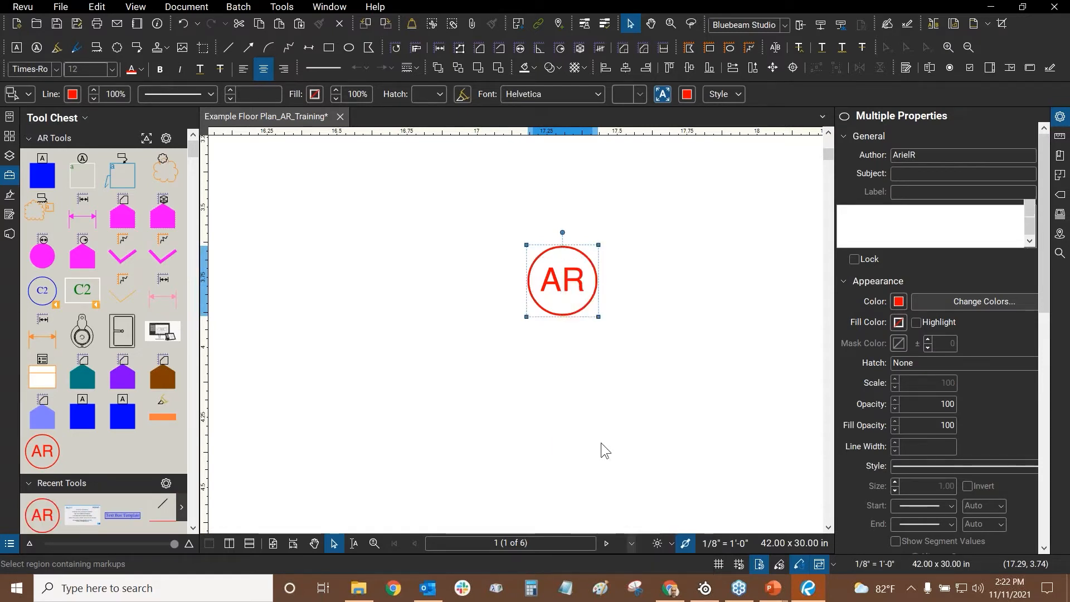
- Select the regrouped "AR" symbol and examine its group annotation properties
left_click(651, 349)
left_click(551, 277)
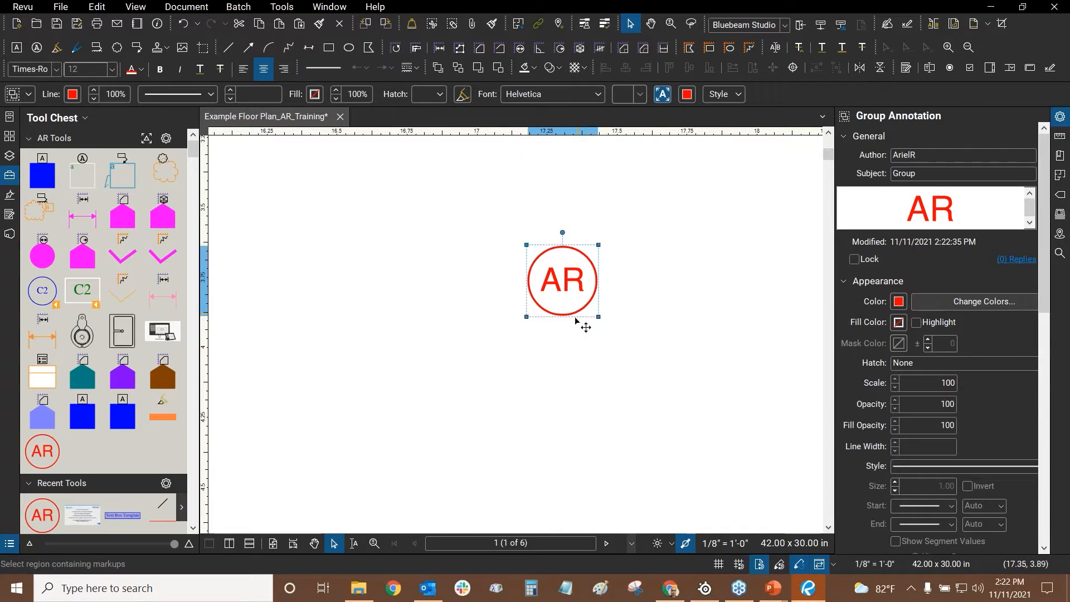
left_click(867, 117)
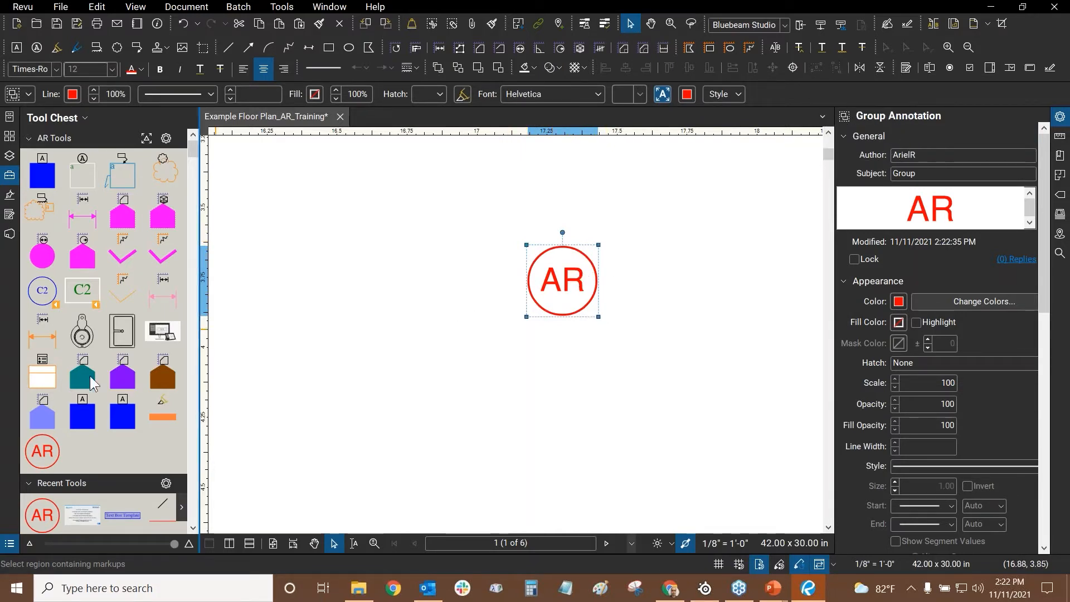
left_click(568, 320)
left_click(559, 286)
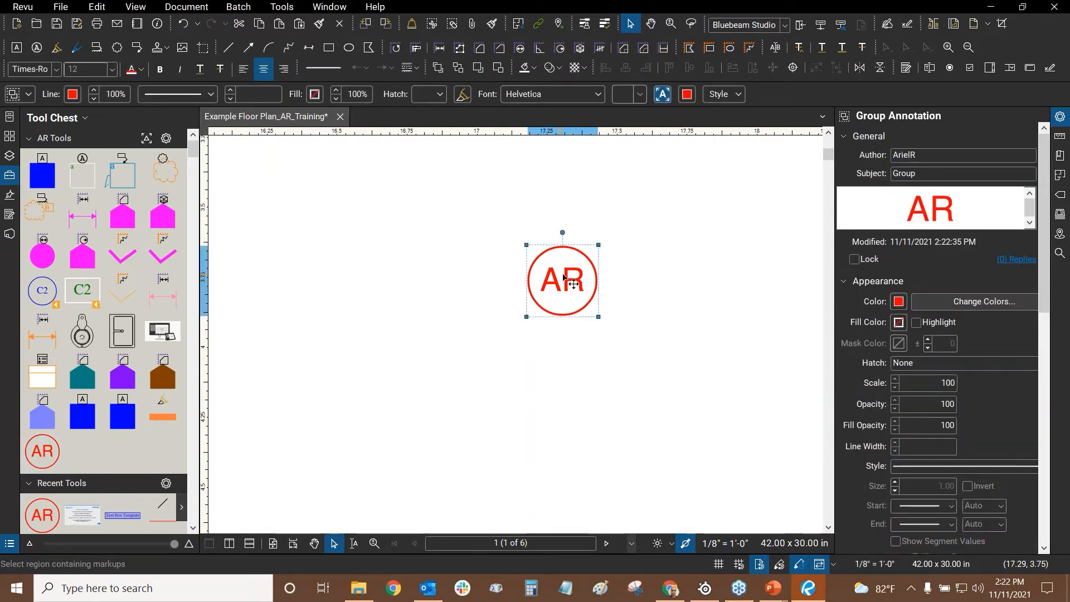
- Delete the grouped "AR" symbol from the floor plan and clear the markup selection
key("Delete")
left_click_drag(559, 267, 361, 302)
scroll(359, 299, "down", 2)
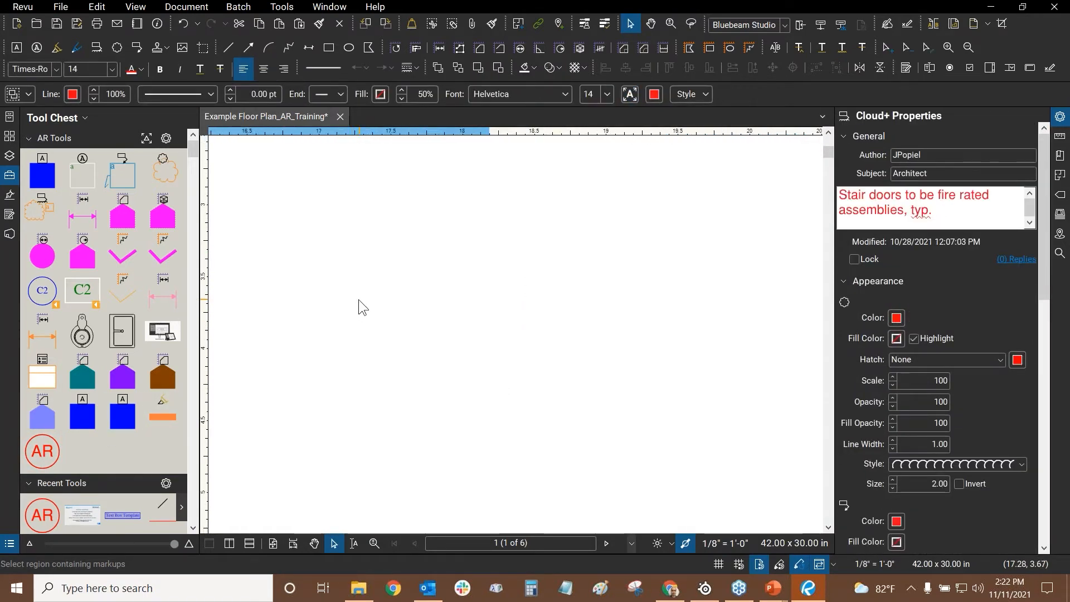
scroll(379, 284, "down", 5)
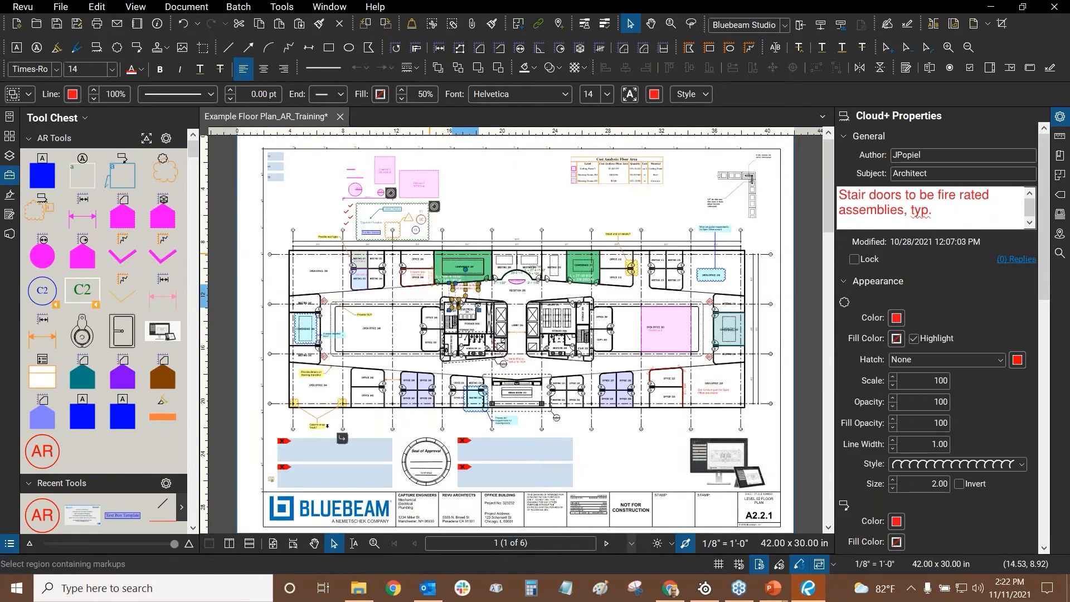
left_click(523, 211)
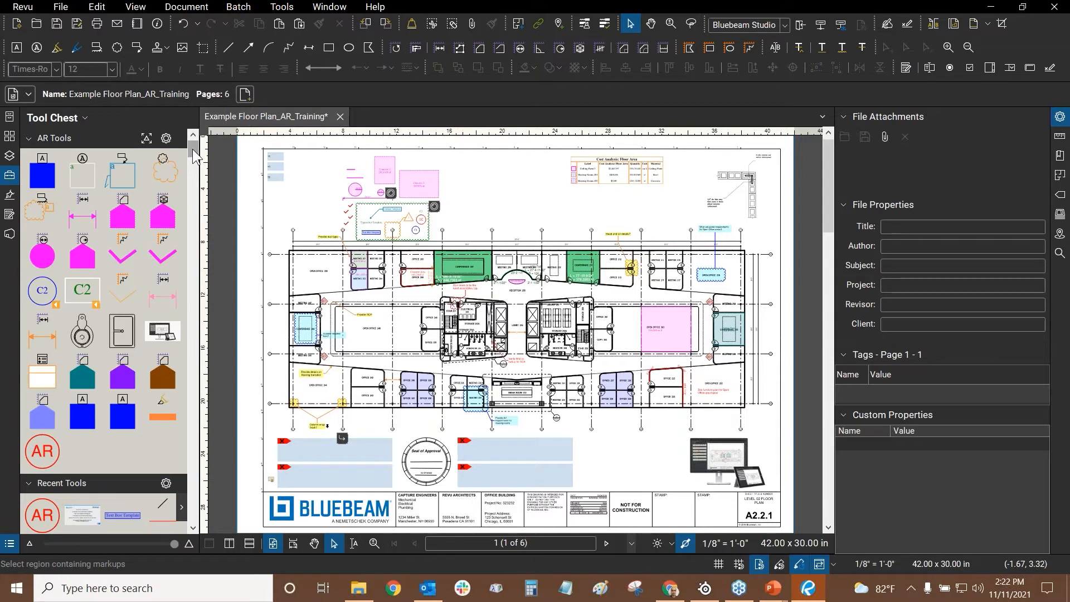
- Browse the Tool Chest's stamp, proofreading, design, door, window and electrical tool sets
left_click_drag(193, 149, 190, 177)
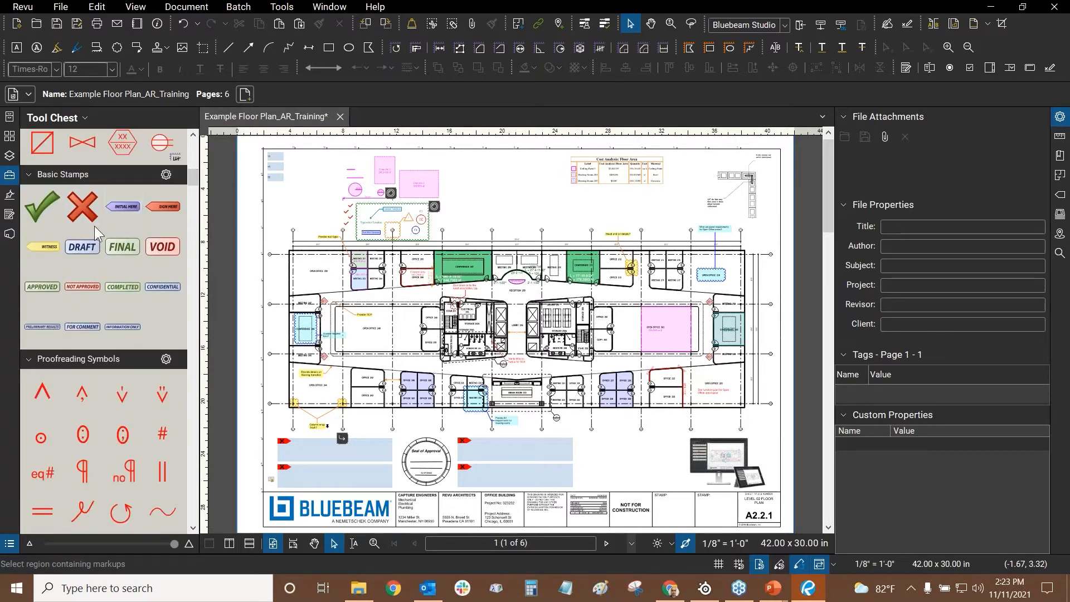
scroll(95, 226, "down", 3)
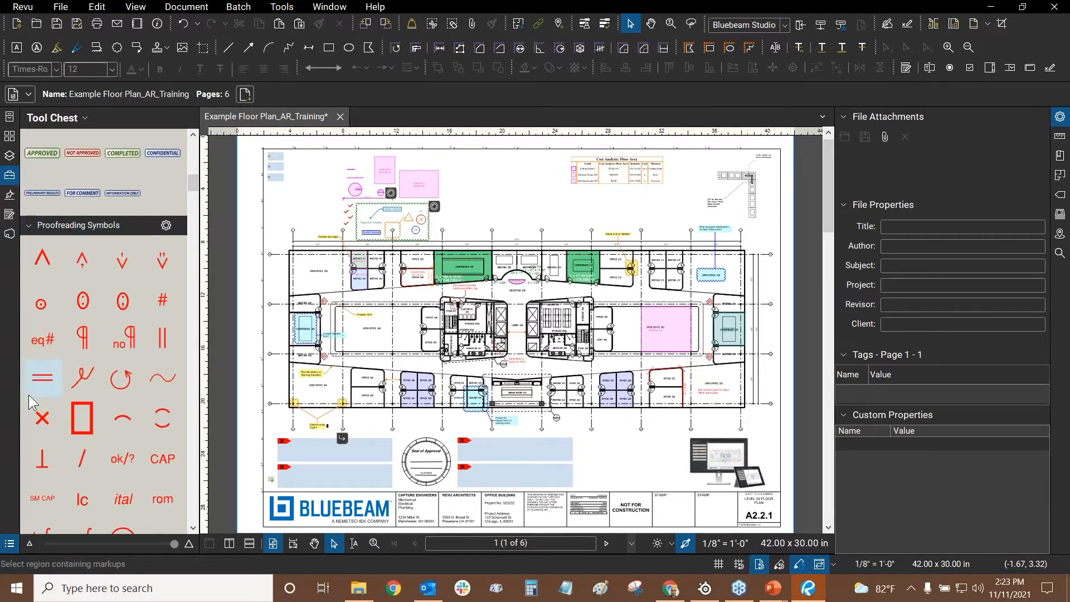
scroll(78, 335, "down", 5)
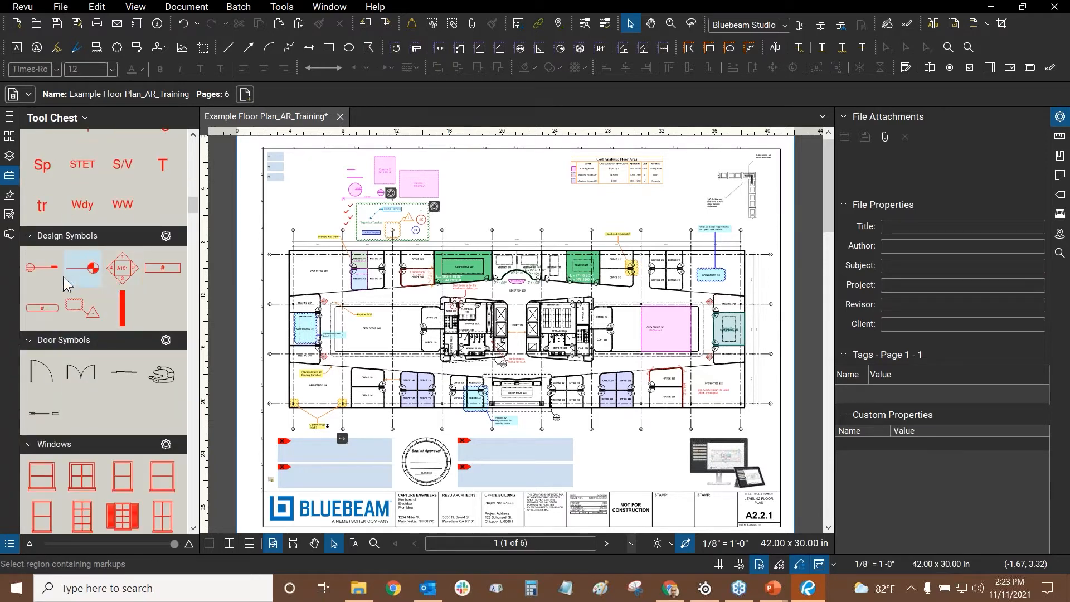
scroll(67, 276, "down", 6)
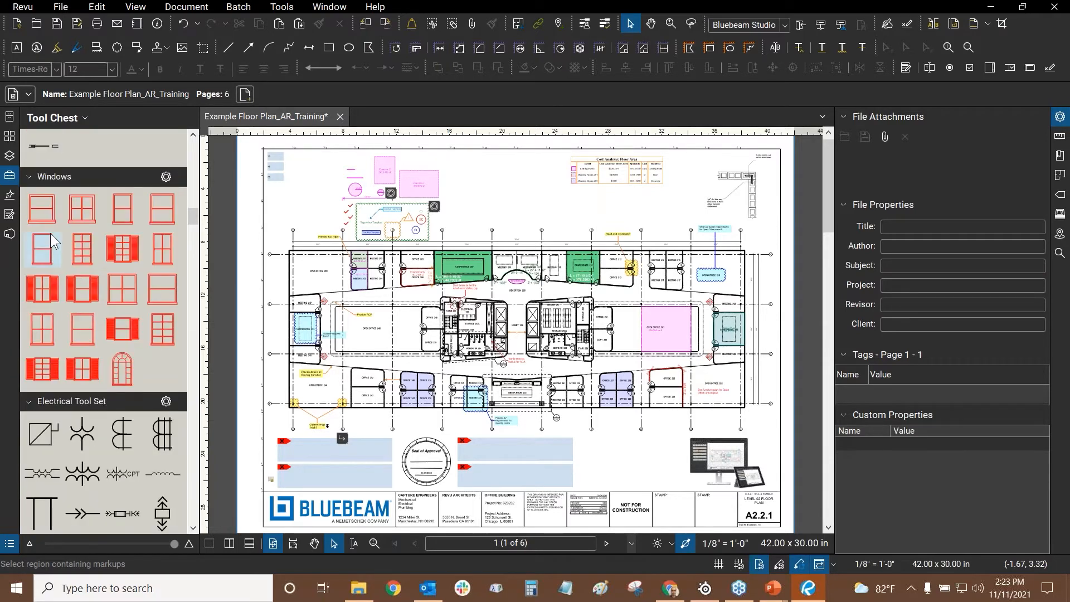
scroll(114, 284, "down", 6)
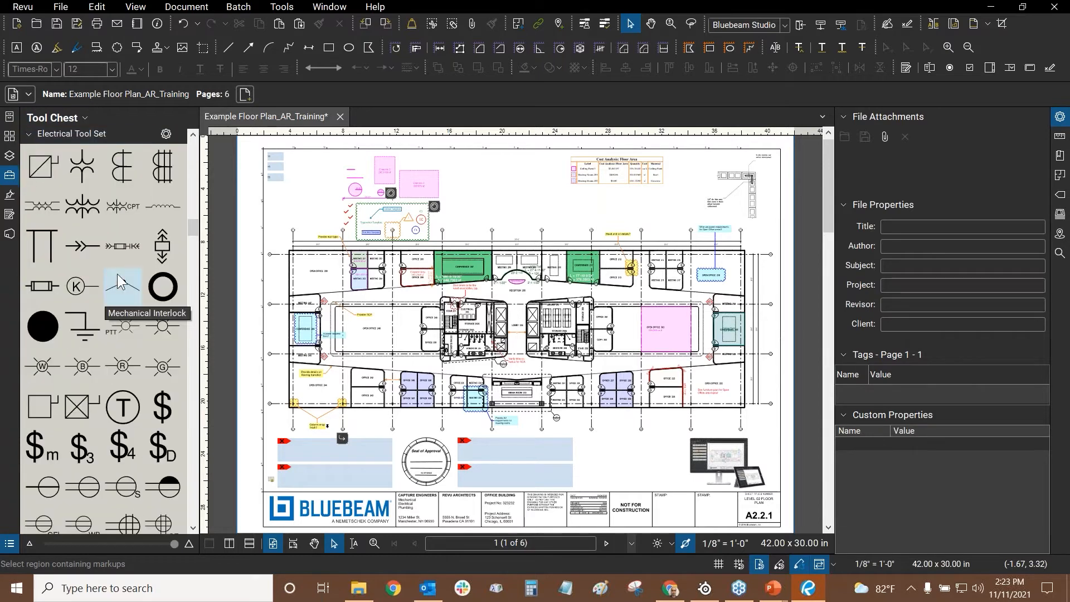
scroll(118, 273, "up", 4)
scroll(72, 234, "up", 6)
scroll(74, 279, "down", 9)
scroll(75, 282, "up", 3)
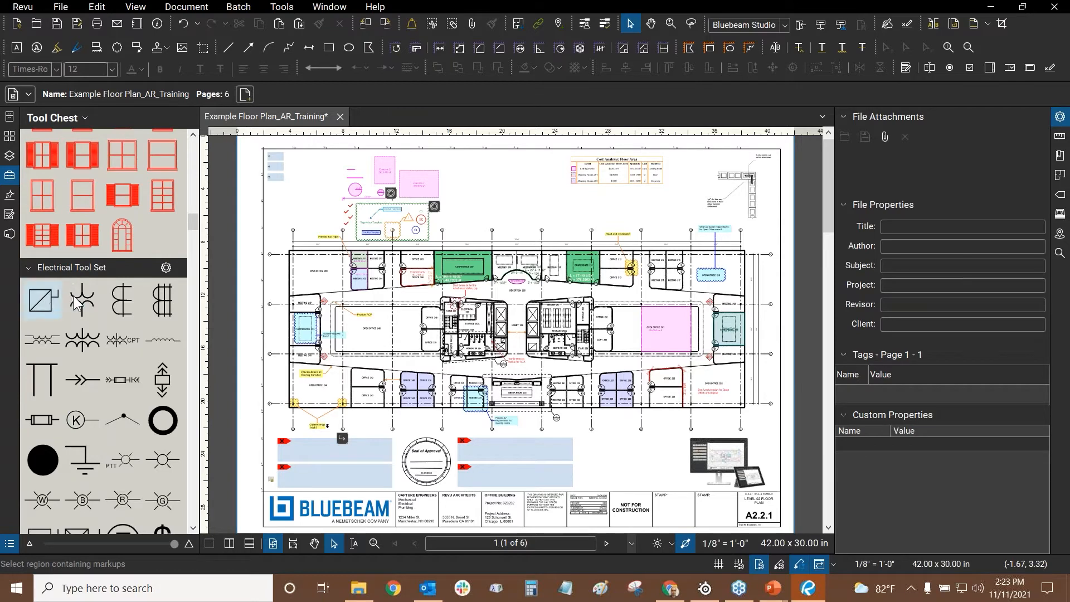
- Examine the plumbing, HVAC, appliance/kitchen and furniture tool sets in the Tool Chest
scroll(88, 295, "down", 8)
scroll(89, 297, "down", 12)
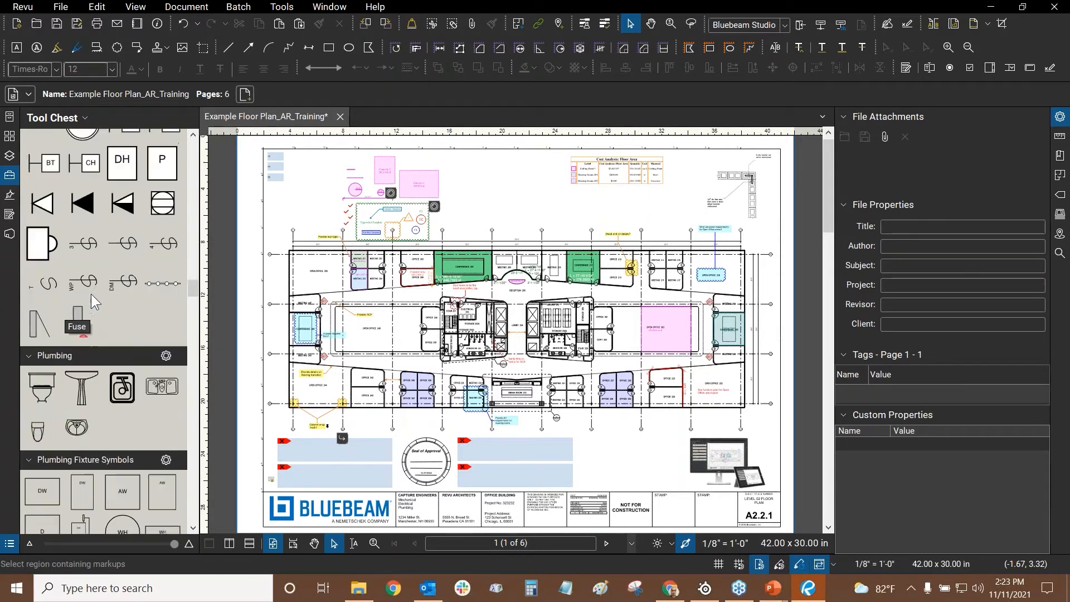
scroll(122, 401, "down", 12)
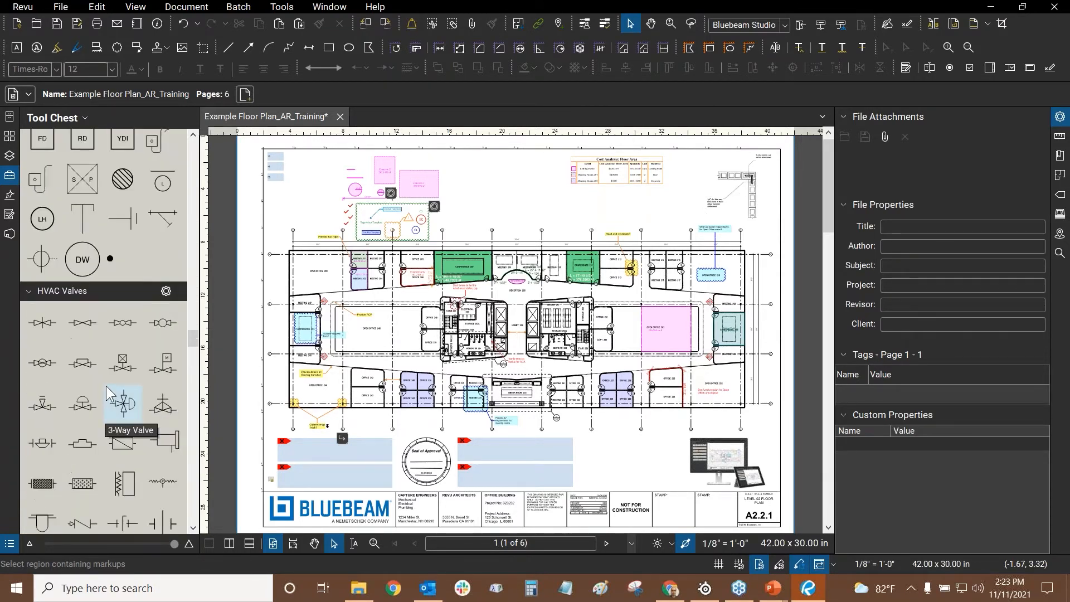
scroll(108, 380, "down", 15)
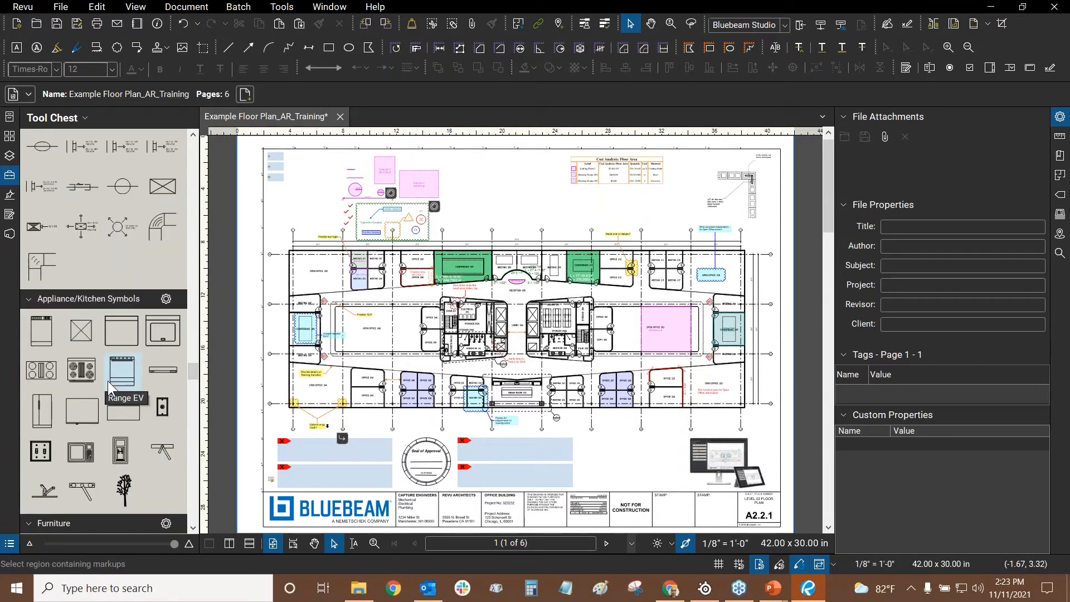
scroll(108, 371, "up", 1)
scroll(108, 370, "down", 5)
scroll(108, 369, "up", 4)
scroll(106, 371, "down", 5)
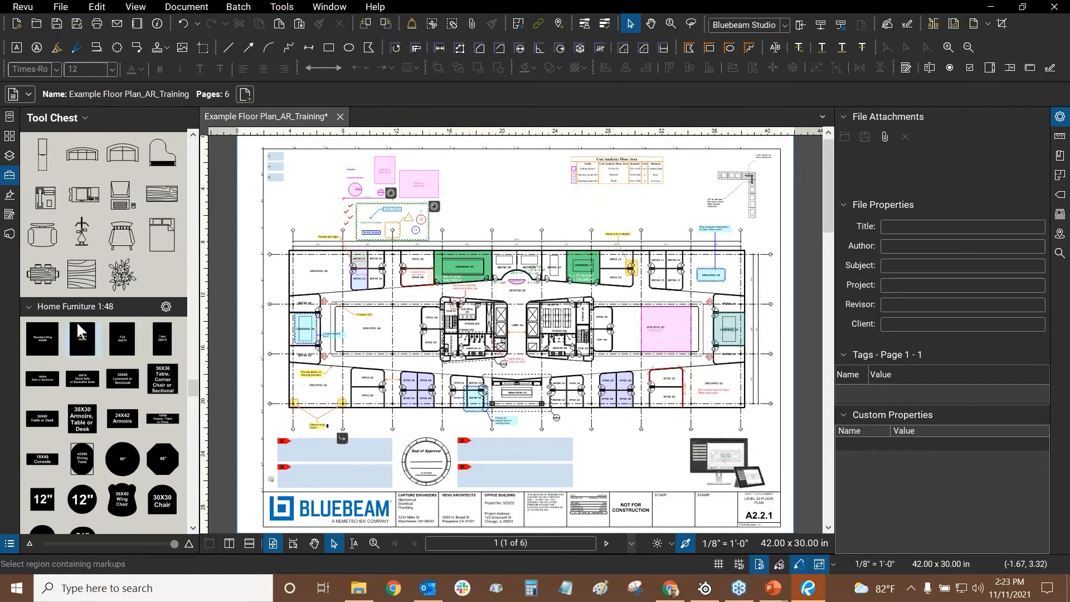
scroll(96, 279, "up", 2)
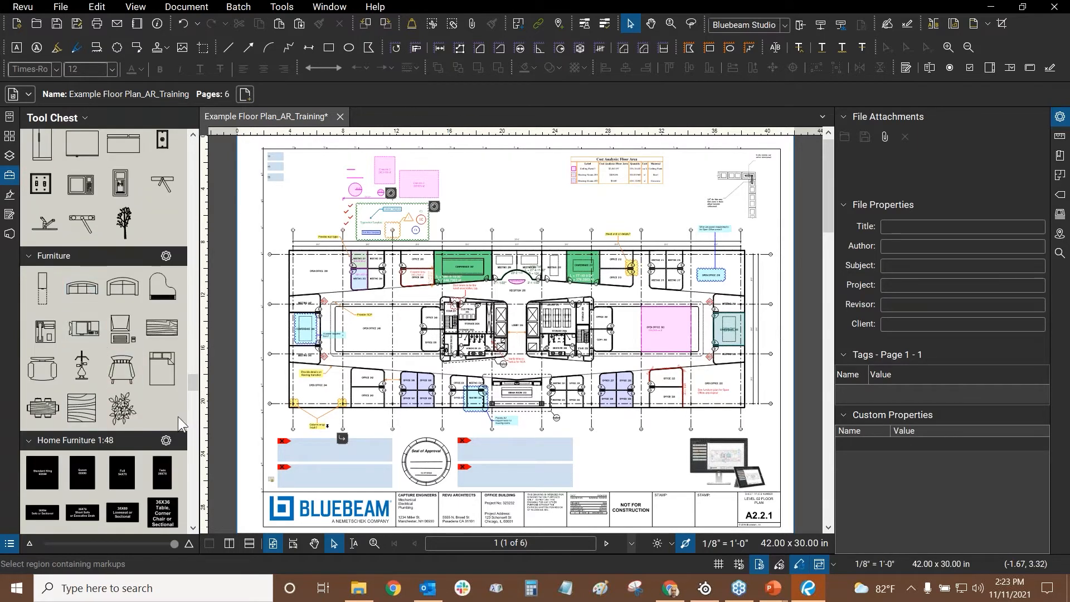
scroll(138, 393, "down", 9)
scroll(93, 341, "down", 3)
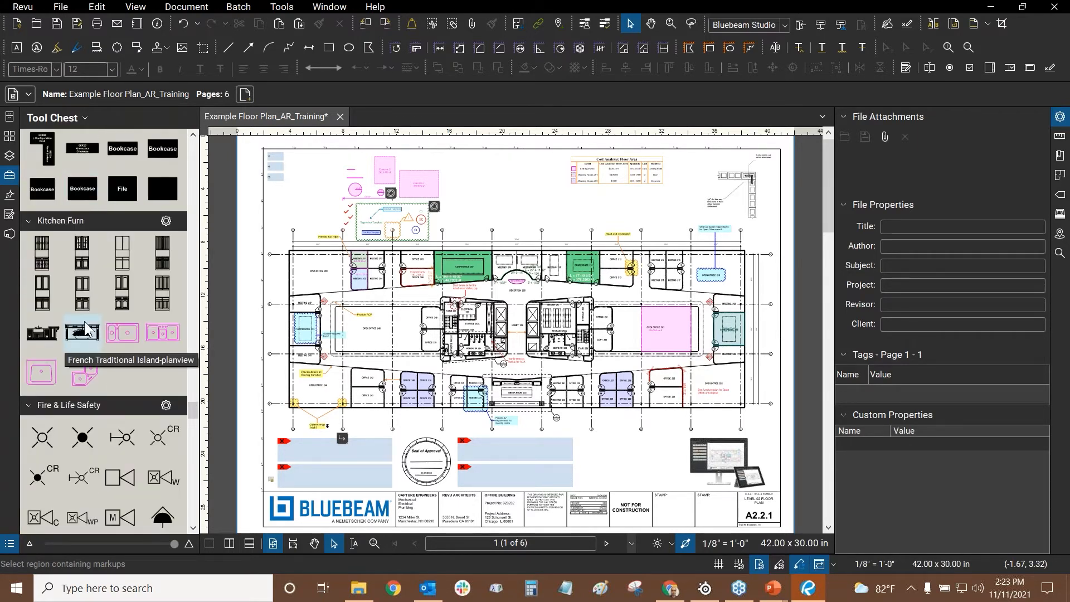
- Review the tool sets from Fire & Life Safety through Landscaping Tools, including People, Estimation tools and Punchkey Plan, and return to AR Tools
scroll(117, 369, "down", 3)
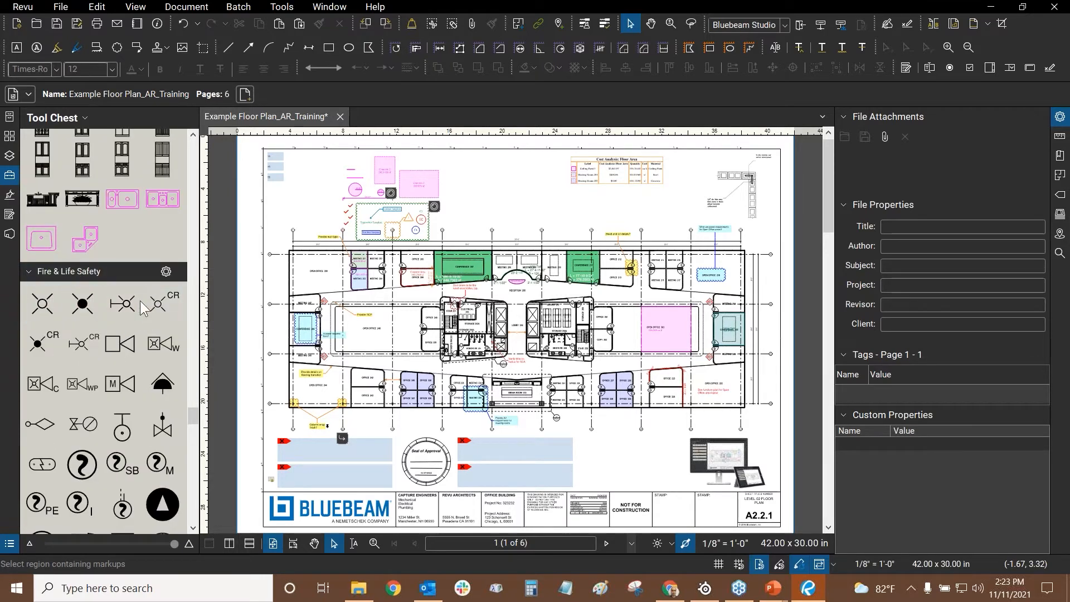
scroll(86, 316, "down", 15)
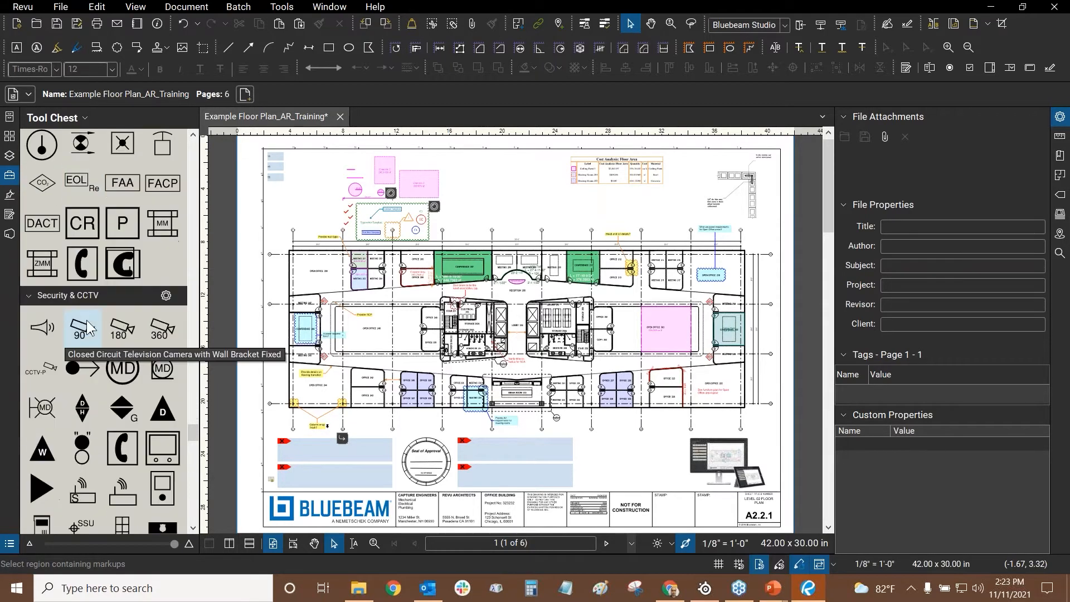
scroll(83, 290, "down", 10)
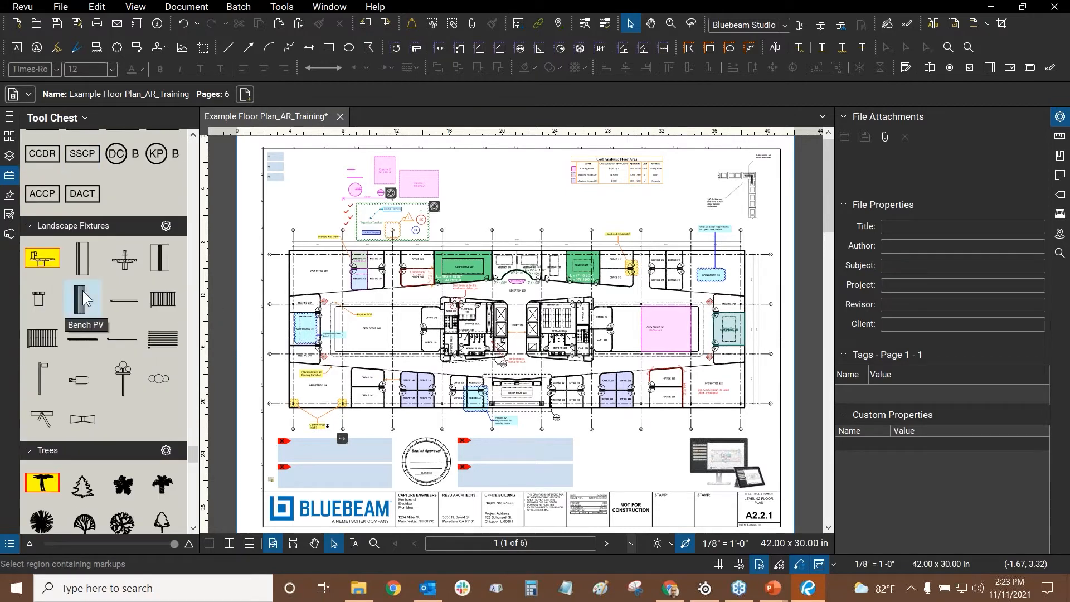
scroll(113, 300, "up", 2)
scroll(110, 298, "down", 3)
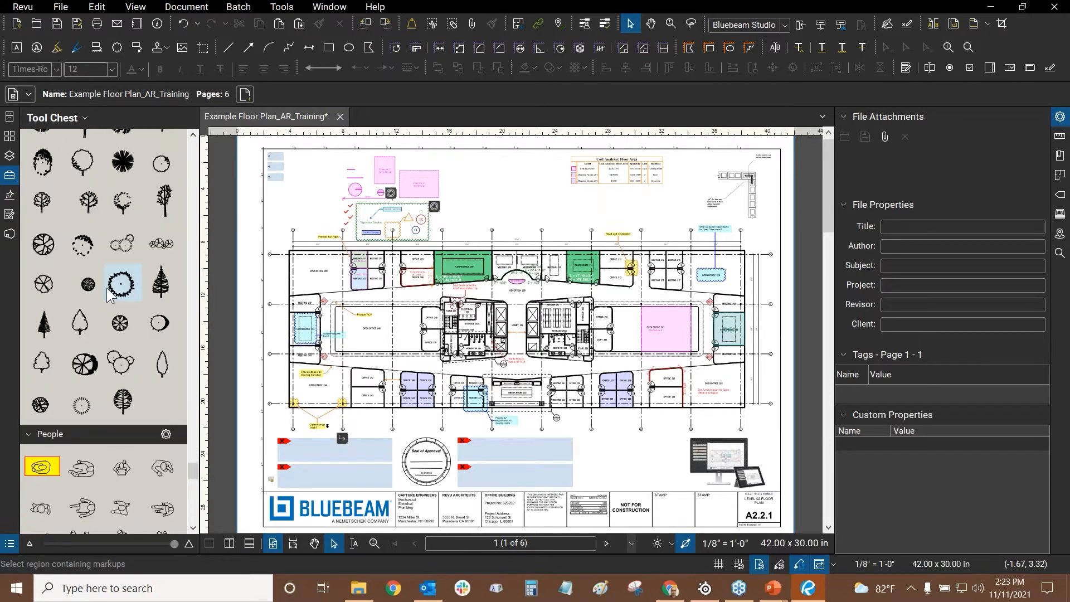
scroll(109, 296, "down", 6)
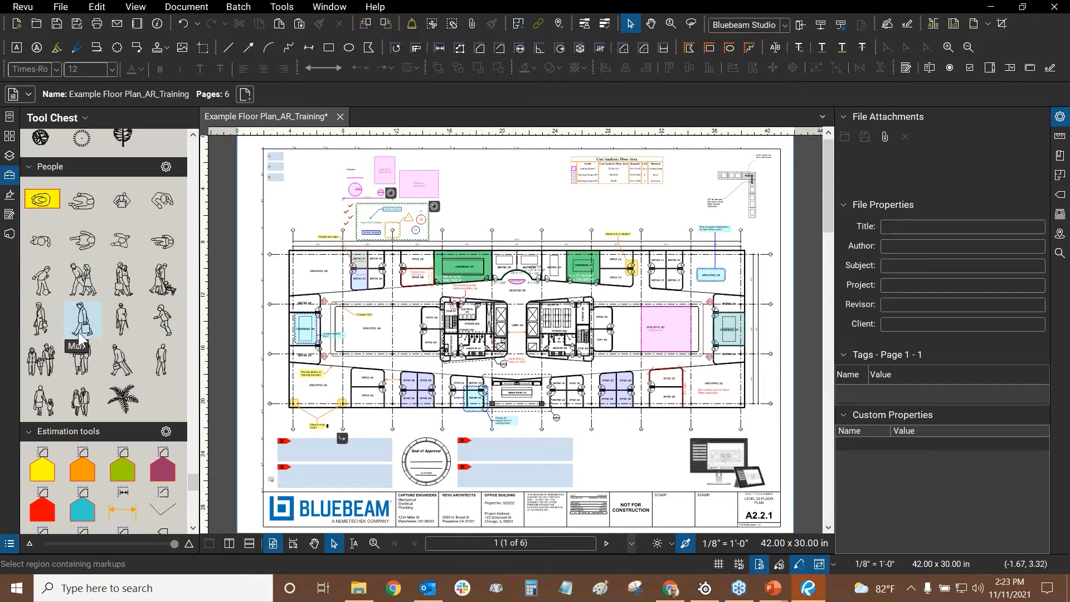
scroll(86, 304, "down", 5)
scroll(99, 256, "up", 5)
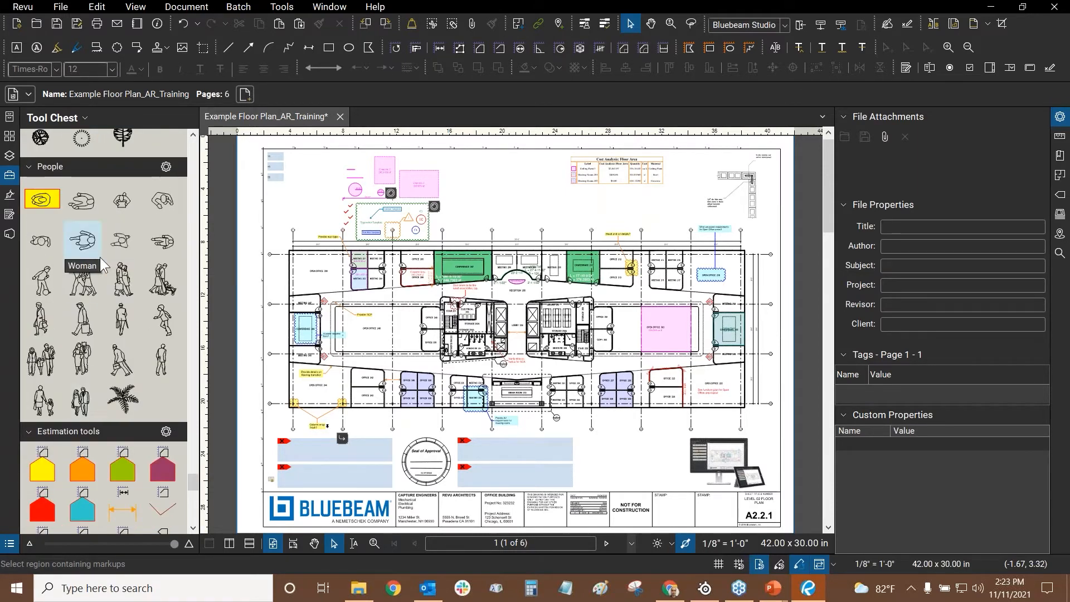
scroll(100, 260, "down", 3)
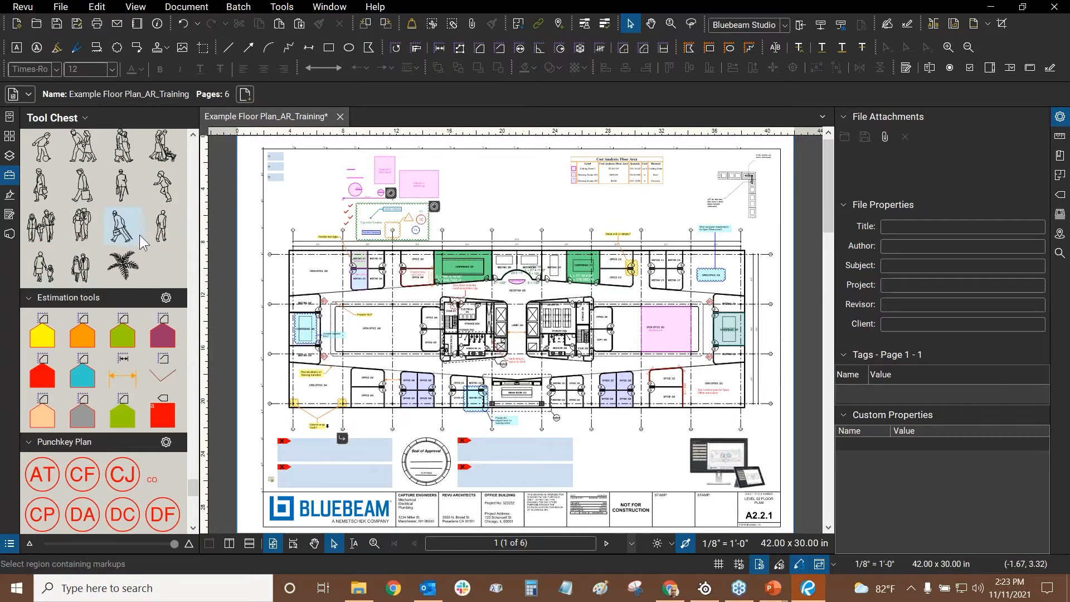
scroll(148, 233, "down", 9)
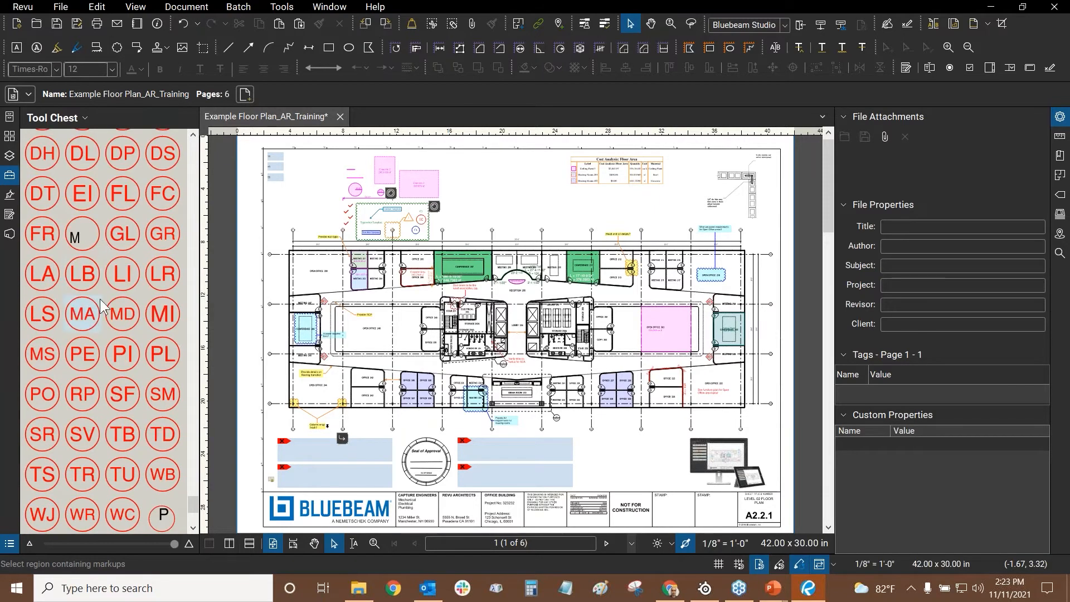
scroll(98, 304, "up", 6)
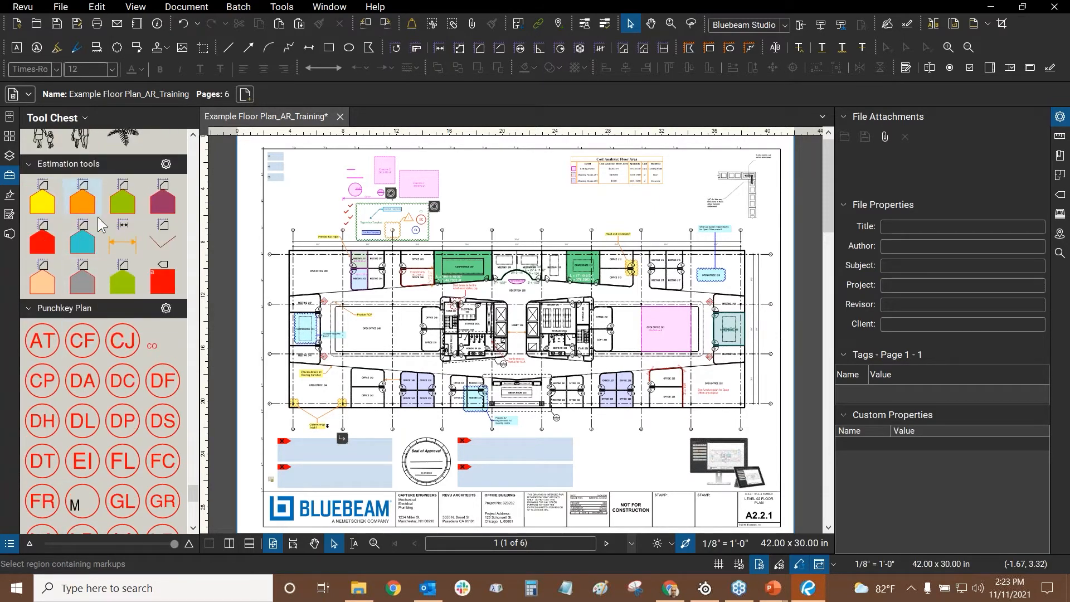
scroll(83, 287, "down", 9)
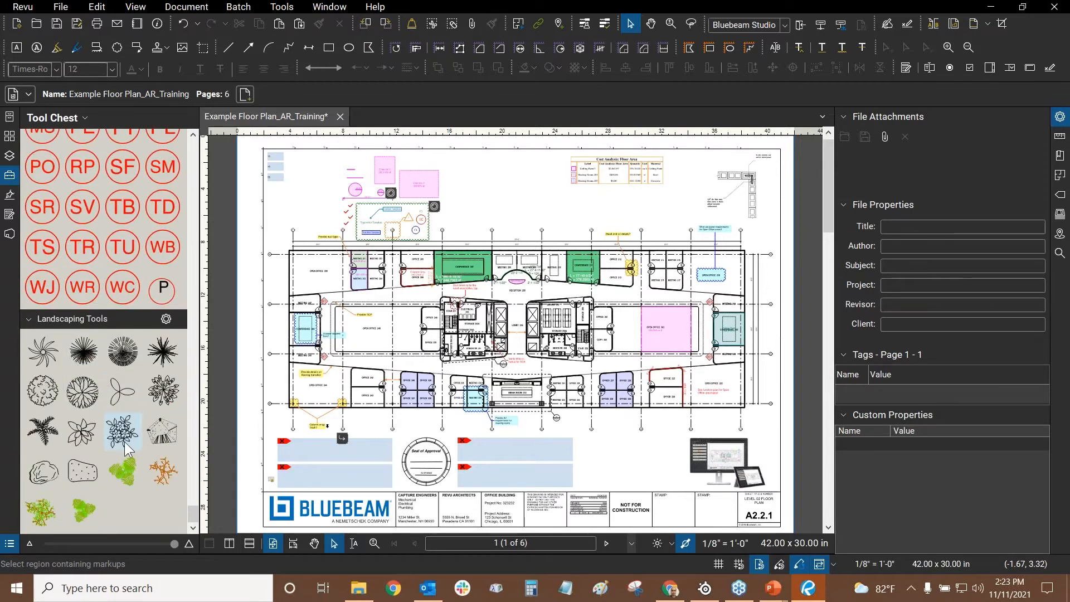
left_click_drag(193, 514, 216, 137)
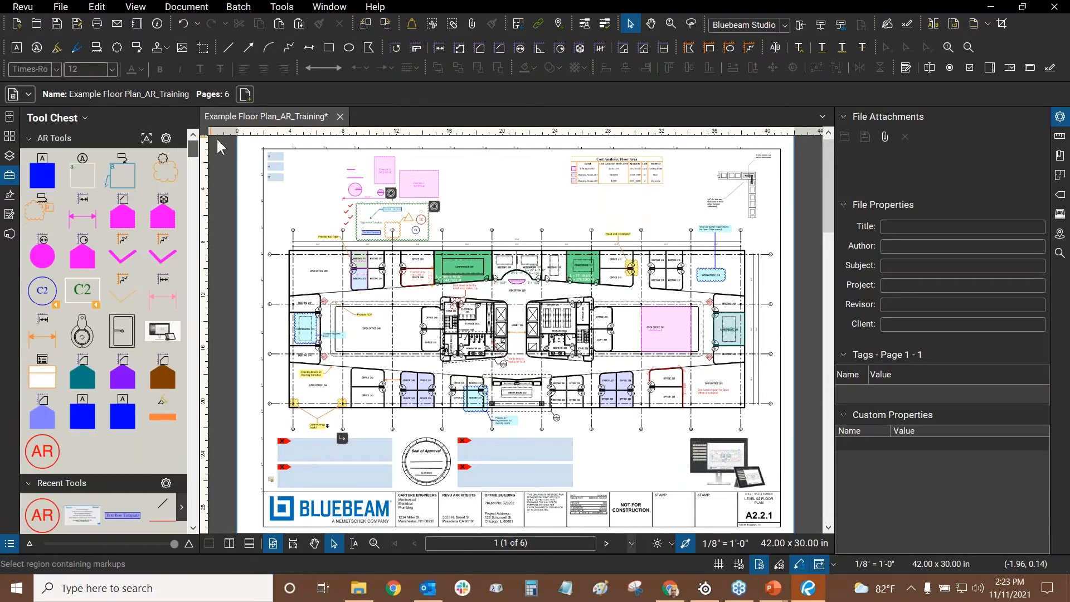
- Switch to Chrome and go to the Tool Sets section of Bluebeam's Revu Custom Libraries page
left_click(670, 588)
left_click(81, 4)
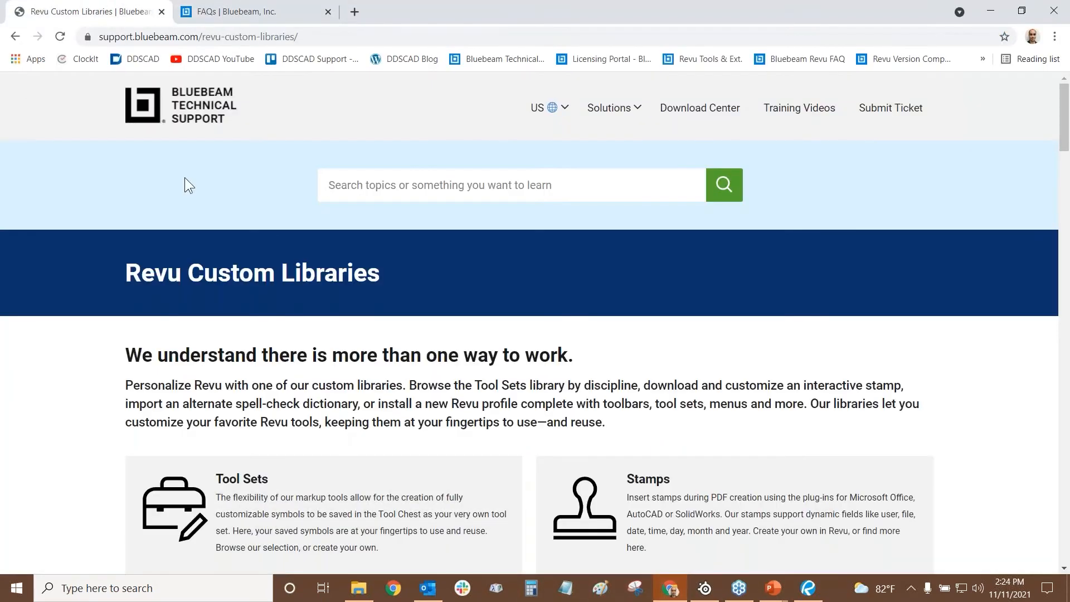
left_click(148, 35)
scroll(569, 241, "down", 5)
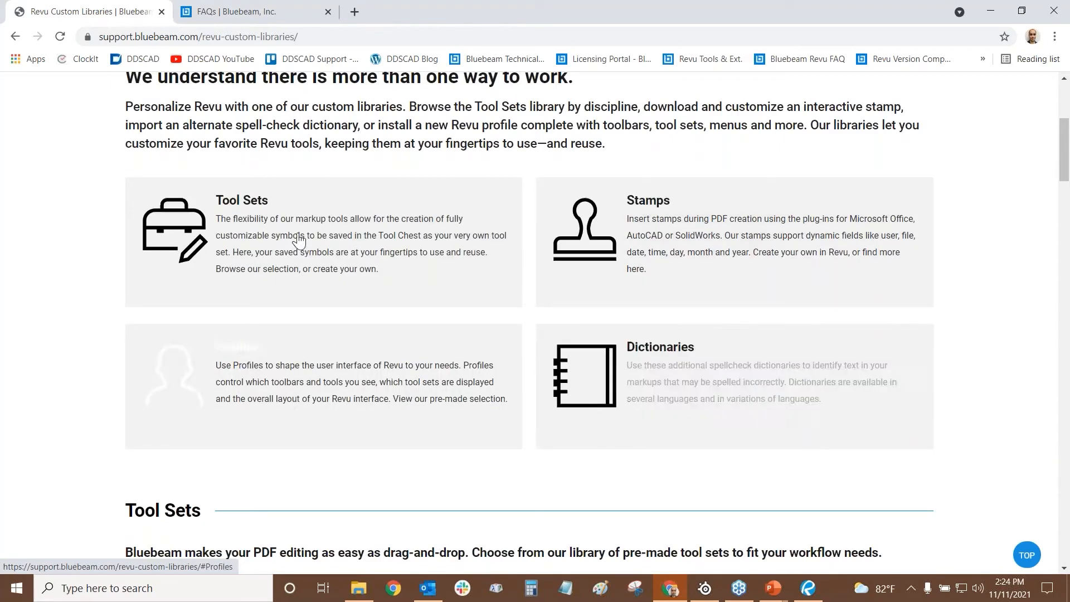
left_click(219, 256)
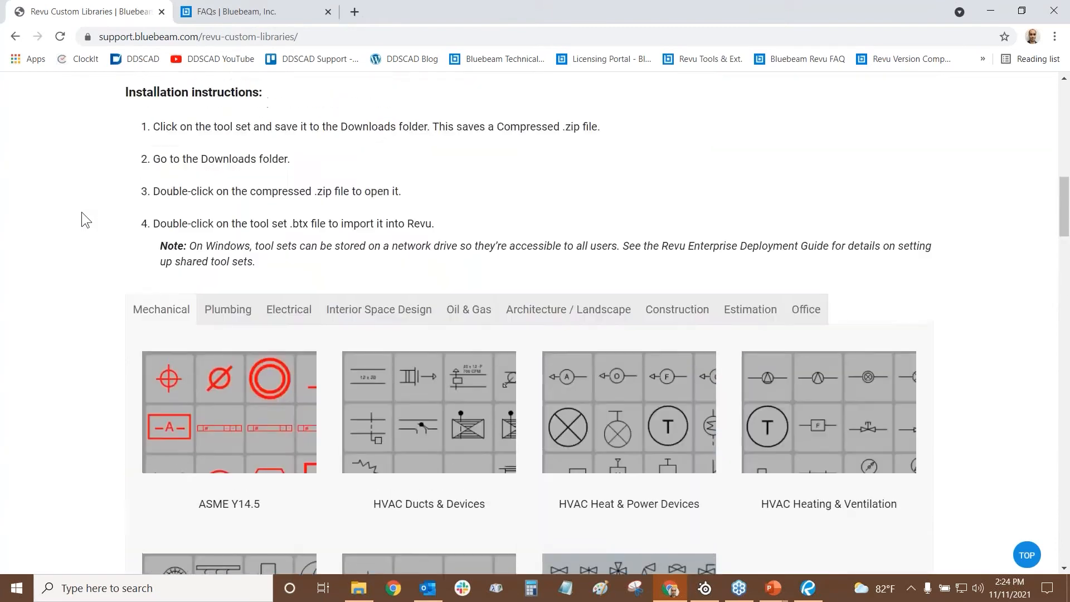
scroll(82, 221, "up", 10)
scroll(140, 268, "down", 3)
left_click(260, 249)
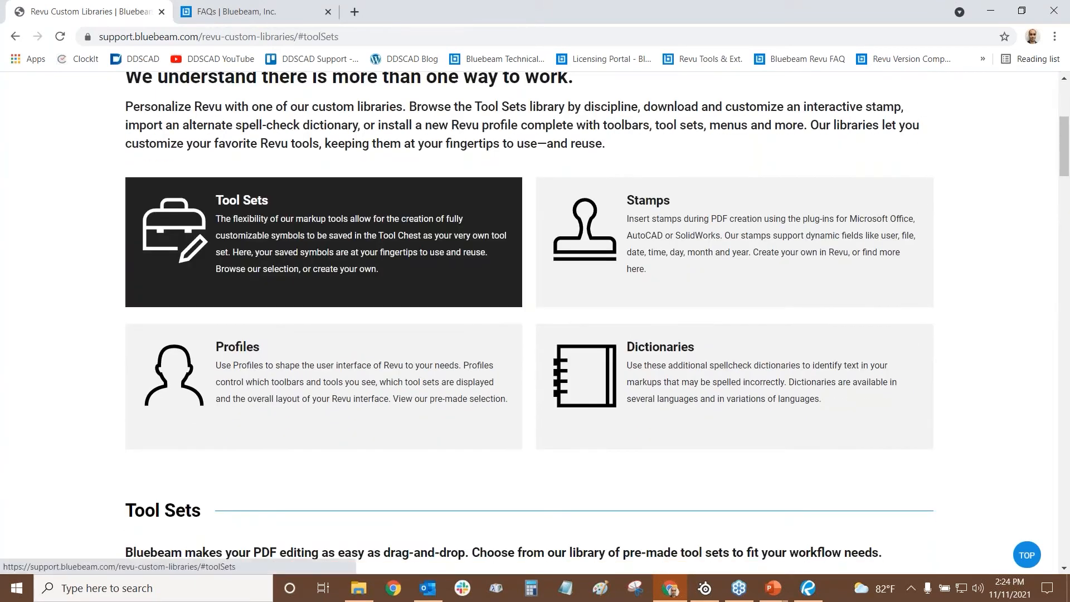
- Show the Architecture / Landscape tool sets and look over the downloadable symbol libraries
scroll(330, 312, "down", 1)
scroll(134, 245, "down", 4)
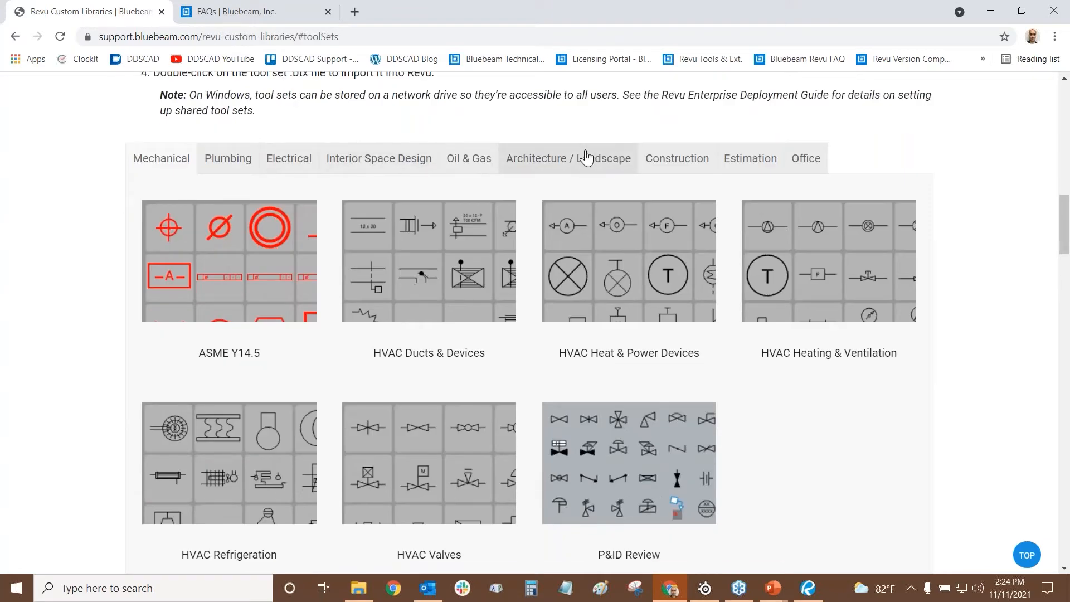
left_click(586, 157)
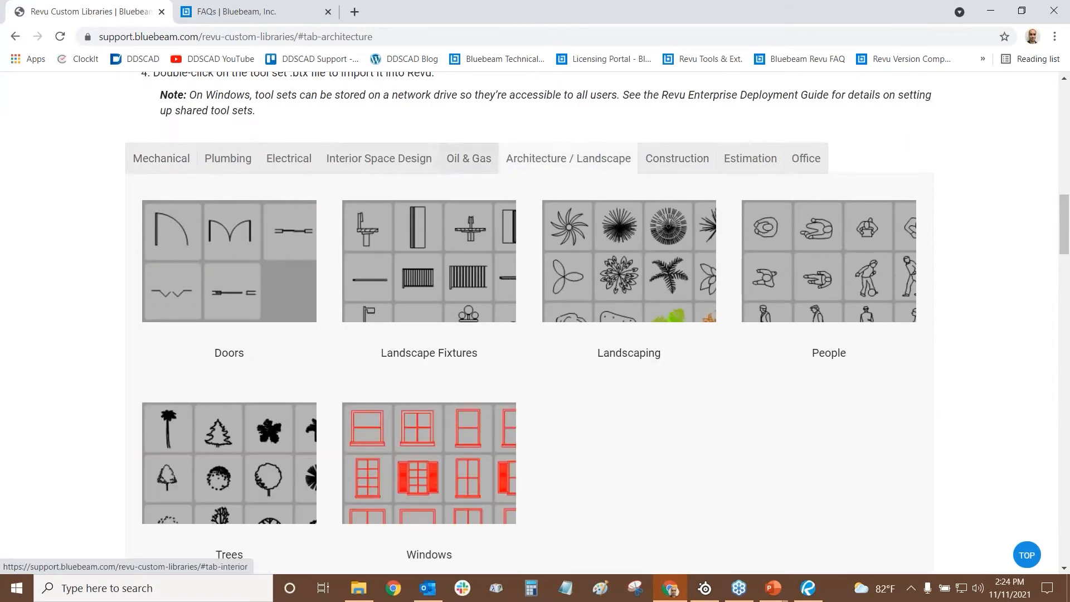
scroll(413, 260, "down", 2)
scroll(647, 400, "up", 2)
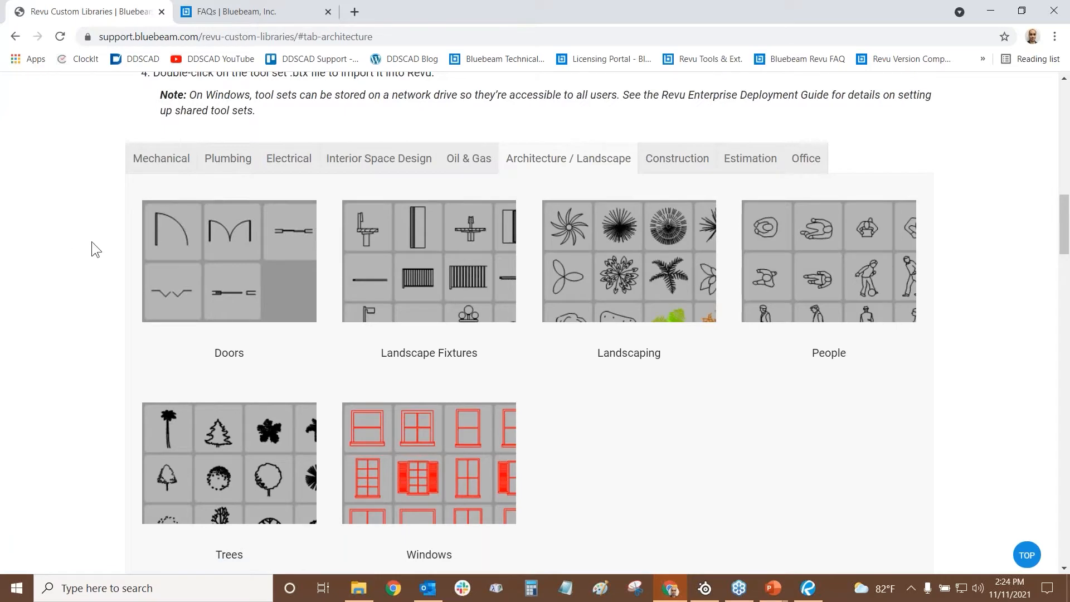
- Review the tool set installation instructions and go back up to the overview of library categories
scroll(91, 244, "up", 4)
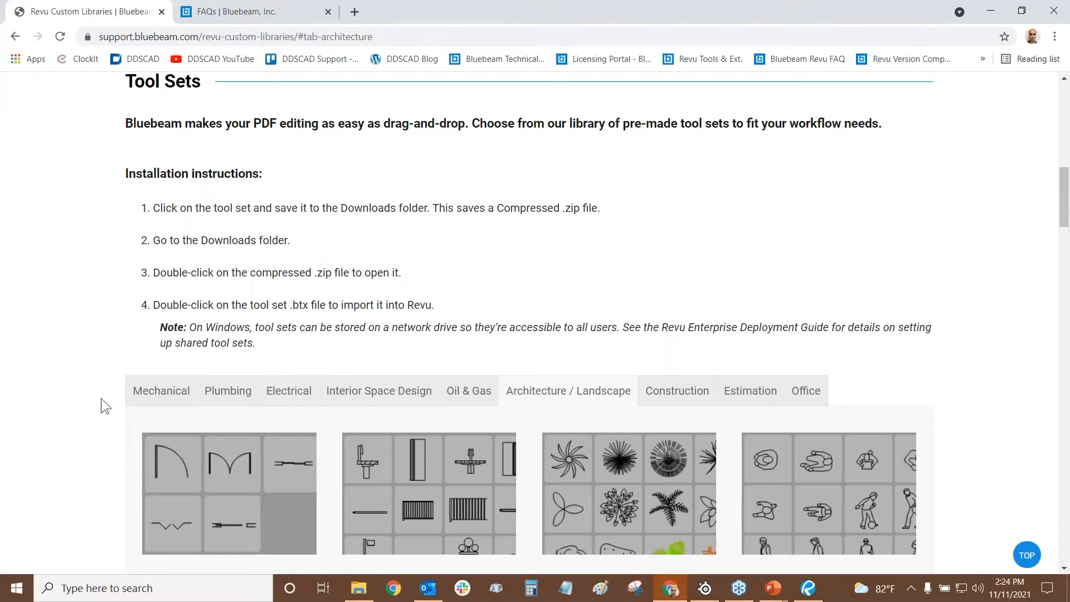
scroll(101, 398, "up", 1)
key("Home")
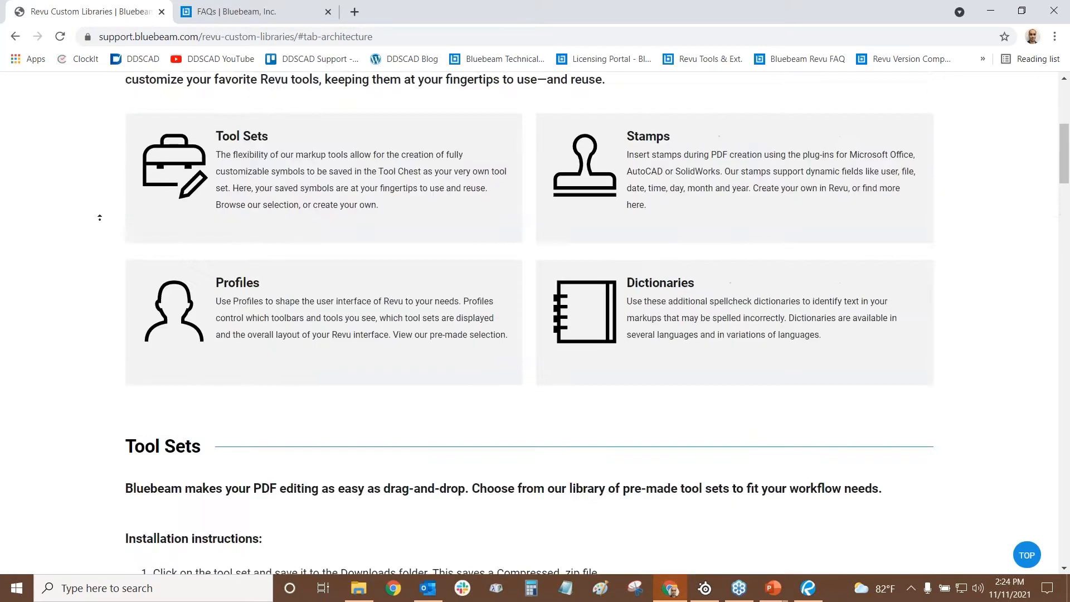
- Go to the Stamps section of the custom libraries page and look over the downloadable Interactive Stamps, including Submittal Review
scroll(334, 239, "down", 6)
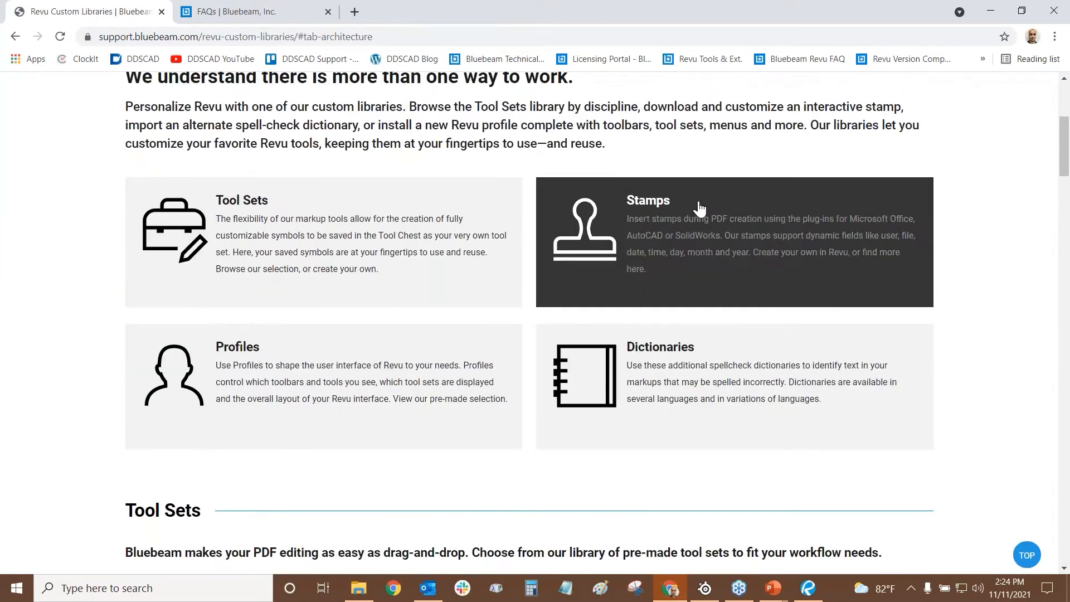
left_click(662, 257)
scroll(731, 223, "down", 5)
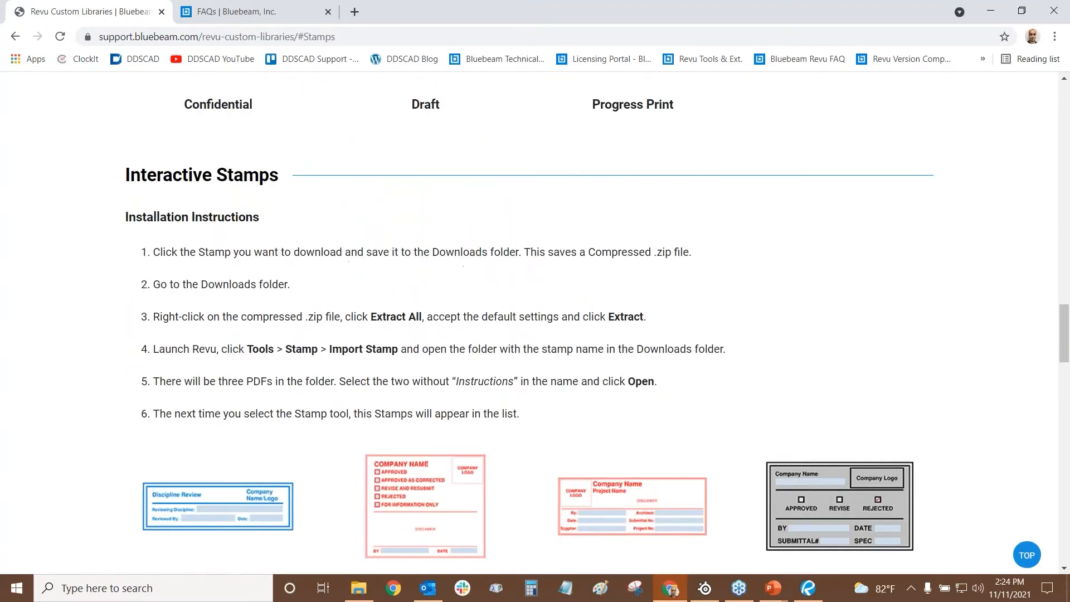
scroll(731, 222, "down", 3)
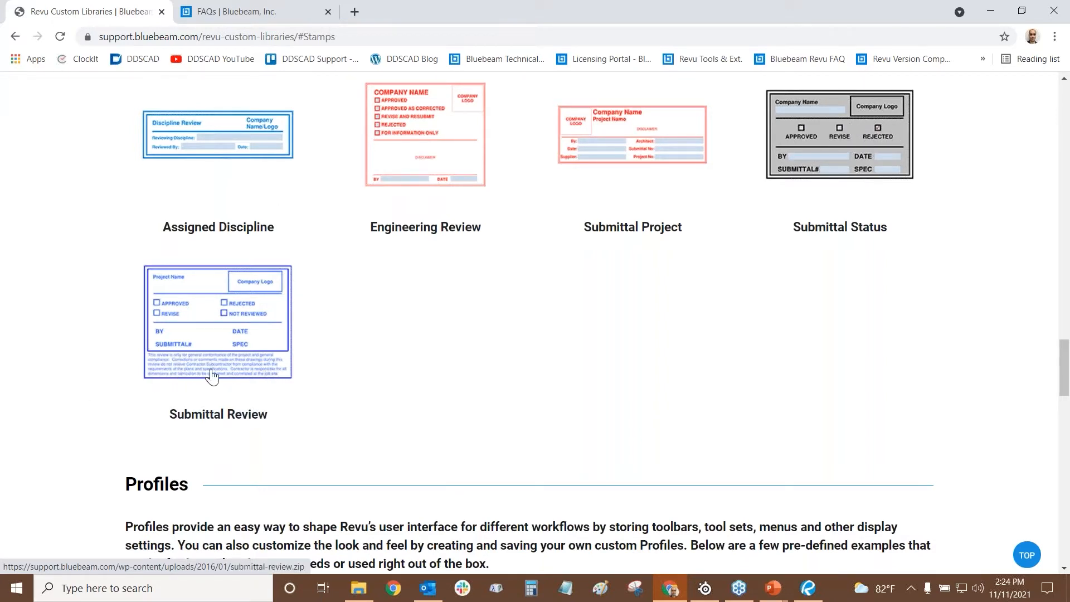
scroll(92, 334, "up", 1)
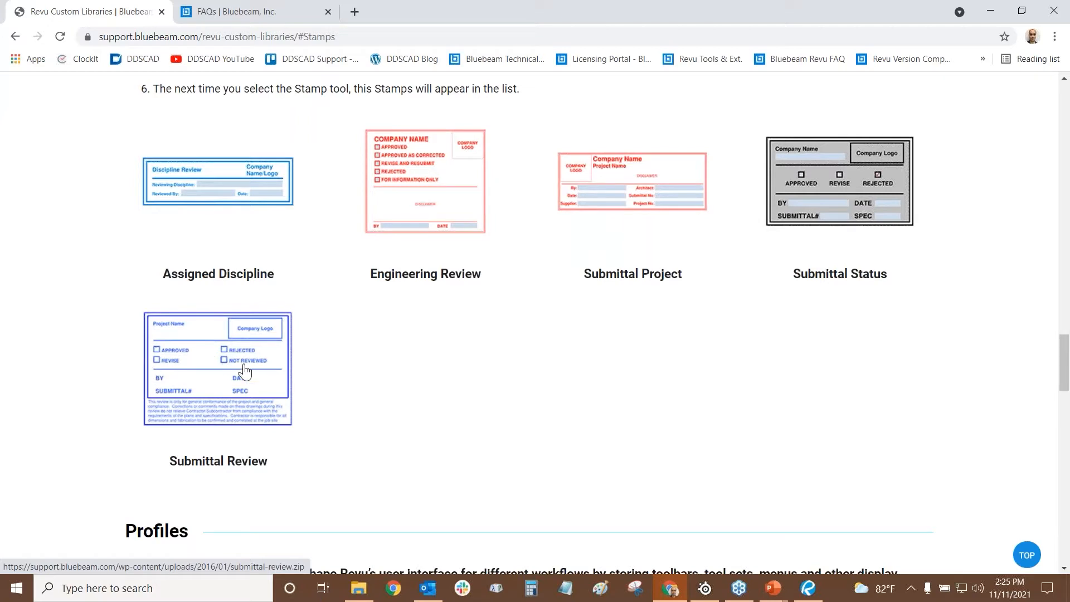
left_click(225, 361)
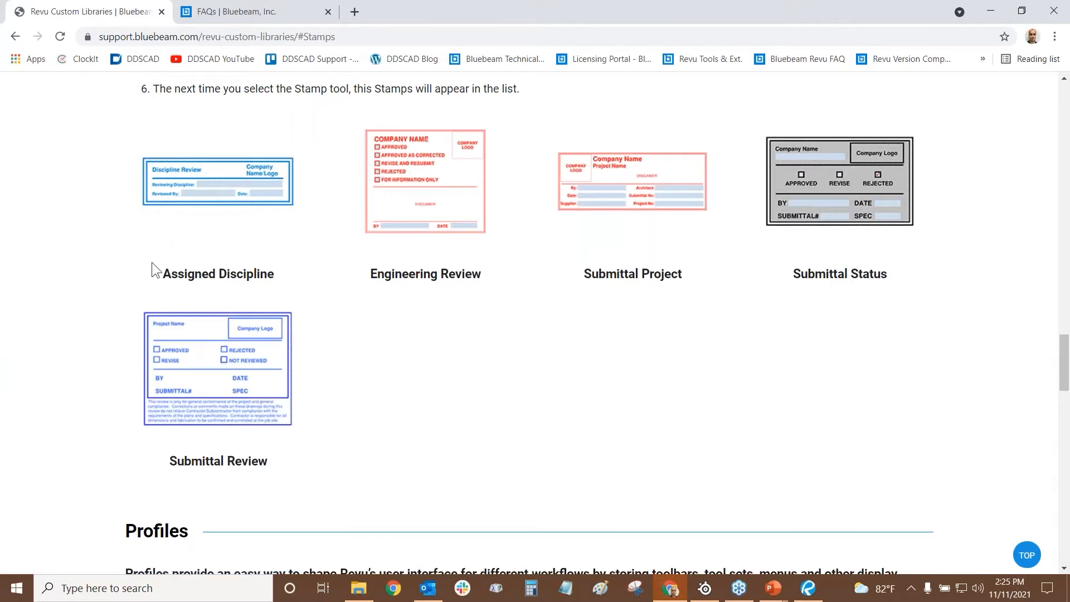
- Switch to the webinar overview slide to check the agenda, and return to the floor plan in Revu
left_click(808, 589)
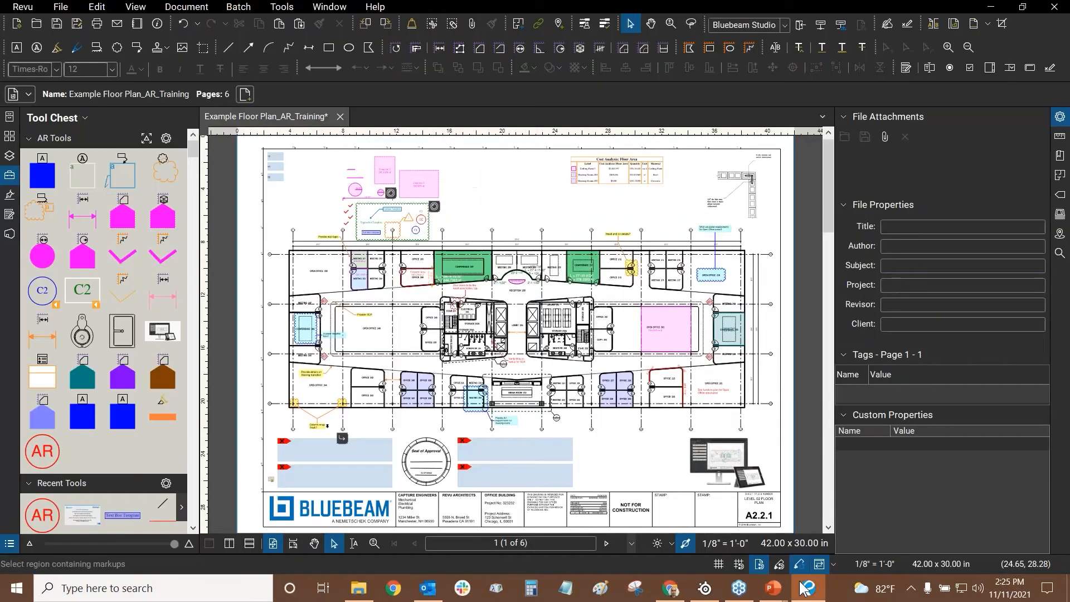
key("alt+Tab")
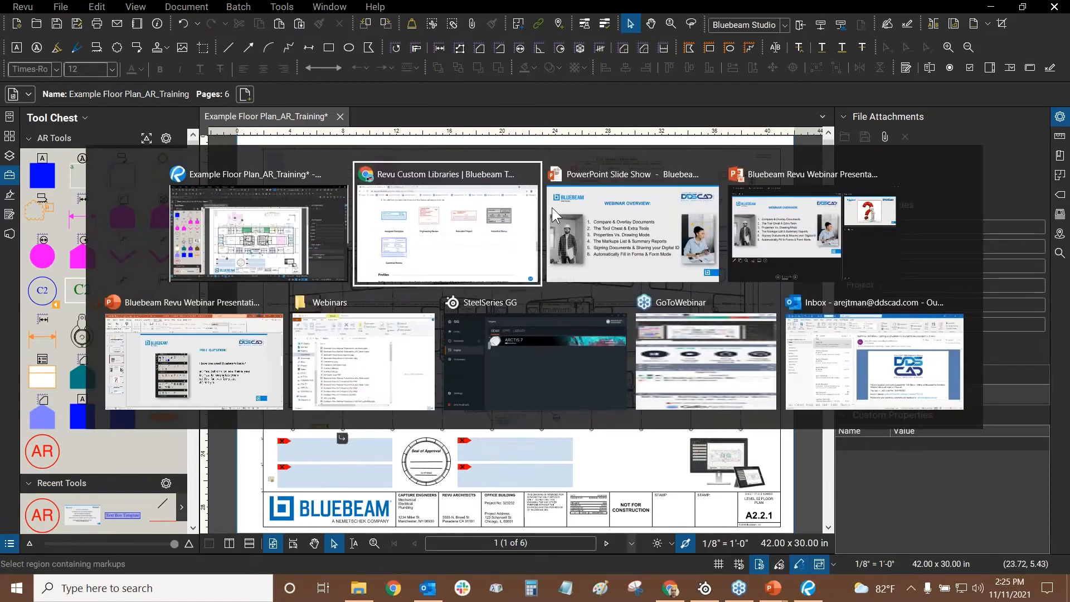
key("alt+Tab")
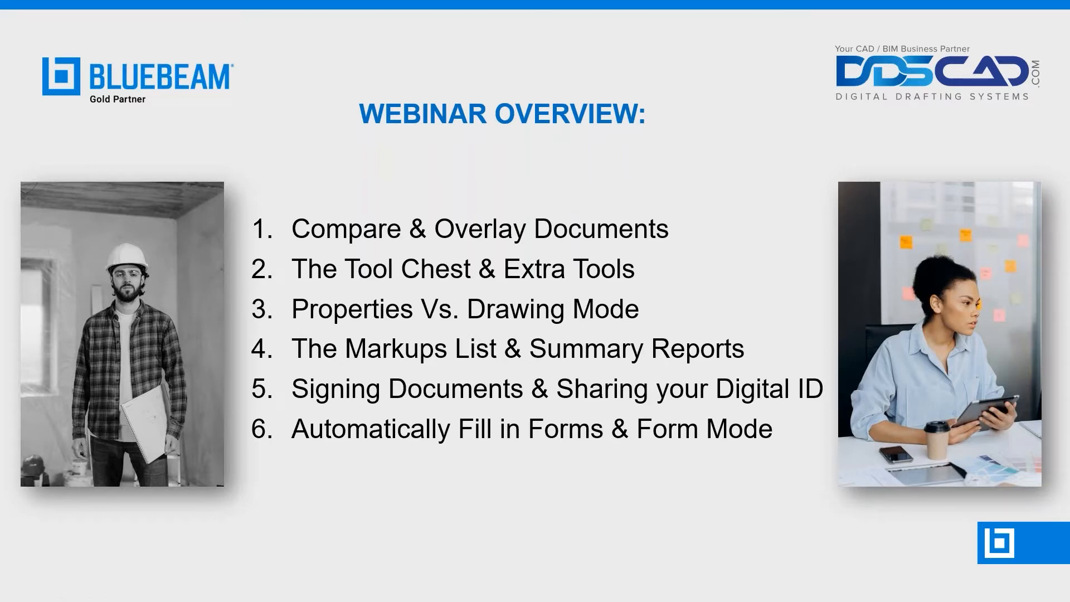
key("alt+Tab")
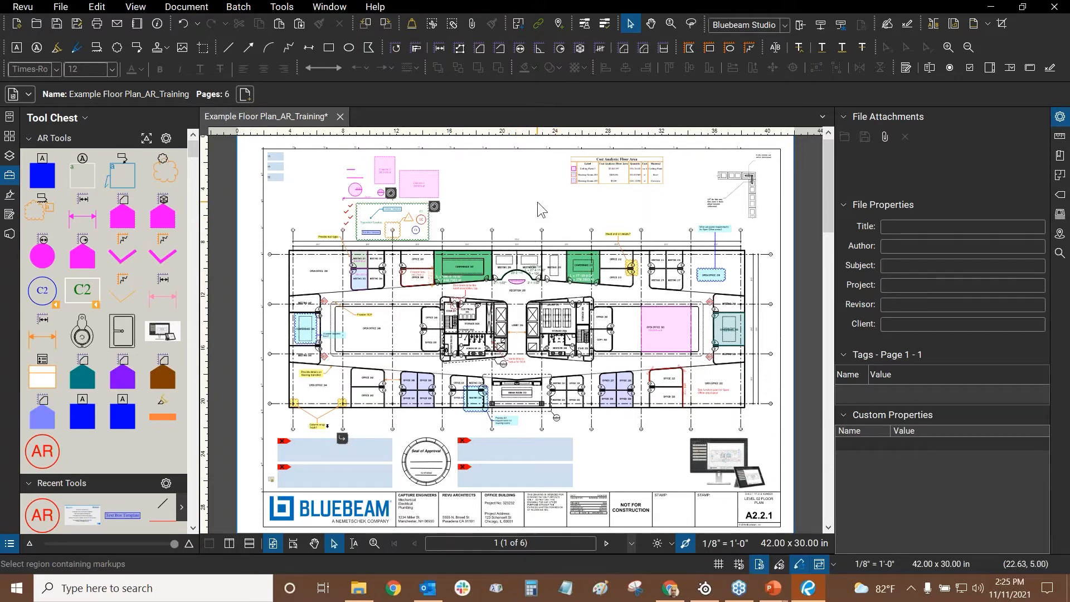
- Open the Markups List and select the Concrete 1 area measurement on the floor plan
left_click(10, 544)
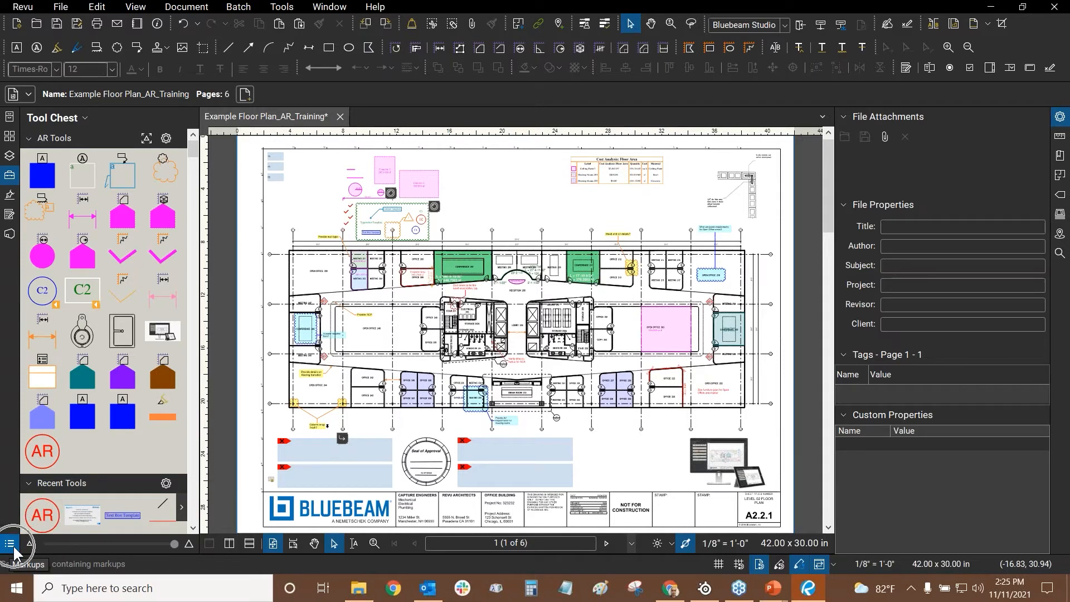
key("ctrl")
left_click(11, 544)
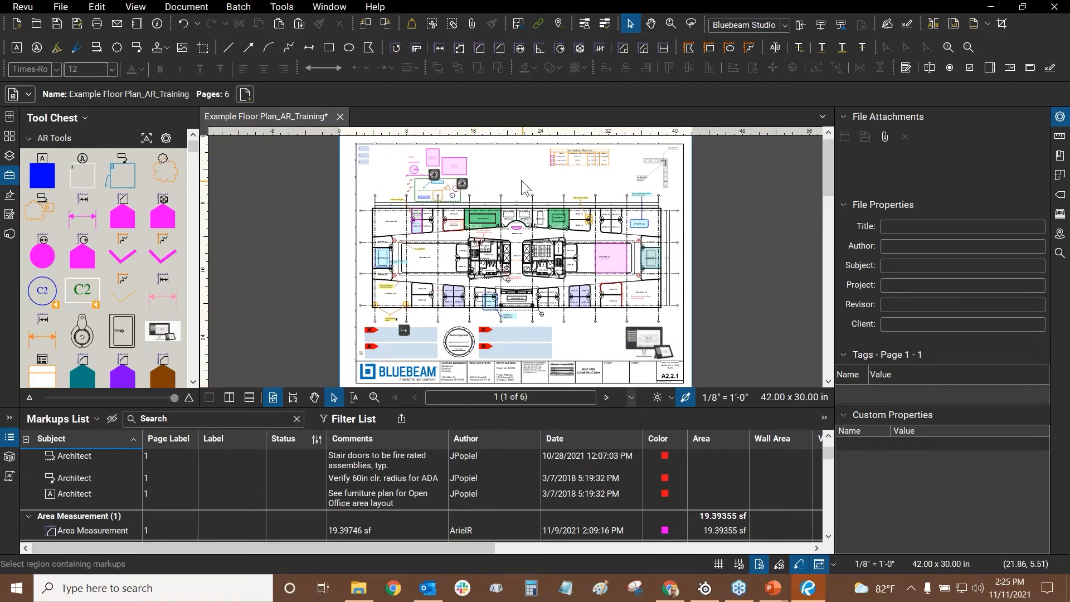
scroll(520, 179, "up", 6)
mouse_move(510, 254)
left_mouse_down()
mouse_move(585, 255)
mouse_move(600, 272)
left_mouse_up()
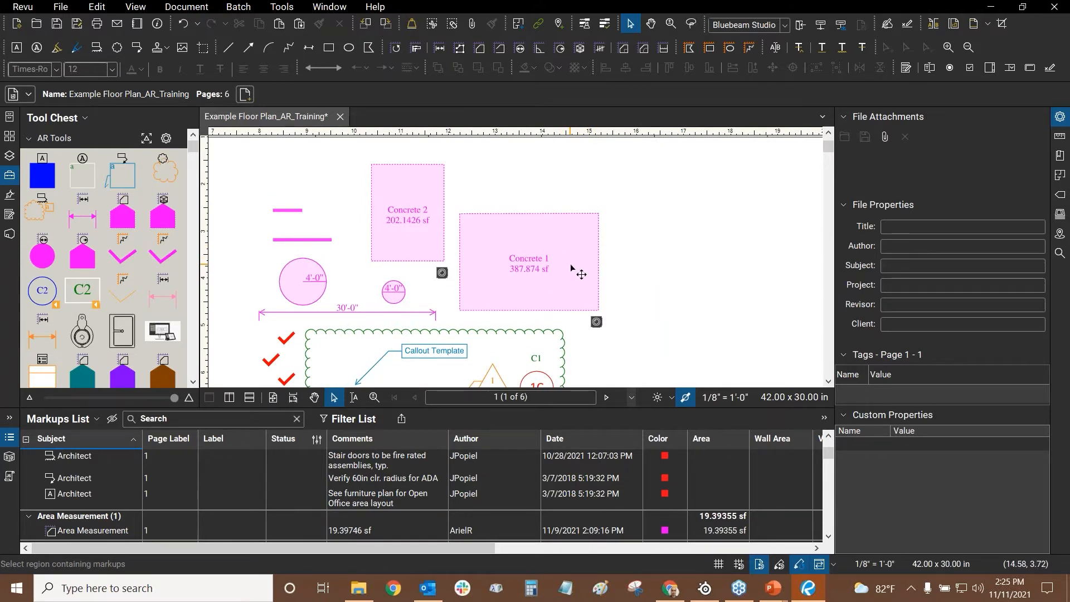
scroll(568, 267, "up", 2)
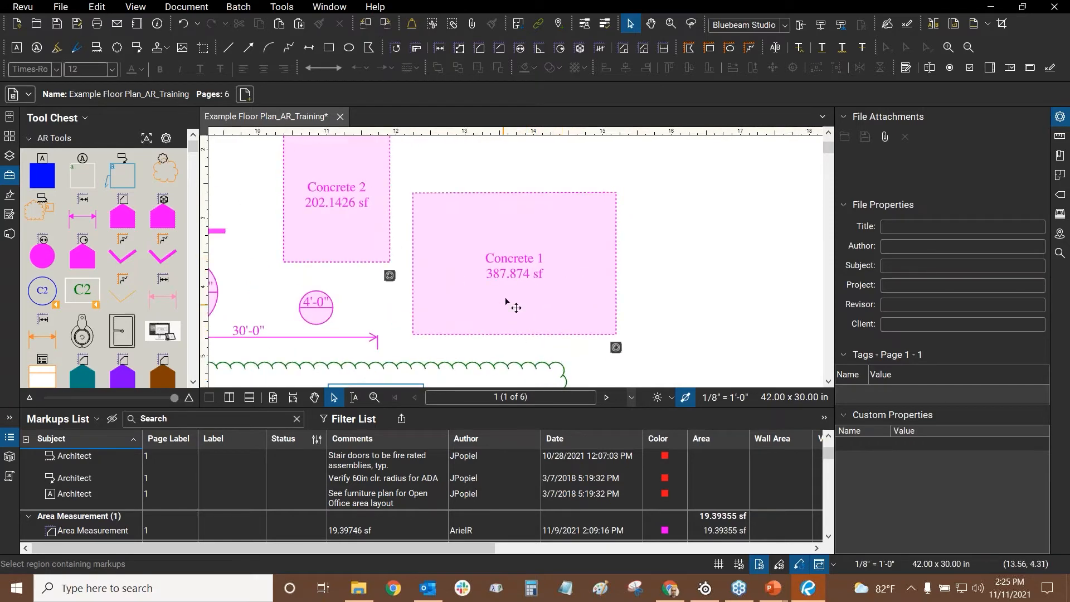
left_click(581, 274)
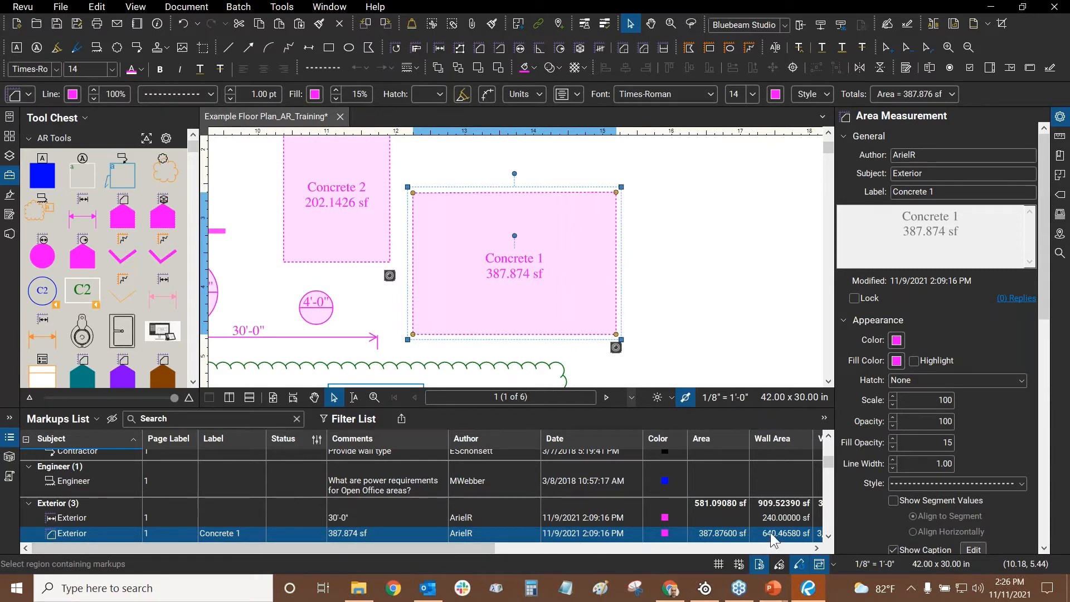
- Widen the Material, Cost Analysis: Floor Area and Cost Analysis: Volume columns of the Markups List to show their full contents
scroll(139, 491, "down", 1)
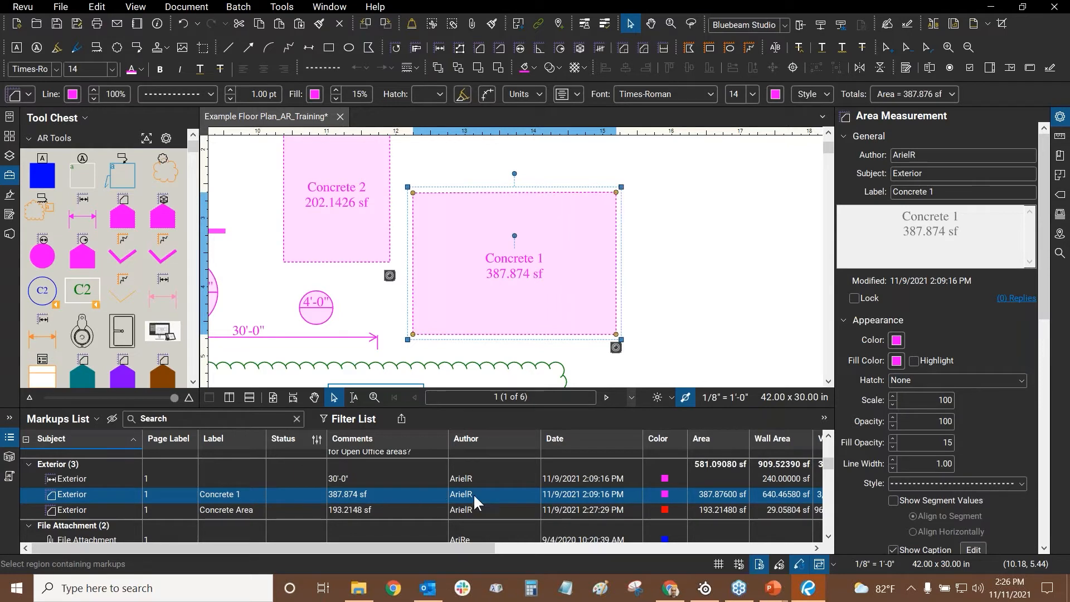
left_click_drag(406, 548, 693, 552)
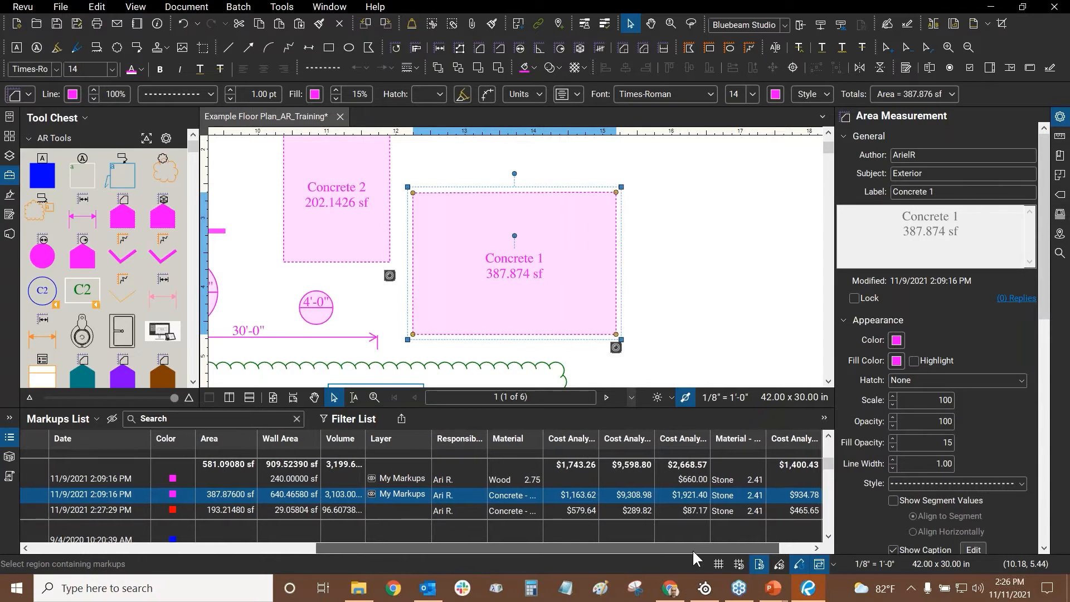
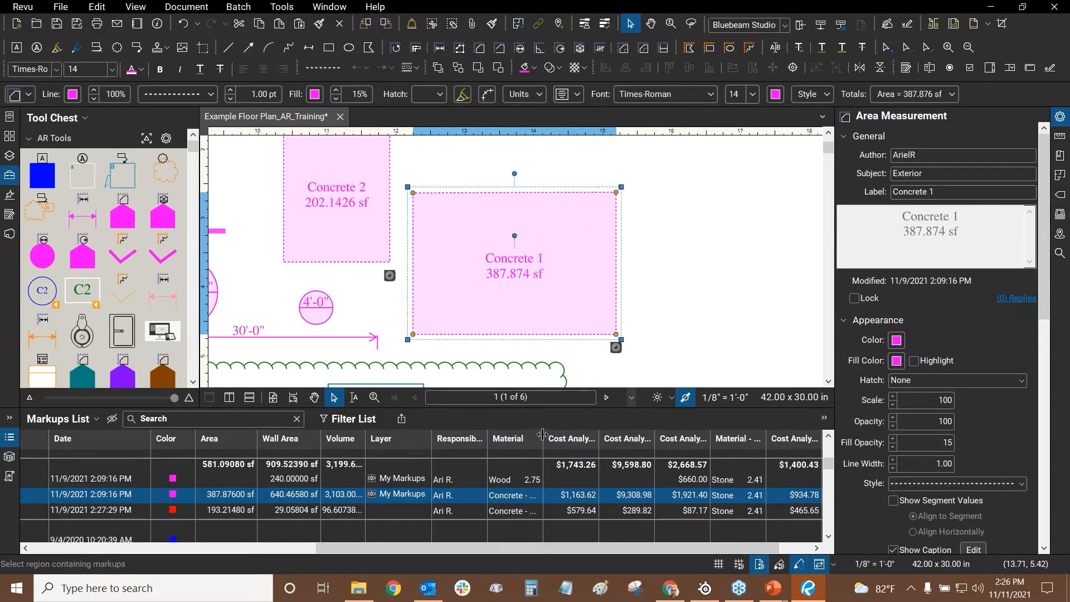
left_click_drag(542, 436, 590, 436)
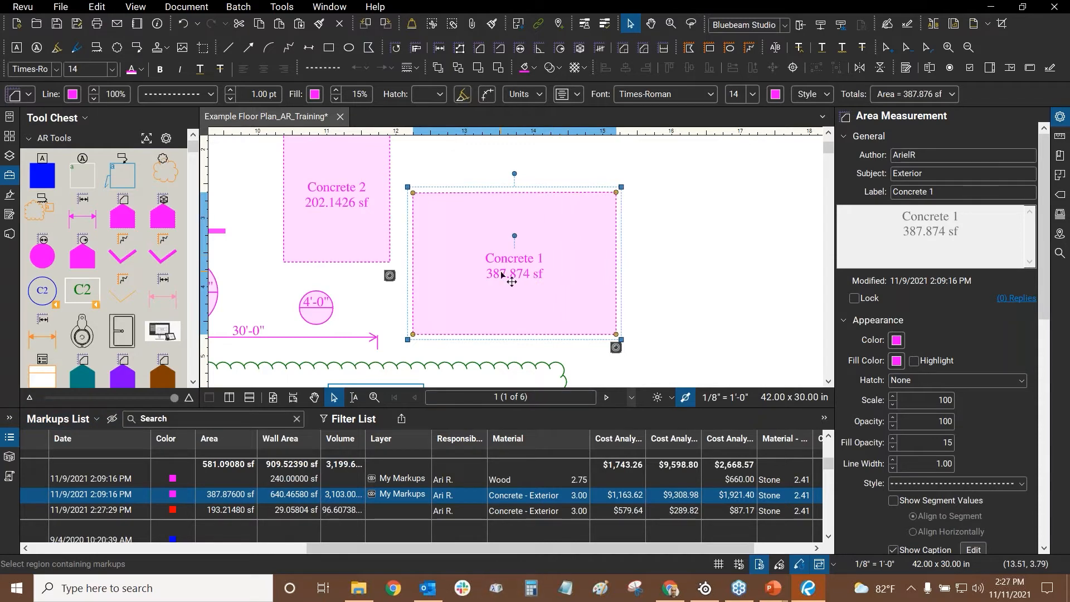
scroll(534, 276, "up", 1)
scroll(534, 276, "up", 1)
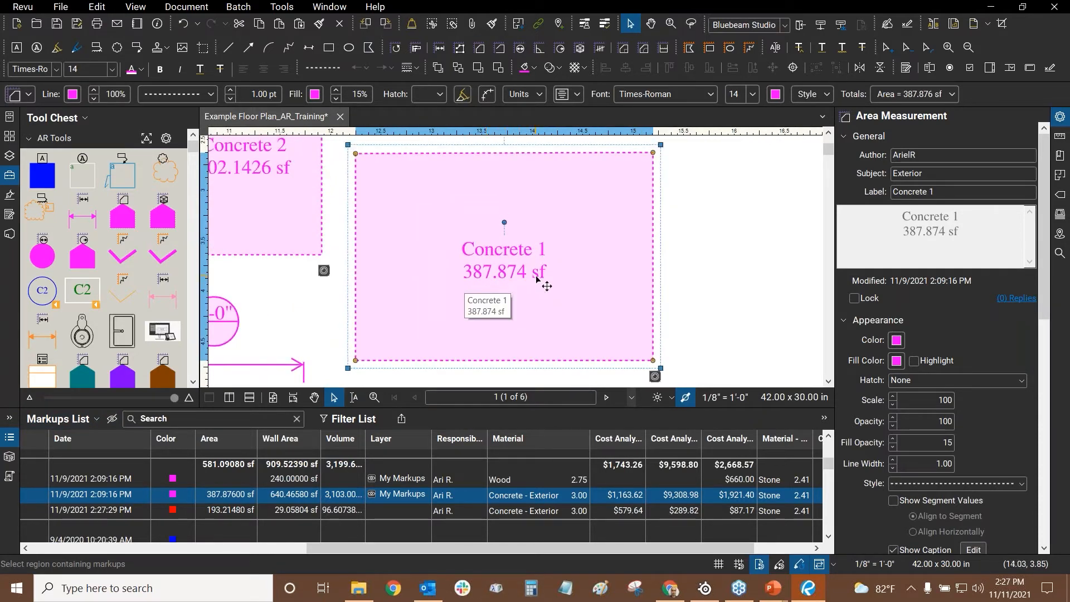
left_click_drag(645, 435, 699, 435)
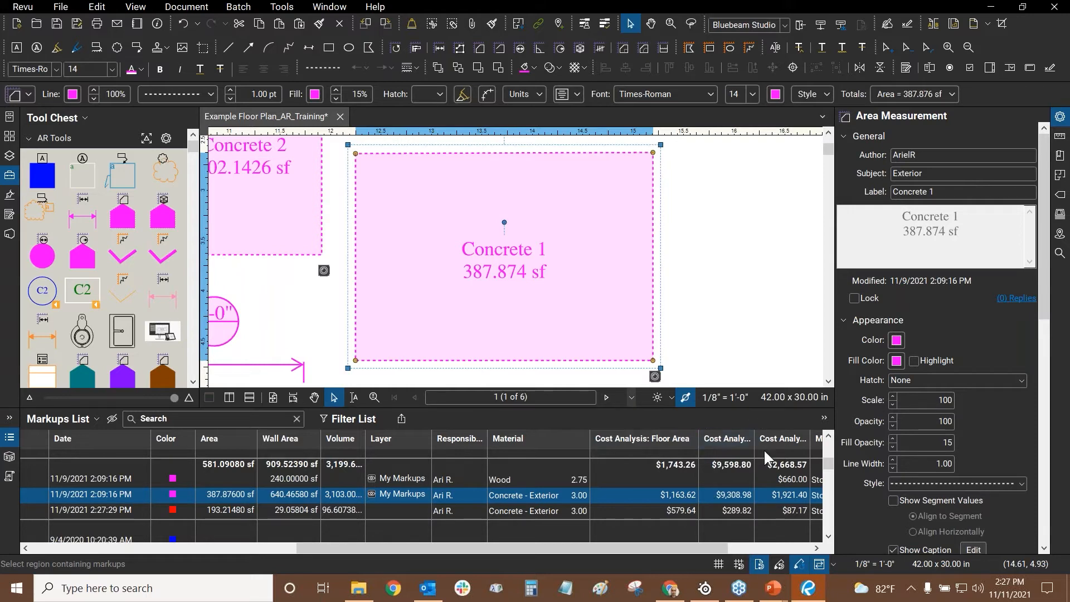
left_click_drag(754, 439, 797, 444)
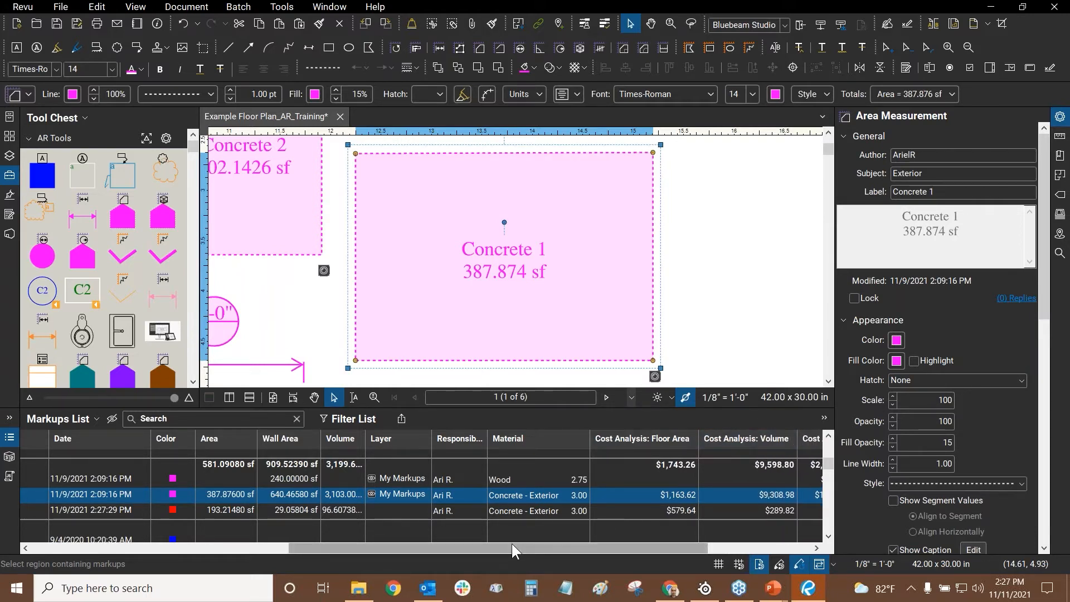
- Set the depth of the Concrete 1 area measurement to 6 in and check its cost analysis columns
left_click(1060, 136)
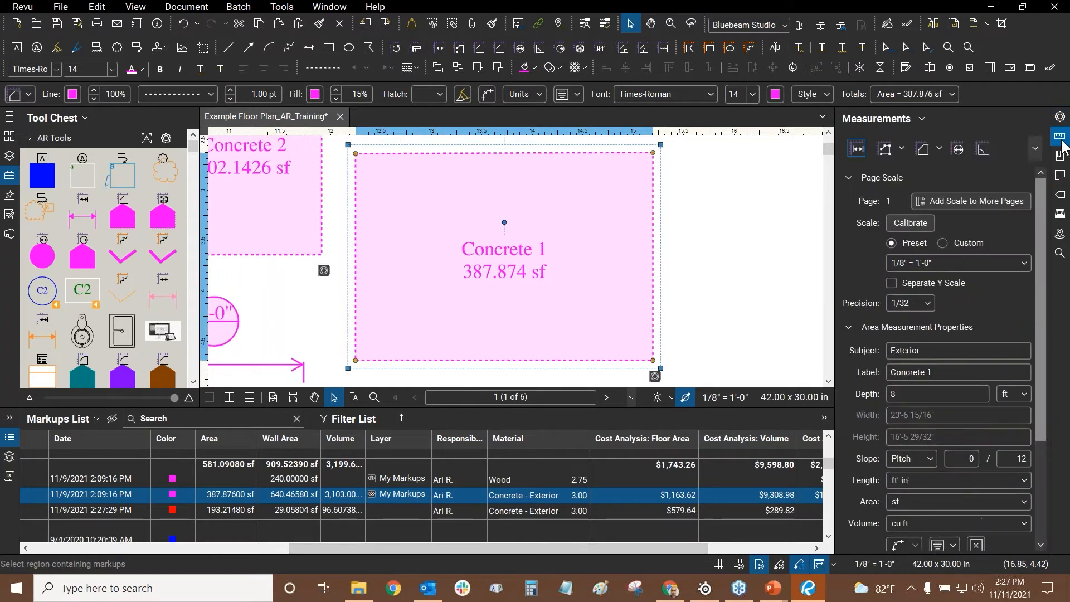
mouse_move(1040, 217)
left_mouse_down()
mouse_move(1044, 238)
mouse_move(1042, 218)
left_mouse_up()
left_click(1015, 394)
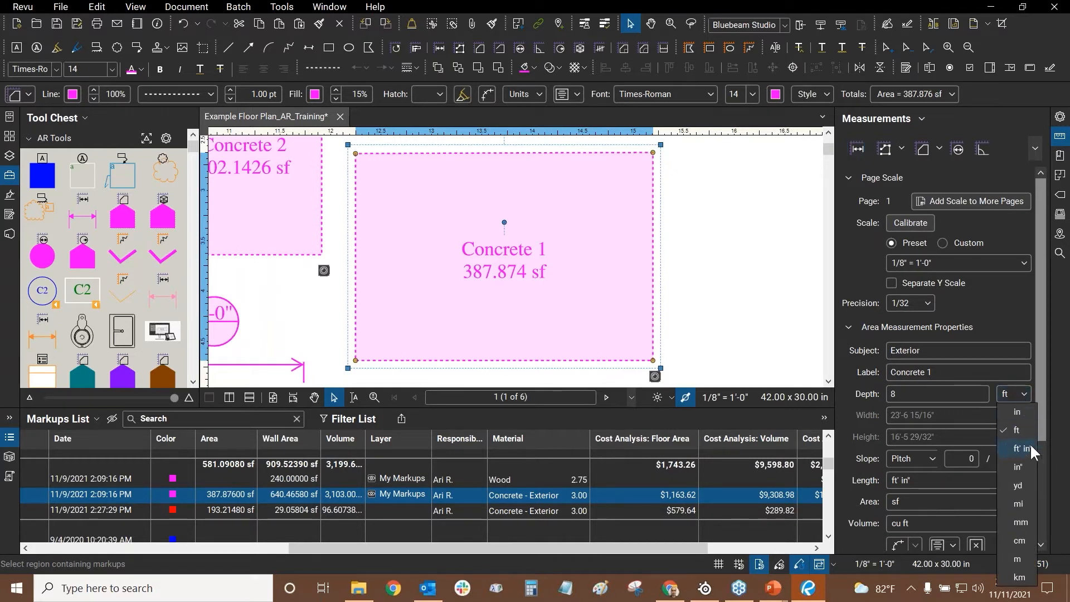
left_click(1017, 412)
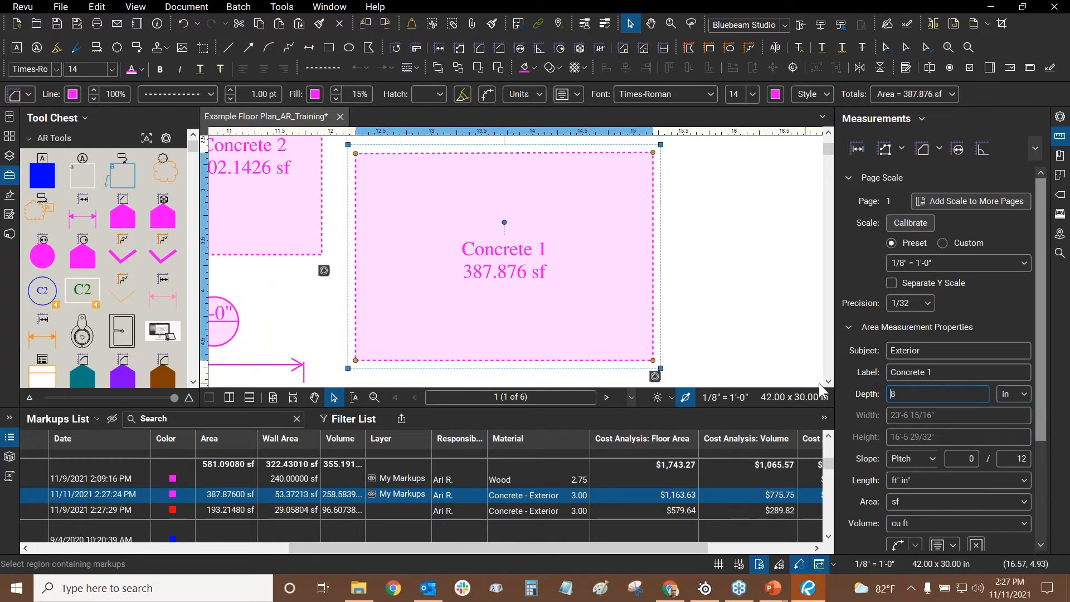
left_click(969, 374)
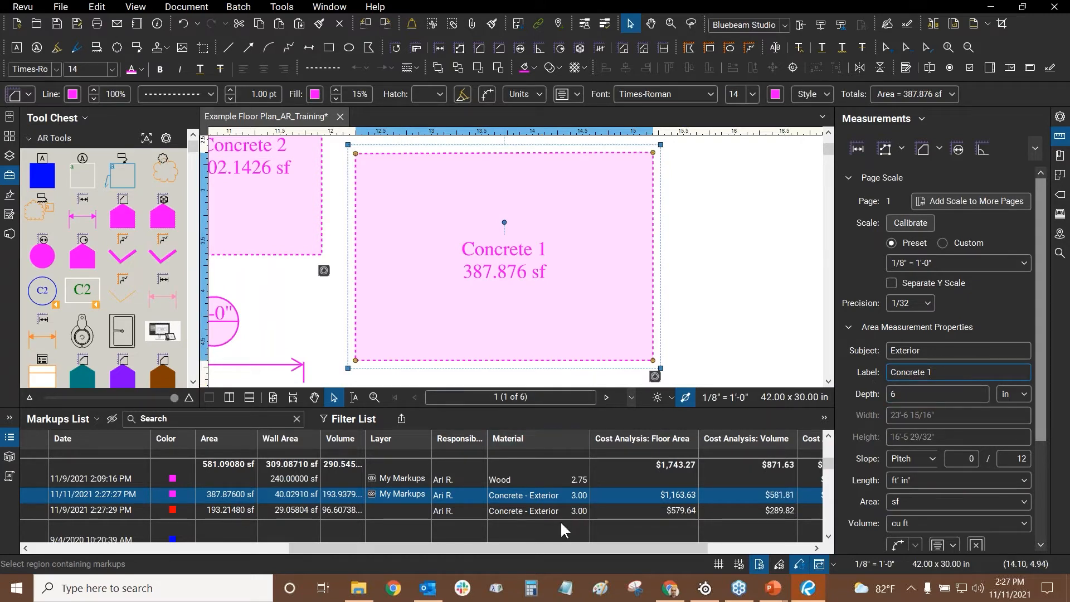
left_click_drag(551, 549, 651, 551)
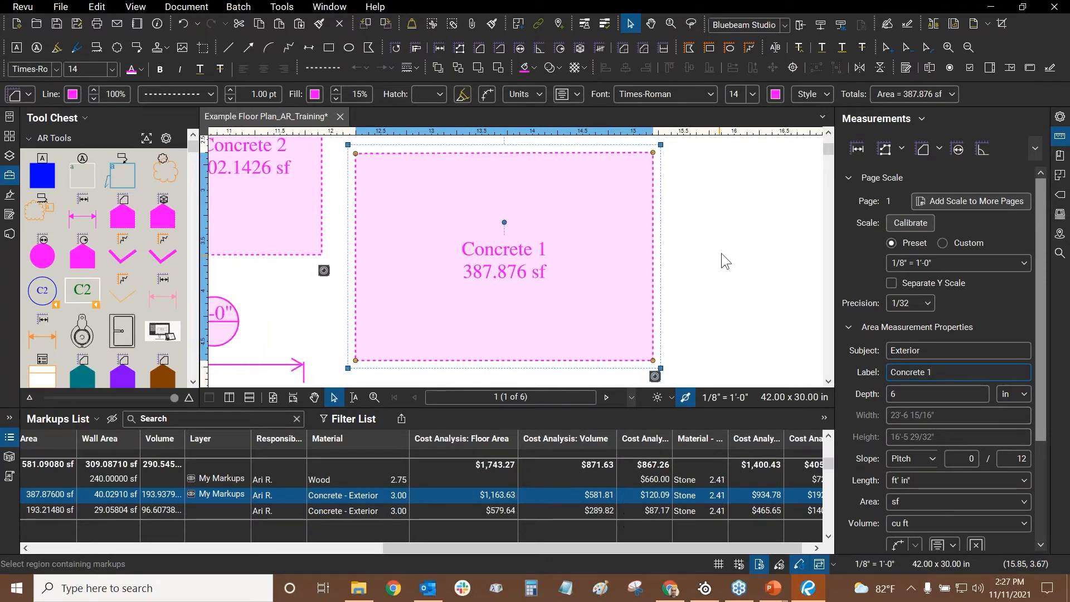
- Open the Material custom column for modification in the Markups List's column management
scroll(722, 253, "down", 3)
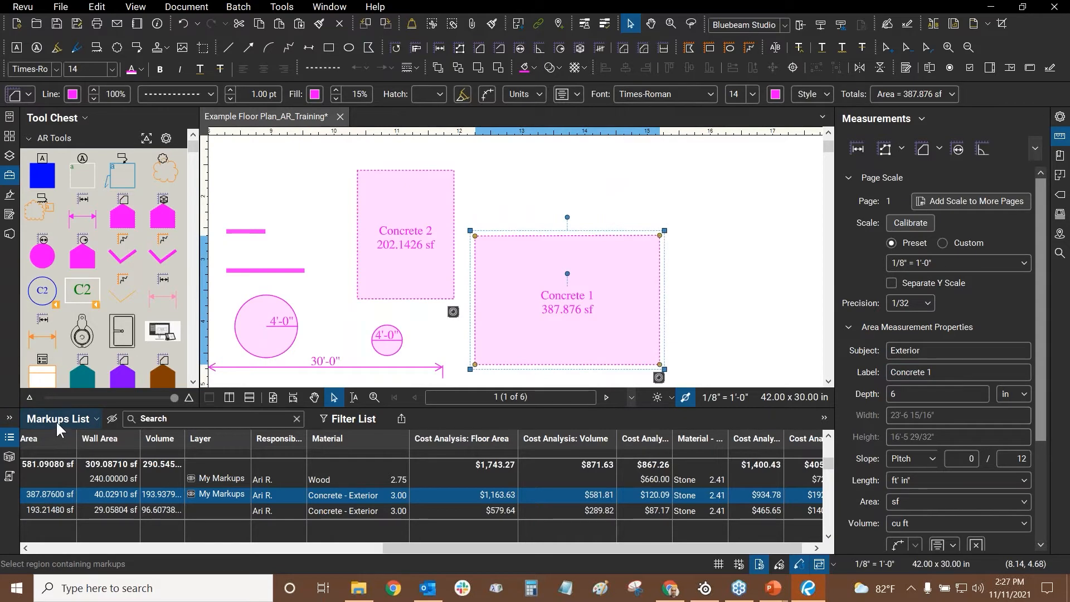
left_click(55, 420)
mouse_move(58, 435)
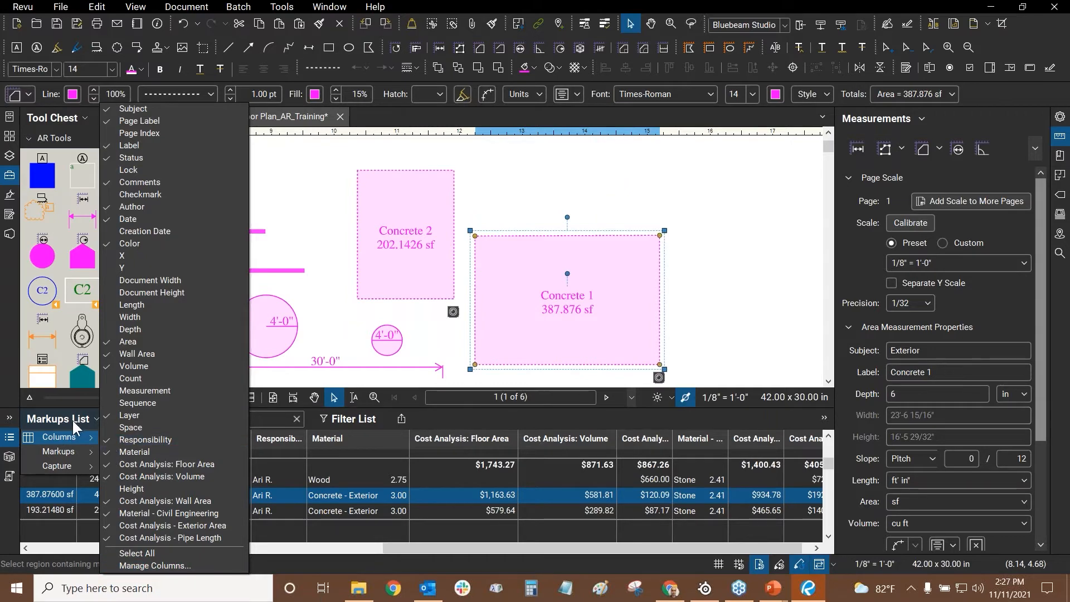
left_click(176, 567)
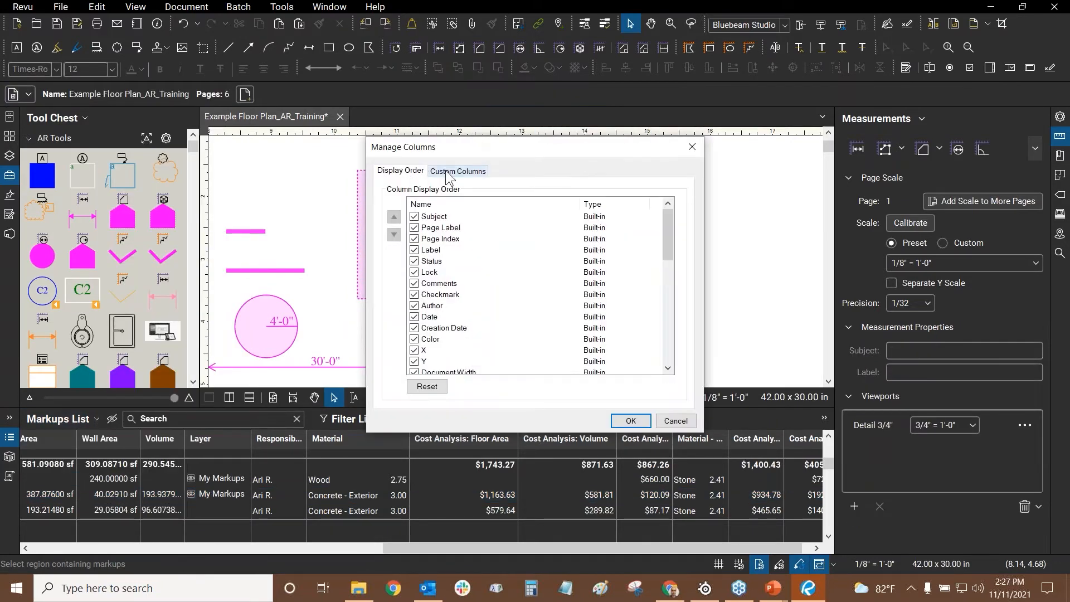
left_click(456, 171)
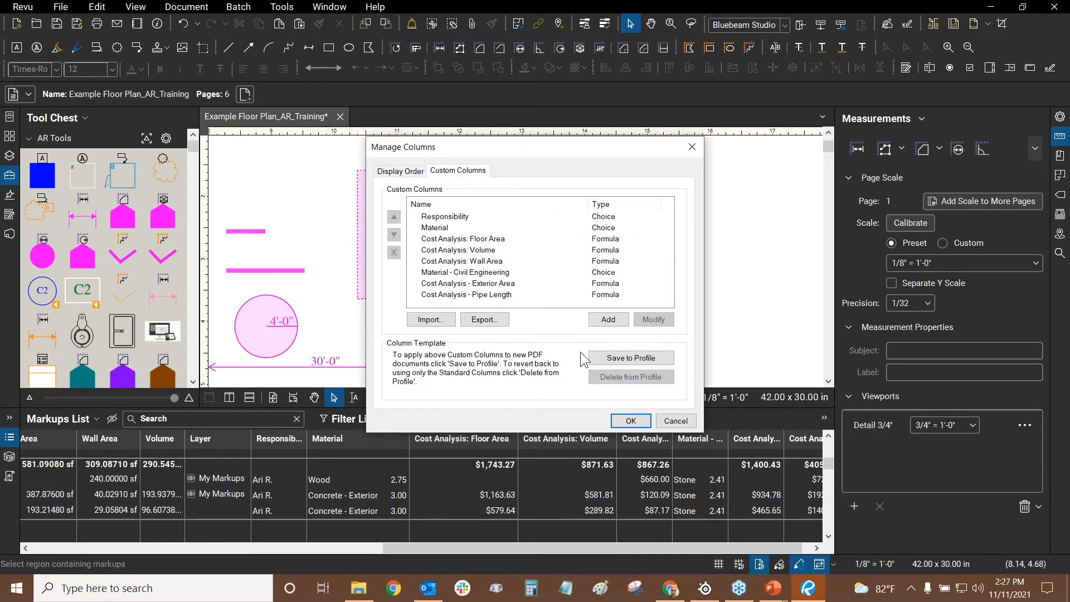
left_click(516, 229)
left_click(653, 320)
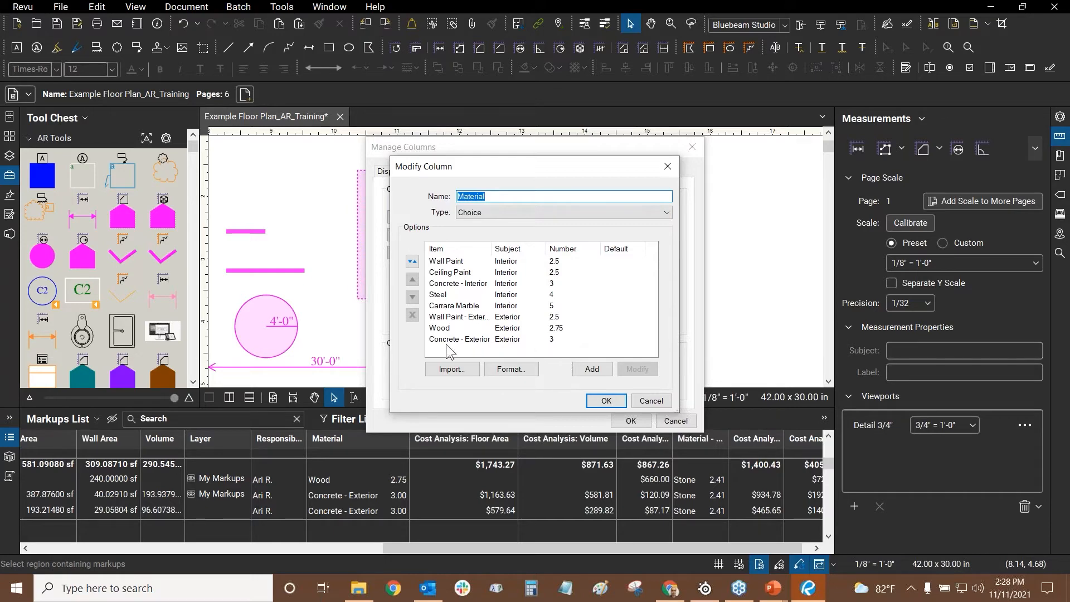
- Inspect the Concrete - Exterior choice item and the other options of the Material column, and close column management without changes
left_click(467, 340)
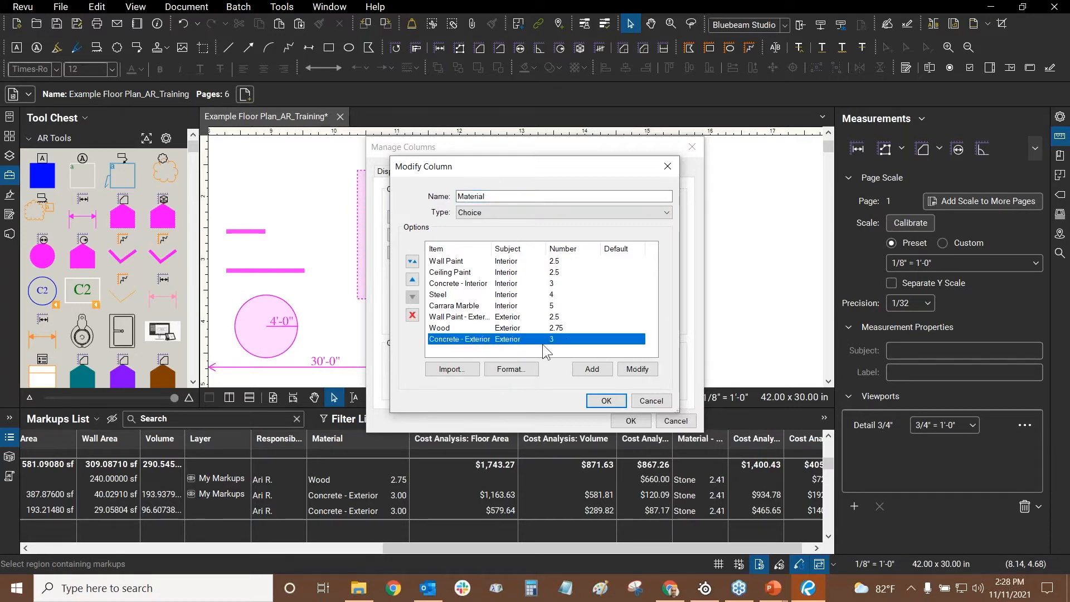
left_click(634, 371)
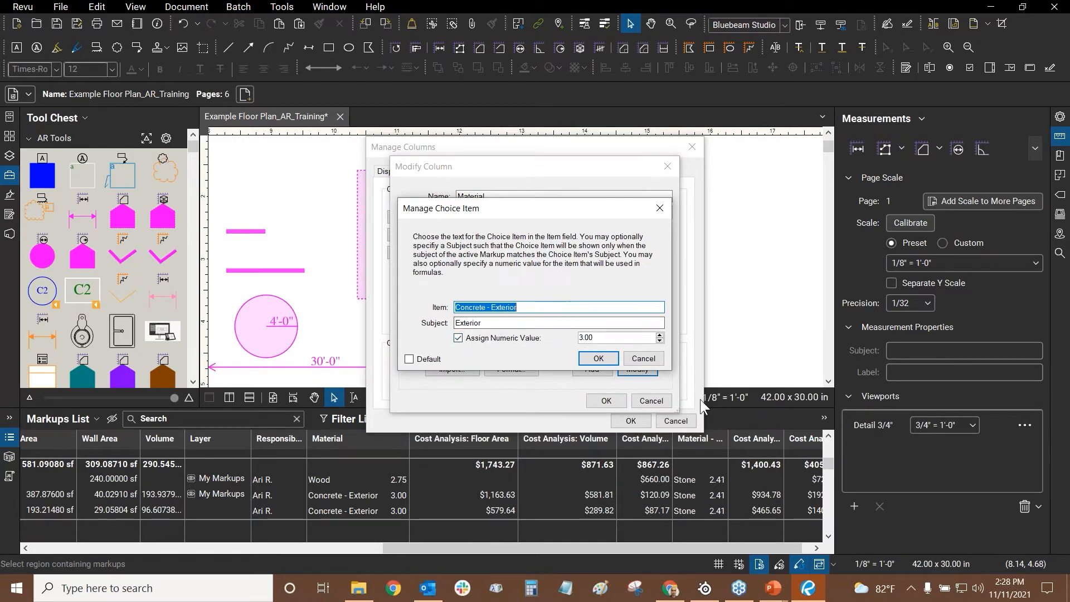
left_click(641, 358)
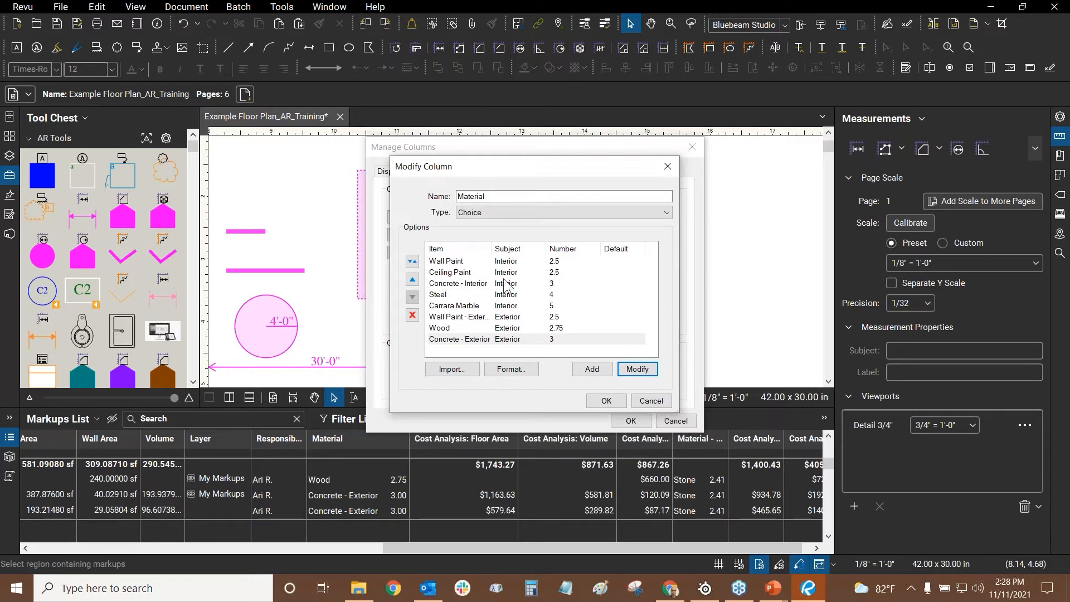
left_click(450, 264)
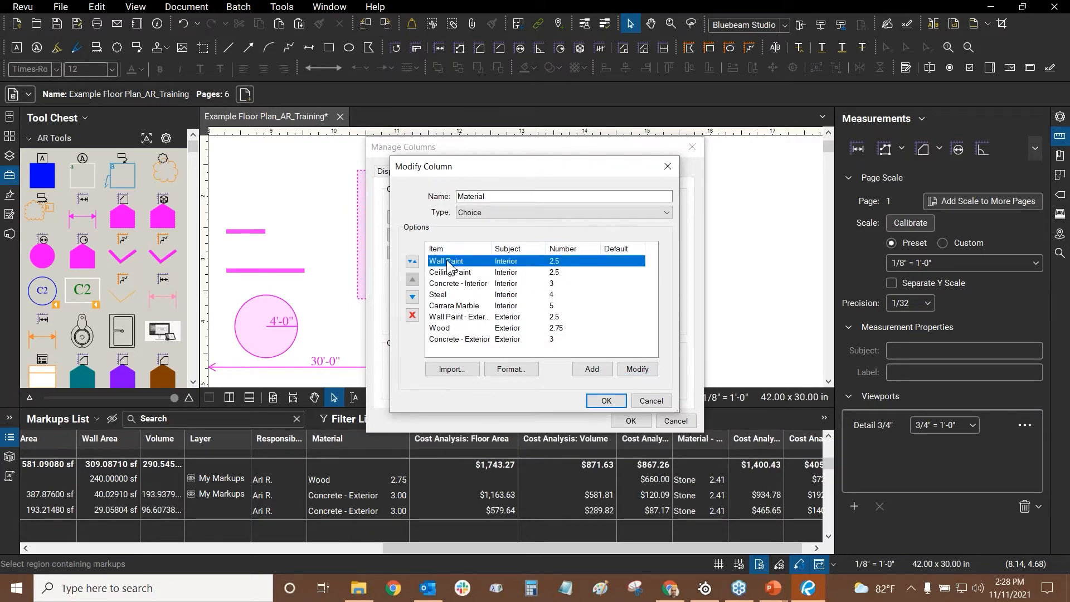
left_click(452, 305)
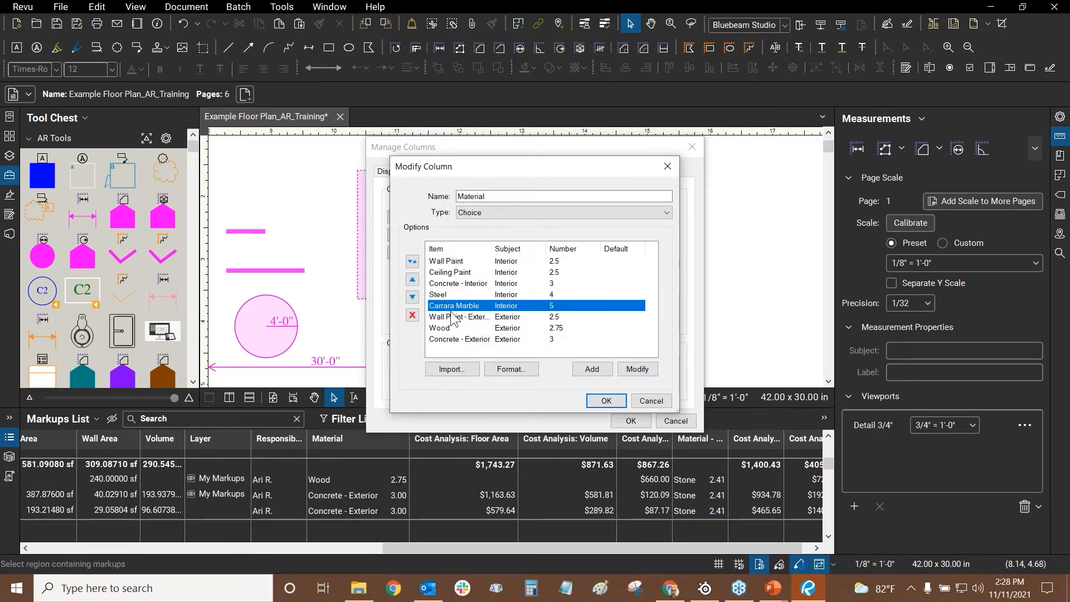
left_click(652, 402)
left_click(676, 422)
- Select the Concrete 1 area measurement and check which Material choices its custom properties offer
left_click(585, 322)
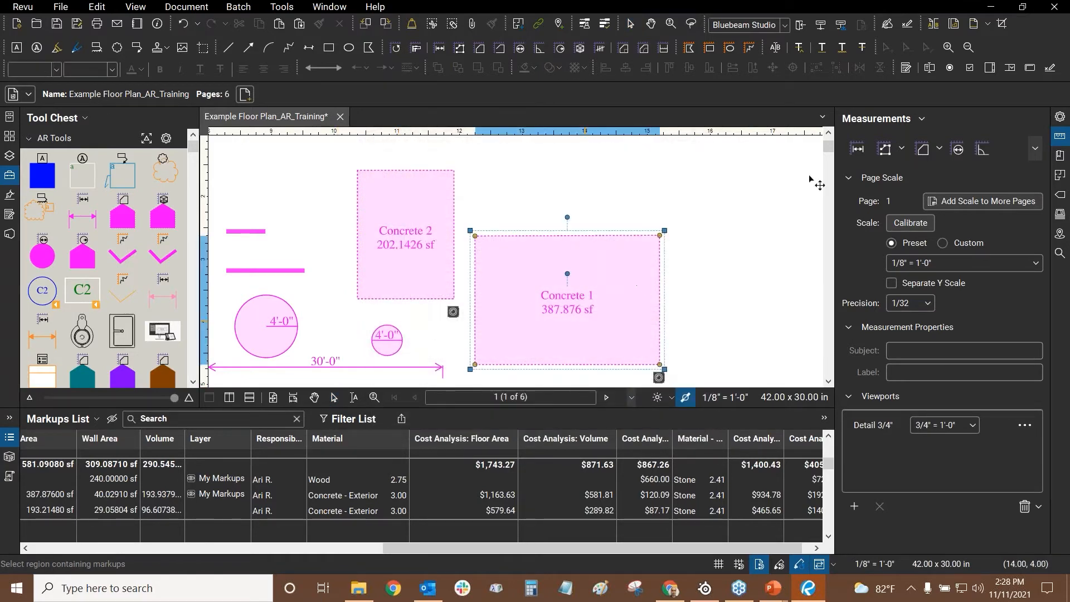
left_click(1059, 116)
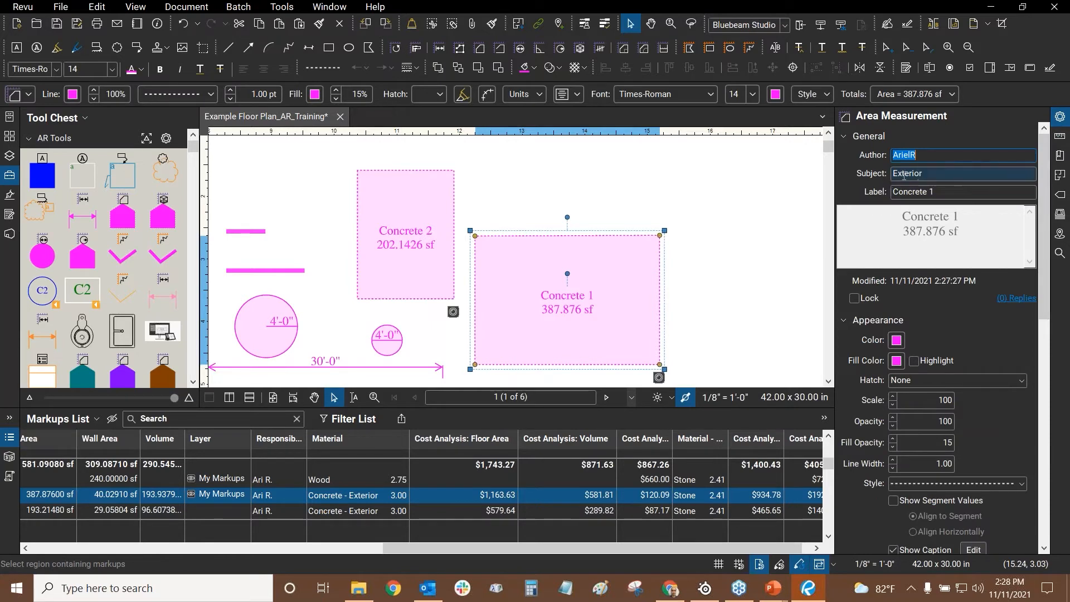
scroll(1035, 289, "down", 10)
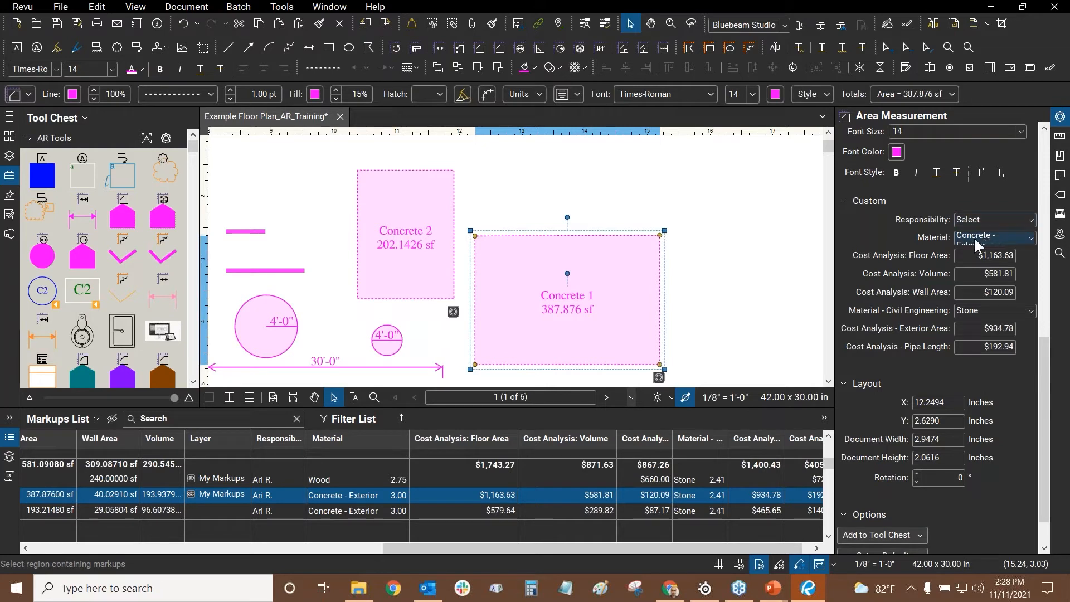
left_click(974, 238)
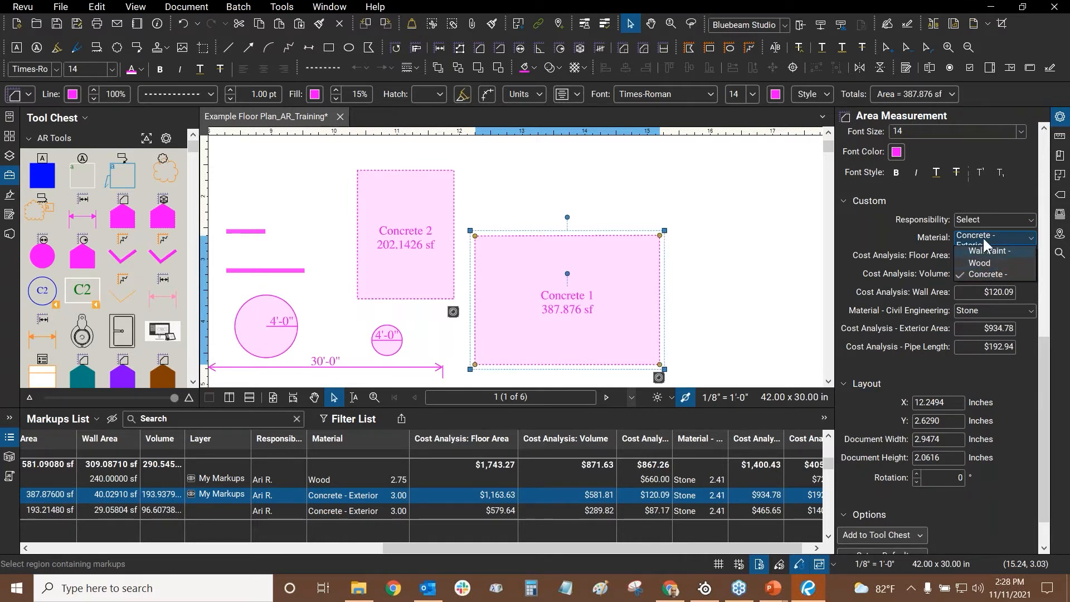
left_click(871, 216)
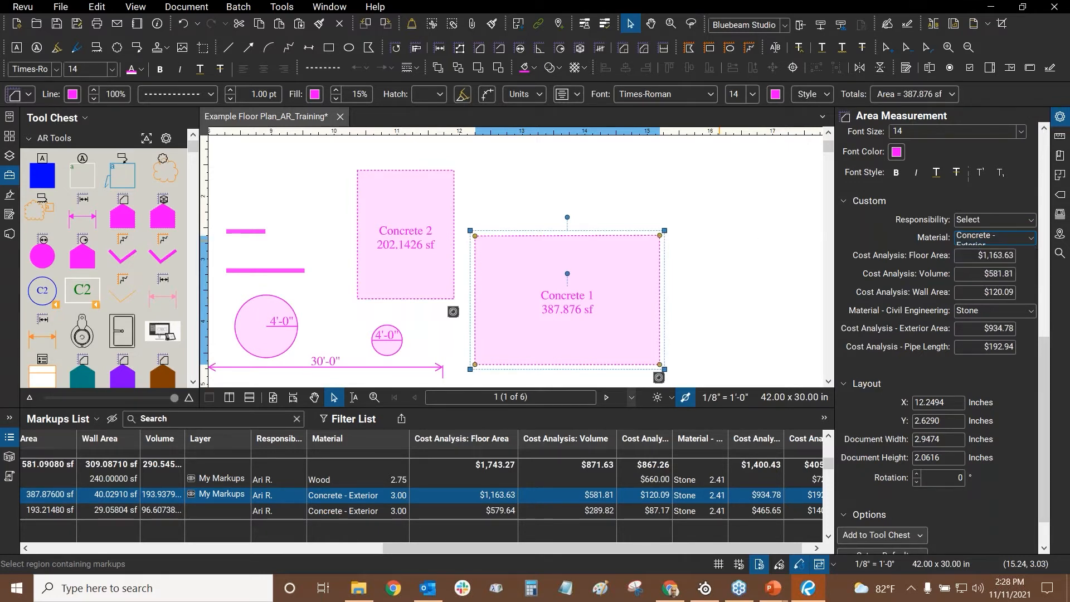
- Reopen the Material custom column from the Markups List's column management to review its item, subject and number entries
left_click(40, 420)
mouse_move(53, 438)
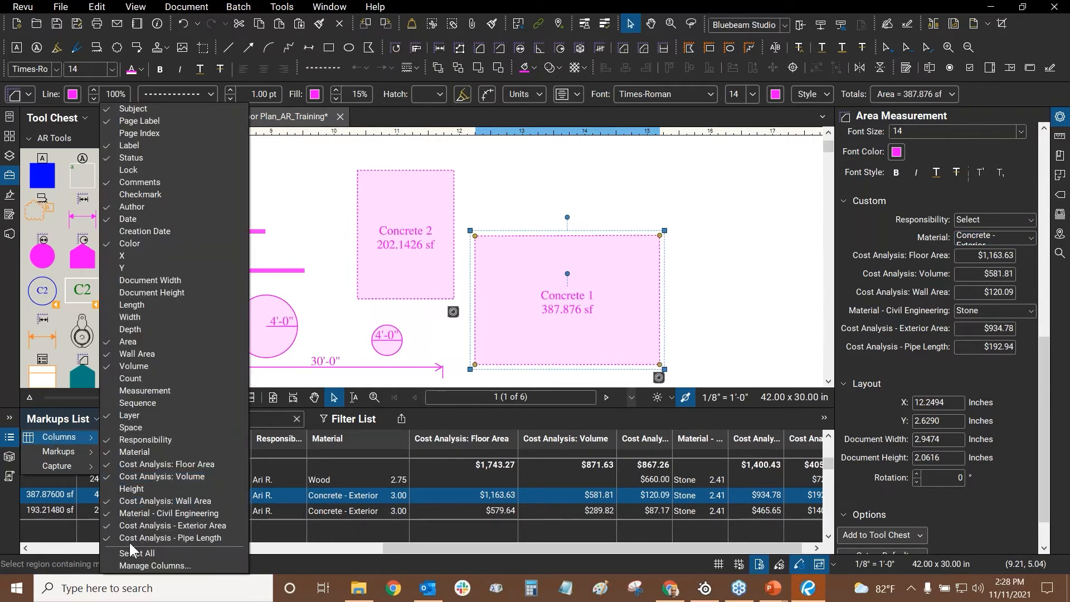
left_click(129, 566)
left_click(460, 172)
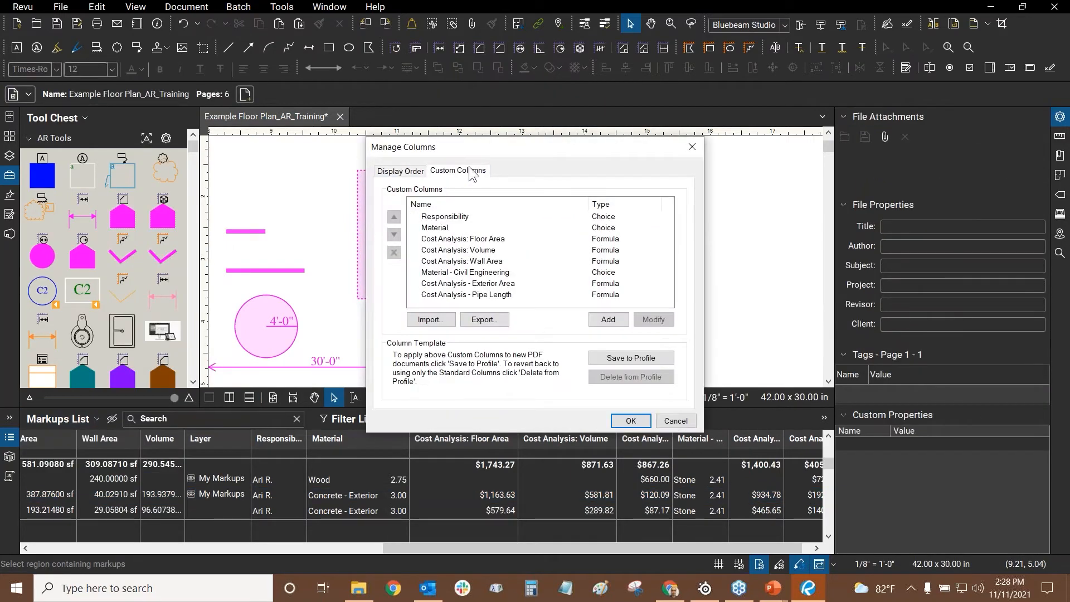
left_click(446, 229)
left_click(654, 320)
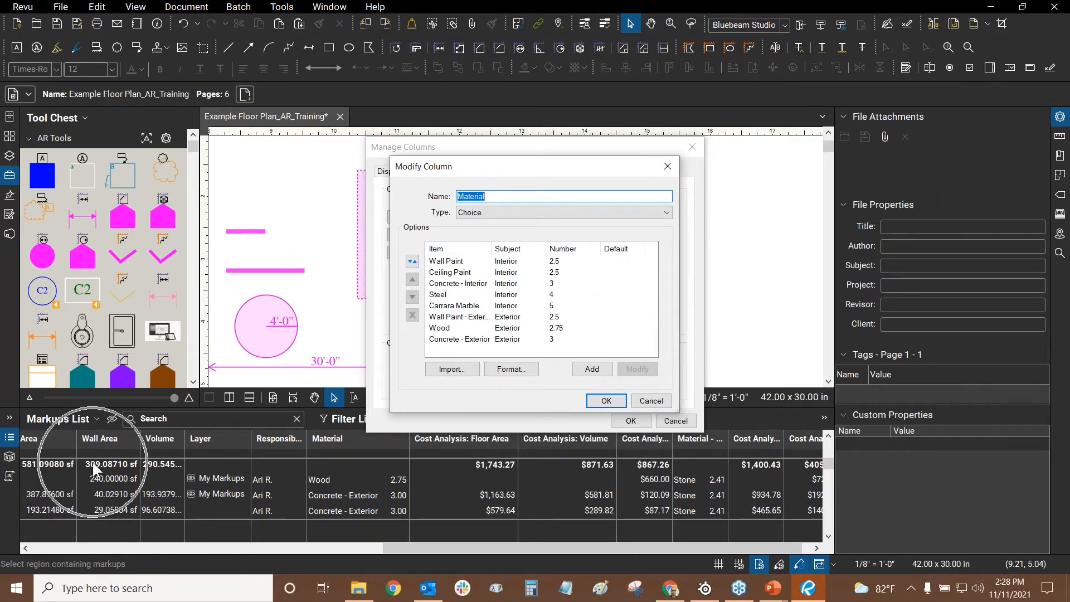
left_click(654, 404)
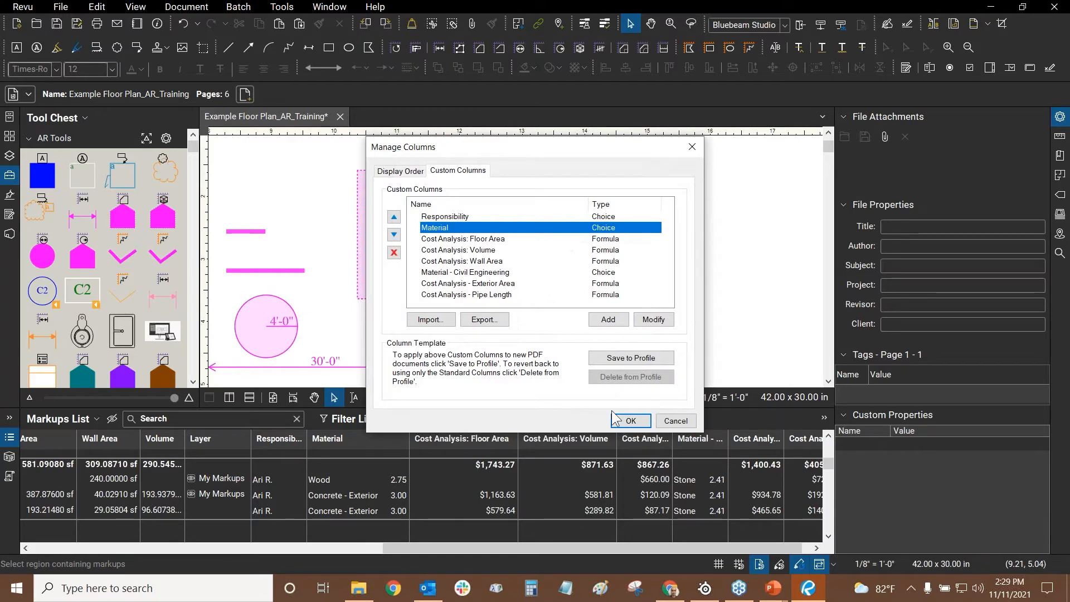
- Rebuild the expression of the Cost Analysis: Floor Area column as Material * Area, browsing the available variables, constants and functions
left_click(497, 240)
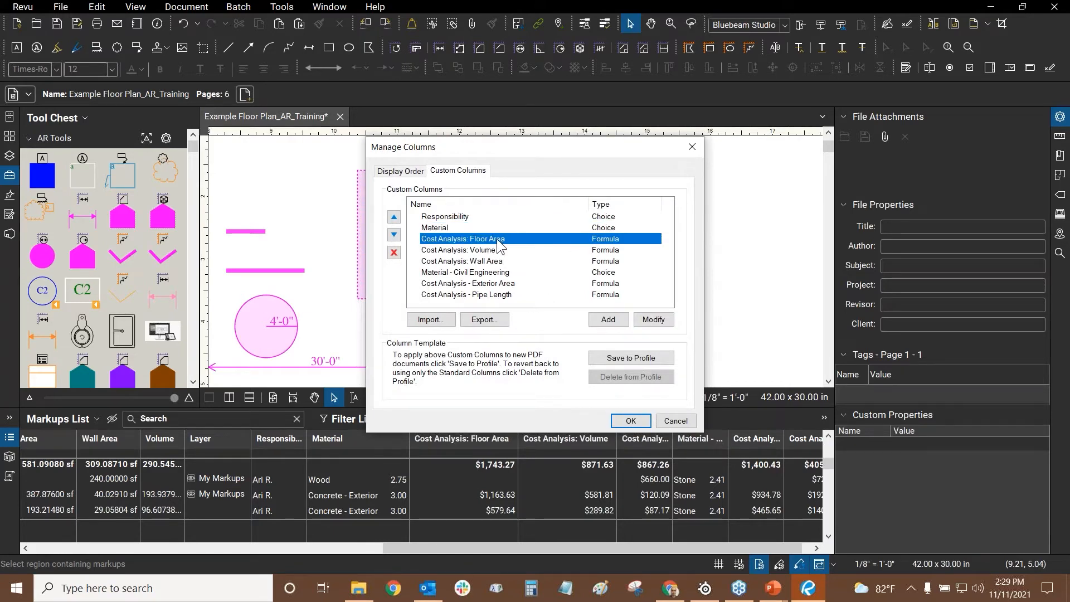
left_click(661, 325)
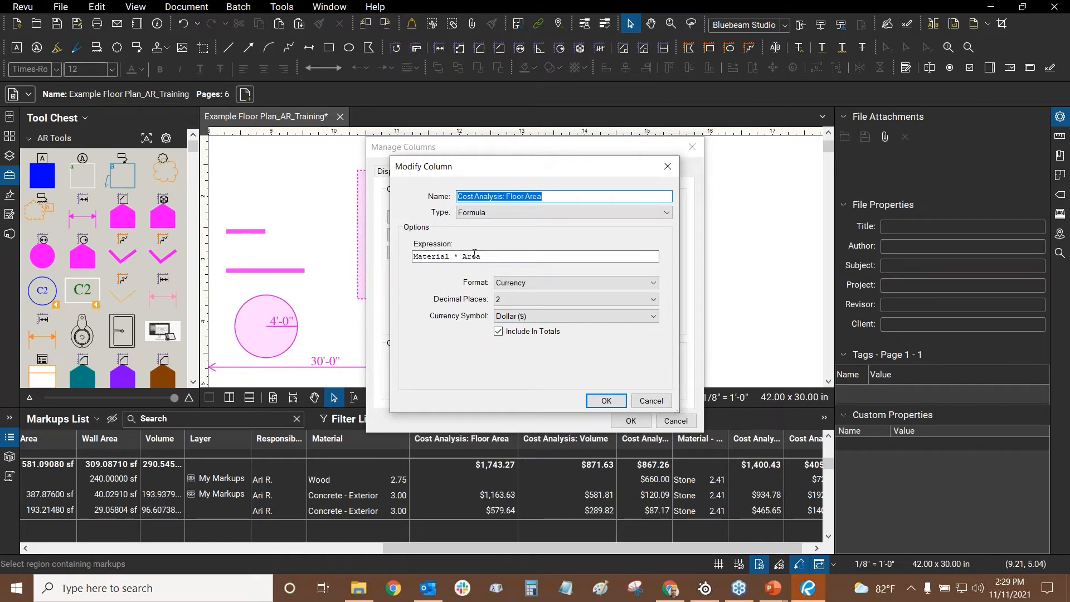
left_click_drag(489, 257, 187, 256)
type("a")
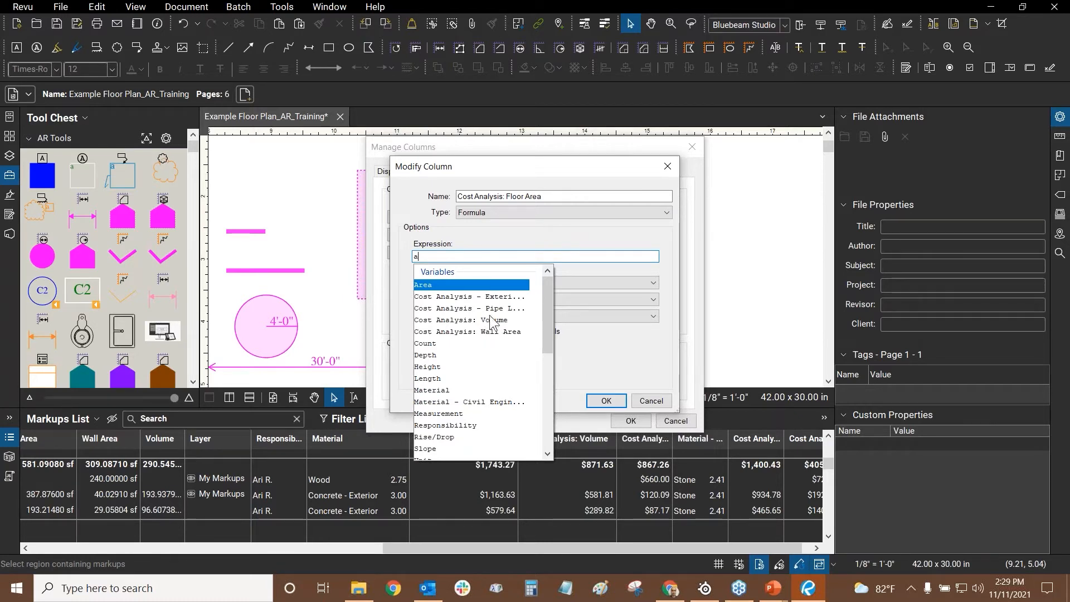
double_click(439, 390)
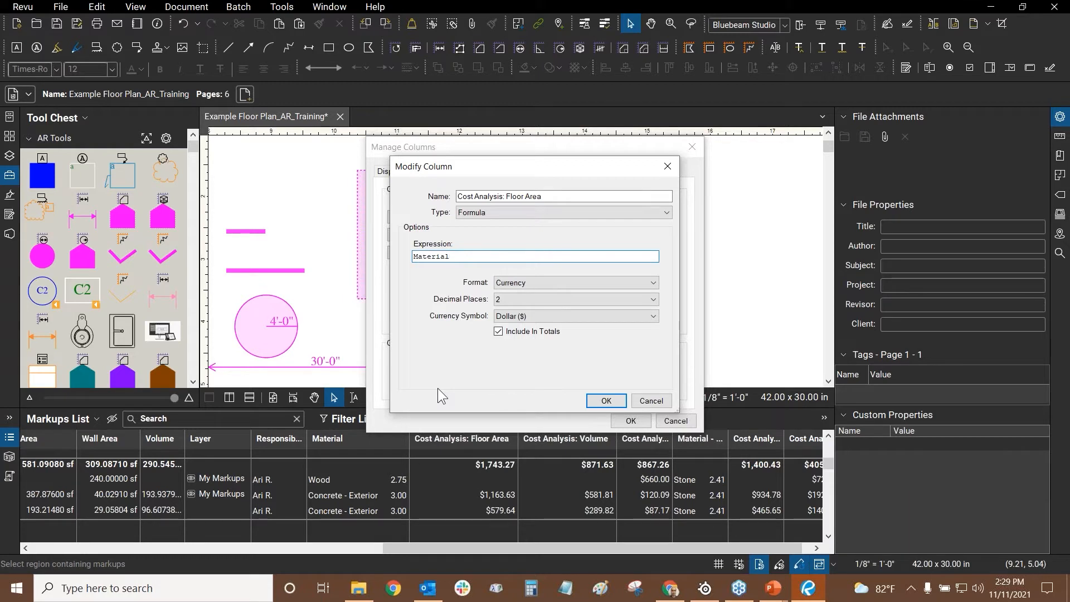
type("* a")
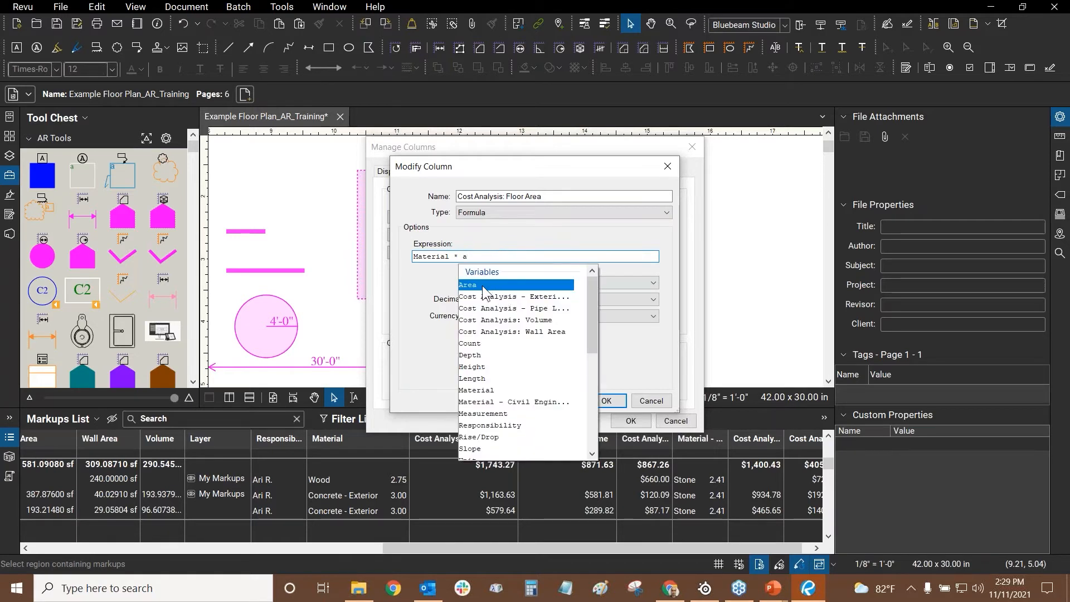
left_click_drag(594, 292, 583, 380)
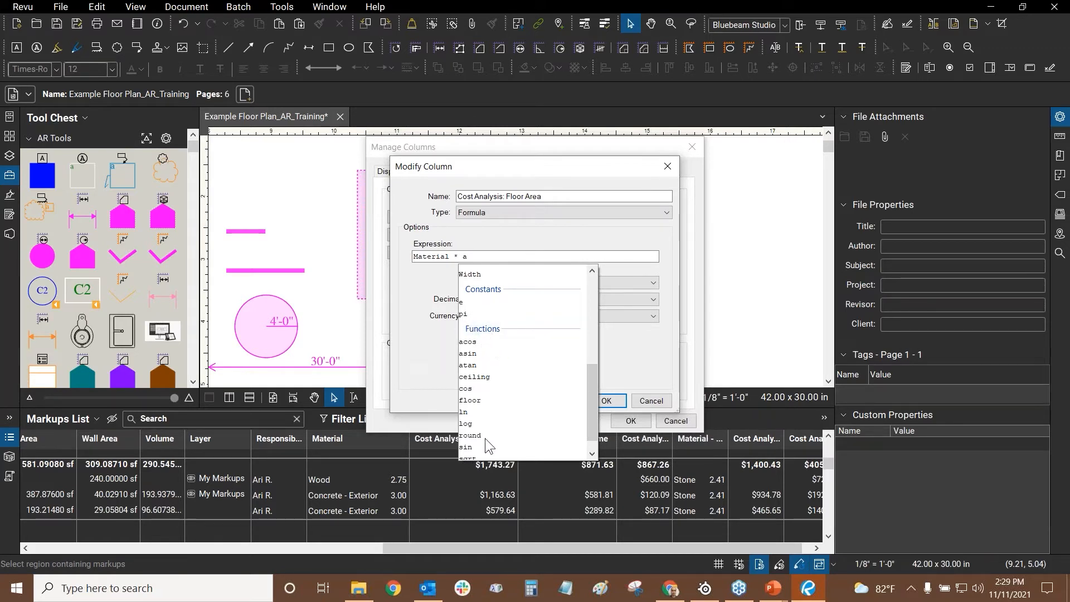
scroll(489, 436, "down", 1)
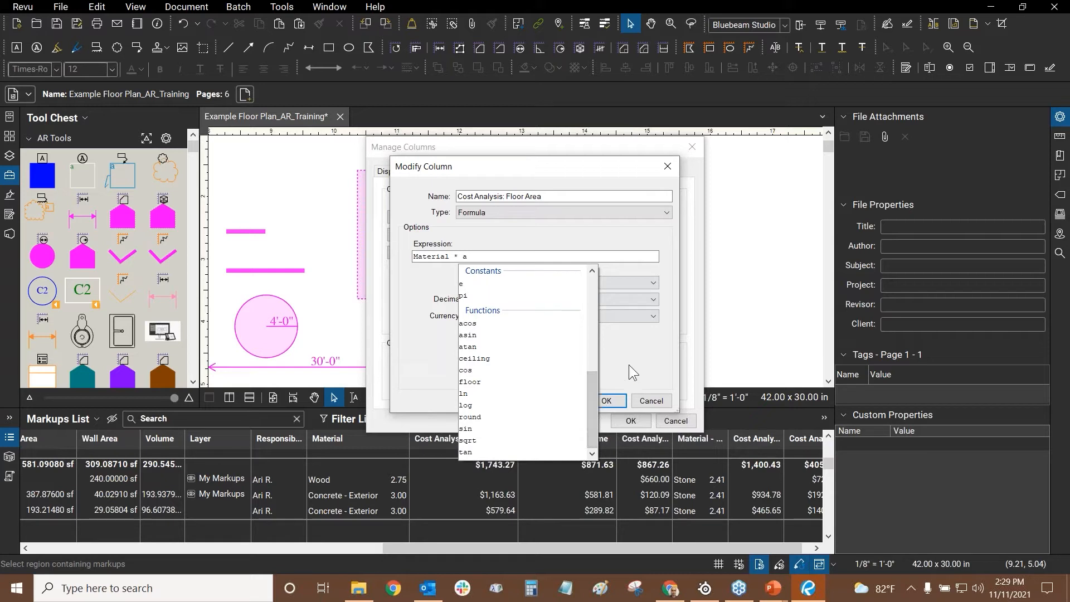
left_click(517, 254)
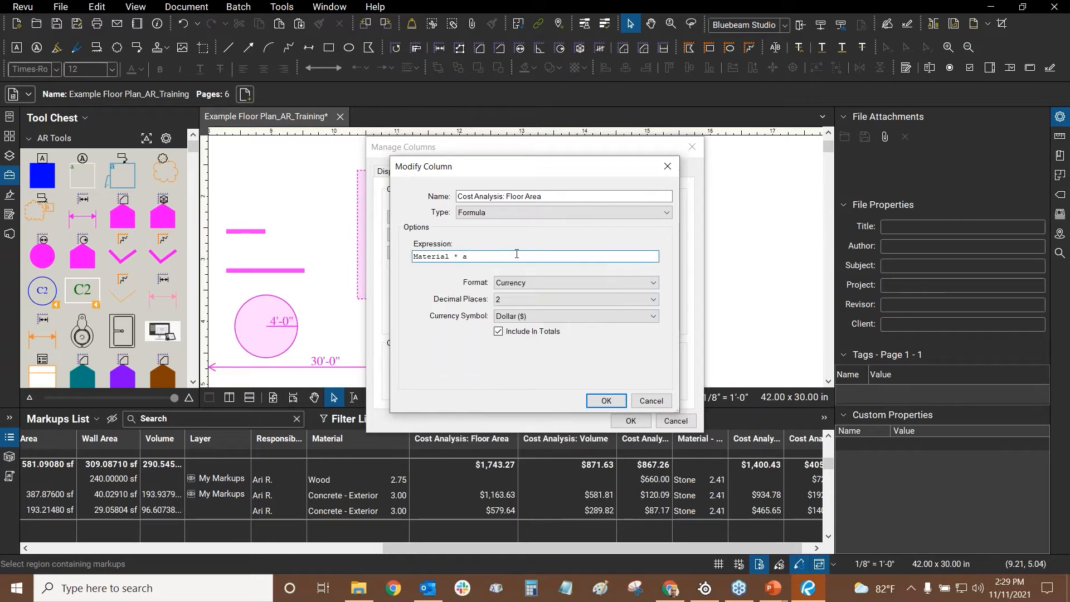
type("A")
left_click(508, 283)
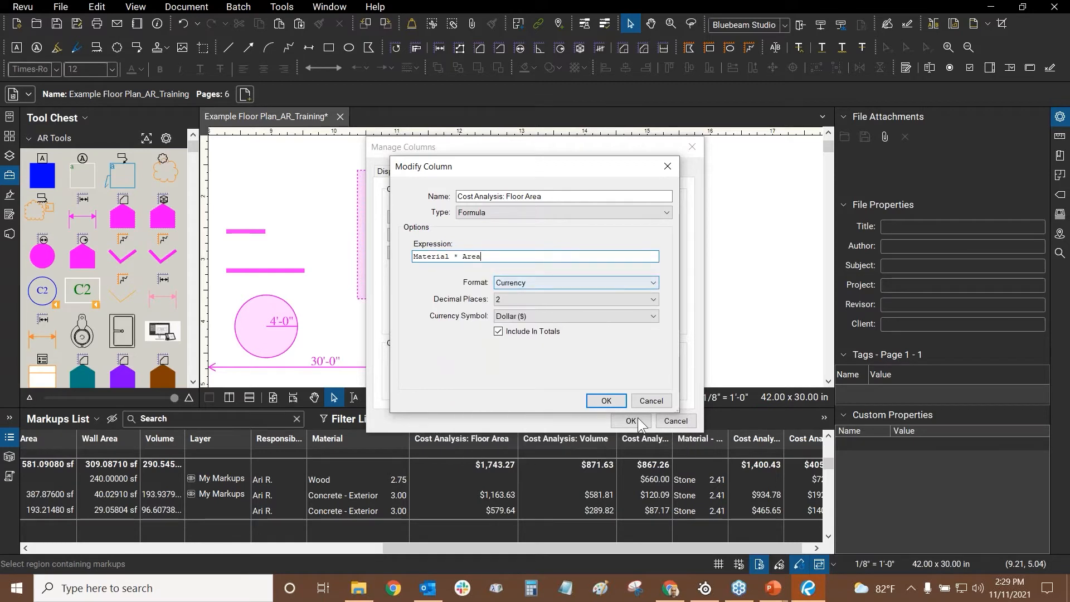
- Review the format and currency symbol options of the Cost Analysis: Floor Area column, and leave column management without saving
left_click(515, 284)
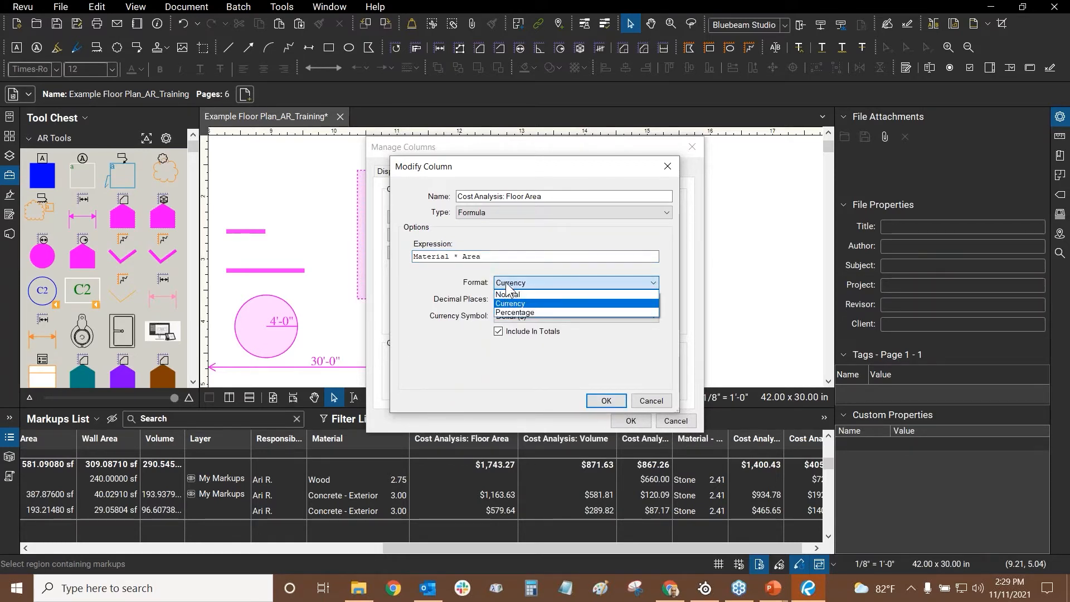
left_click(527, 304)
left_click(536, 317)
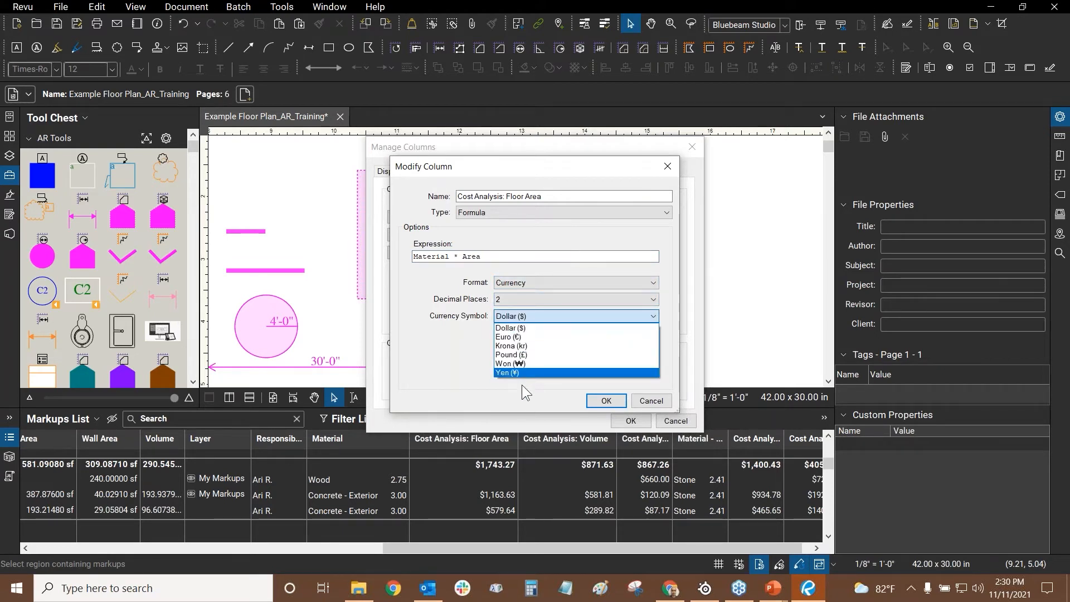
left_click(413, 350)
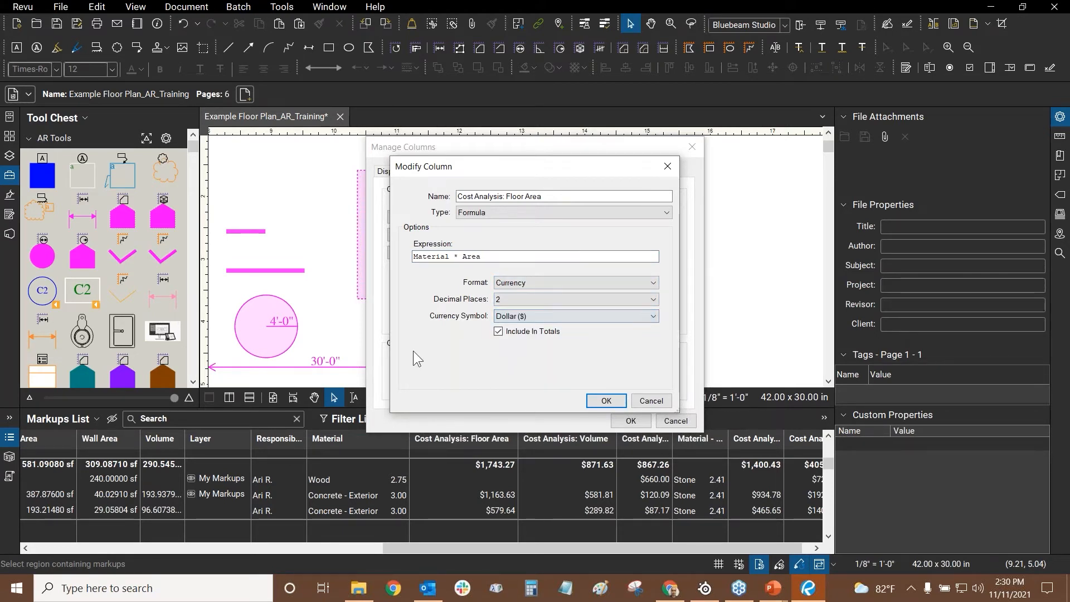
left_click(494, 334)
left_click(652, 401)
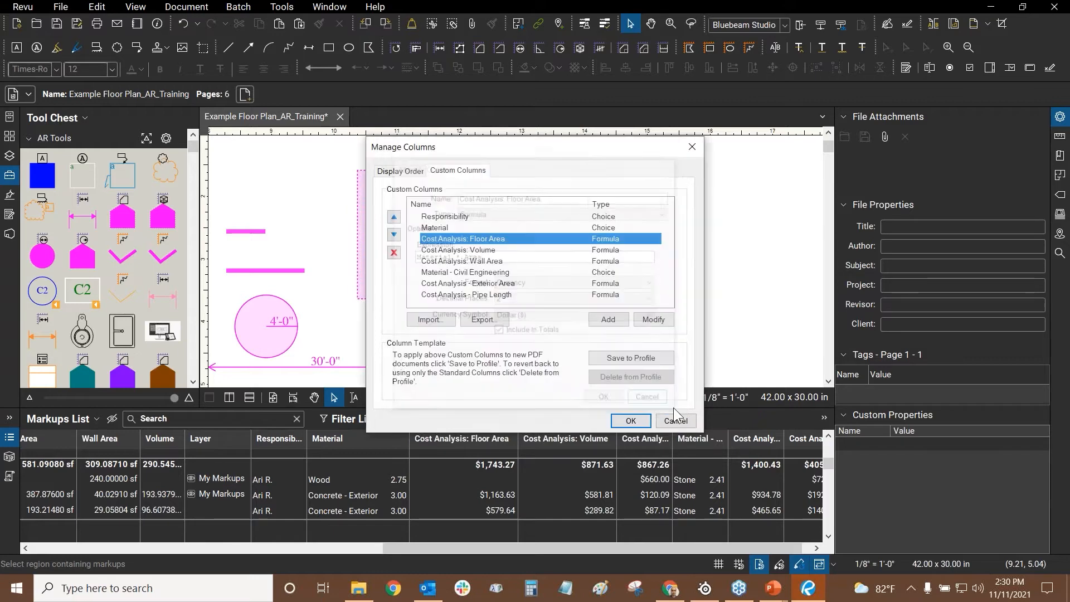
left_click(671, 421)
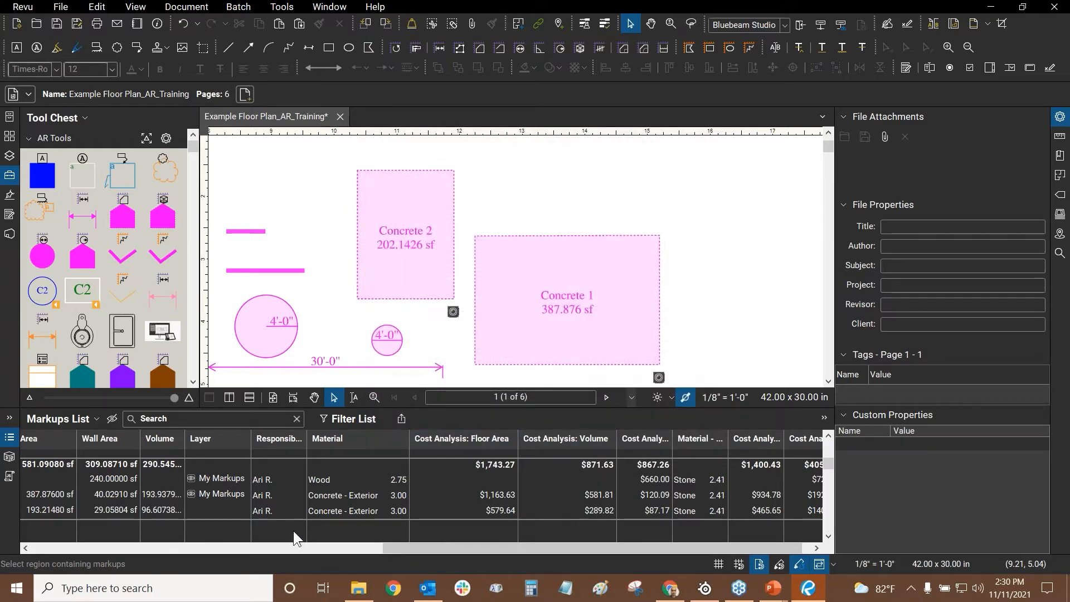
- Examine the Exterior group's area, volume and cost analysis totals across the Markups List columns
left_click_drag(467, 549, 108, 560)
left_click(709, 467)
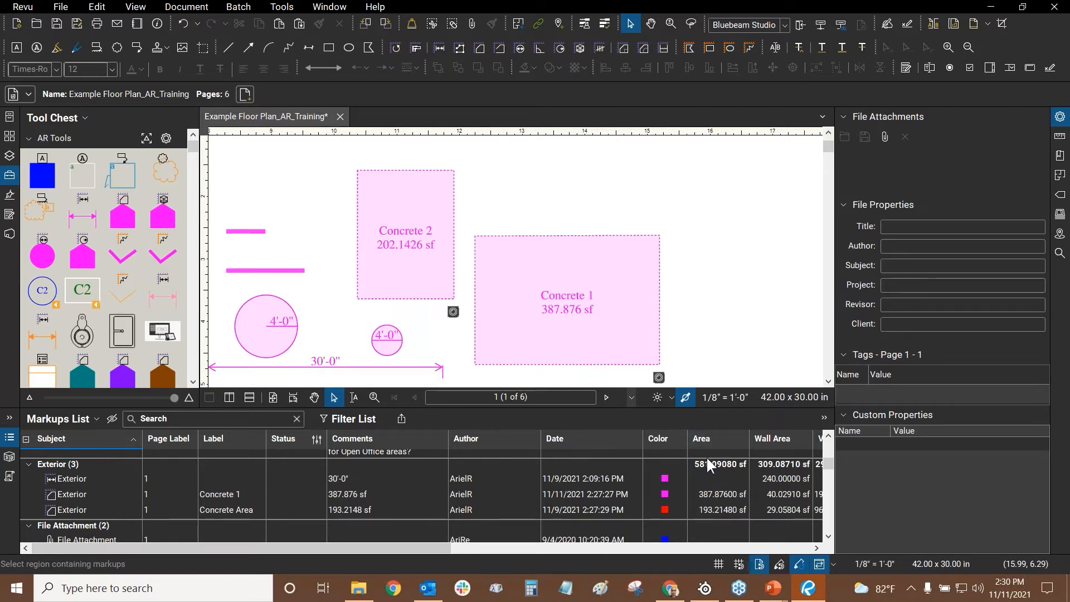
key("ctrl")
key("ctrl")
key("ctrl")
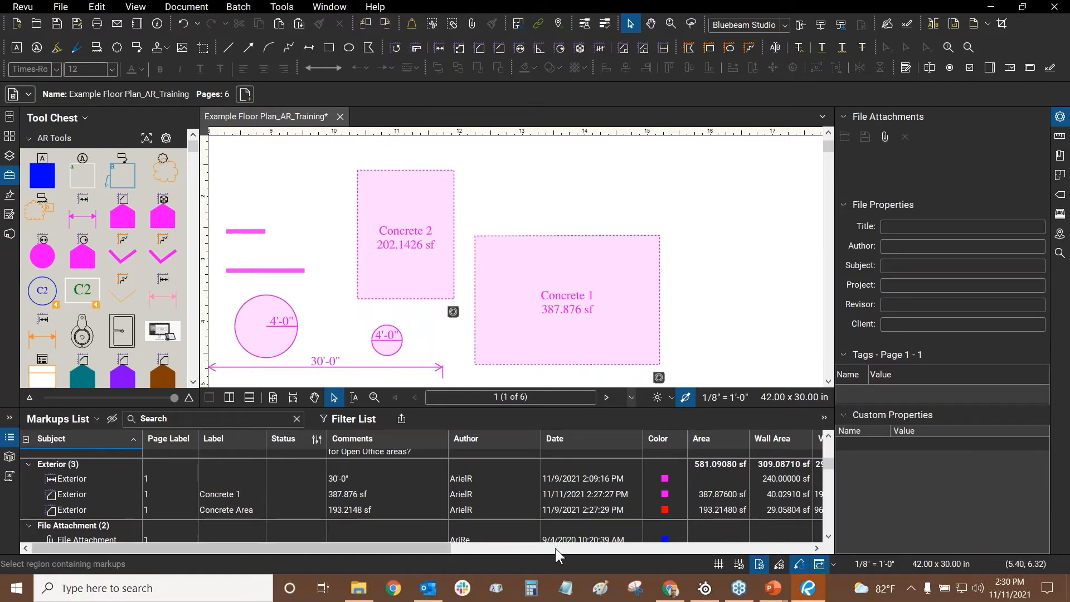
left_click_drag(439, 547, 592, 530)
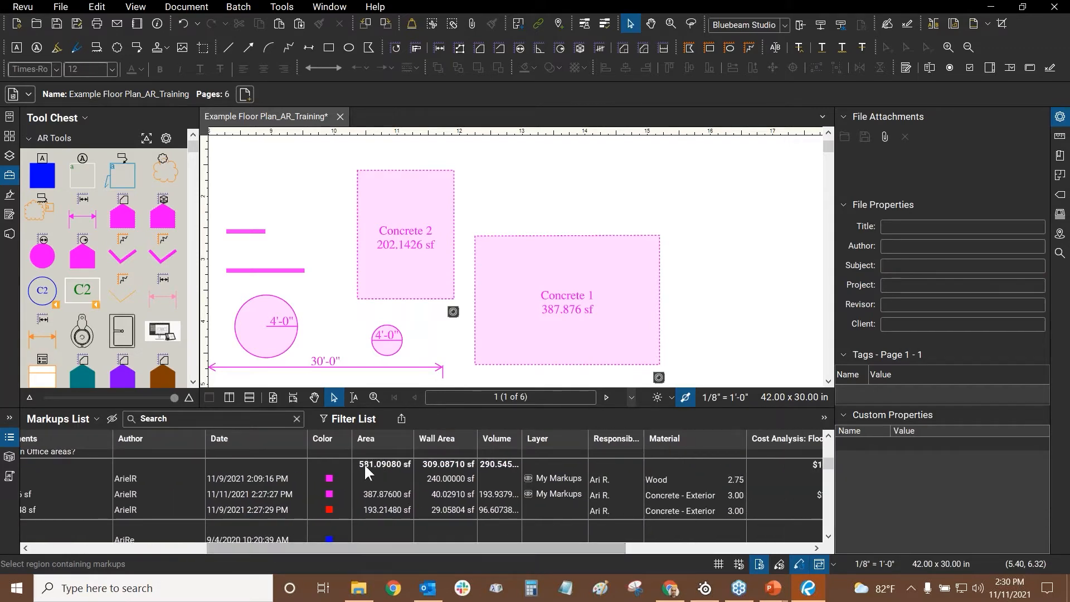
left_click_drag(453, 544, 647, 546)
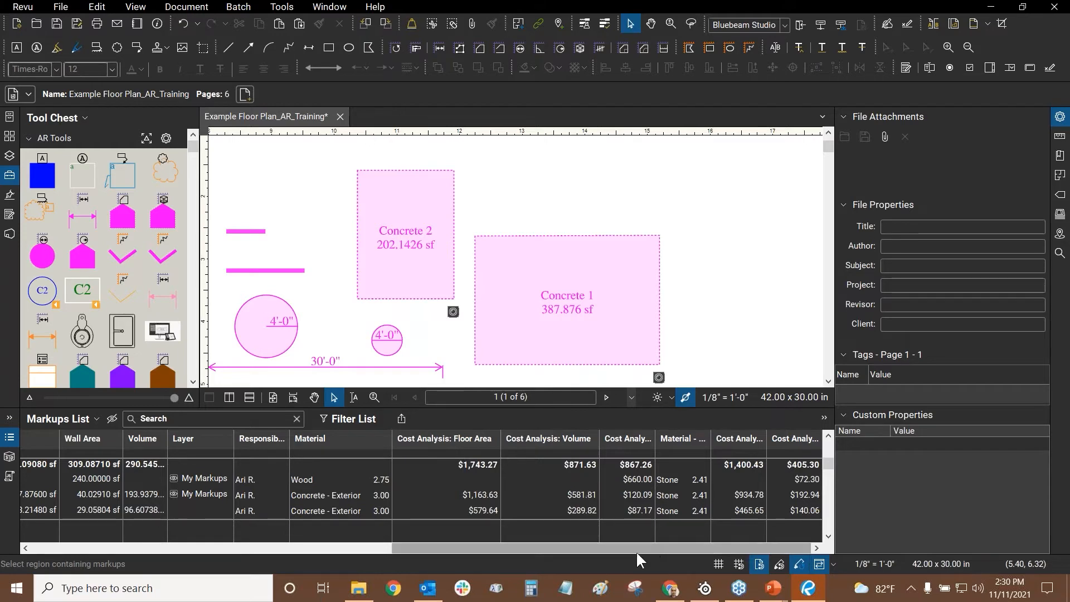
left_click_drag(636, 550, 516, 545)
left_click_drag(270, 531, 265, 530)
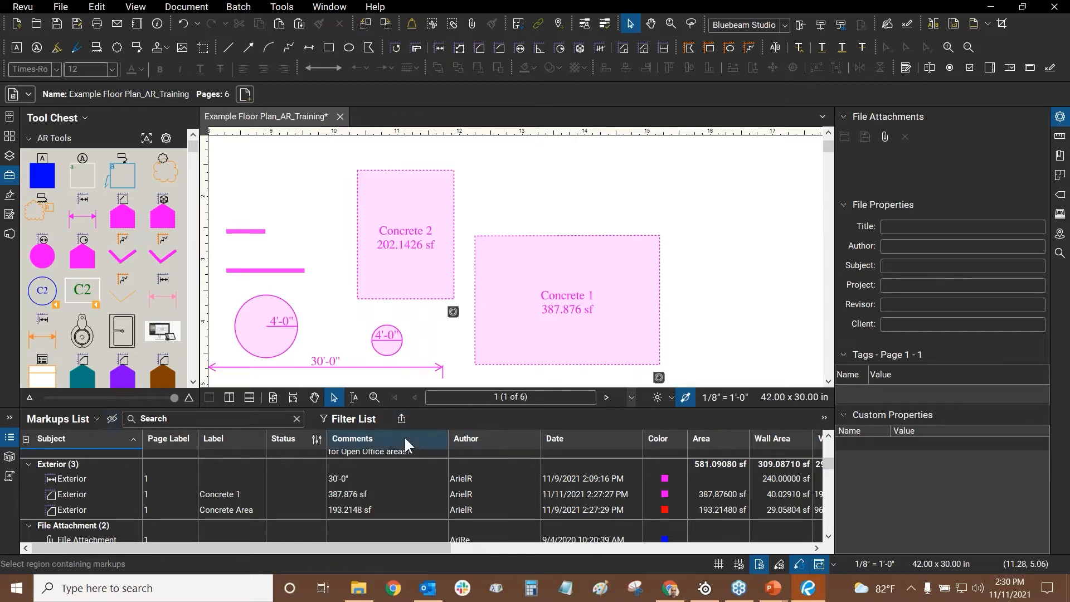
- Start a PDF summary of the markups and turn off appending and hyperlinking it to the current PDF
left_click(401, 422)
left_click(401, 419)
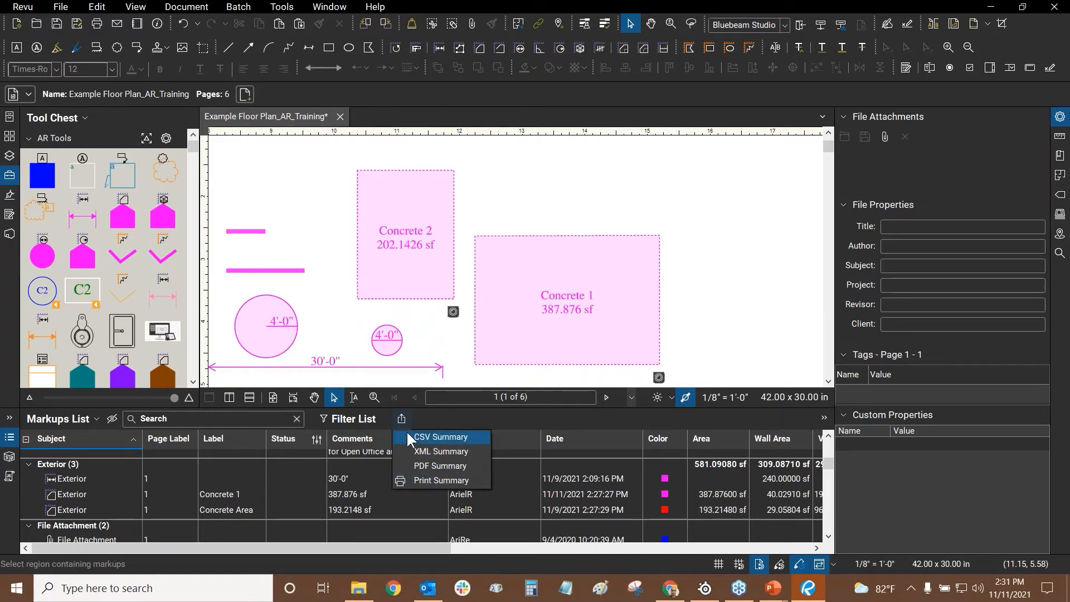
left_click(427, 464)
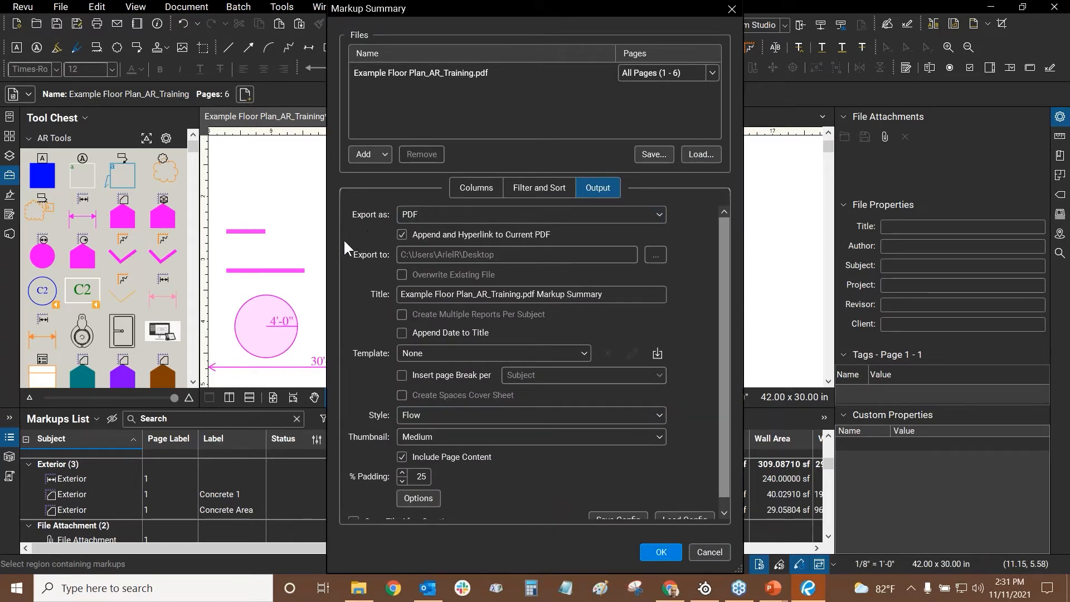
left_click(404, 233)
left_click(400, 233)
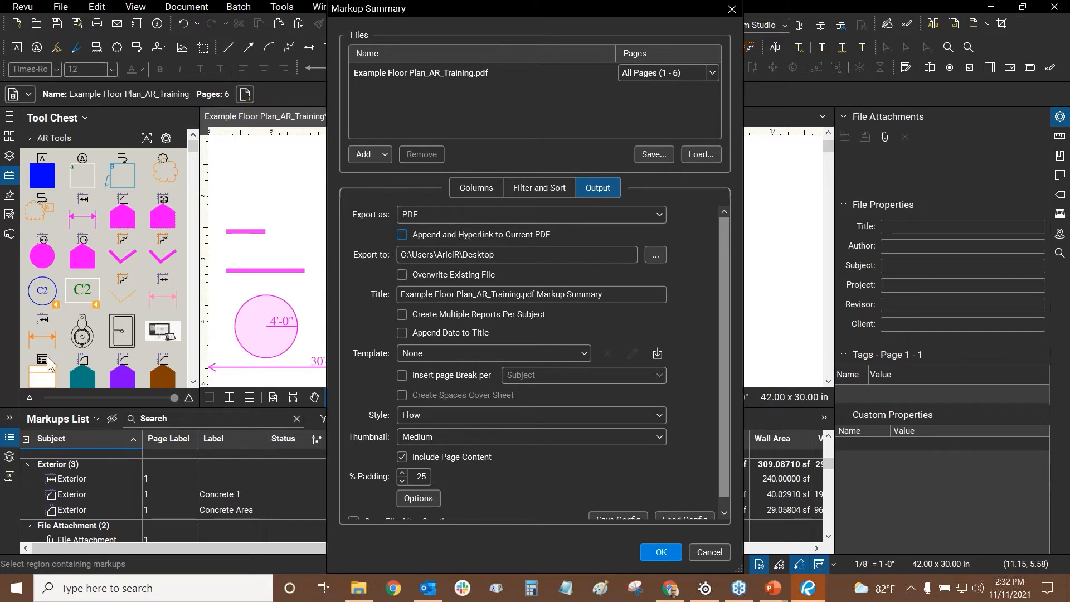
- Set the markup summary to append and hyperlink to the current PDF, and review the subjects available for filtering
left_click(402, 233)
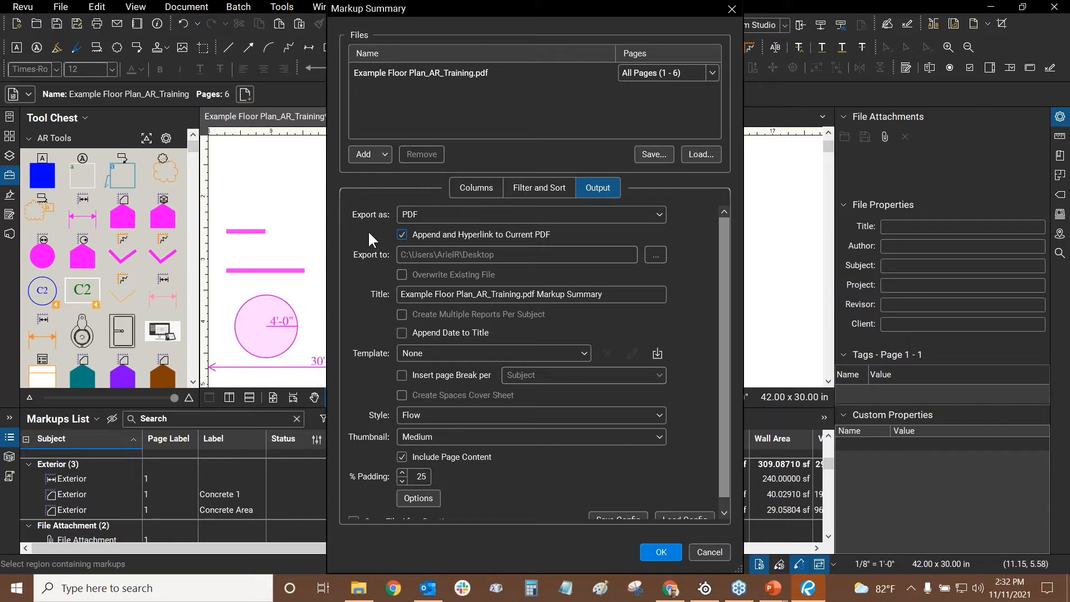
left_click(541, 191)
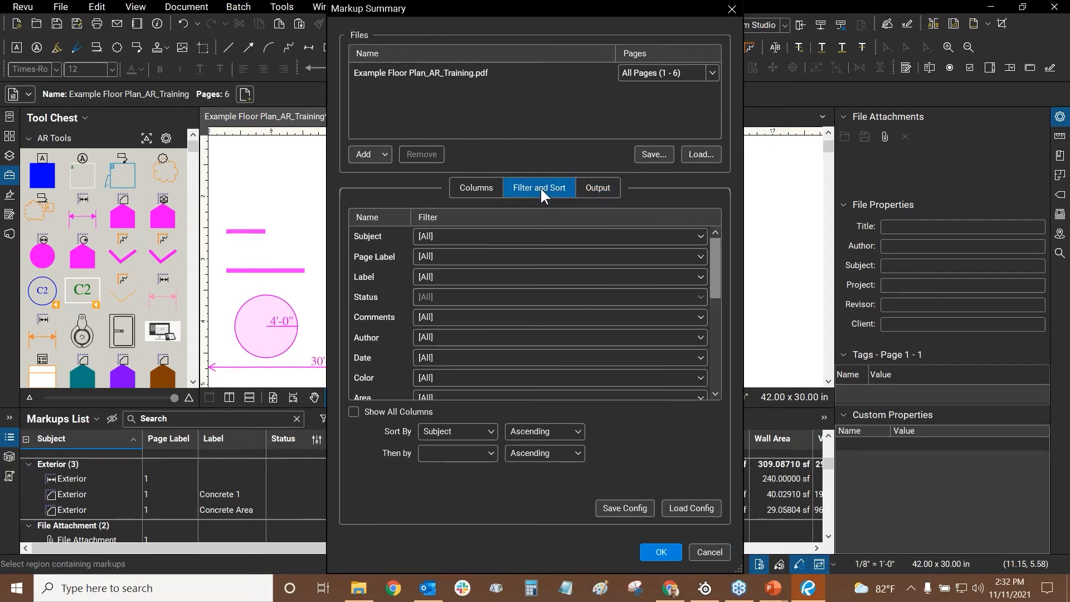
left_click(466, 237)
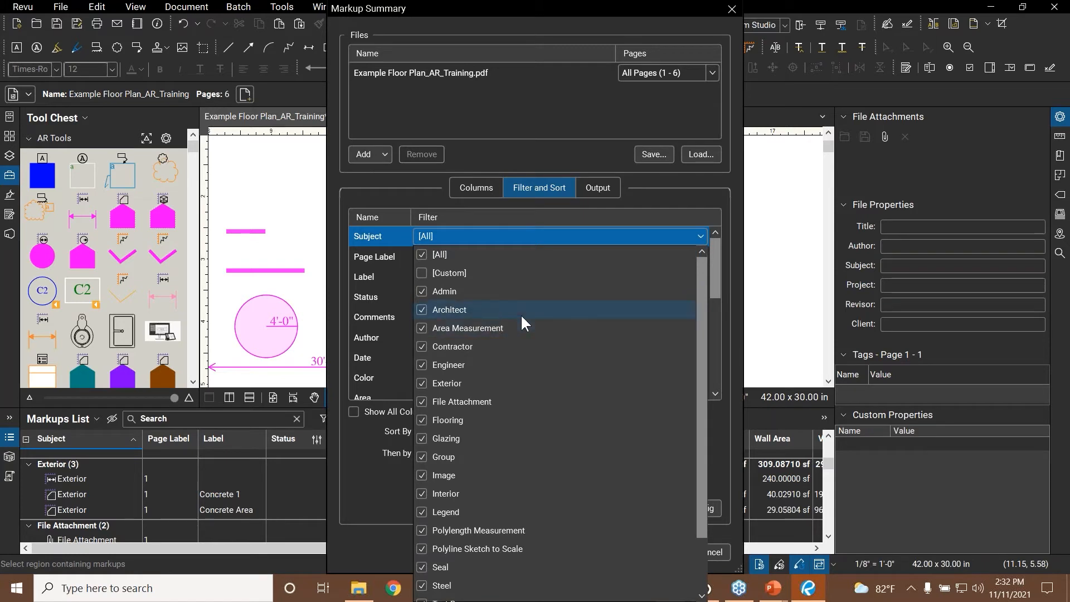
scroll(516, 311, "down", 2)
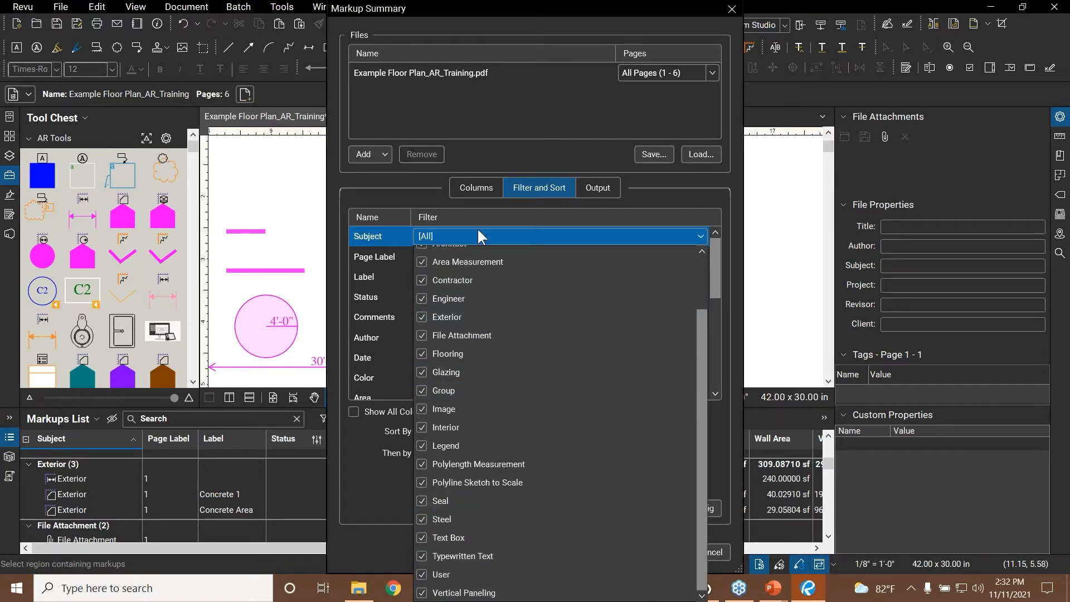
scroll(497, 349, "up", 2)
left_click(641, 182)
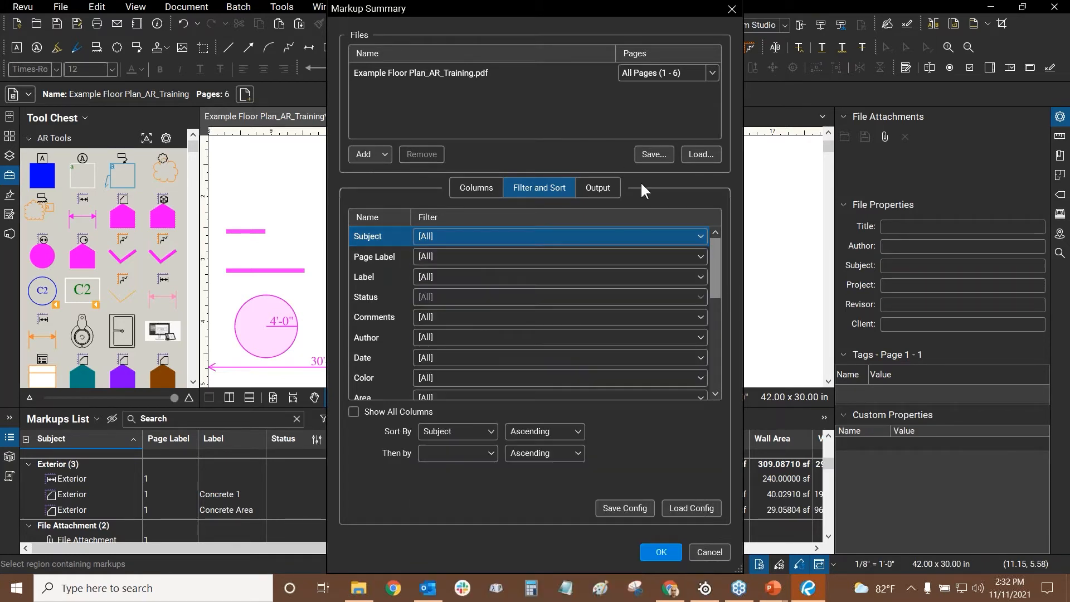
- Exclude the Status column, review the remaining summary columns, and generate the markup summary
left_click(473, 186)
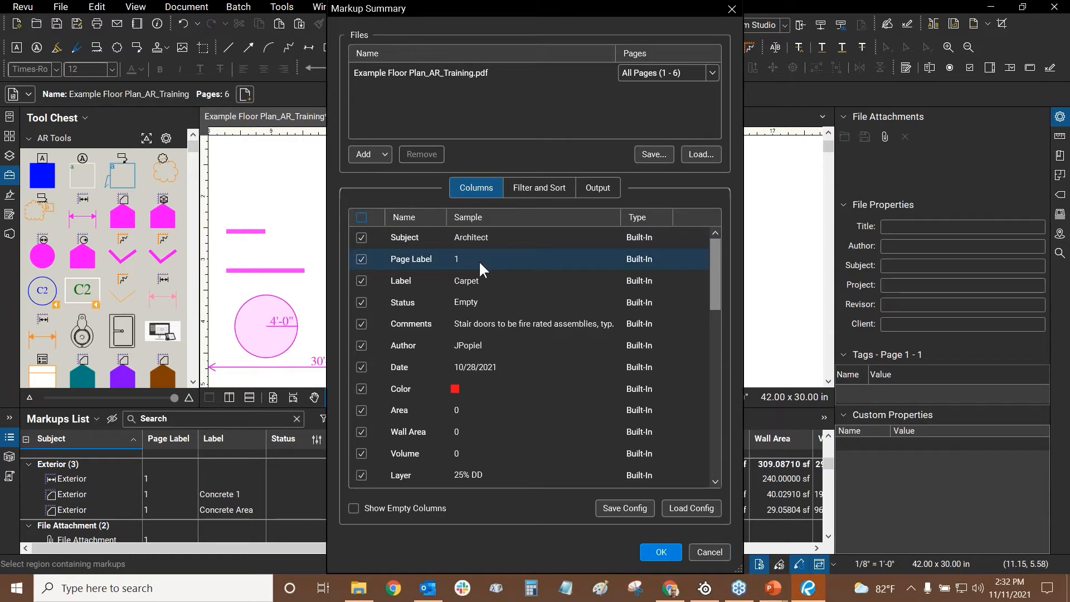
left_click(361, 302)
scroll(504, 303, "down", 5)
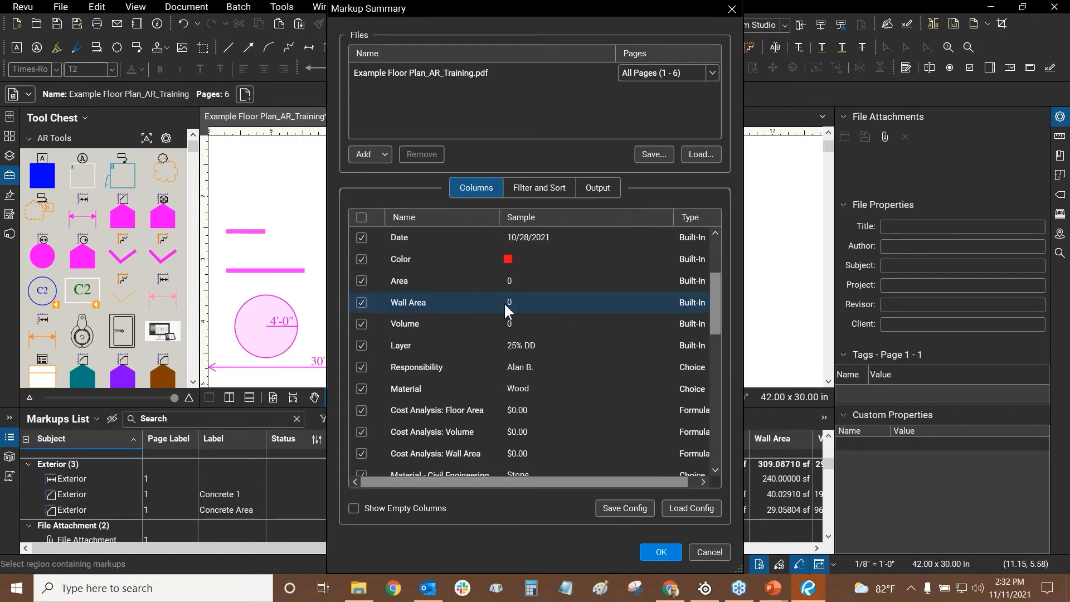
scroll(516, 304, "up", 1)
scroll(507, 323, "up", 2)
scroll(495, 344, "down", 2)
scroll(483, 355, "up", 1)
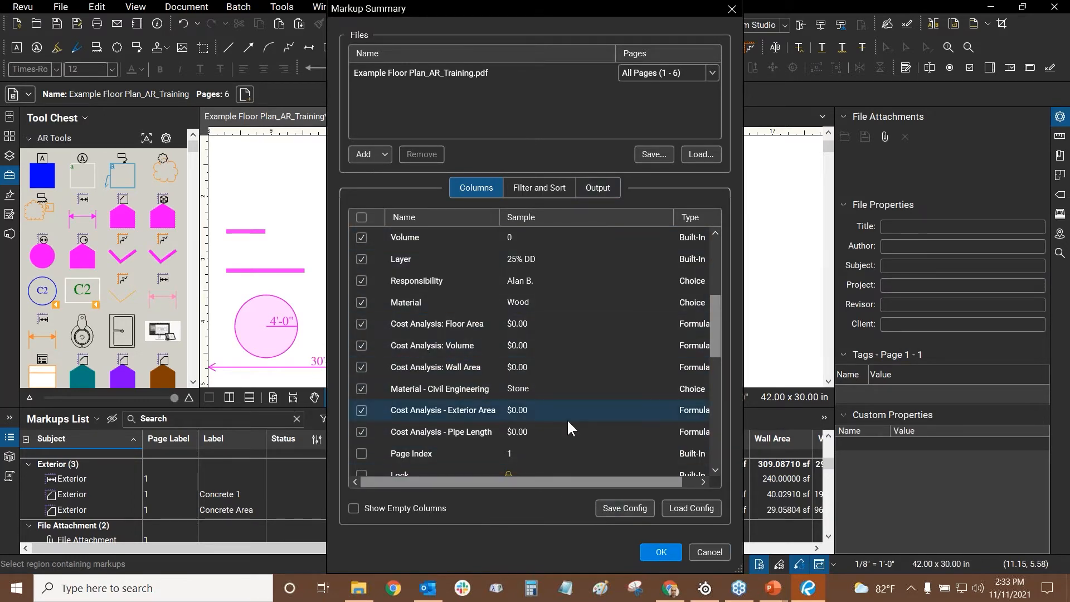
left_click(651, 549)
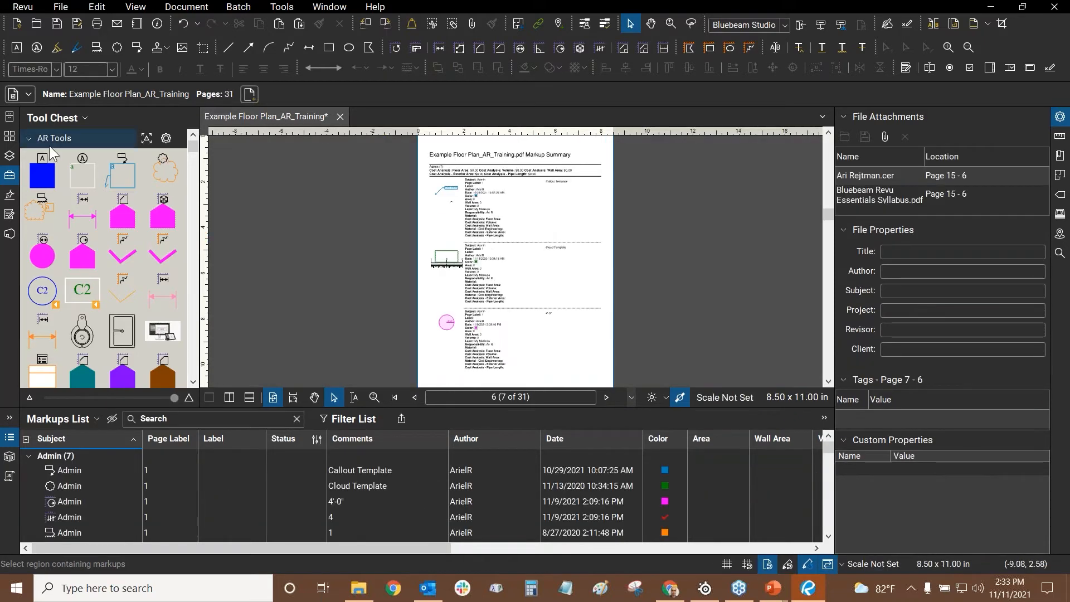
- Display the page thumbnails and look through the summary pages appended after the original sheets
left_click(10, 138)
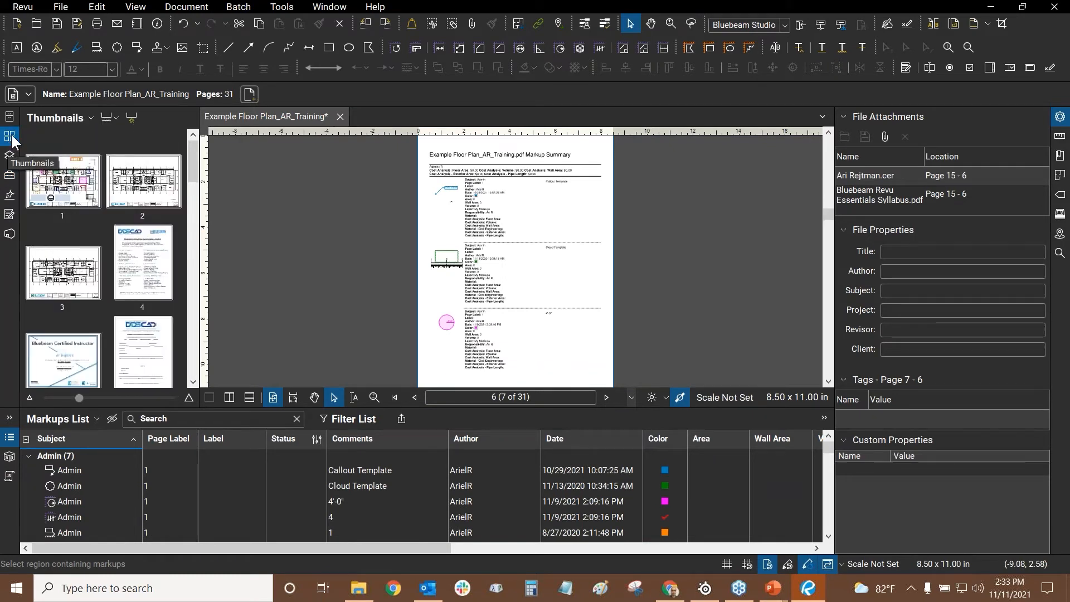
scroll(152, 227, "down", 3)
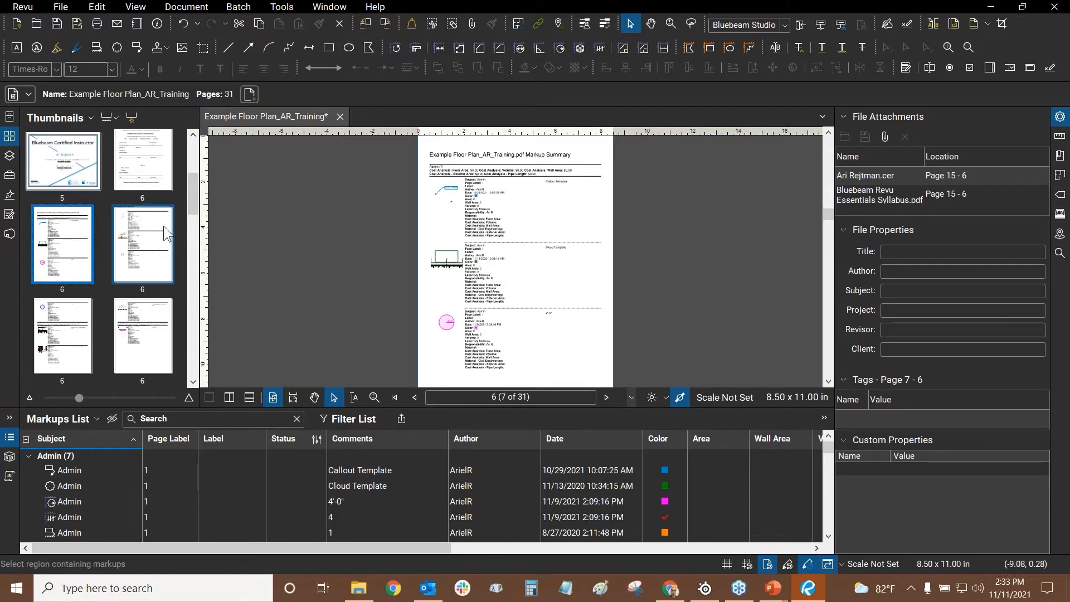
scroll(81, 245, "down", 3)
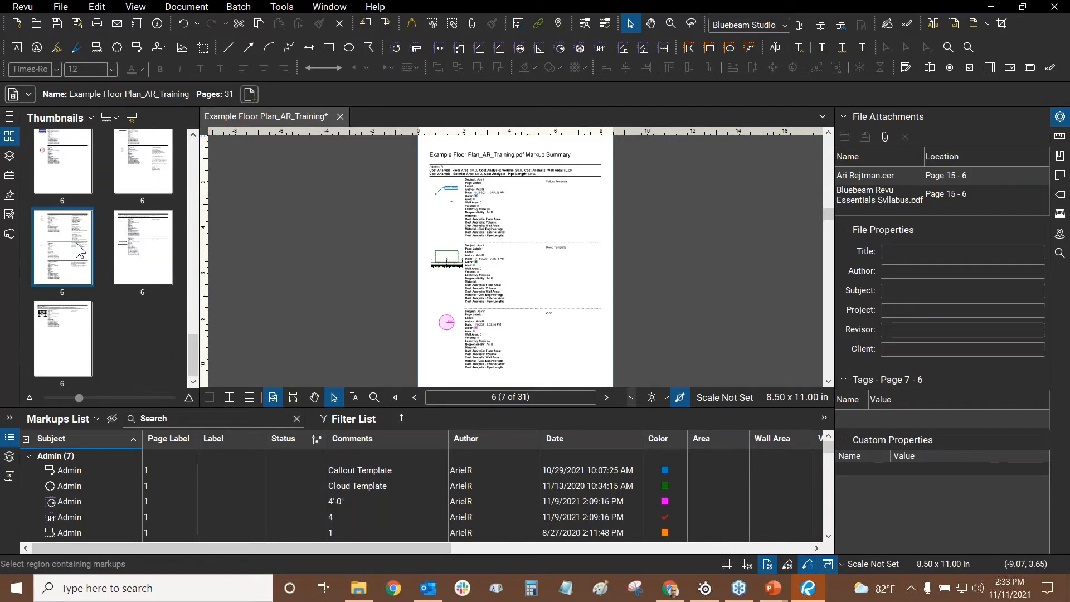
scroll(68, 356, "up", 5)
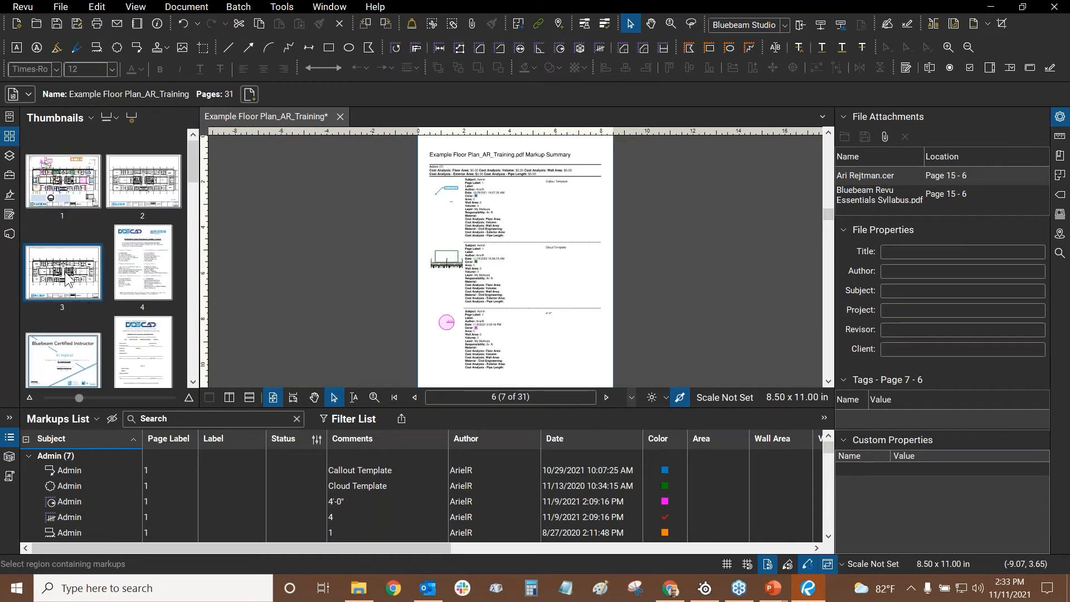
scroll(82, 168, "down", 3)
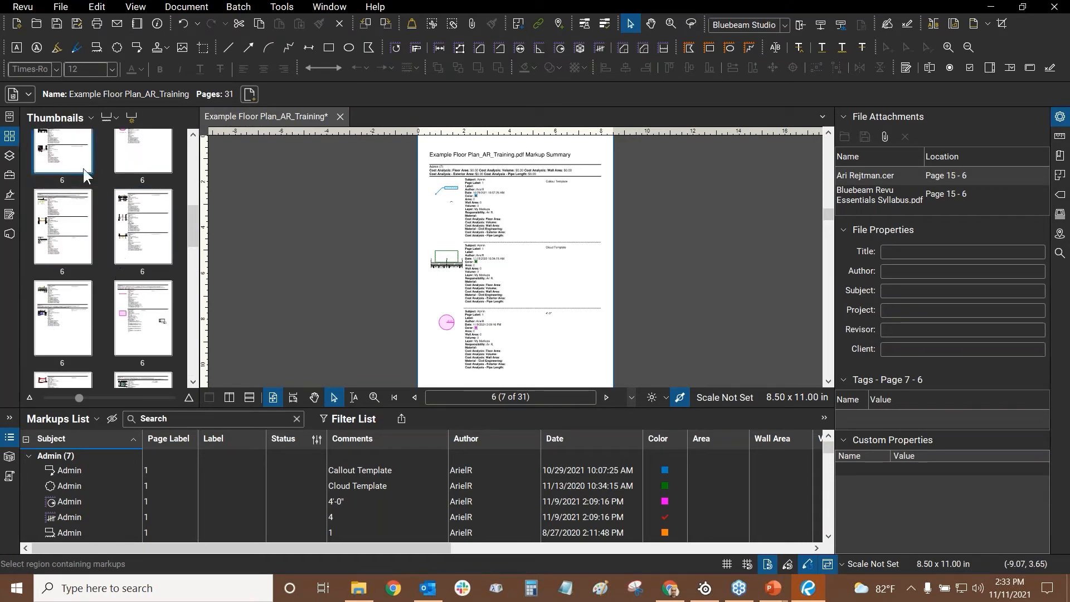
scroll(114, 255, "up", 10)
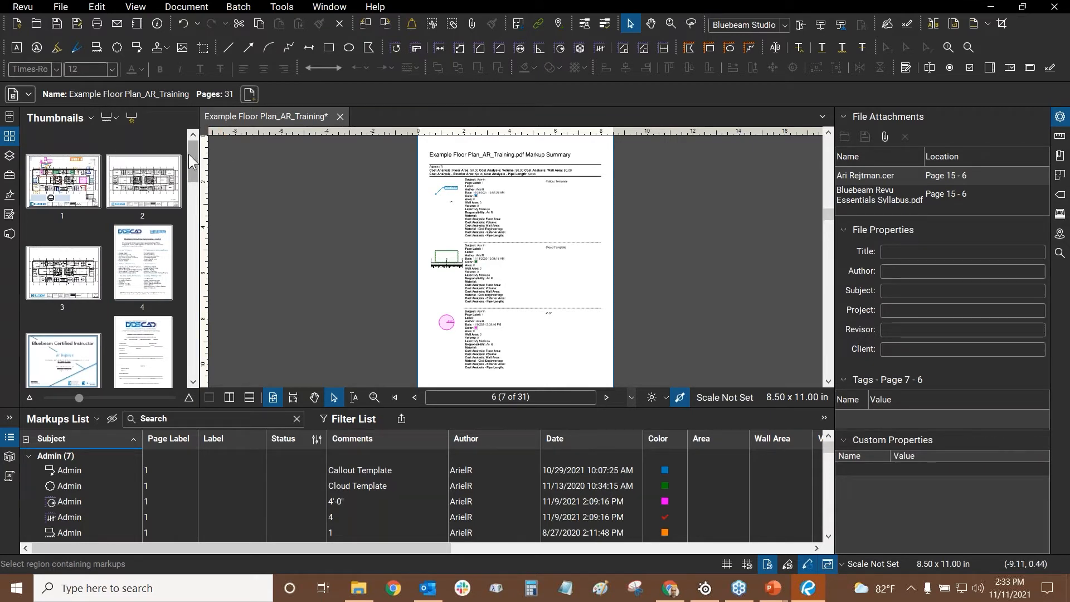
left_click(81, 123)
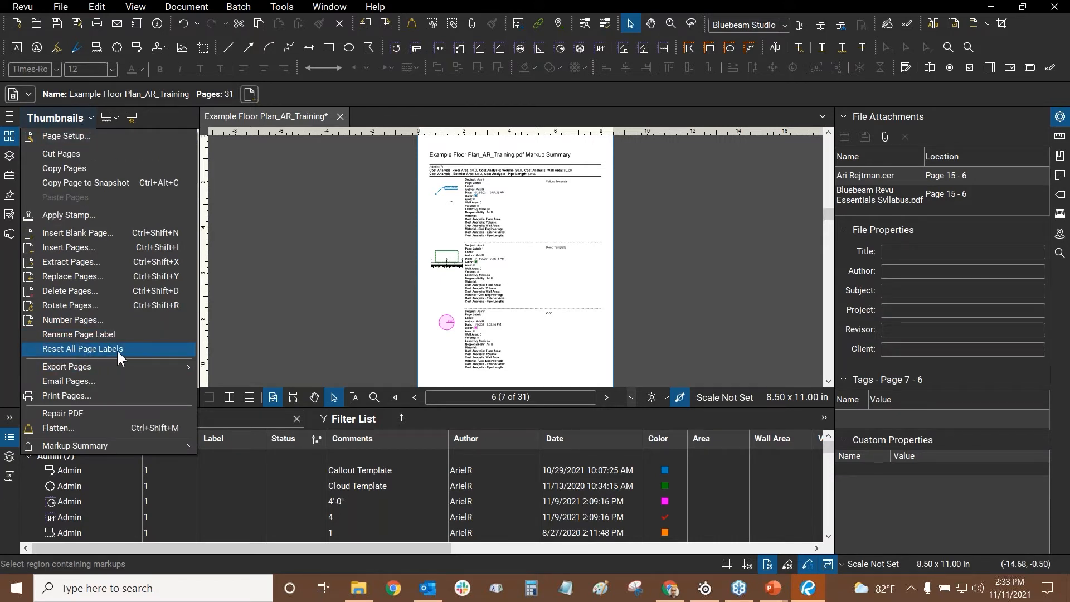
left_click(155, 123)
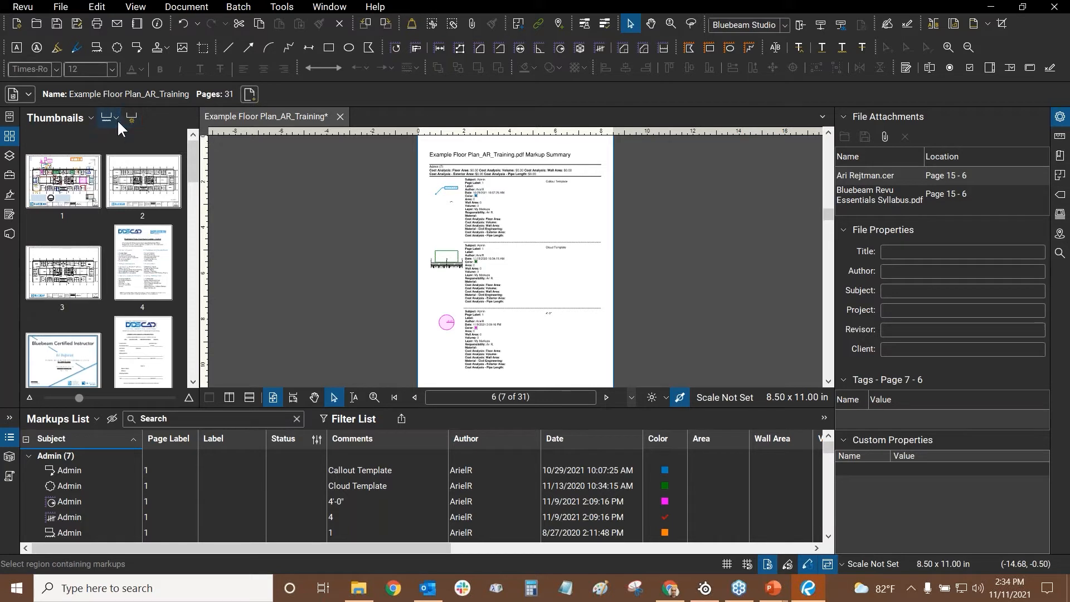
- Show the page scale beneath each thumbnail, check it across the pages, and hide it again
left_click(113, 120)
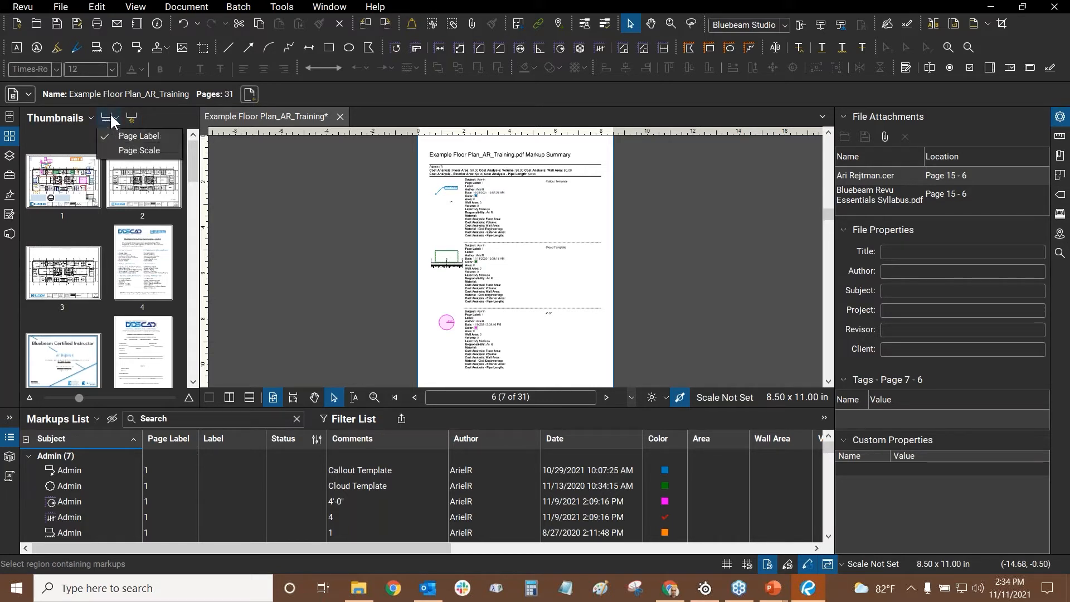
left_click(112, 120)
left_click(110, 120)
left_click(115, 149)
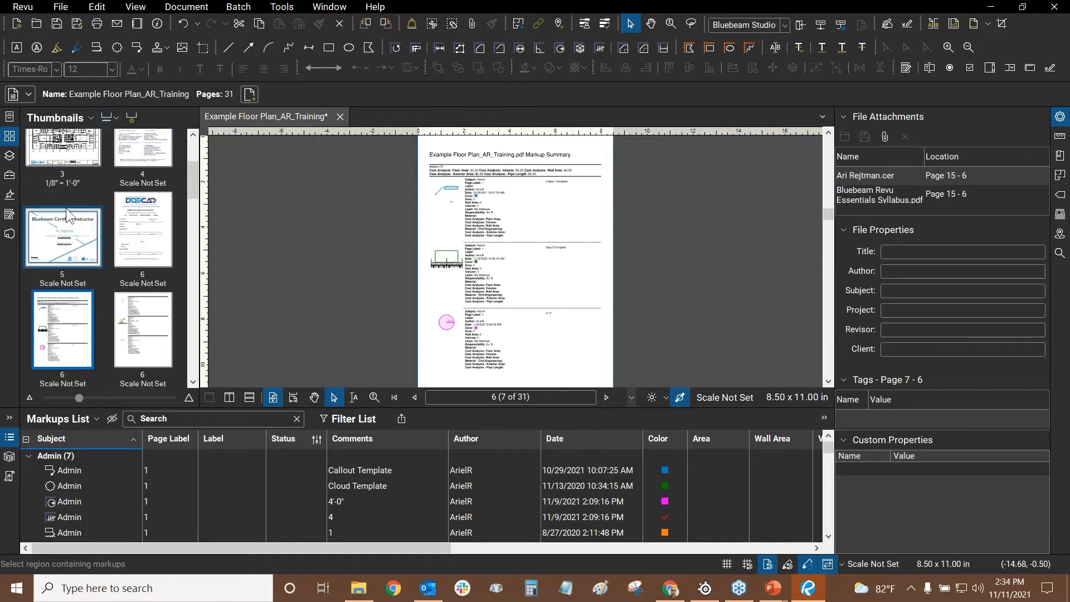
scroll(103, 204, "up", 3)
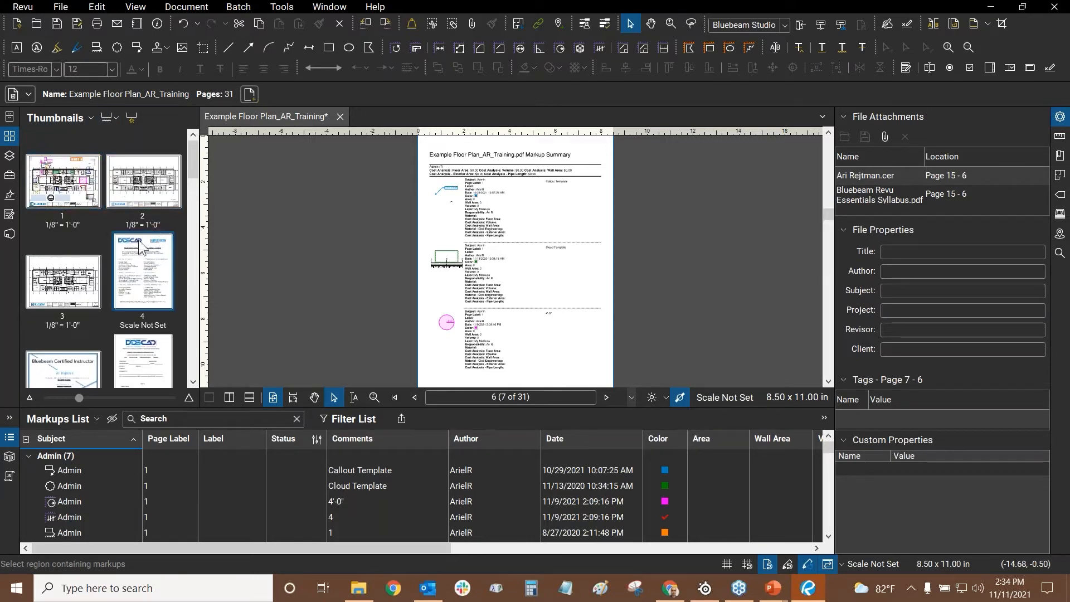
left_click(110, 119)
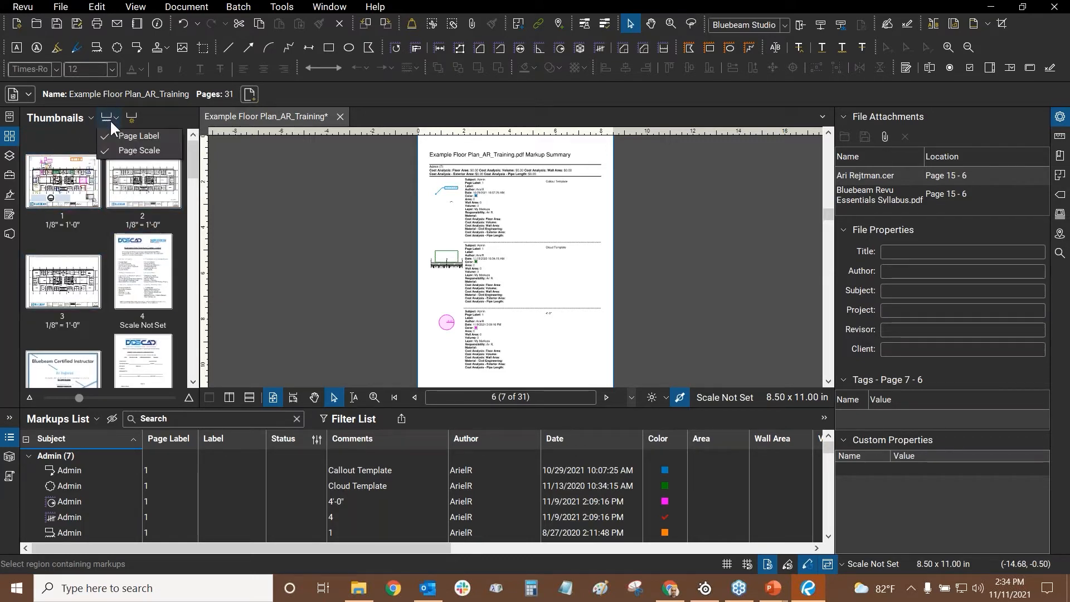
left_click(118, 149)
- Reset all page labels to match the current page numbers
left_click(71, 115)
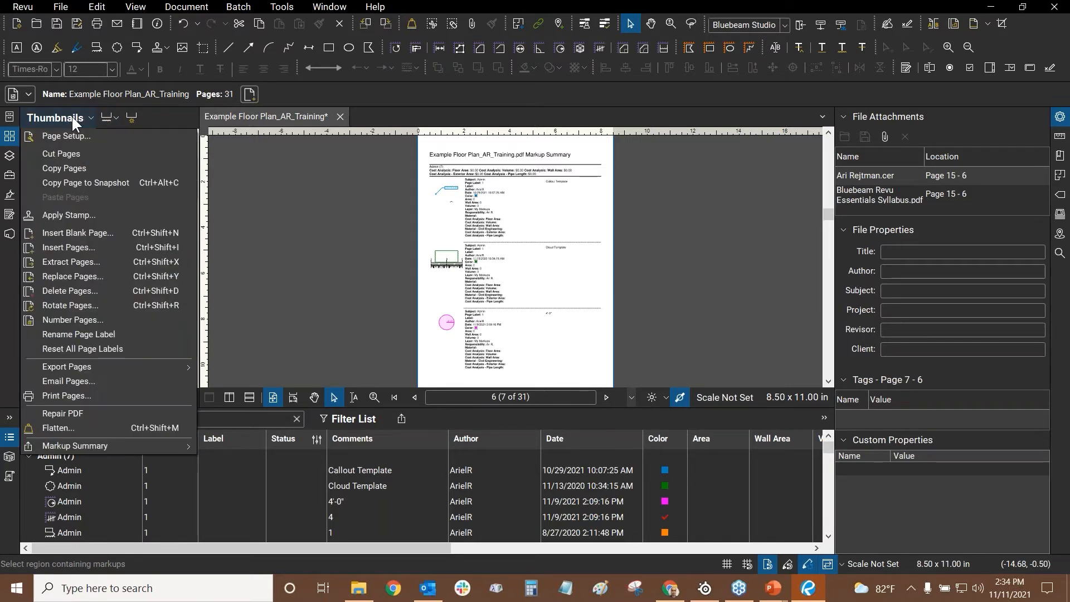
left_click(108, 349)
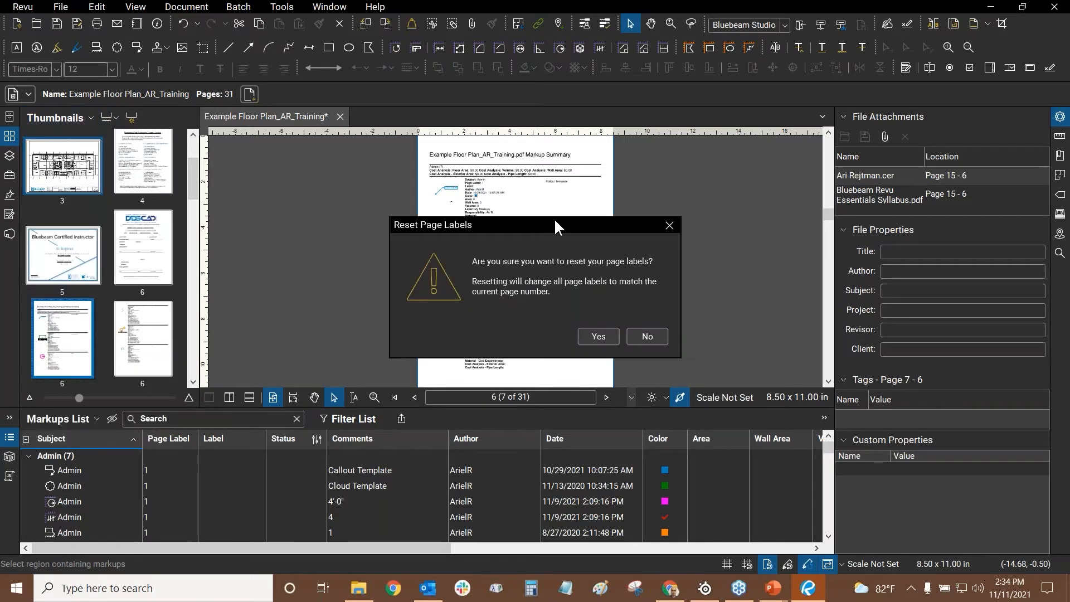
left_click(597, 333)
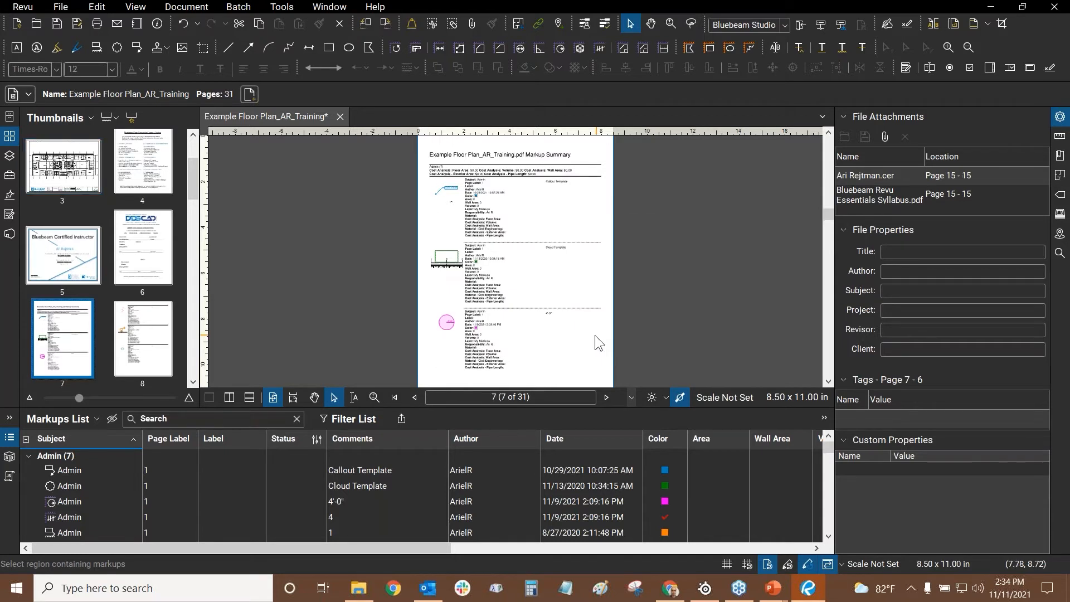
- Check the page labels across the thumbnails and open page 19 of the markup summary
scroll(170, 231, "down", 10)
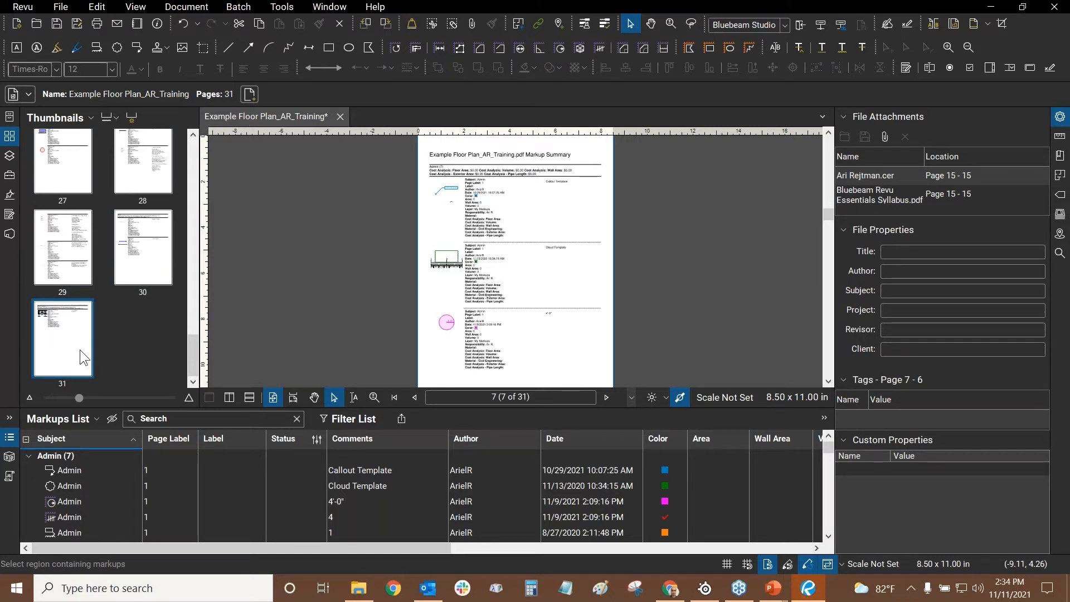
scroll(96, 336, "up", 8)
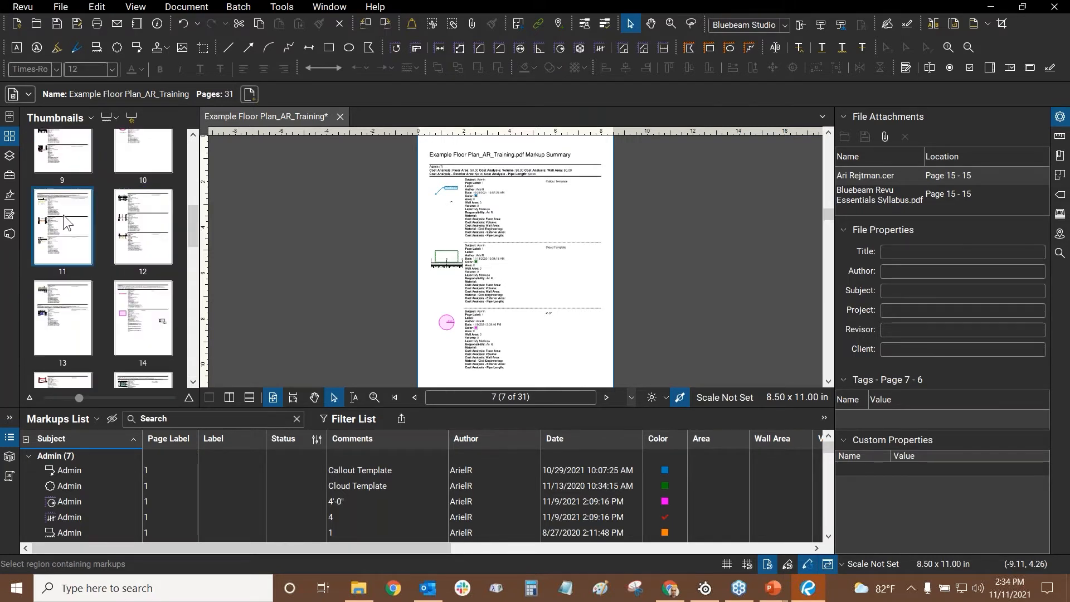
scroll(67, 222, "up", 3)
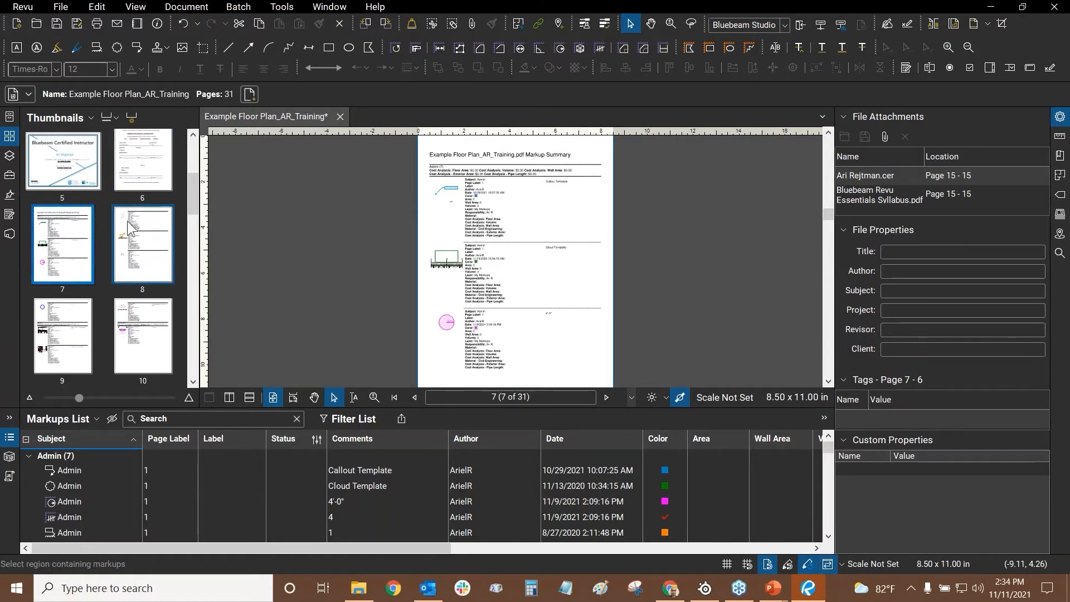
scroll(122, 222, "down", 8)
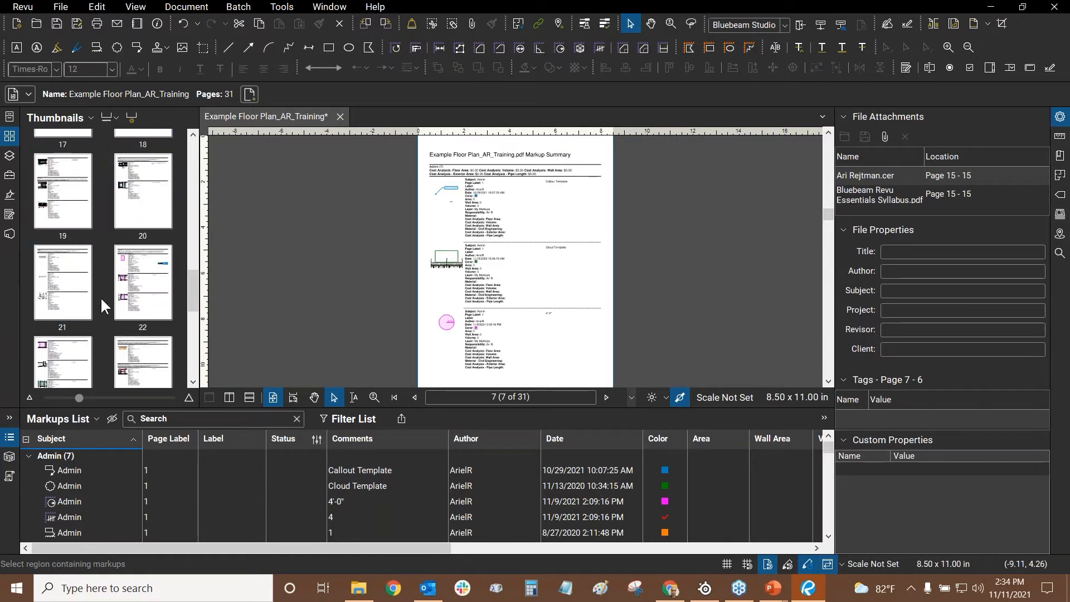
left_click(86, 175)
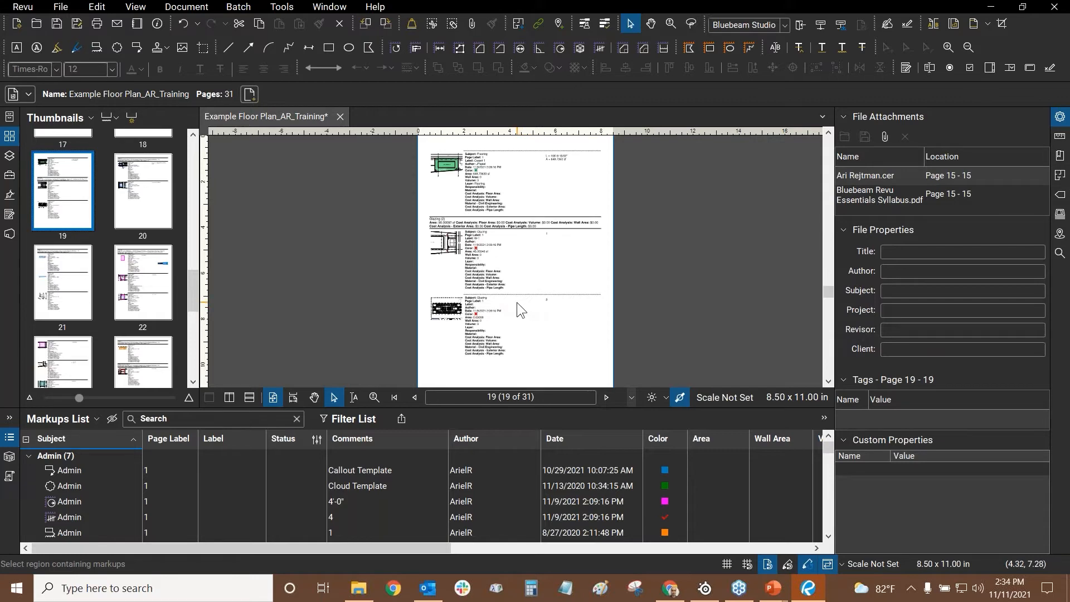
- Examine the Glazing W-1 entry on page 19 and follow its snapshot hyperlink to the floor plan
scroll(446, 218, "up", 3)
left_click_drag(540, 228, 527, 175)
scroll(382, 229, "up", 2)
scroll(446, 234, "up", 2)
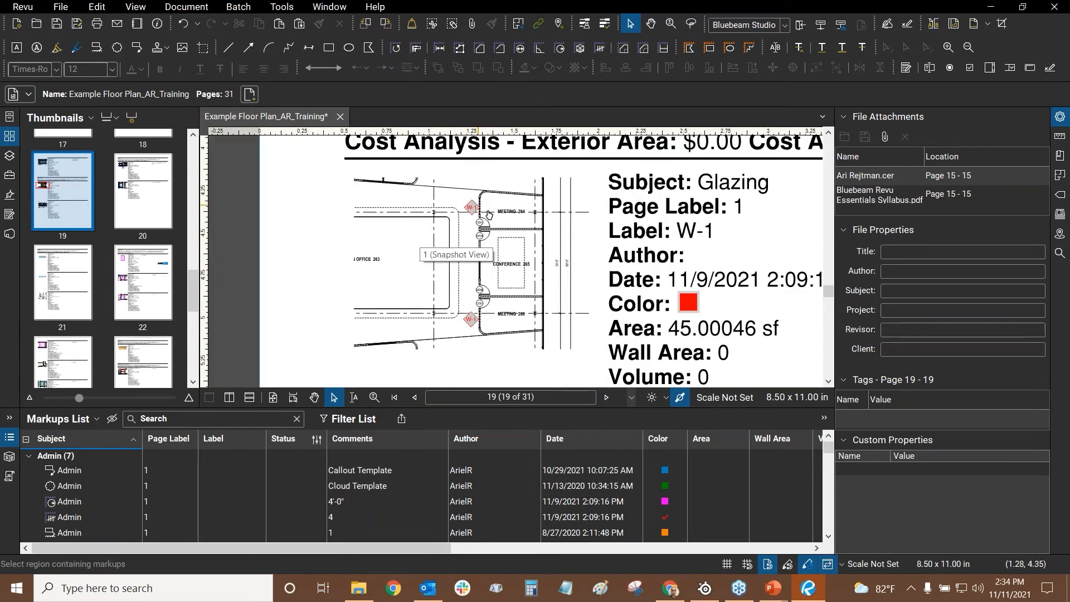
scroll(438, 266, "down", 2)
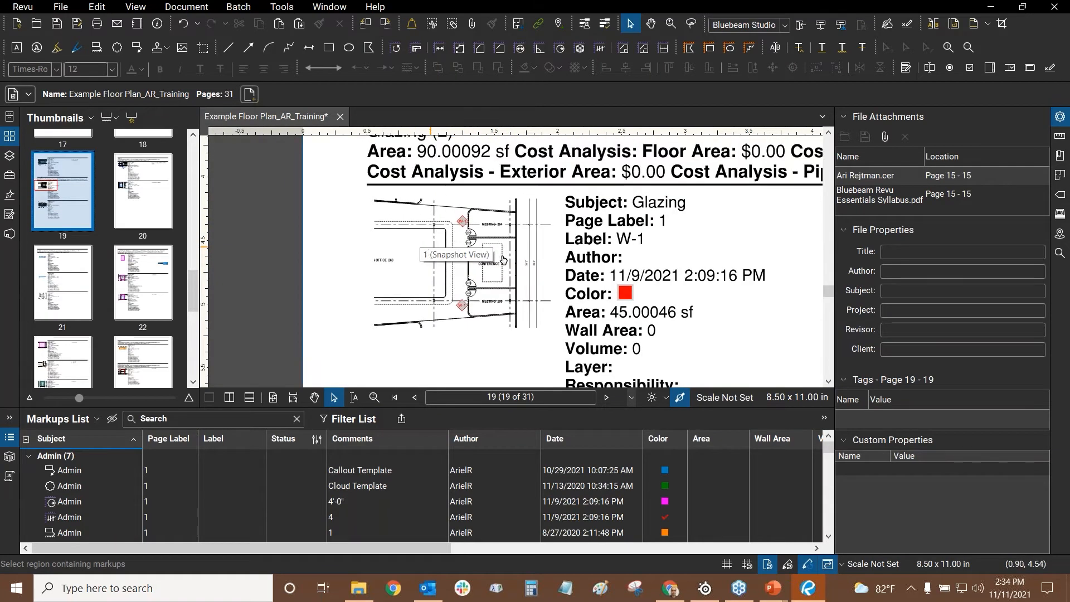
left_click(429, 249)
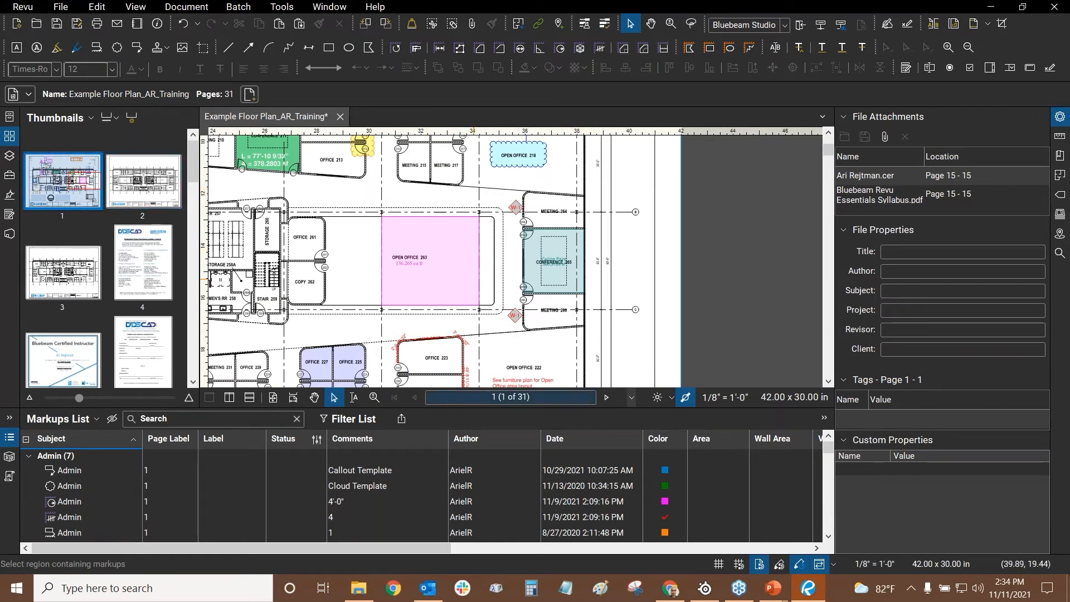
- Select the W-1 glazing count marker near Meeting 264 to inspect it, and deselect it
left_click(518, 209)
scroll(550, 271, "up", 2)
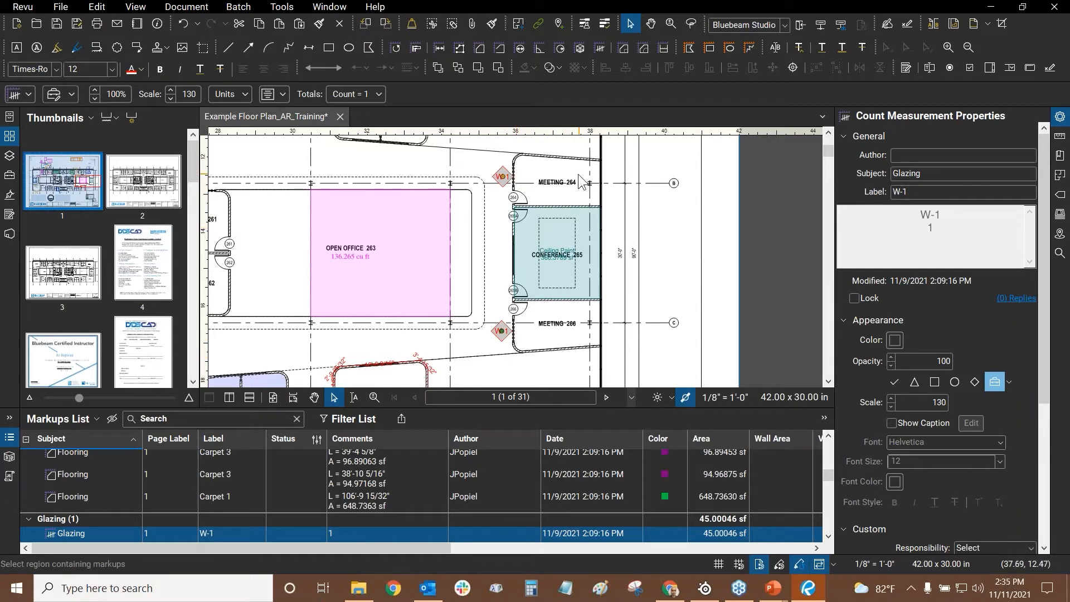
left_click_drag(576, 178, 638, 270)
left_click(634, 254)
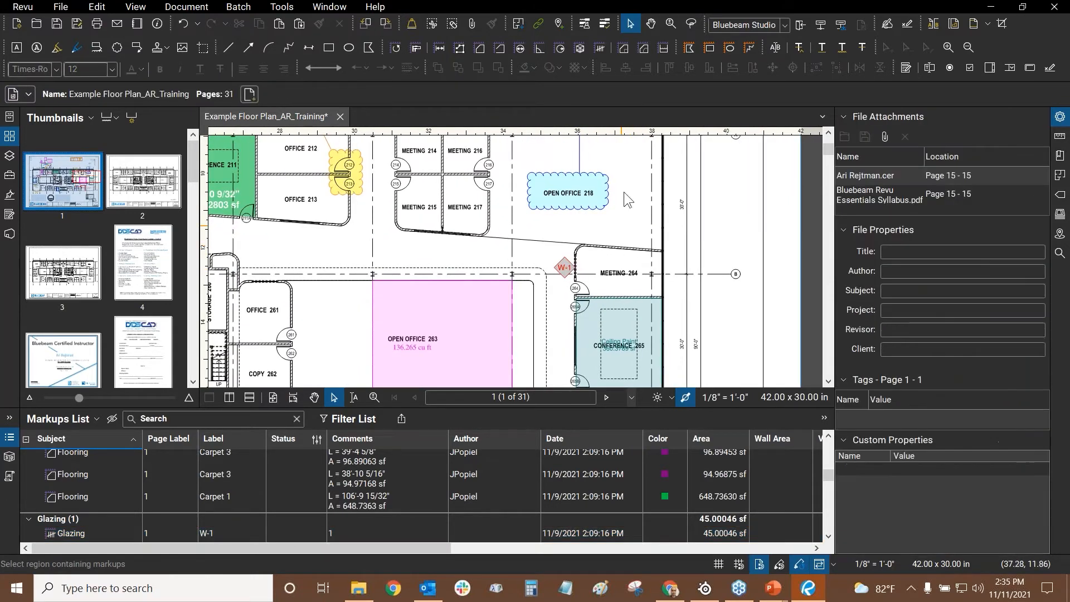
- Open pages 20 and 19 of the markup summary to look over their entries
scroll(101, 233, "down", 3)
scroll(100, 239, "down", 3)
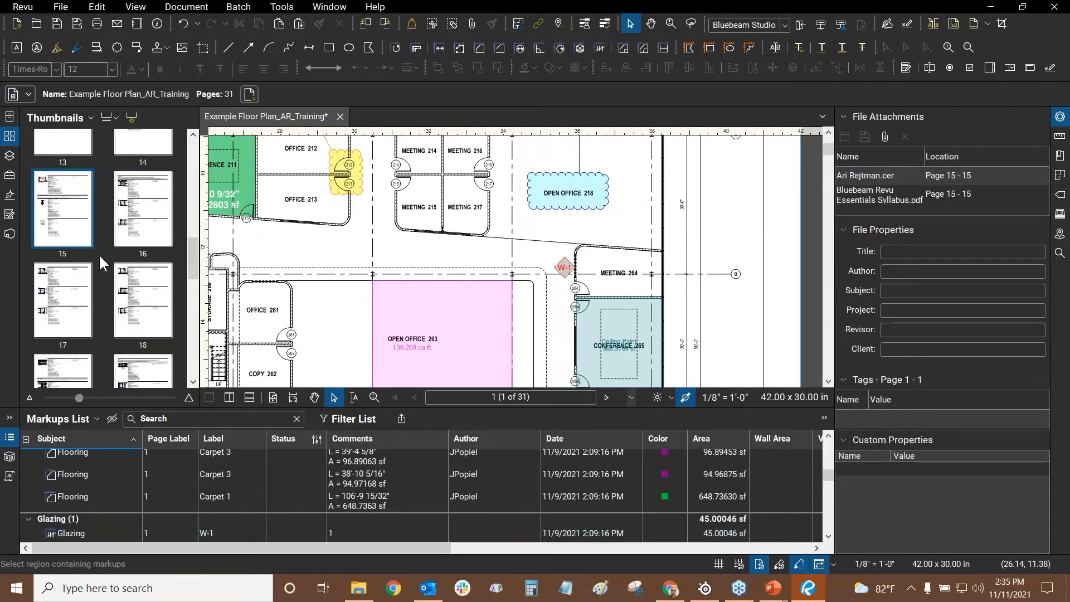
scroll(84, 270, "down", 3)
left_click(128, 212)
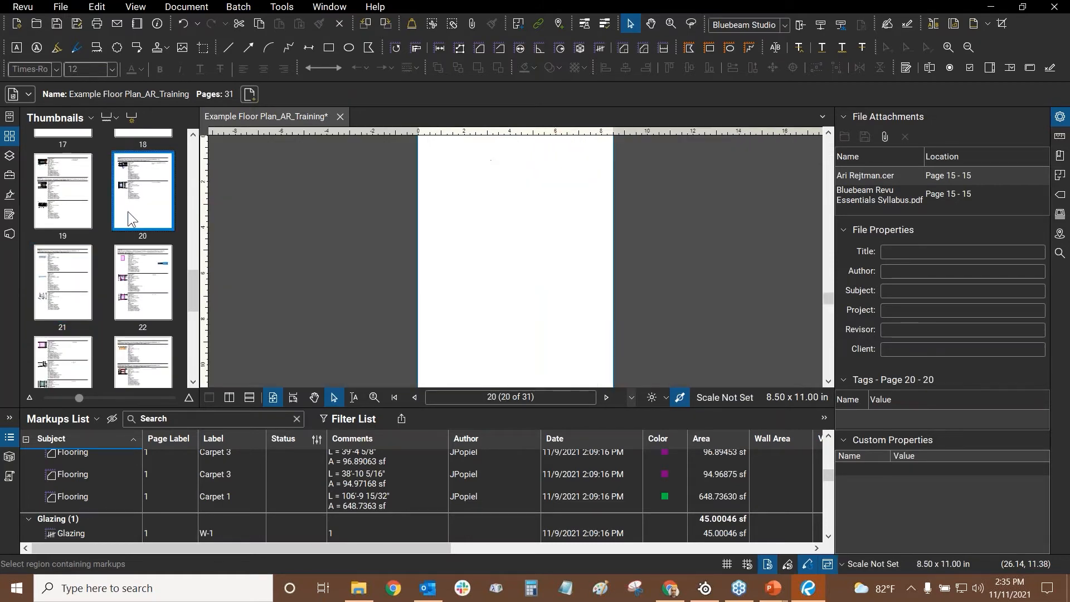
left_click(67, 195)
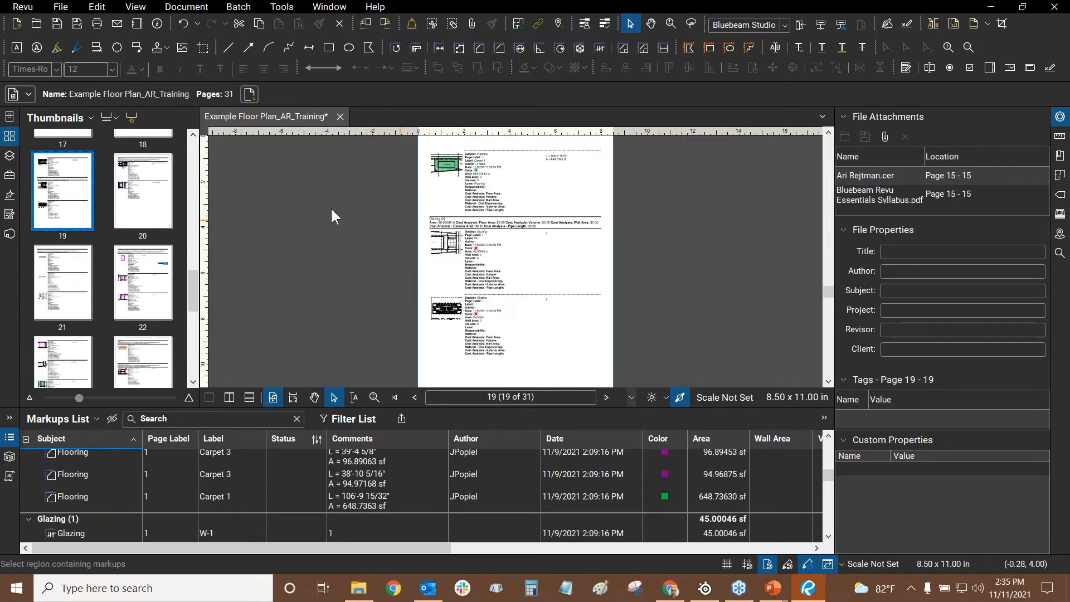
- Open page 16 of the markup summary and follow the Office 241 Carpet 3 snapshot hyperlink back to the floor plan
scroll(139, 223, "up", 2)
left_click(144, 205)
scroll(443, 270, "up", 5)
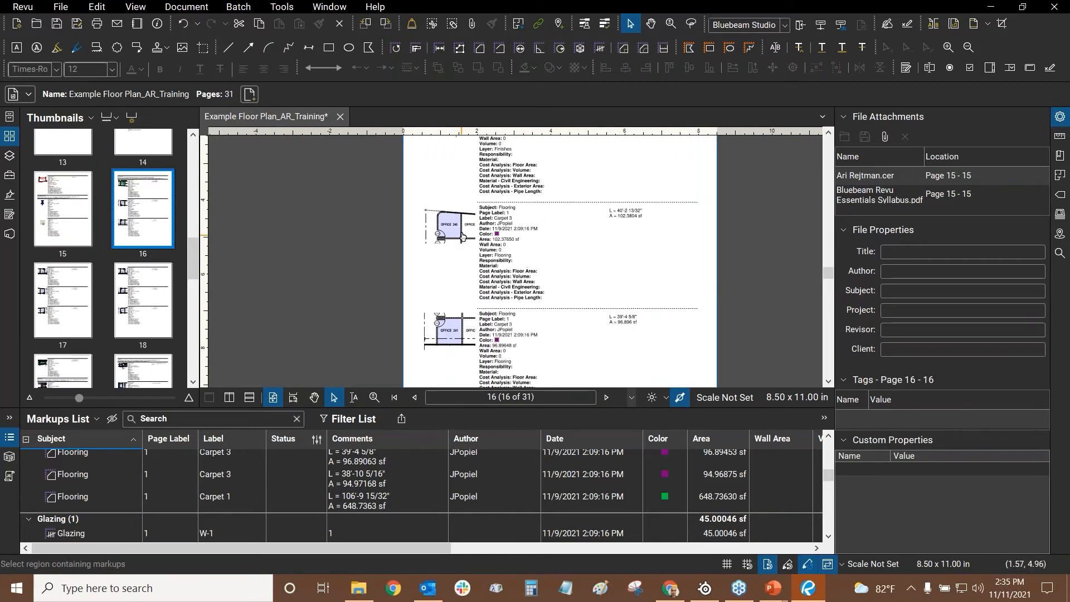
scroll(499, 250, "up", 4)
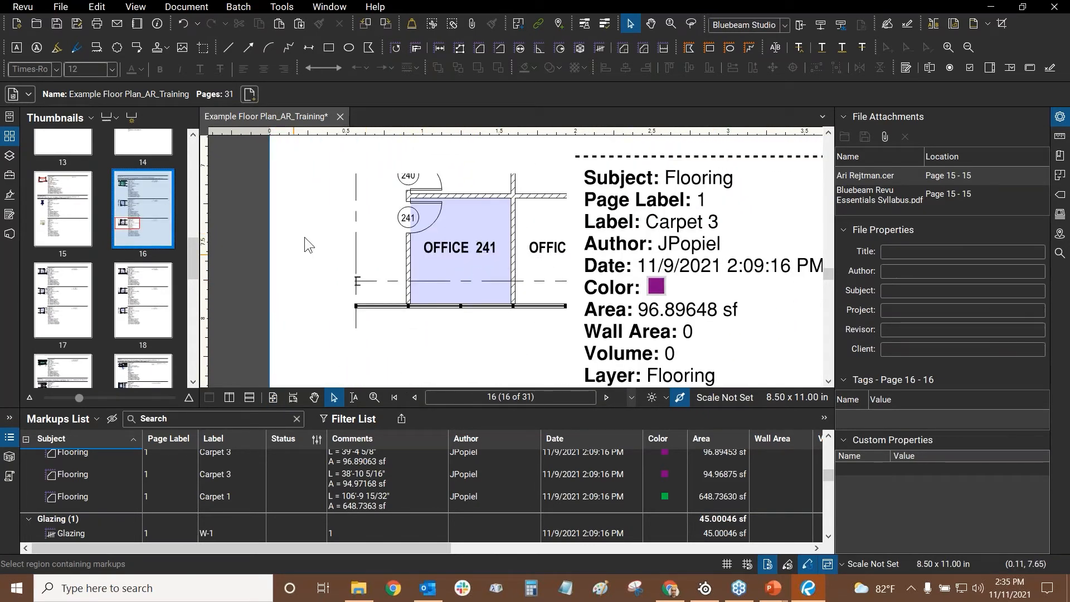
left_click(490, 225)
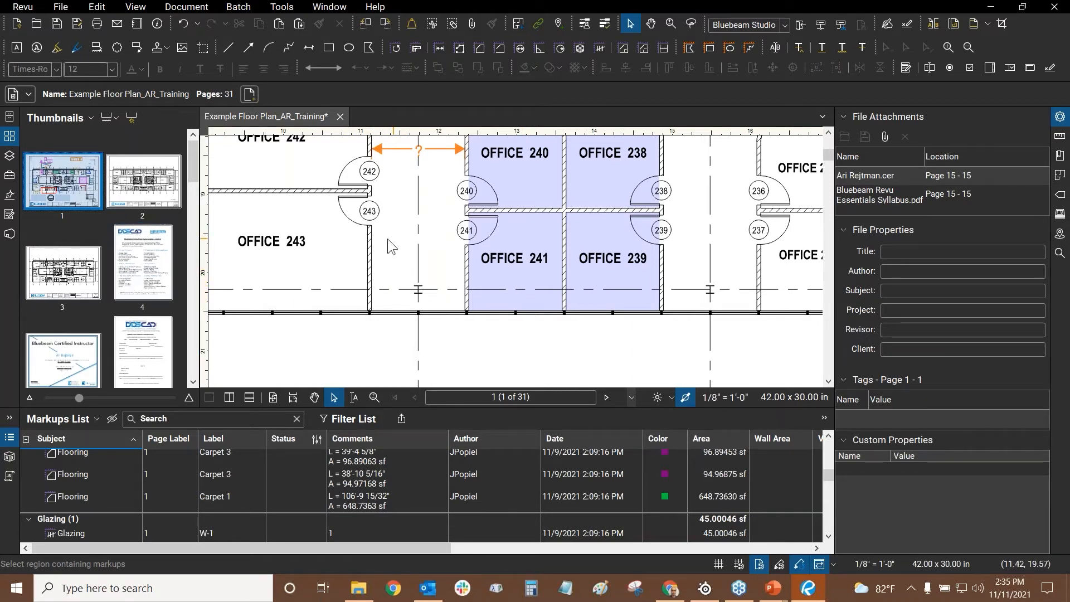
scroll(102, 236, "down", 10)
scroll(118, 276, "up", 10)
key("ctrl+0")
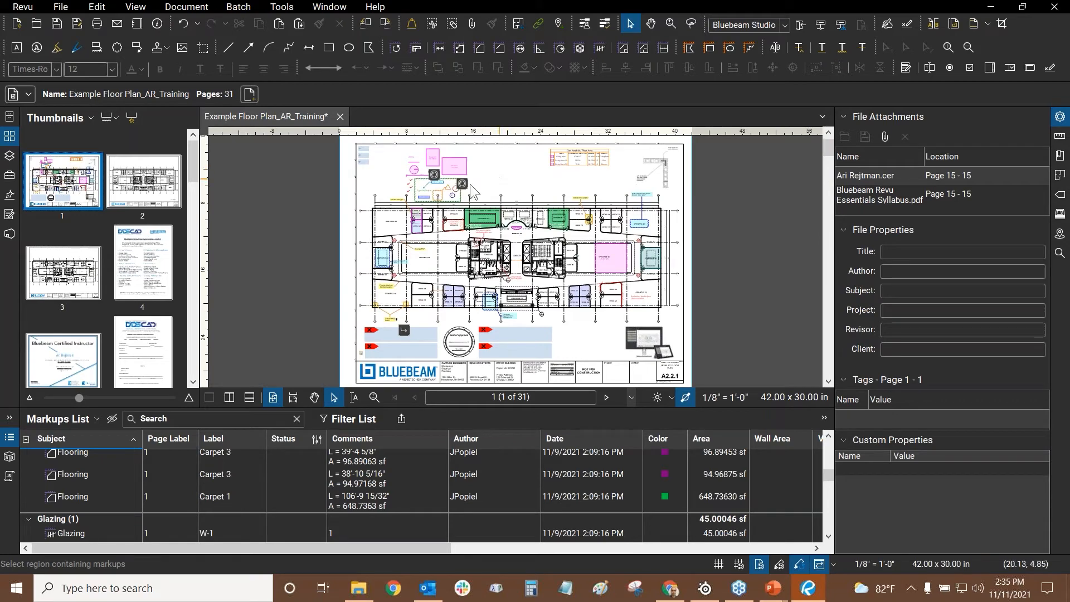
- Delete the appended markup summary pages 7 to 31 and return to page 1
scroll(85, 247, "down", 3)
left_click(85, 247)
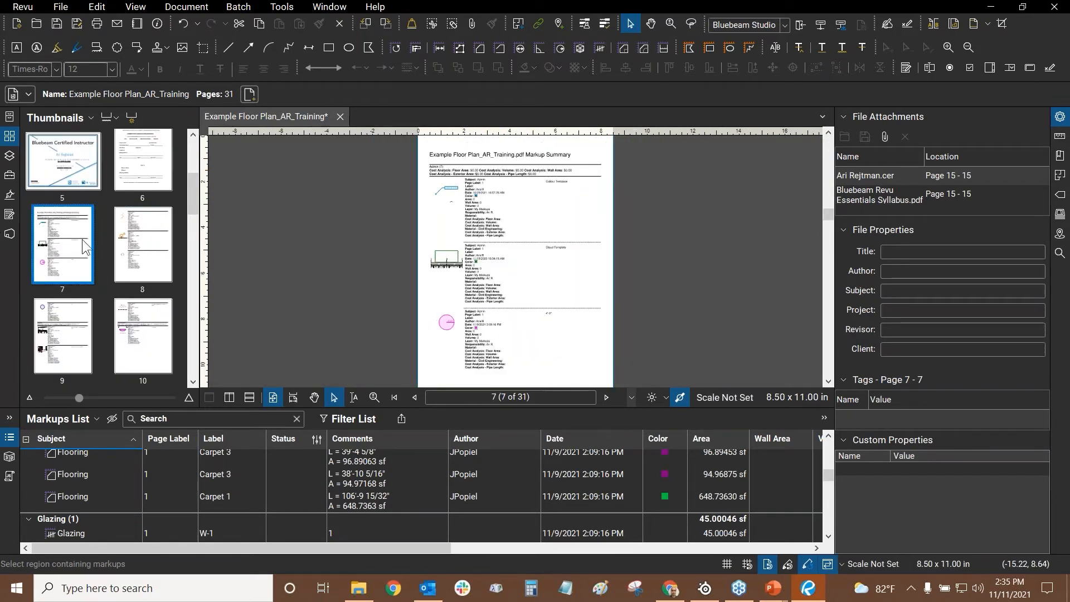
scroll(83, 245, "down", 10)
left_click(82, 345)
key("ctrl+a")
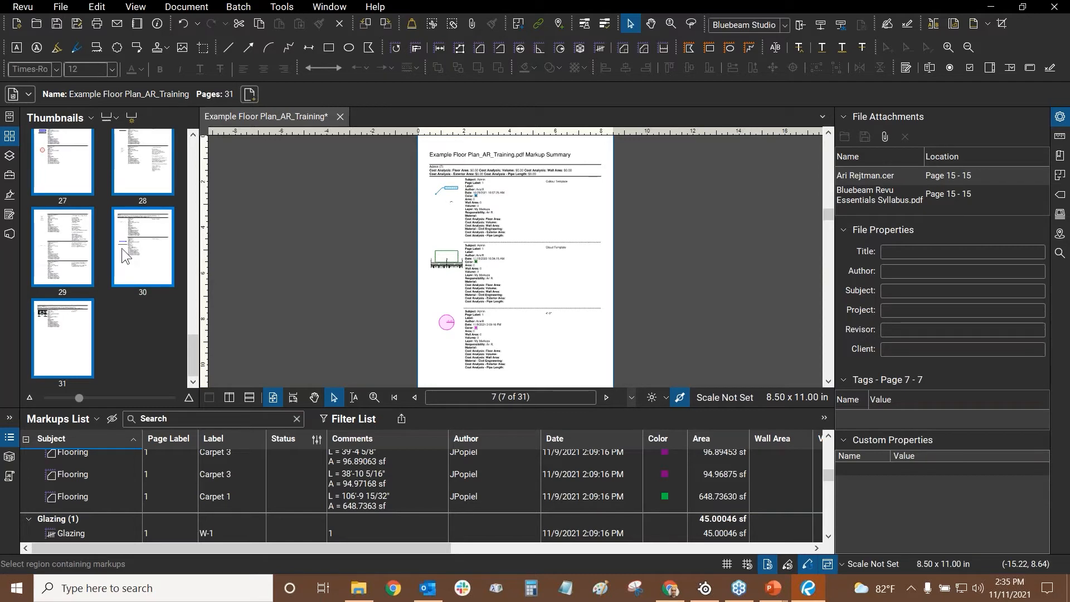
right_click(145, 256)
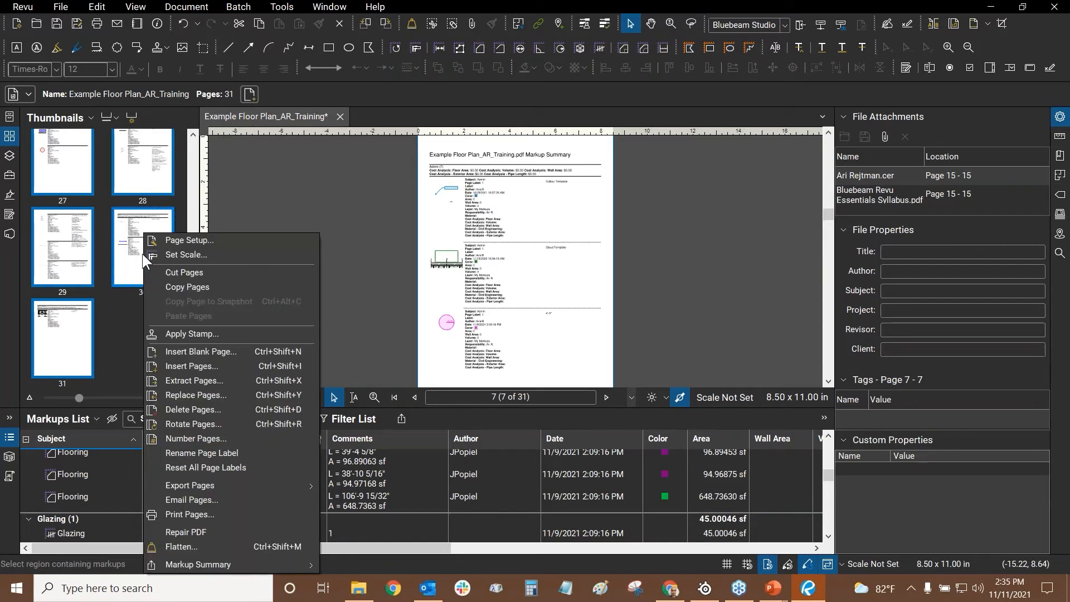
left_click(172, 409)
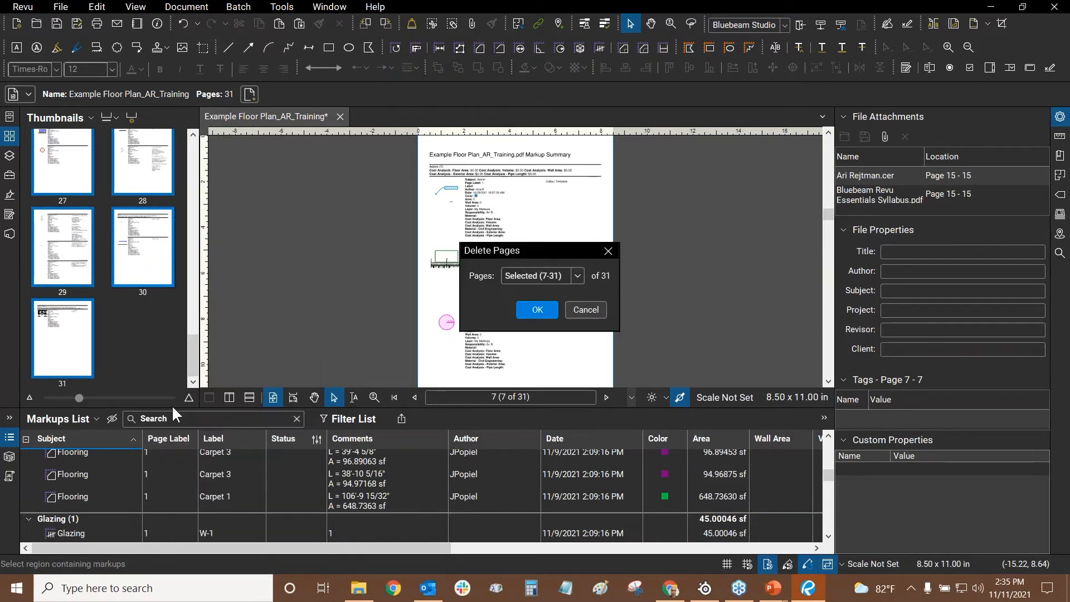
left_click(534, 310)
left_click(67, 169)
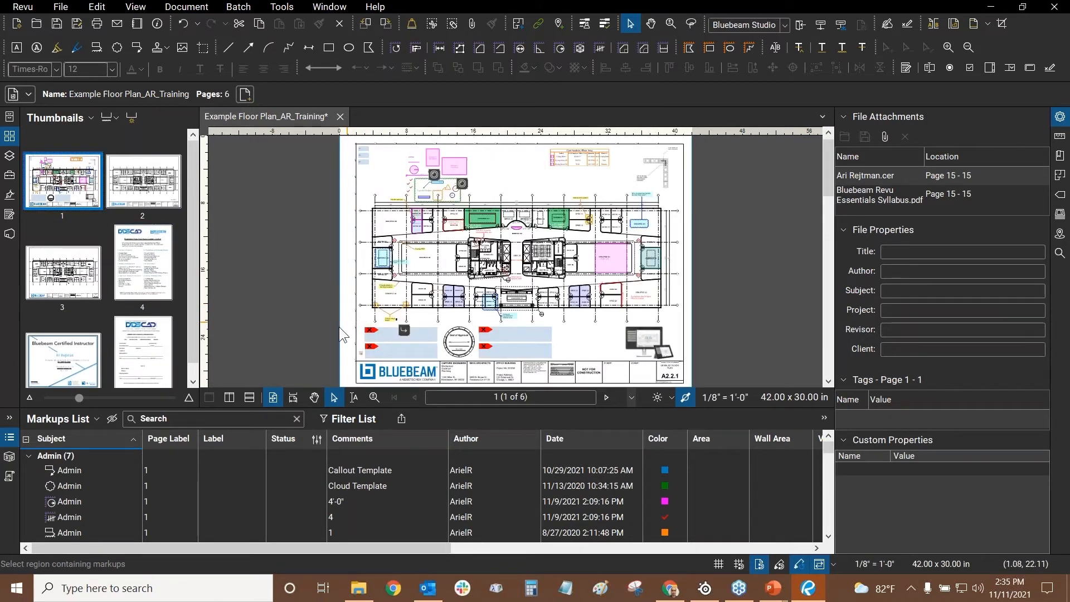
- Check the webinar overview slide in PowerPoint, return to the floor plan in Revu and hide the Markups List
key("alt+Tab")
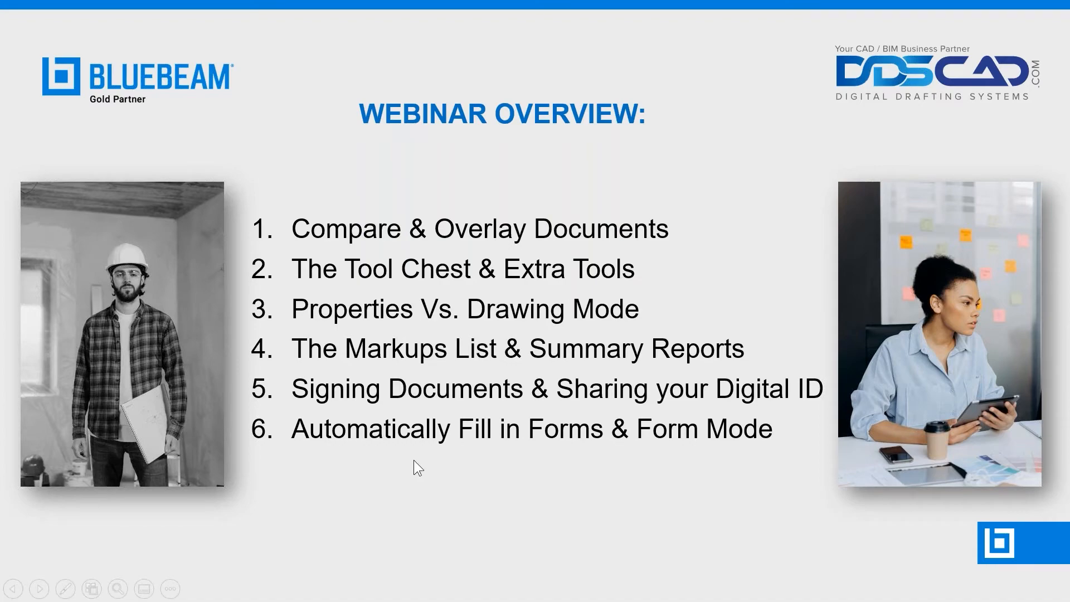
key("alt+Tab")
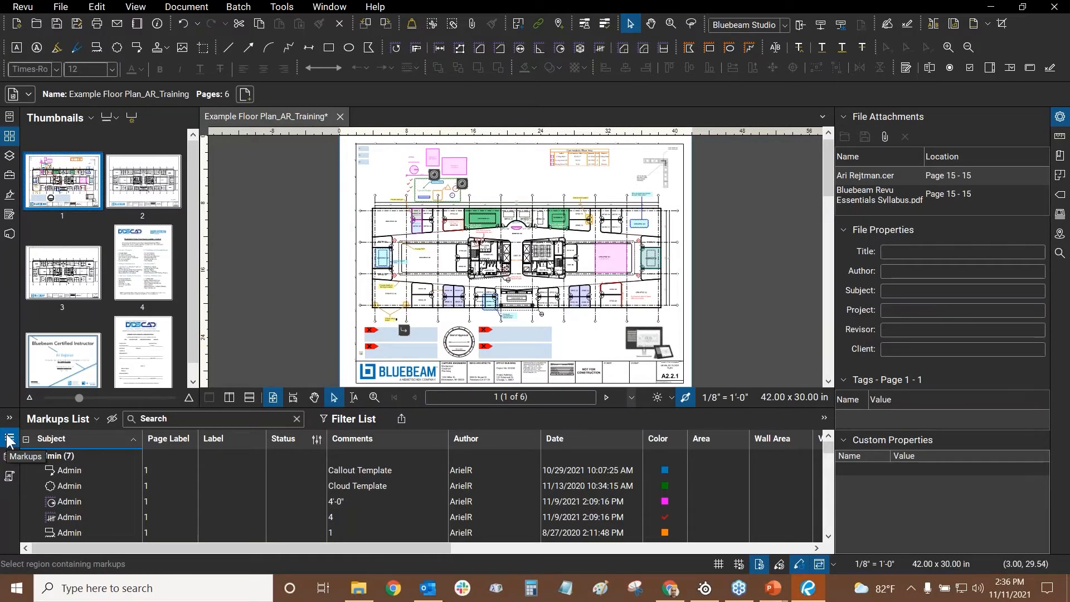
left_click(10, 440)
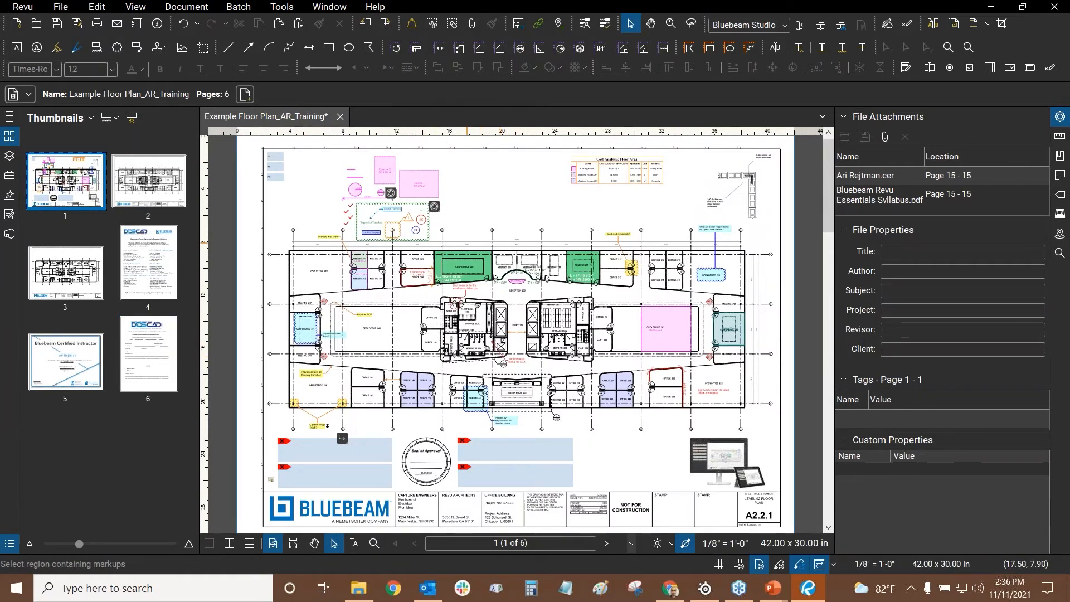
- Open the lower signature field left of the approval seal, review the New Digital ID file options, and cancel without signing
left_click(364, 469)
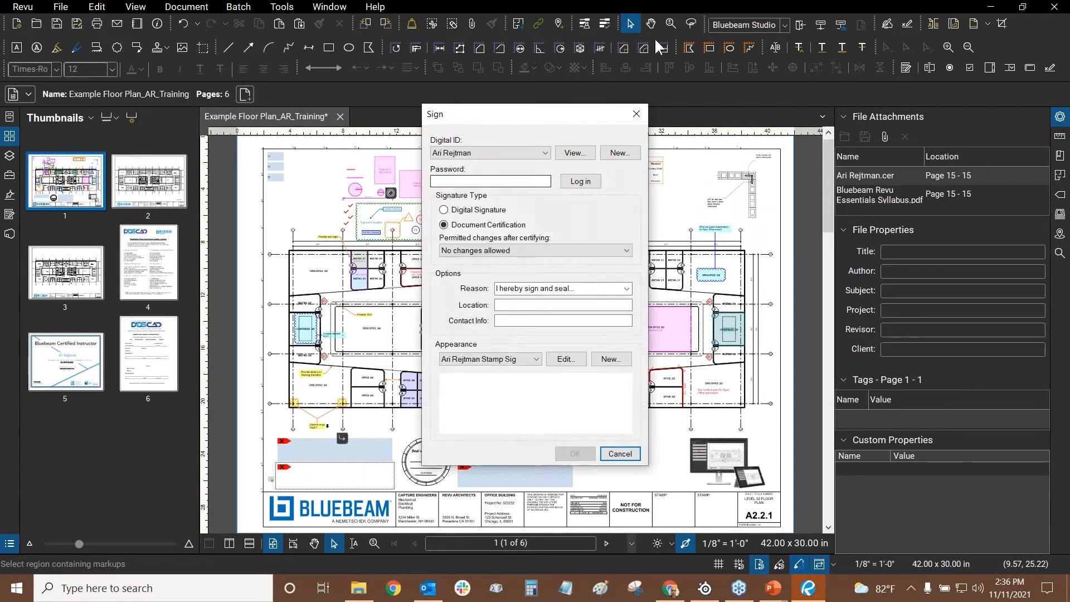
left_click(619, 155)
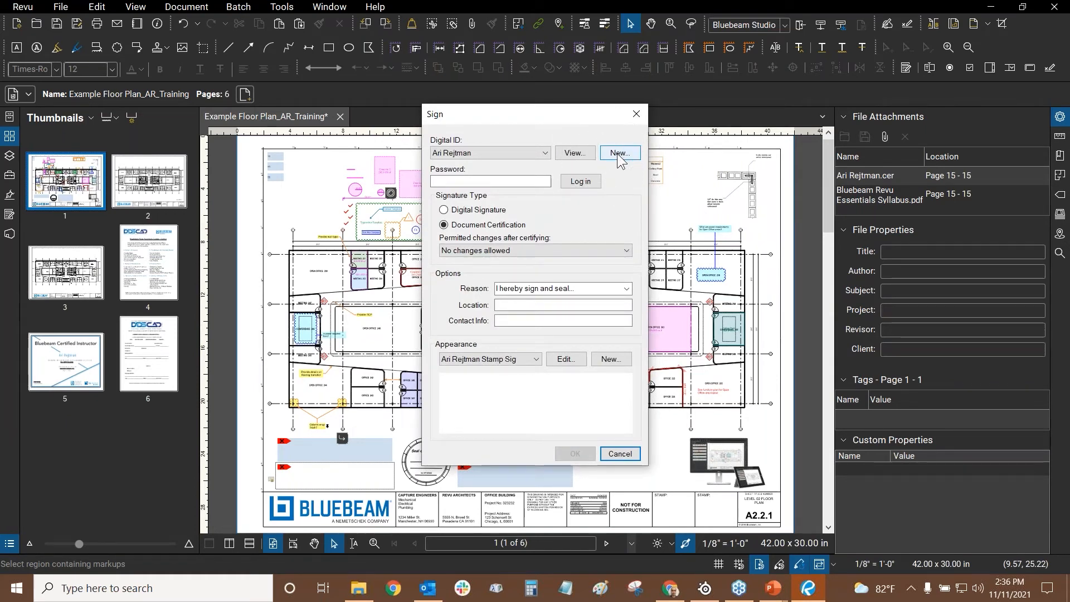
left_click(618, 156)
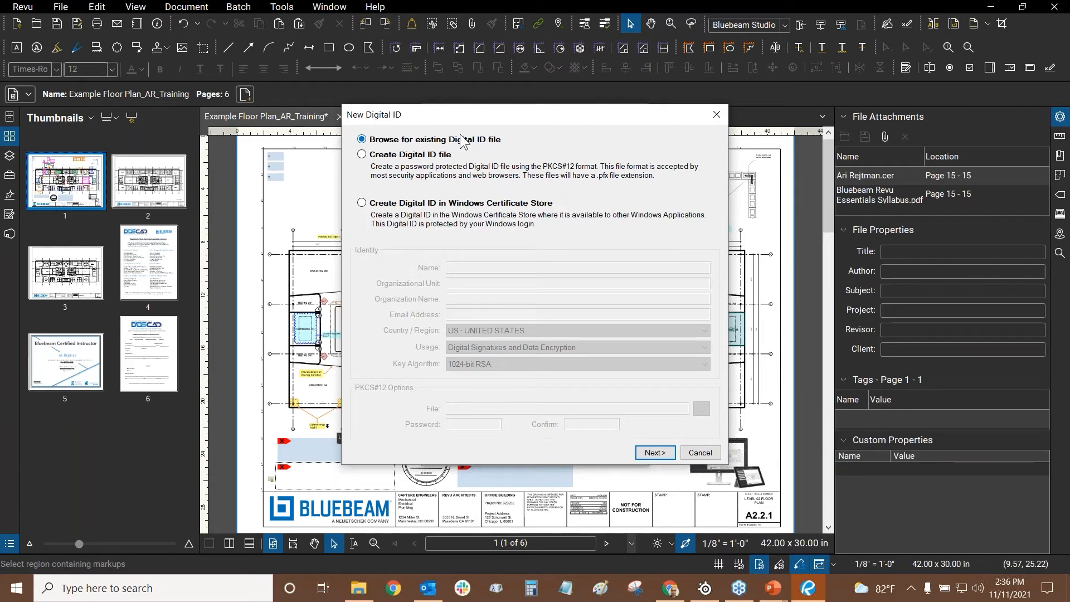
left_click(364, 156)
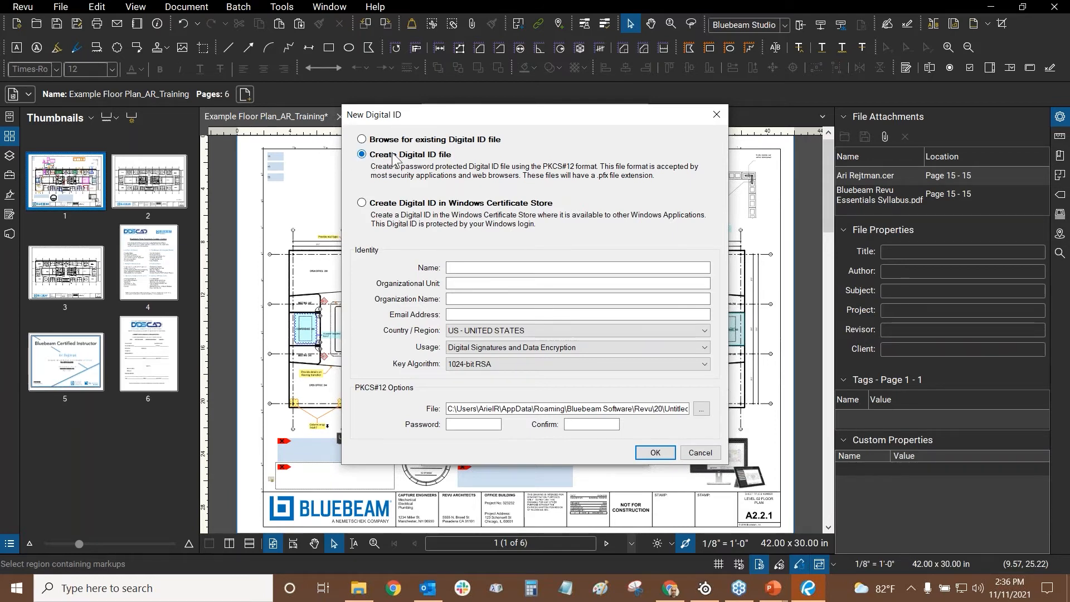
left_click(362, 140)
left_click(701, 452)
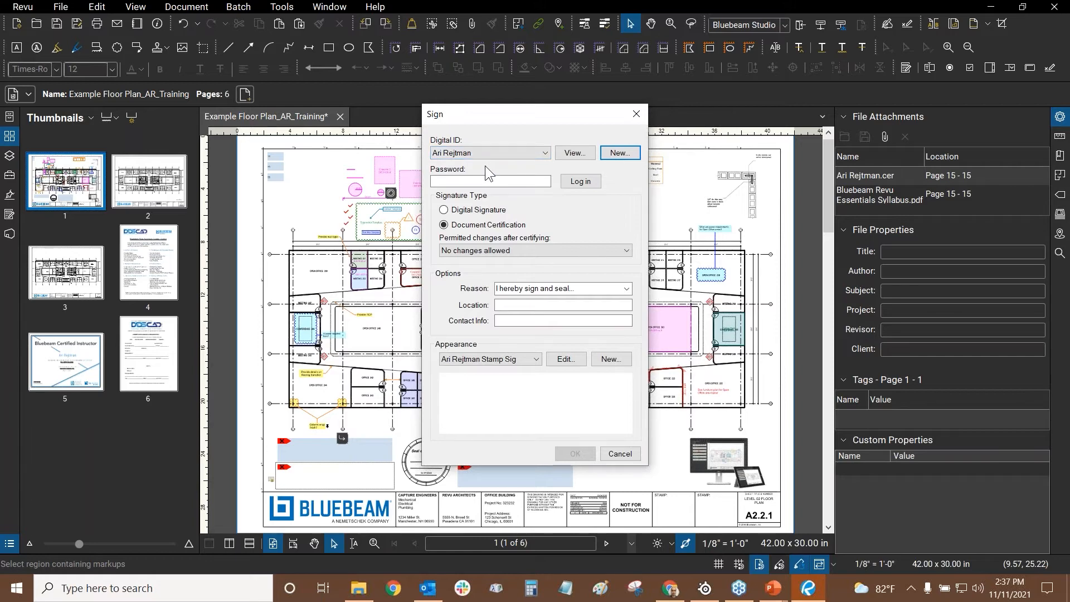
left_click(619, 454)
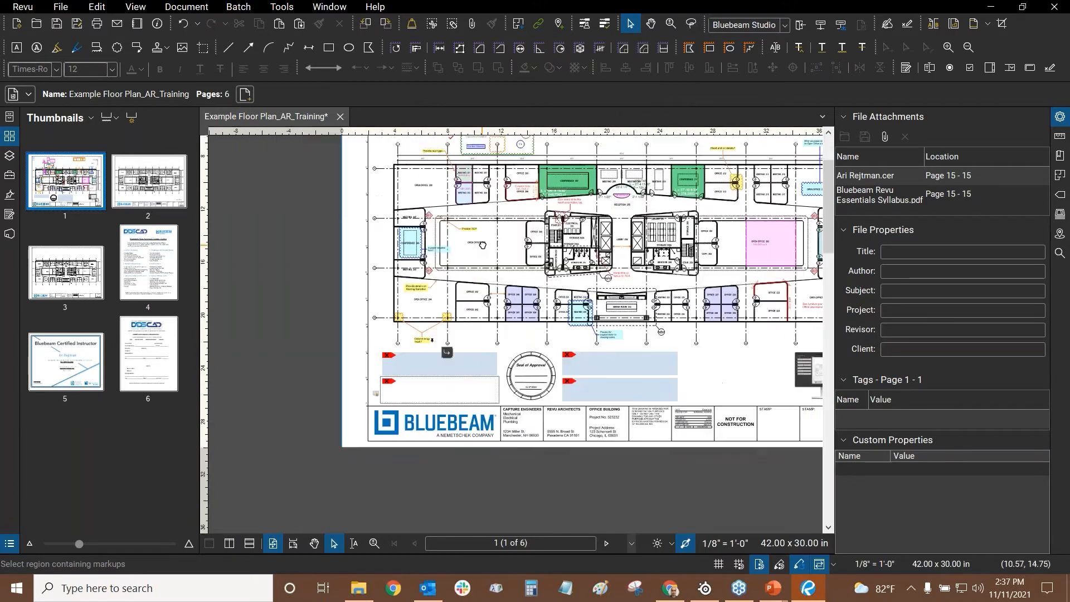
- Place a document signature area between grid bubbles 02 and 03 and cancel the signing so the field stays unsigned
scroll(281, 424, "up", 3)
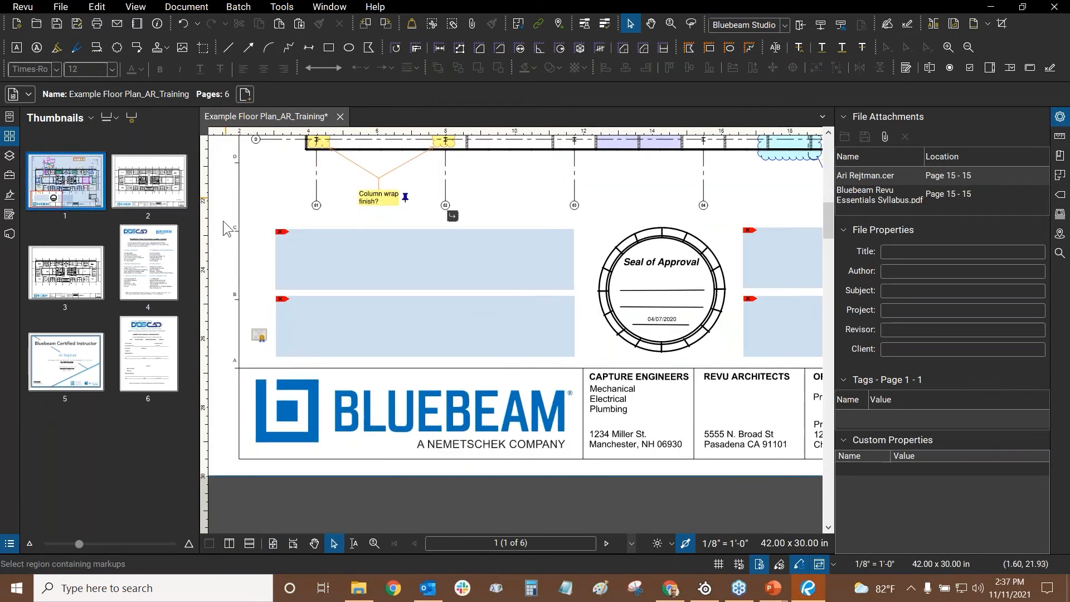
left_click_drag(338, 184, 382, 194)
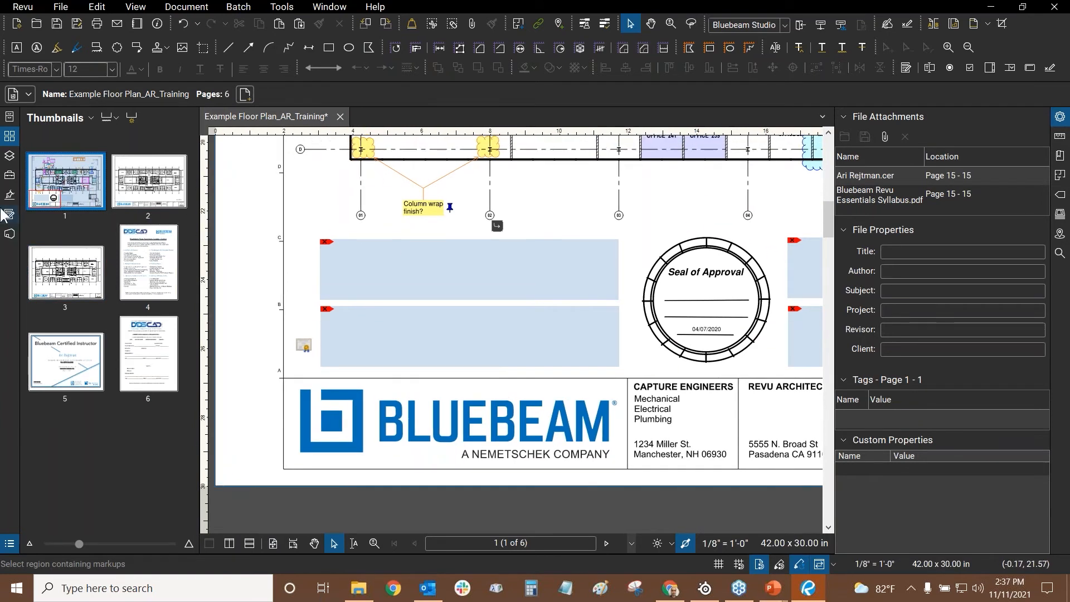
left_click(9, 195)
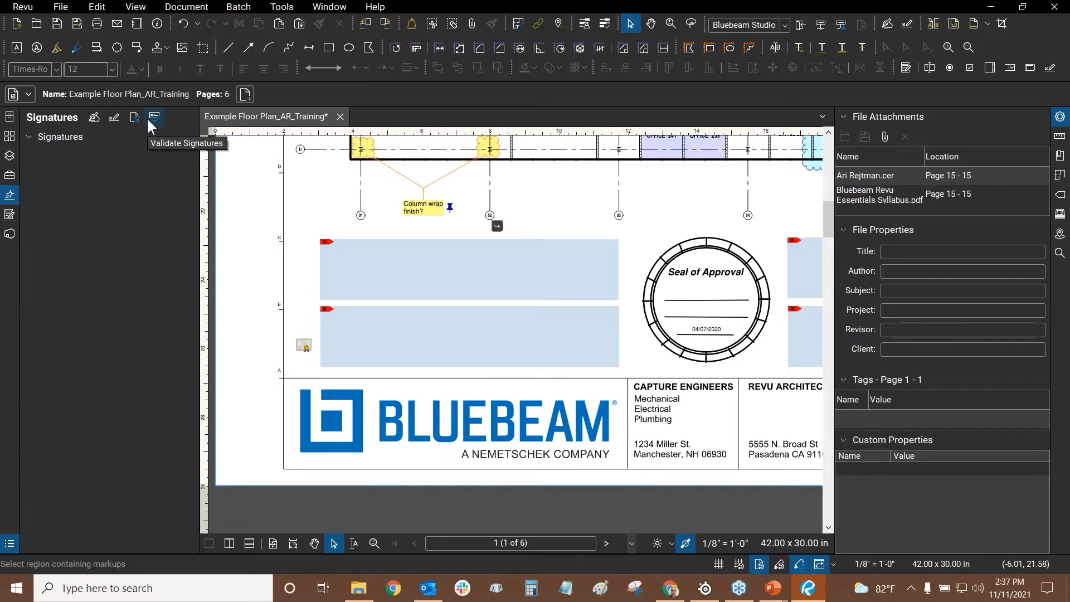
left_click(95, 122)
left_click_drag(474, 235, 554, 280)
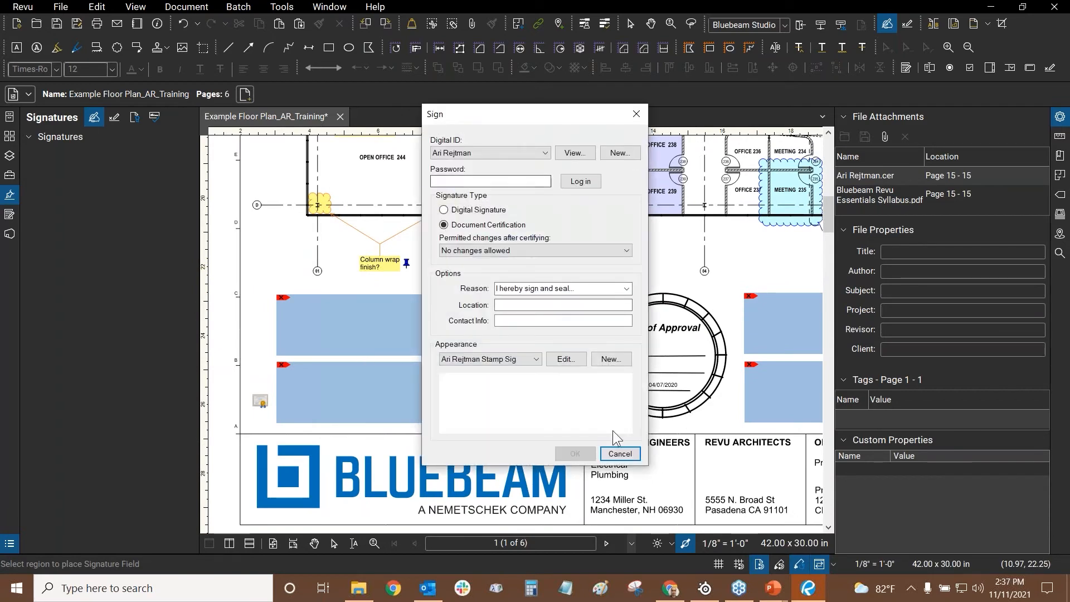
left_click(621, 454)
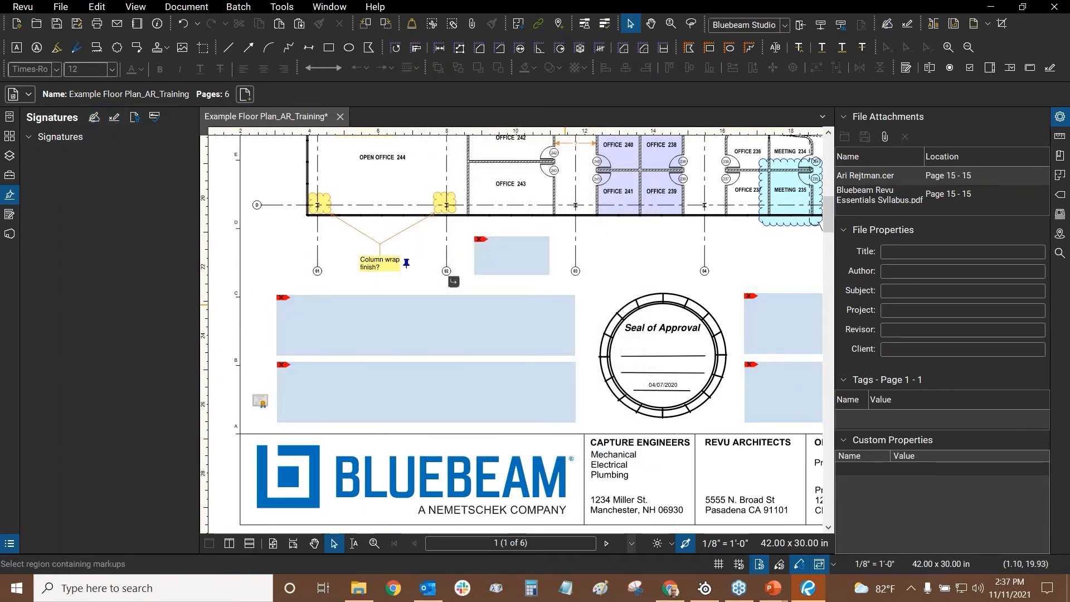
- Add two unsigned signature fields on either side of grid bubble 01, and open the first one's signing options without signing
left_click_drag(435, 268, 496, 245)
scroll(514, 251, "up", 2)
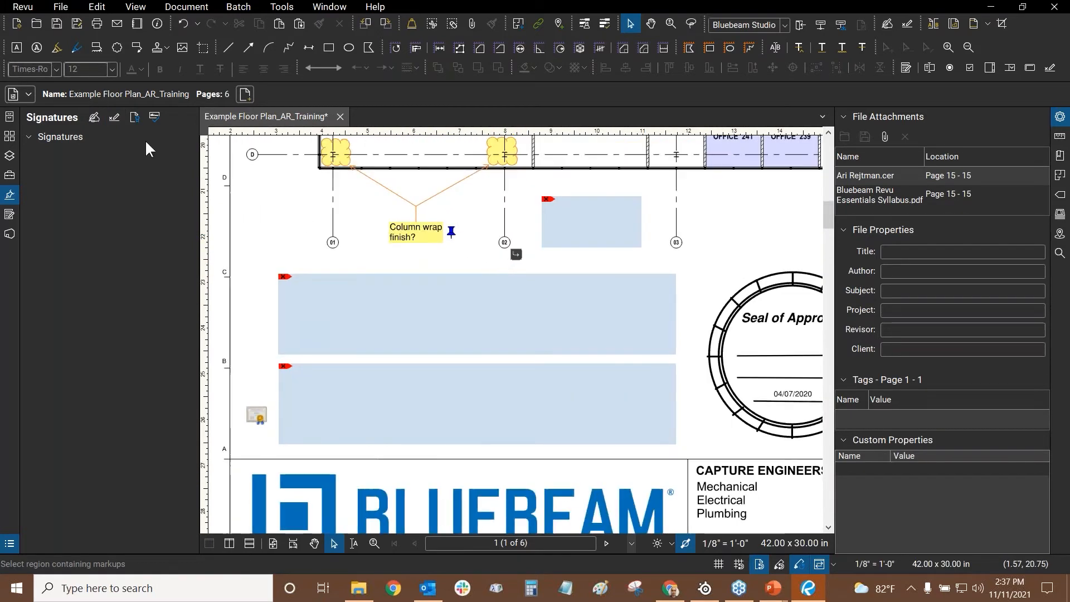
left_click(115, 119)
left_click_drag(259, 182, 303, 235)
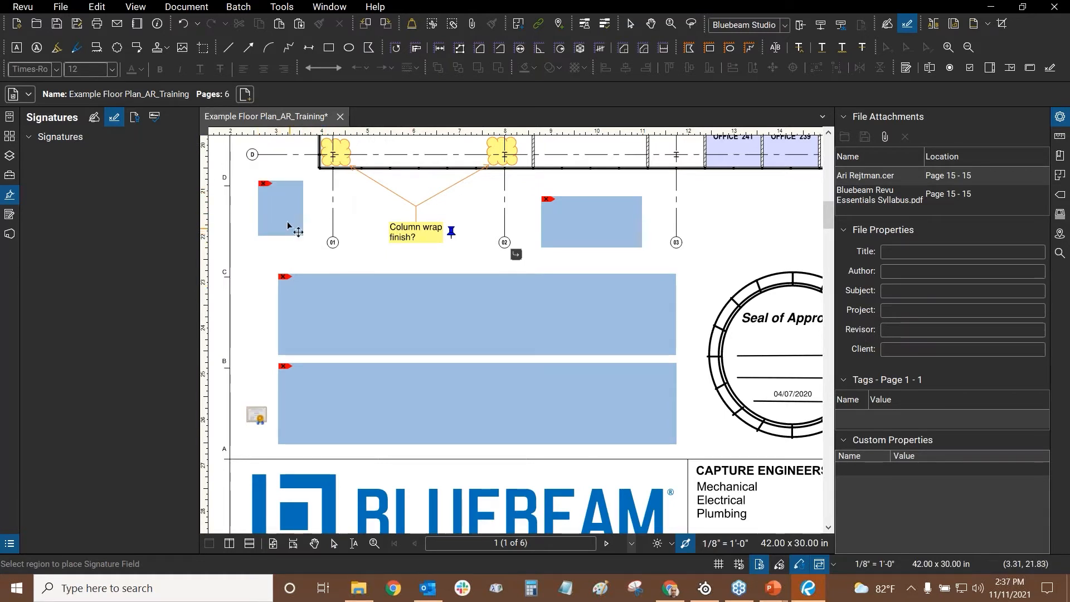
left_click_drag(350, 201, 373, 240)
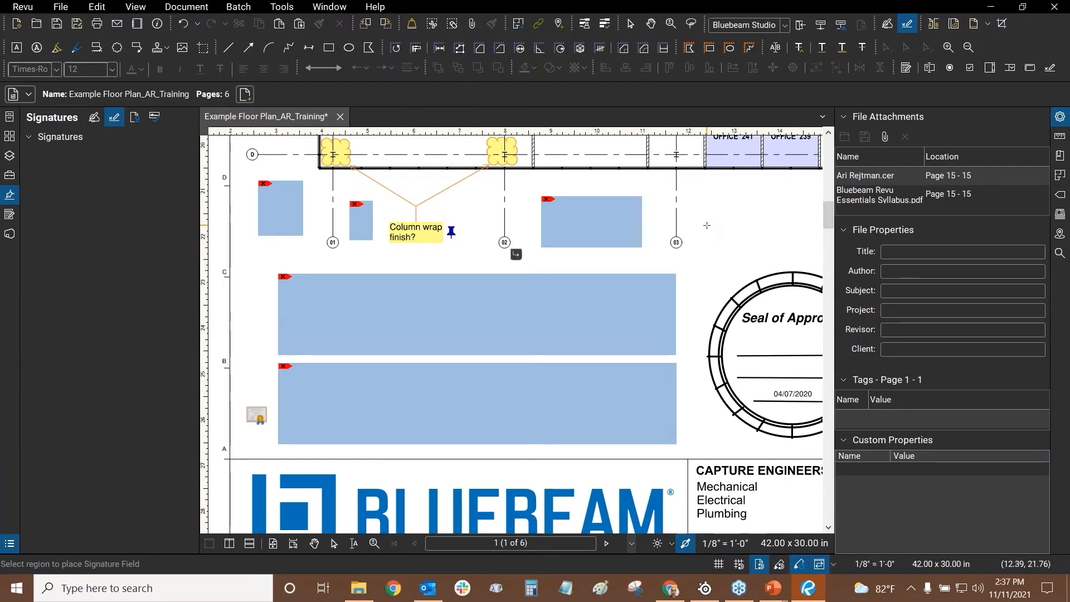
key("Escape")
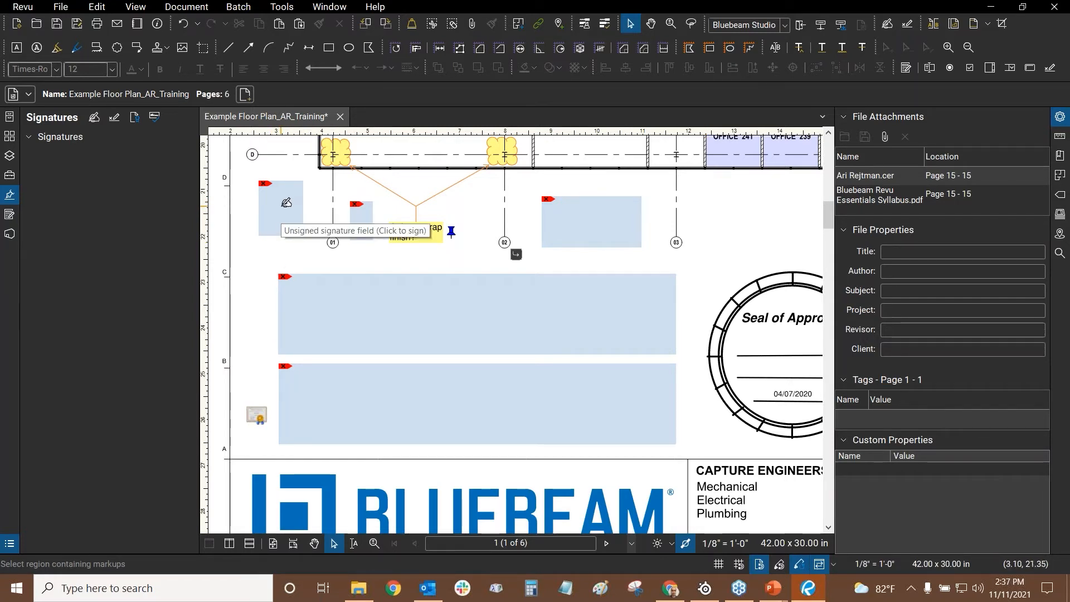
left_click(287, 203)
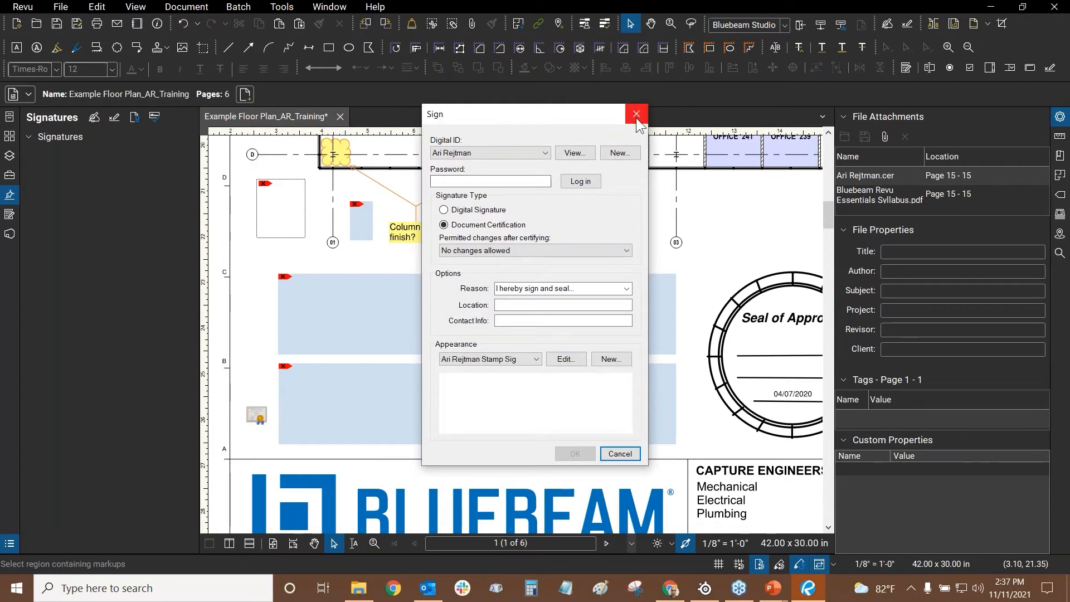
left_click(636, 115)
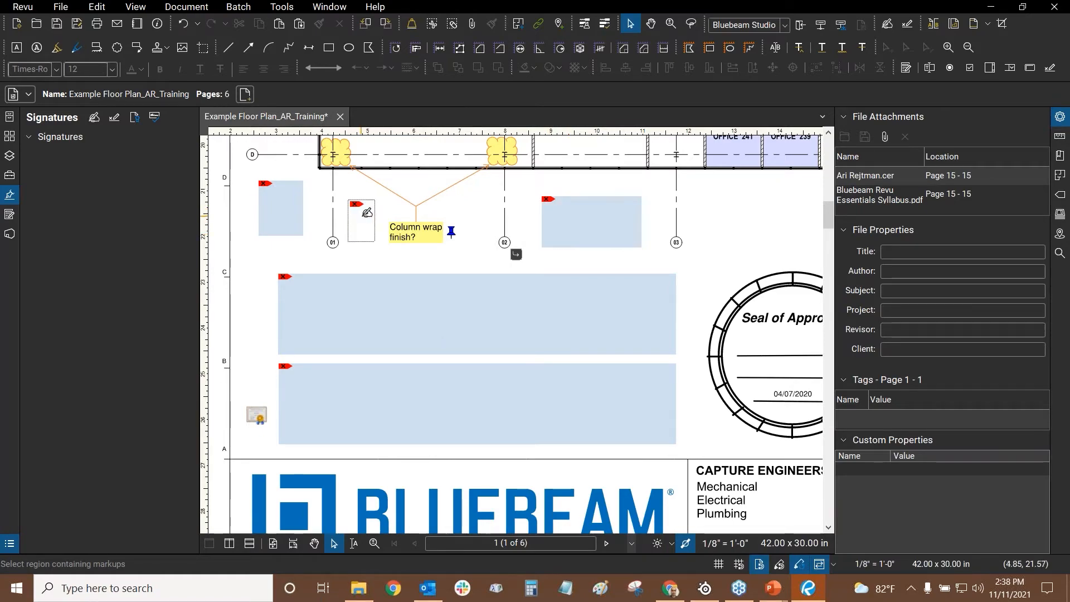
- Examine the three number form fields near the sheet's upper-left corner, opening the first one for editing without changing its value
scroll(423, 196, "up", 4)
scroll(448, 375, "down", 8)
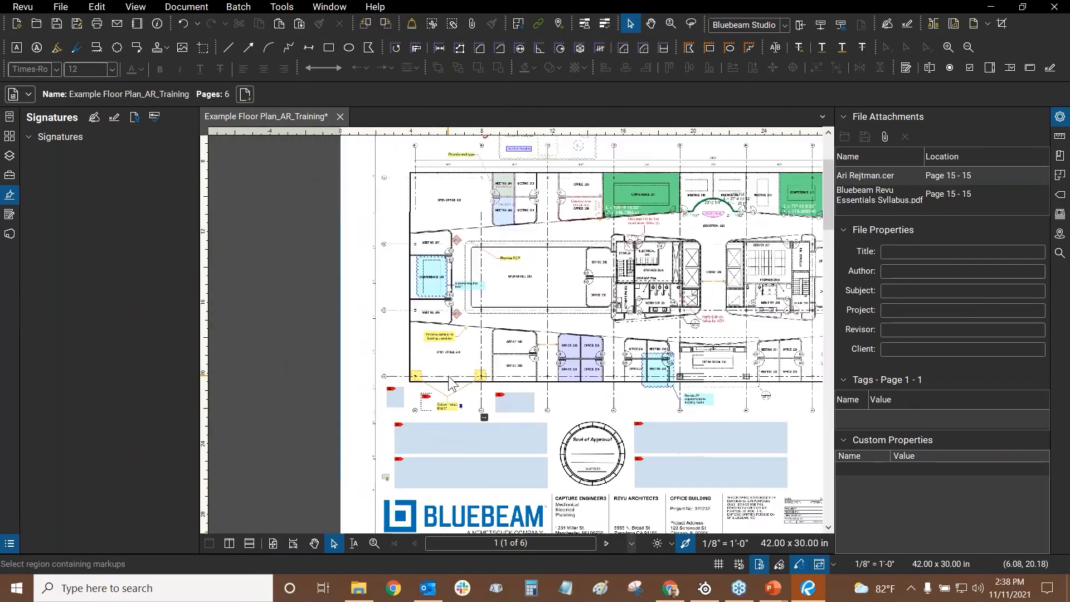
scroll(376, 276, "up", 8)
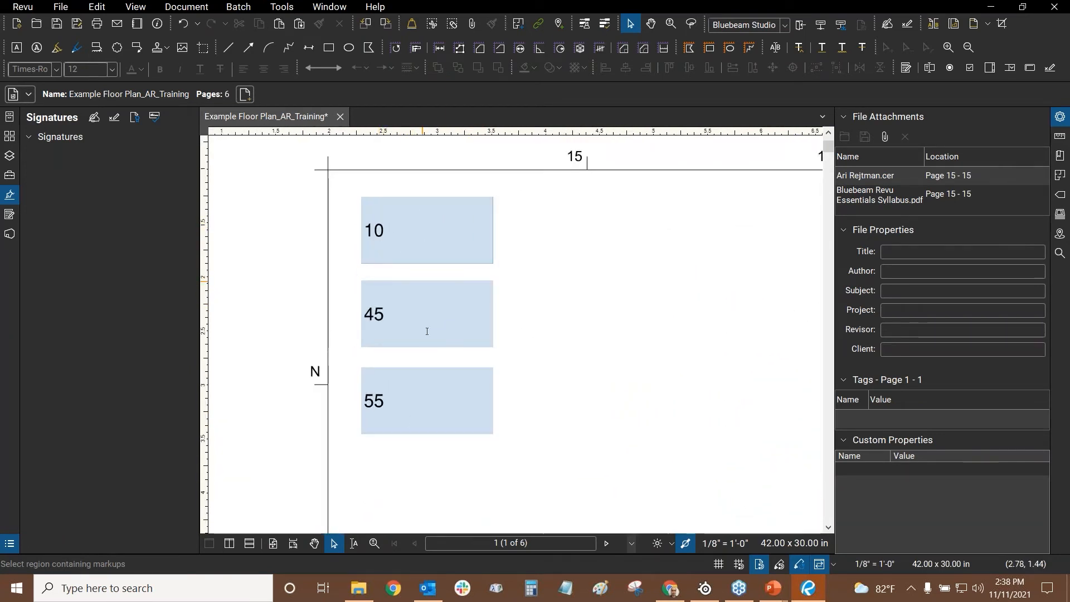
double_click(424, 234)
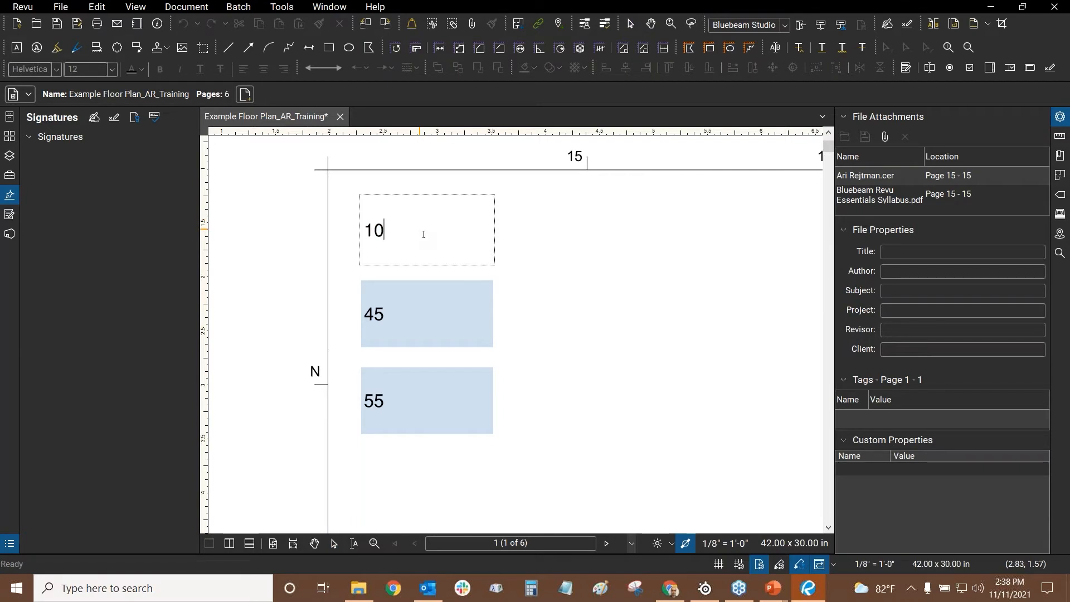
left_click(550, 239)
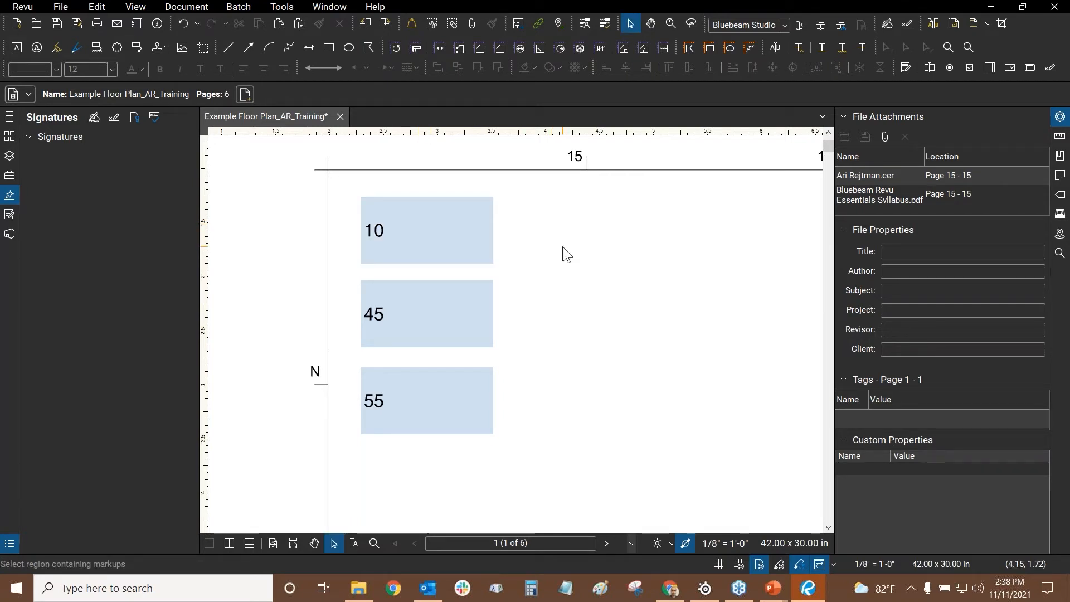
key("ctrl+9")
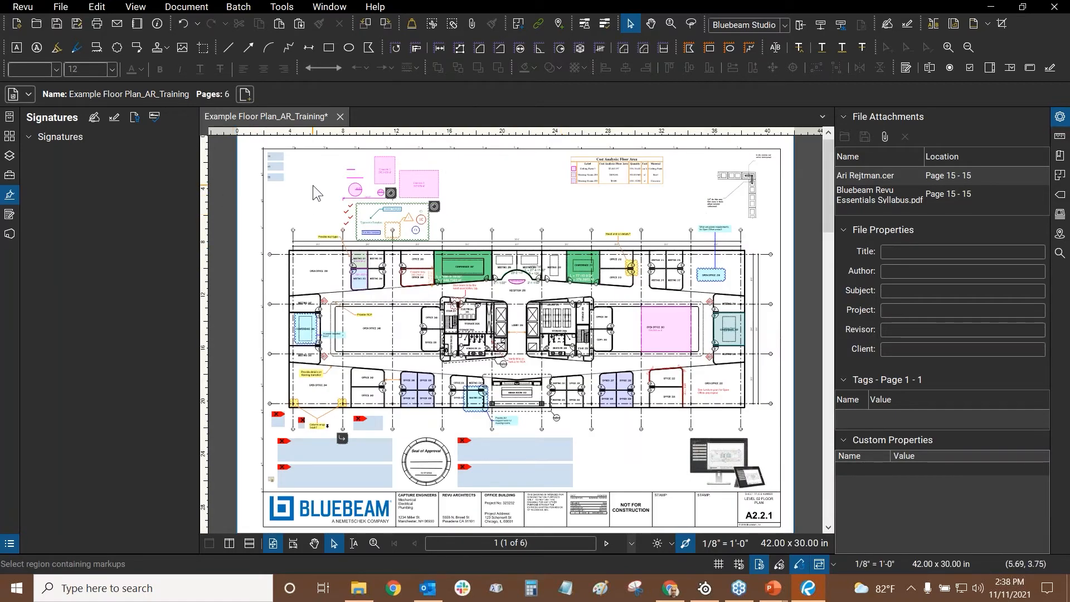
- Enlarge the signature field left of grid bubble 01 to about 1.41 by 1.82 inches
left_click_drag(316, 218, 409, 216)
scroll(446, 427, "up", 5)
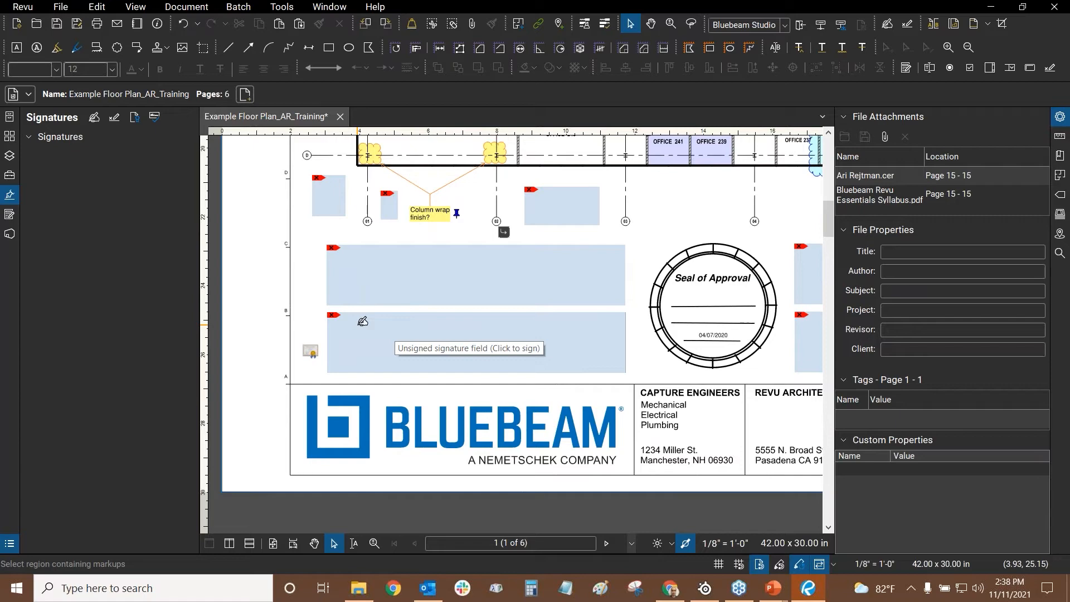
scroll(362, 202, "up", 2)
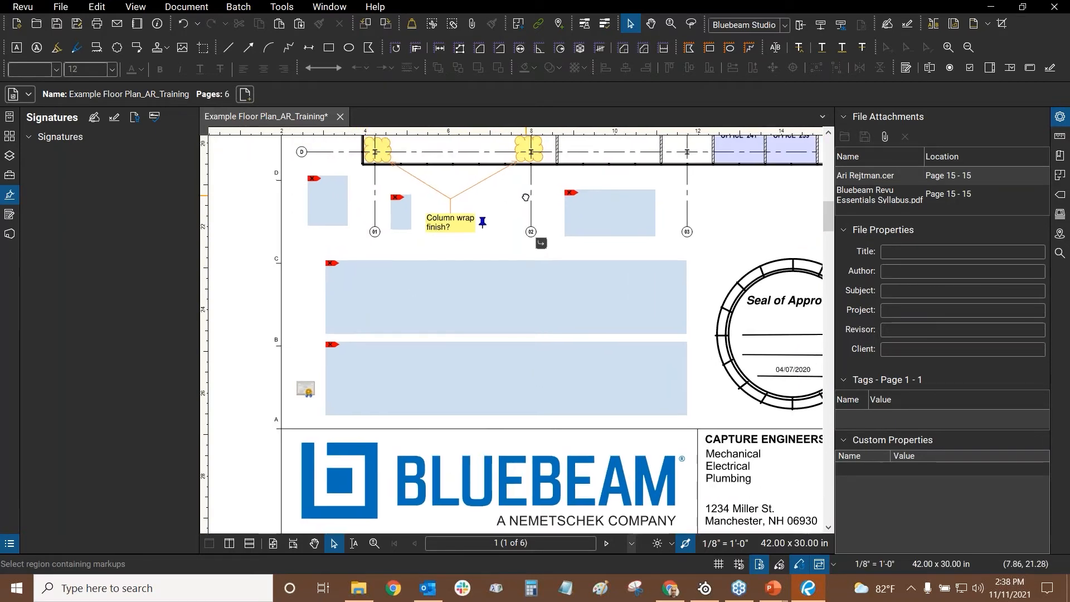
scroll(544, 194, "up", 2)
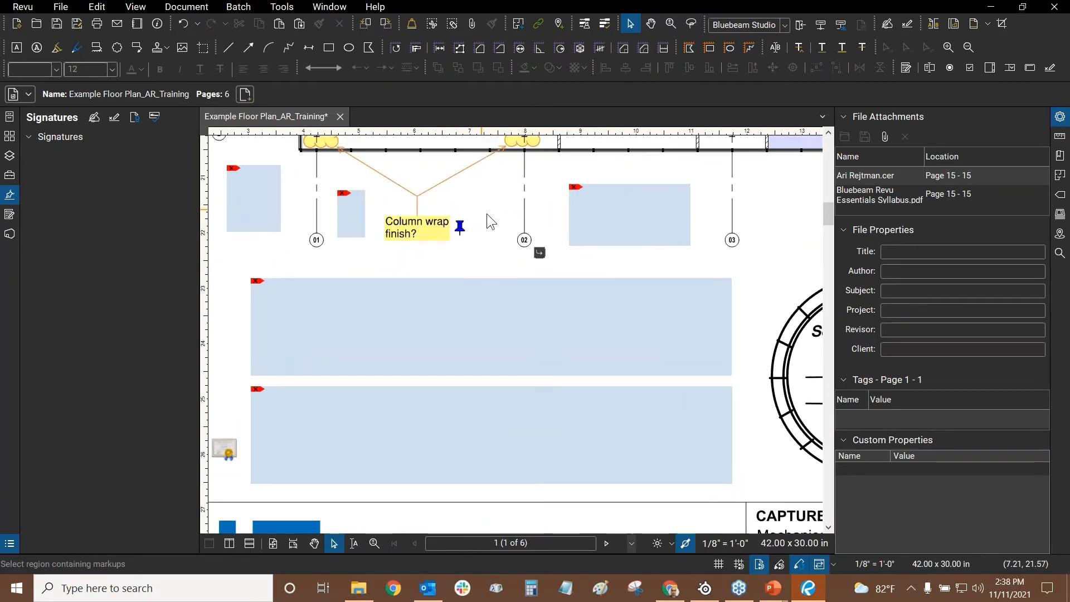
scroll(482, 209, "down", 2)
left_click_drag(539, 233, 507, 231)
scroll(495, 248, "up", 1)
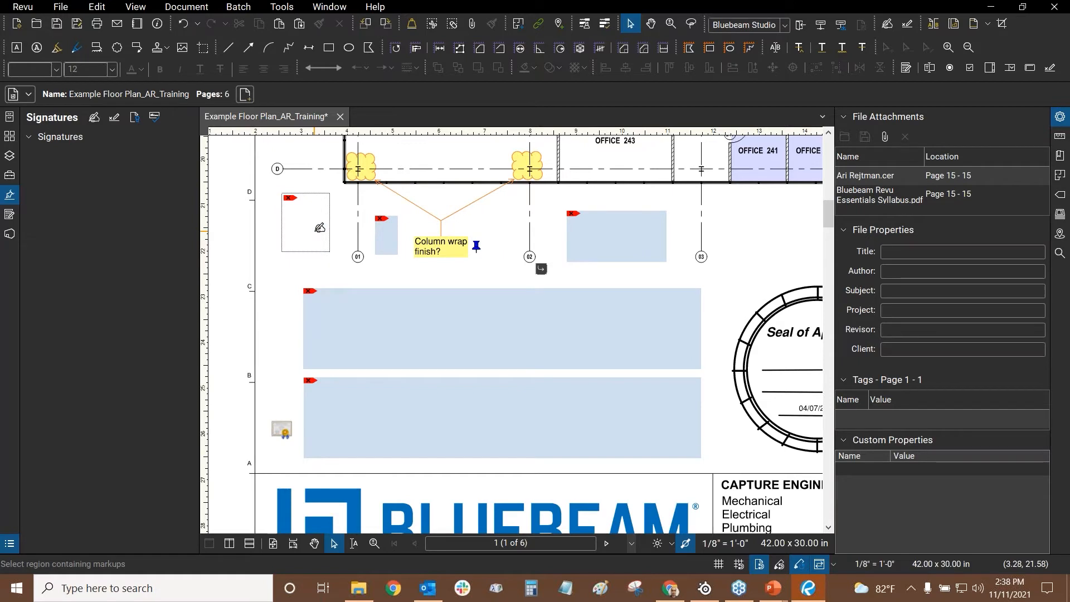
left_click(113, 118)
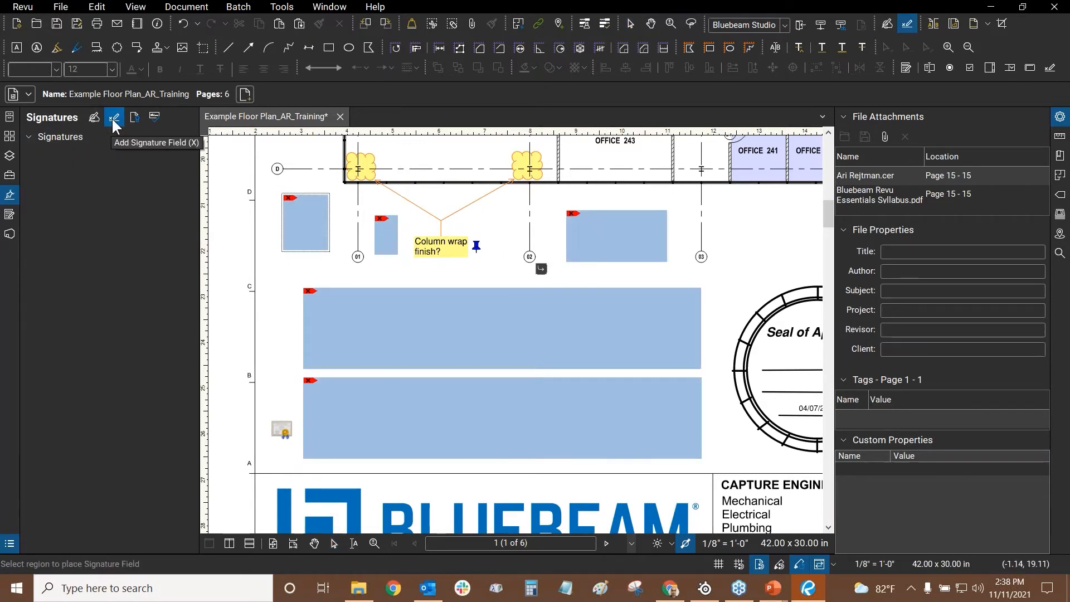
left_click(297, 230)
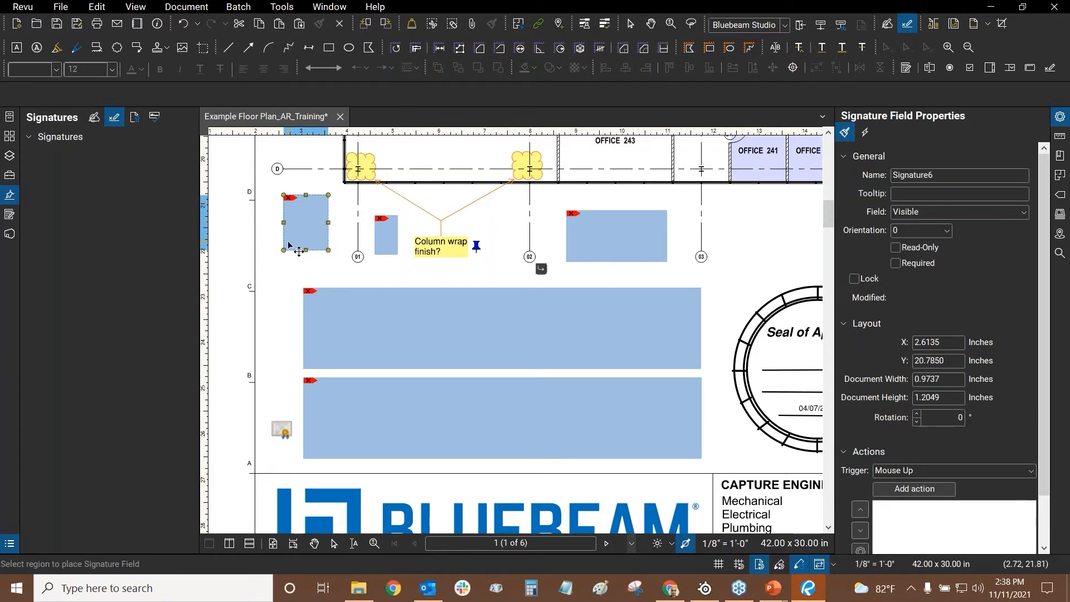
left_click_drag(284, 251, 264, 277)
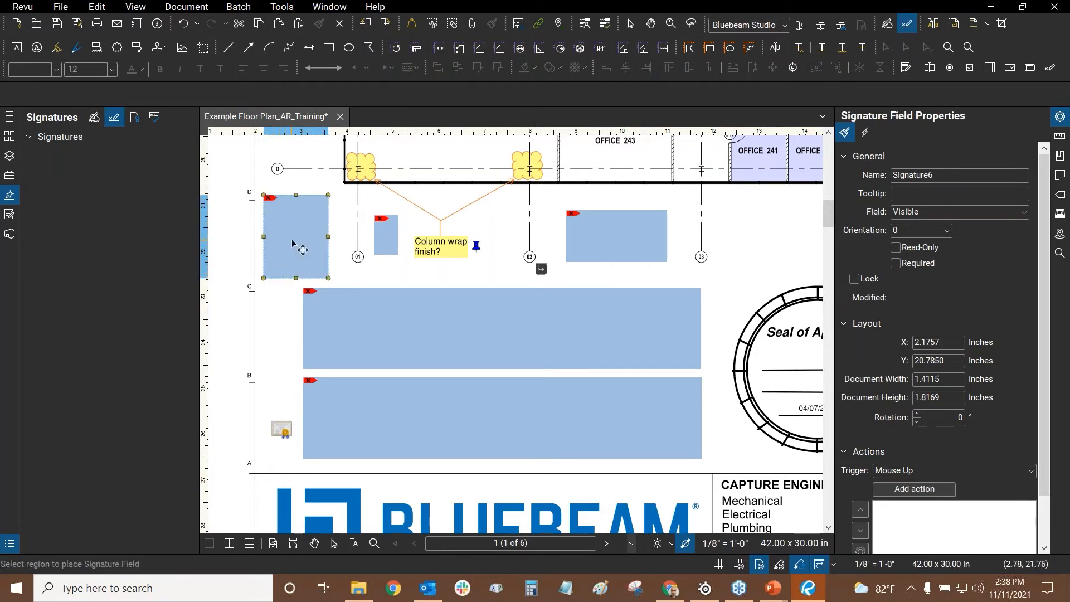
- Delete the three small signature fields around grid bubble 01 and between bubbles 02 and 03, and leave signature field editing
right_click(292, 241)
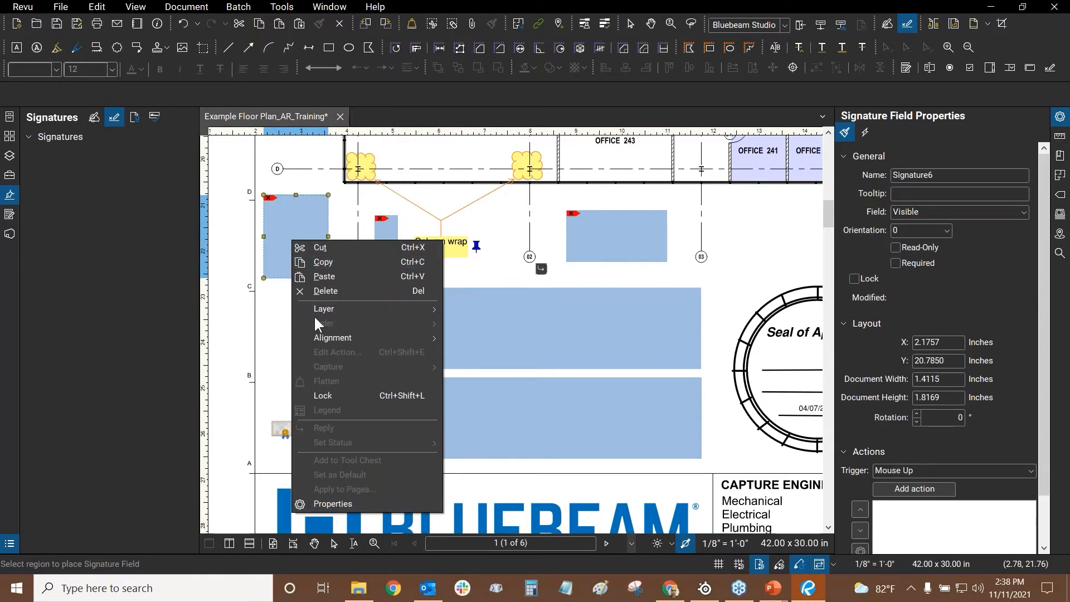
left_click(316, 291)
right_click(375, 223)
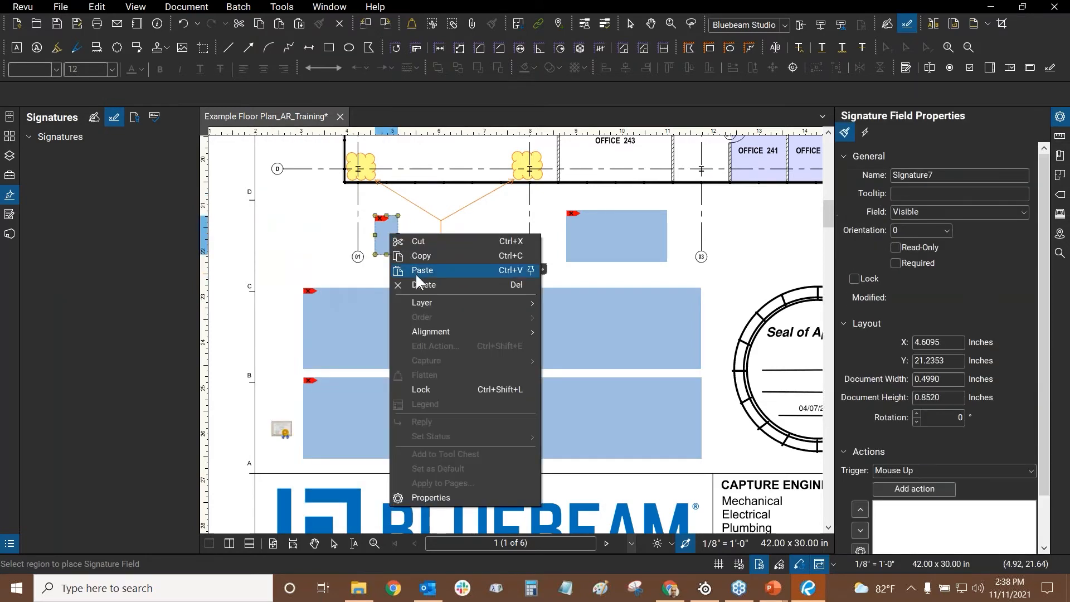
left_click(419, 285)
right_click(616, 248)
left_click(651, 296)
mouse_move(541, 279)
left_mouse_down()
mouse_move(492, 233)
mouse_move(419, 229)
mouse_move(570, 256)
mouse_move(565, 237)
left_mouse_up()
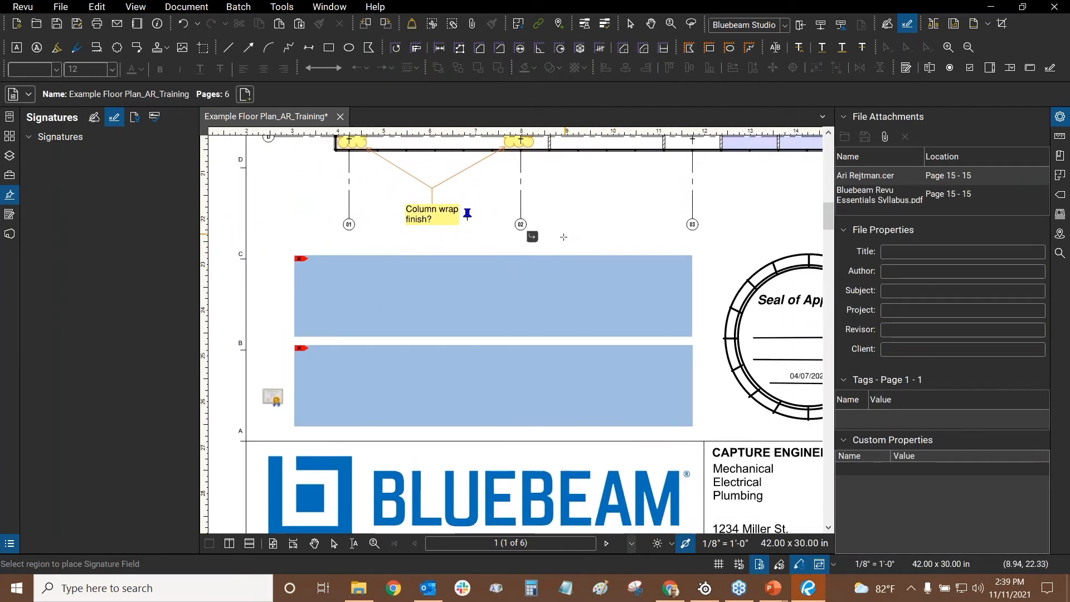
left_click(501, 310)
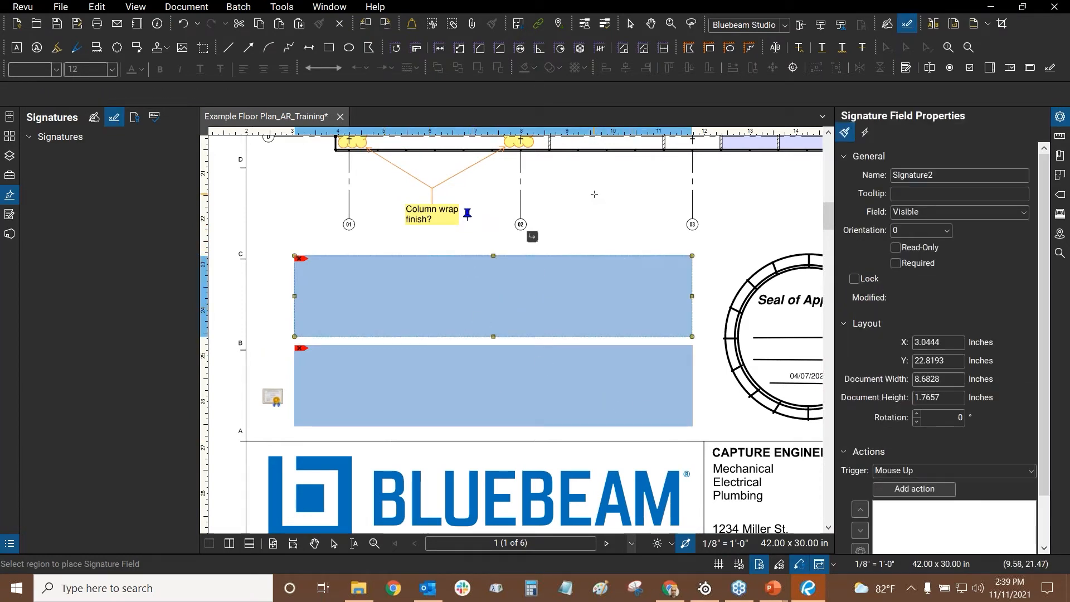
key("Escape")
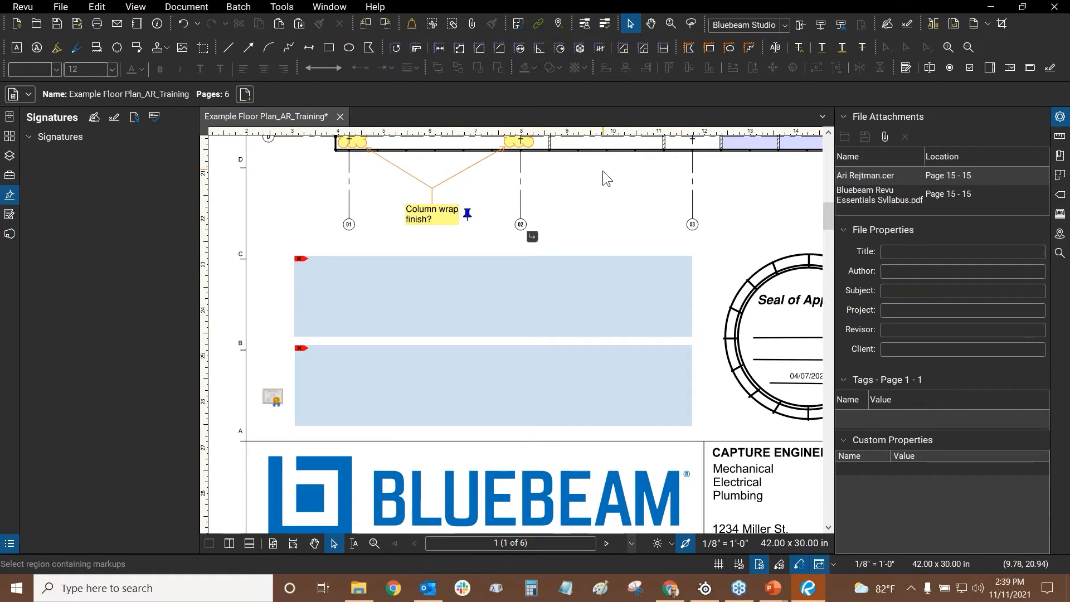
- Log in to the digital ID with its password from the lower signature field, compare both signature types, and close without signing
left_click(463, 404)
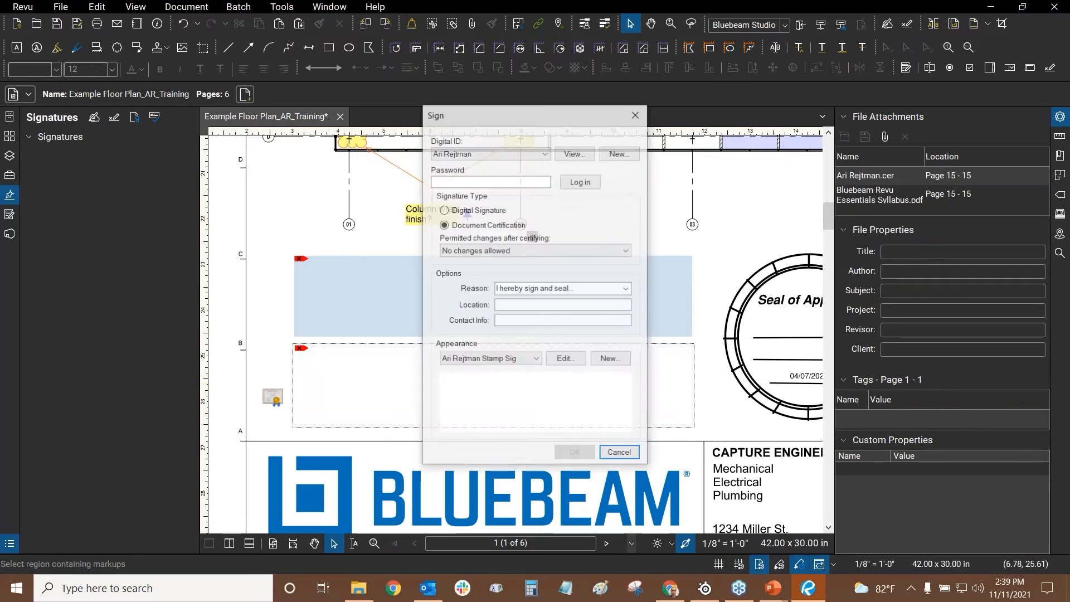
type("•••••••••")
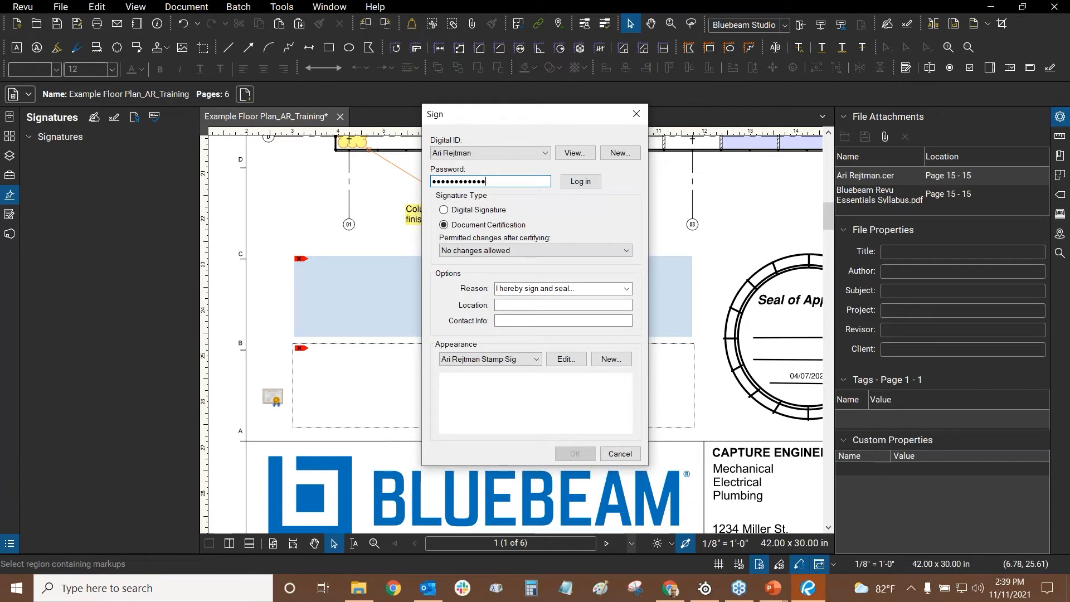
left_click(591, 182)
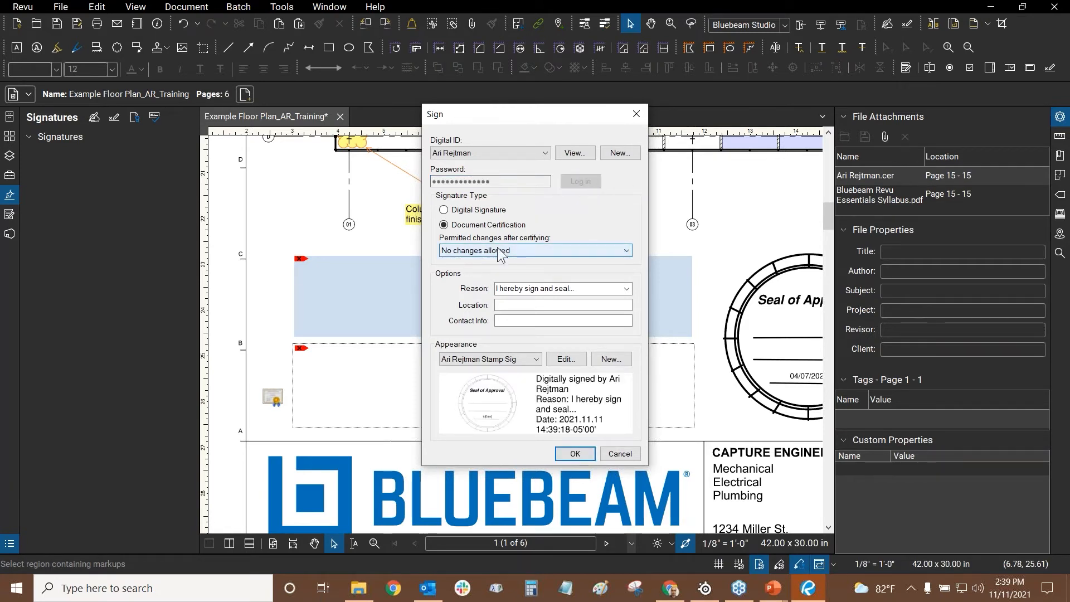
left_click(444, 211)
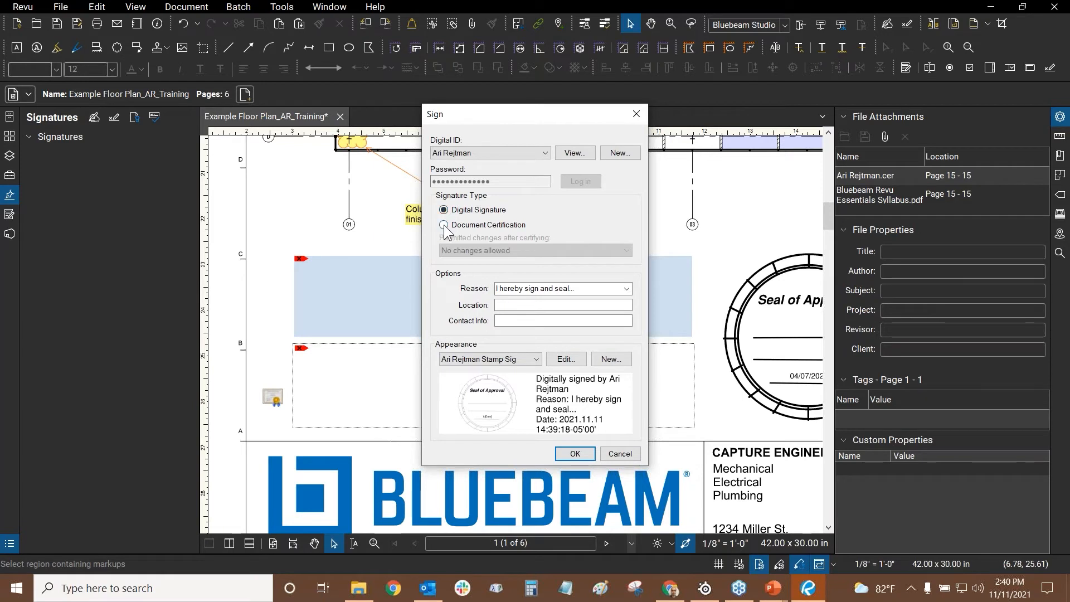
left_click(444, 226)
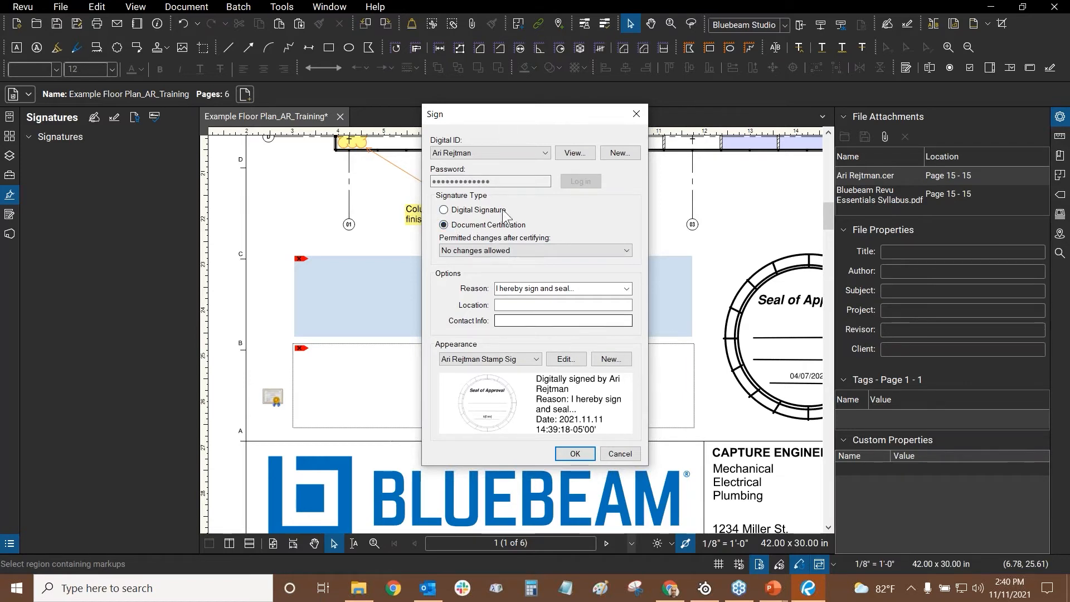
left_click(636, 113)
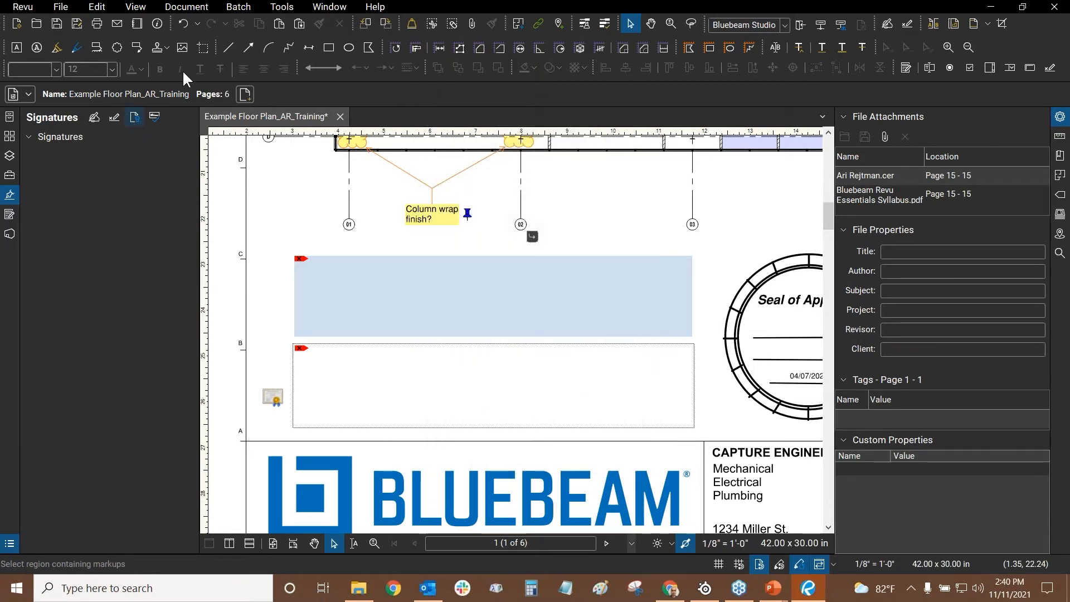
- Start certifying the document, review the options for permitted changes after certifying, and cancel the certification
left_click(281, 7)
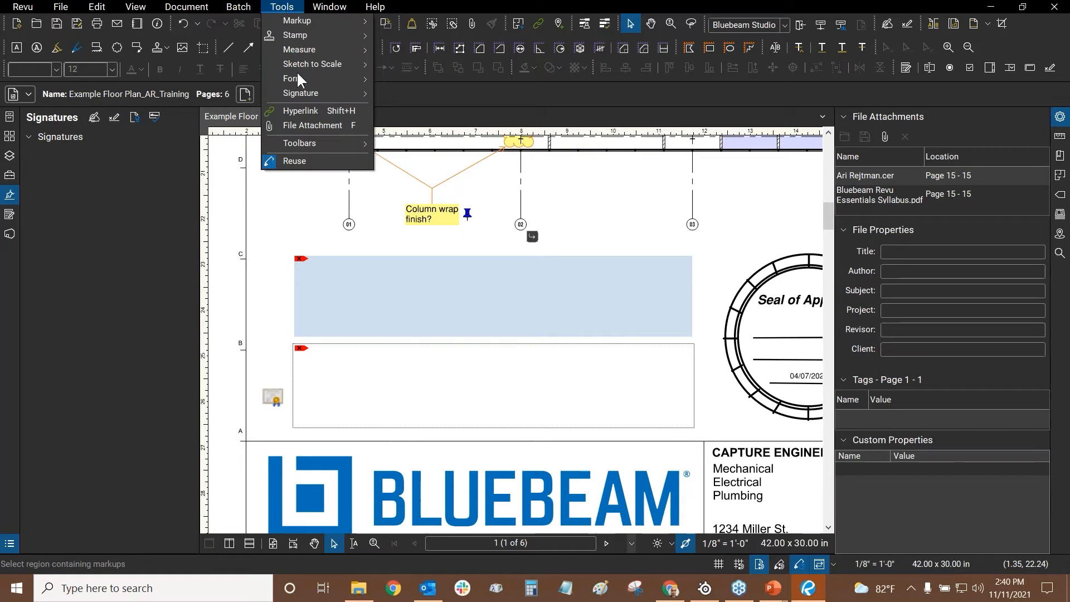
mouse_move(299, 92)
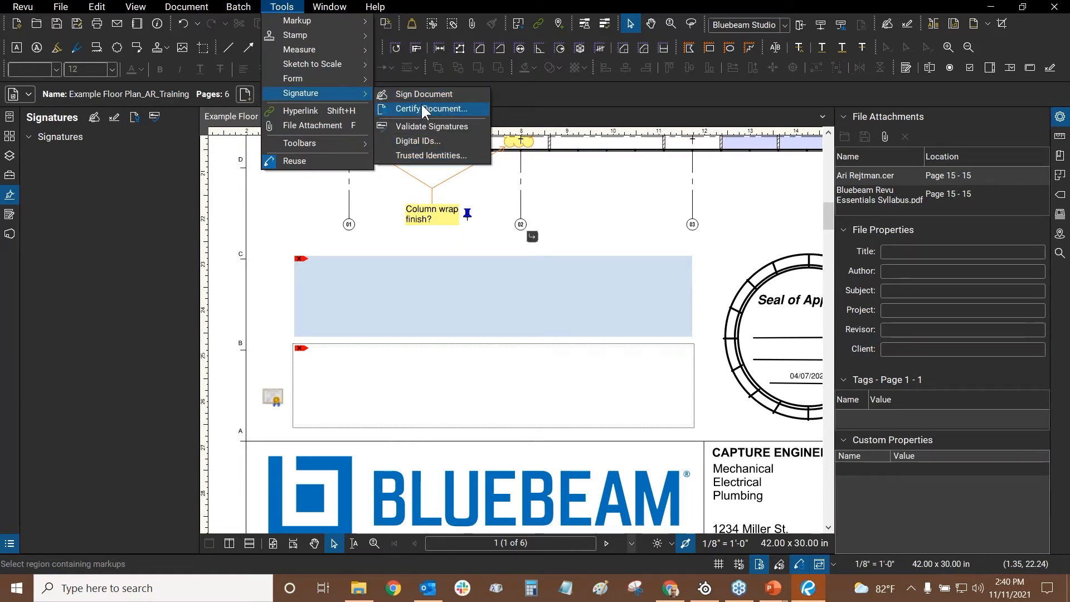
left_click(406, 109)
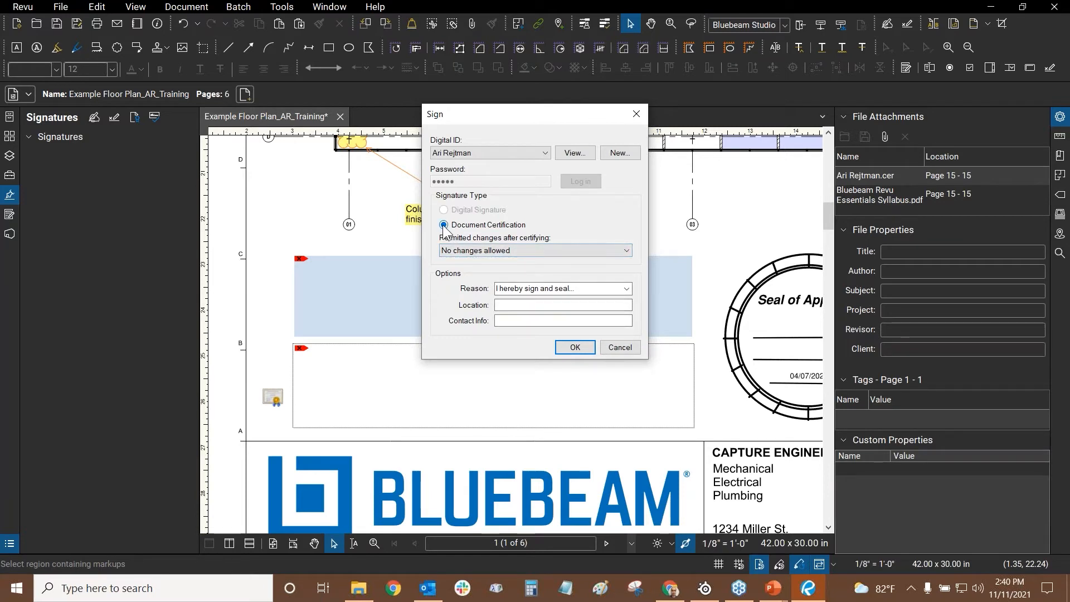
left_click(489, 252)
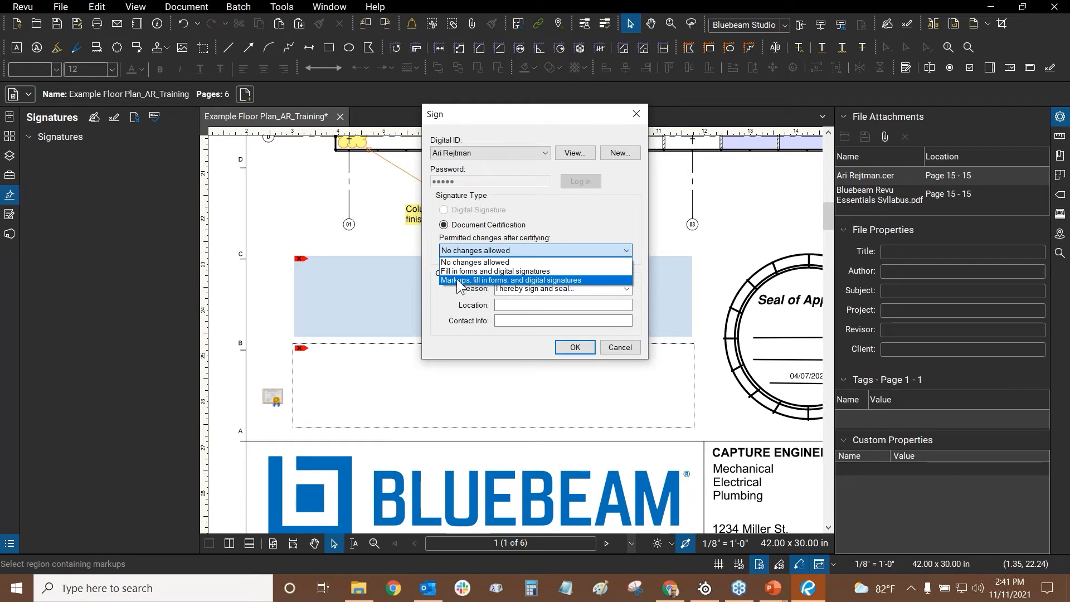
left_click(627, 354)
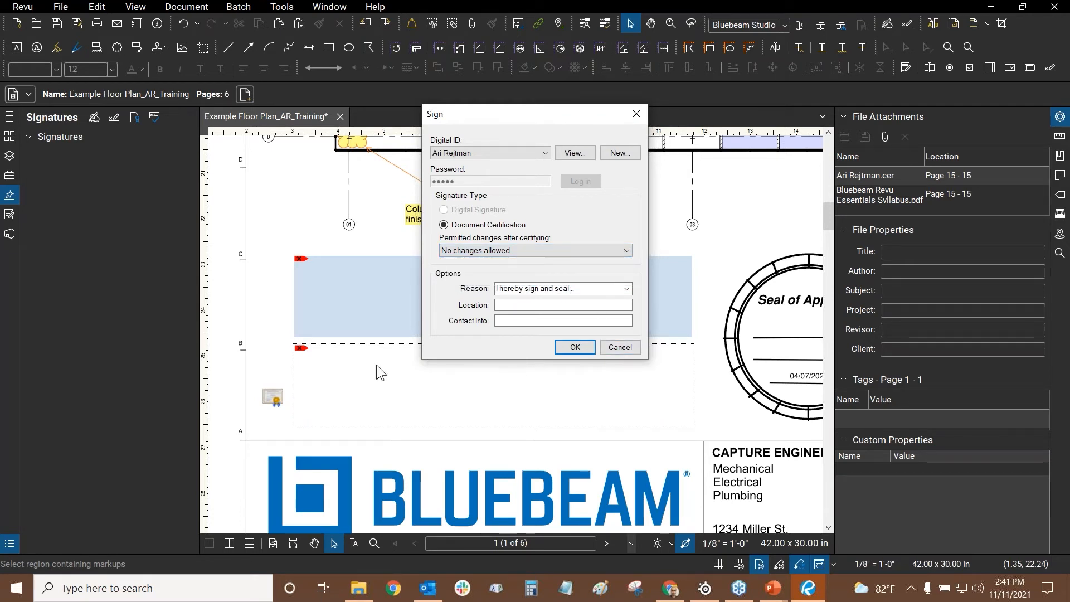
left_click(620, 347)
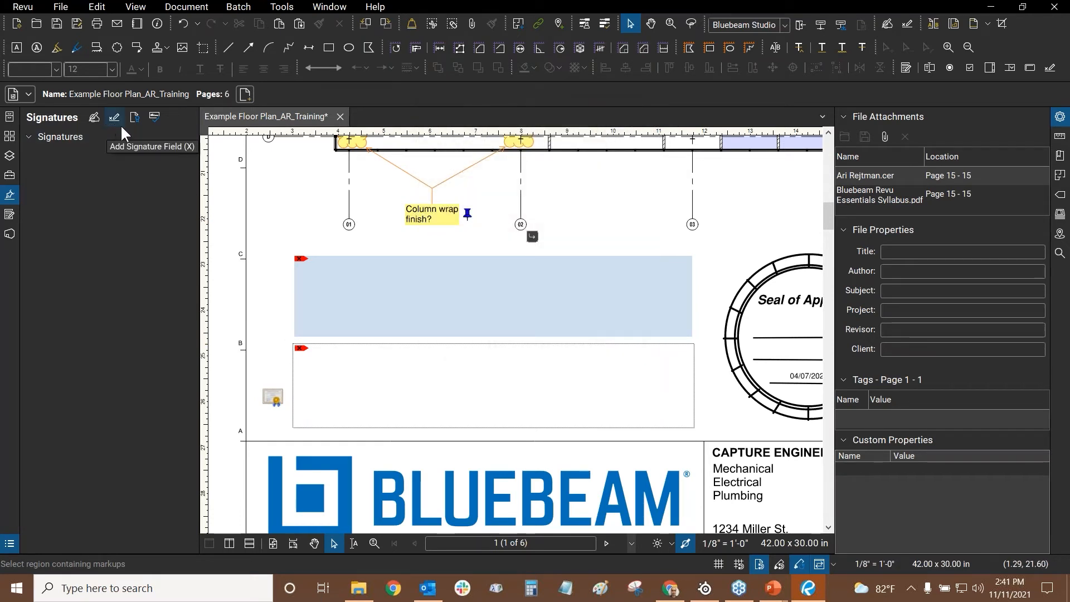
- Set the lower signature field's certification to permit "Markups, fill in forms, and digital signatures", and review the preset signing reasons
left_click(506, 405)
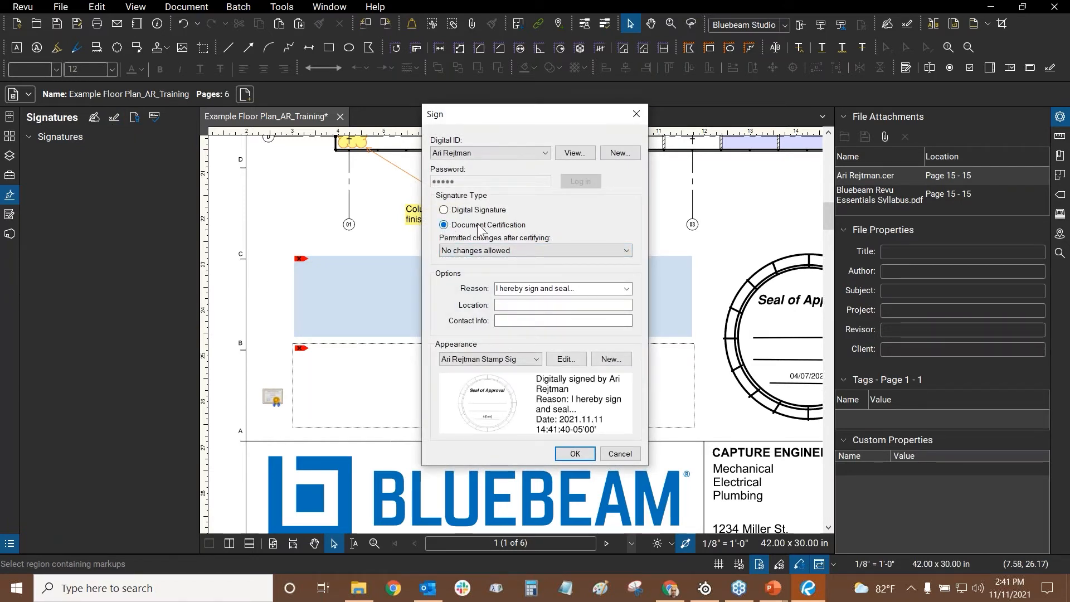
left_click(488, 252)
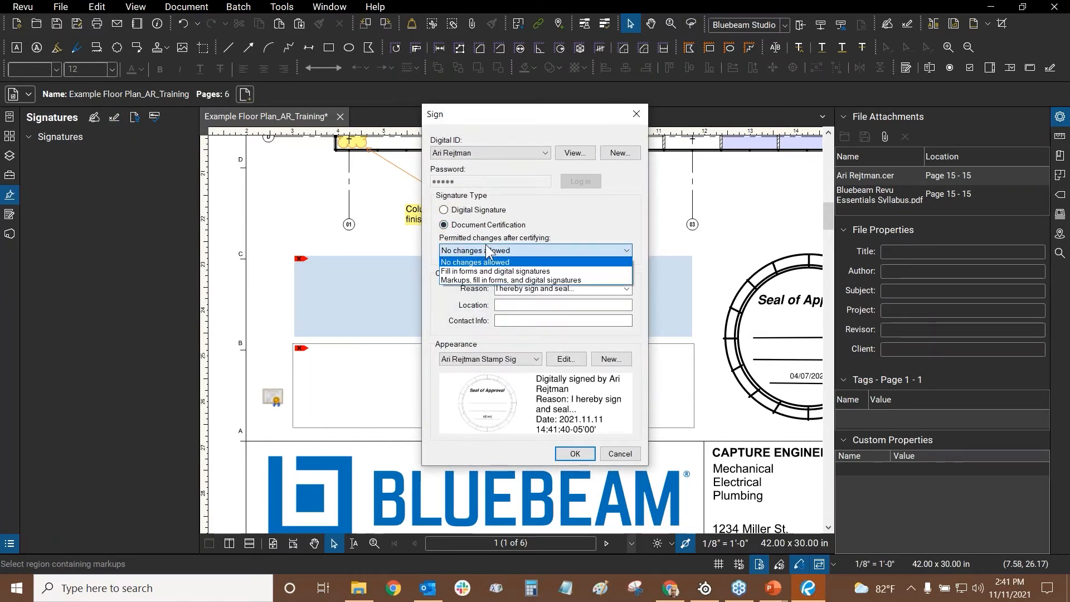
left_click(471, 280)
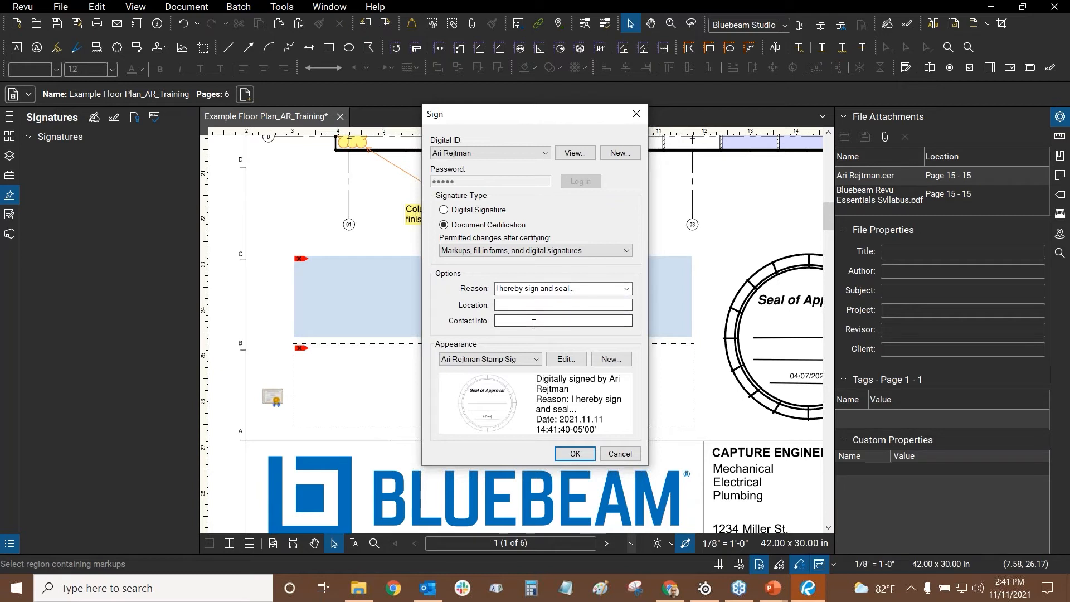
left_click(589, 289)
left_click(555, 290)
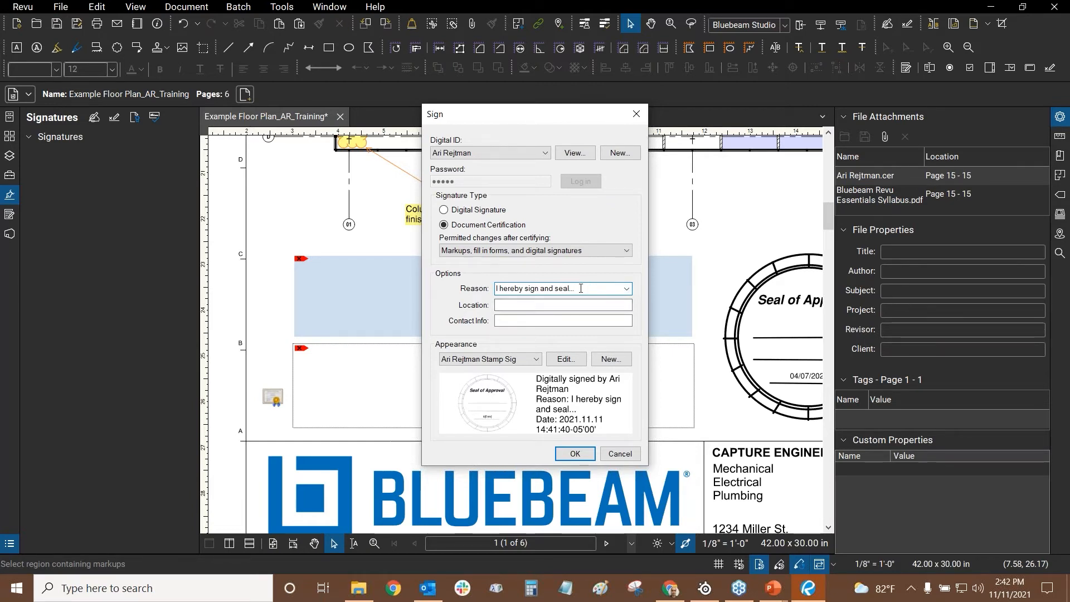
left_click(627, 288)
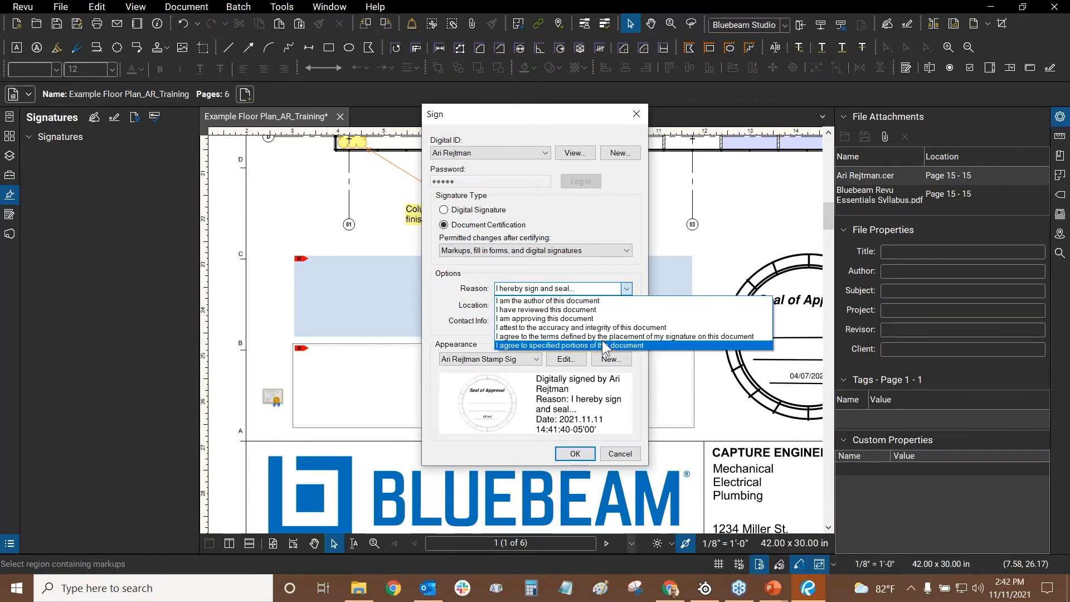
left_click(606, 270)
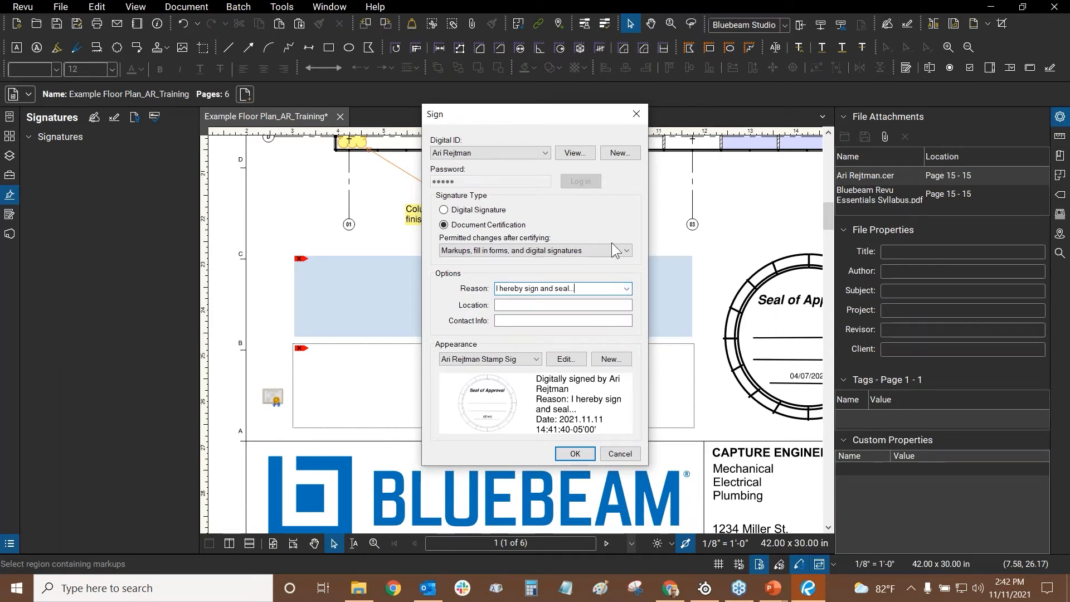
- Review the stamp signature appearance's graphic file, Logo and Labels options, and discard the appearance edits
left_click(562, 359)
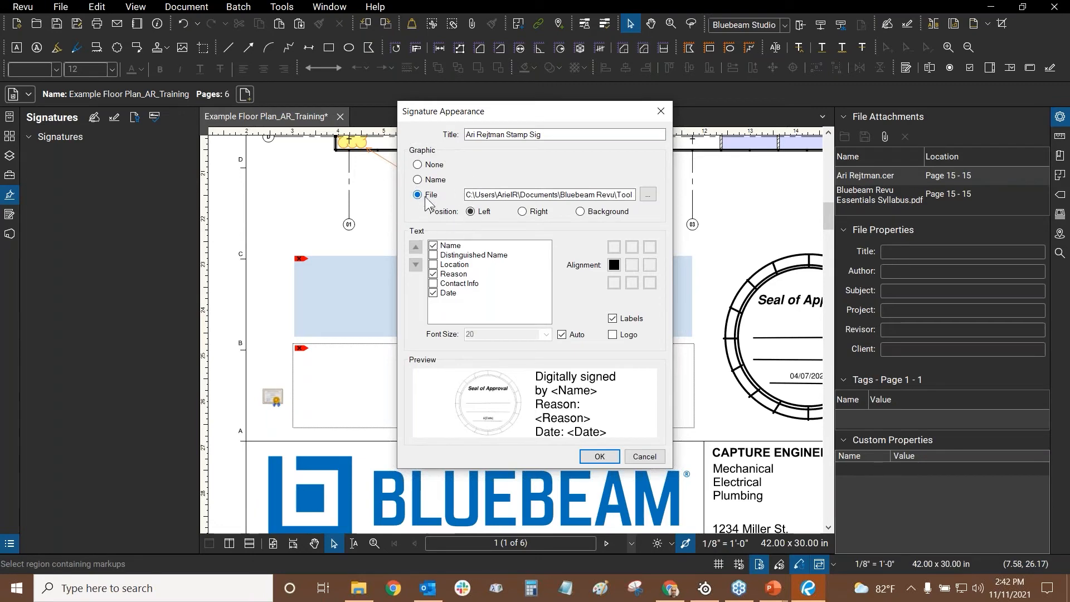
left_click(648, 195)
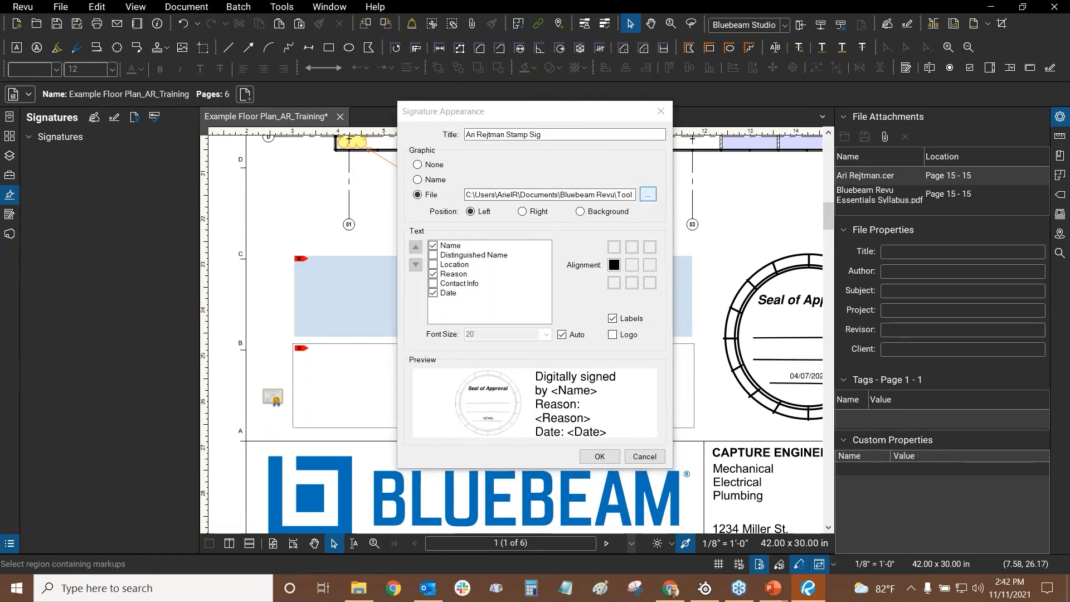
left_click(886, 432)
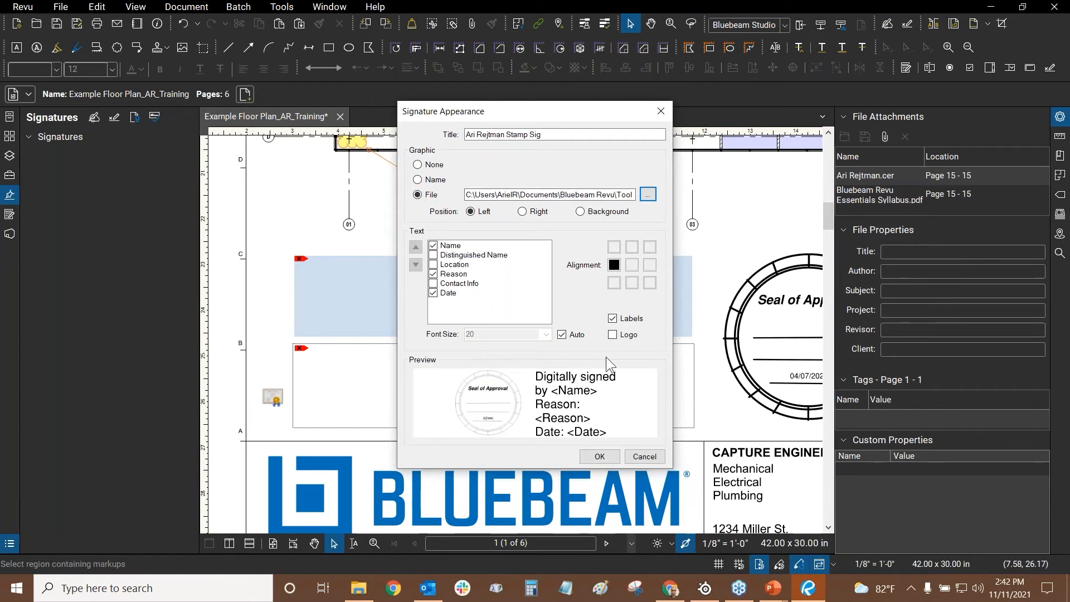
left_click(616, 336)
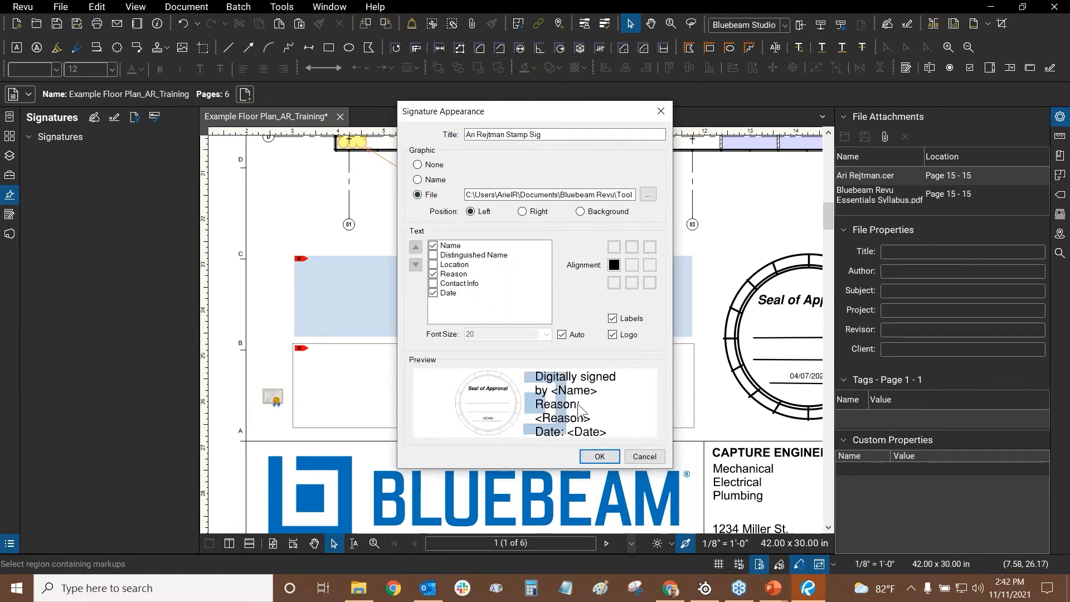
left_click(613, 335)
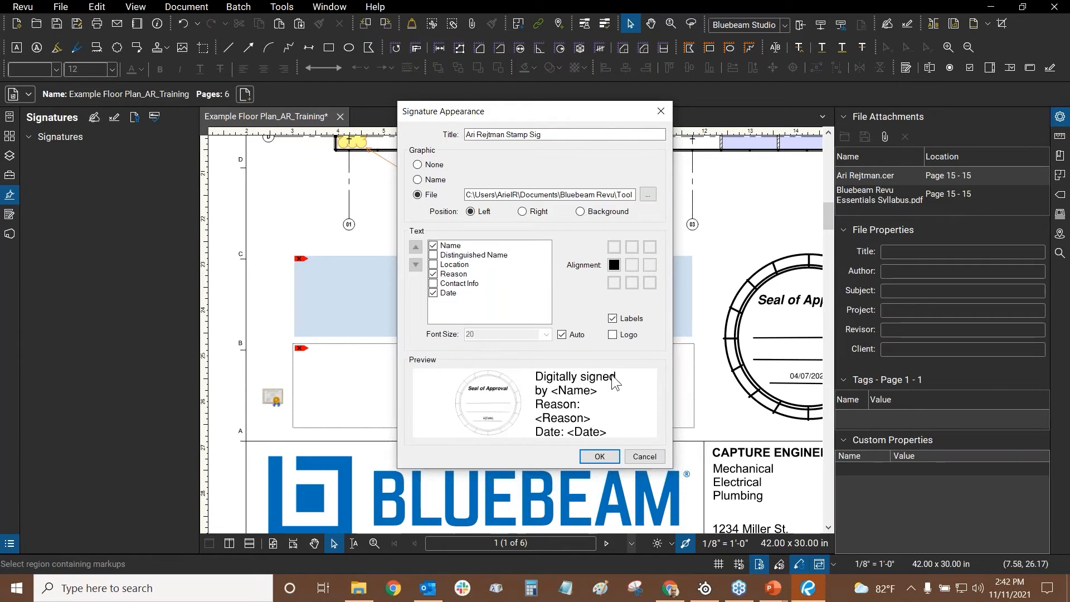
left_click(612, 318)
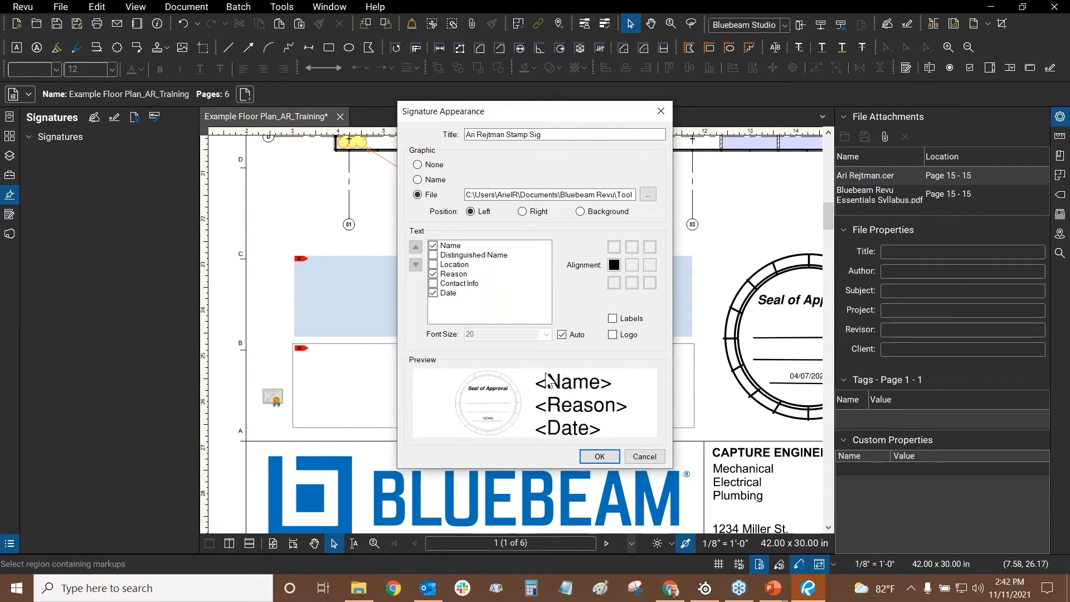
left_click(613, 319)
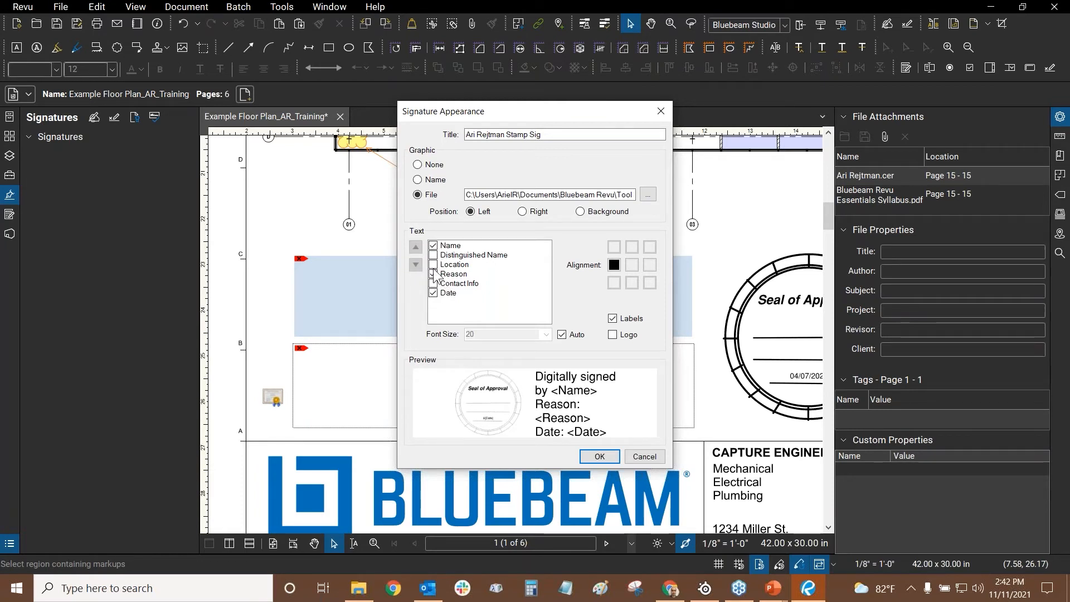
key("ctrl")
left_click(651, 453)
- Preview the saved stamp, name, "AR_Stamp_No Text" and "No Text_Stamp Only" signature appearances
left_click(491, 360)
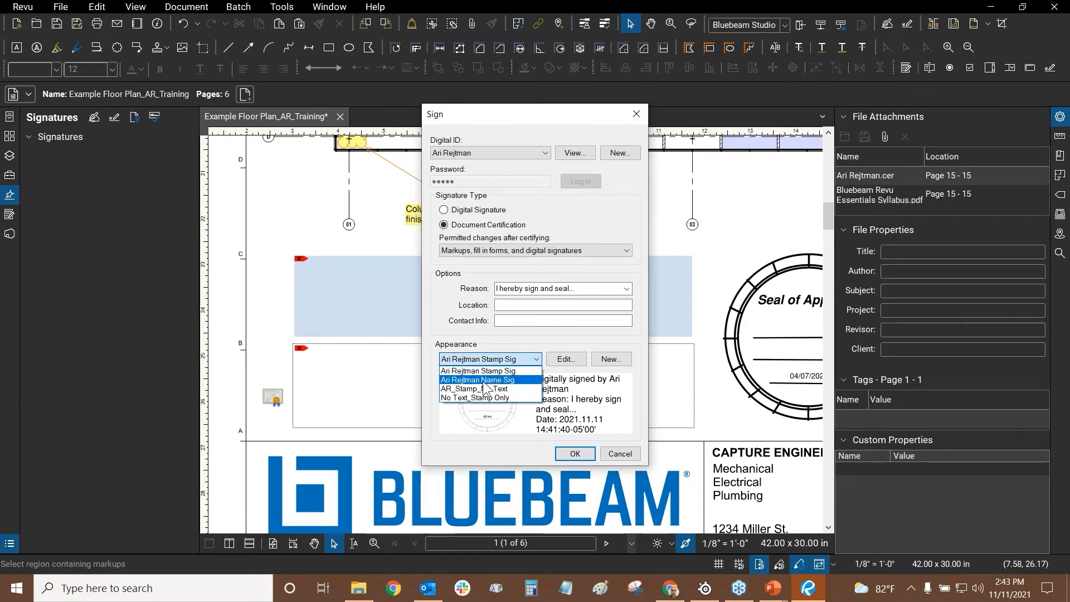
left_click(462, 371)
left_click(513, 360)
left_click(490, 380)
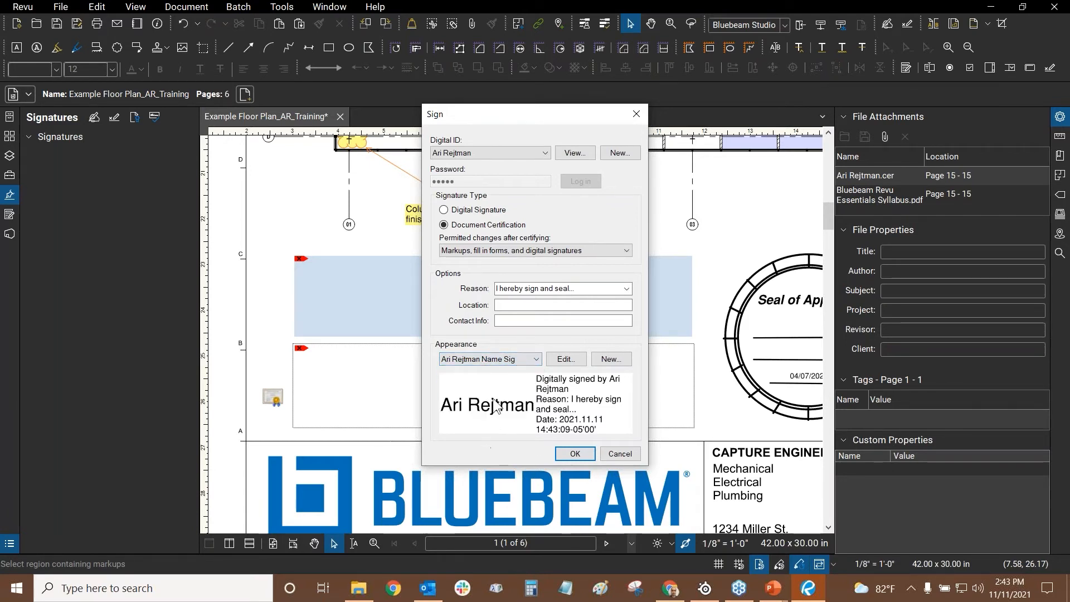
left_click(514, 362)
left_click(501, 388)
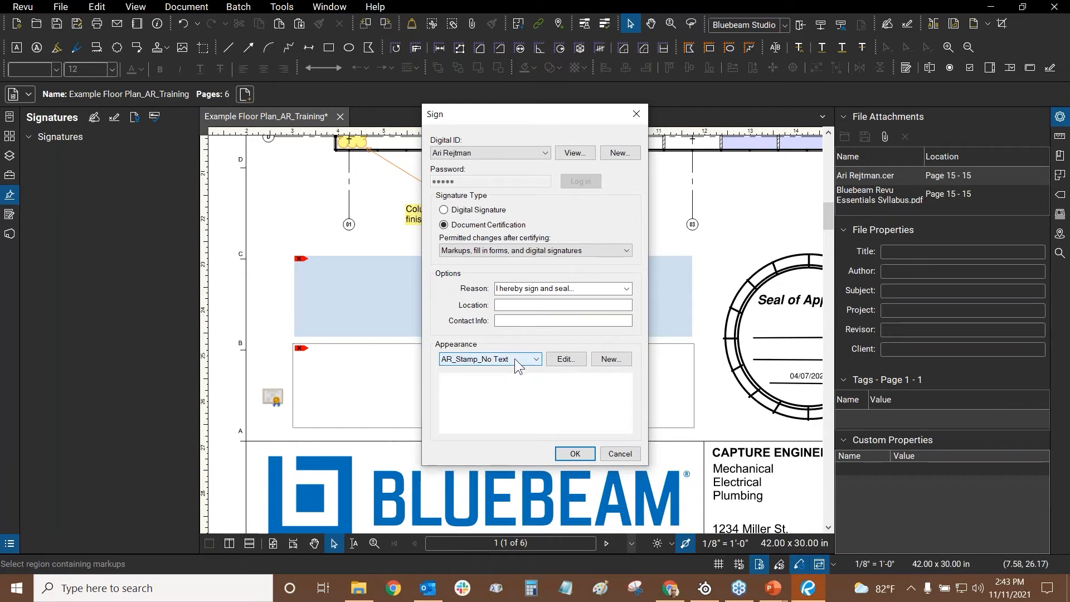
left_click(514, 359)
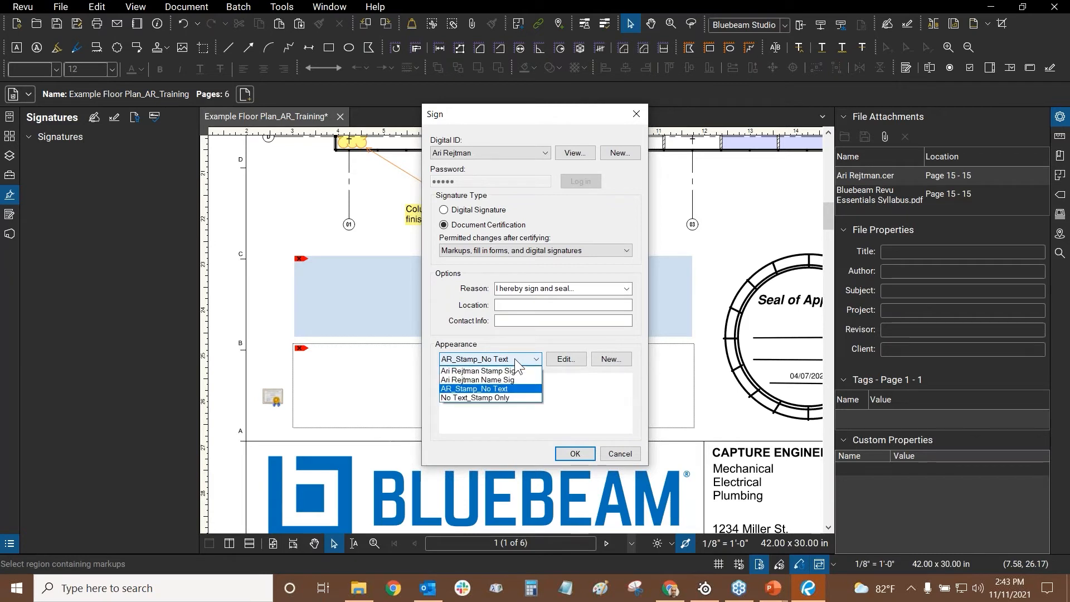
left_click(495, 396)
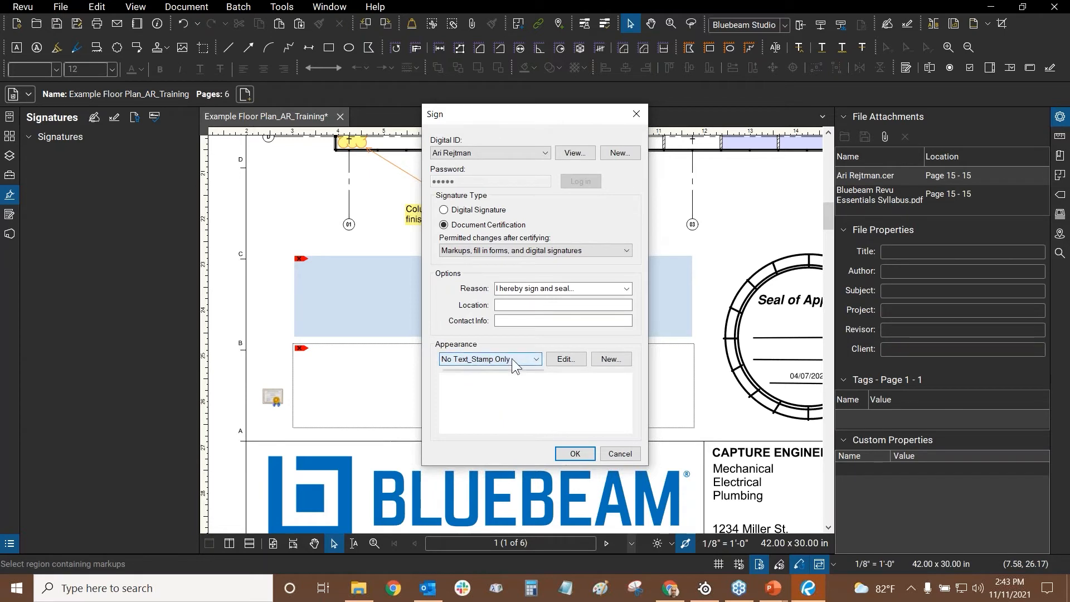
left_click(511, 359)
left_click(470, 398)
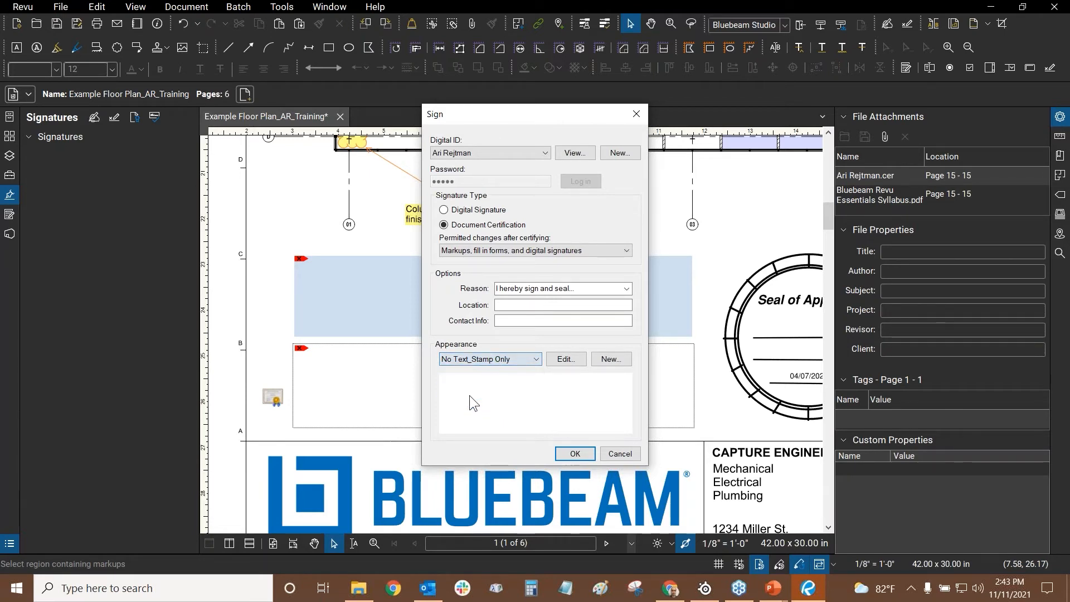
left_click(494, 360)
left_click(487, 389)
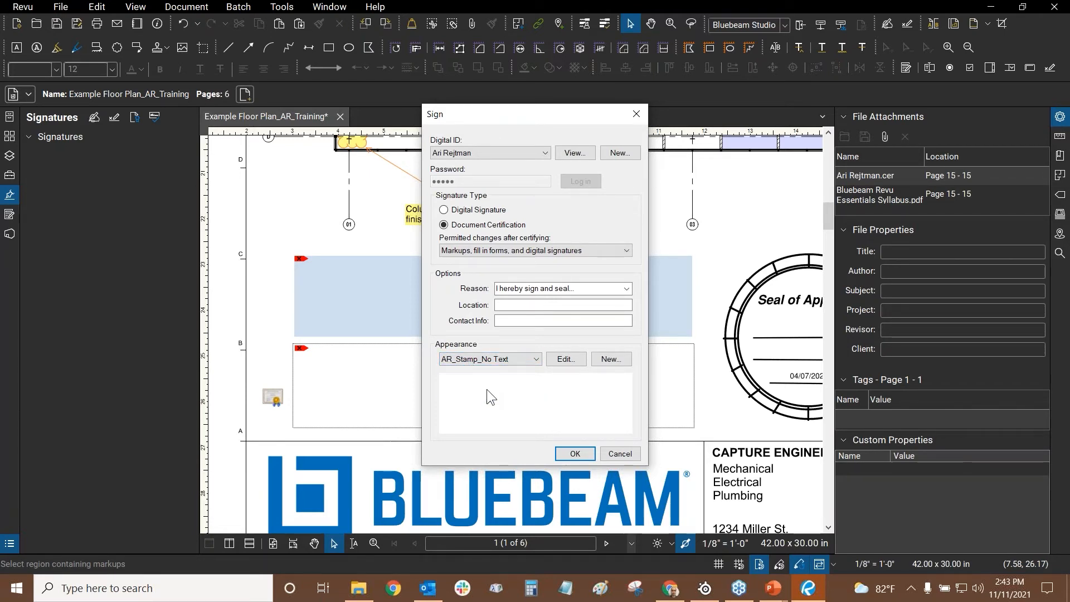
- Certify the lower signature field with the stamp signature appearance, saving the document as "Example Floor Plan_AR_Training_DS.pdf"
left_click(535, 359)
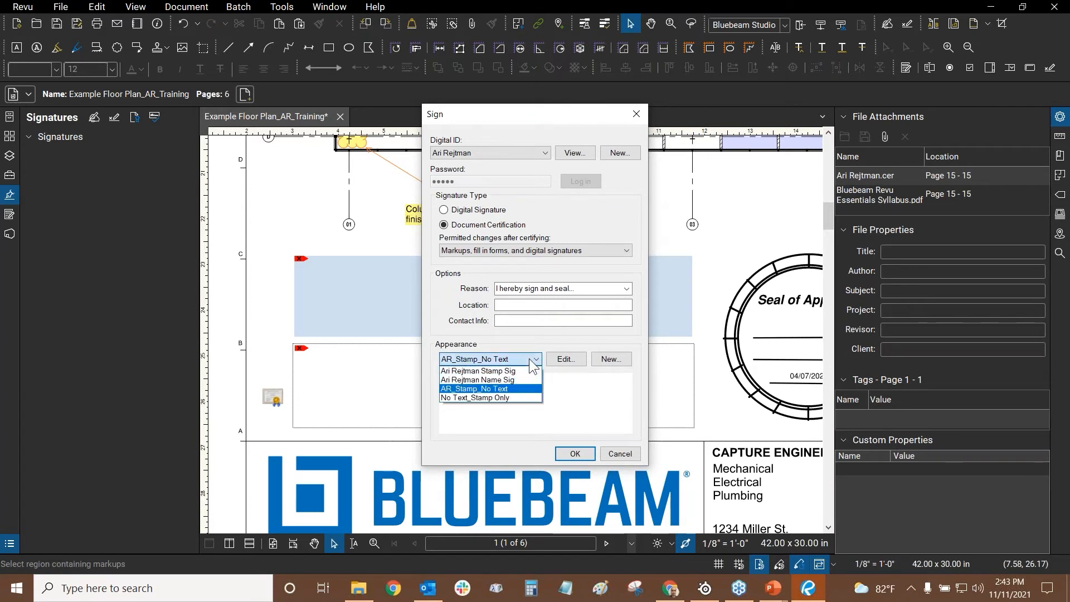
left_click(507, 371)
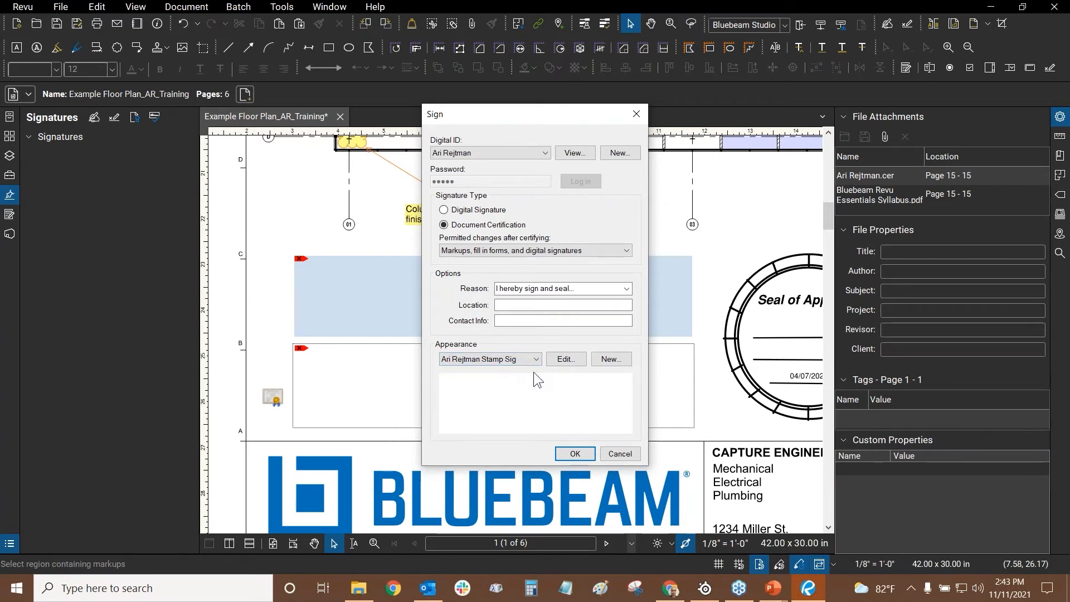
left_click(572, 449)
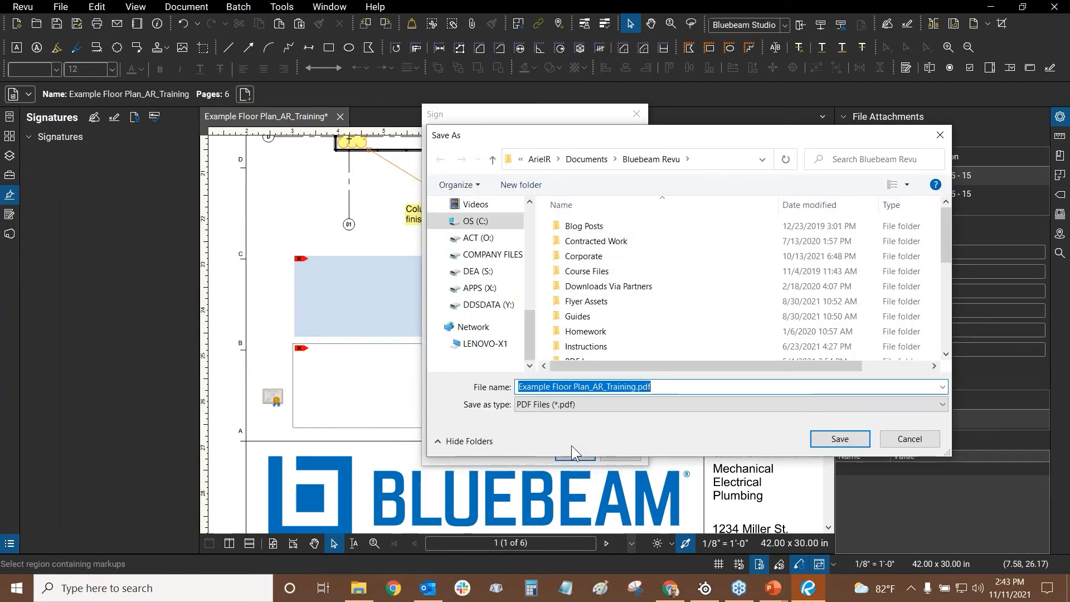
left_click(636, 386)
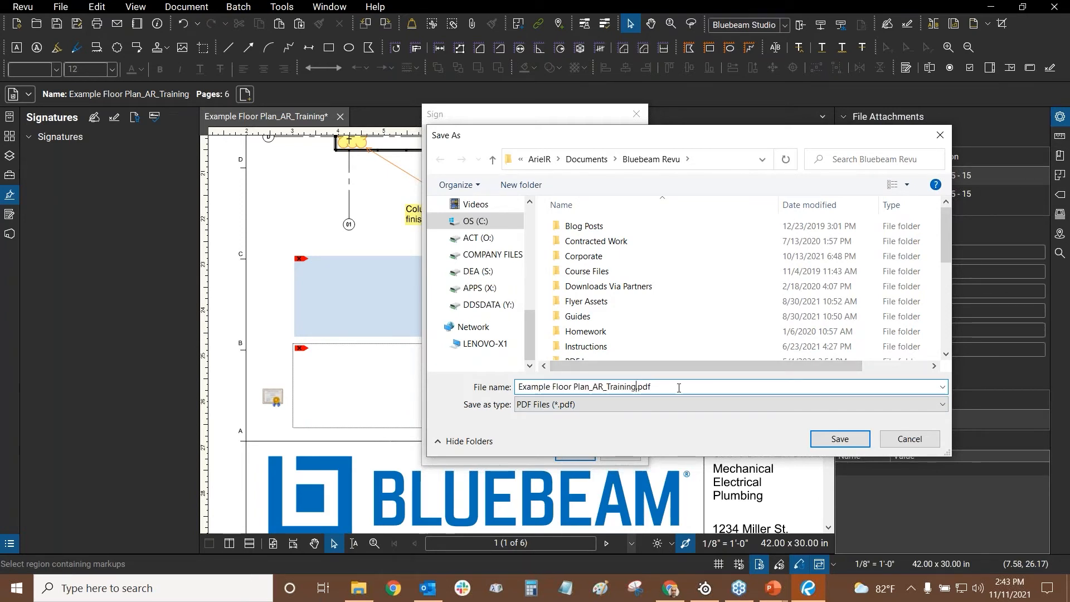
type("_DS")
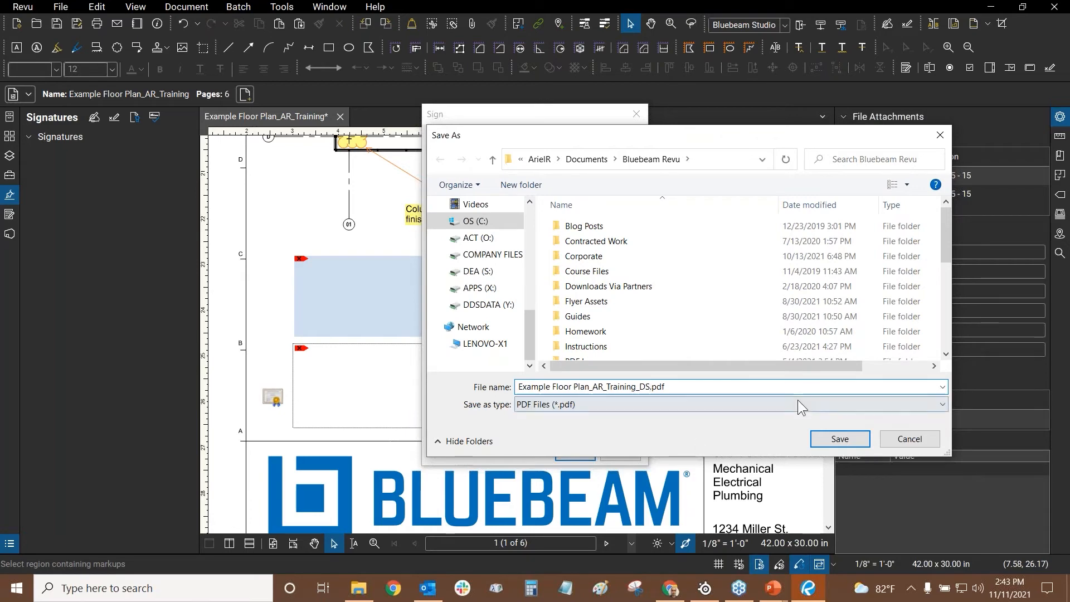
left_click(840, 440)
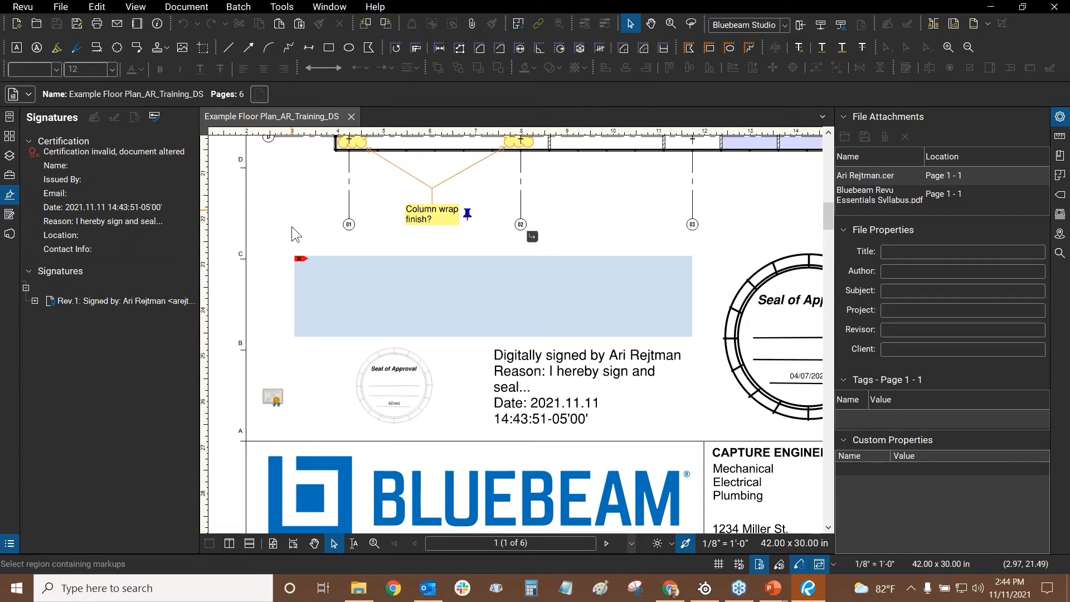
- Validate the certification signature of the newly saved document
left_click_drag(298, 230, 325, 204)
left_click_drag(313, 198, 291, 205)
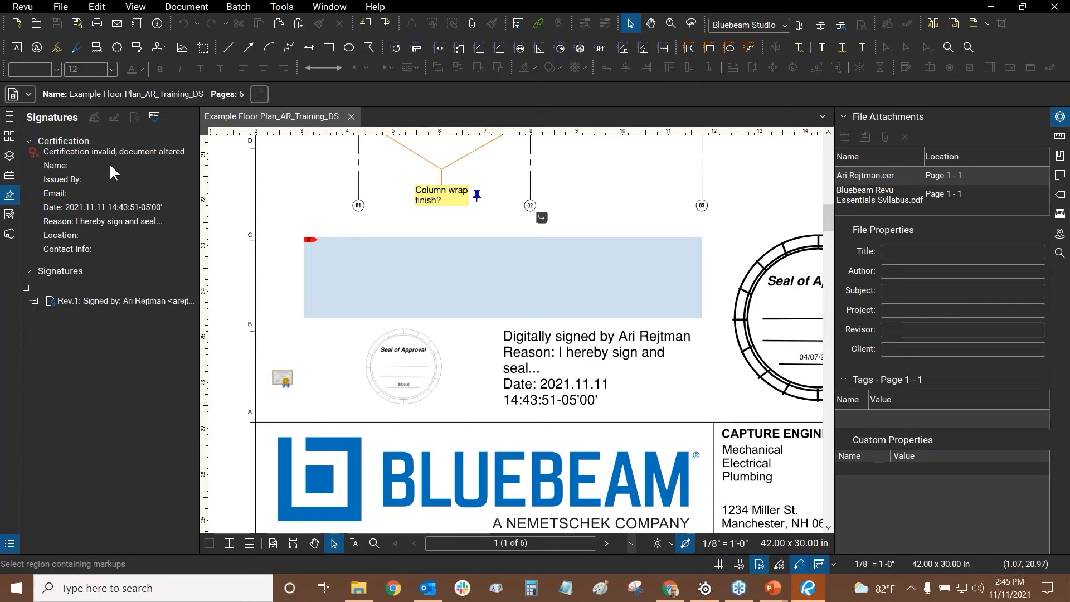
left_click(155, 116)
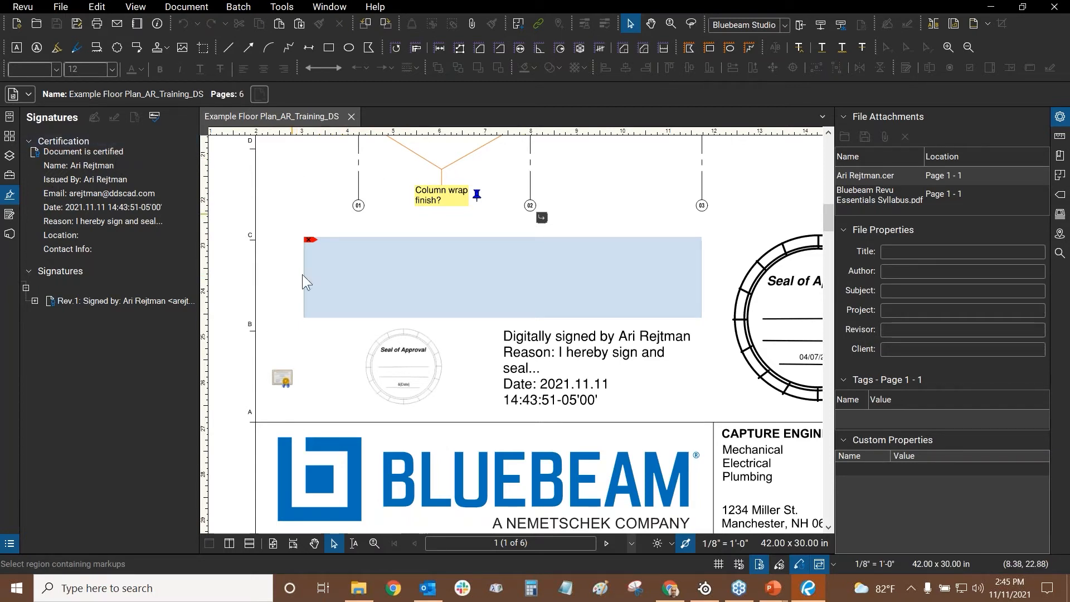
- Draw a short red line markup above the left end of the blue signature field and revalidate the signatures
left_click(228, 47)
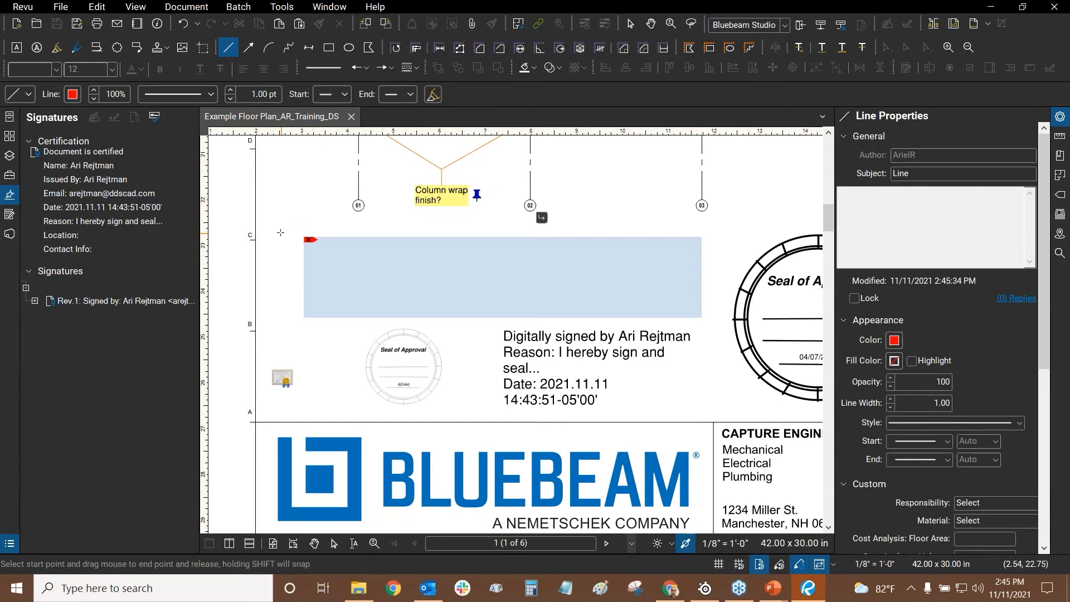
left_click_drag(281, 233, 299, 179)
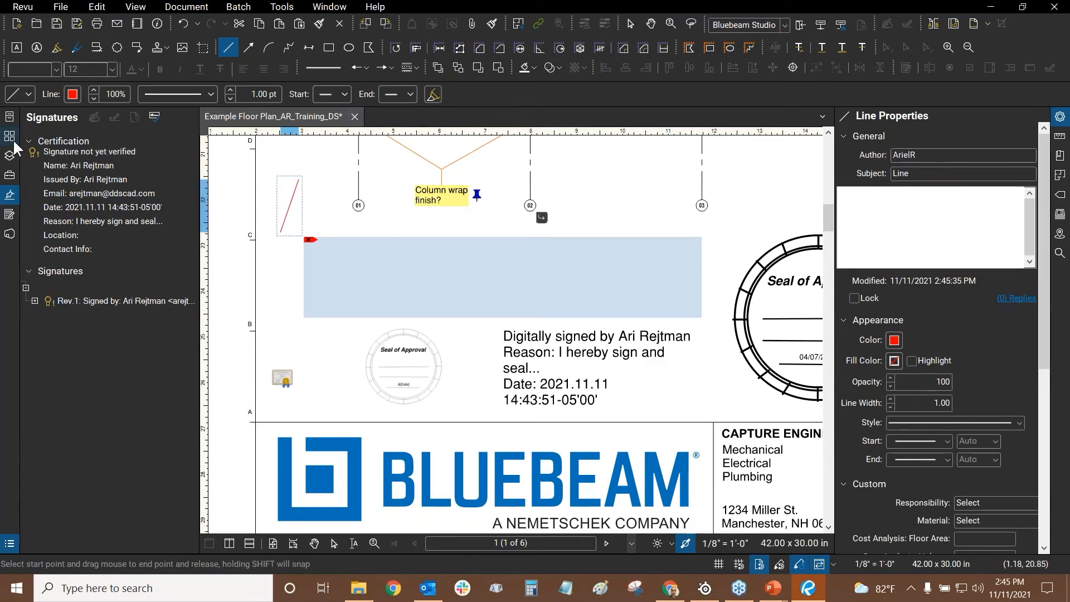
key("Escape")
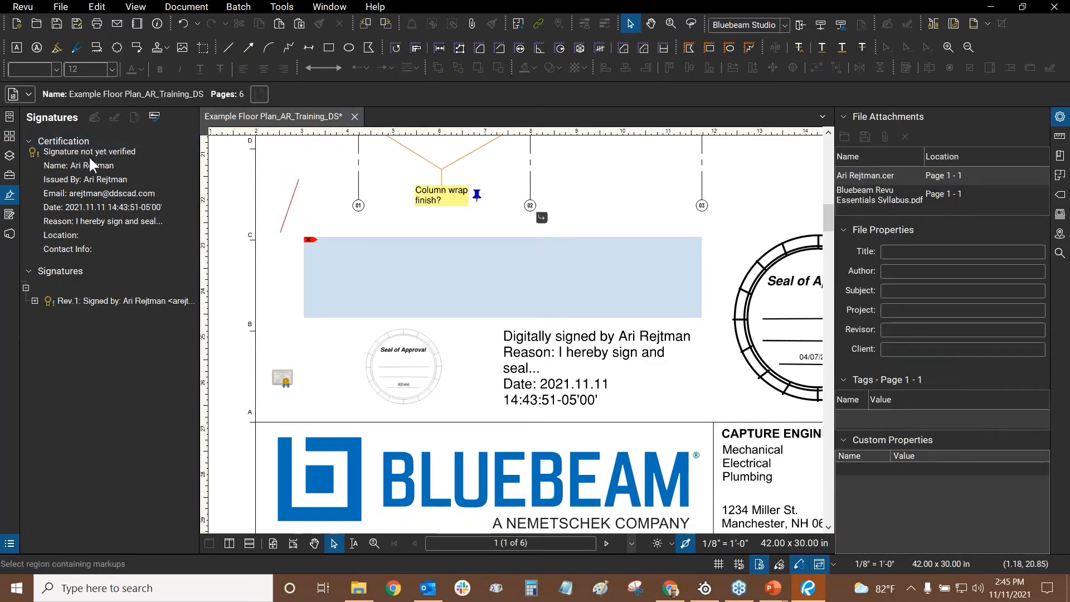
left_click(156, 119)
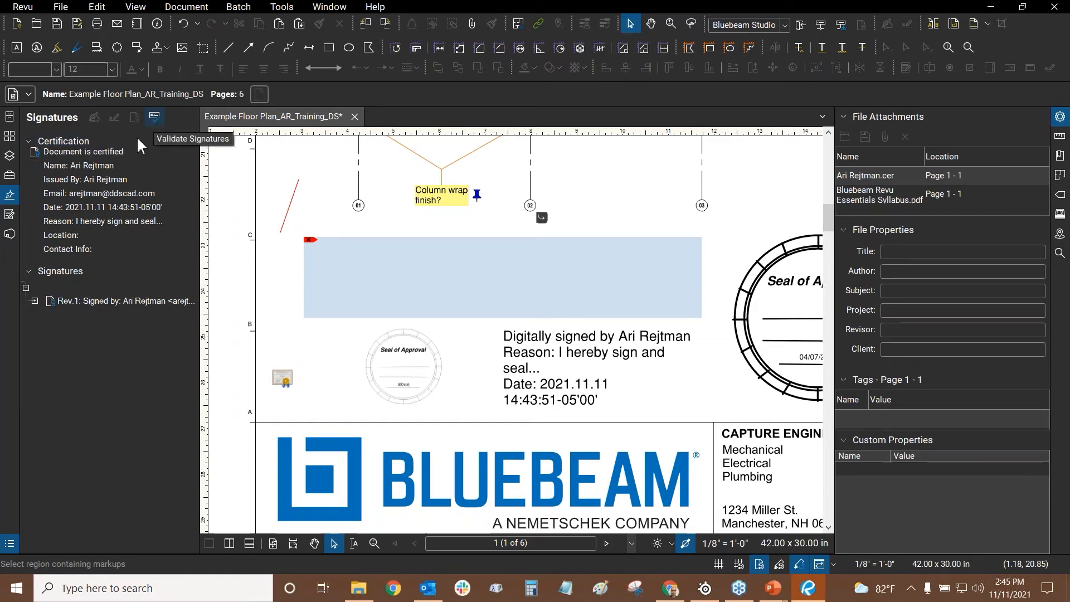
- Delete the red line markup beside grid bubble 01 and validate the signatures again
left_click(293, 200)
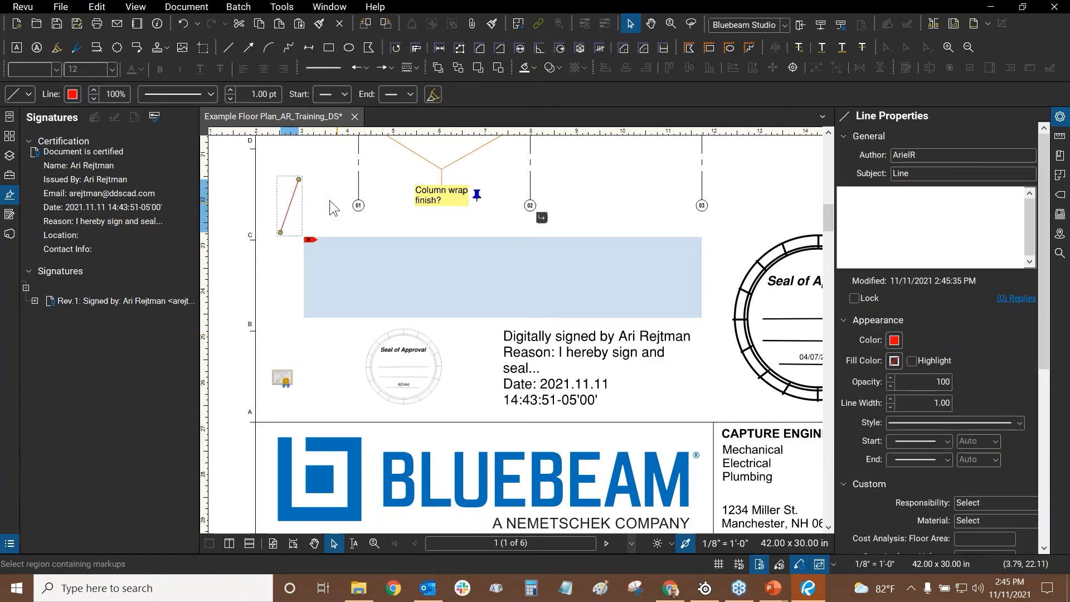
key("Delete")
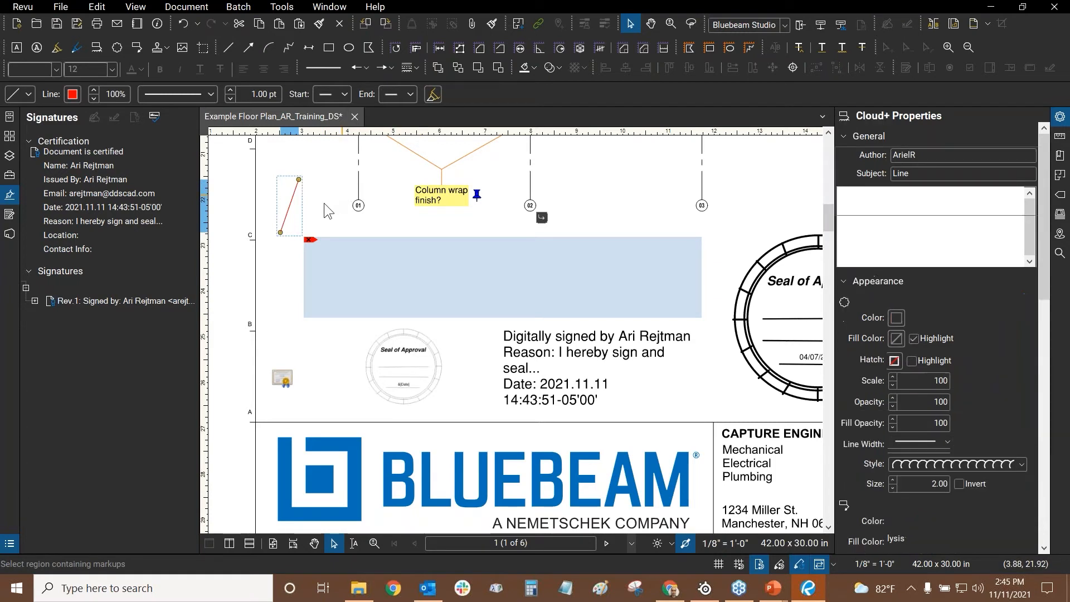
left_click(322, 184)
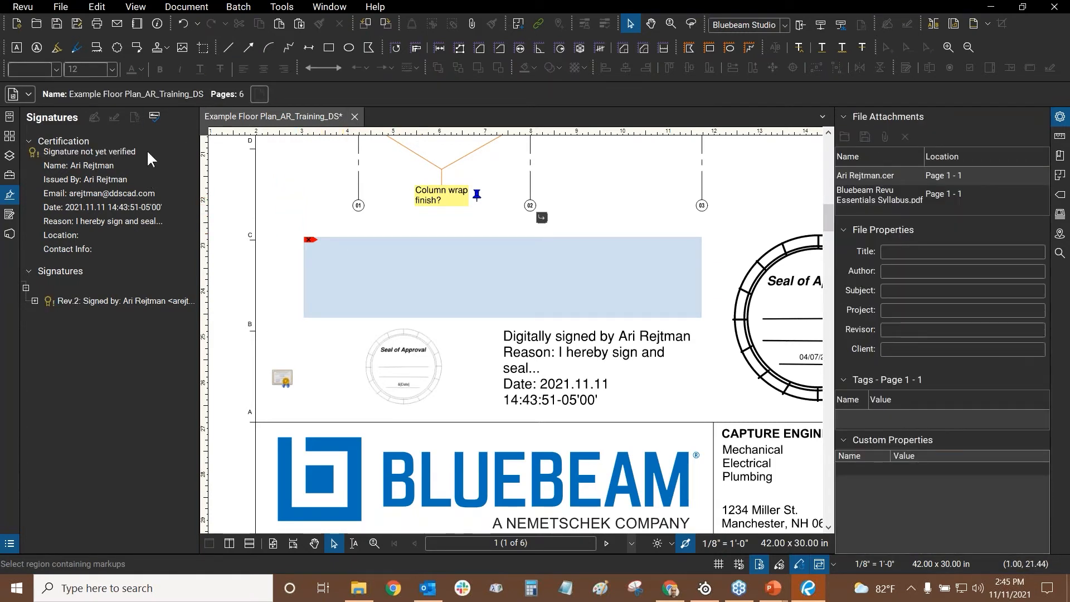
left_click(155, 115)
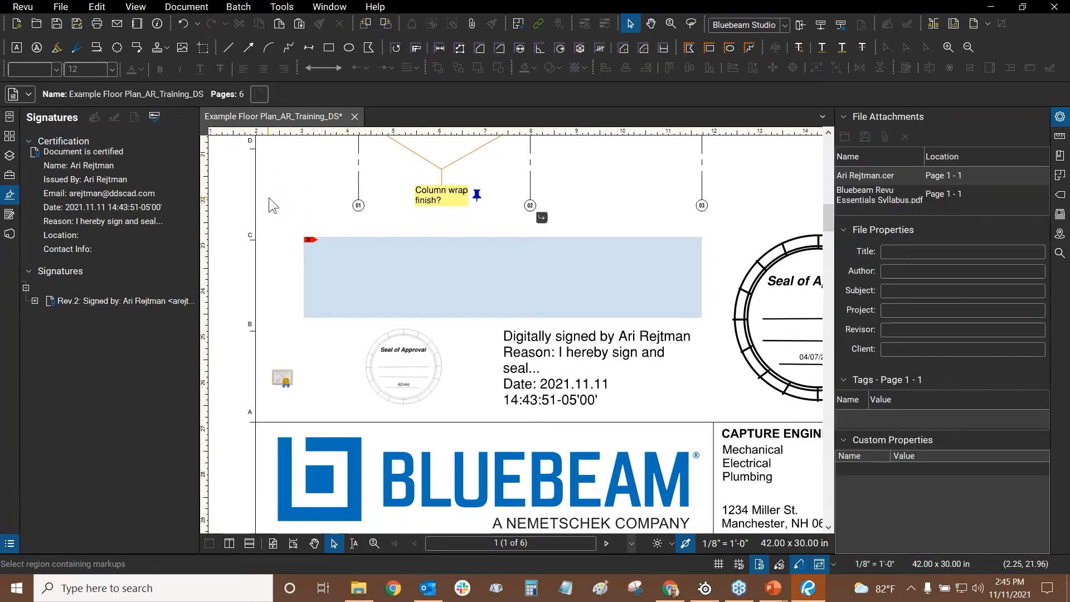
- Expand the Rev.2 signature's details and its authority, and examine the certificate attachment and signed area on the page
left_click(35, 301)
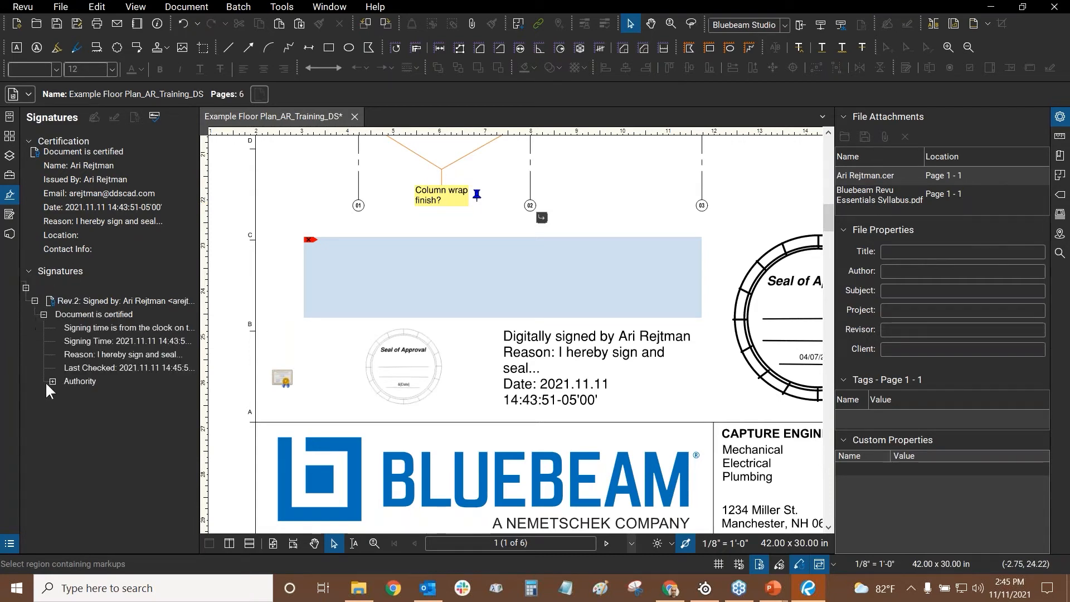
left_click(52, 381)
mouse_move(114, 401)
scroll(287, 368, "up", 2)
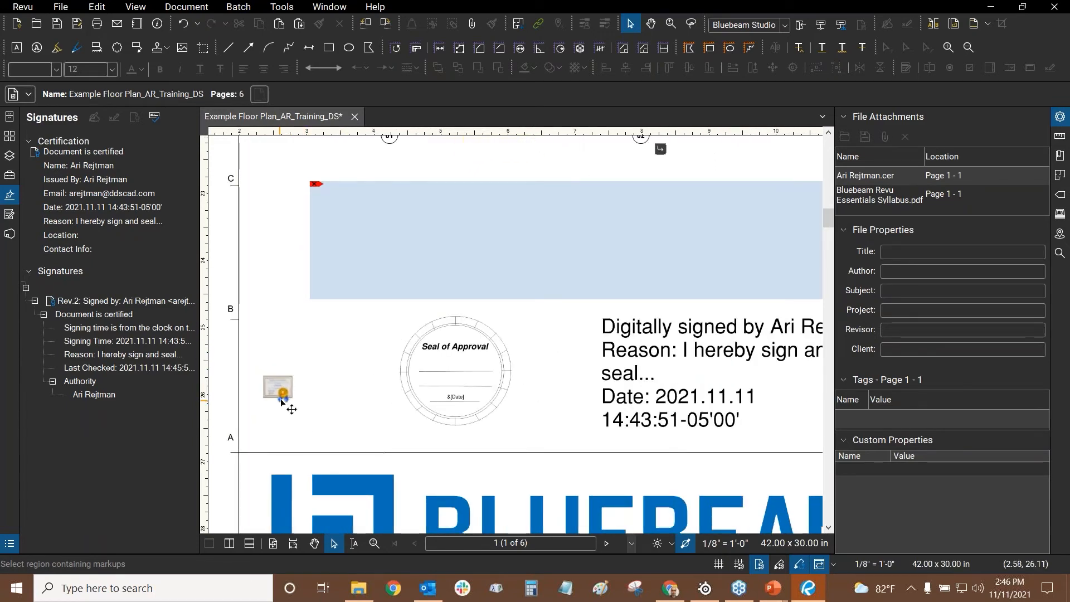
scroll(306, 360, "down", 2)
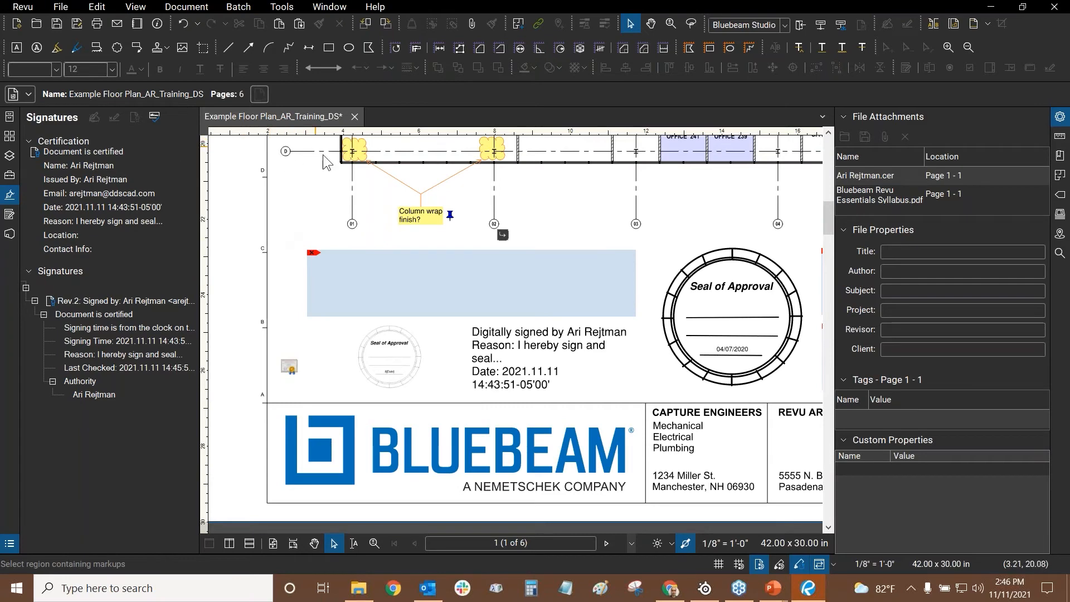
scroll(279, 368, "up", 1)
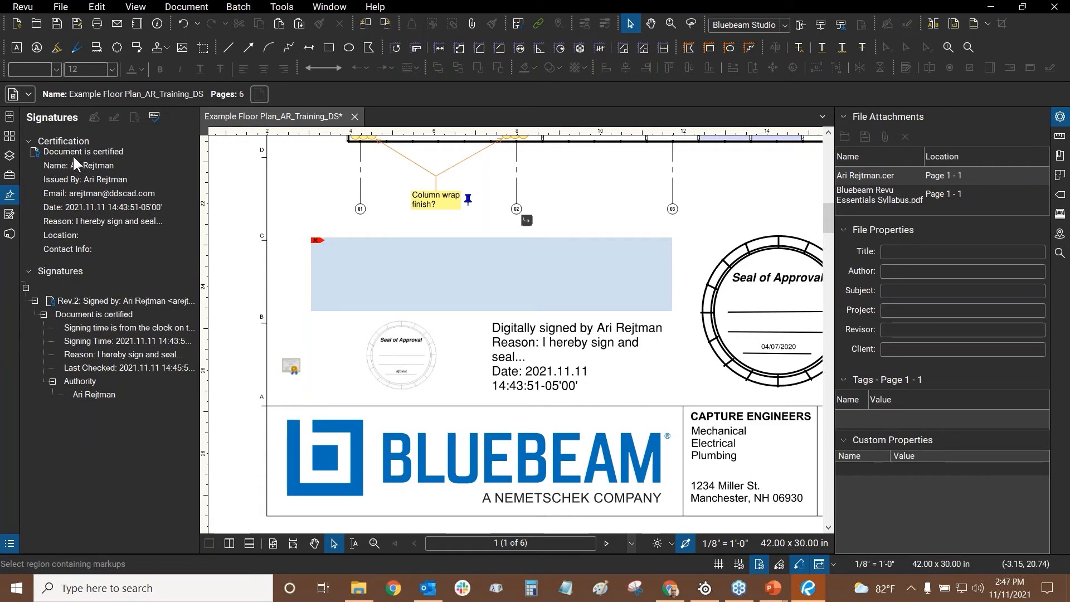
- Examine the signer's digital ID details and the option to export its certificate as a .cer file
left_click(283, 8)
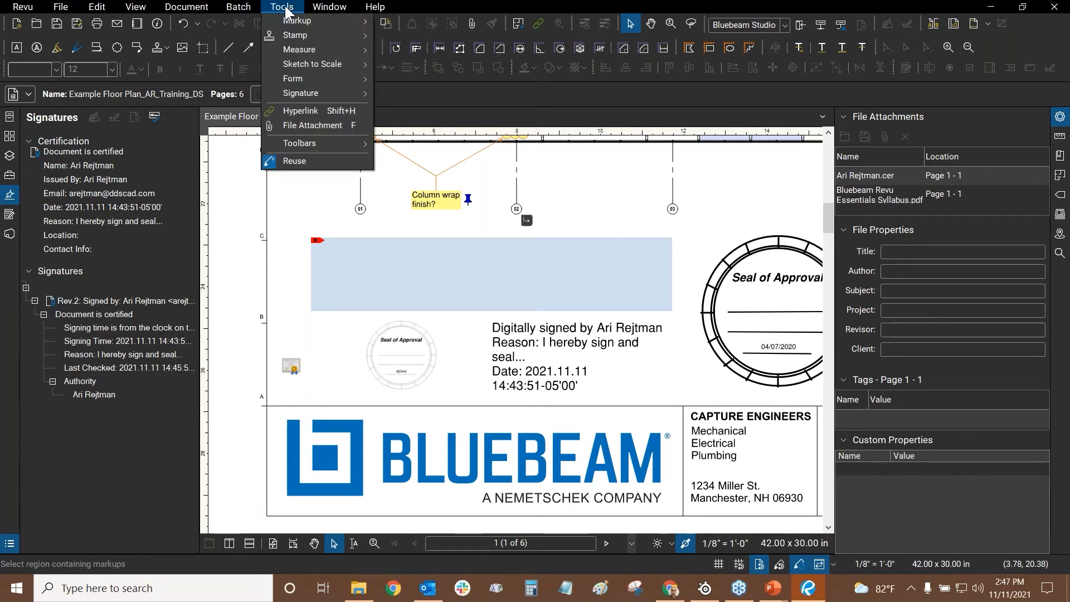
mouse_move(291, 92)
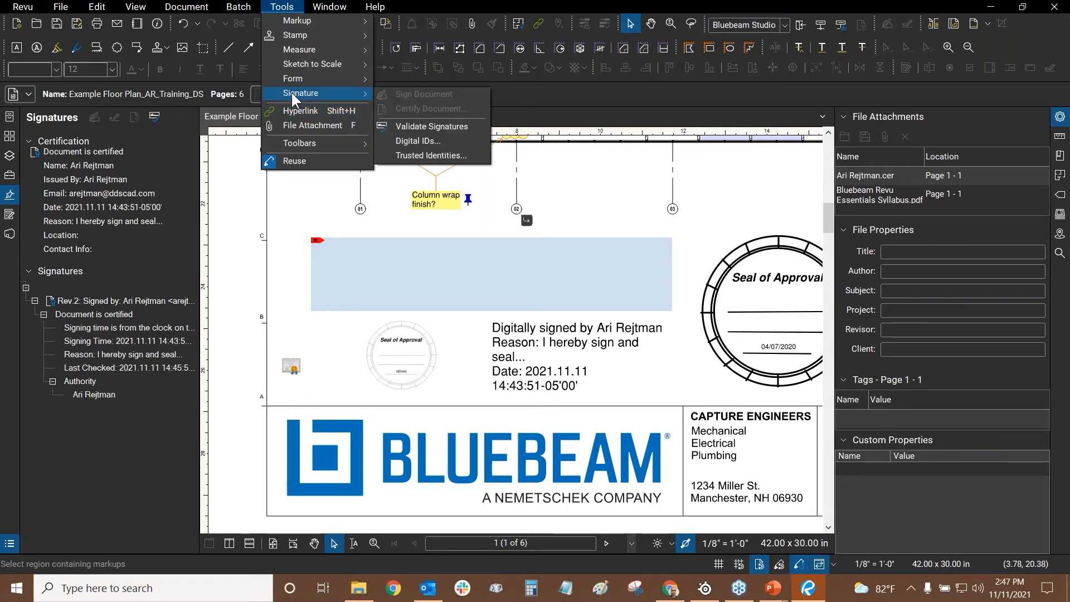
left_click(413, 144)
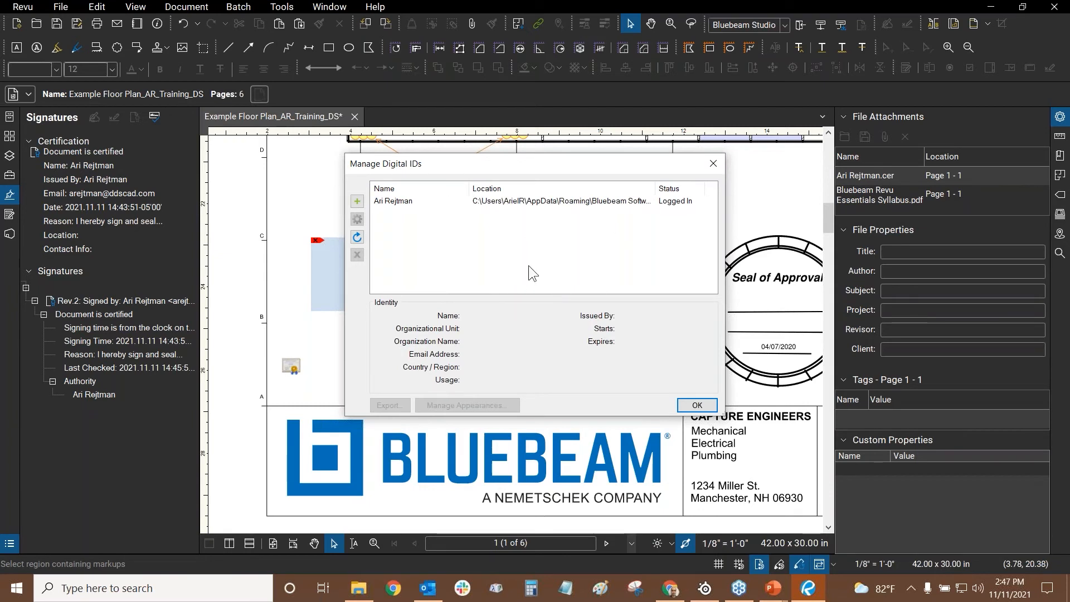
left_click(399, 202)
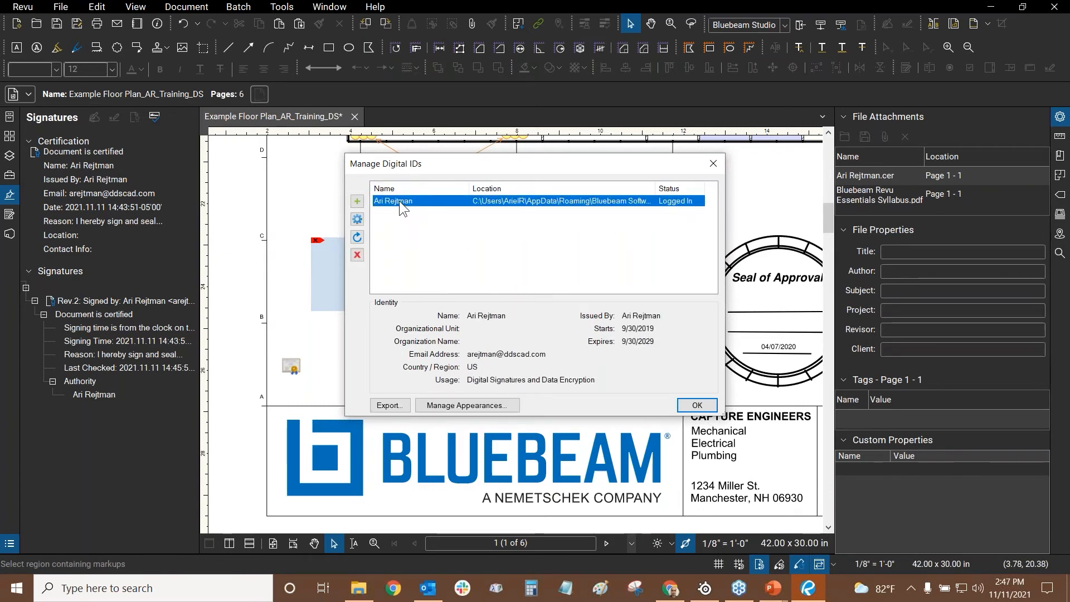
left_click(390, 405)
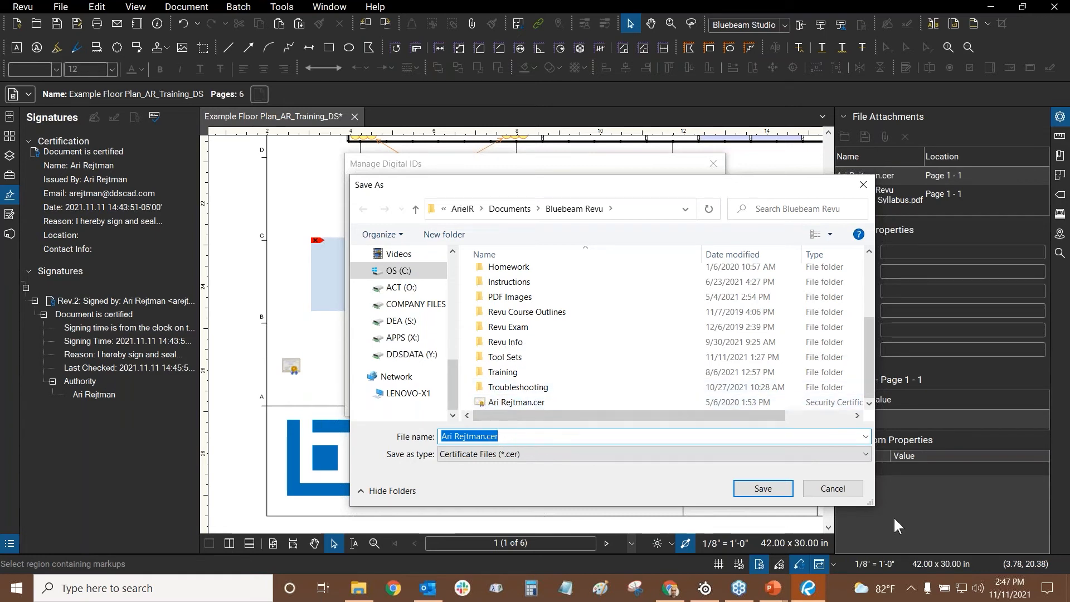
left_click(828, 489)
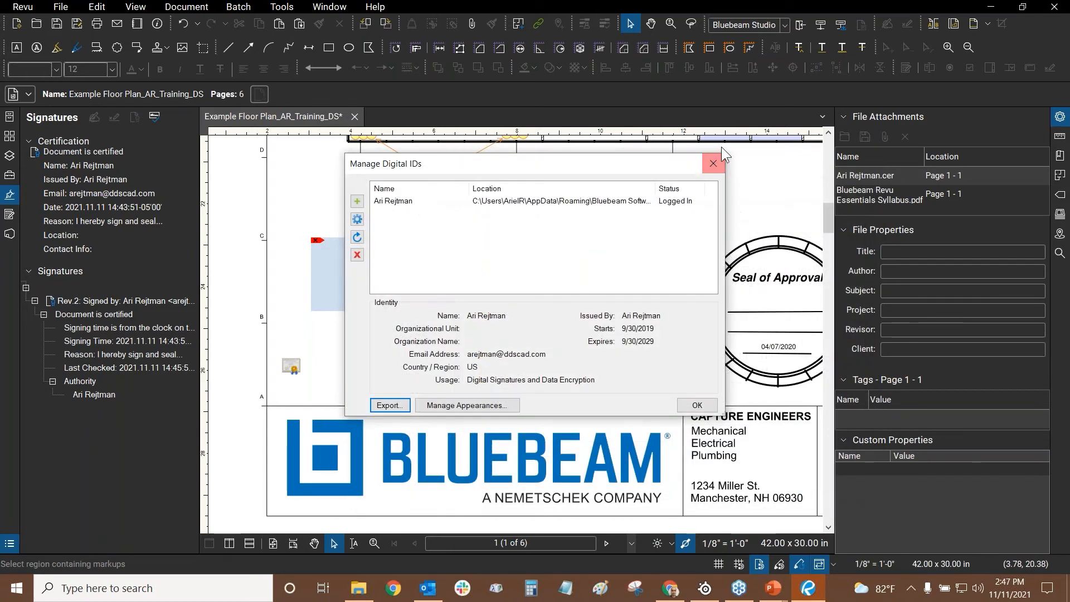
left_click(724, 165)
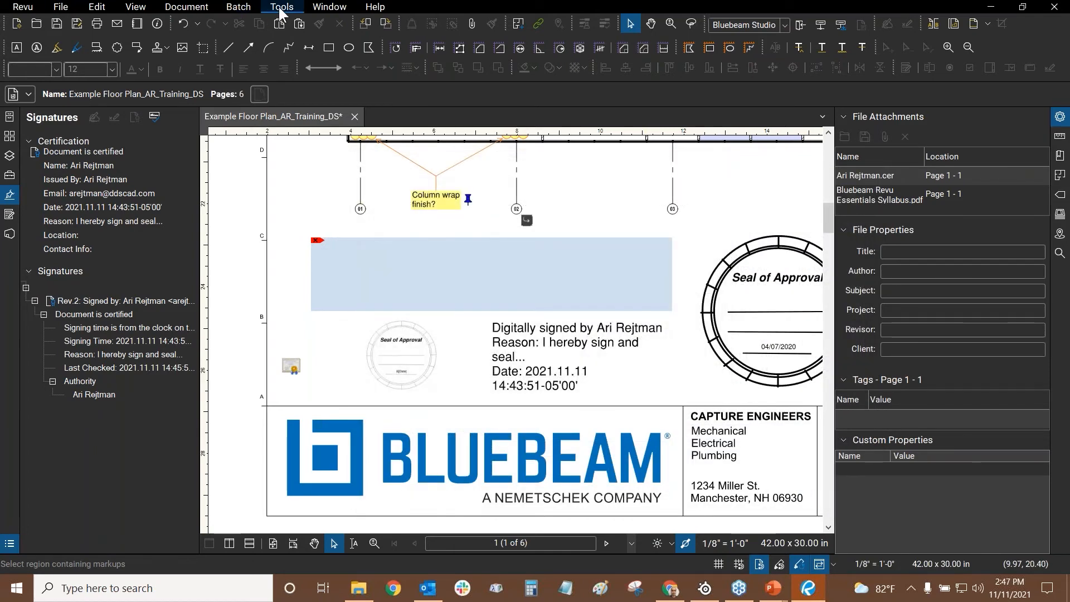
- Examine how a certificate file from the Bluebeam Revu folder is added to the trusted identities
left_click(281, 8)
mouse_move(311, 93)
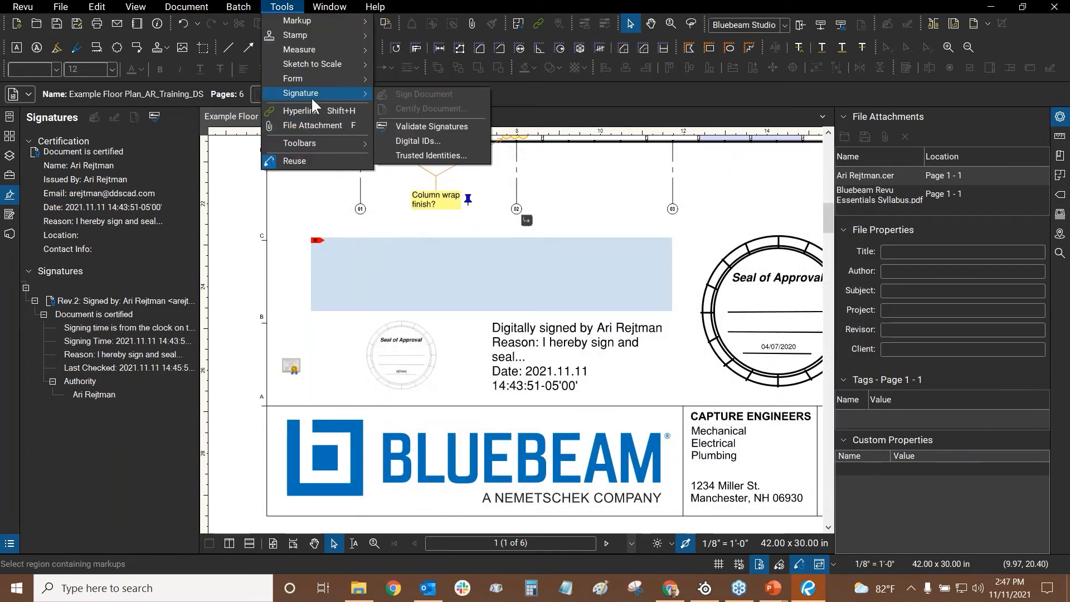
left_click(420, 158)
left_click(409, 223)
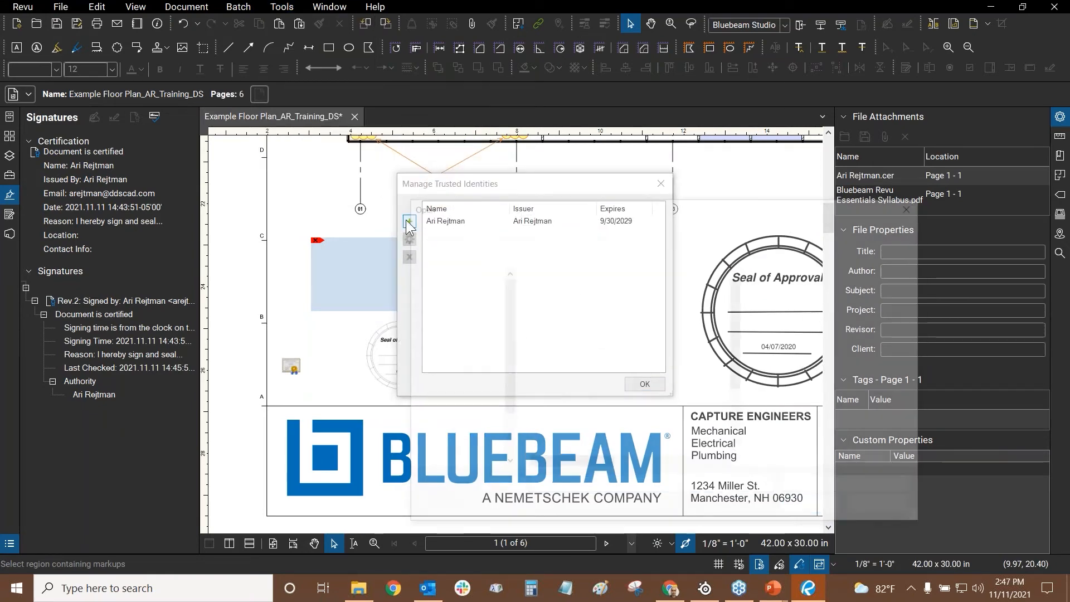
scroll(629, 415, "down", 2)
left_click(580, 451)
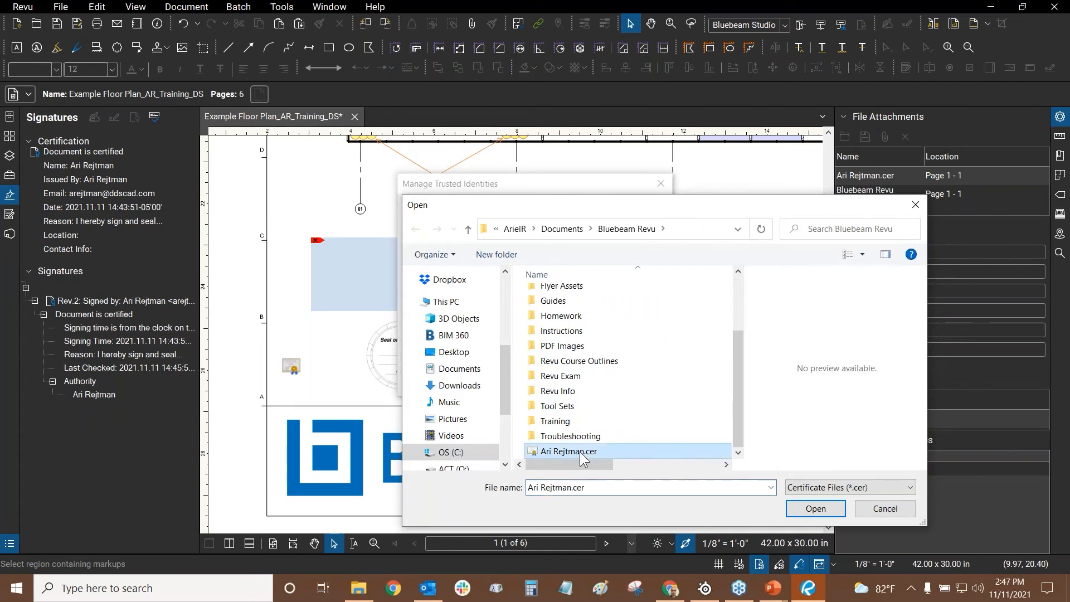
left_click(885, 508)
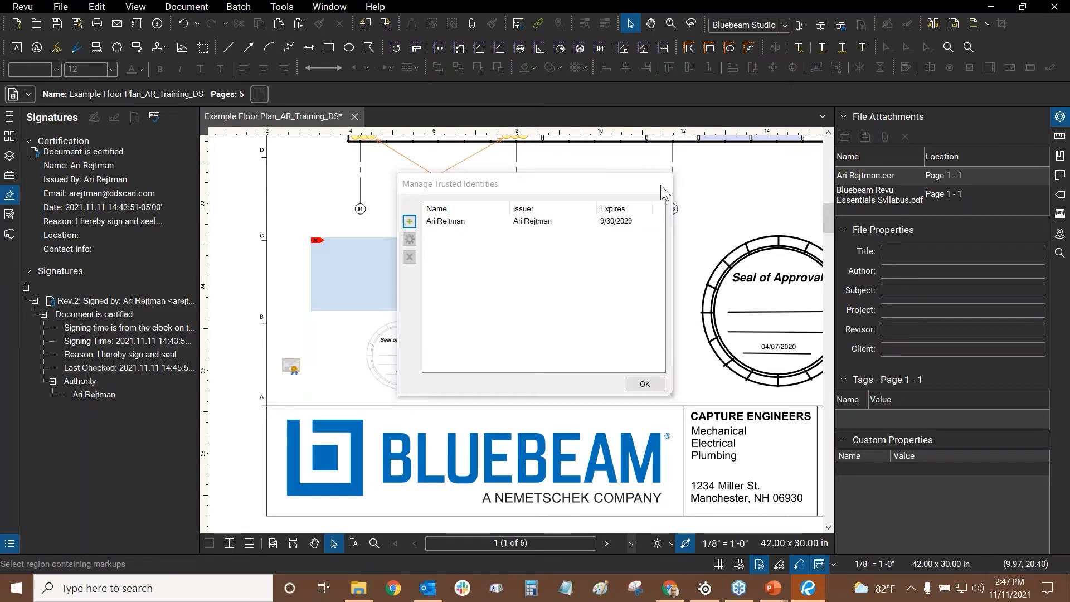
left_click(661, 190)
- Examine the certificate attachment beside the Seal of Approval, including its properties and extraction options
mouse_move(300, 285)
left_mouse_down()
mouse_move(400, 274)
mouse_move(399, 285)
left_mouse_up()
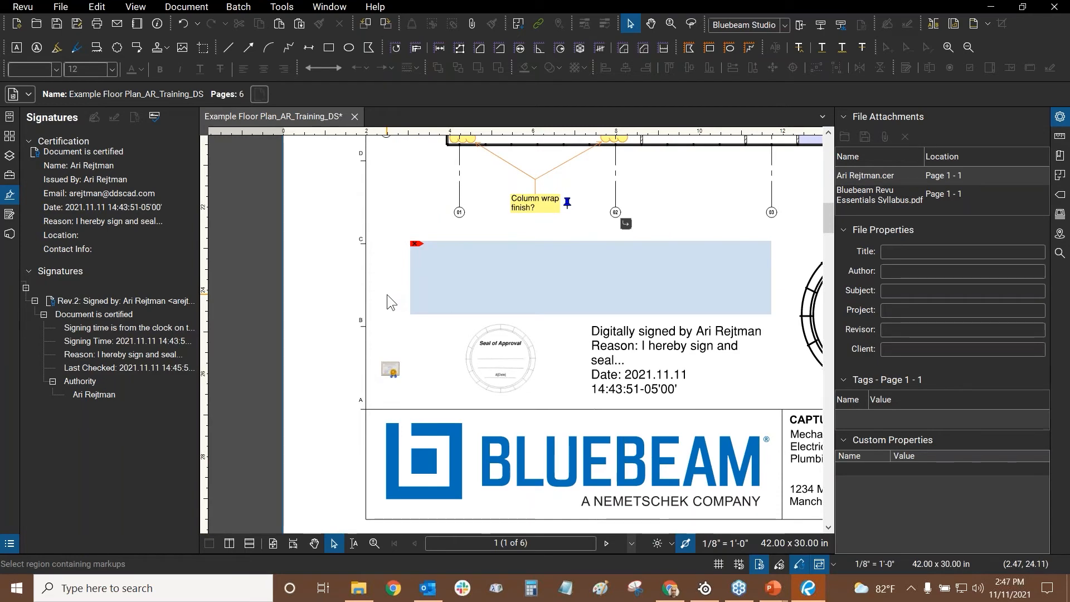
scroll(415, 342, "up", 2)
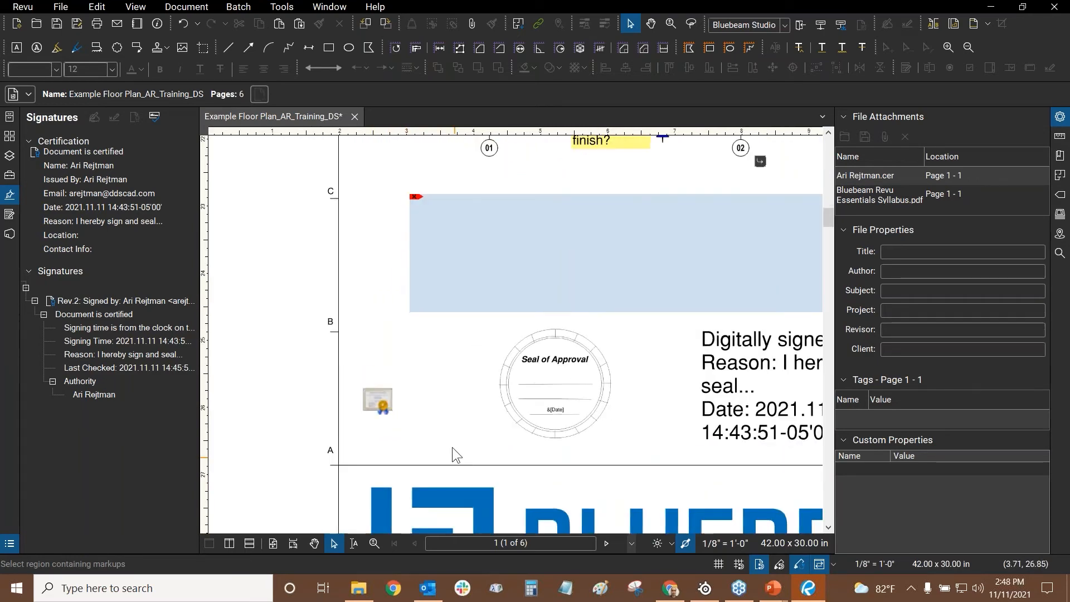
scroll(433, 427, "up", 2)
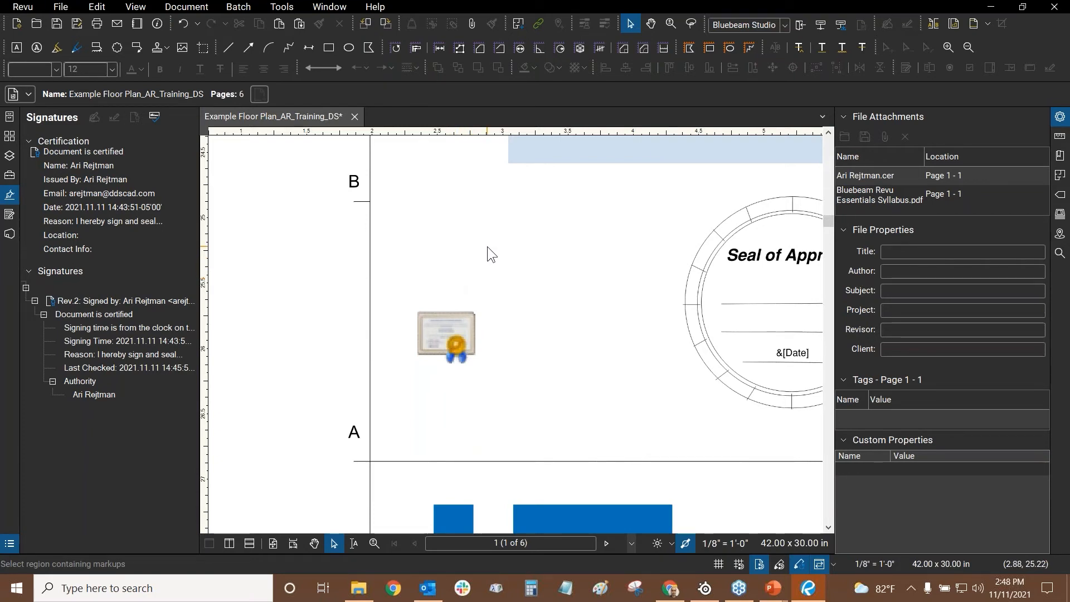
scroll(500, 272, "down", 4)
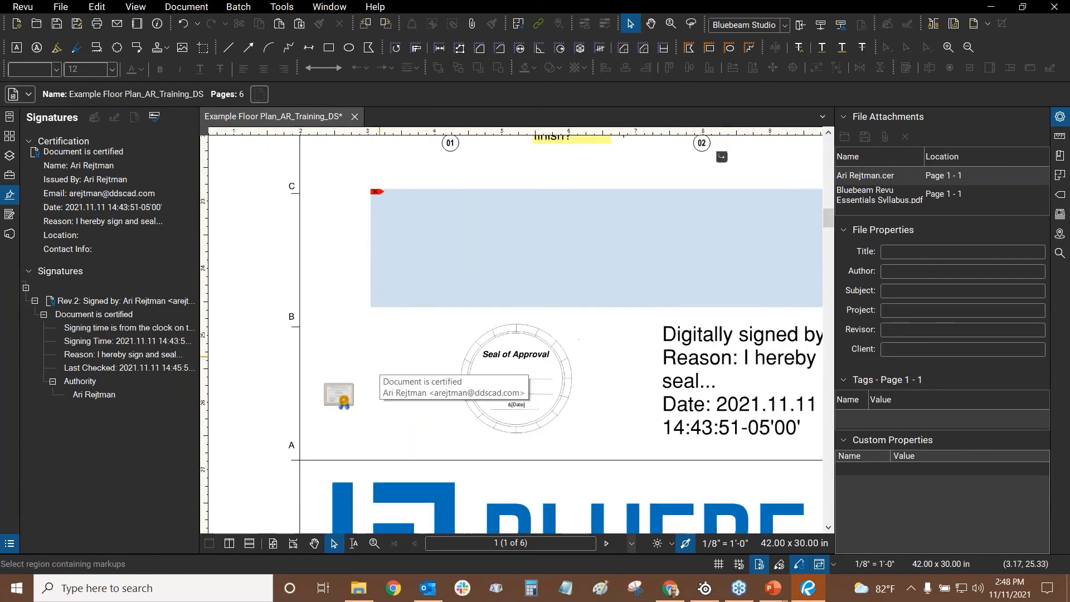
left_click_drag(359, 350, 422, 334)
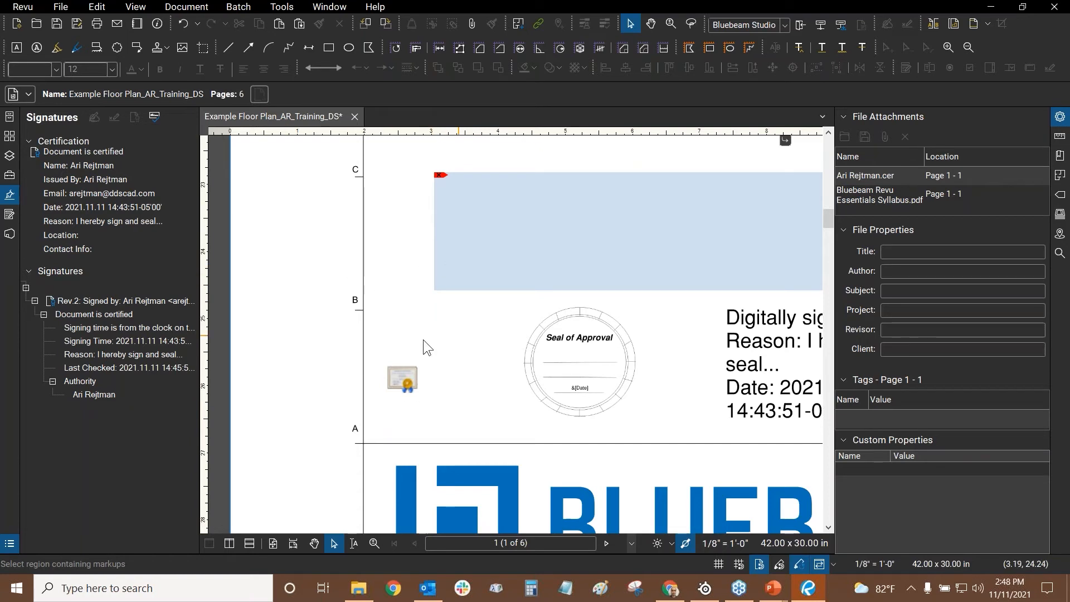
left_click(398, 387)
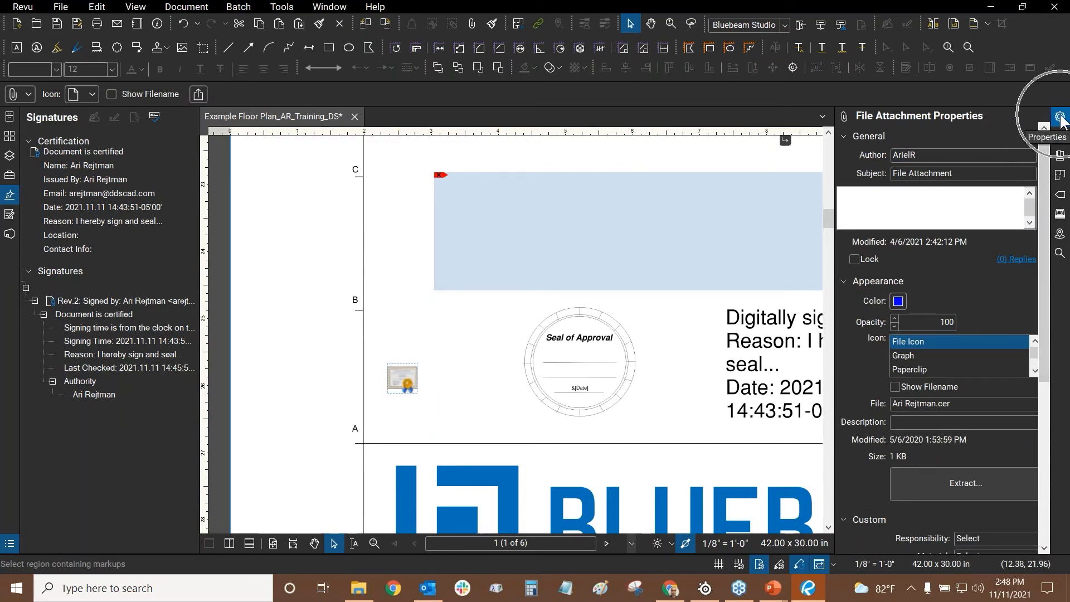
left_click(971, 486)
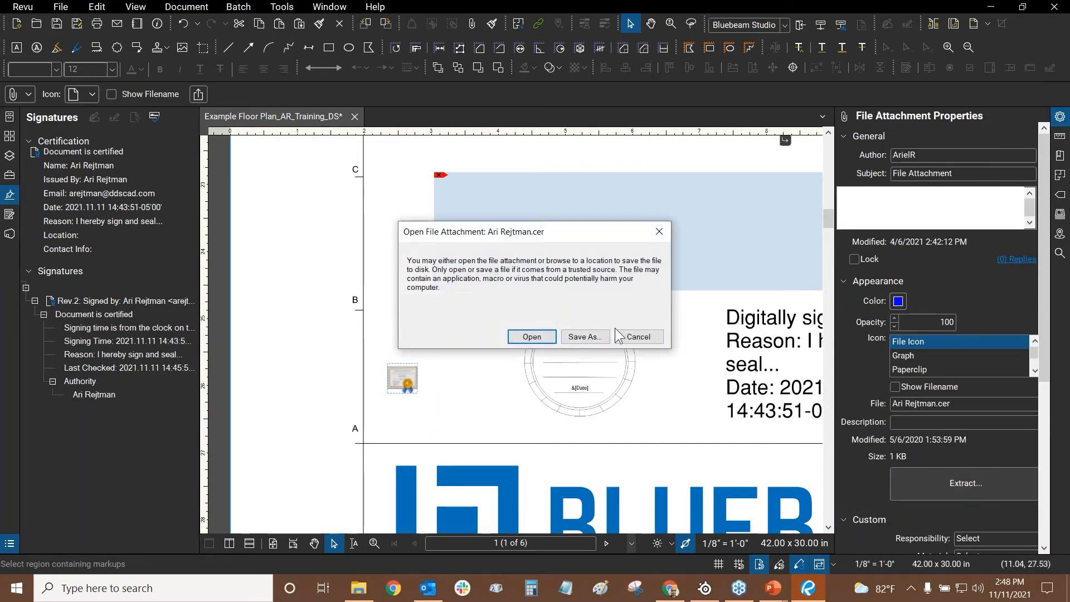
left_click(642, 338)
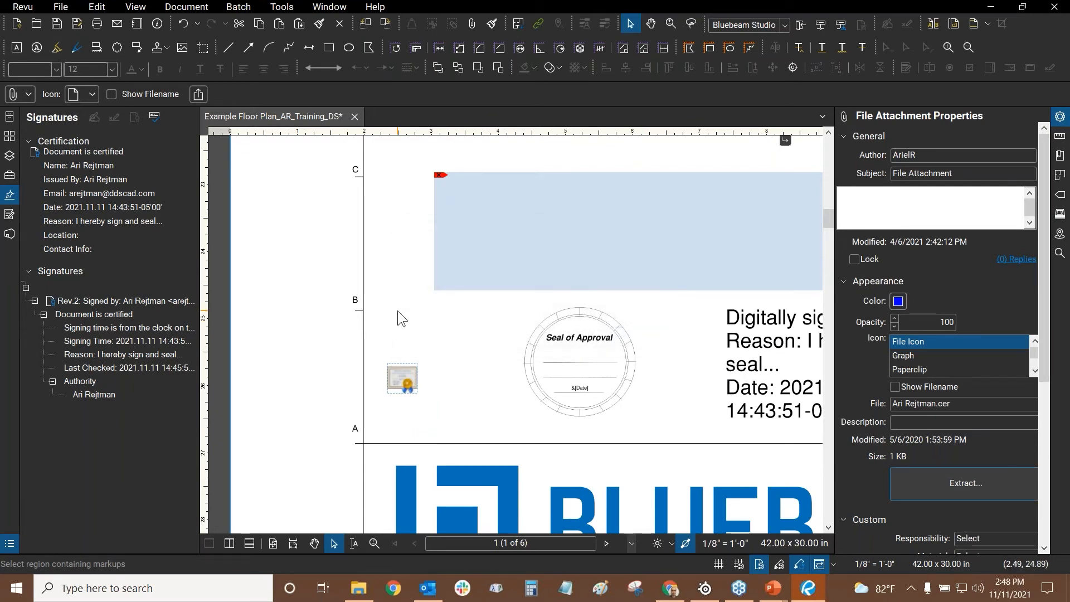
left_click(398, 313)
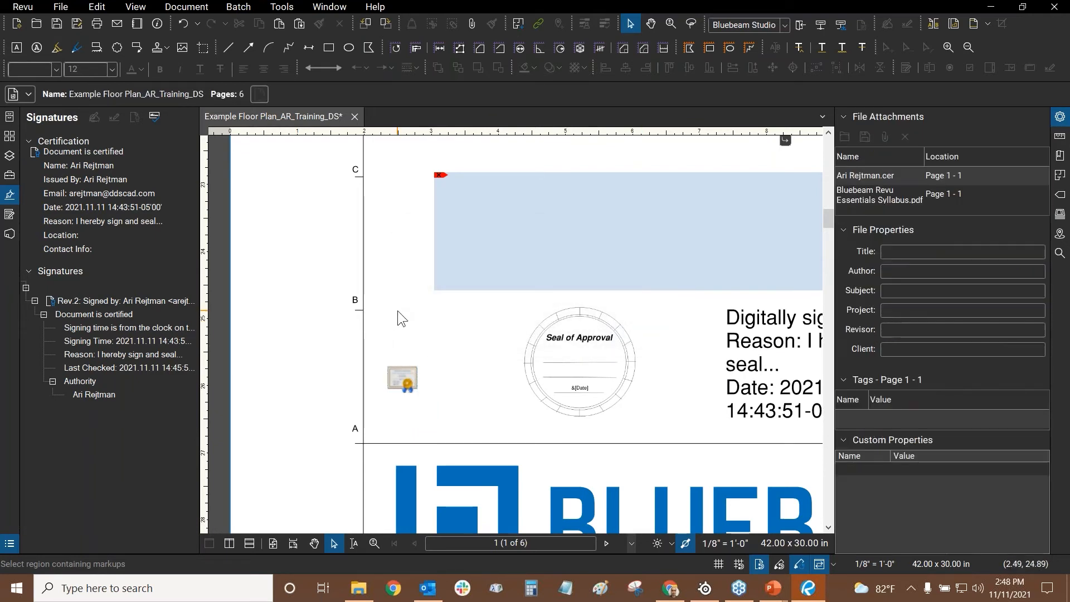
left_click(413, 382)
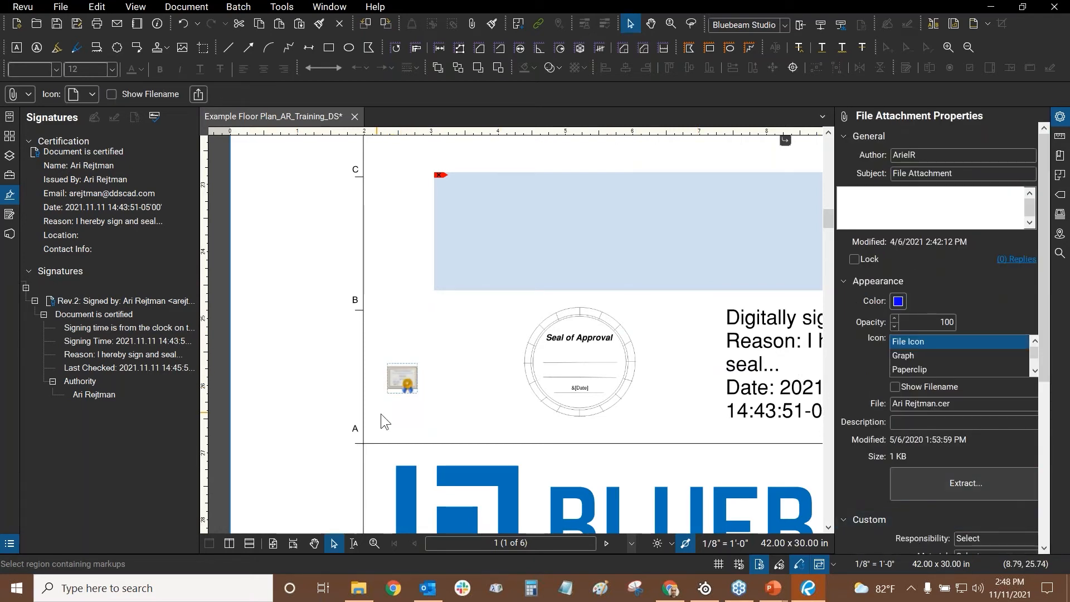
left_click(423, 345)
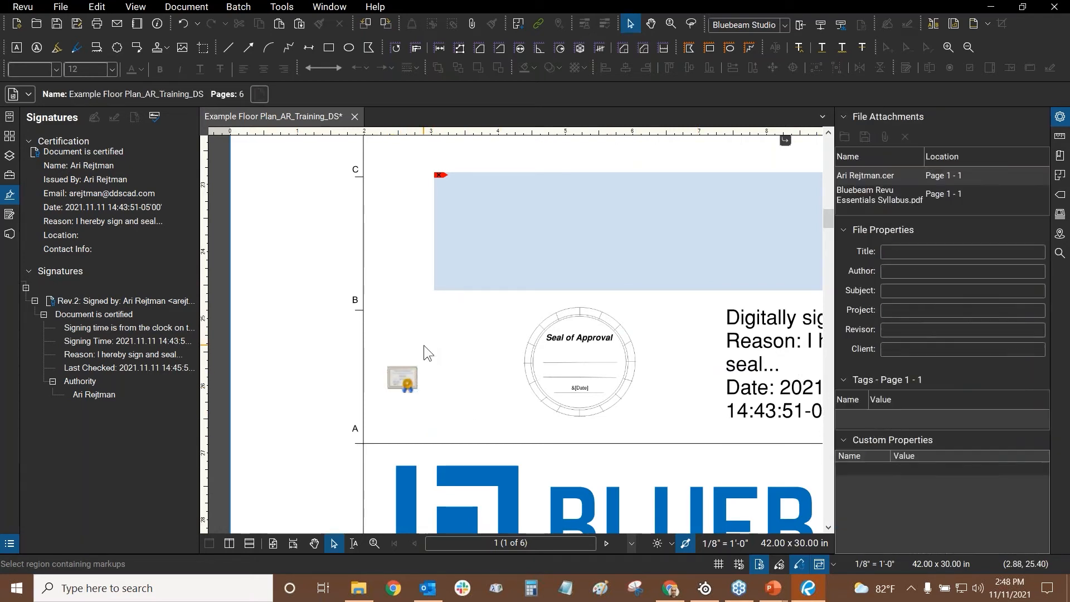
- Create a new blank one-page portrait document of 8.5 x 11 inches and show the whole page
left_click(61, 7)
left_click(70, 22)
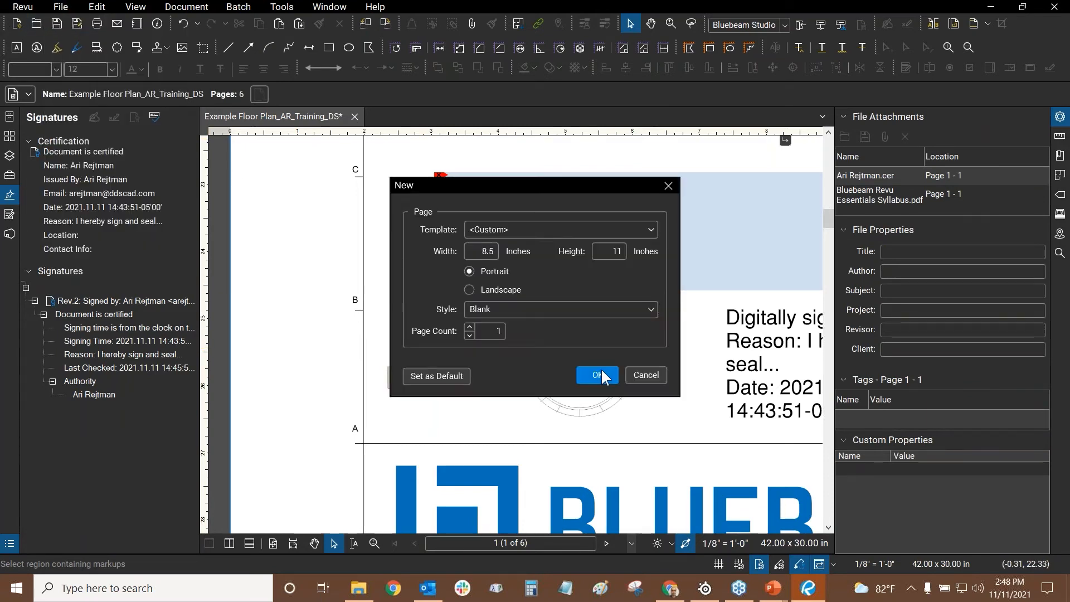
left_click(594, 375)
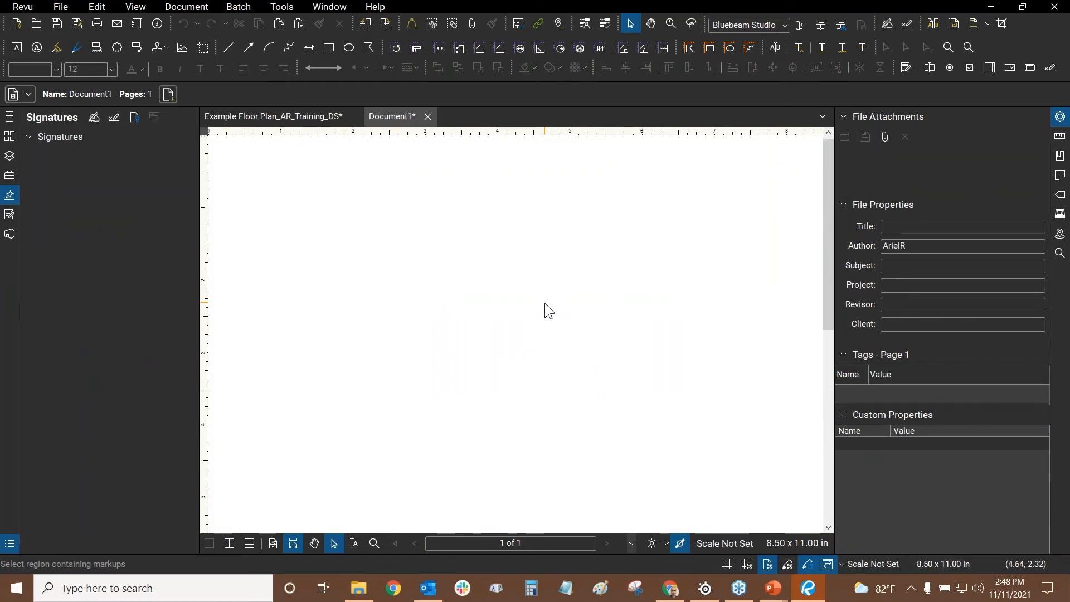
left_click(269, 549)
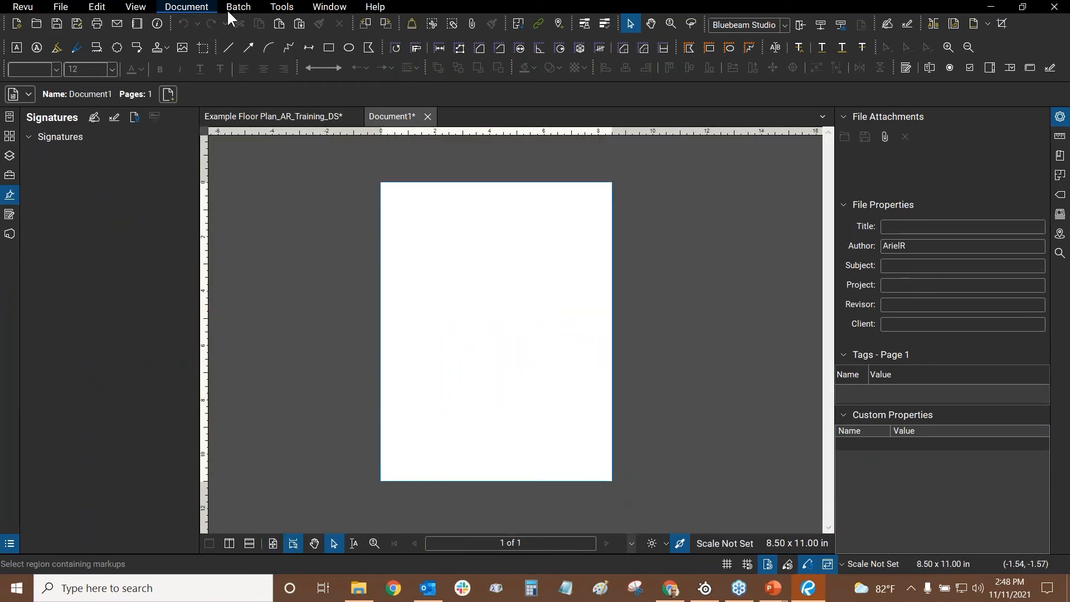
- Attach the signer's .cer certificate file from the Bluebeam Revu folder slightly above the centre of the blank page
left_click(291, 10)
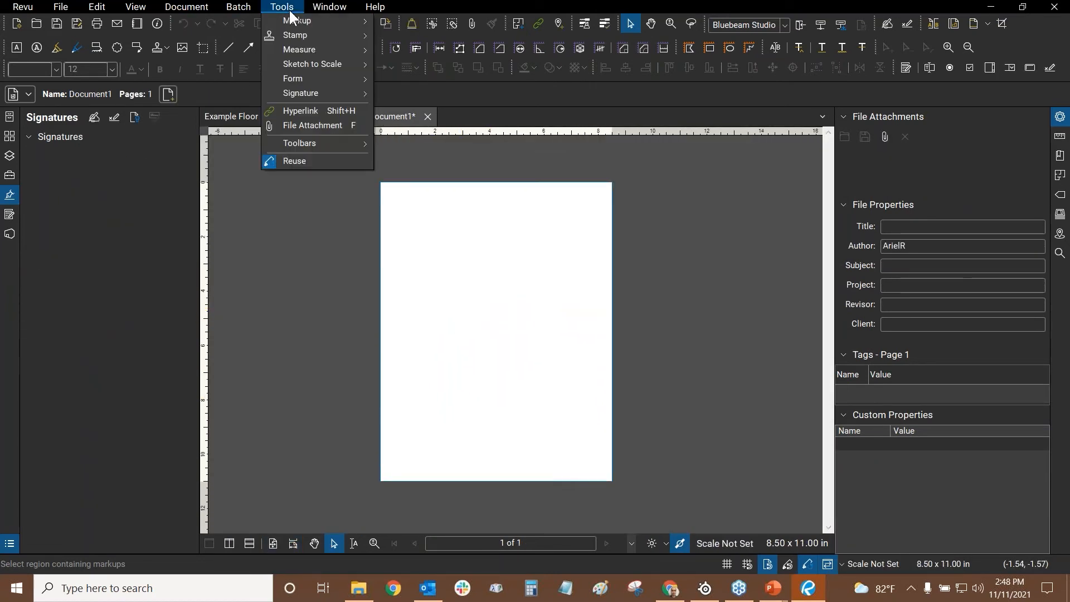
left_click(316, 125)
scroll(273, 162, "down", 5)
left_click(167, 151)
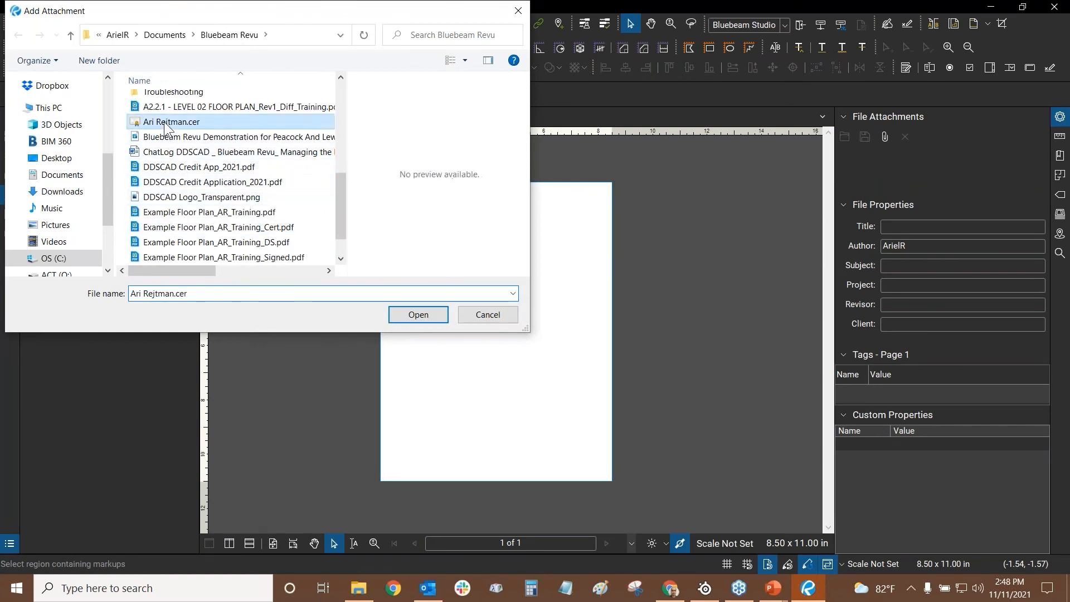
left_click(419, 315)
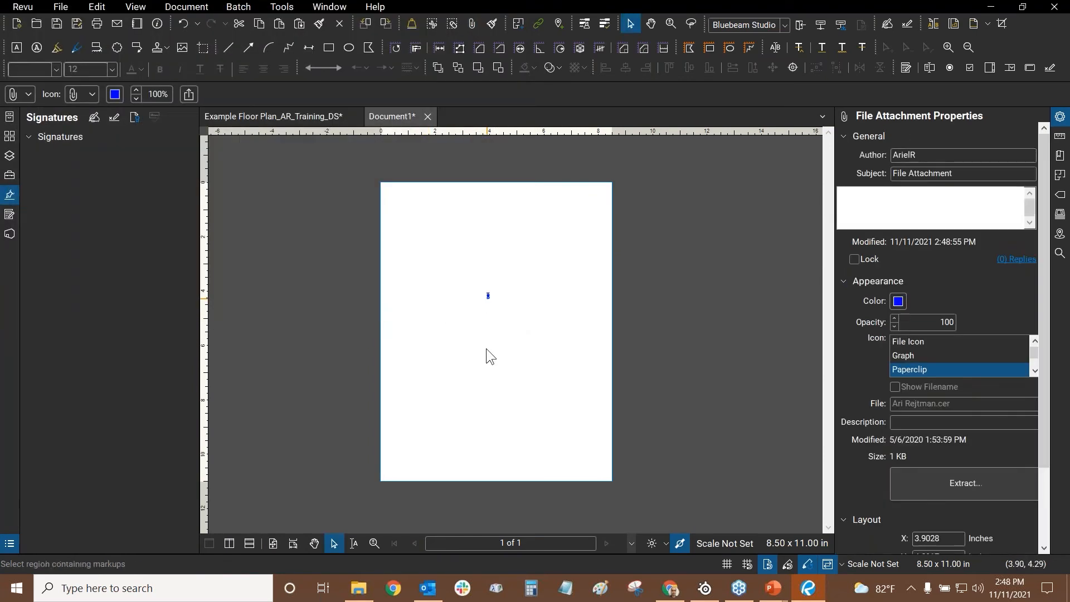
- Change the certificate attachment's appearance on the page to File Icon
scroll(484, 284, "up", 5)
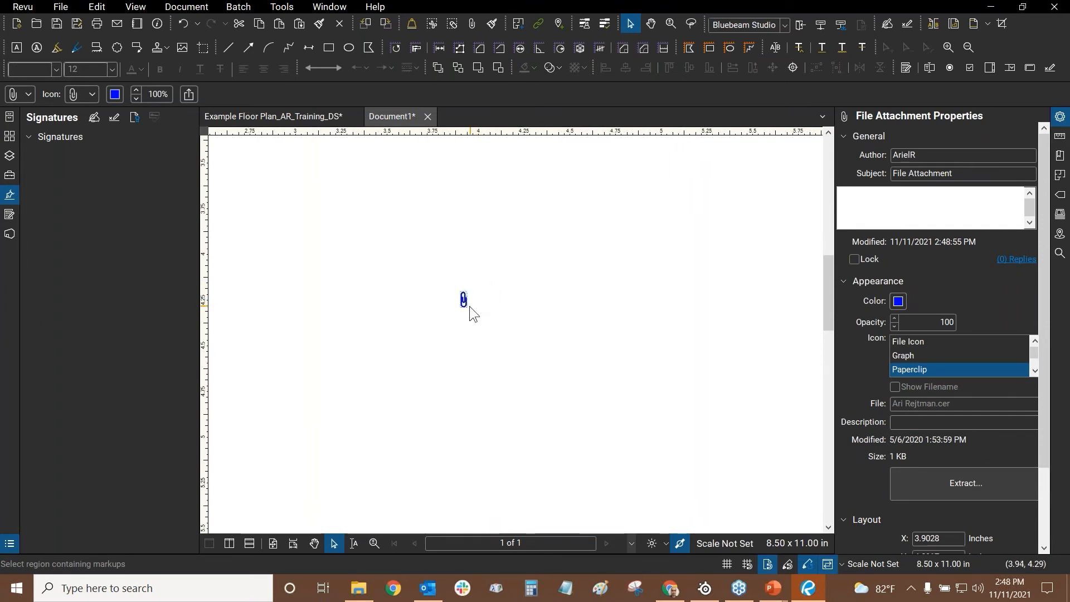
scroll(462, 296, "up", 5)
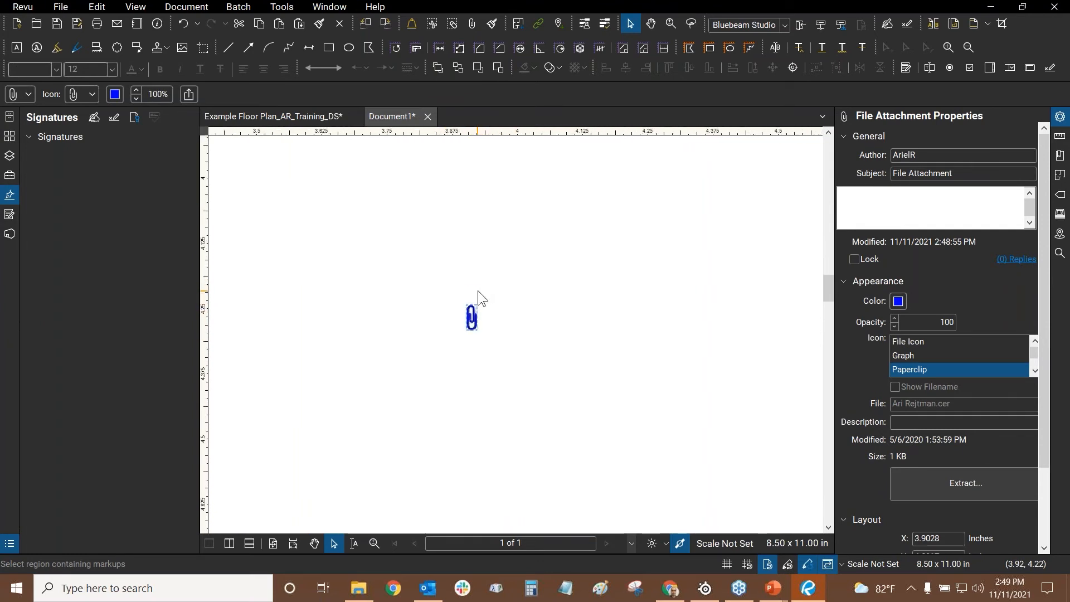
scroll(492, 349, "down", 10)
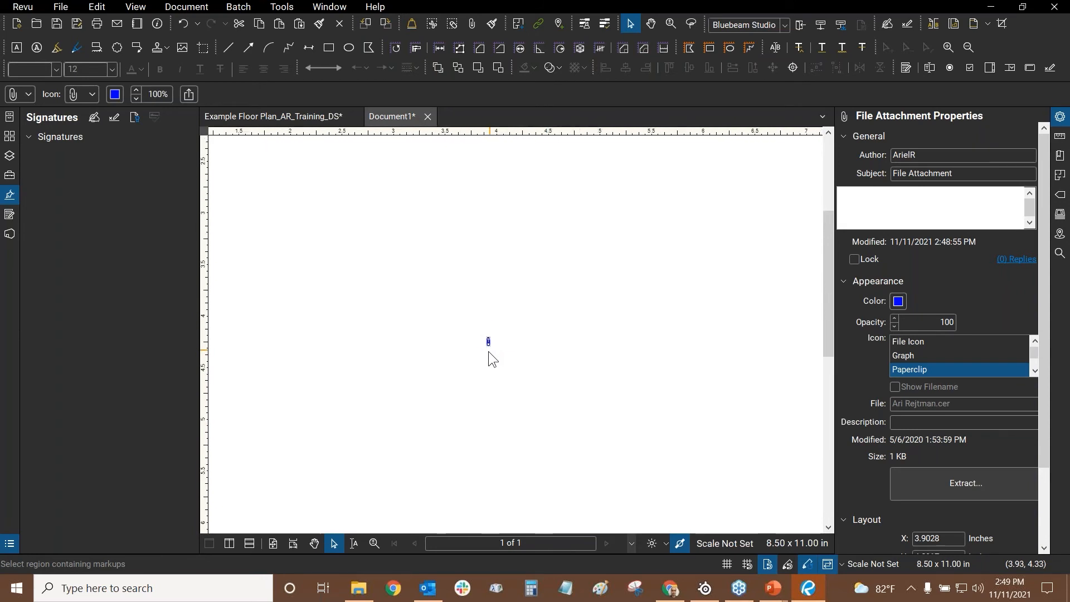
scroll(484, 363, "down", 4)
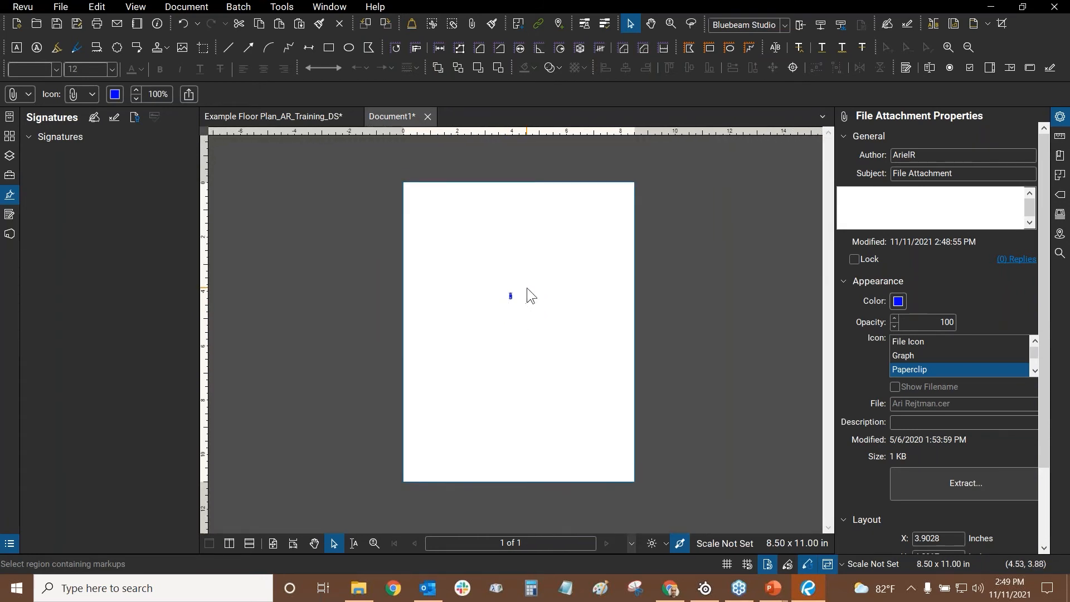
scroll(524, 217, "up", 1)
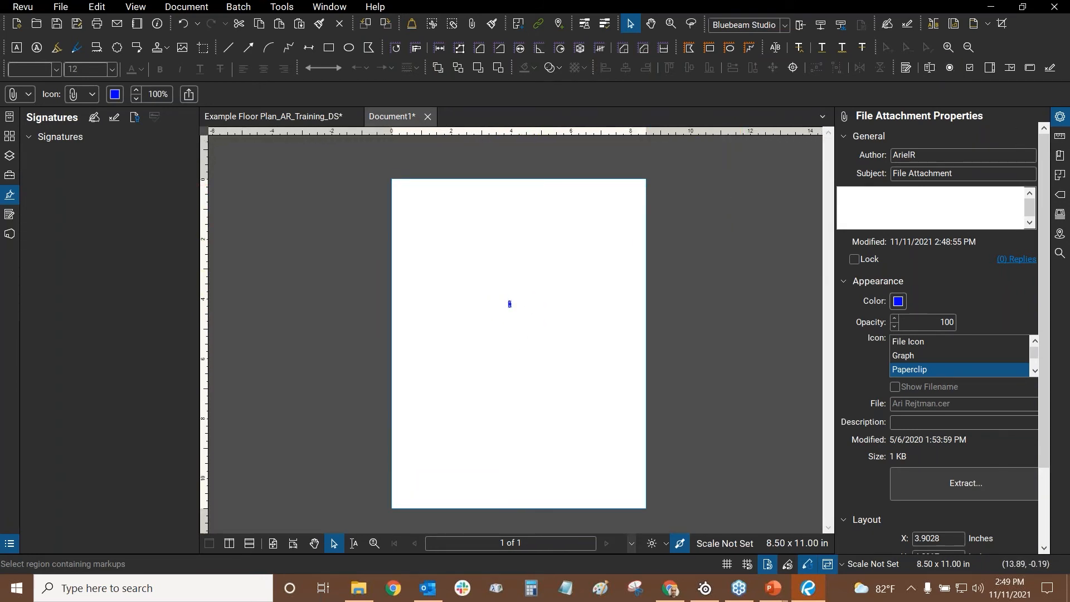
key("ctrl")
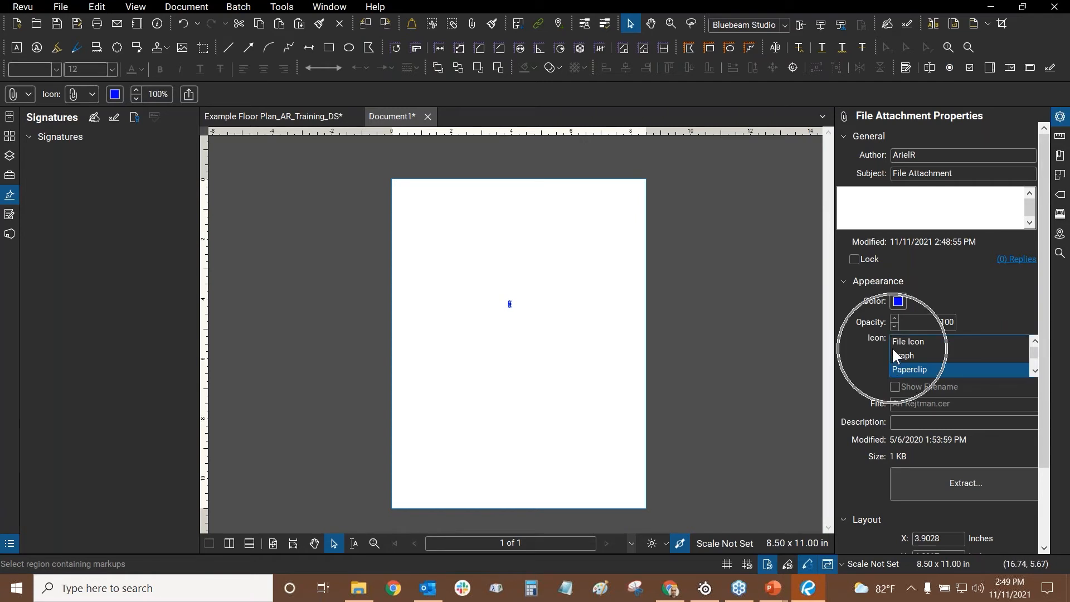
left_click(912, 342)
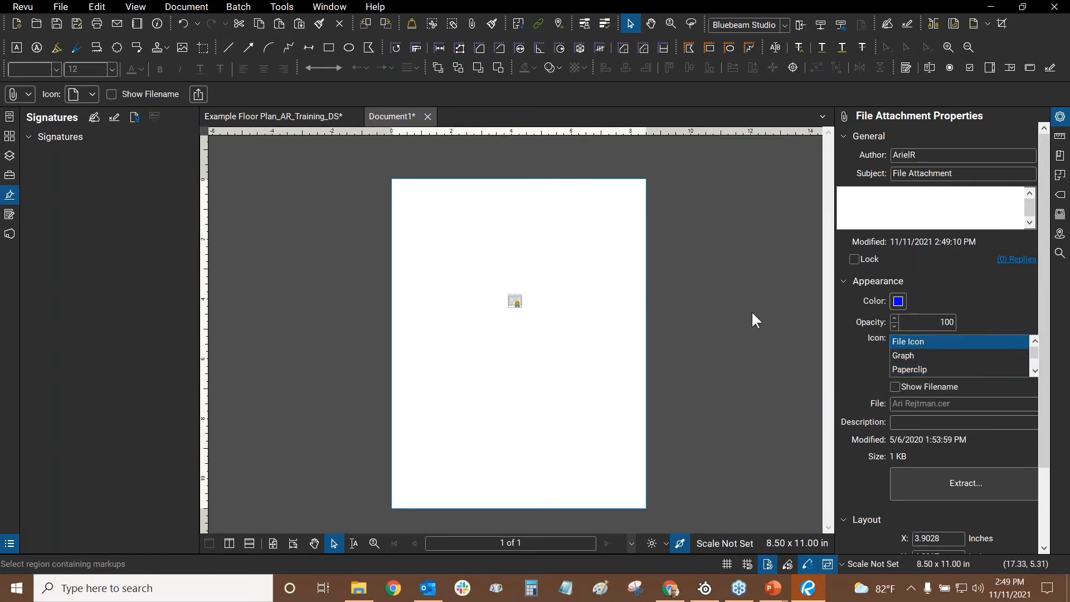
- Examine the certificate file icon on the blank page up close and compare it with the attachment on the signed floor plan
scroll(528, 292, "up", 3)
scroll(474, 315, "up", 8)
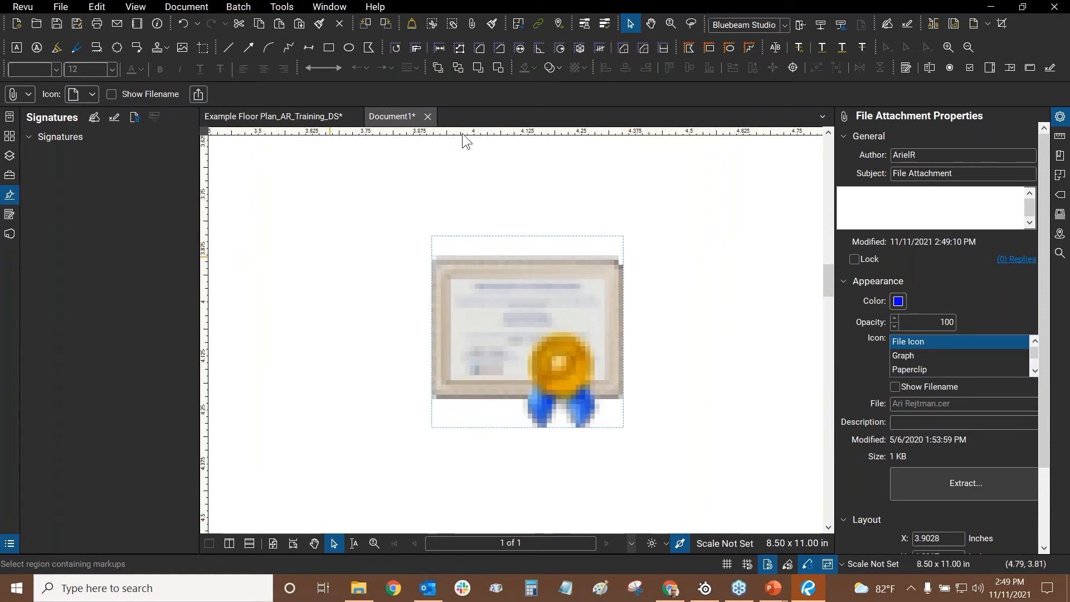
scroll(636, 305, "down", 3)
scroll(637, 305, "down", 8)
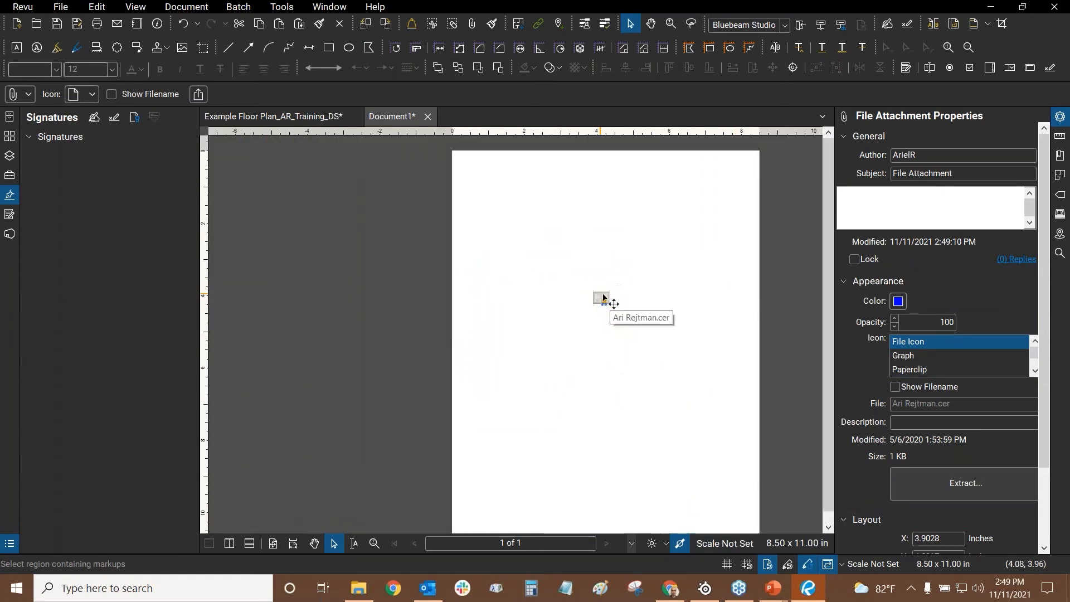
left_click_drag(470, 247, 491, 246)
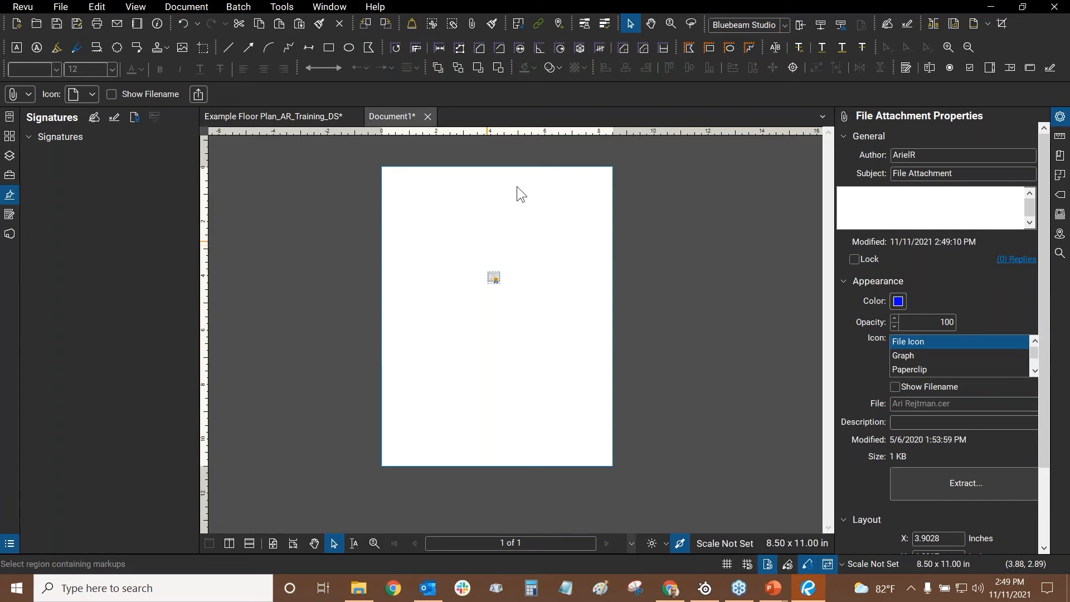
scroll(534, 265, "up", 2)
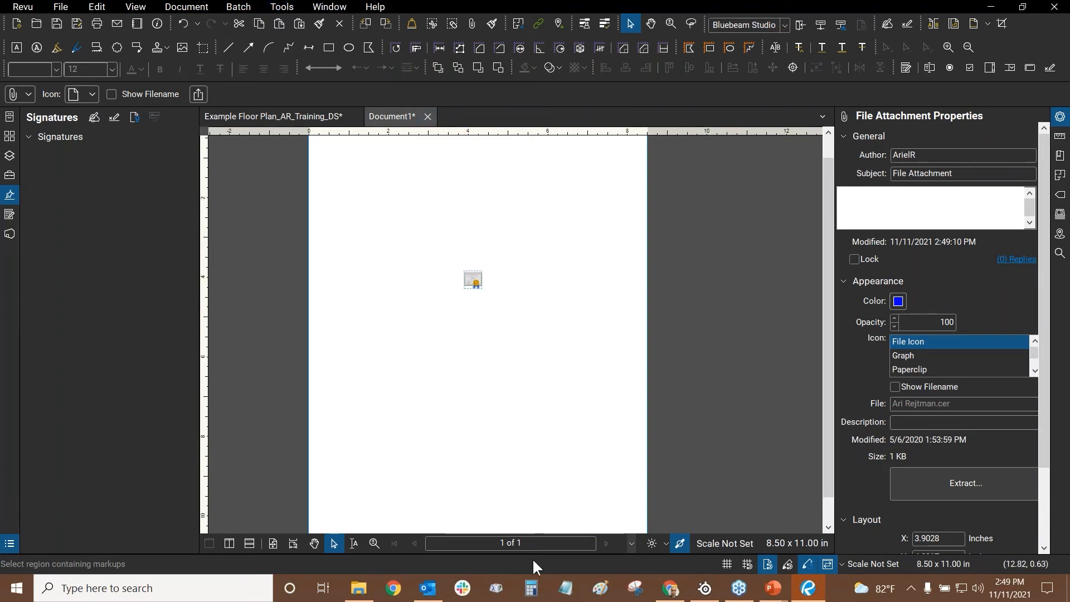
scroll(534, 195, "down", 2)
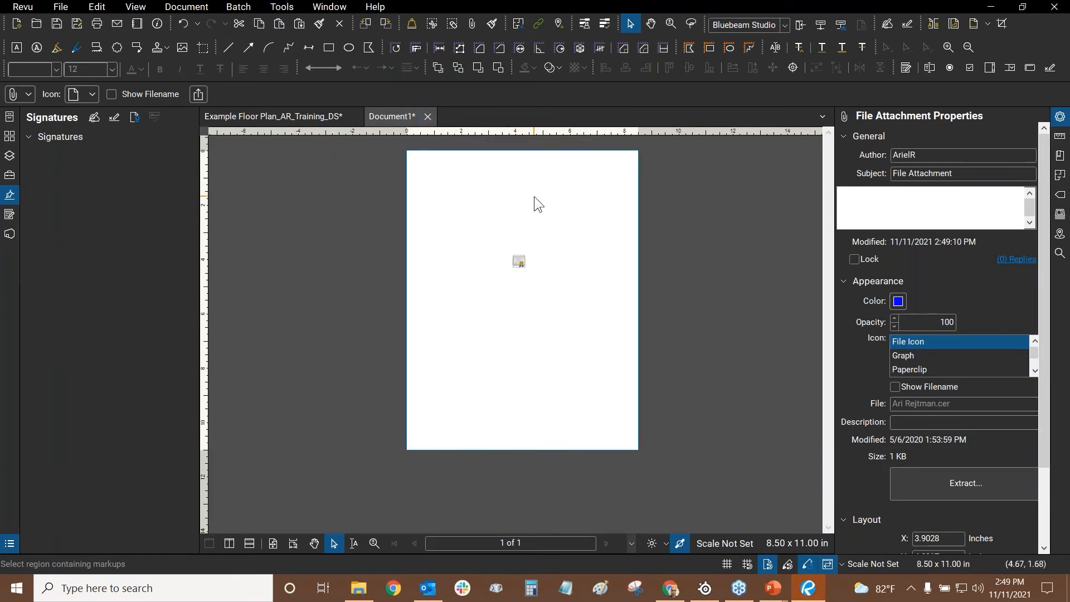
left_click(321, 109)
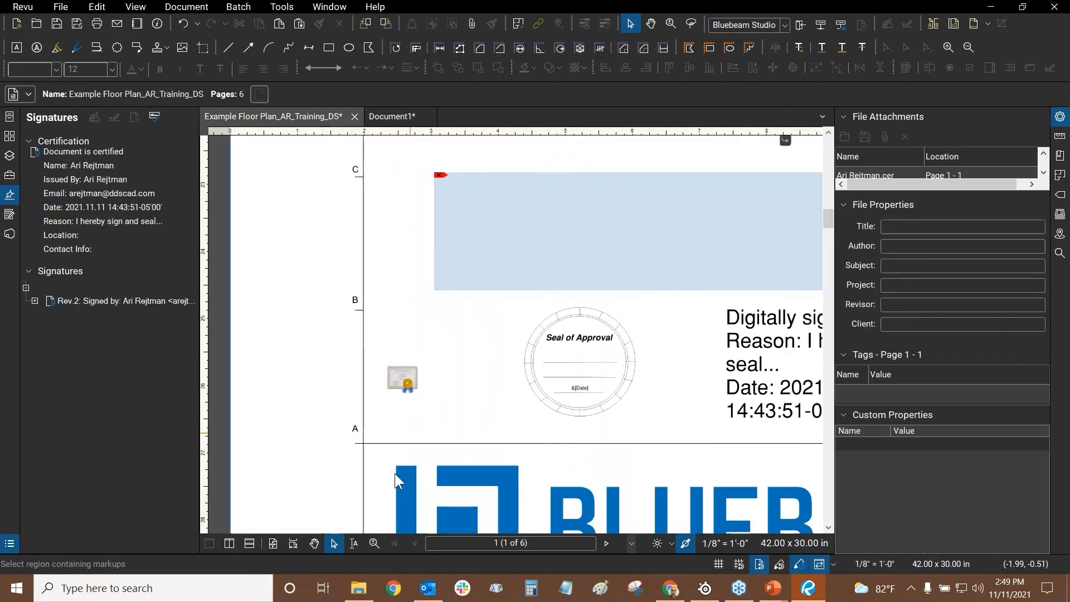
left_click(385, 114)
scroll(547, 254, "up", 3)
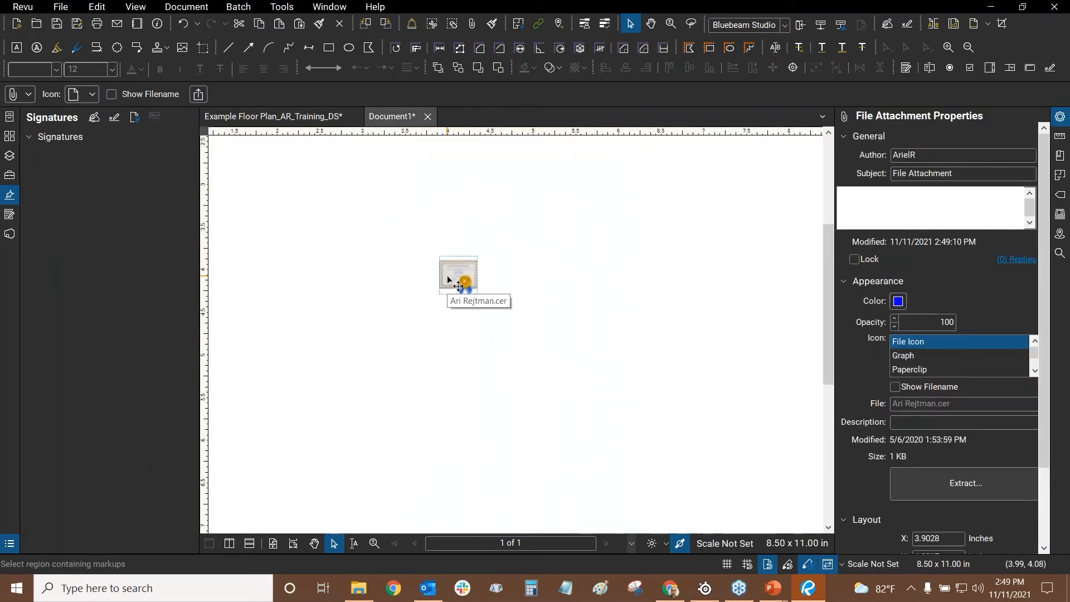
scroll(472, 240, "up", 2)
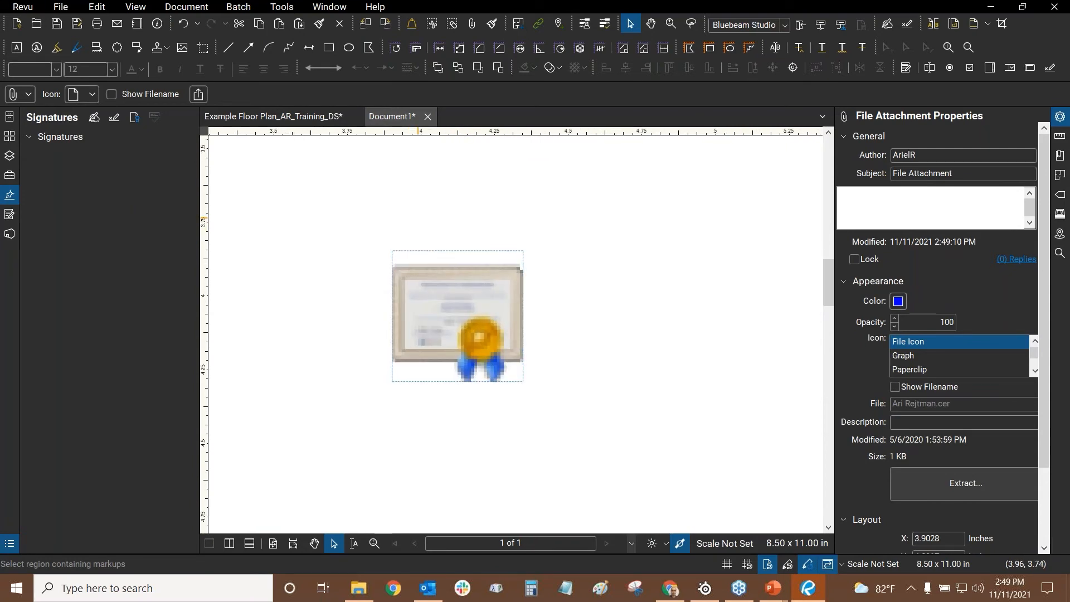
left_click_drag(420, 220, 455, 223)
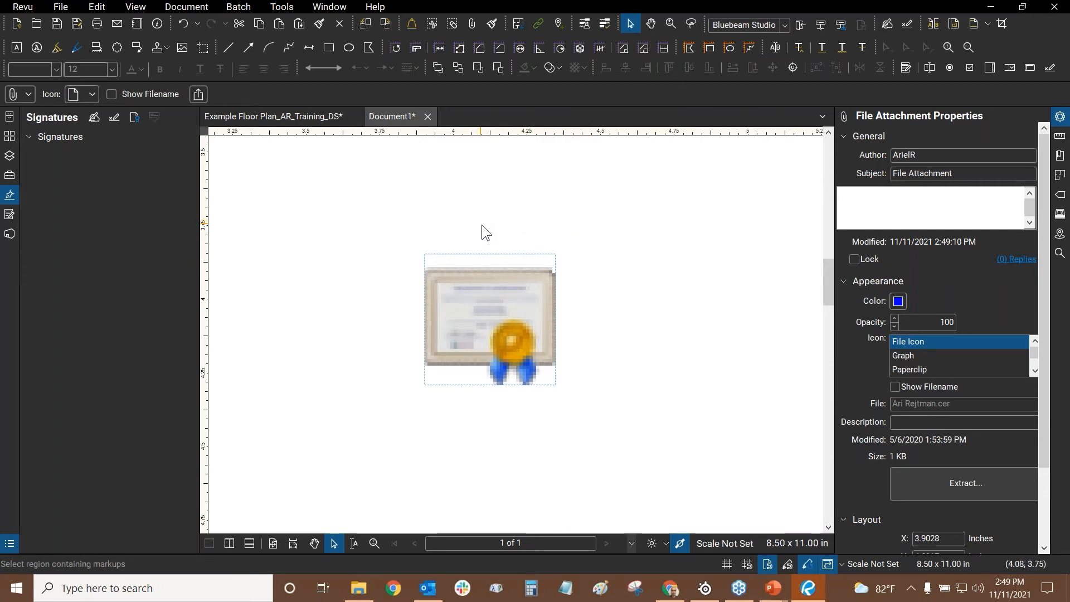
scroll(484, 220, "down", 6)
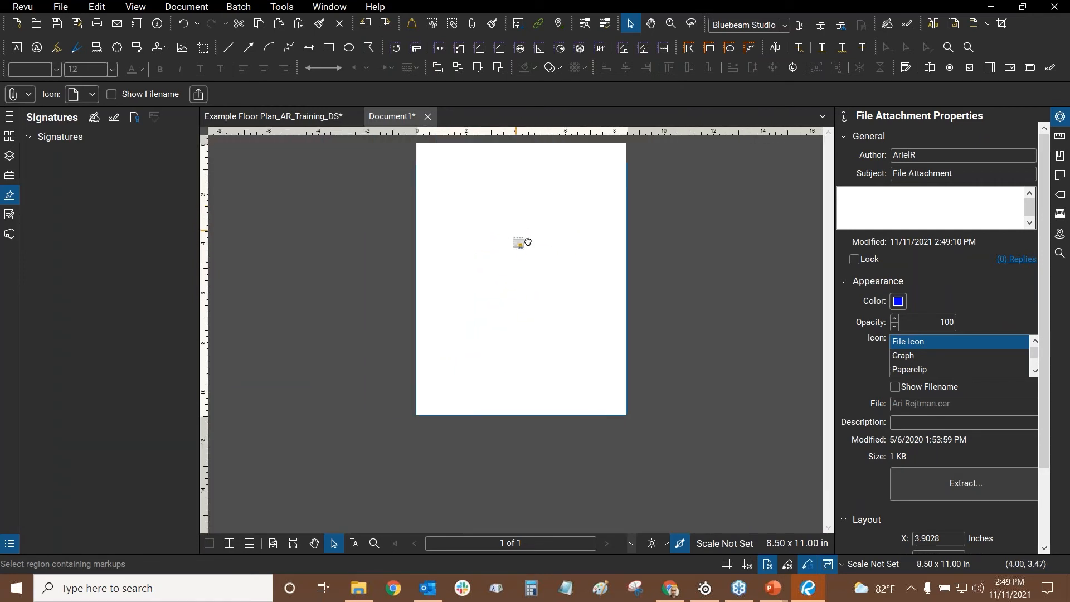
scroll(548, 225, "up", 3)
scroll(547, 225, "down", 1)
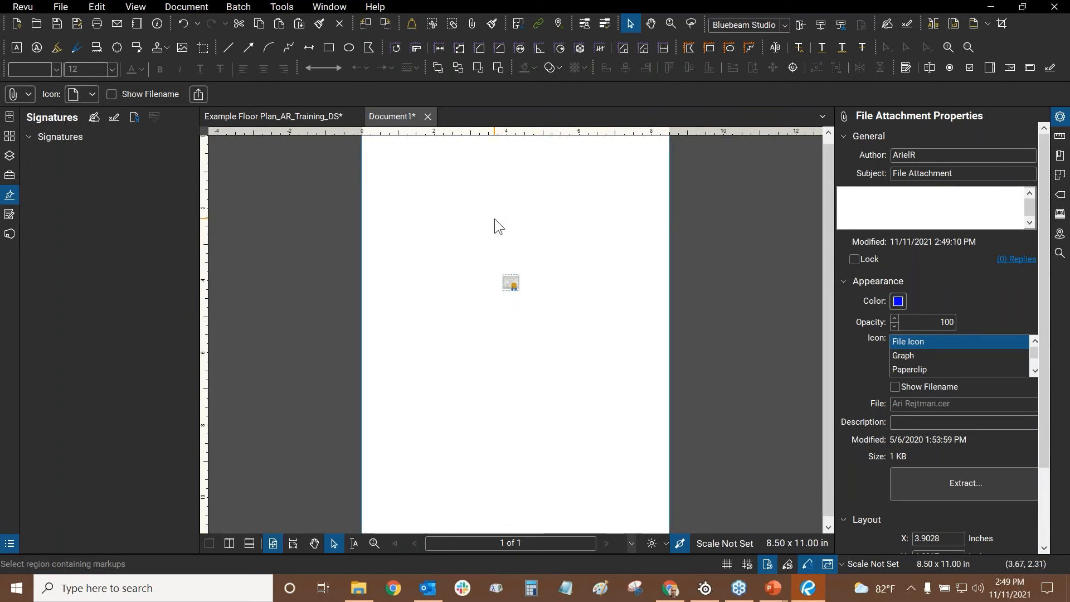
- Close the blank document and Example Floor Plan_AR_Training_DS, discarding the changes in both
left_click(428, 119)
left_click(619, 360)
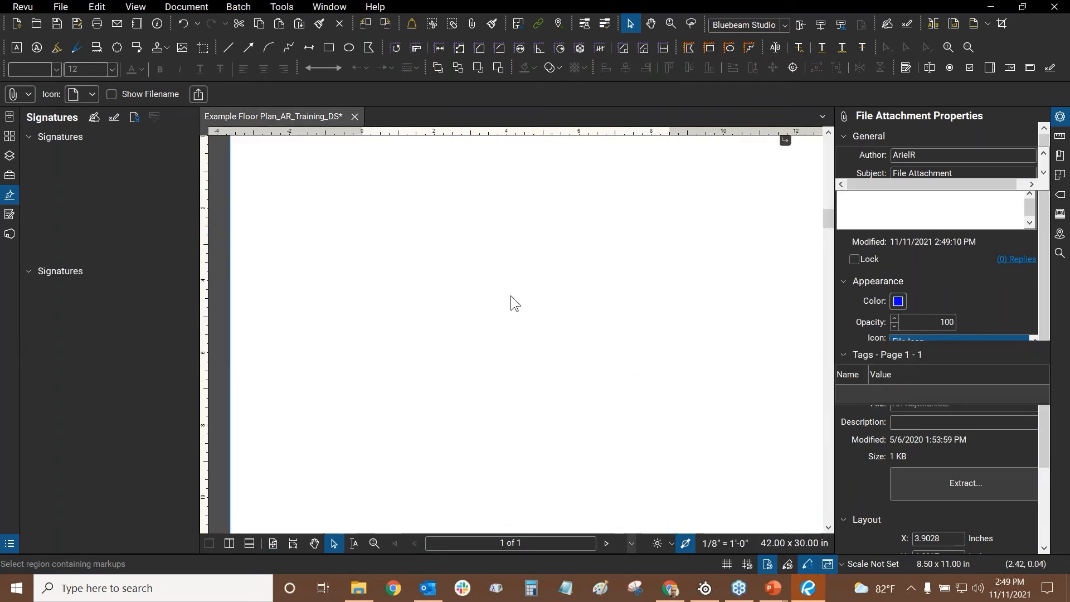
key("ctrl+9")
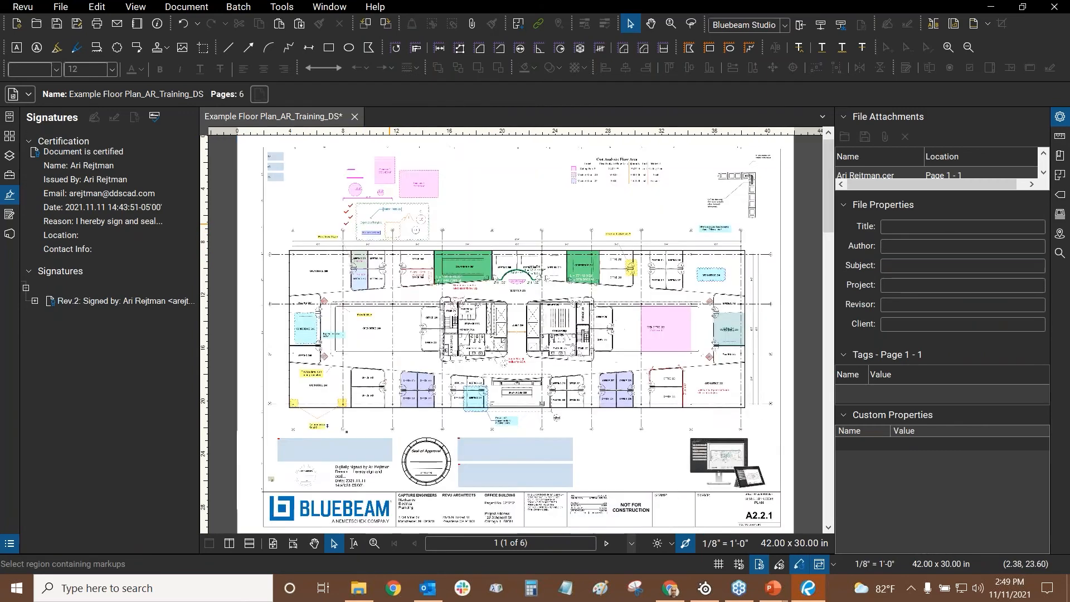
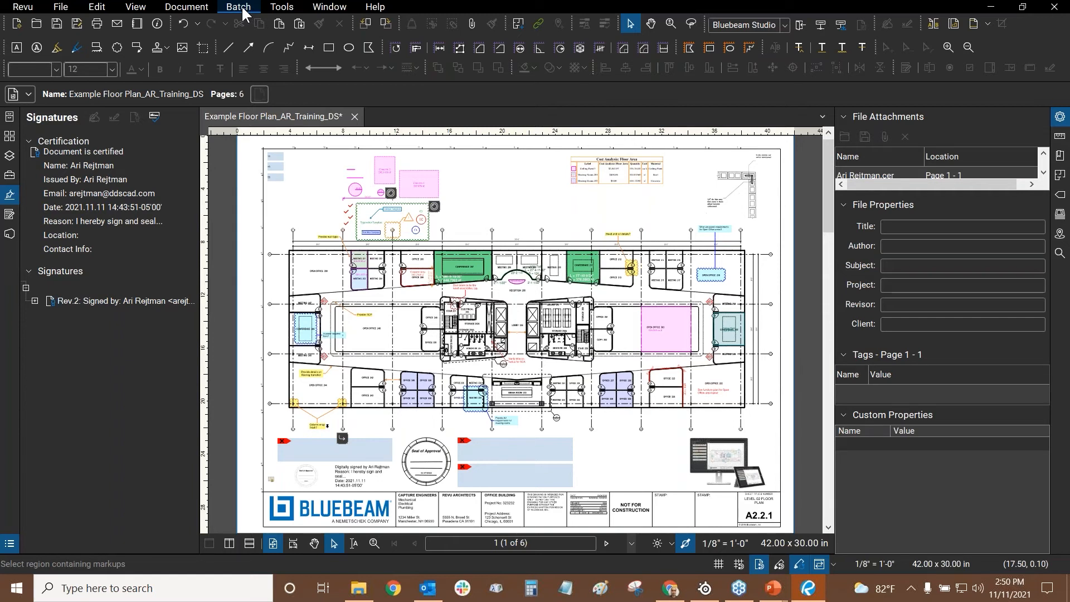
left_click(243, 7)
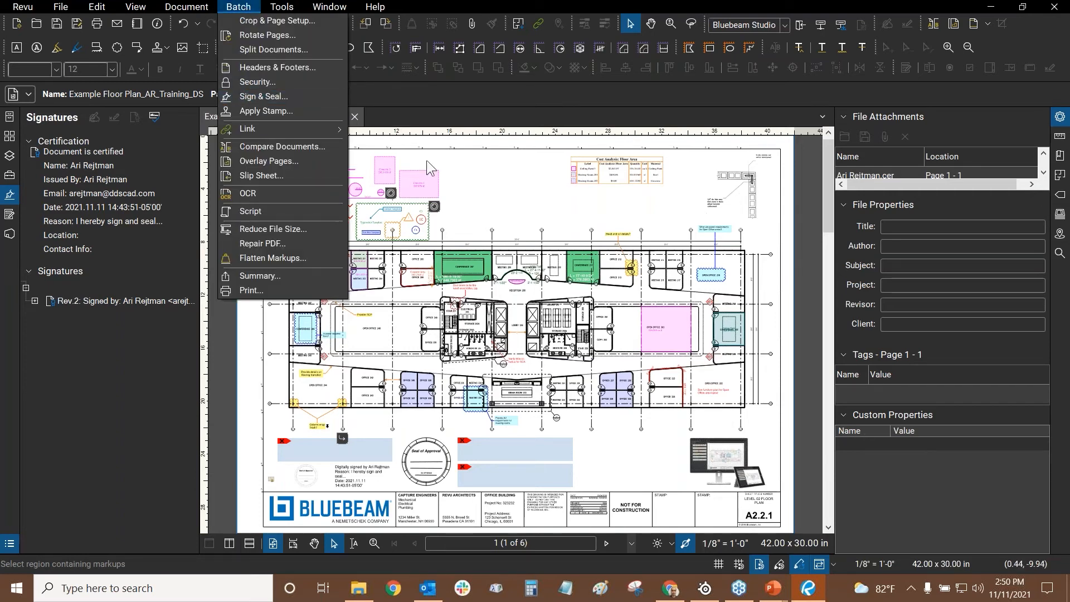
left_click(554, 226)
left_click(354, 117)
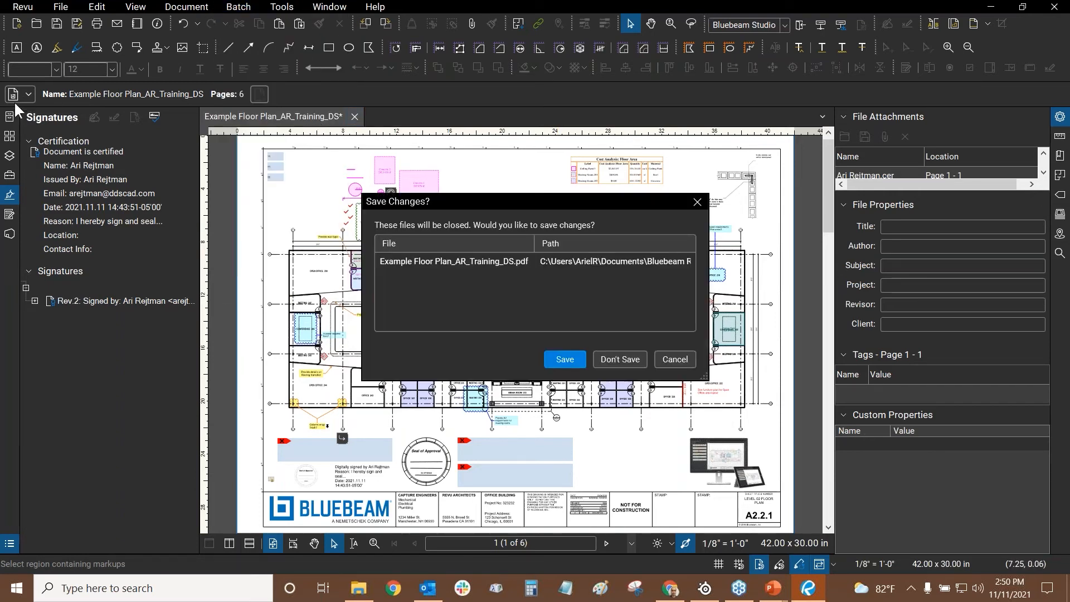
left_click(620, 360)
- Open the recent file Example Floor Plan_AR_Training at page 1 and collapse both side panels to enlarge the drawing area
left_click(10, 117)
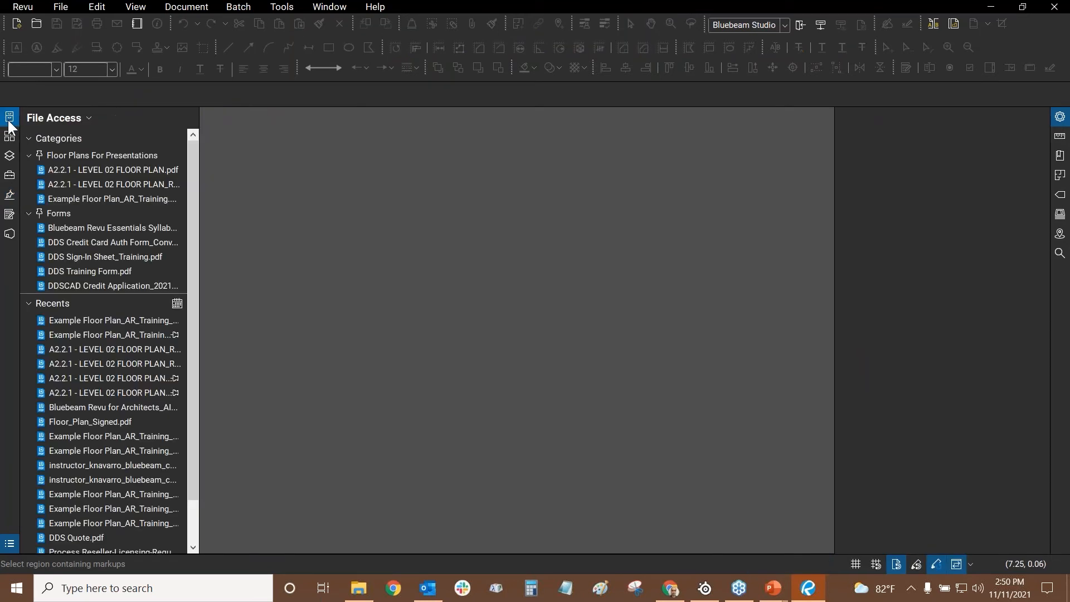
left_click(119, 337)
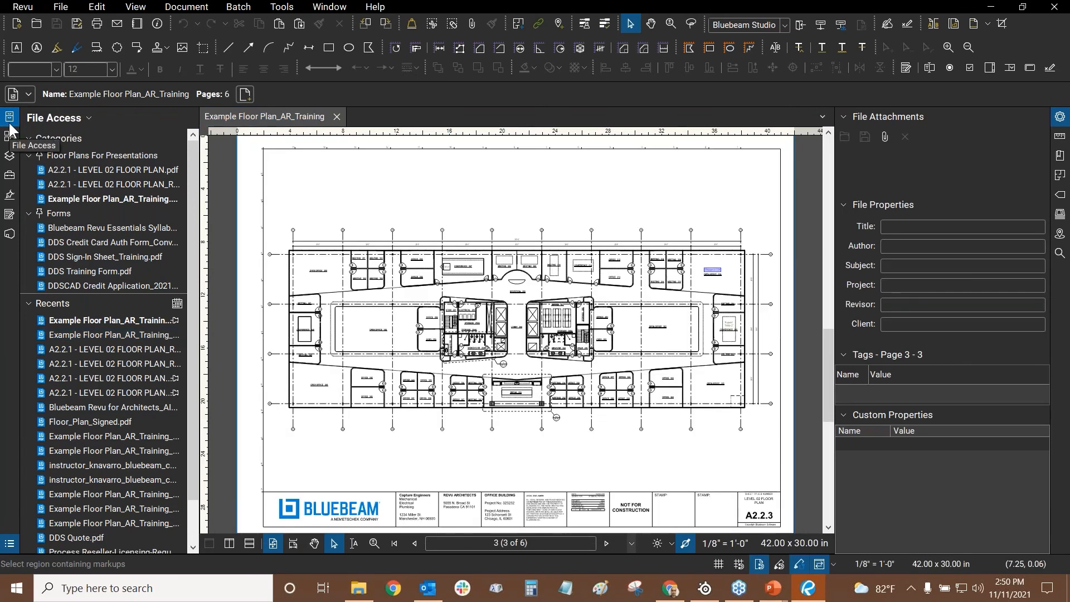
left_click(9, 119)
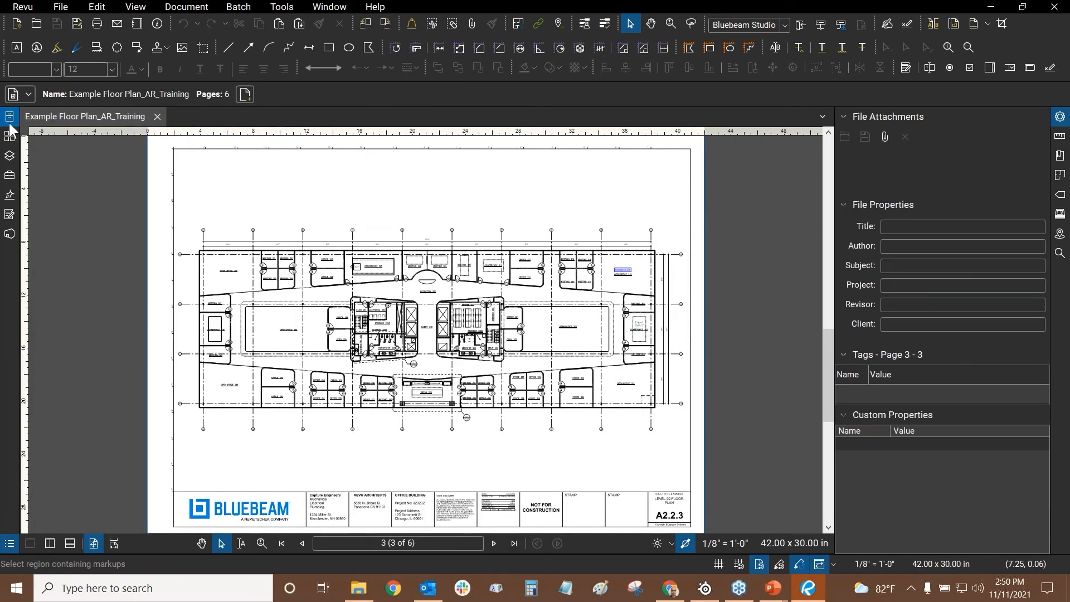
left_click(9, 136)
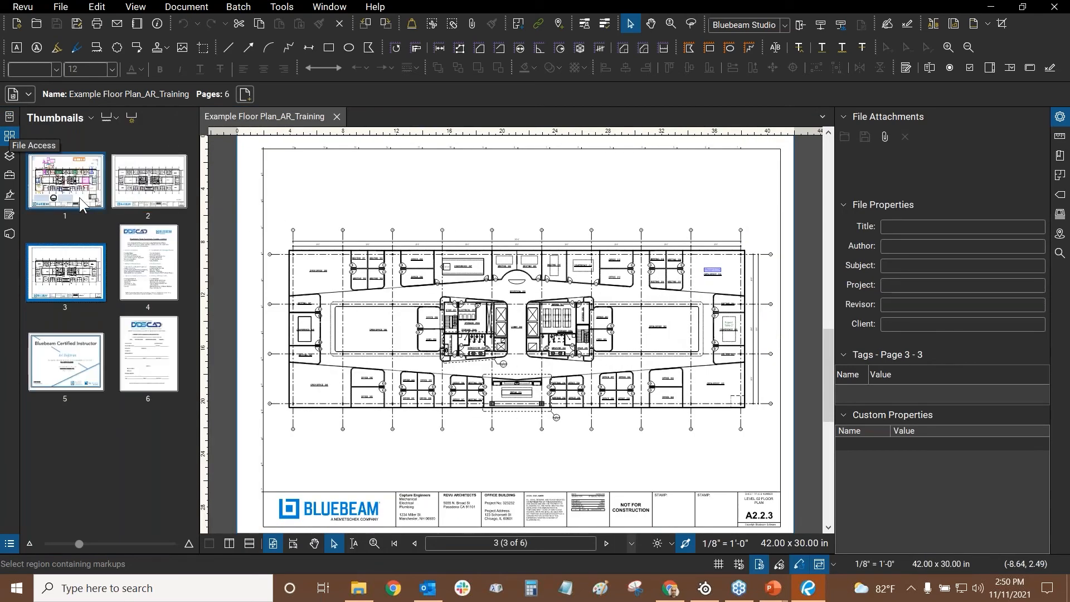
left_click(79, 198)
left_click(17, 116)
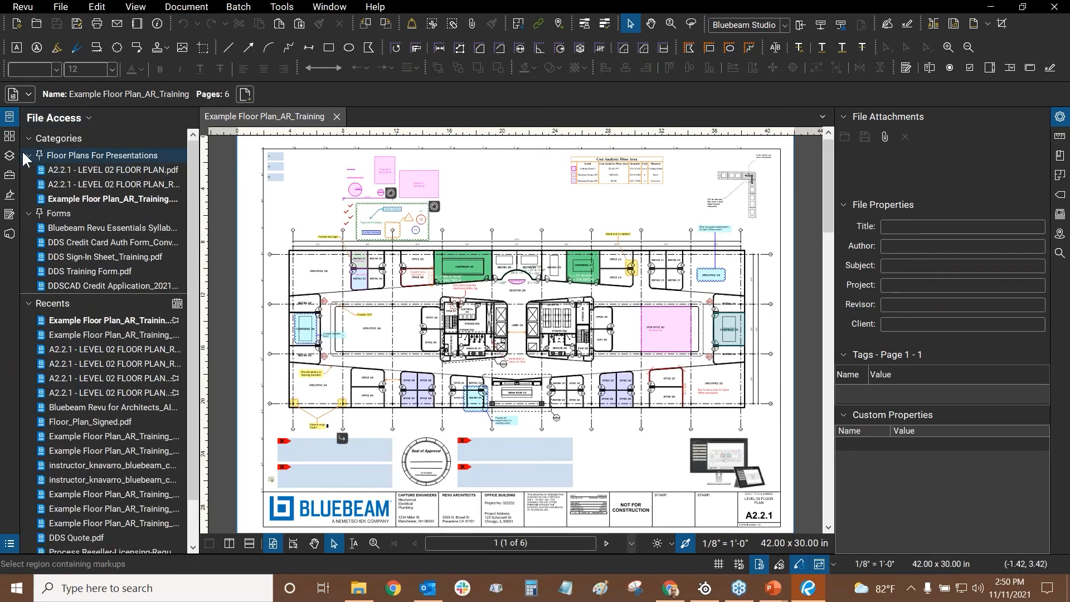
left_click(10, 119)
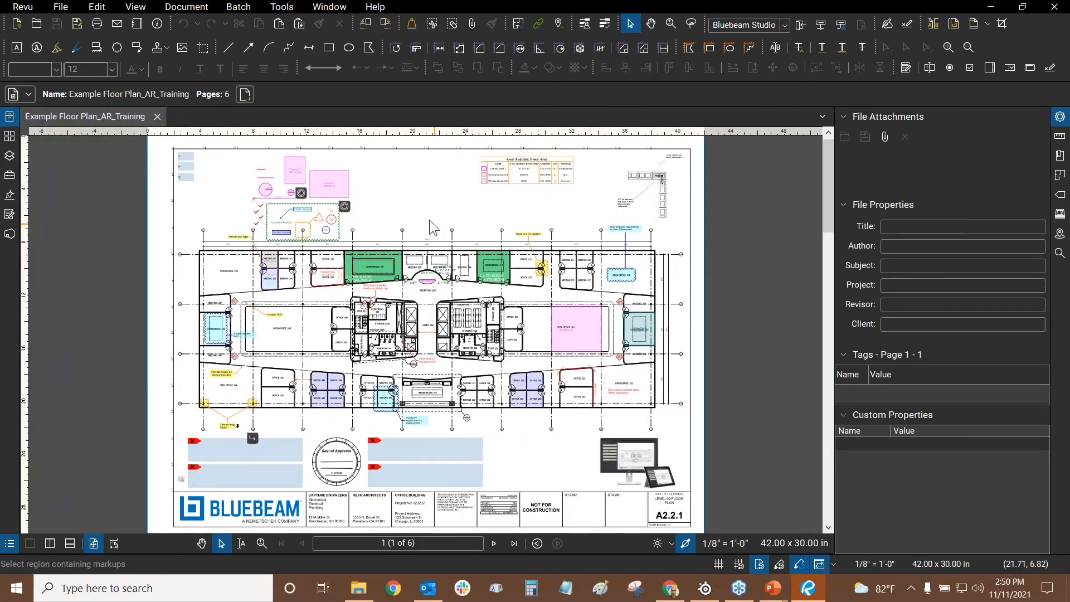
left_click(1062, 118)
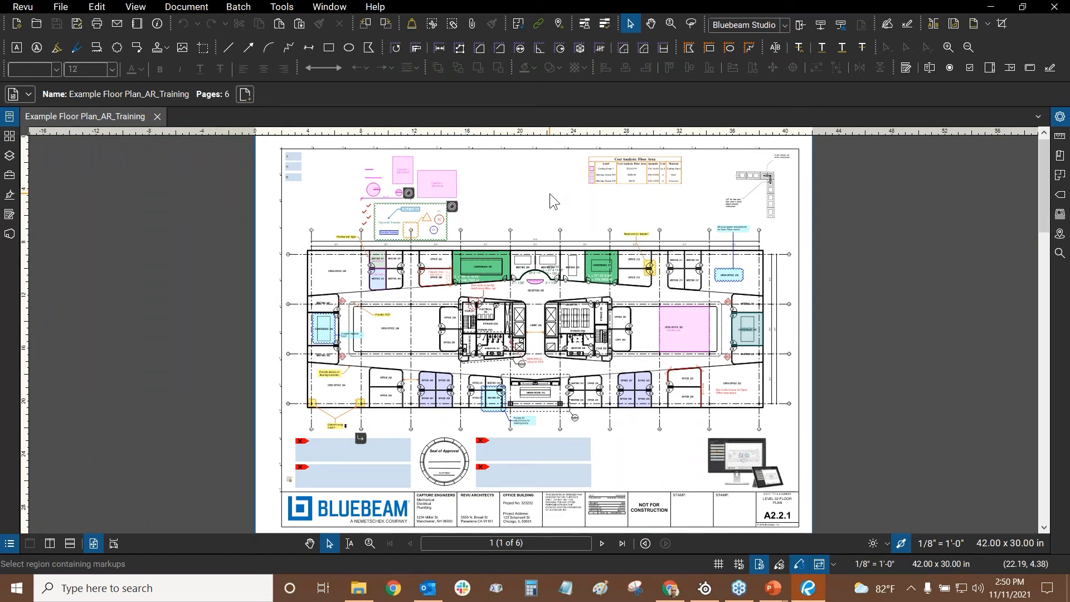
left_click(247, 8)
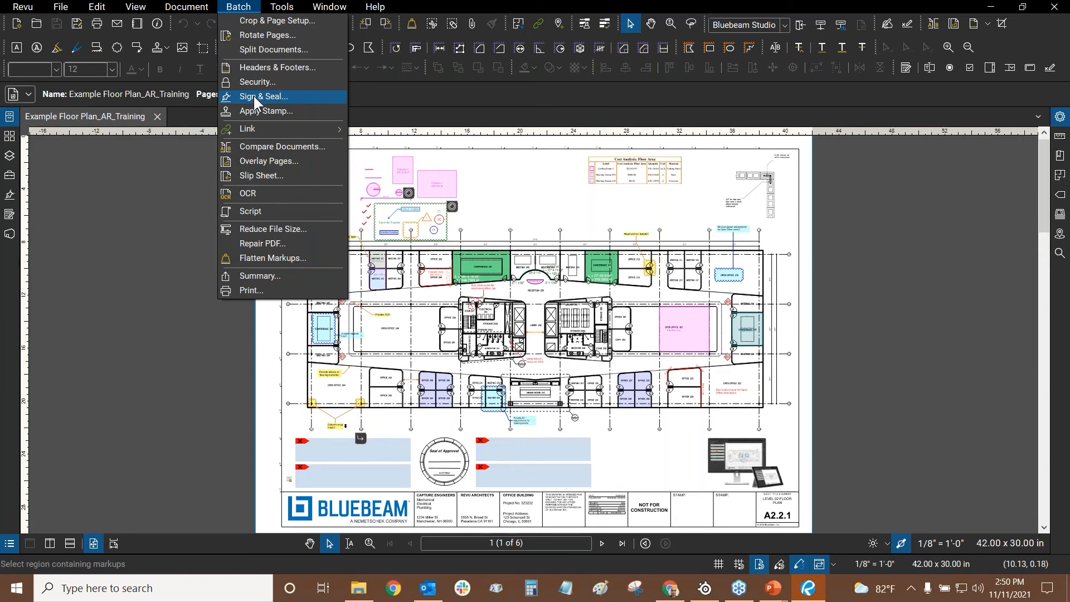
left_click(514, 204)
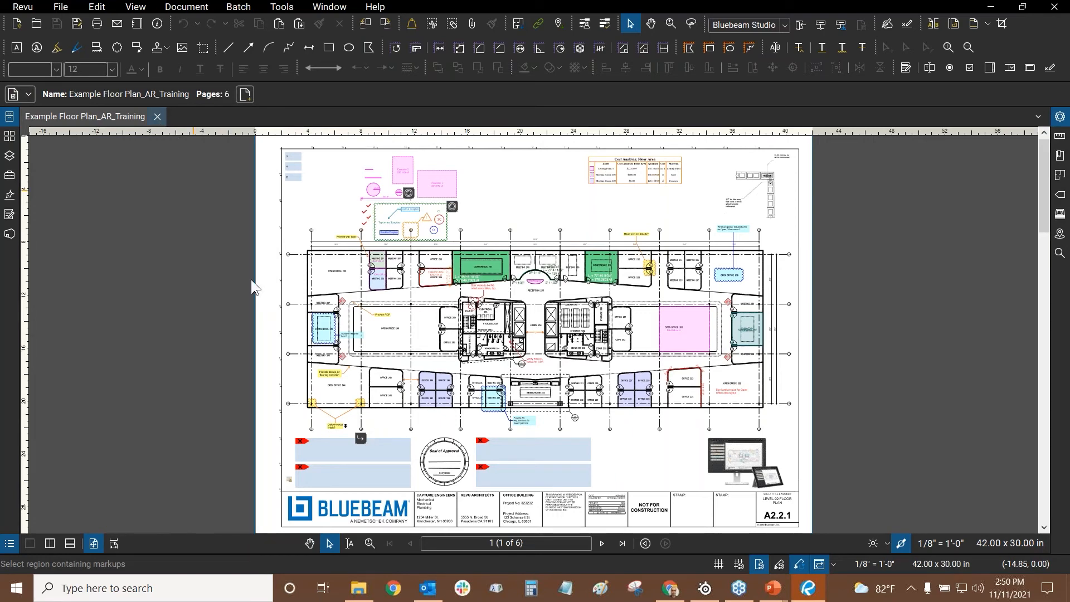
- Switch to File Explorer, go to the Bluebeam Revu documents folder, and close the open floor plan PDF
left_click(354, 595)
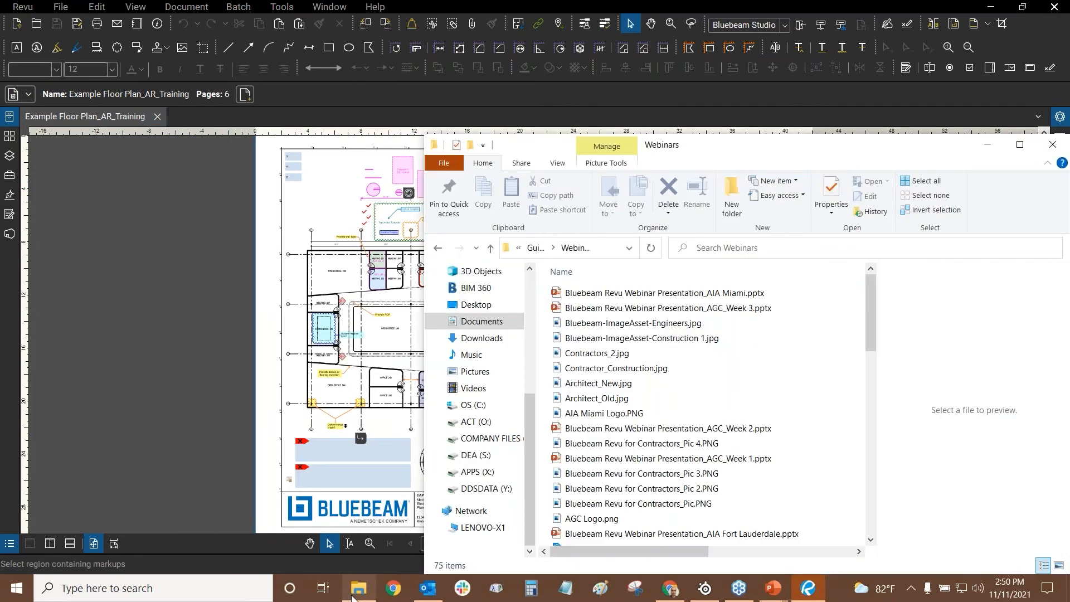
left_click(535, 248)
left_click(541, 253)
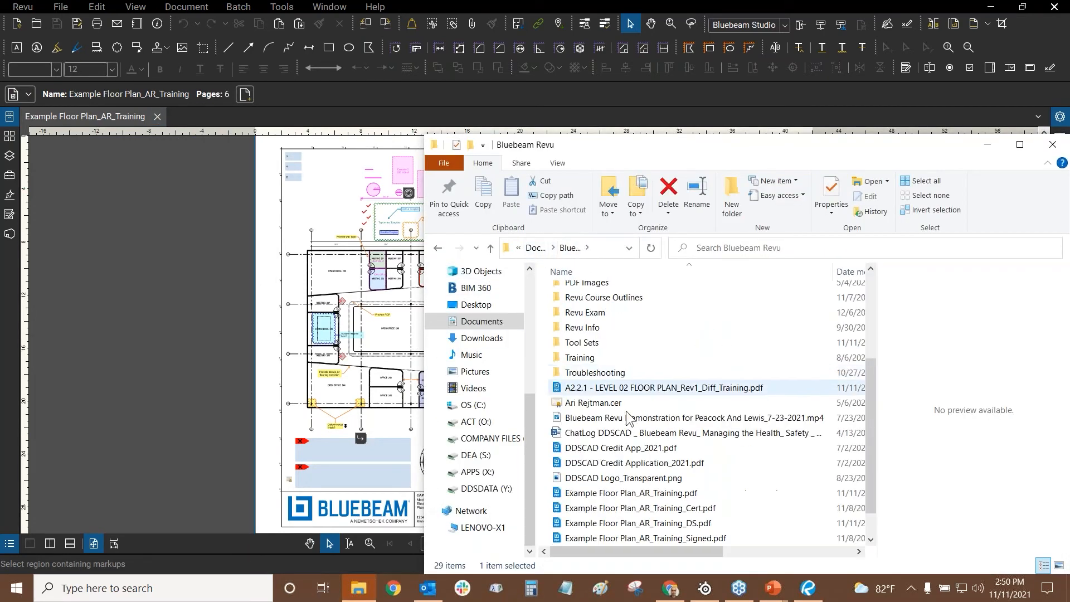
scroll(679, 474, "down", 1)
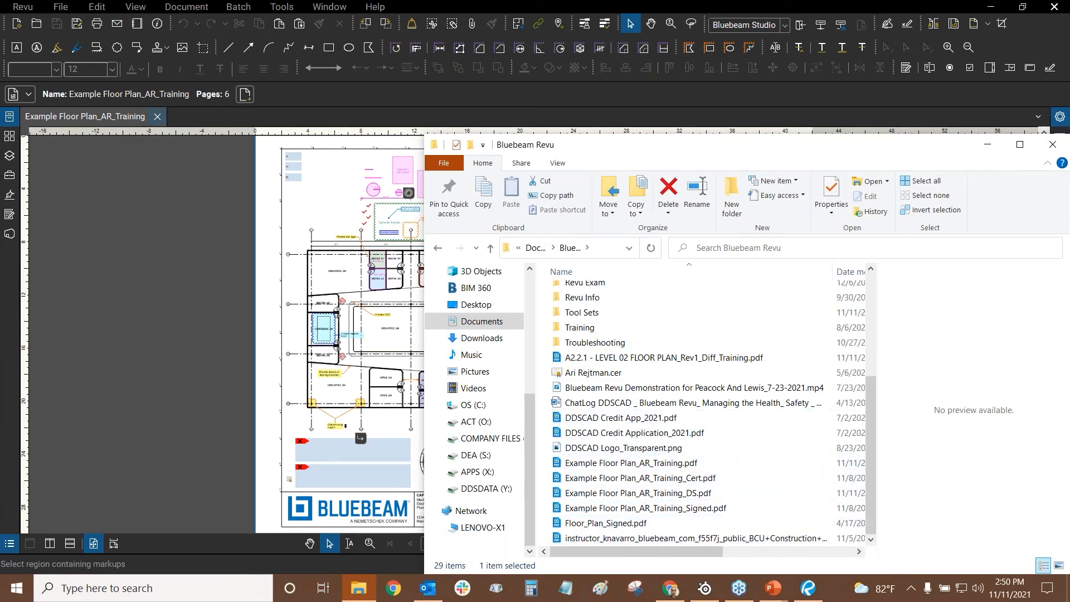
left_click(155, 118)
left_click(357, 588)
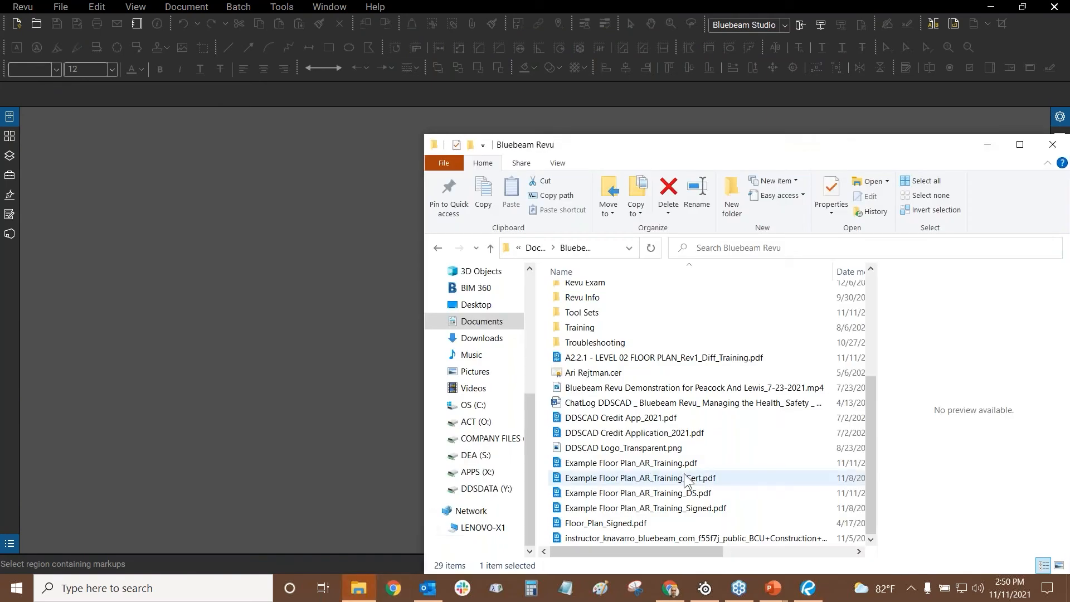
- Duplicate Example Floor Plan_AR_Training.pdf within the Bluebeam Revu folder
right_click(701, 466)
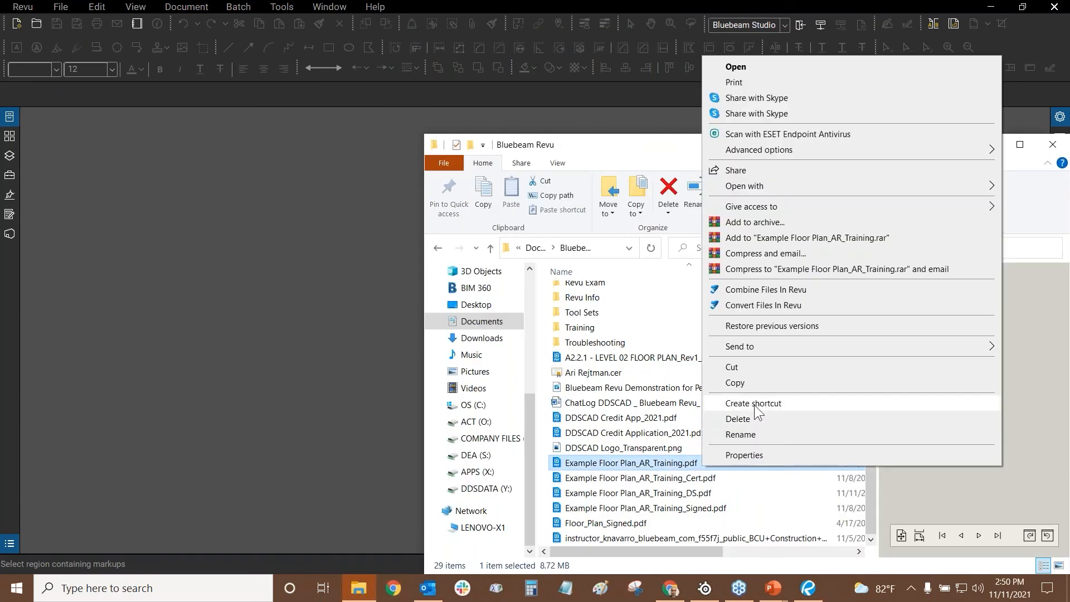
left_click(751, 383)
left_click(547, 464)
right_click(548, 464)
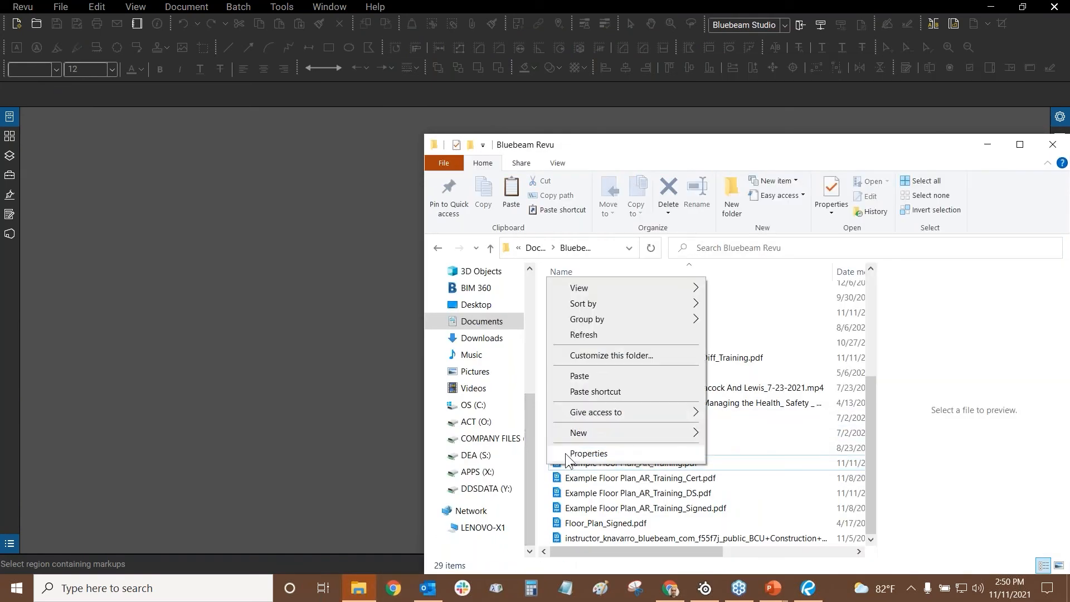
left_click(603, 375)
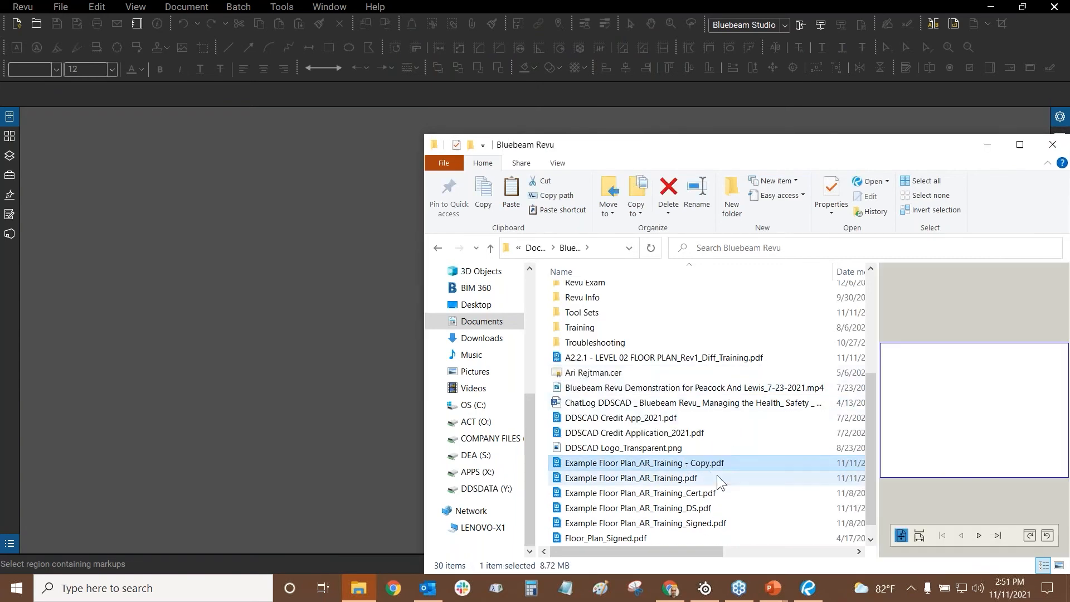
- Rename the duplicated floor plan file as Example Floor Plan_AR_Training_Batch Signing.pdf
right_click(724, 462)
left_click(759, 431)
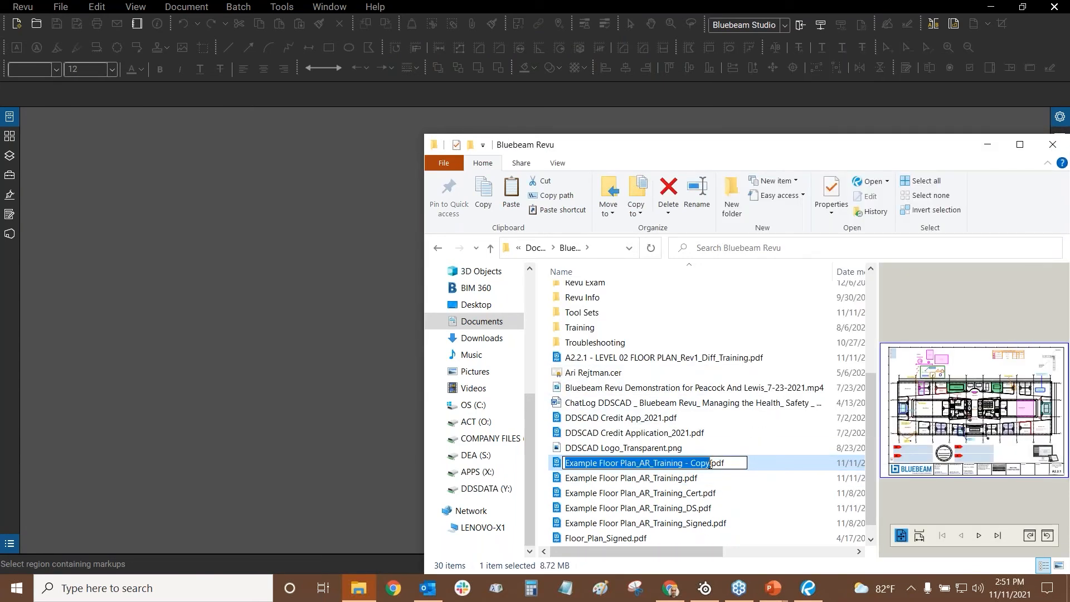
key("Right")
key("BackSpace")
key("BackSpace")
key("BackSpace")
key("BackSpace")
key("BackSpace")
key("BackSpace")
key("BackSpace")
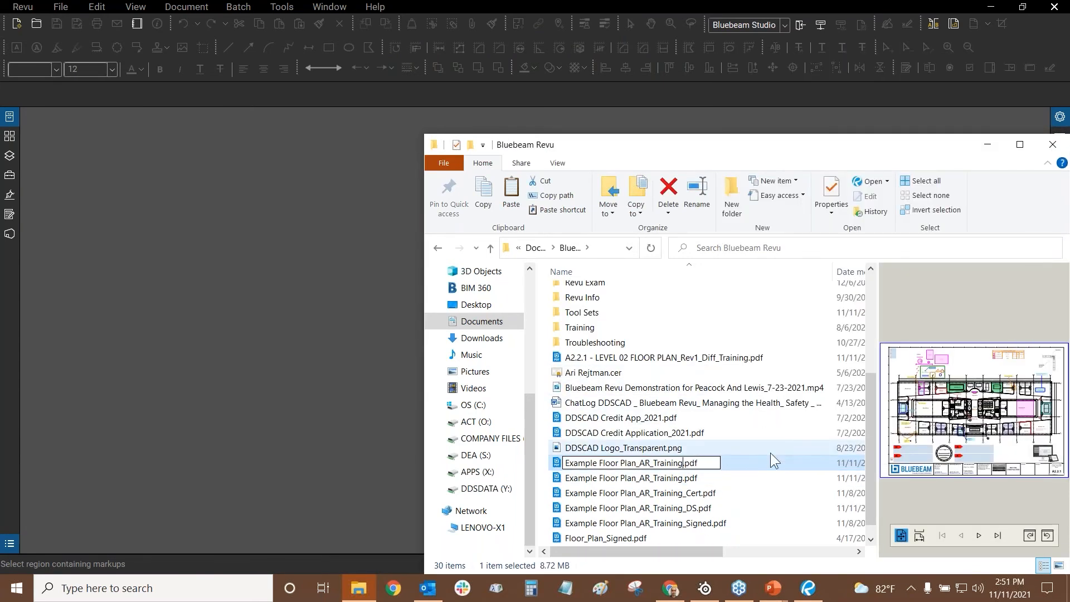
type("_Batch Signing")
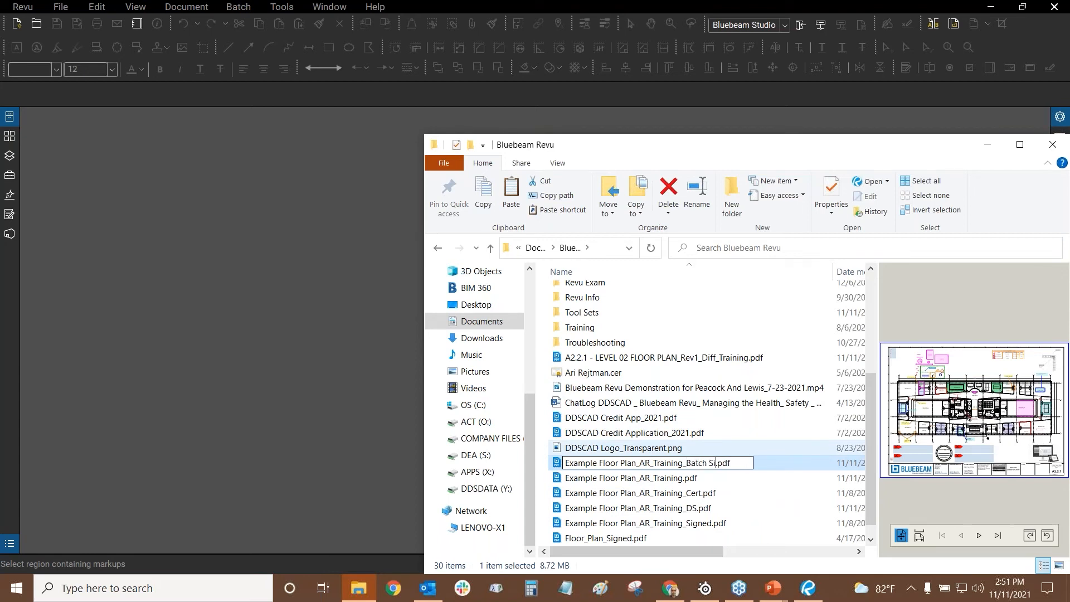
key("Return")
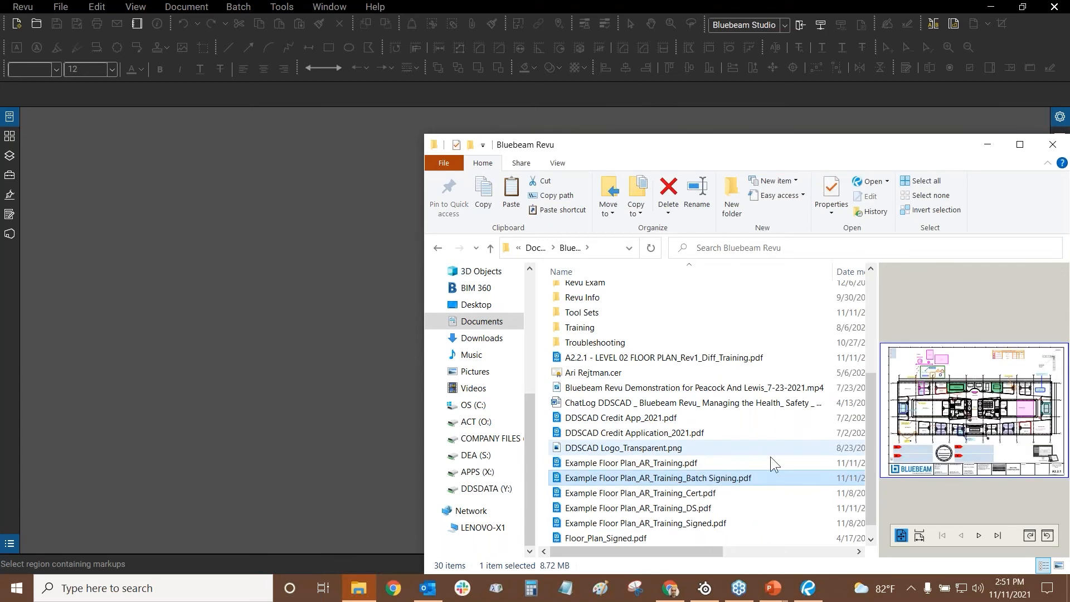
- Open Example Floor Plan_AR_Training_Batch Signing.pdf and close the File Explorer window
double_click(748, 480)
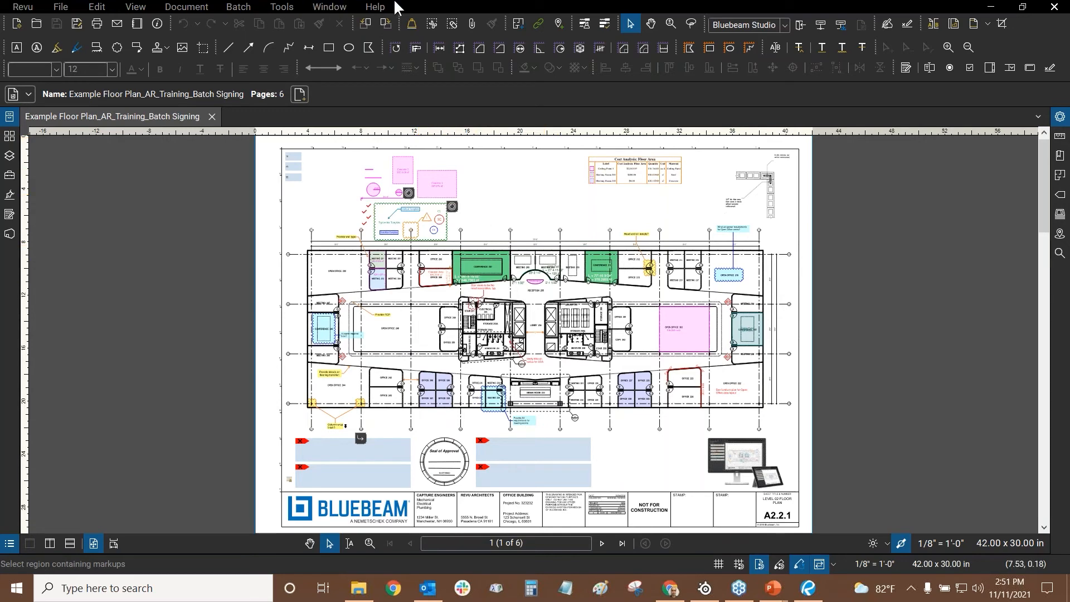
left_click(358, 588)
left_click(547, 430)
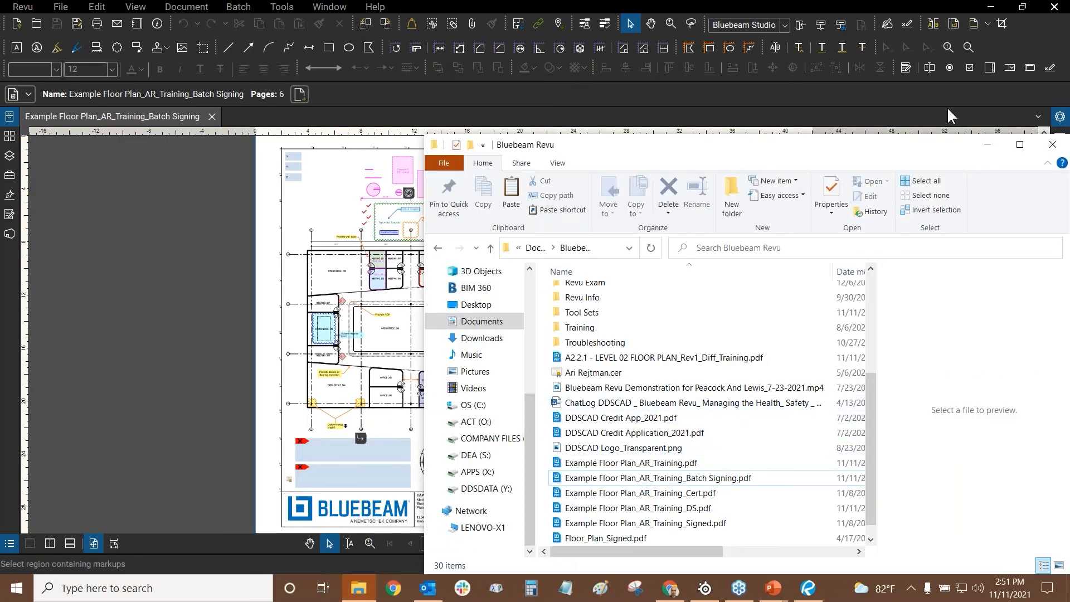
left_click_drag(924, 147, 910, 133)
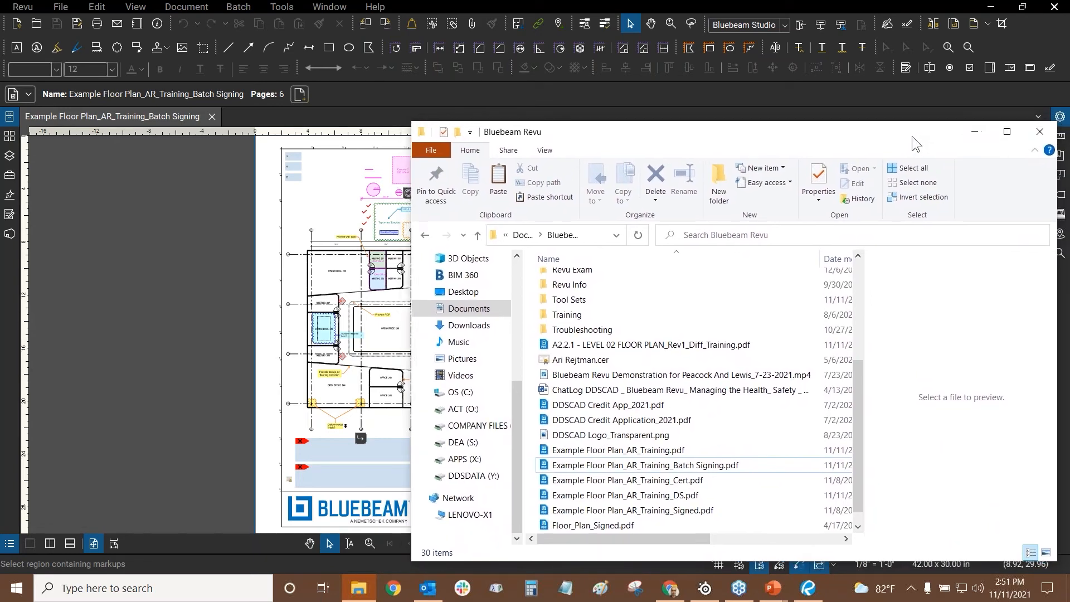
left_click(1038, 136)
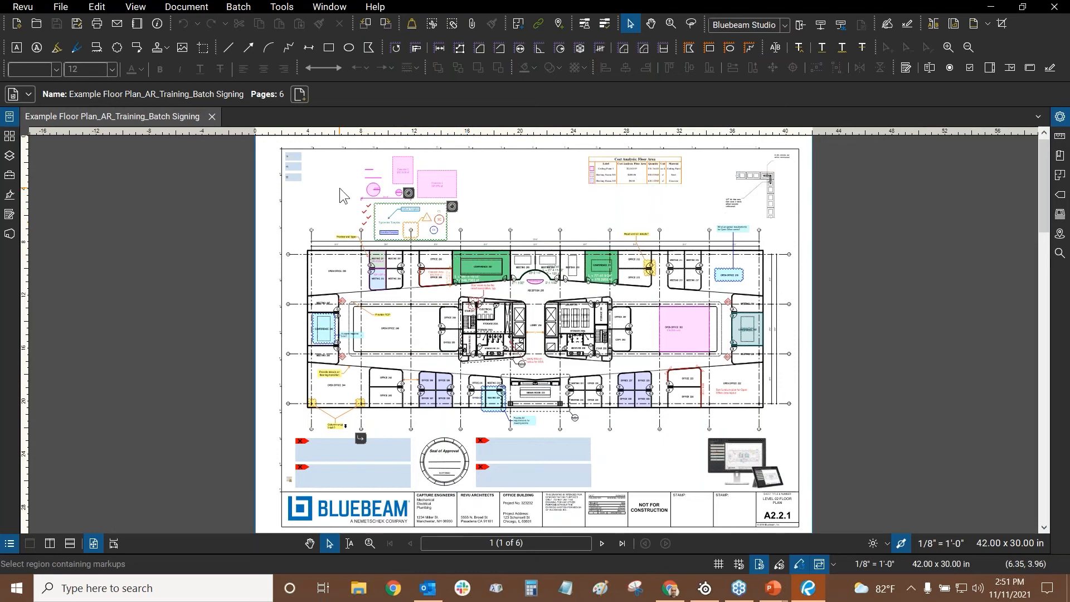
- Start a batch Sign & Seal on all pages of the open floor plan and proceed to the signature settings
left_click(241, 7)
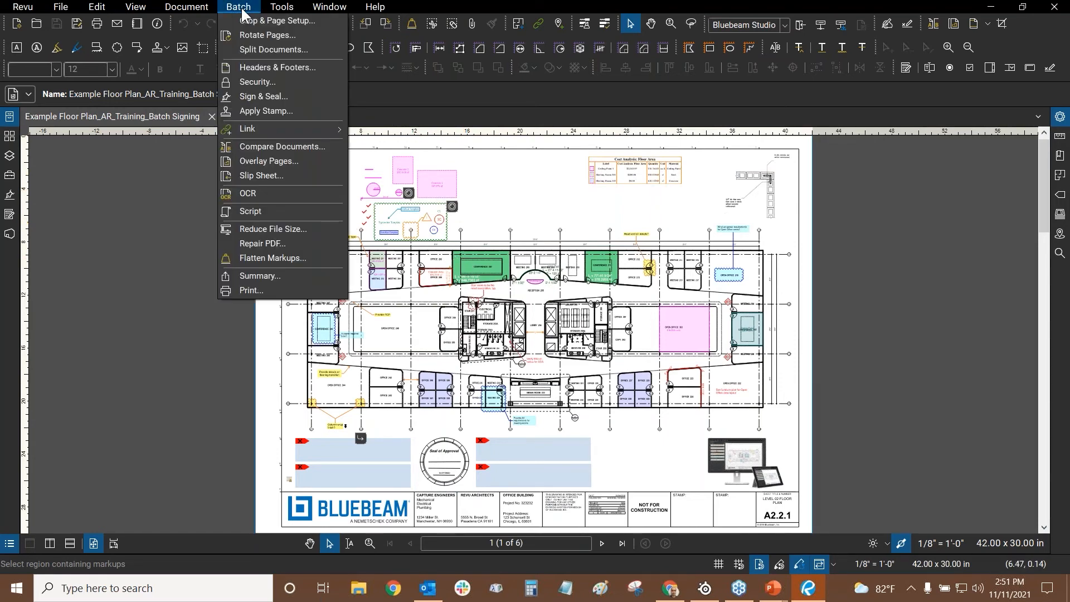
left_click(265, 99)
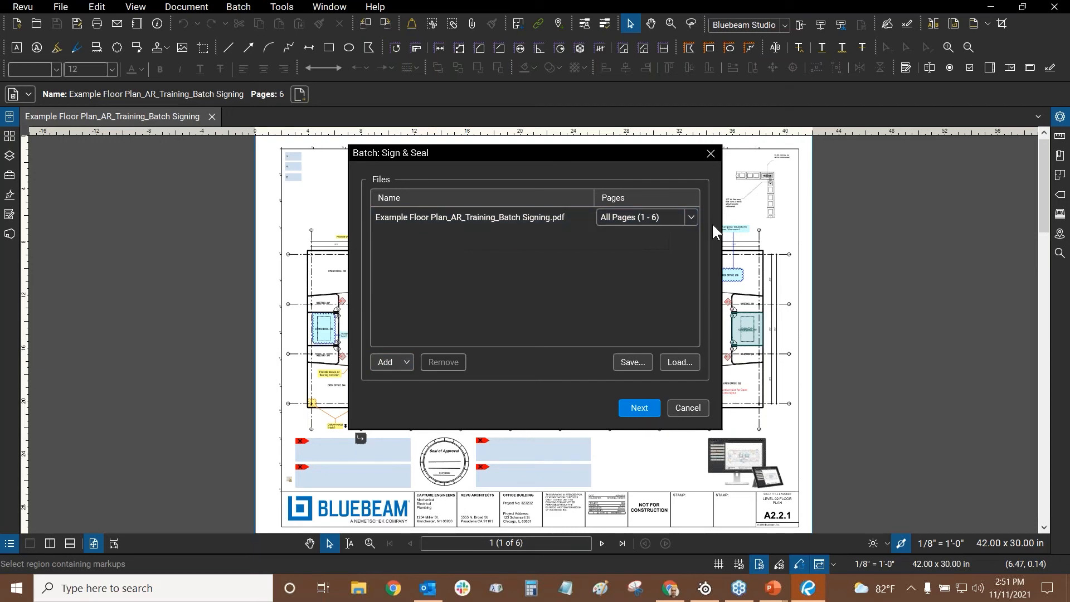
left_click(637, 408)
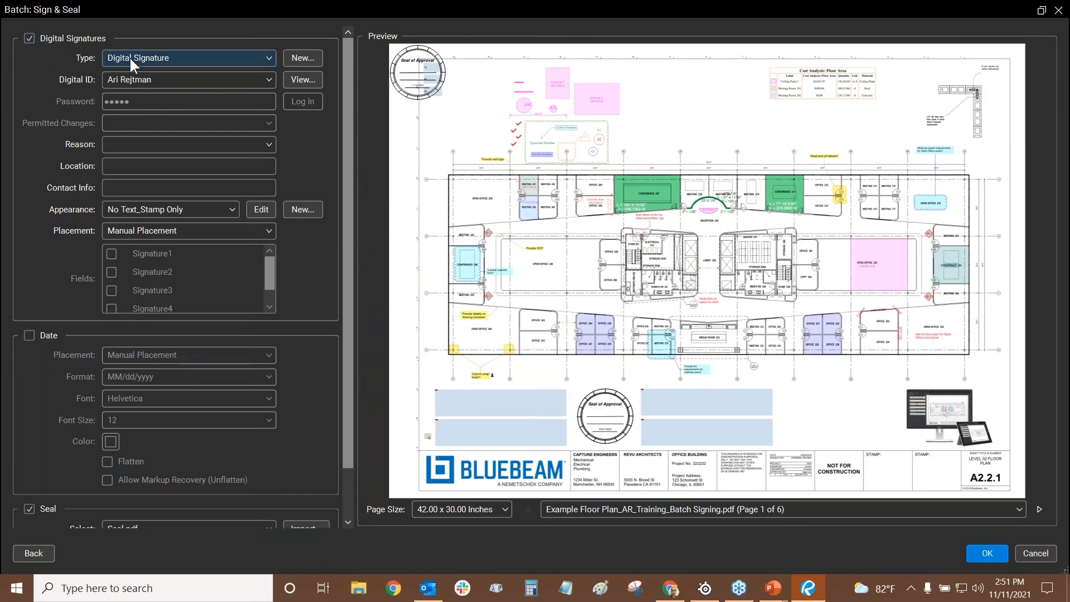
- Set the signature type to Document Certification and move the seal to the blank area above the plan in the preview
left_click(152, 55)
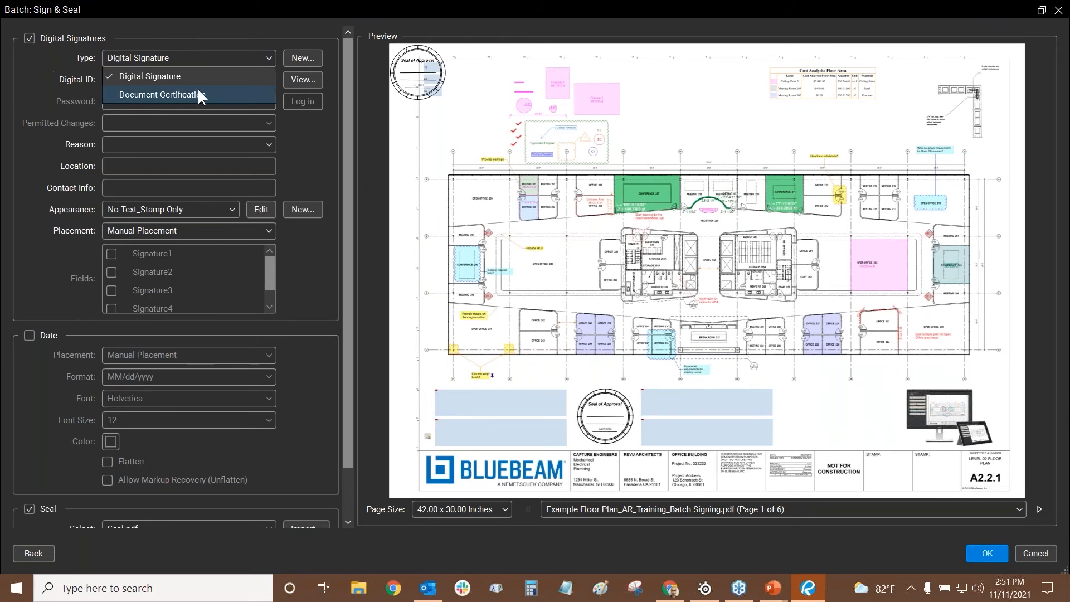
left_click(213, 93)
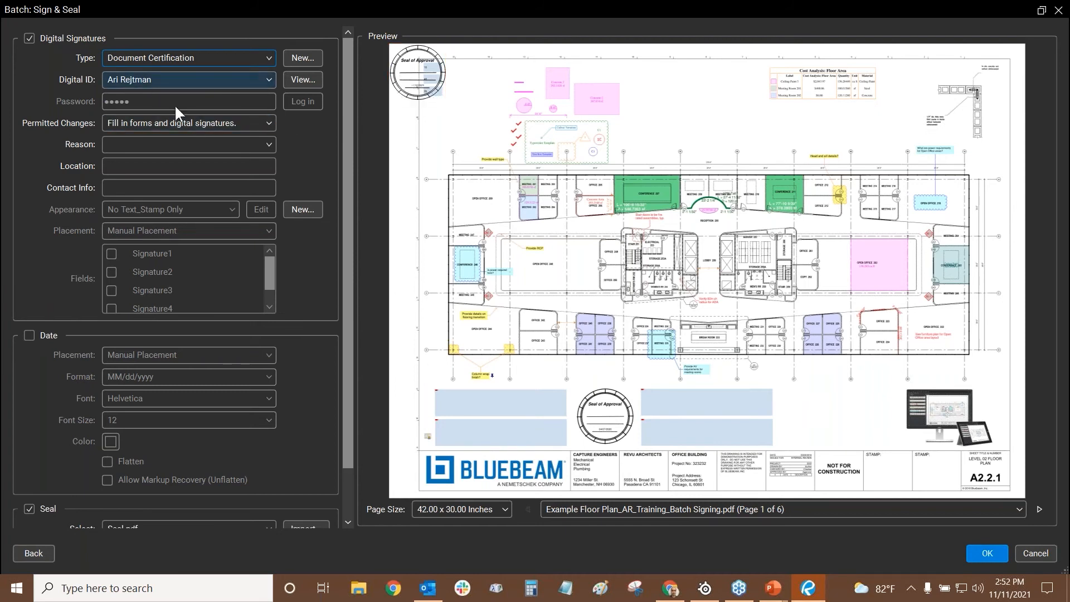
left_click_drag(652, 129, 684, 111)
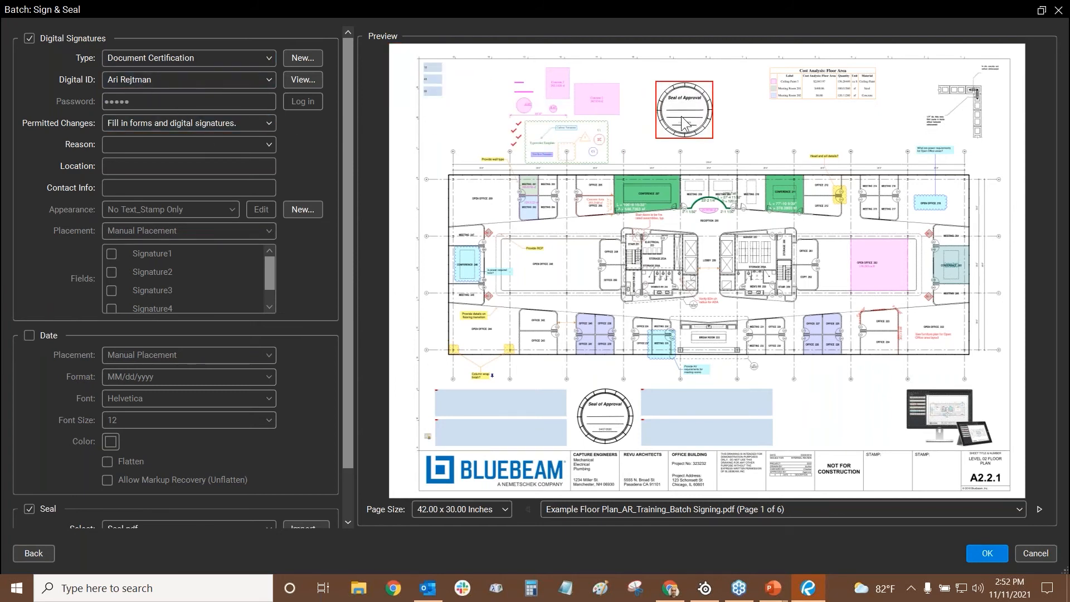
scroll(122, 337, "down", 3)
scroll(82, 418, "up", 3)
left_click_drag(711, 106, 720, 89)
scroll(56, 397, "down", 1)
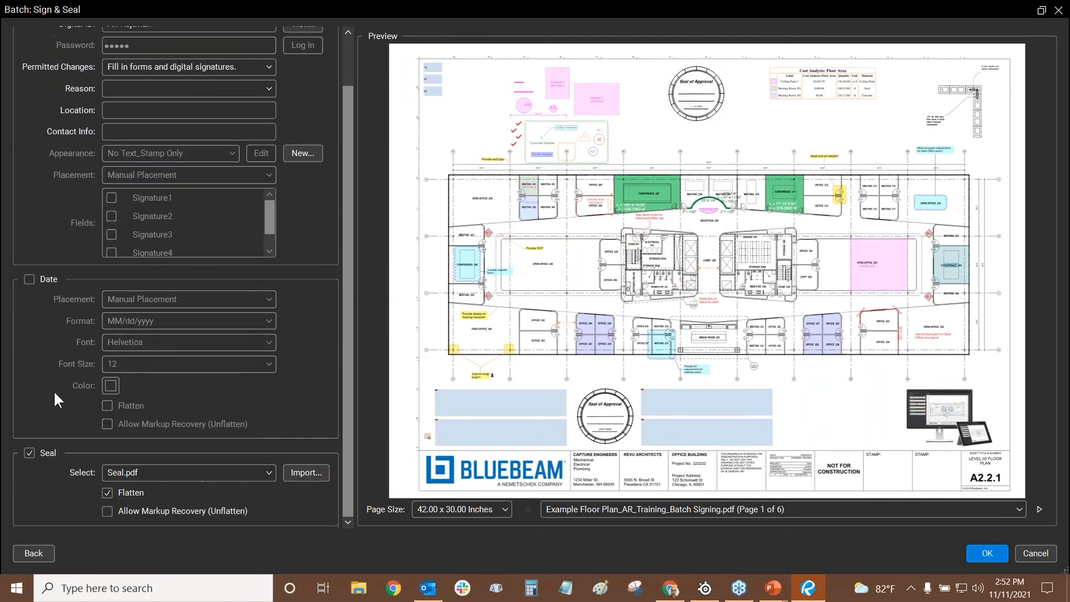
- Turn off the seal and set the signature type to Digital Signature
left_click(27, 454)
scroll(647, 137, "up", 3)
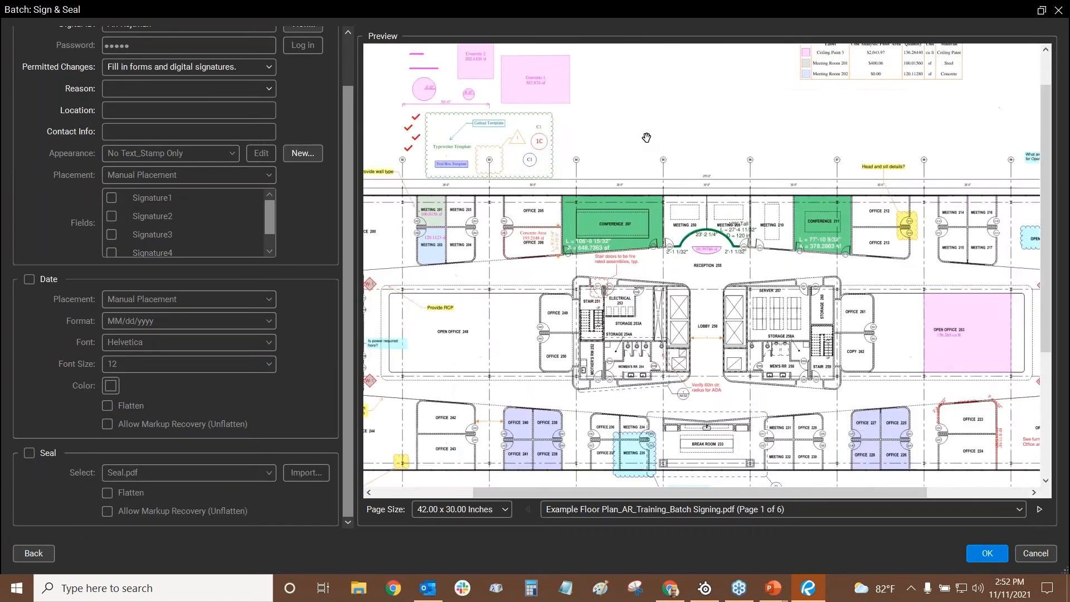
scroll(647, 138, "down", 3)
scroll(82, 81, "up", 1)
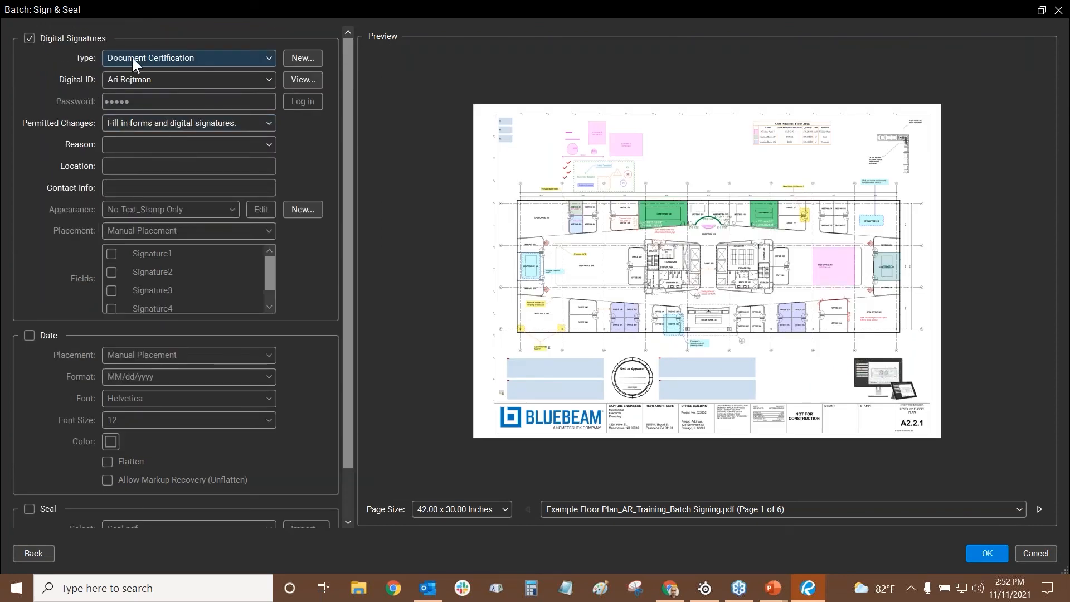
left_click(181, 54)
left_click(165, 73)
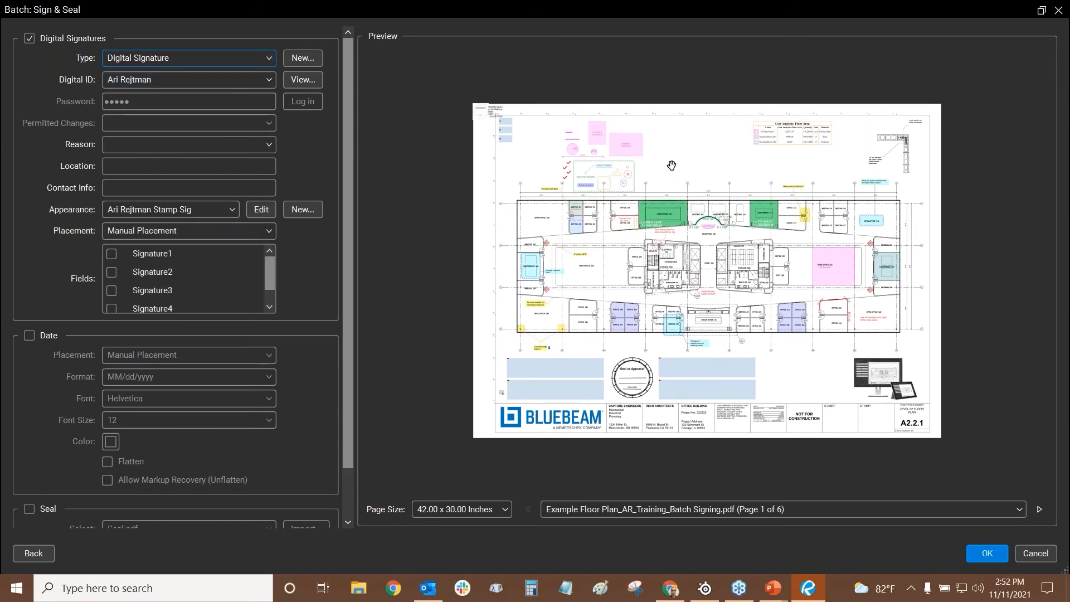
- Place the digital signature in the blank area above the floor plan and examine its appearance up close
scroll(575, 156, "up", 4)
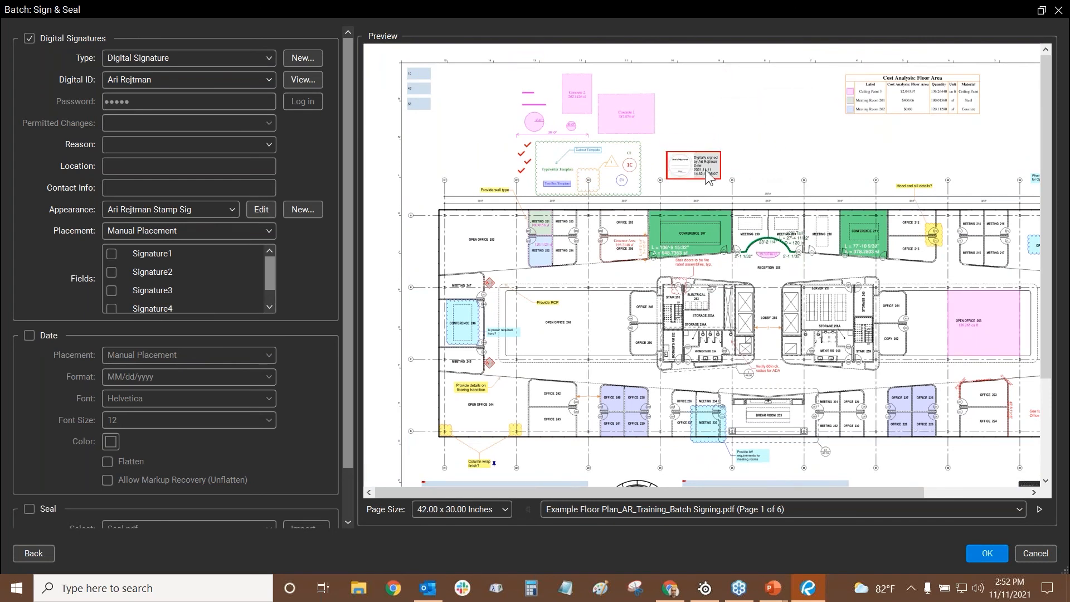
left_click(704, 174)
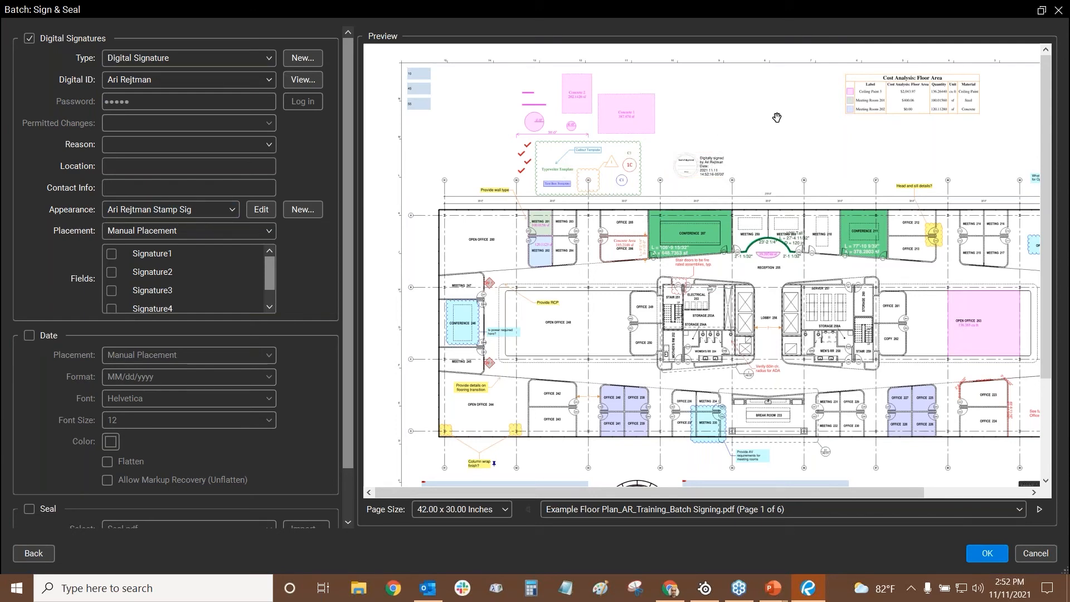
scroll(776, 127, "up", 3)
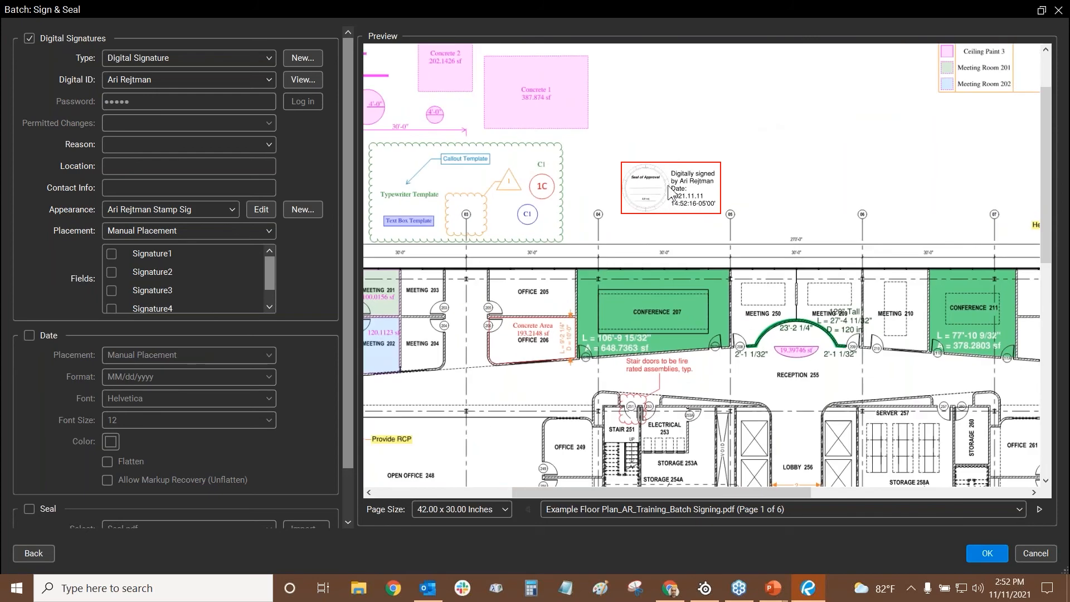
scroll(658, 202, "up", 2)
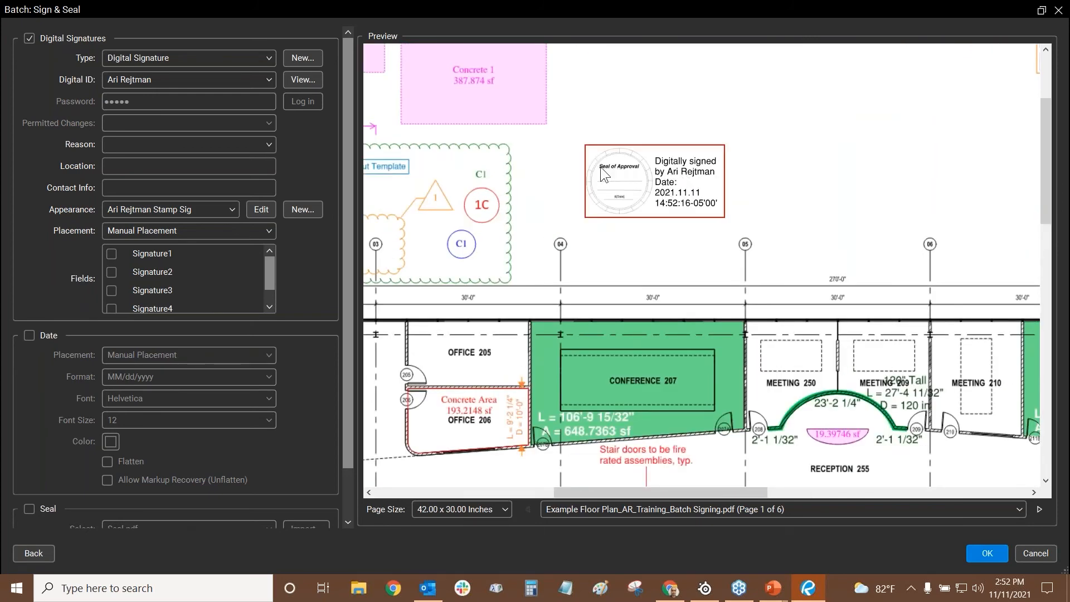
scroll(707, 173, "down", 3)
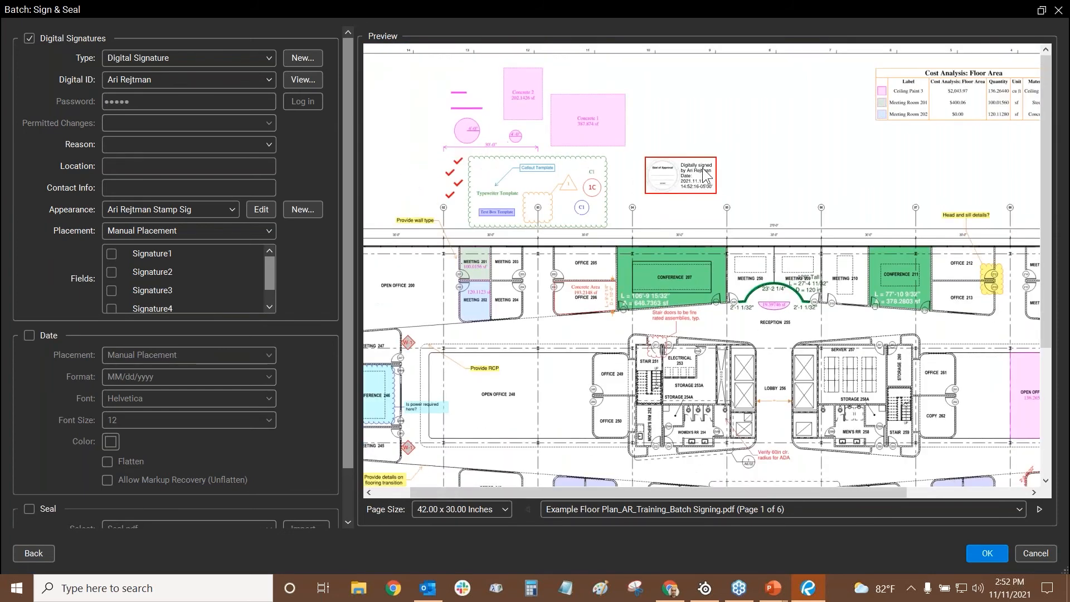
scroll(707, 174, "down", 2)
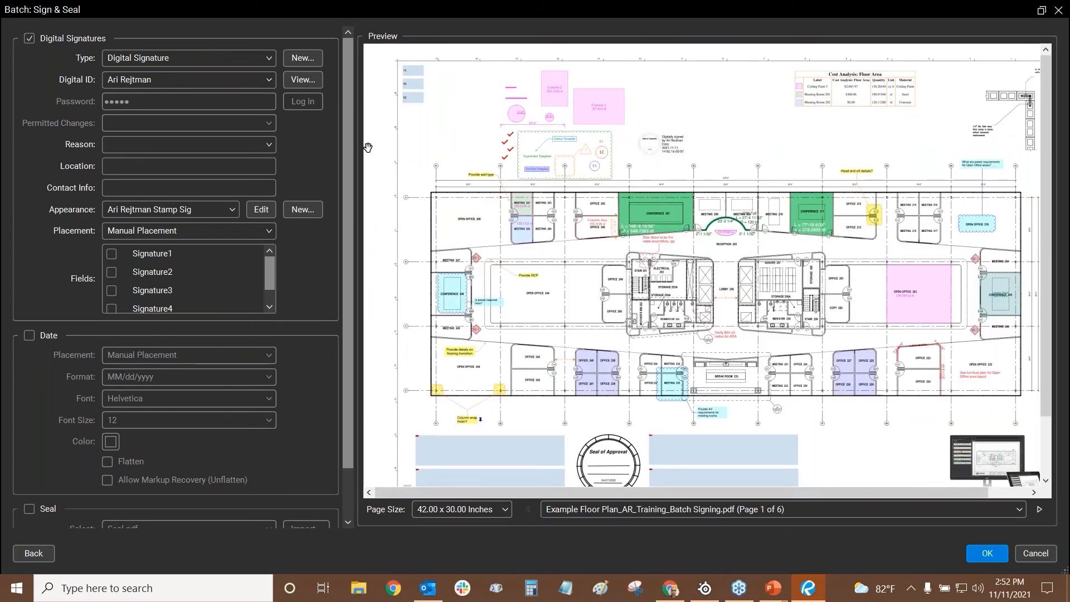
- Place the signature in the title block's first STAMP box and set its appearance to AR_Stamp_No Text
scroll(758, 94, "down", 2)
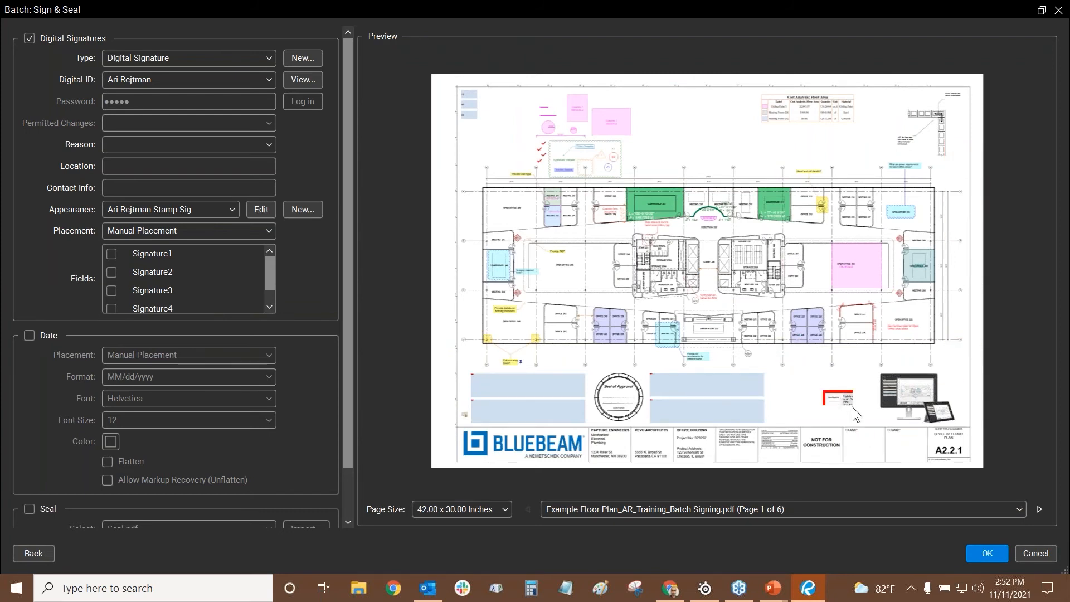
left_click(863, 446)
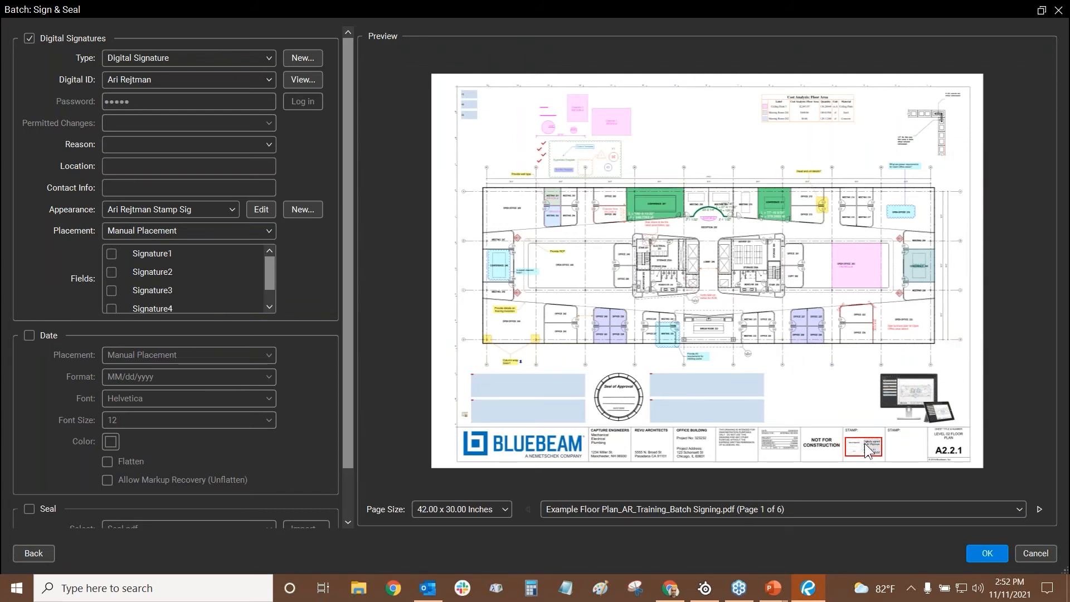
scroll(872, 431, "up", 1)
scroll(872, 432, "up", 1)
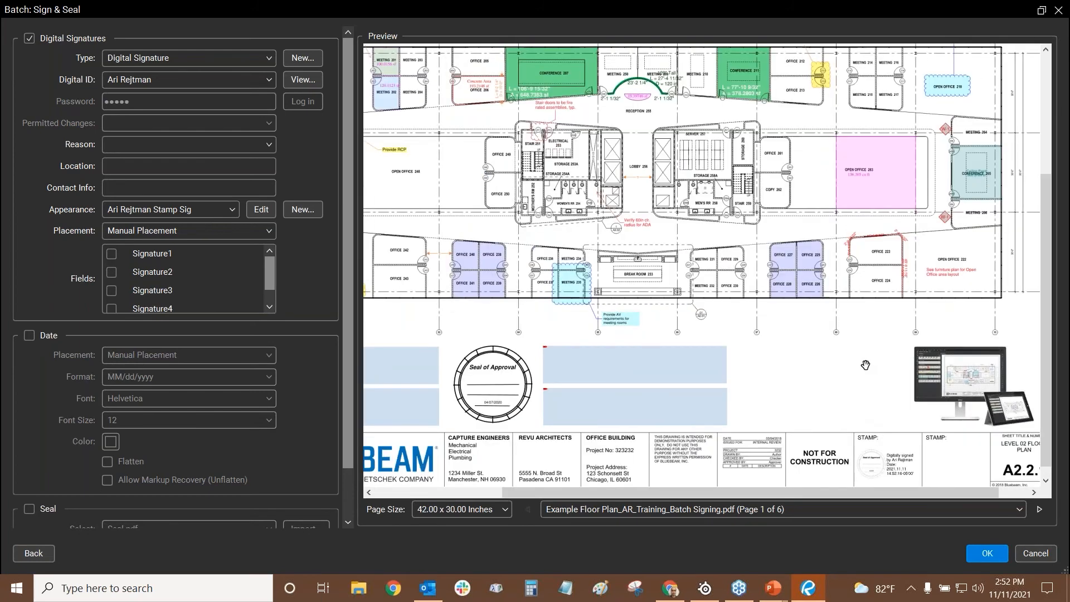
left_click(165, 206)
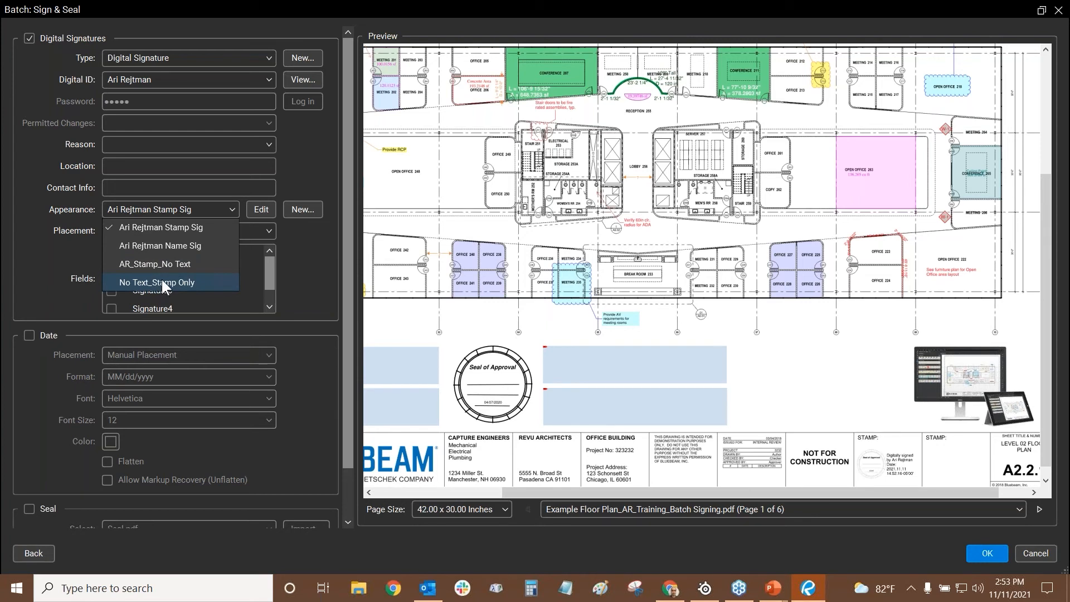
left_click(149, 263)
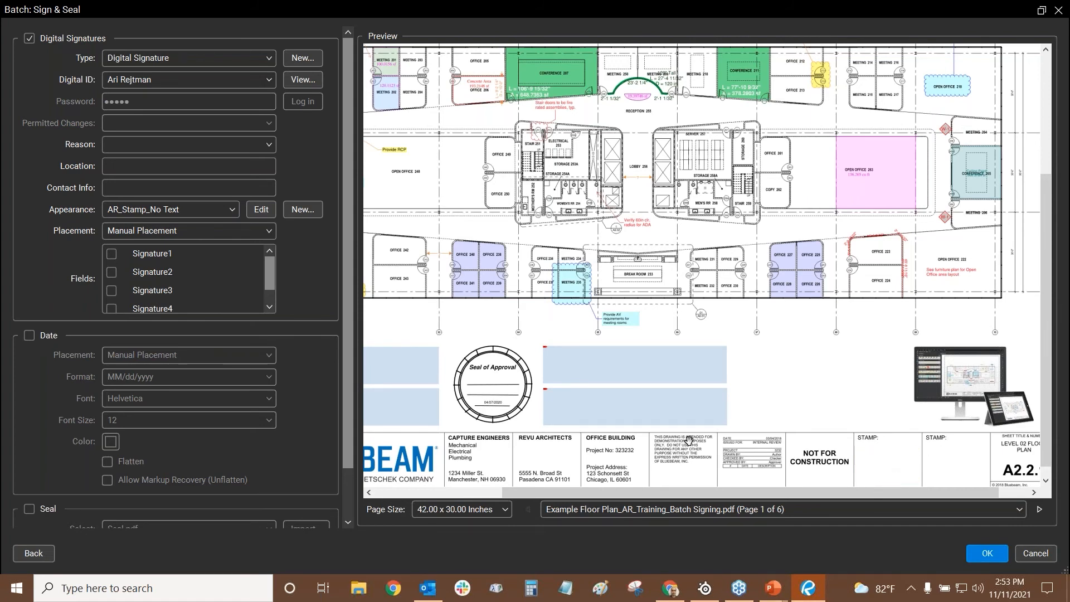
- Turn on the seal and choose Stamp_Training.pdf as the seal file
scroll(22, 283, "down", 1)
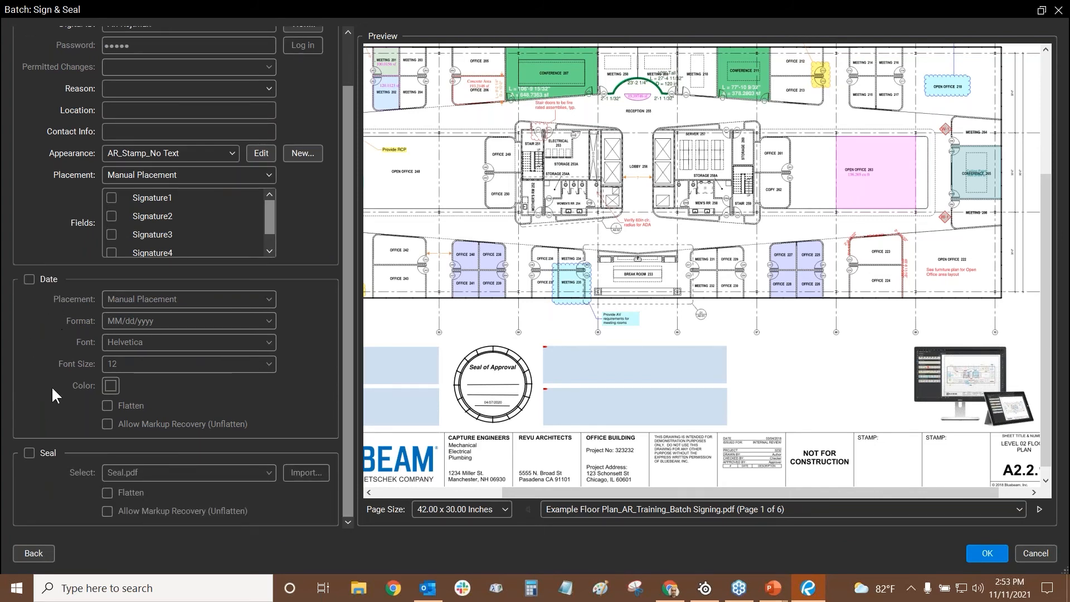
left_click(30, 452)
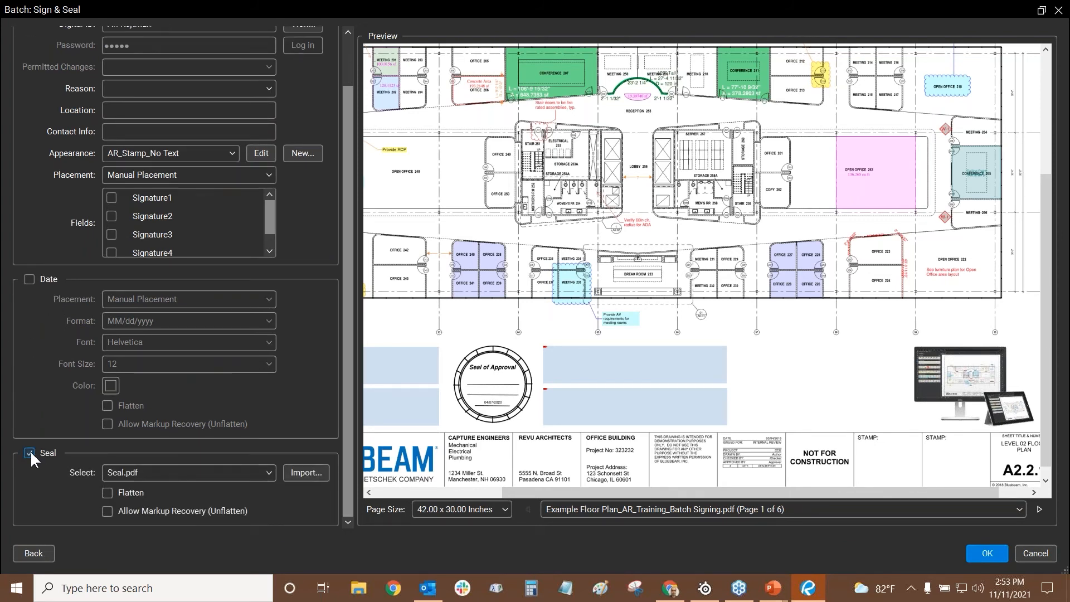
left_click(222, 471)
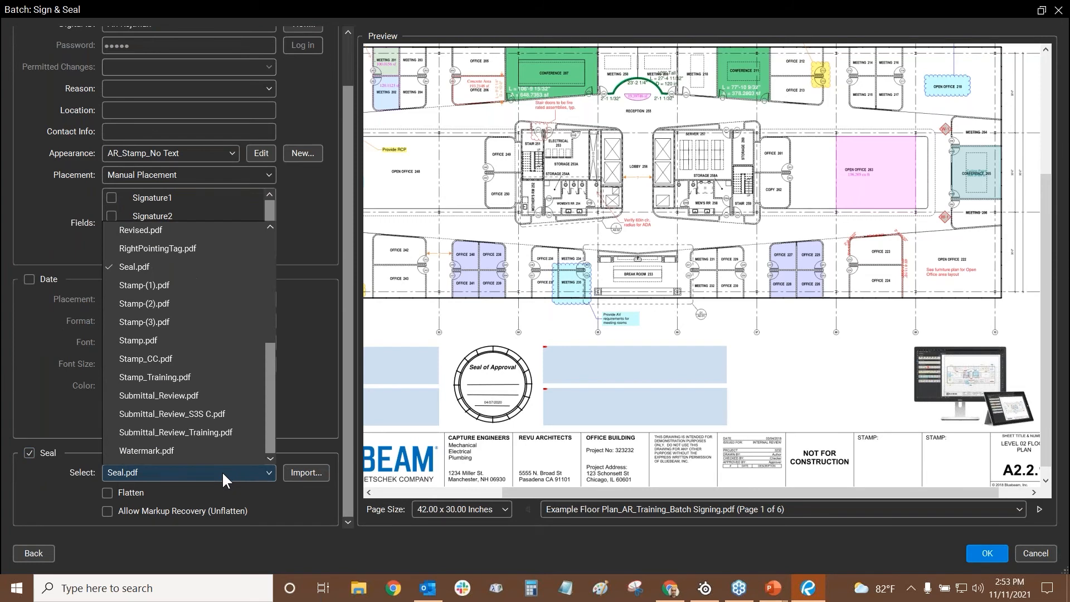
left_click(206, 378)
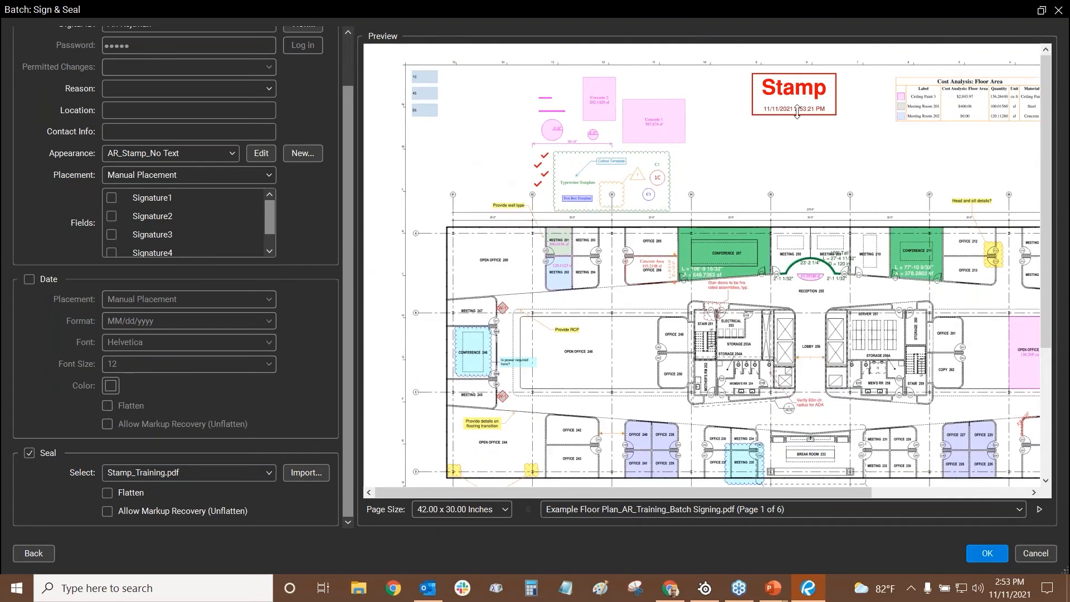
- Move the Stamp_Training seal from the top of the sheet to the title block's STAMP boxes
left_click_drag(792, 105, 940, 444)
left_click_drag(888, 312, 695, 103)
left_click_drag(741, 237, 792, 379)
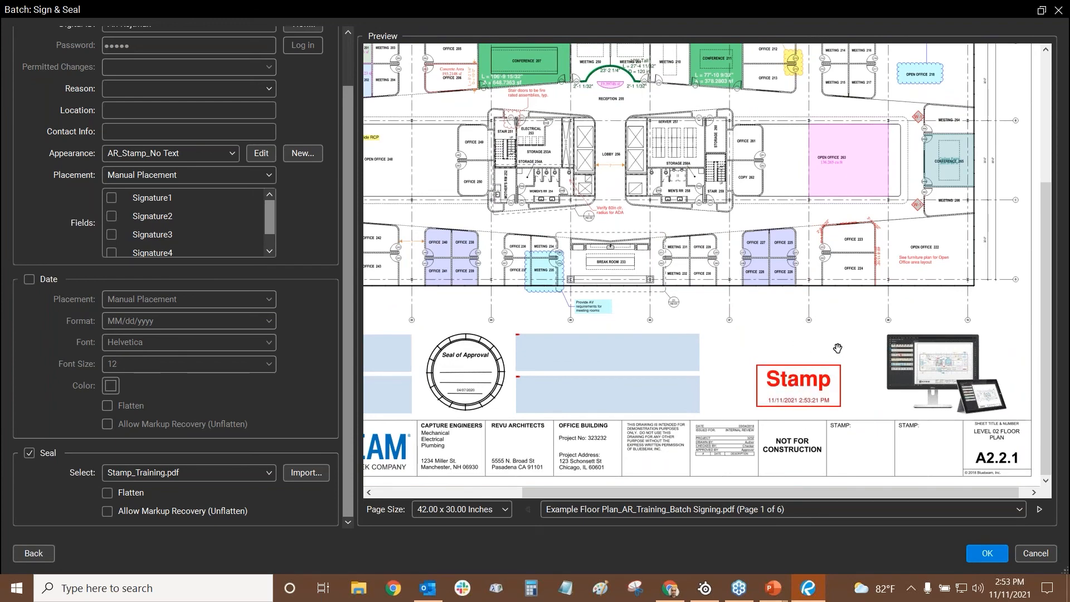
left_click_drag(839, 348, 787, 287)
left_click_drag(788, 401, 872, 459)
- Change the seal file to Seal.pdf, shrink the seal and place it in the blank area above the STAMP boxes
left_click(233, 481)
scroll(219, 360, "up", 5)
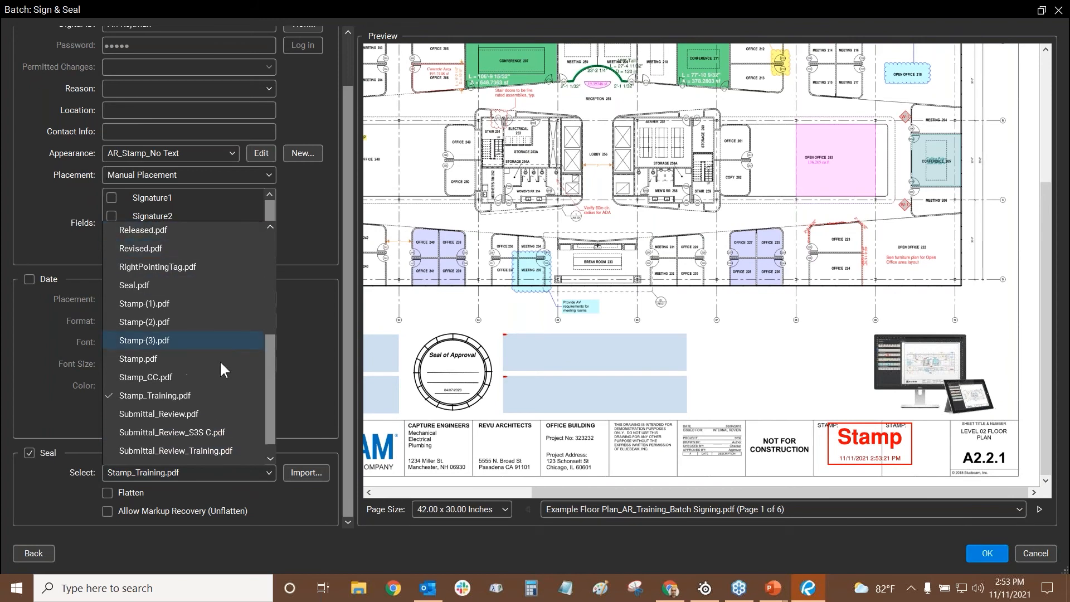
scroll(169, 334, "down", 5)
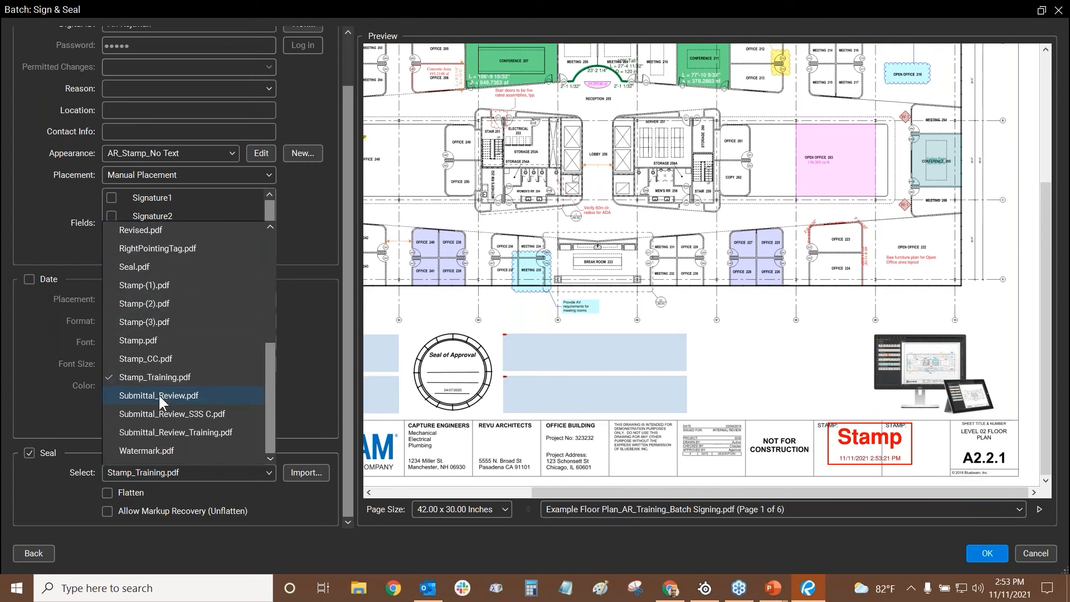
left_click(155, 268)
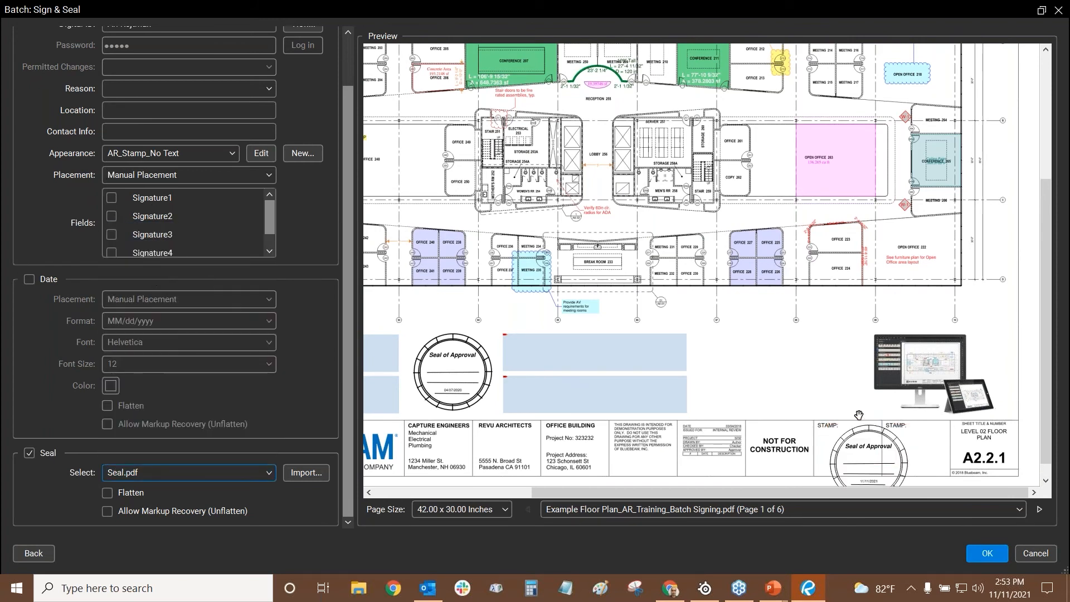
left_click_drag(909, 464, 811, 357)
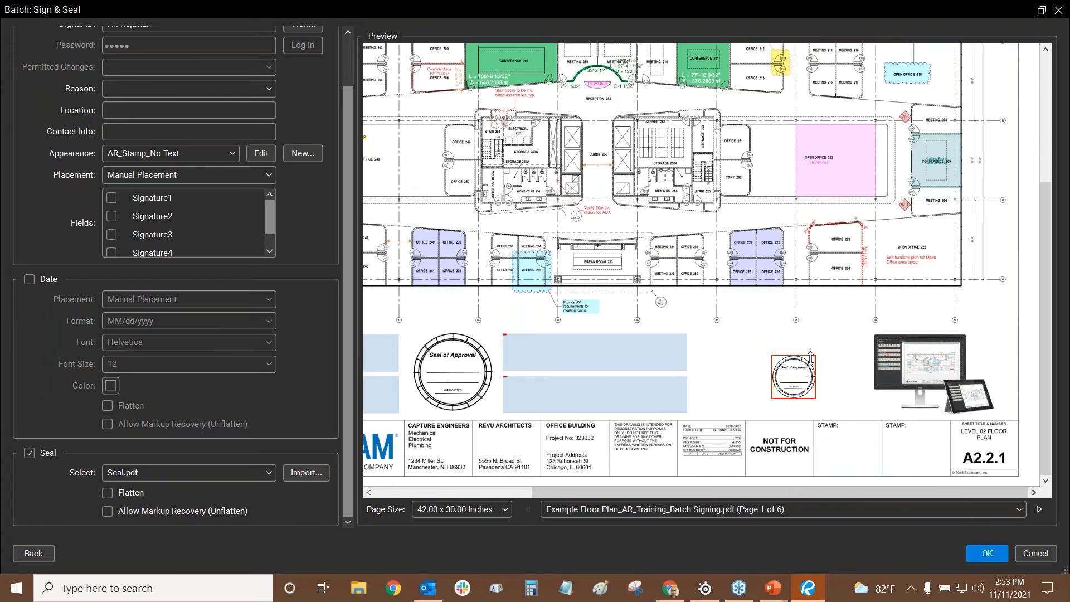
- Switch the signature type to Document Certification and review the choices for permitted changes
scroll(216, 55, "up", 2)
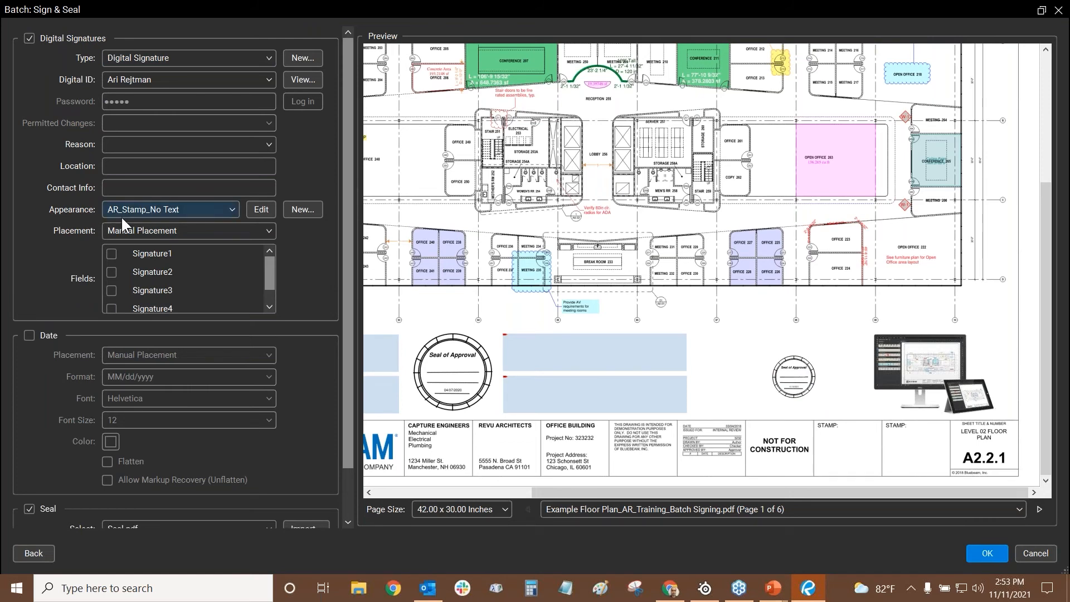
left_click(159, 56)
left_click(138, 96)
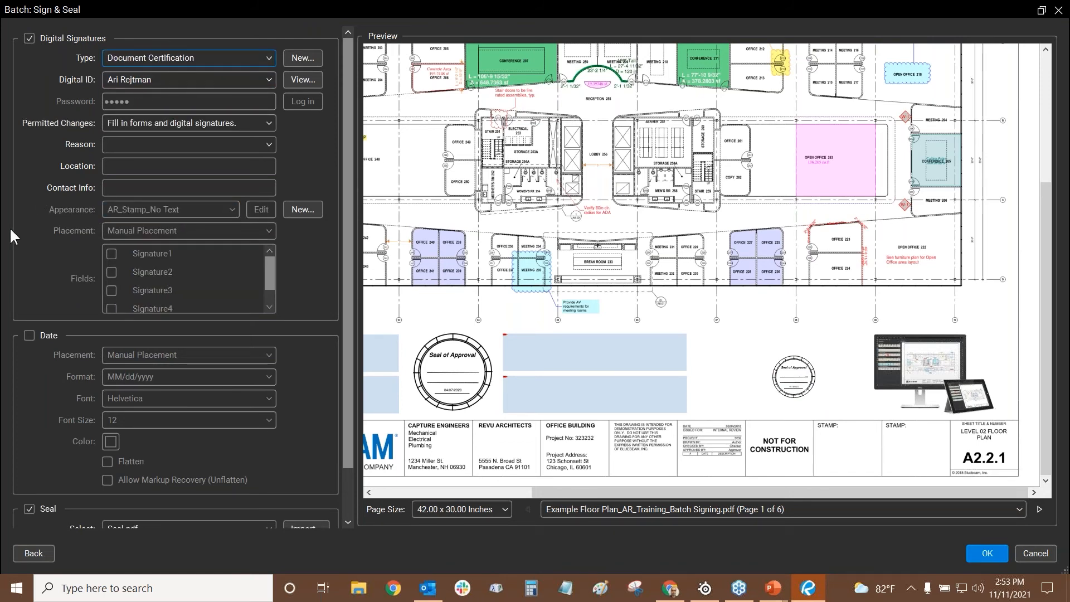
left_click(163, 120)
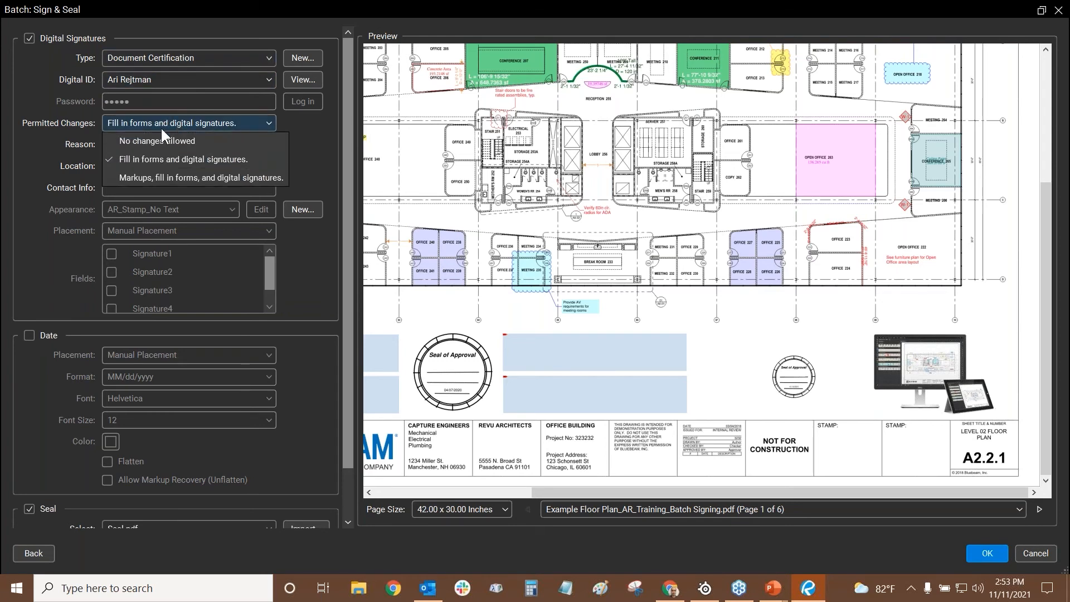
left_click(13, 160)
- Move the round seal down into the title block's first STAMP box
scroll(74, 419, "down", 2)
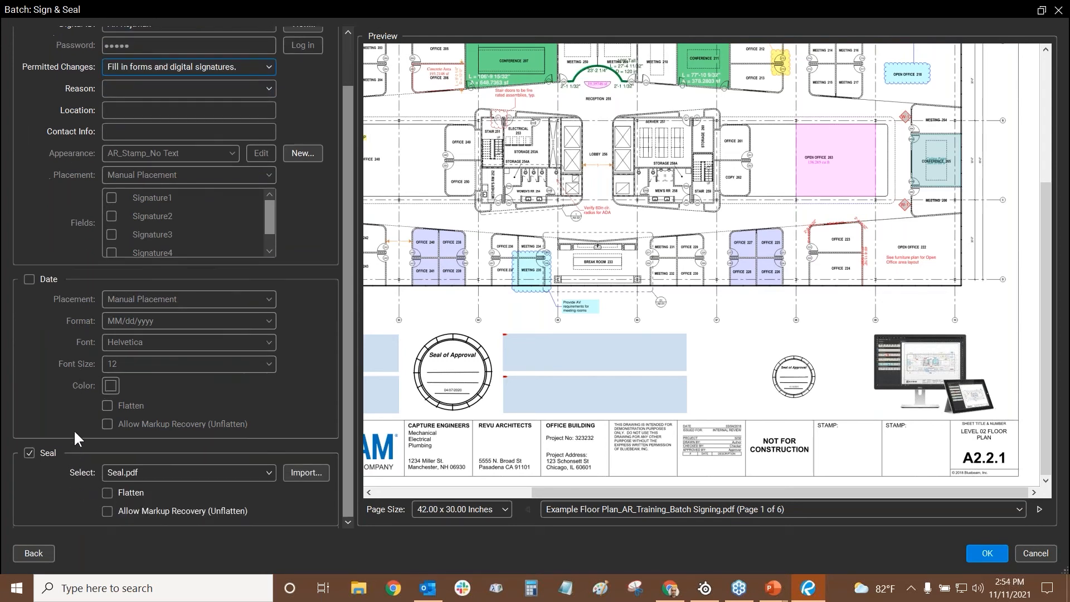
left_click_drag(794, 377, 860, 453)
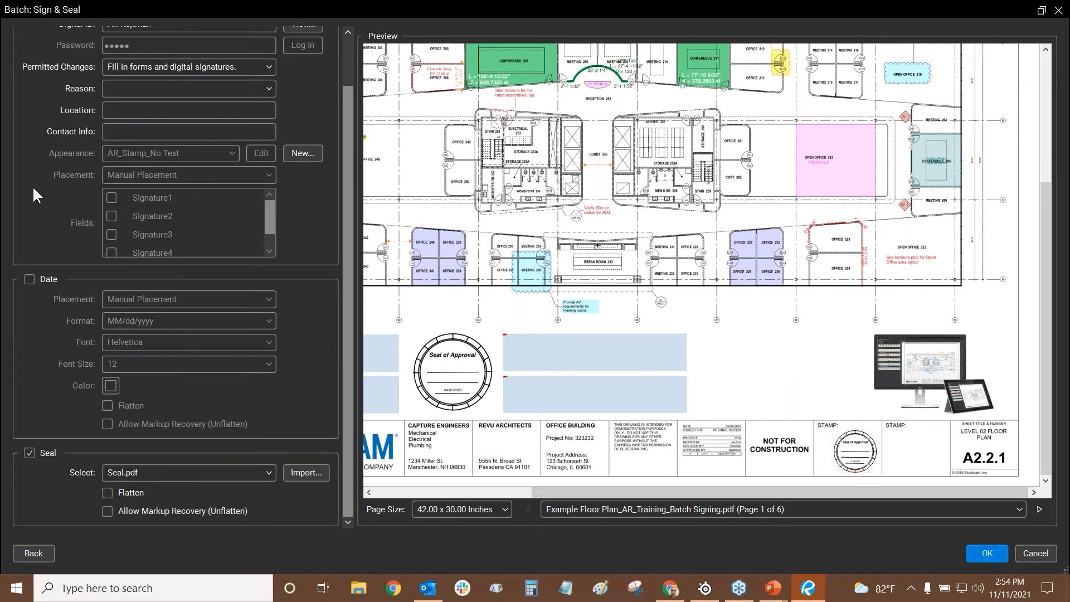
- Set the signature type back to Digital Signature with the No Text_Stamp Only appearance
scroll(59, 149, "up", 2)
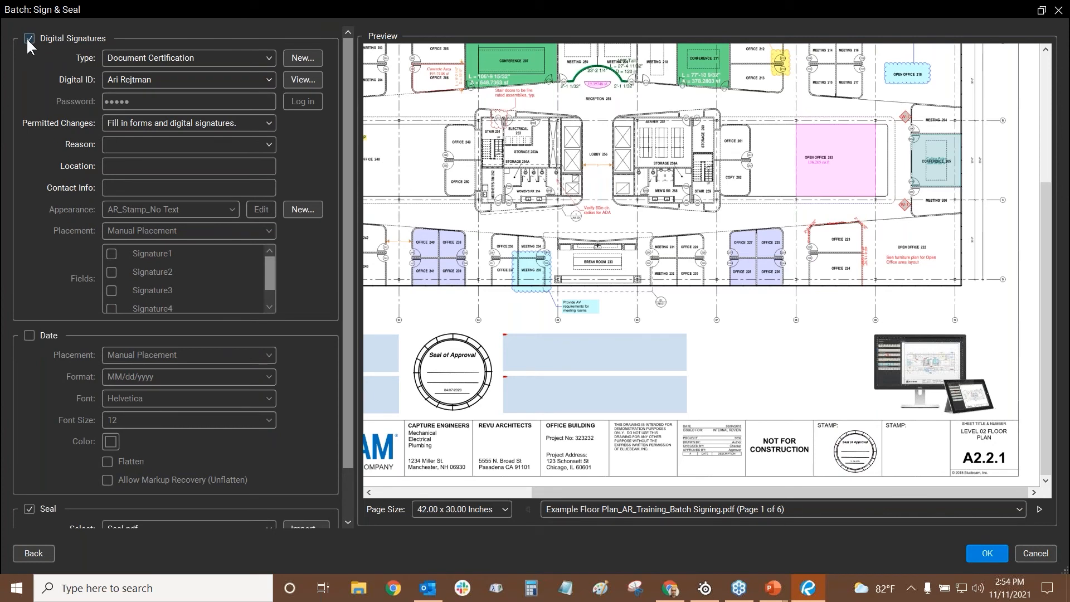
left_click(173, 56)
left_click(142, 76)
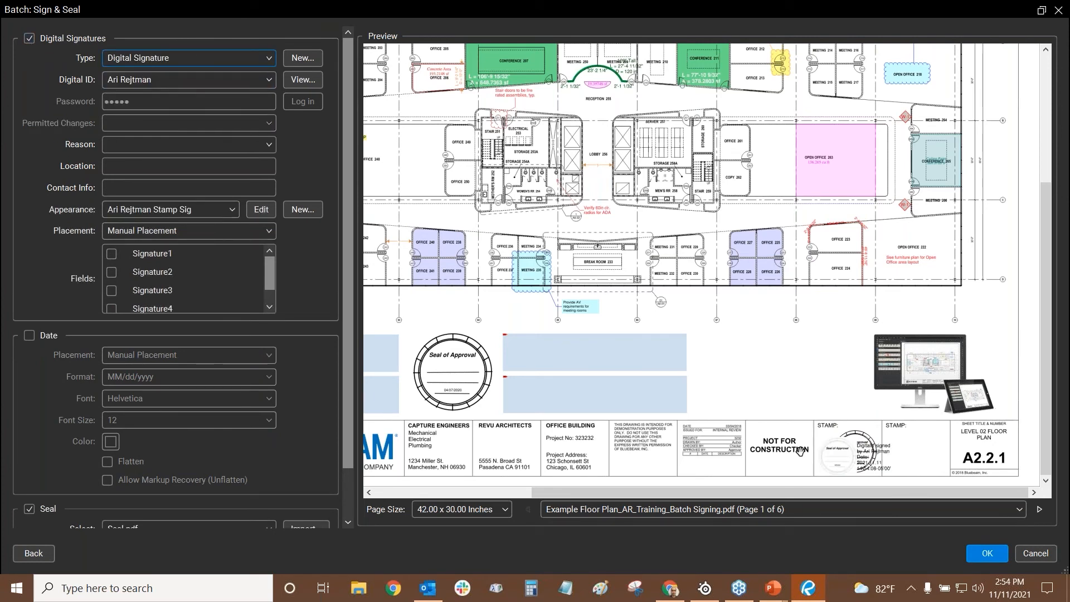
left_click(179, 210)
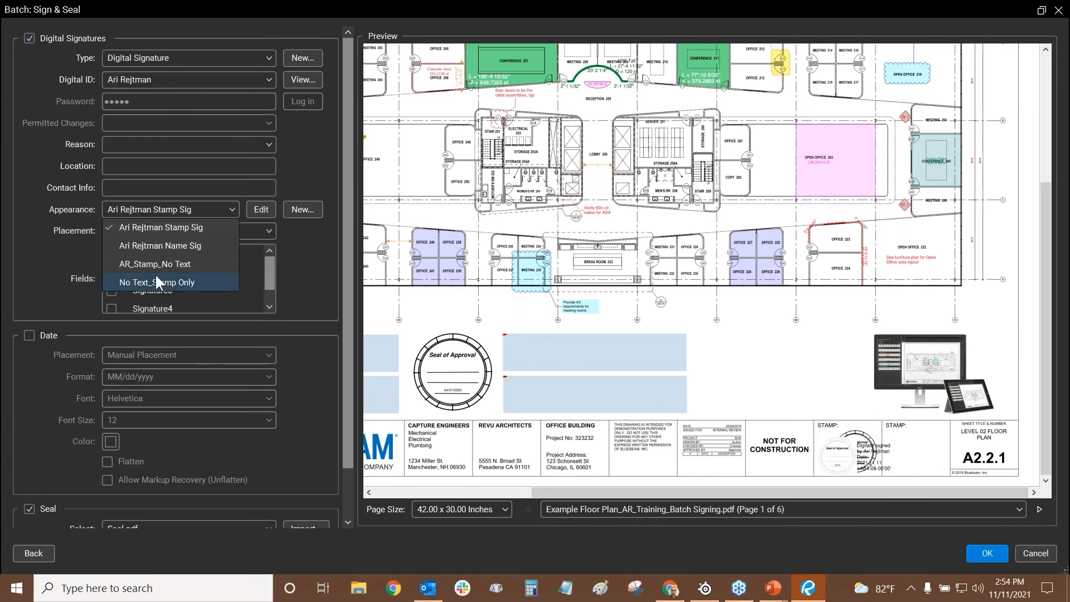
left_click(157, 282)
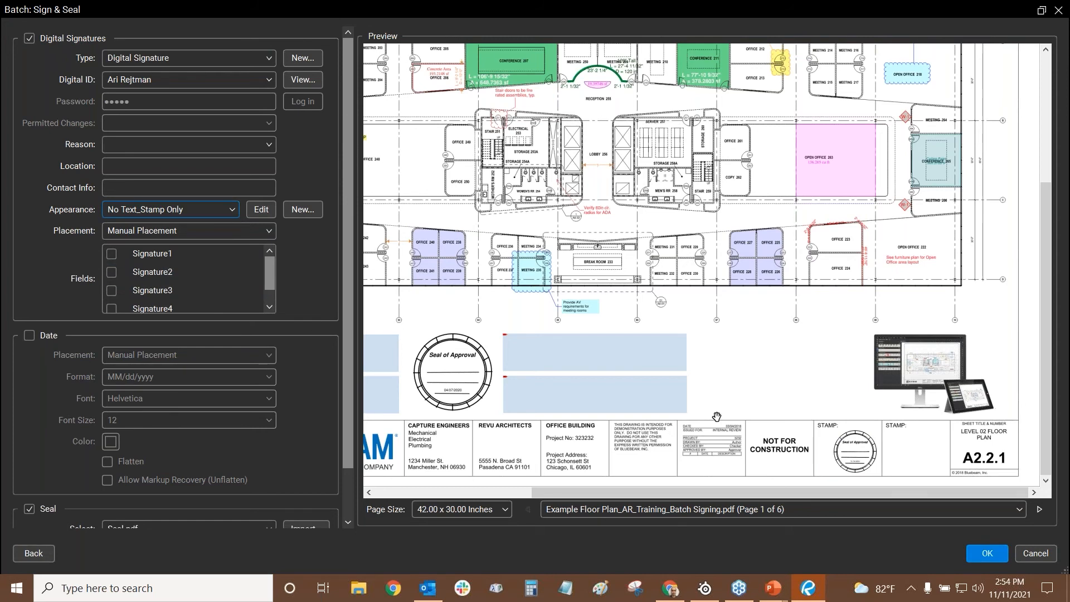
left_click(835, 455)
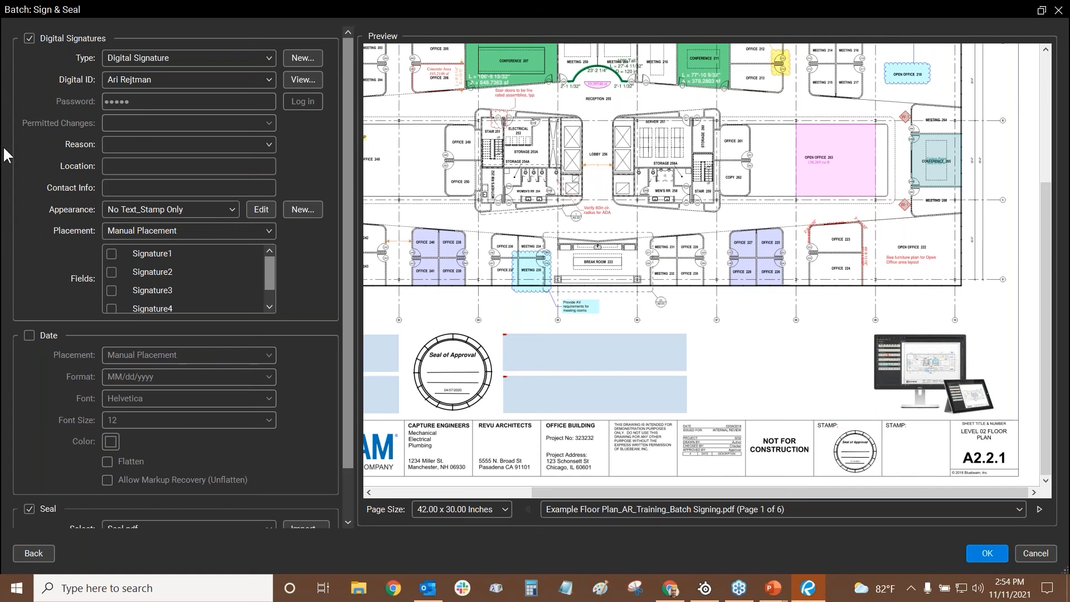
- Preview the seal and signature placement on page 2 of 6 and run the batch sign and seal
scroll(22, 212, "down", 1)
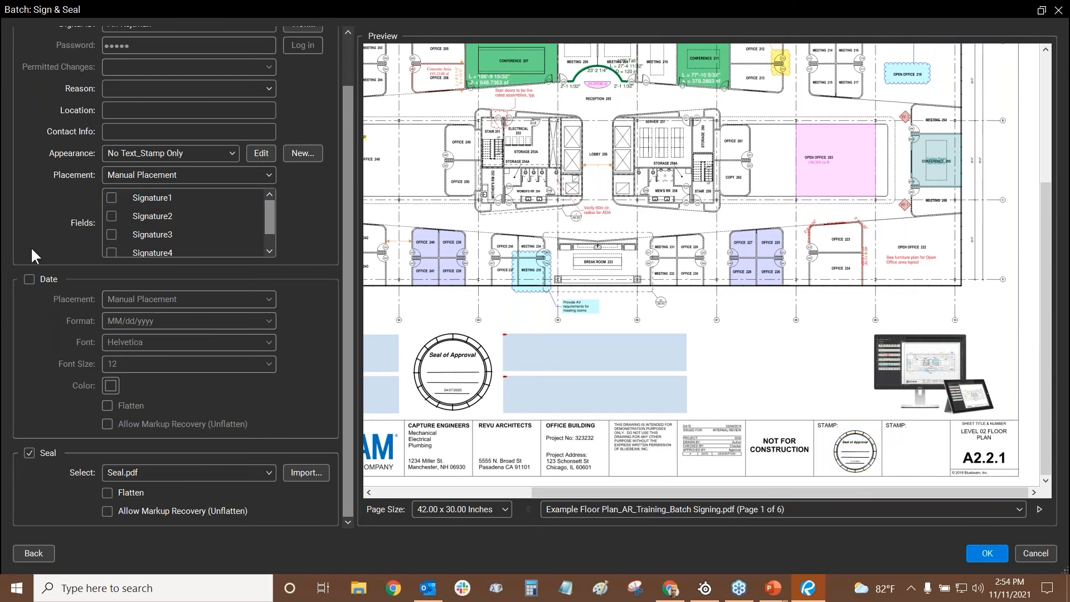
scroll(25, 388, "up", 2)
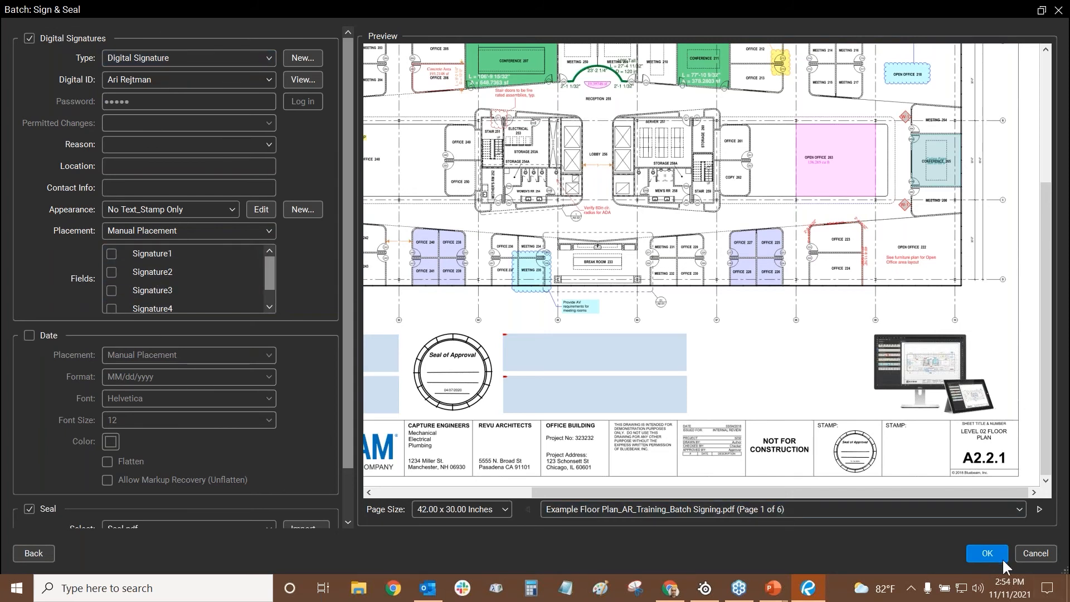
left_click(1020, 509)
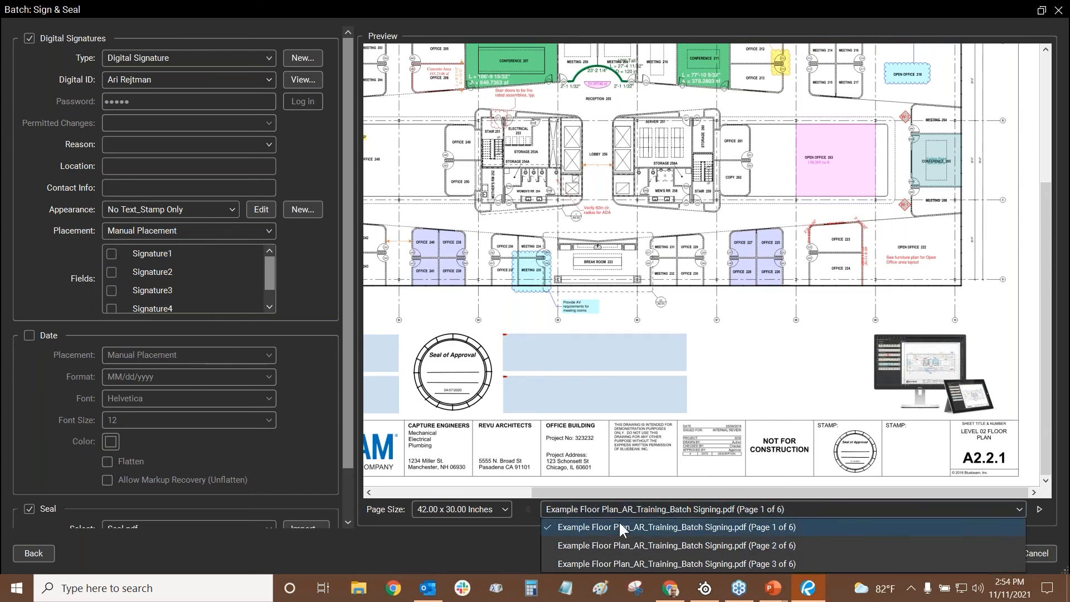
left_click(680, 549)
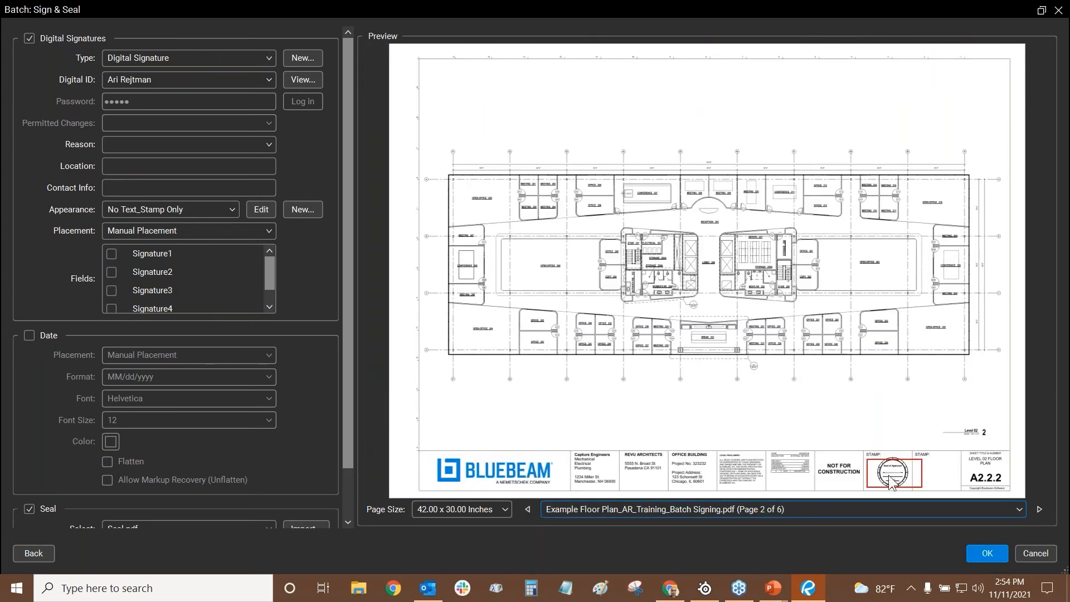
left_click(986, 553)
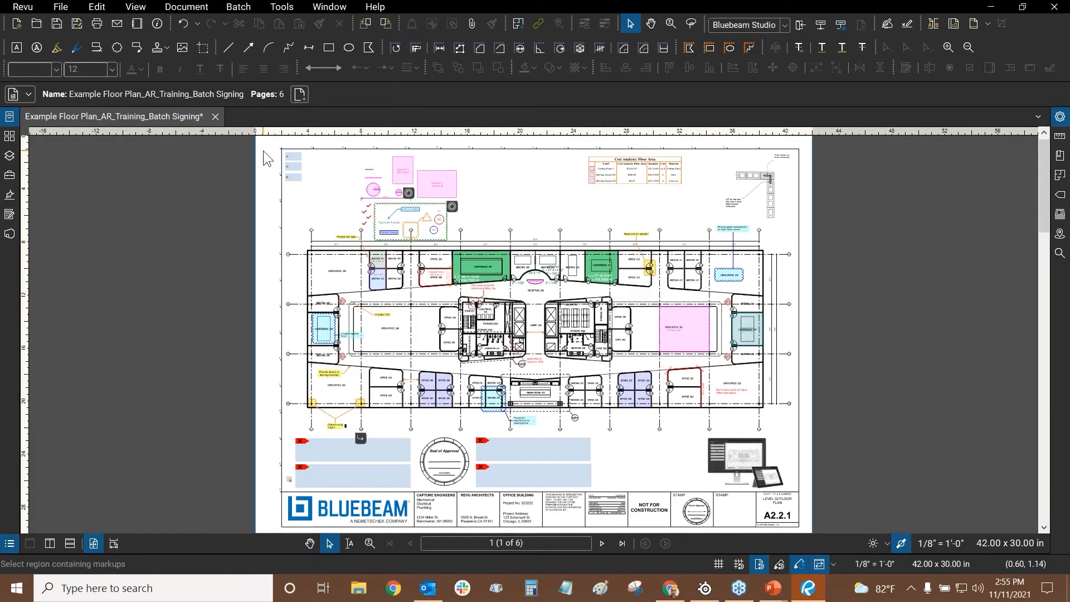
- Examine the signed seal in page 1's first STAMP box up close, including the actions available for its signature
left_click_drag(711, 511, 767, 369)
scroll(765, 376, "up", 5)
scroll(766, 390, "up", 2)
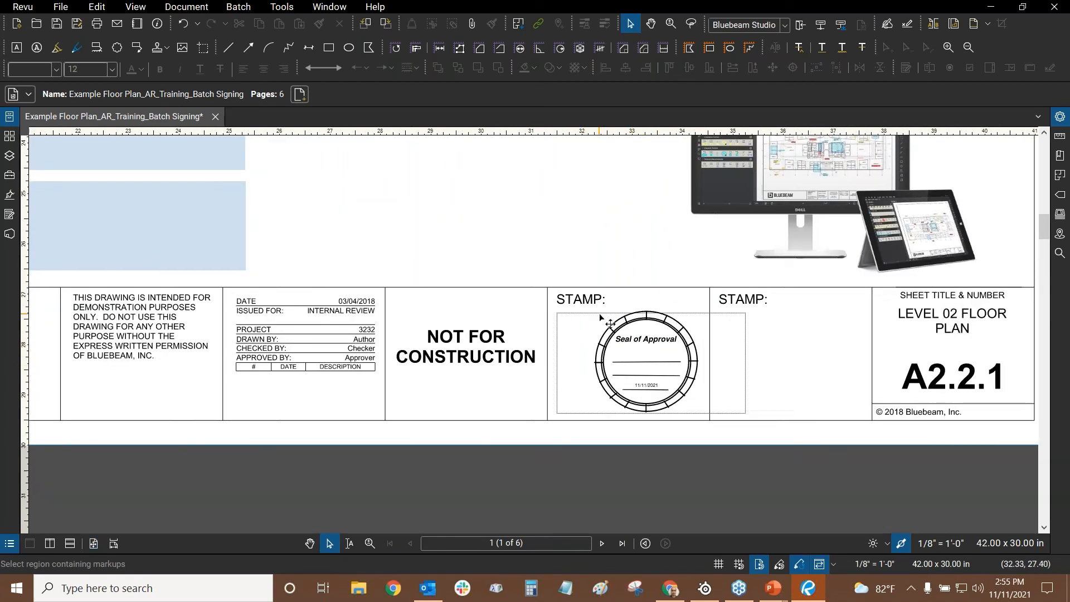
right_click(666, 359)
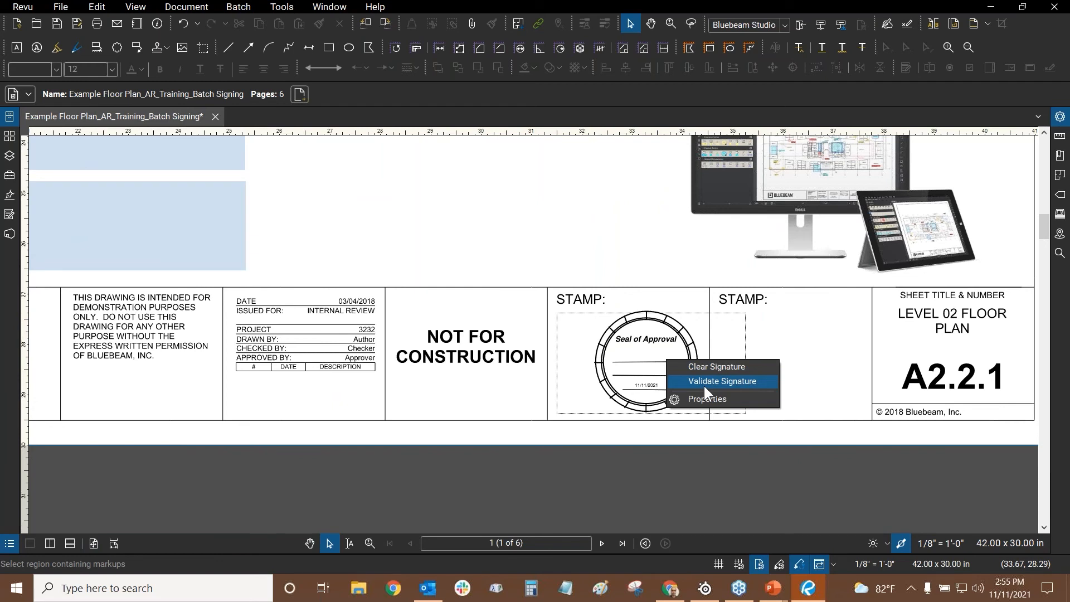
left_click(553, 159)
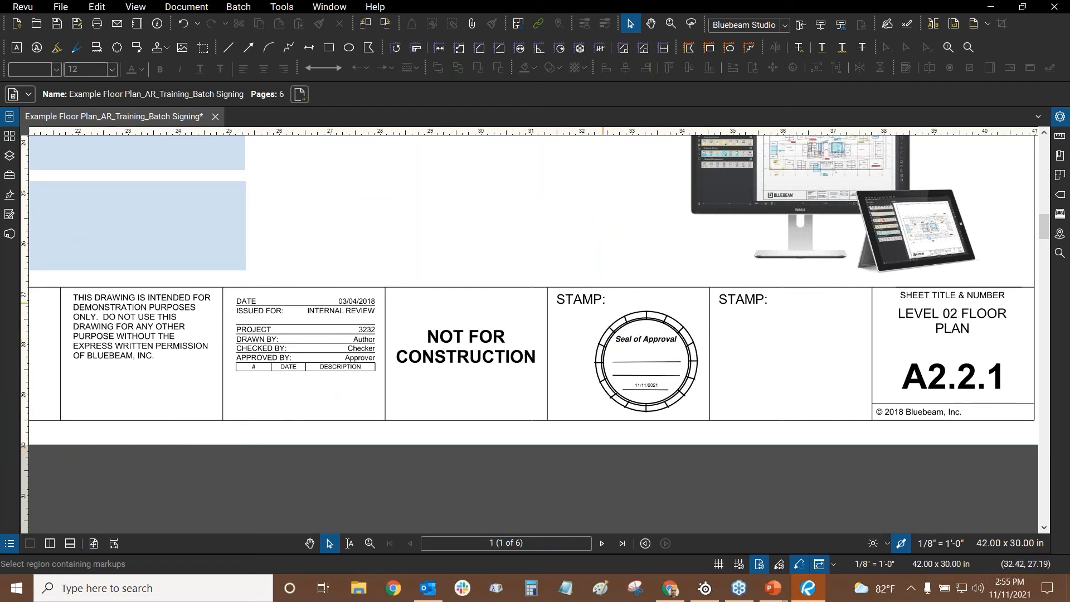
left_click(638, 360)
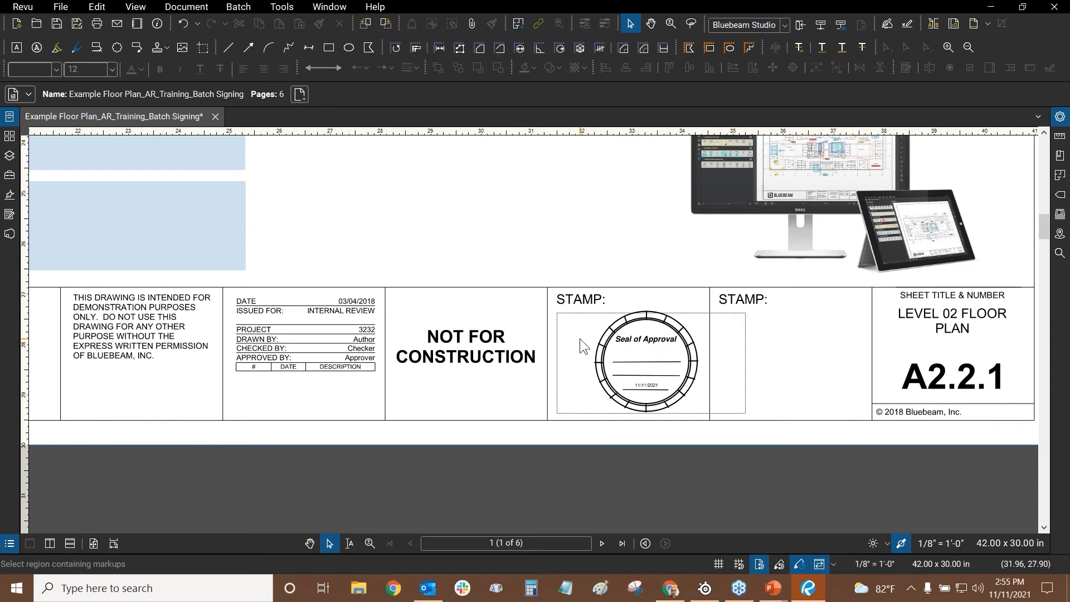
left_click(576, 211)
left_click_drag(582, 216, 793, 386)
left_click_drag(677, 302, 685, 303)
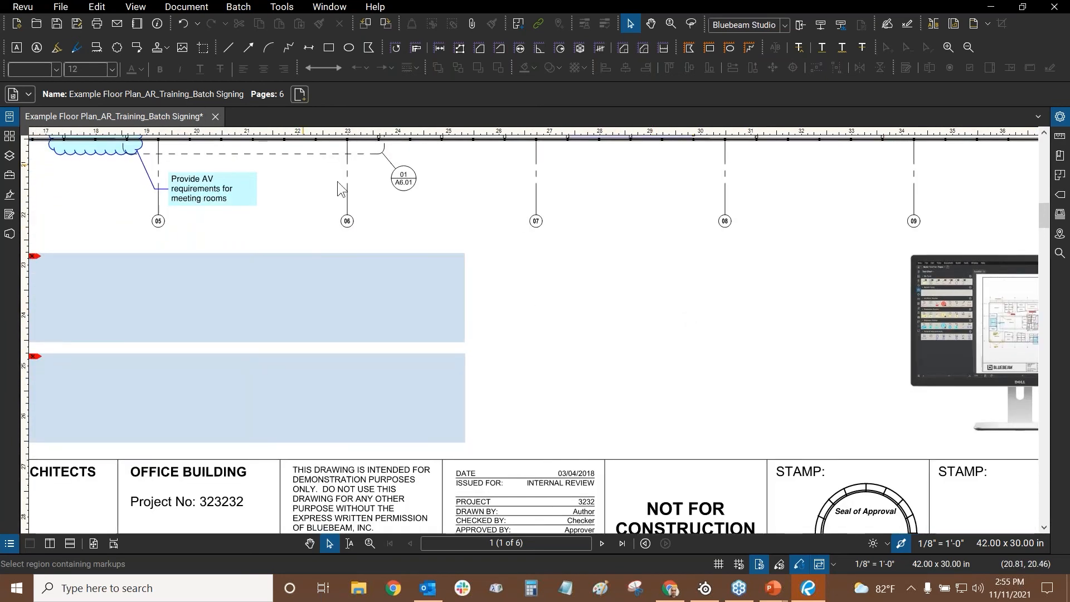
- Close the batch-signed copy and reopen the recent Example Floor Plan_AR_Training file
key("ctrl+9")
left_click(215, 117)
left_click(576, 356)
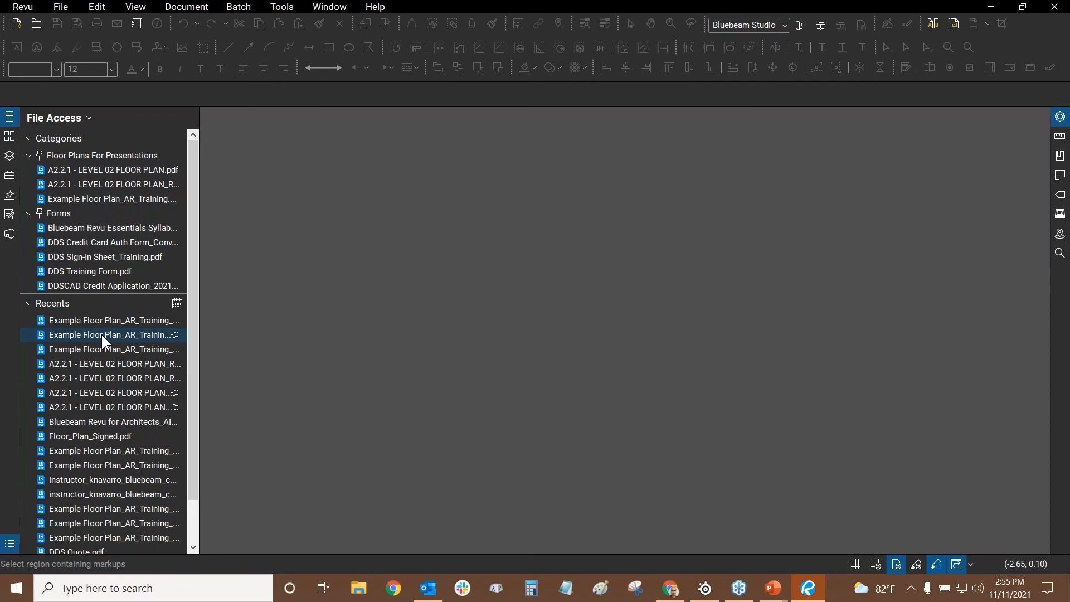
left_click(102, 335)
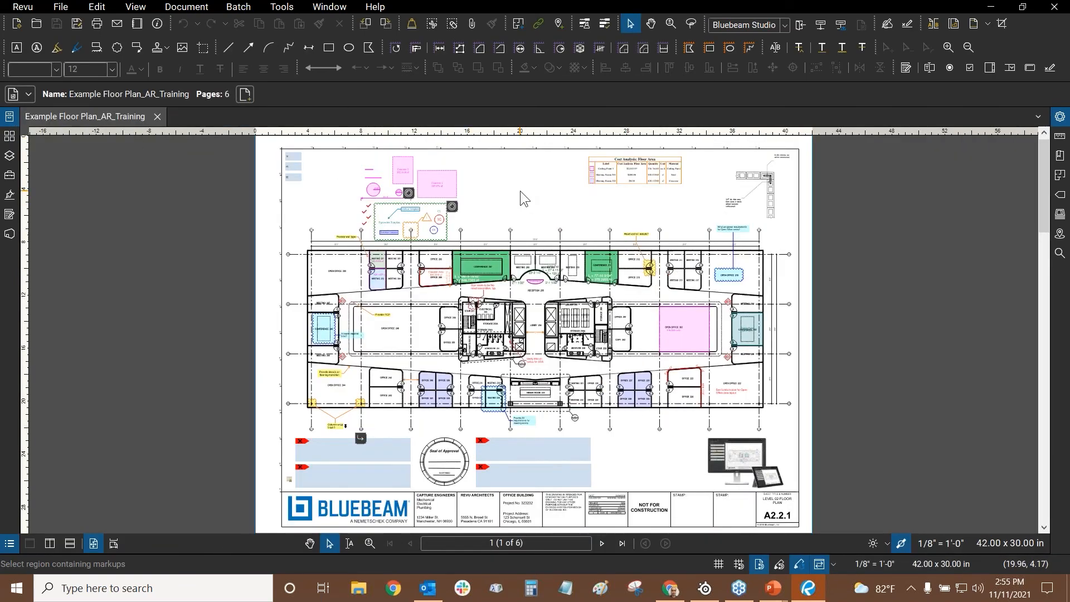
- Switch to Chrome and examine the Studio Session and Projects Comparison on the Bluebeam FAQs page, particularly the Sessions file size limit
key("alt+Tab")
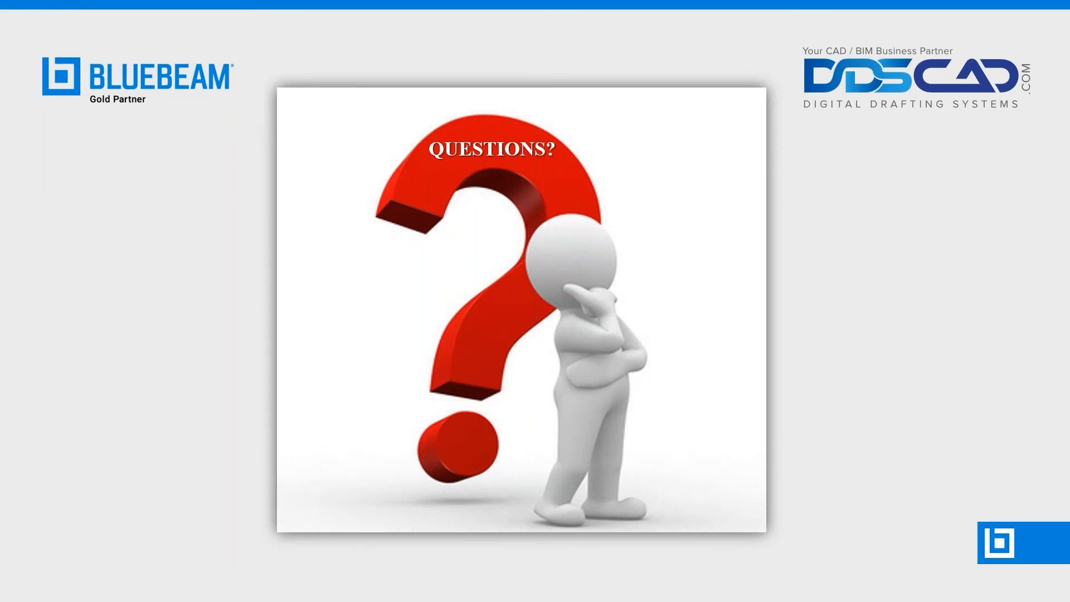
key("alt+Tab")
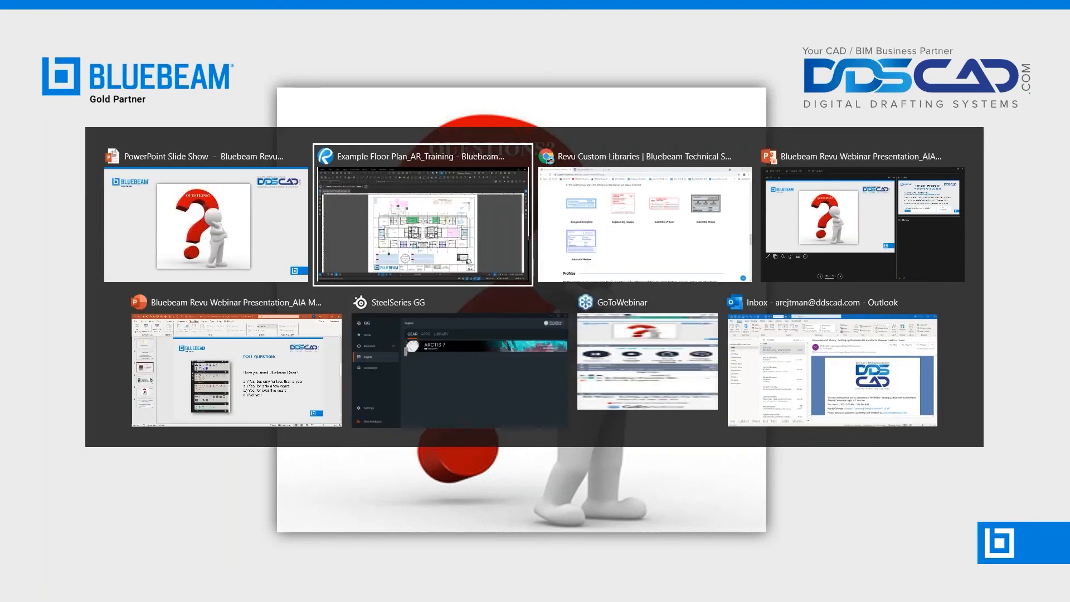
key("alt+Tab")
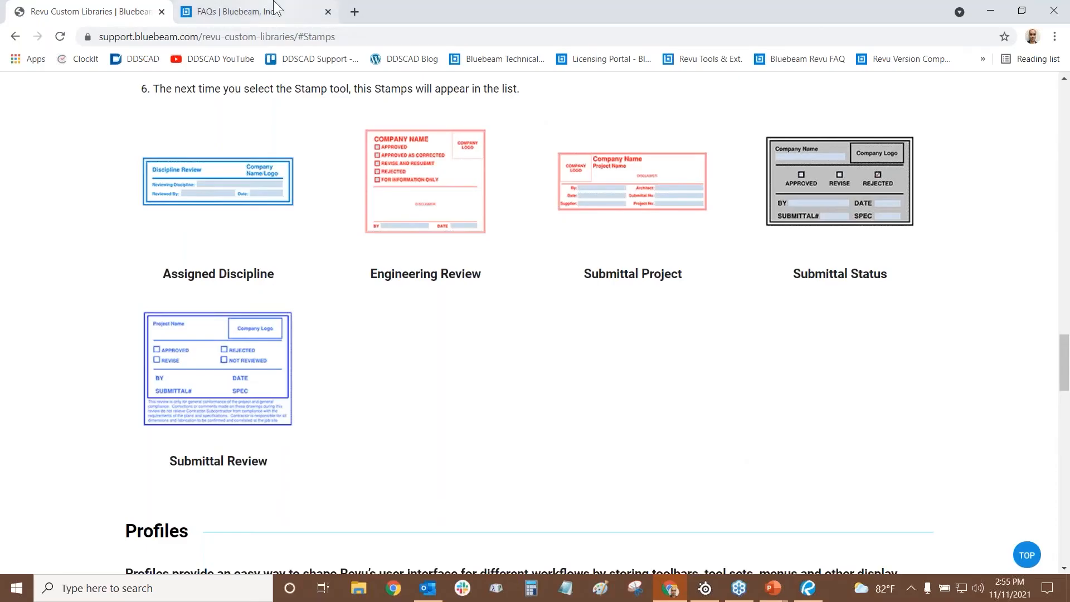
left_click(240, 11)
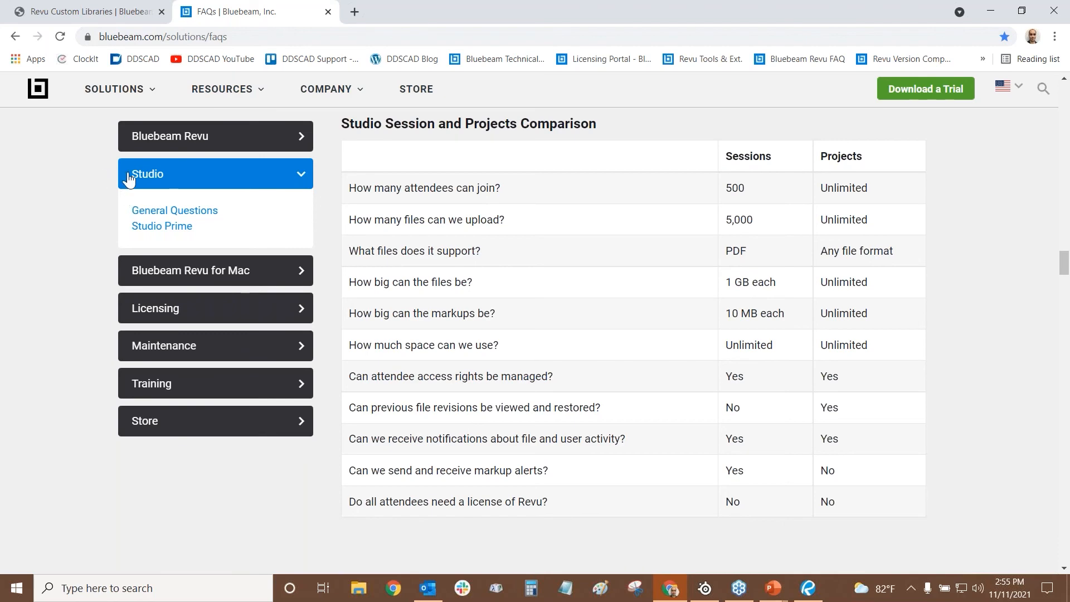
scroll(125, 199, "up", 5)
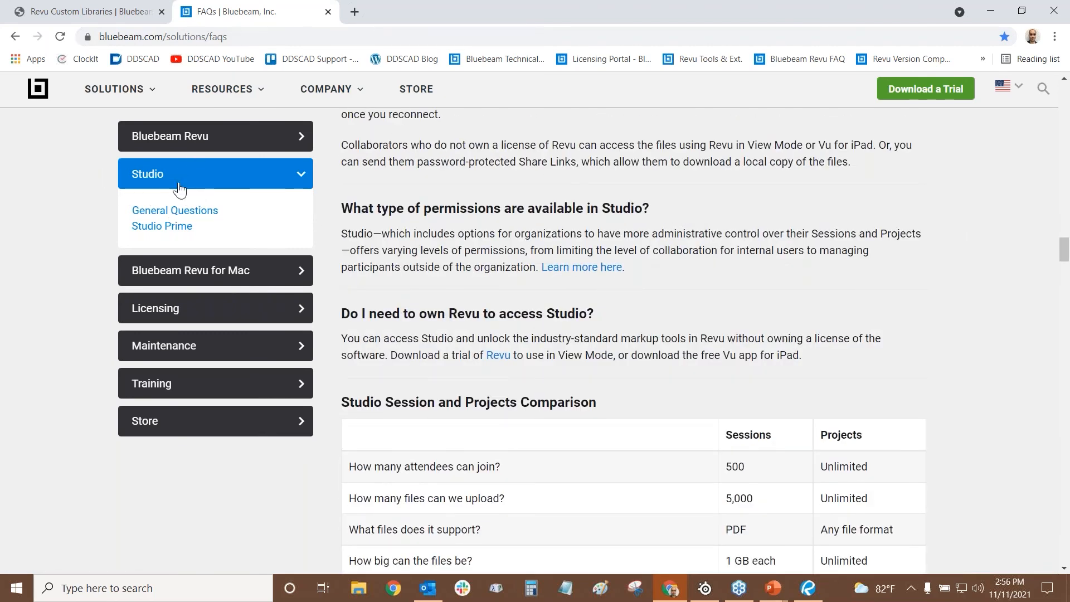
left_click(179, 216)
scroll(514, 218, "down", 10)
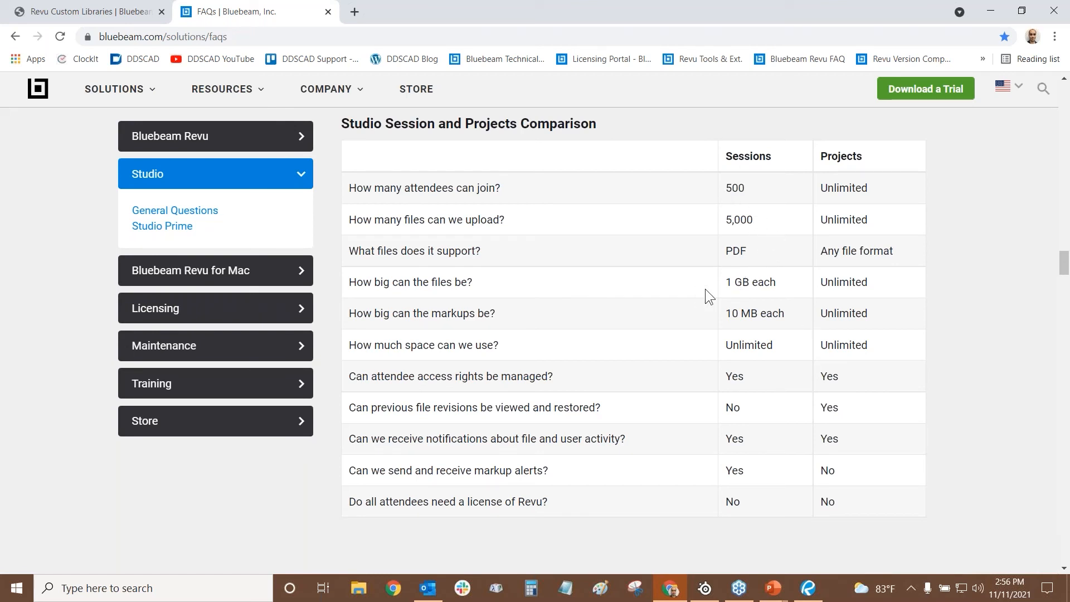
left_click_drag(725, 281, 790, 276)
left_click(770, 284)
- Switch back to the floor plan in Revu and show its page scale and measurement settings
key("alt+Tab")
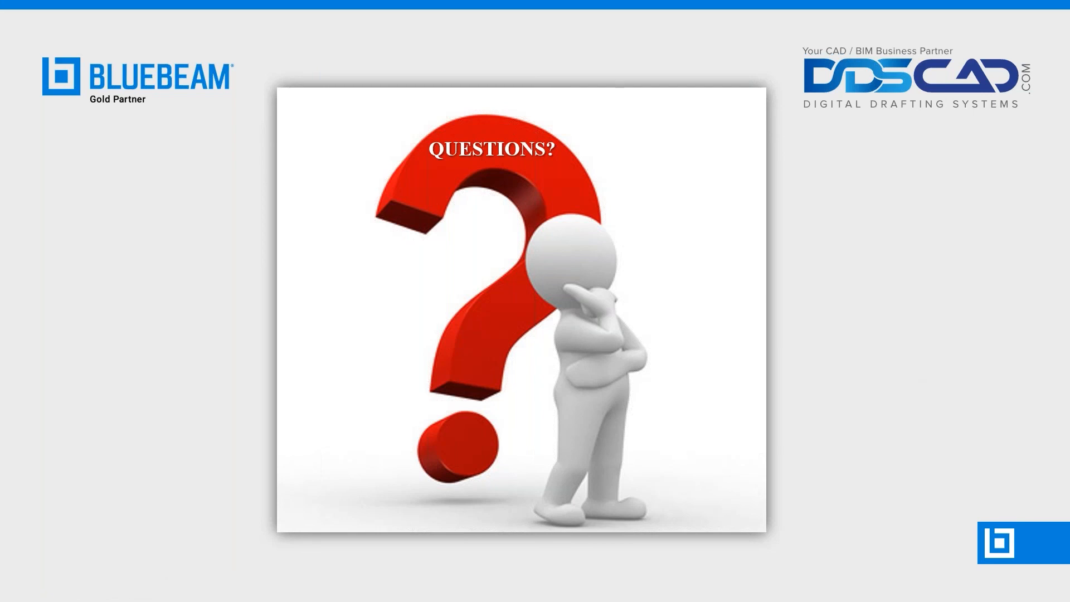
key("alt+Tab")
key("alt+Tab")
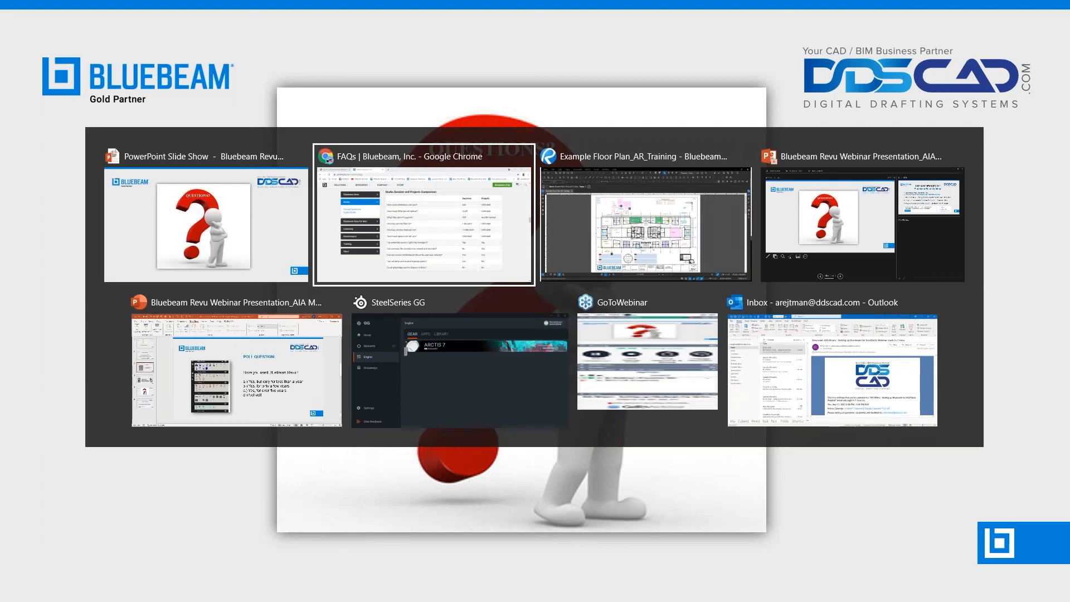
left_click(1060, 137)
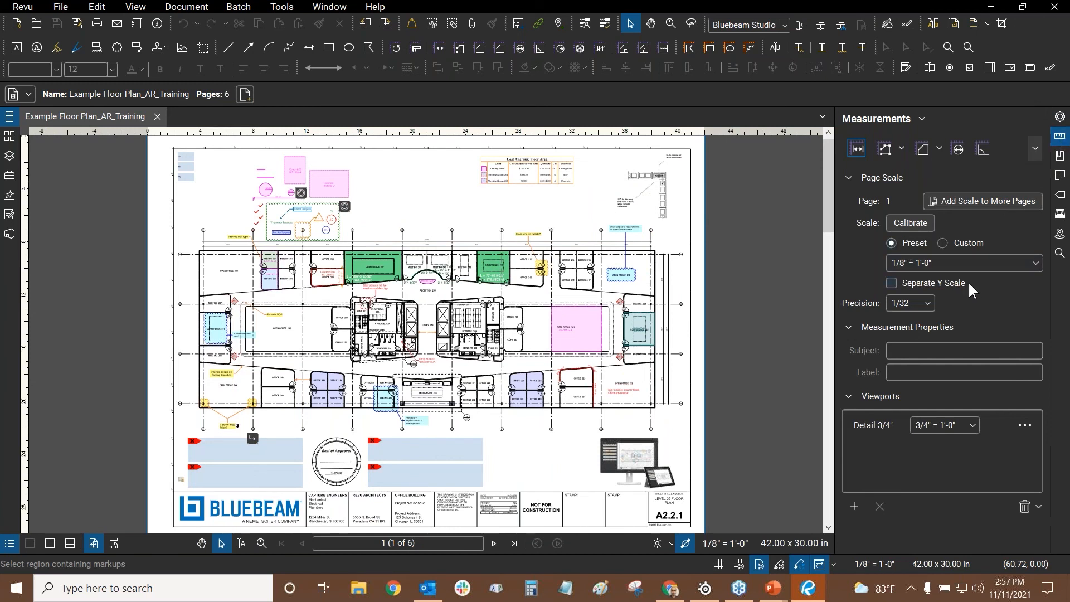
- Look through the preset page scales and show the custom scale settings for page 1
left_click(956, 263)
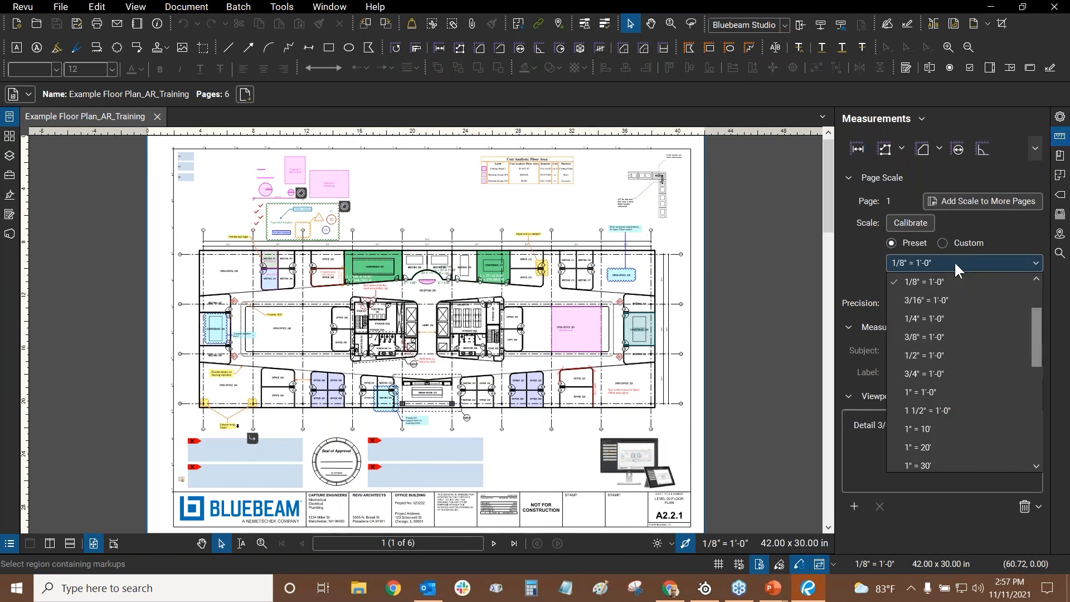
scroll(933, 335, "down", 5)
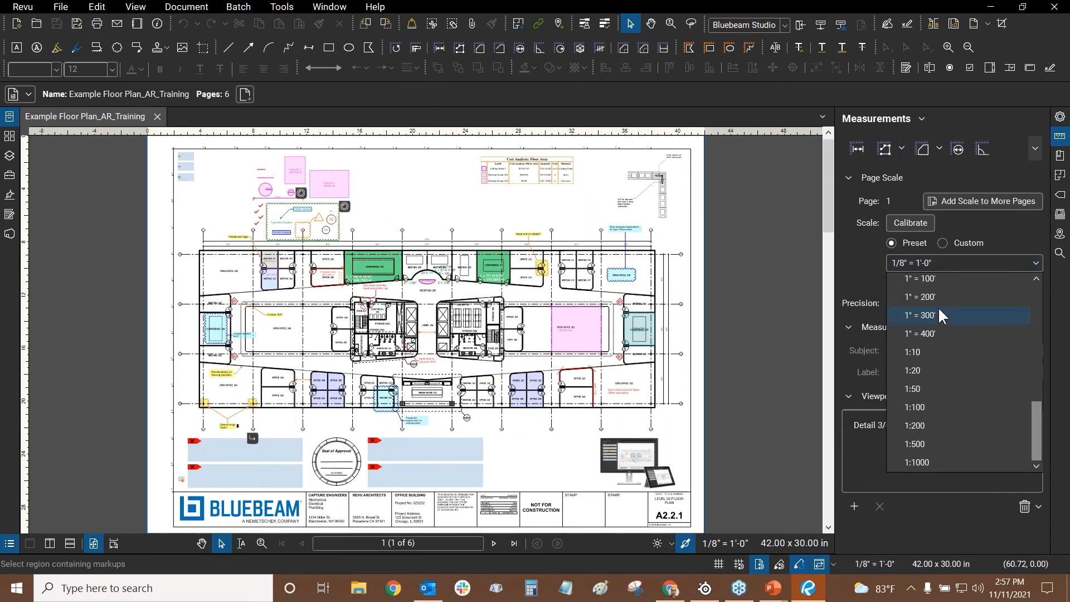
scroll(948, 423, "up", 6)
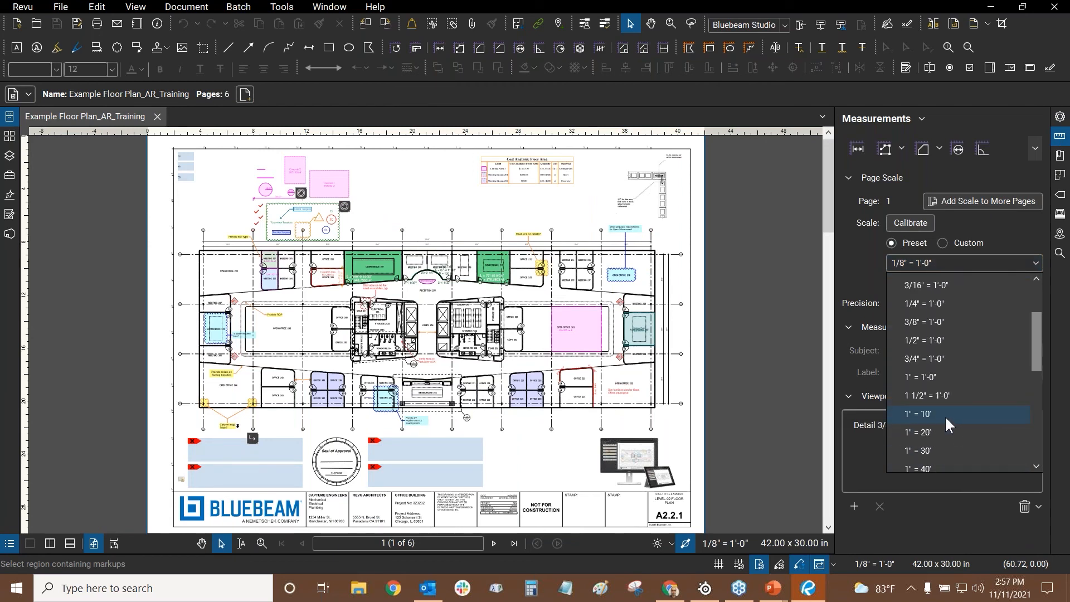
left_click(853, 249)
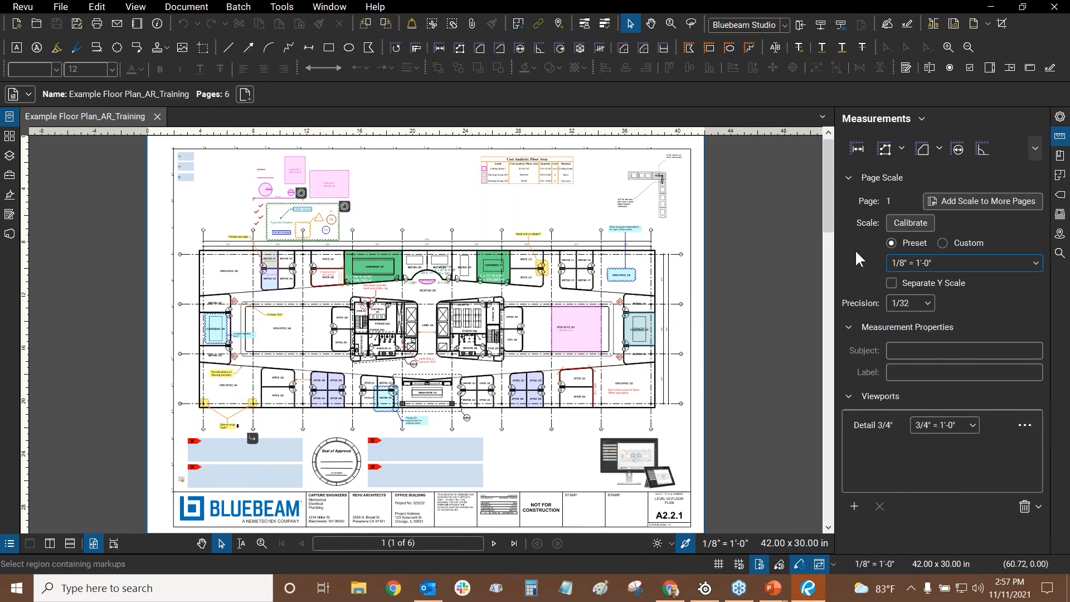
left_click(940, 244)
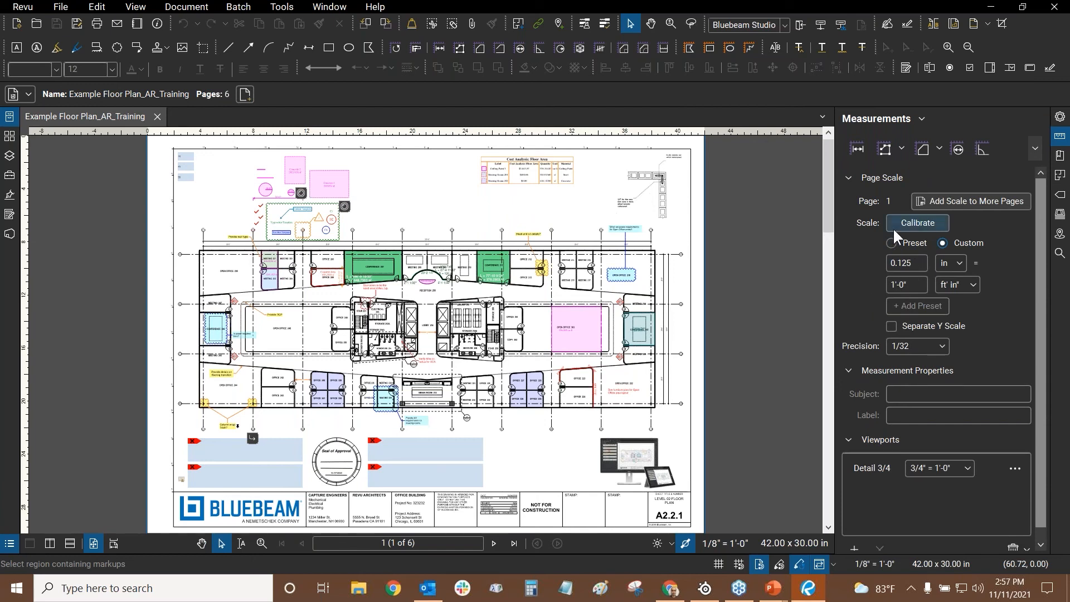
- Start calibrating page 1's scale by picking both ends of the 30'-0" dimension between grid lines 05 and 06
scroll(423, 234, "up", 5)
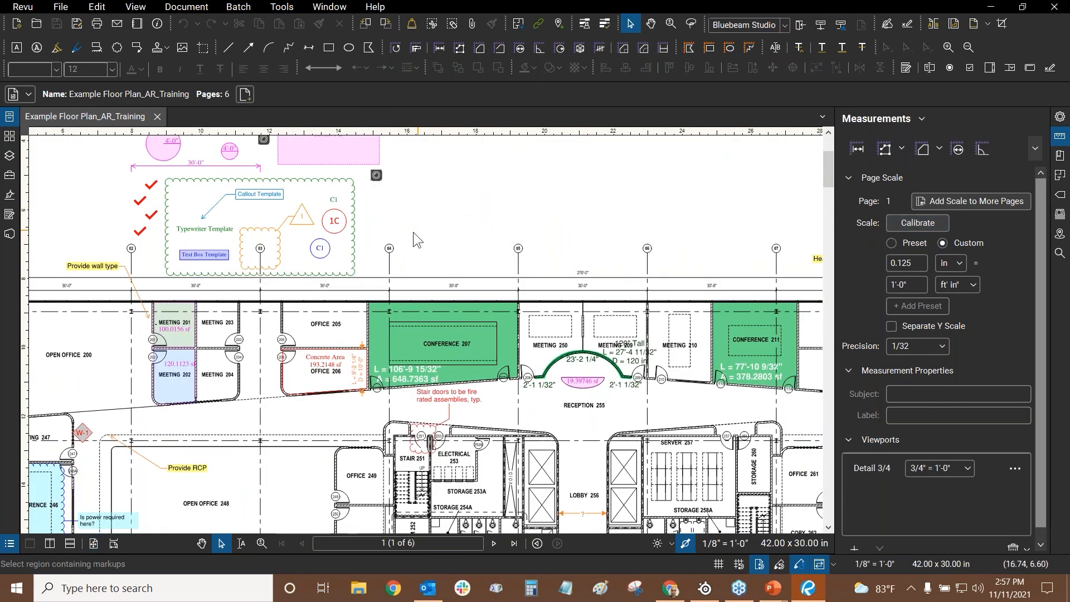
scroll(413, 232, "up", 3)
left_click(903, 224)
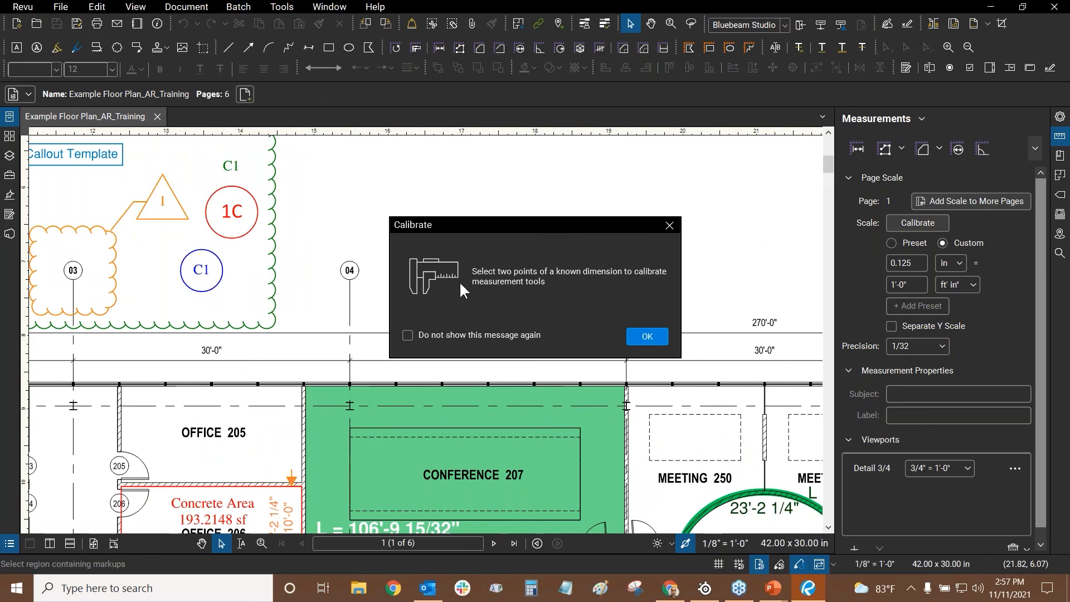
left_click(657, 333)
scroll(534, 251, "right", 5)
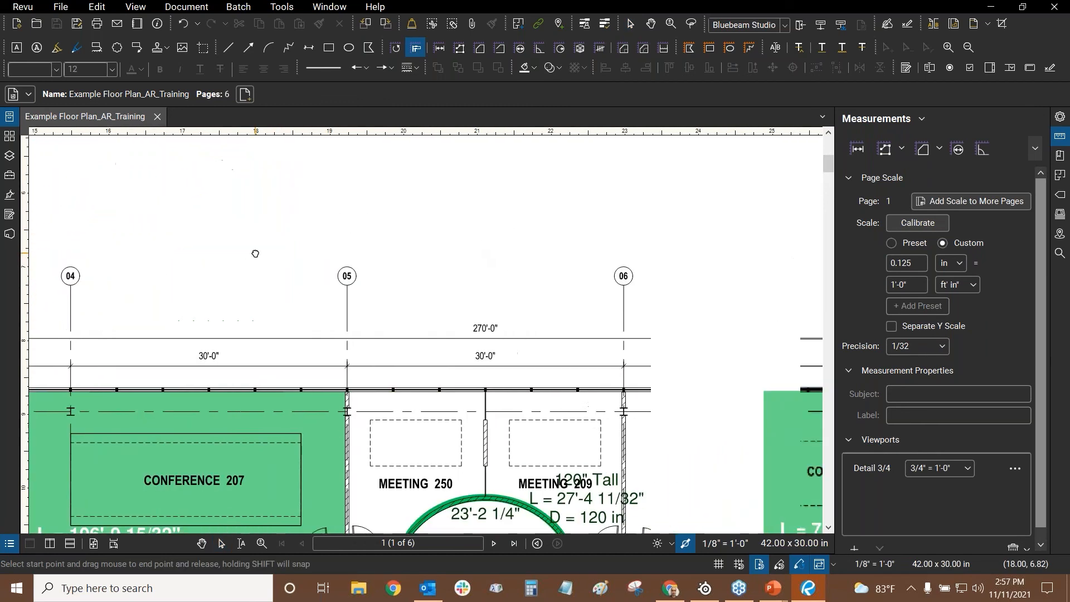
scroll(366, 353, "up", 6)
scroll(293, 350, "up", 5)
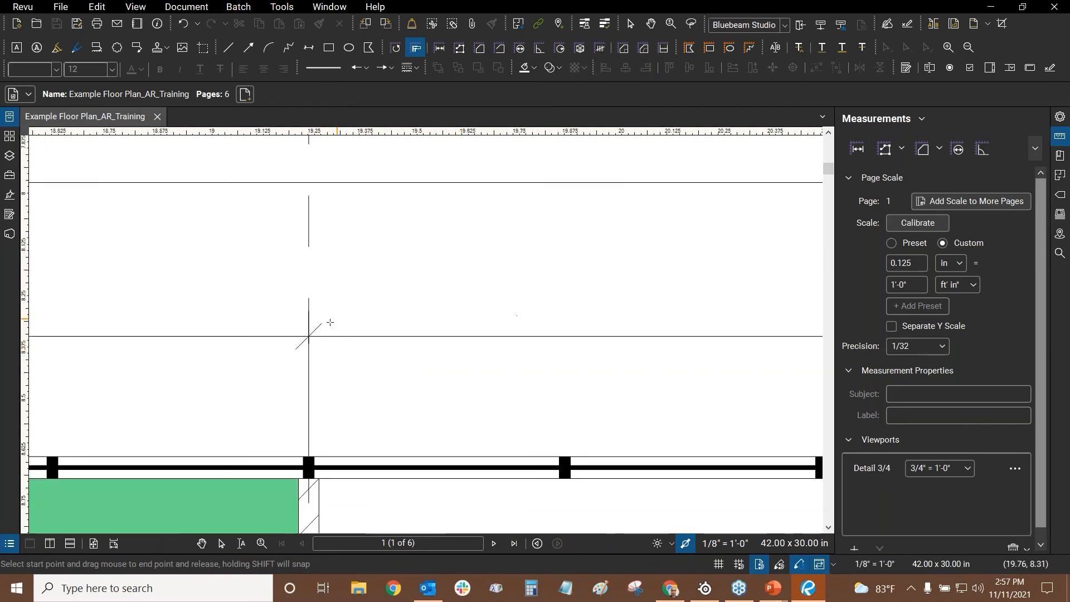
left_click(318, 332)
scroll(319, 332, "down", 7)
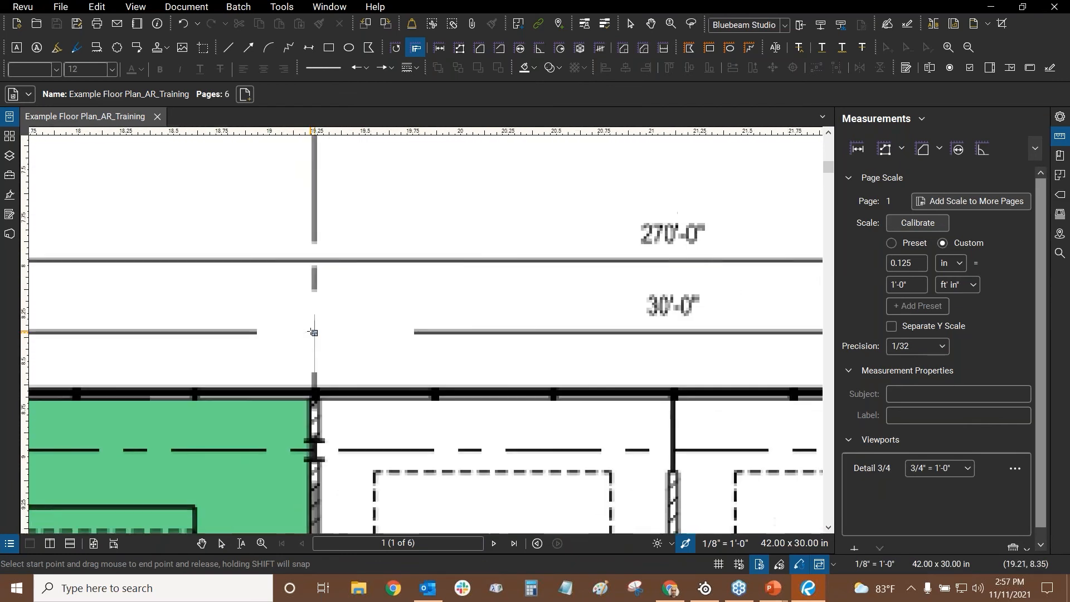
scroll(641, 312, "right", 2)
scroll(645, 334, "up", 3)
scroll(674, 334, "up", 3)
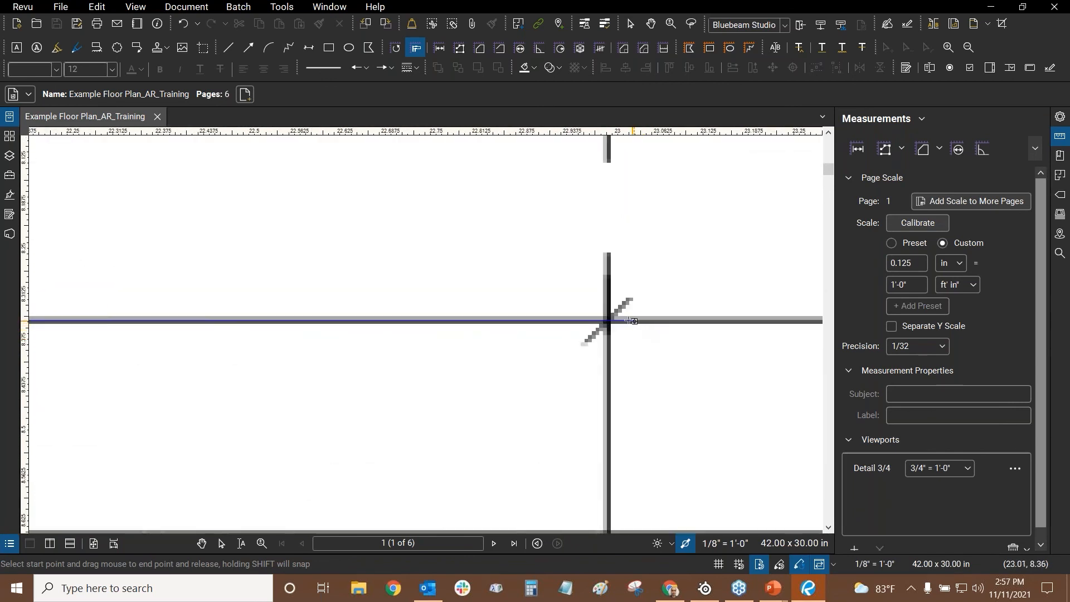
left_click(605, 321)
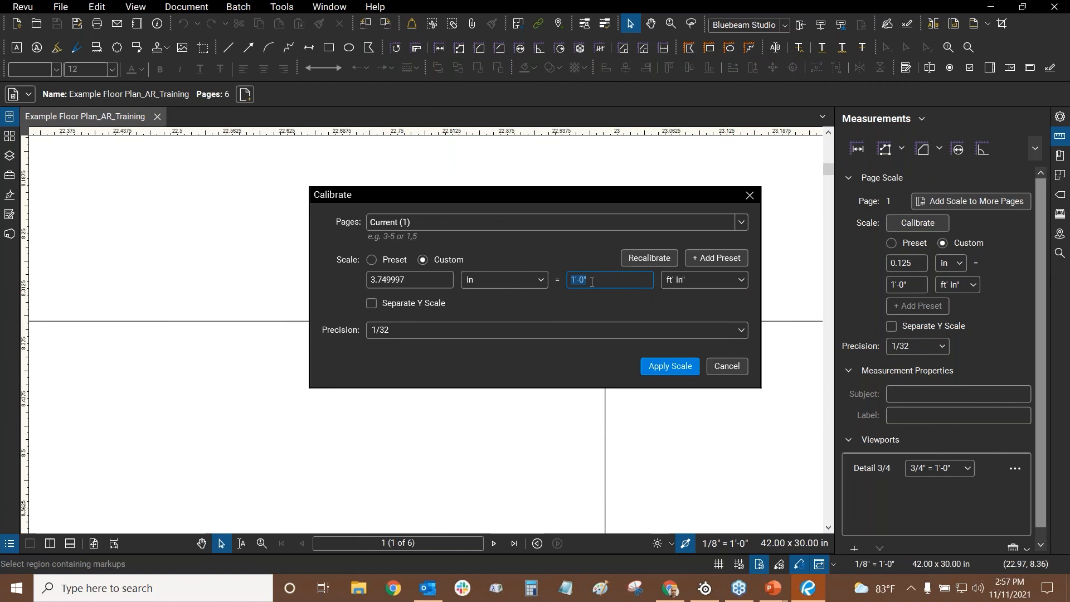
- Set the known calibration distance to 30' in feet and inches
type("30")
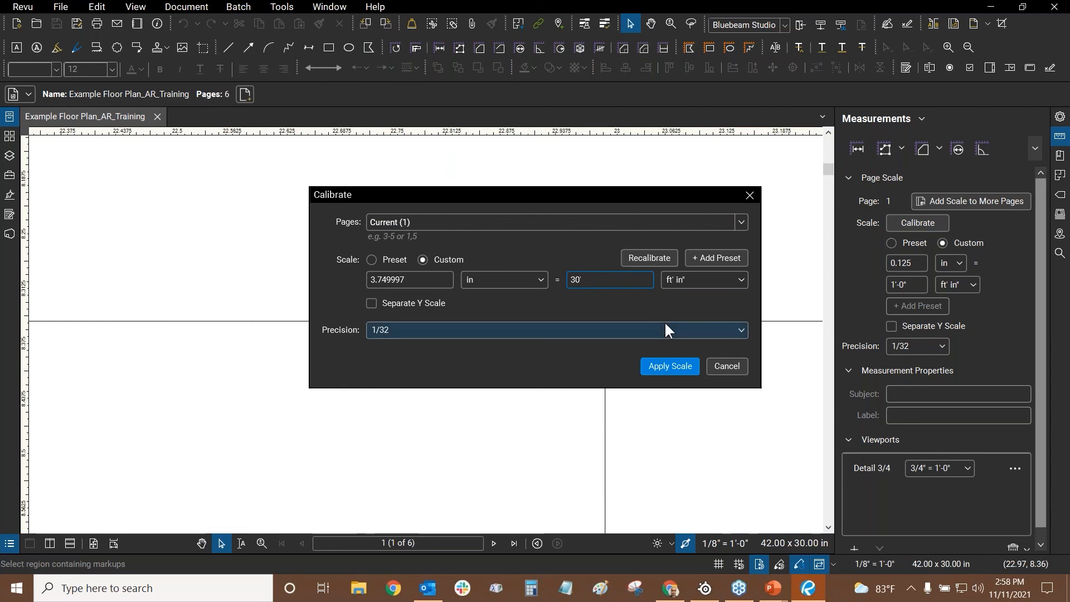
type("'")
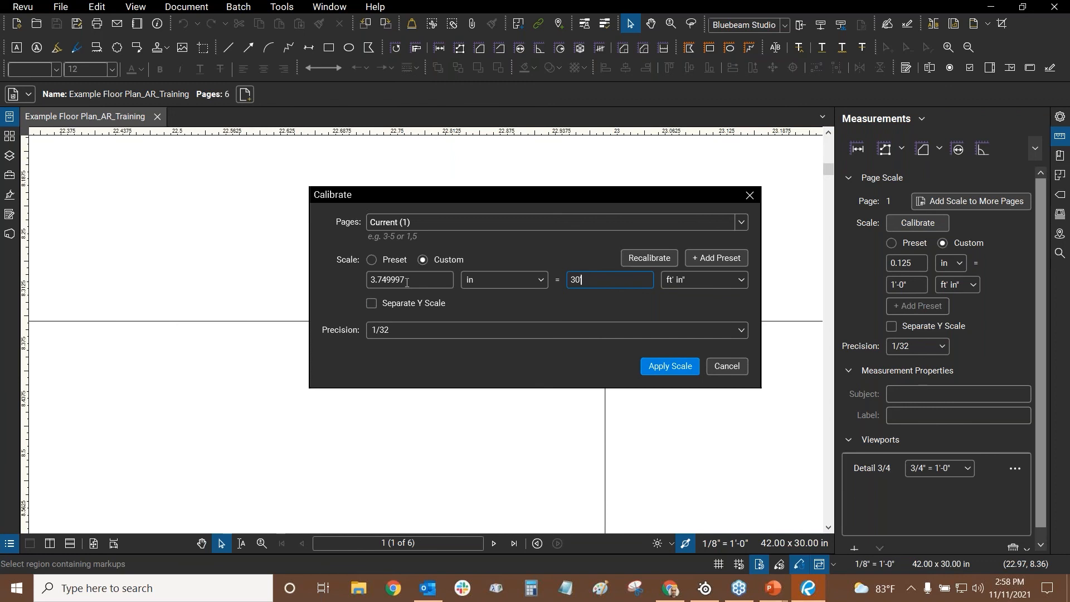
key("BackSpace")
type("'")
key("BackSpace")
key("BackSpace")
- Examine the preset scales available for the calibration, and cancel it without applying a scale
left_click(372, 258)
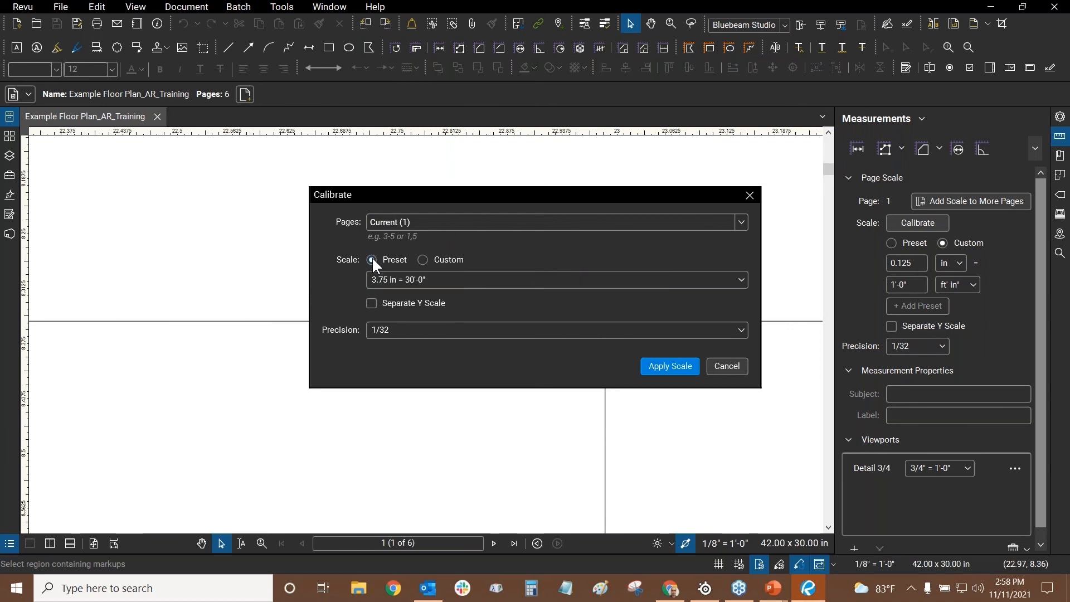
left_click(416, 282)
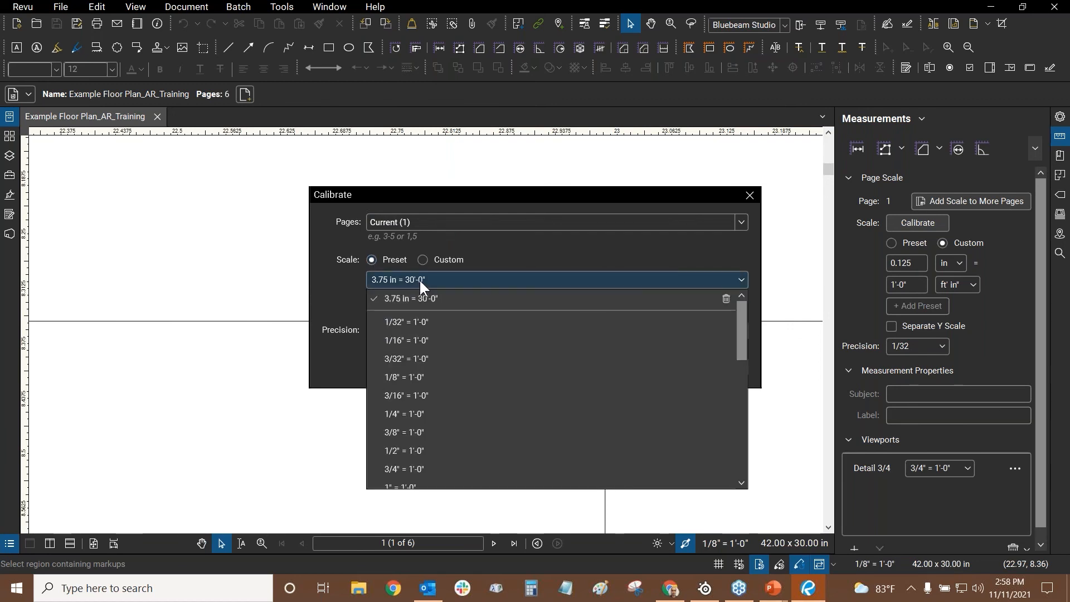
left_click(317, 329)
left_click(721, 365)
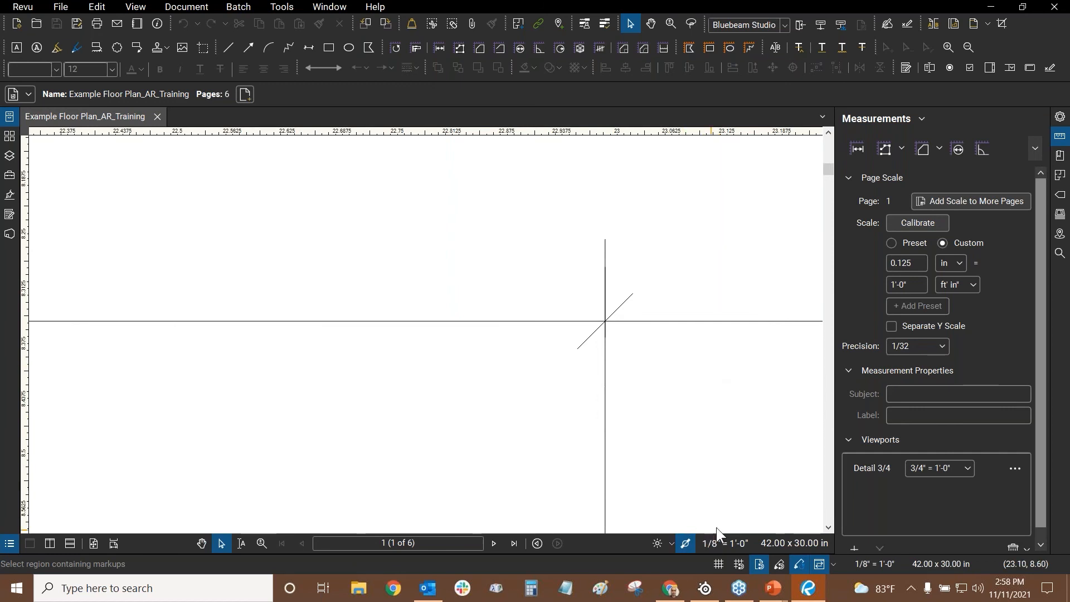
key("ctrl+9")
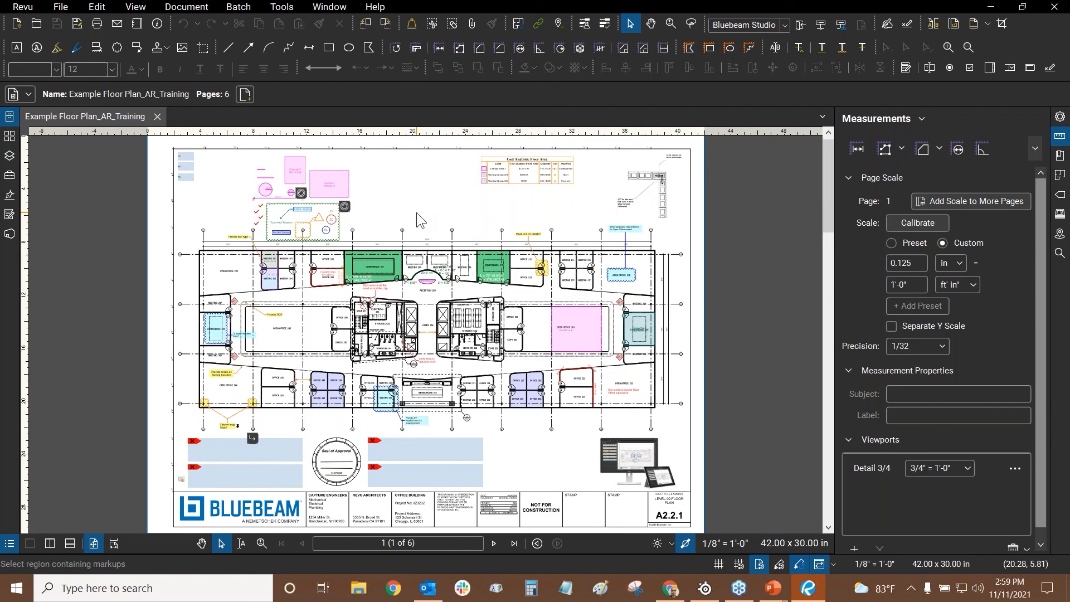
- Switch to the Questions slide and back to the floor plan in Revu, and hide the measurement settings
key("alt+Tab")
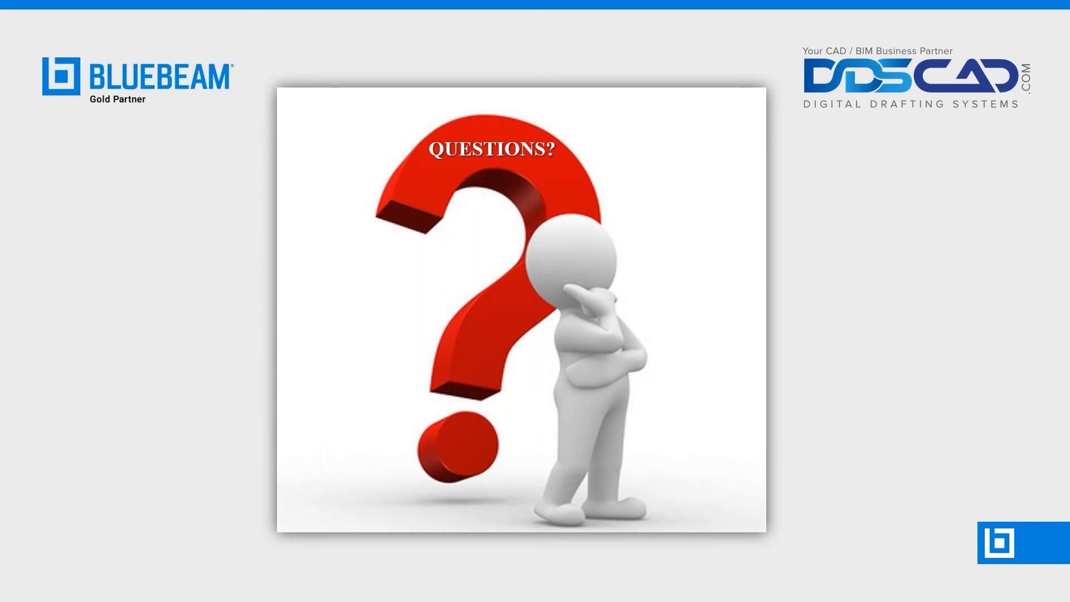
key("alt+Tab")
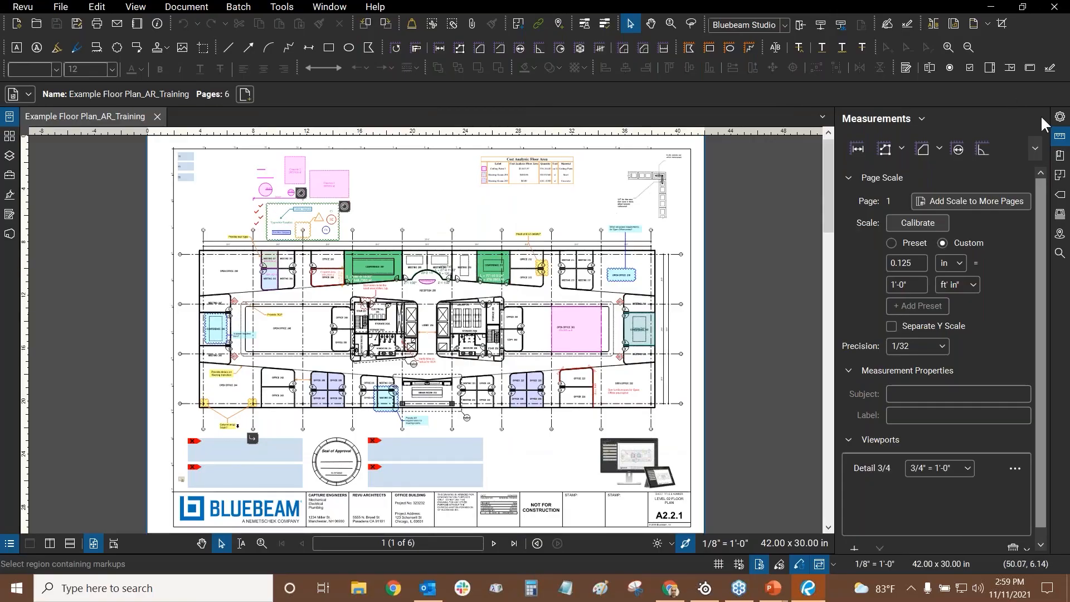
left_click(1055, 124)
left_click(1055, 124)
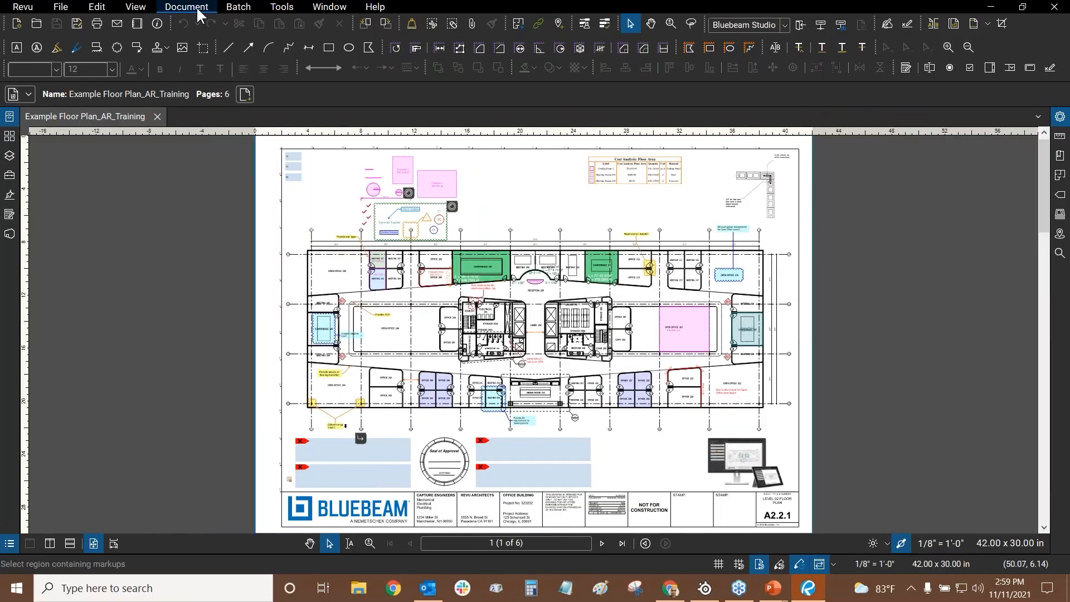
- Show the Compare Documents options for the floor plan and close them without running a comparison
left_click(187, 7)
left_click(672, 237)
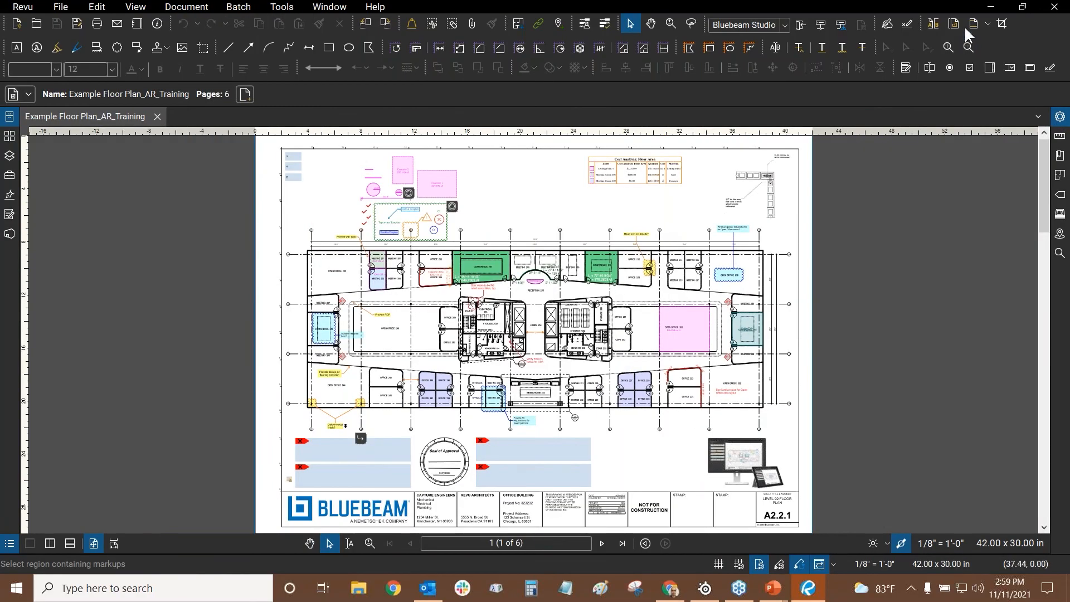
left_click(935, 23)
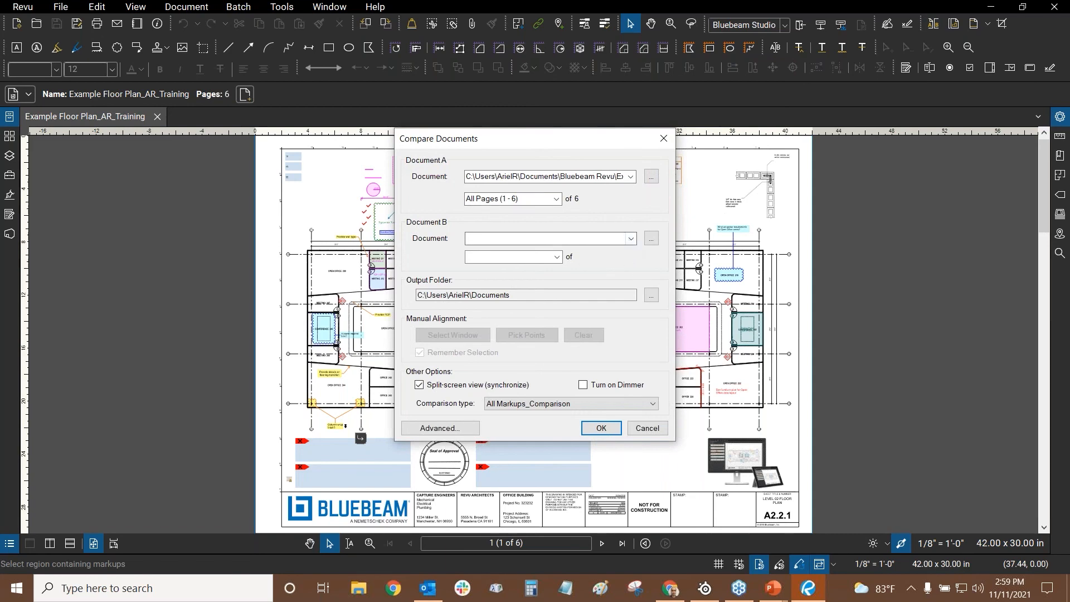
left_click(647, 428)
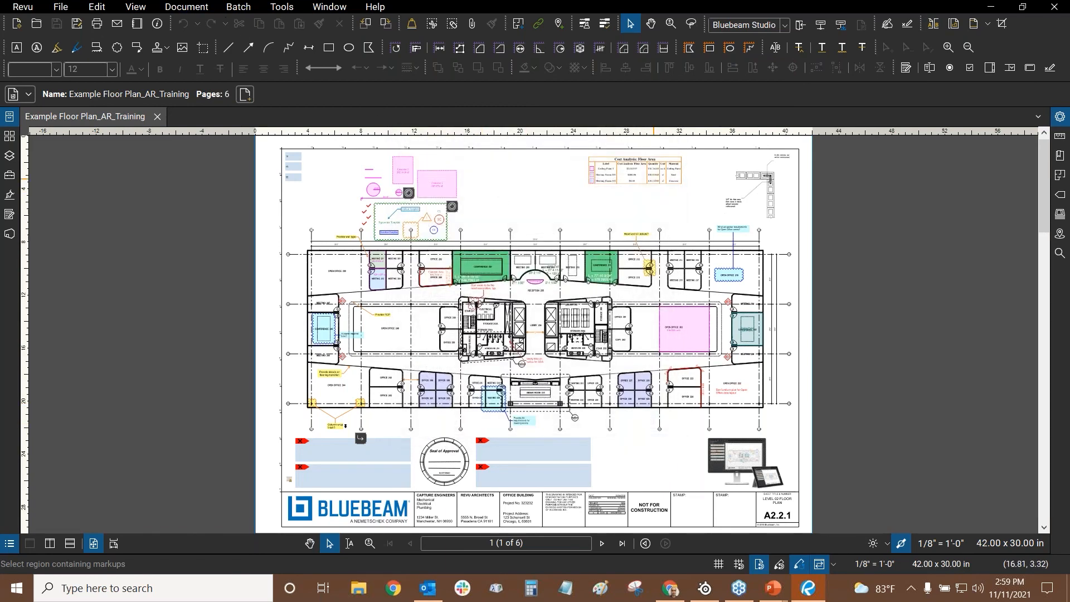
- Start Overlay Pages and try to add Example Floor Plan_AR_Training.pdf as another layer
left_click(954, 24)
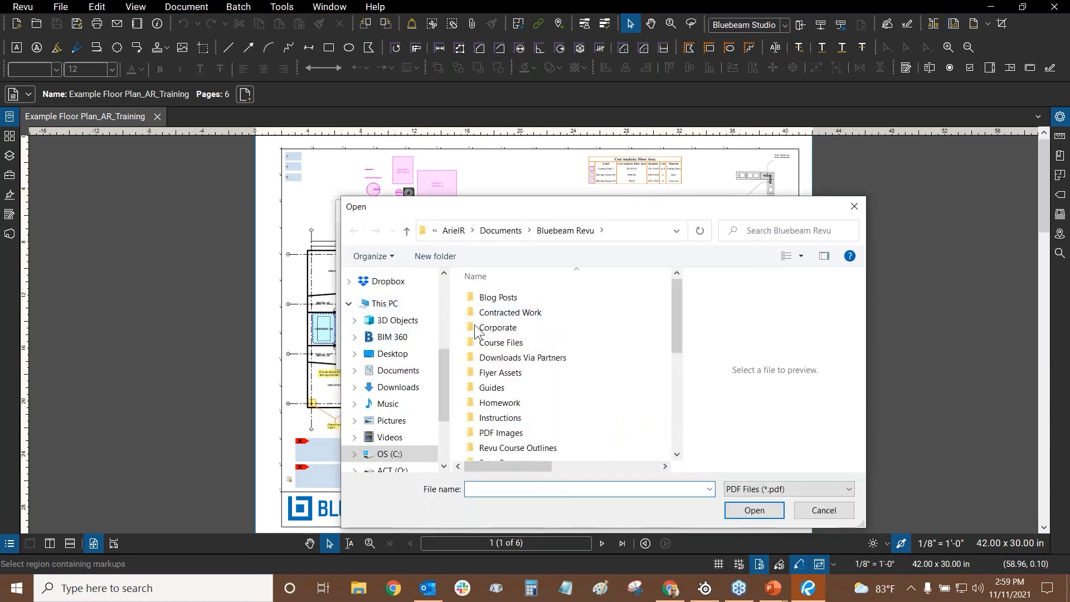
scroll(513, 334, "down", 3)
scroll(660, 435, "down", 1)
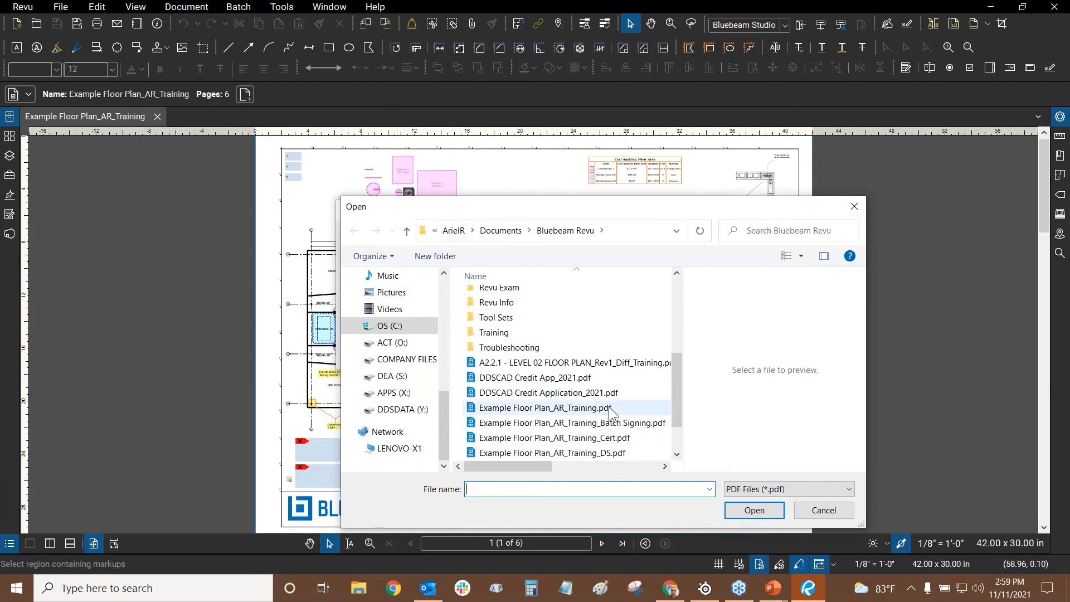
left_click(639, 412)
left_click(758, 512)
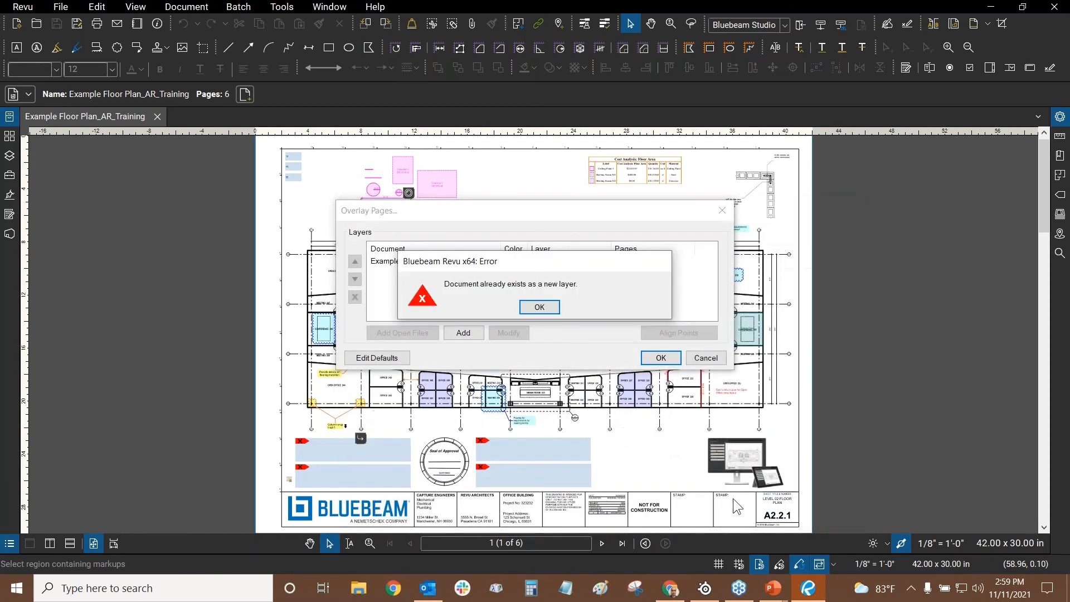
left_click(539, 308)
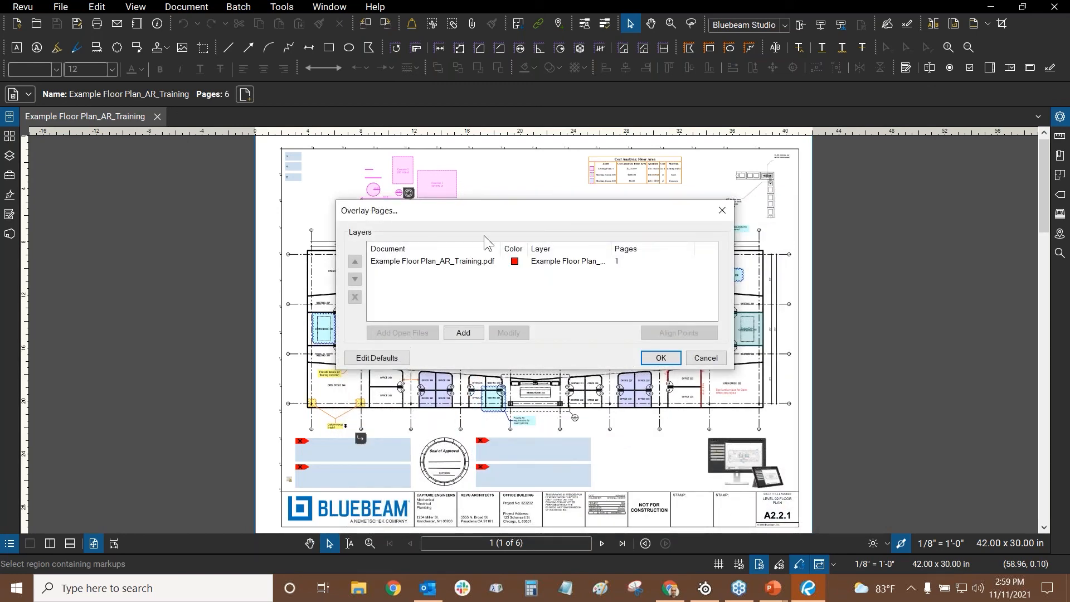
- Try once more to add Example Floor Plan_AR_Training.pdf to the overlay's layers
left_click(463, 333)
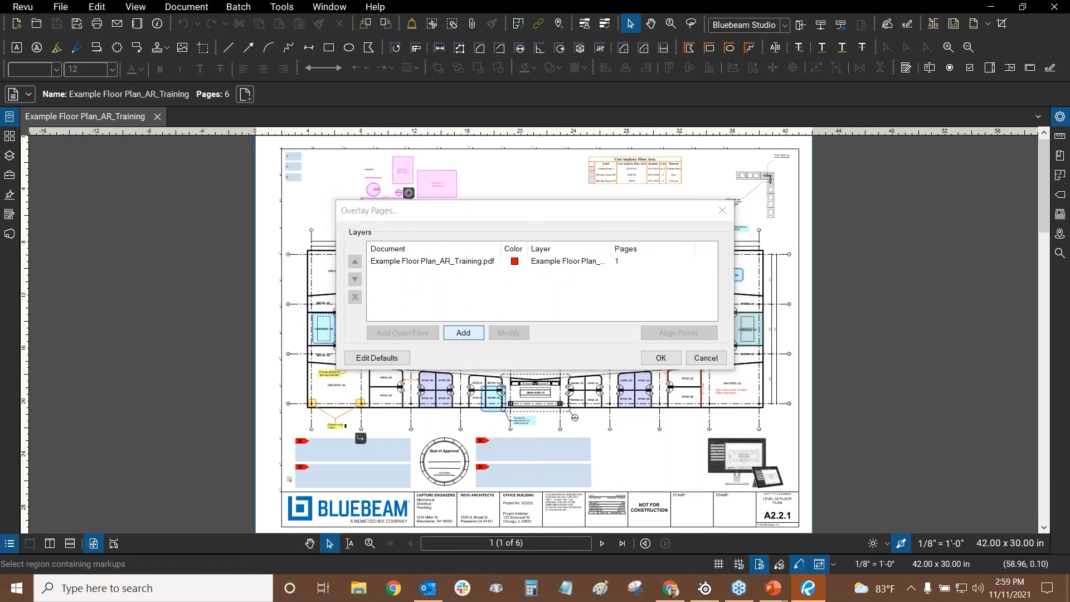
scroll(557, 362, "down", 5)
left_click(547, 408)
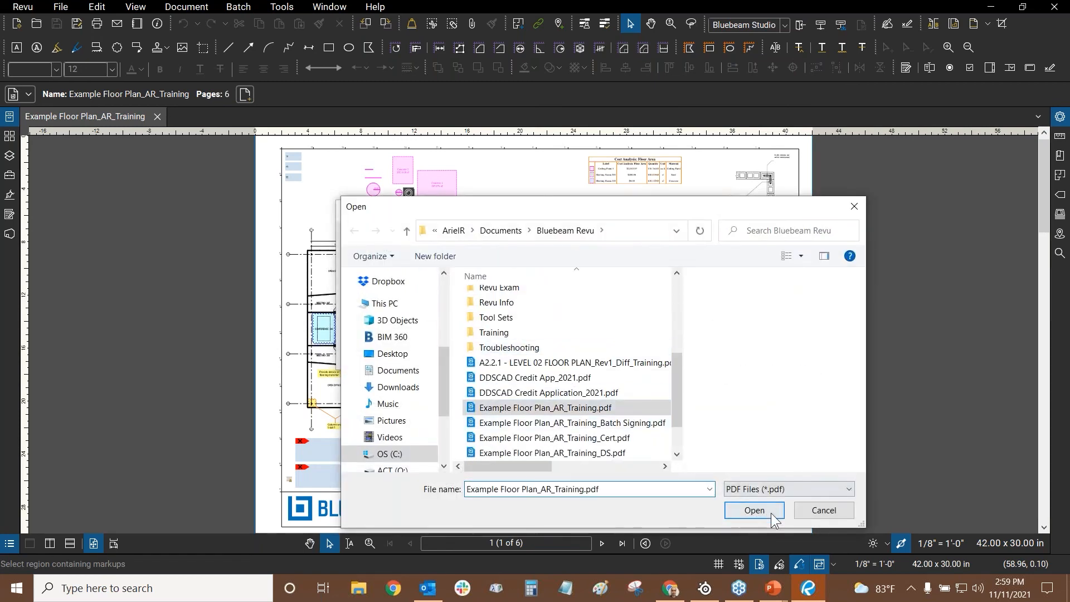
left_click(754, 510)
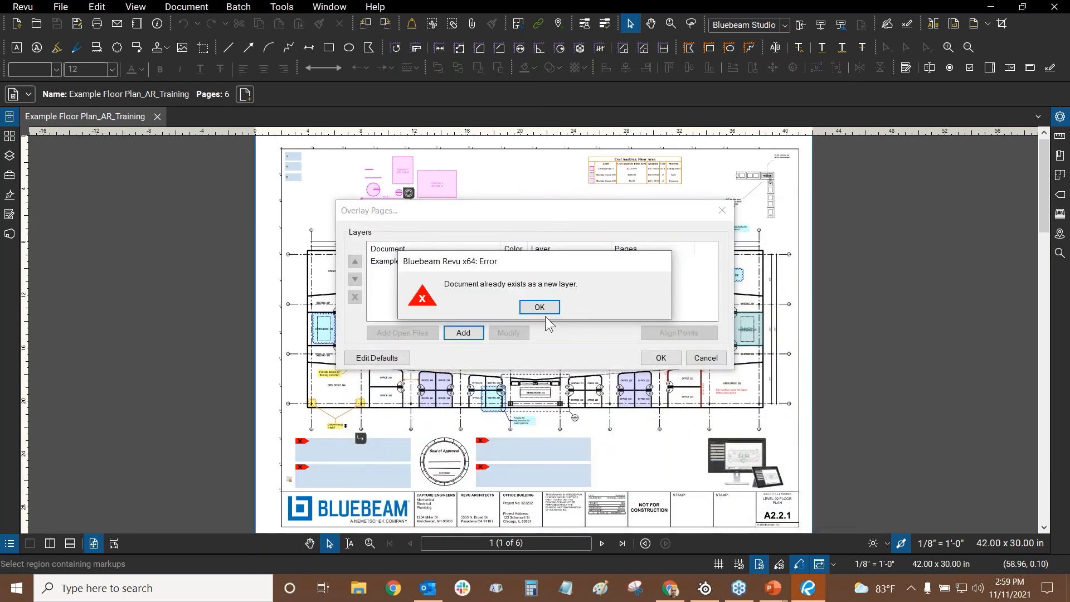
left_click(539, 307)
left_click(464, 263)
left_click(517, 292)
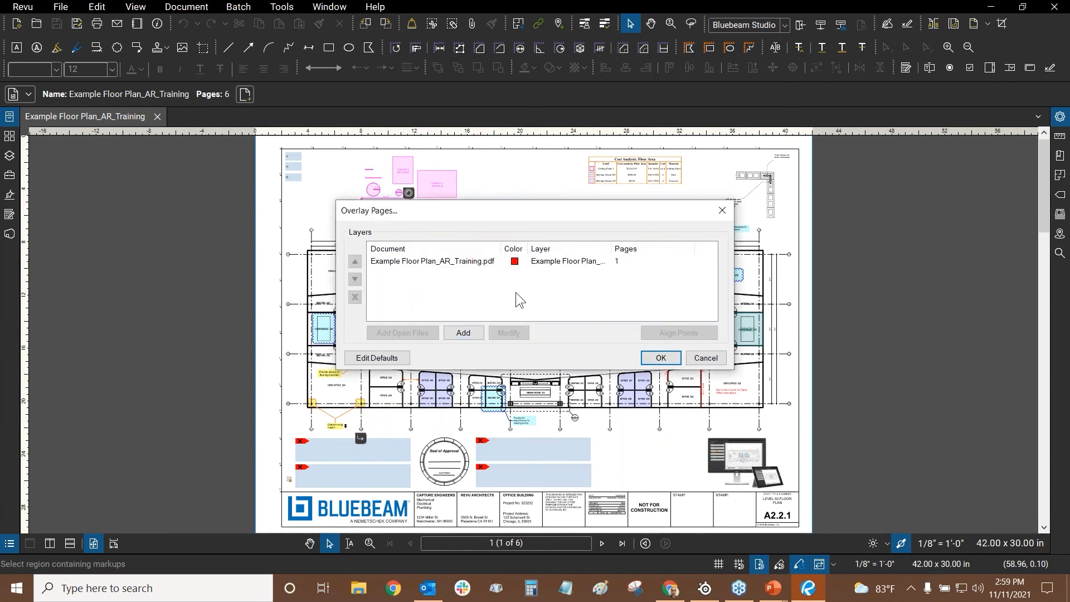
- Widen the overlay list's Document column, and browse the PDF files available as layers without adding any
left_click(466, 261)
left_click_drag(501, 248, 527, 249)
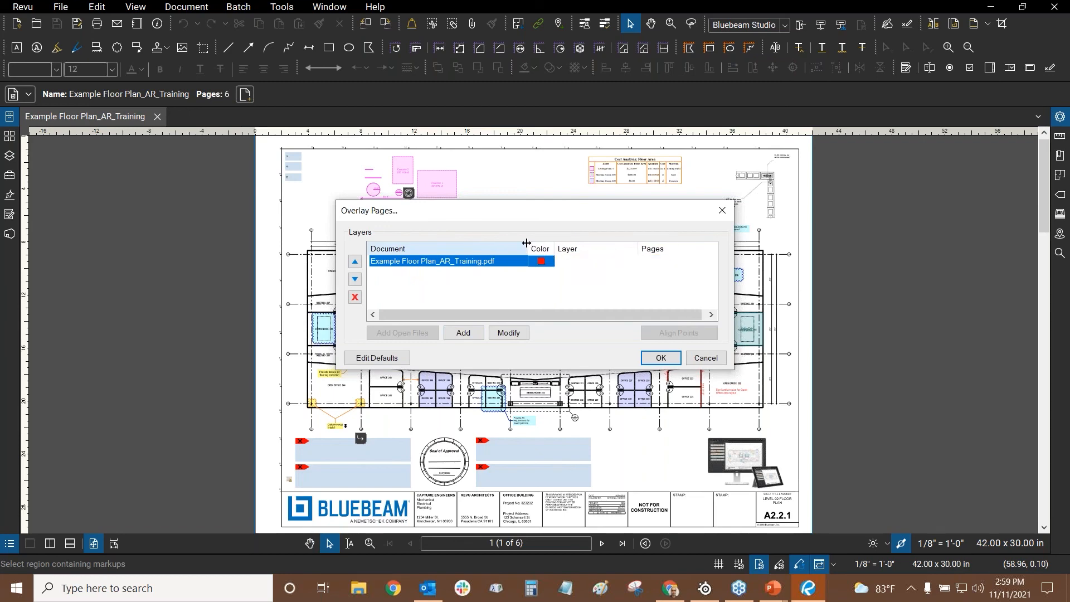
left_click(465, 333)
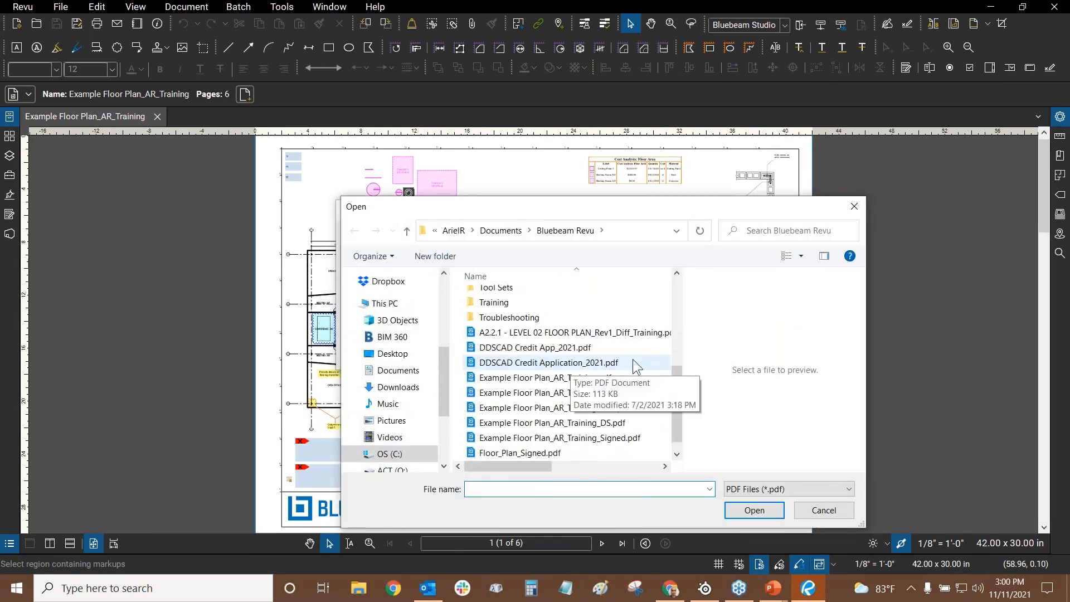
left_click(613, 378)
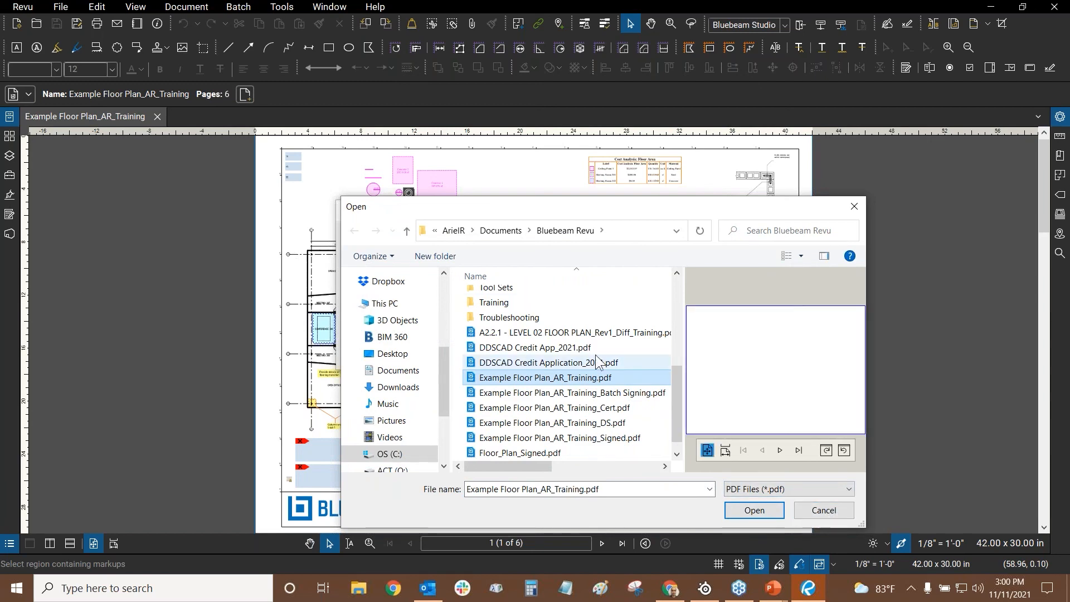
left_click(833, 514)
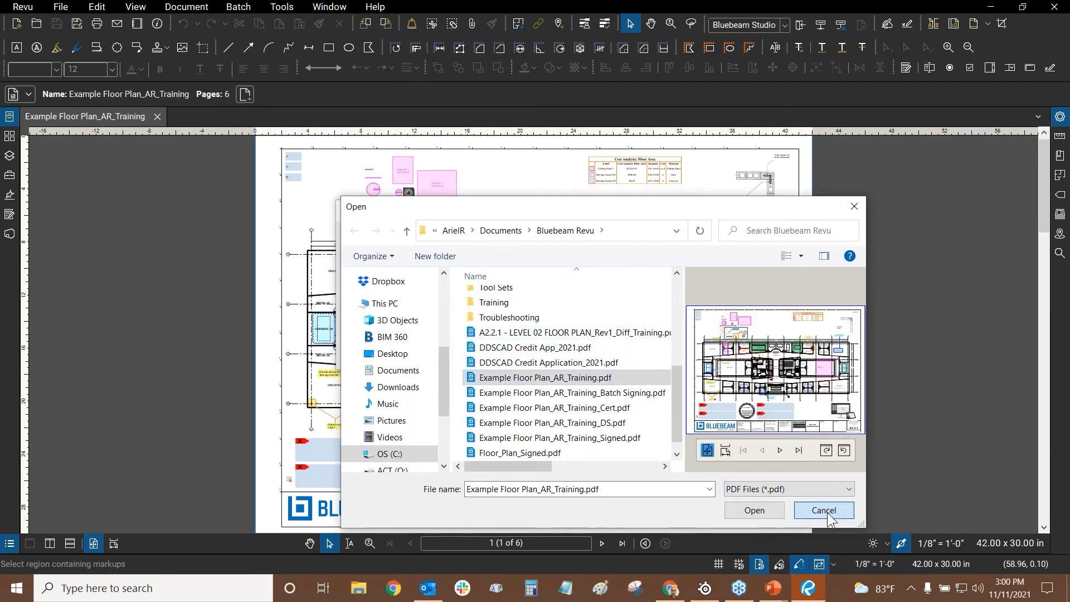
left_click(470, 334)
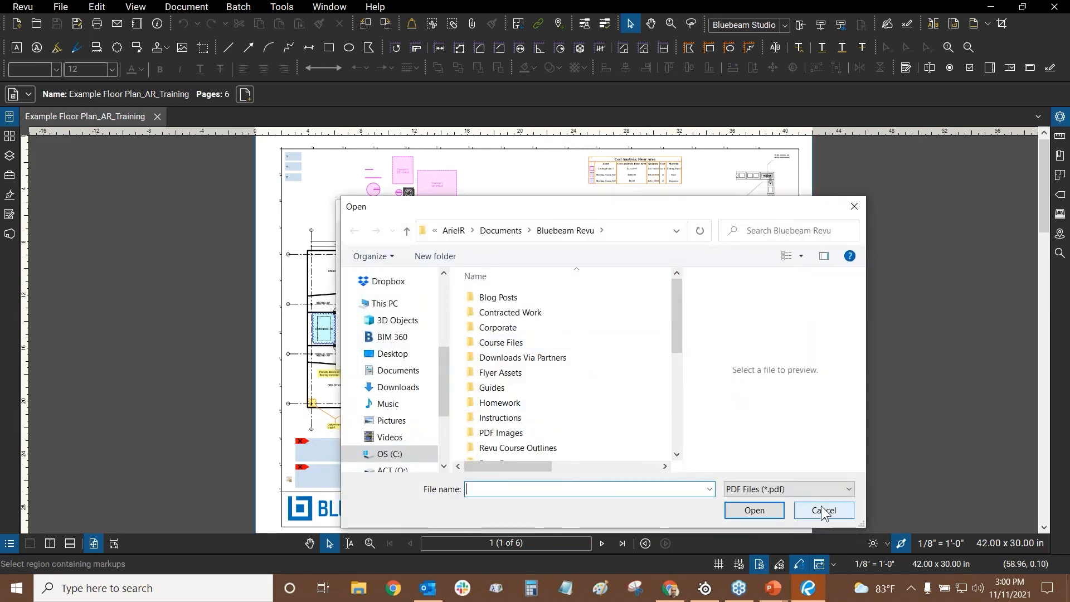
left_click(820, 509)
- Review the overlay default layer colors and settings, and cancel the page overlay without changes
left_click(390, 359)
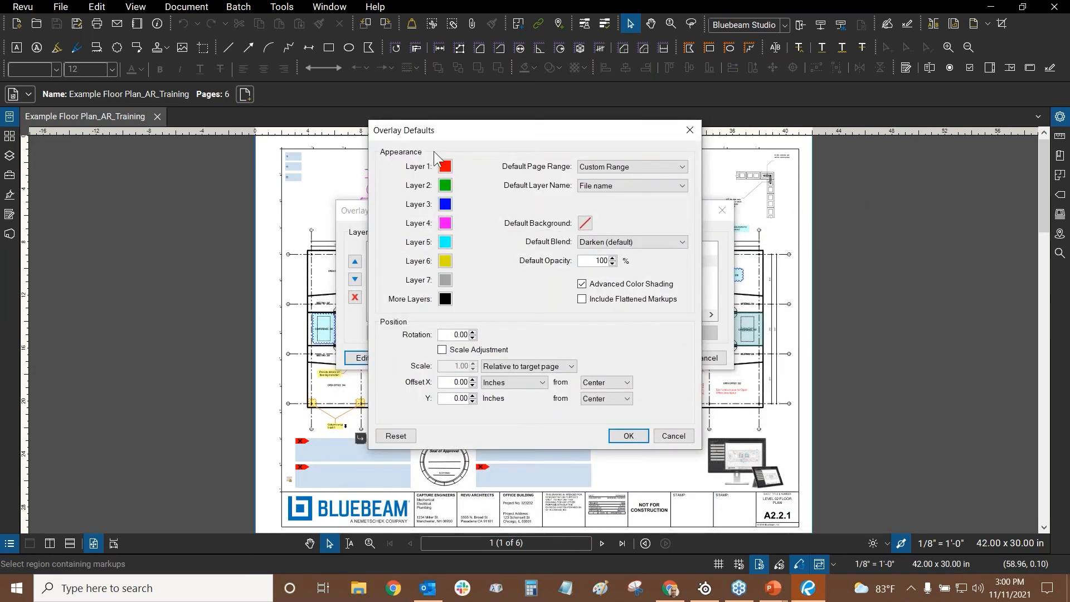
left_click(445, 299)
left_click(494, 293)
left_click(673, 436)
left_click(706, 359)
- Switch to the PowerPoint slideshow and advance from the Questions slide to the closing thank-you slide
key("alt+Tab")
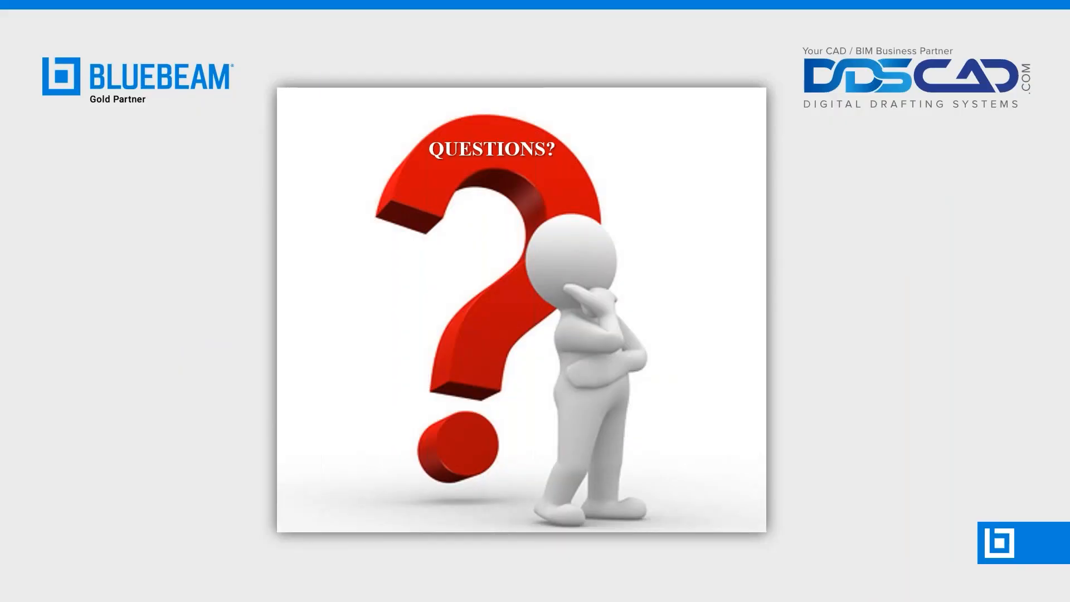
key("Right")
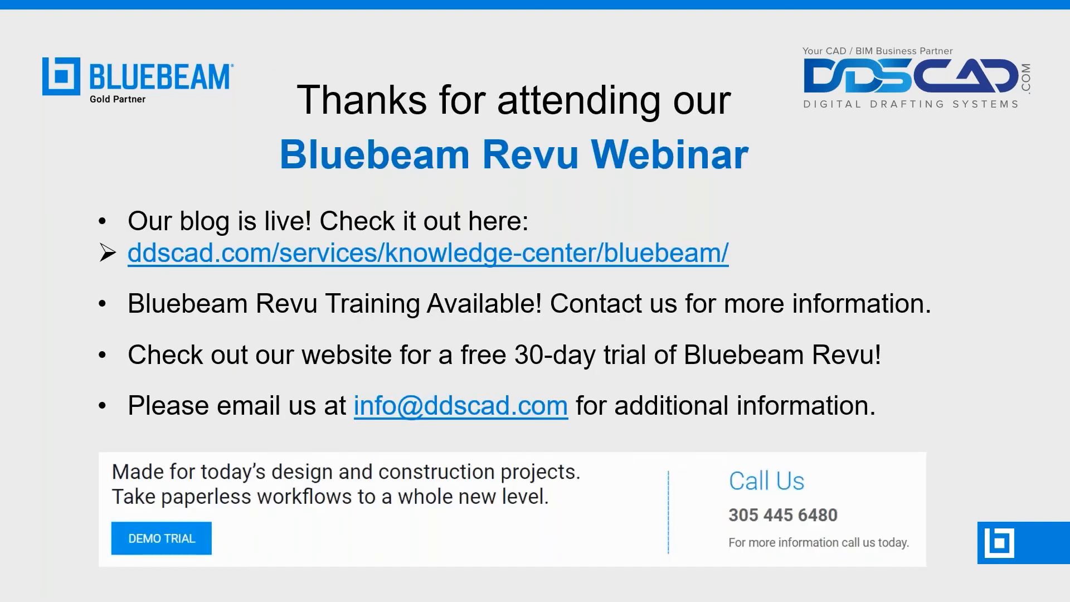